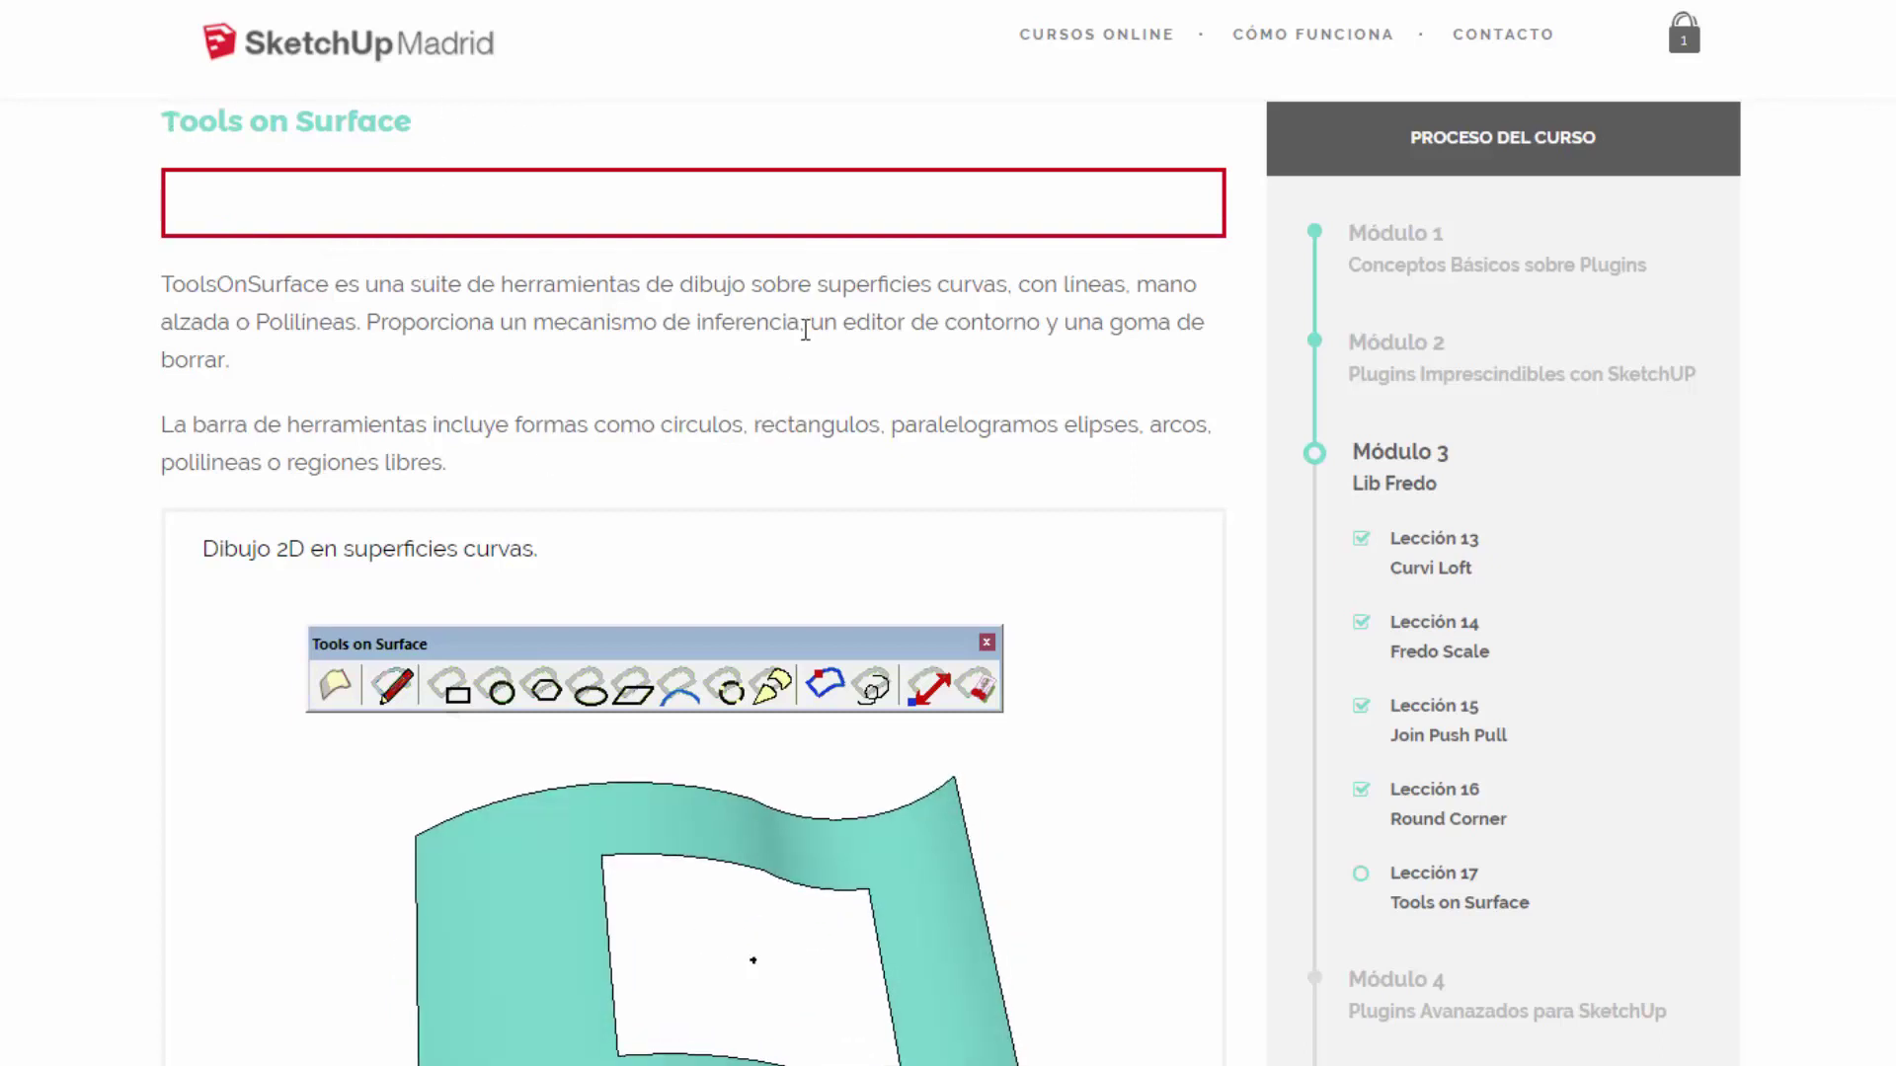
Scroll the Lección 17 page down to the curved-surface drawing demo and RBZ download link.
scroll(829, 363, down, 1)
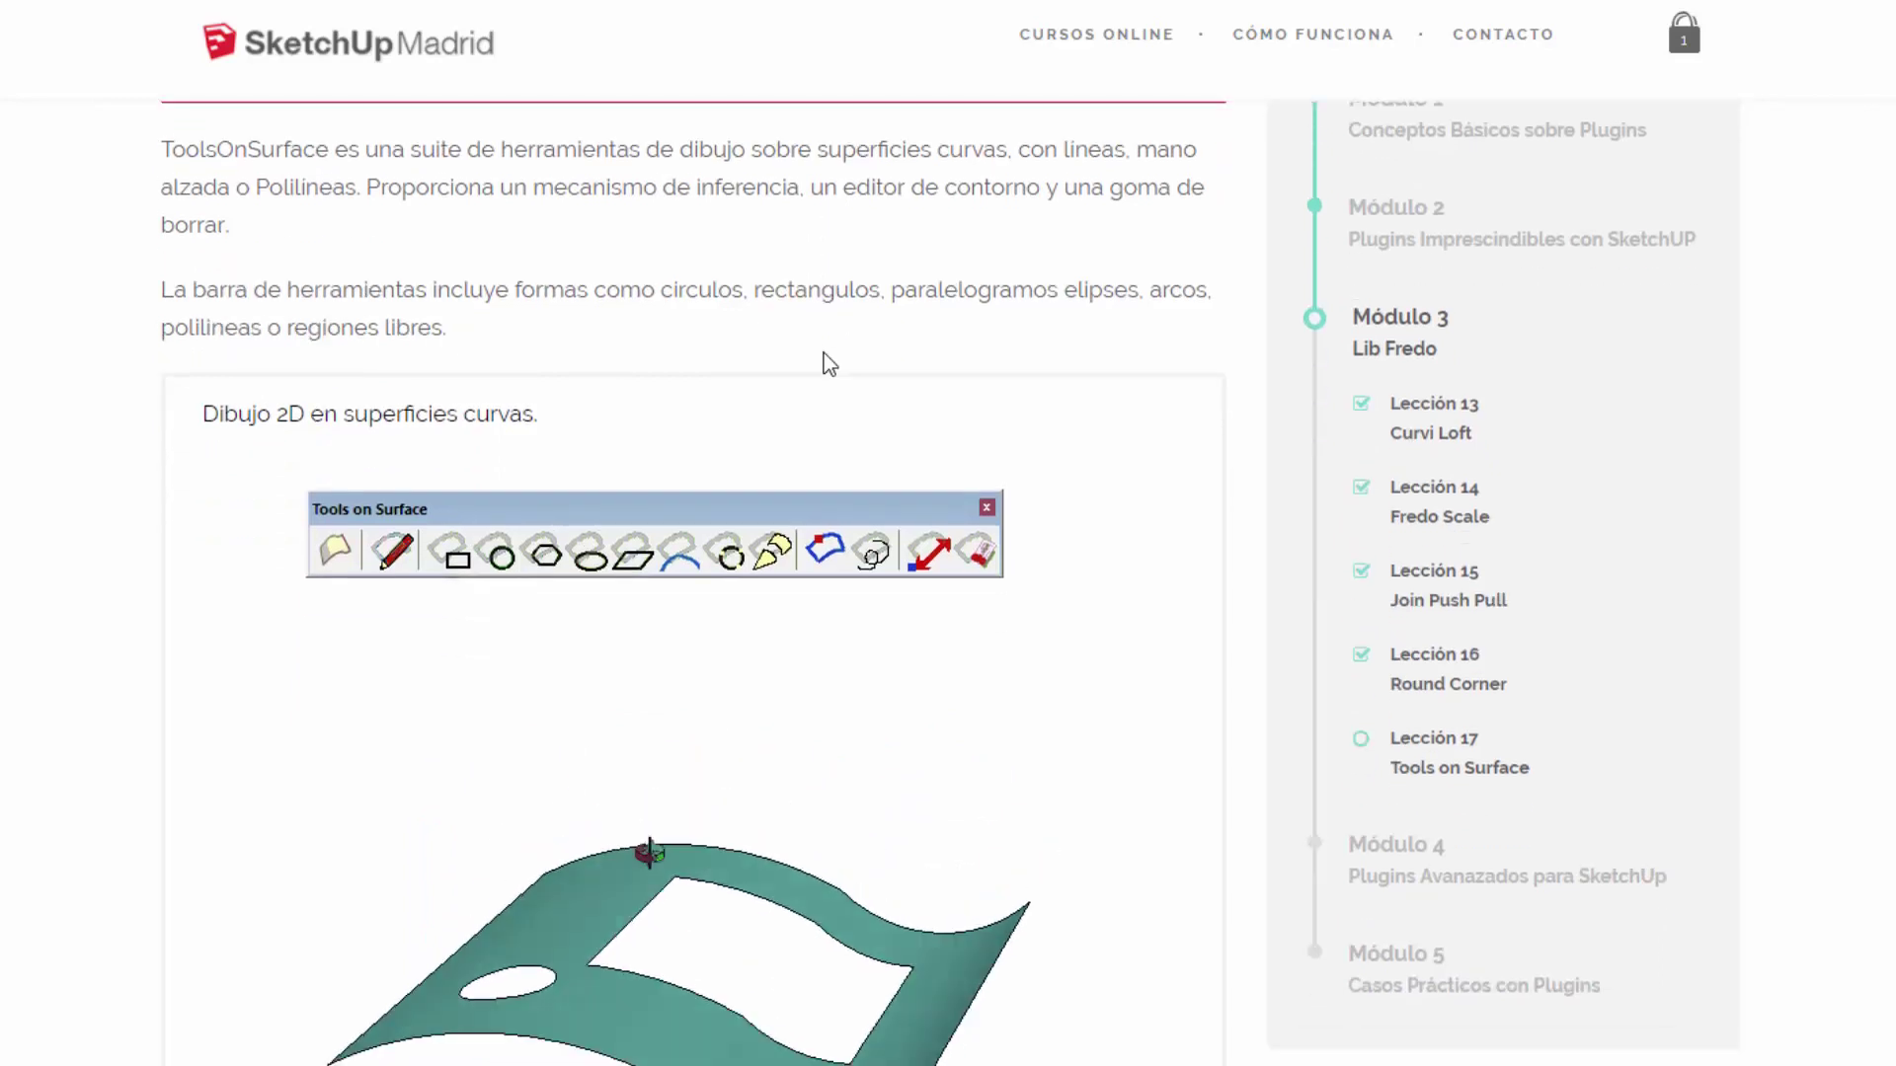
scroll(829, 363, down, 2)
scroll(815, 827, down, 3)
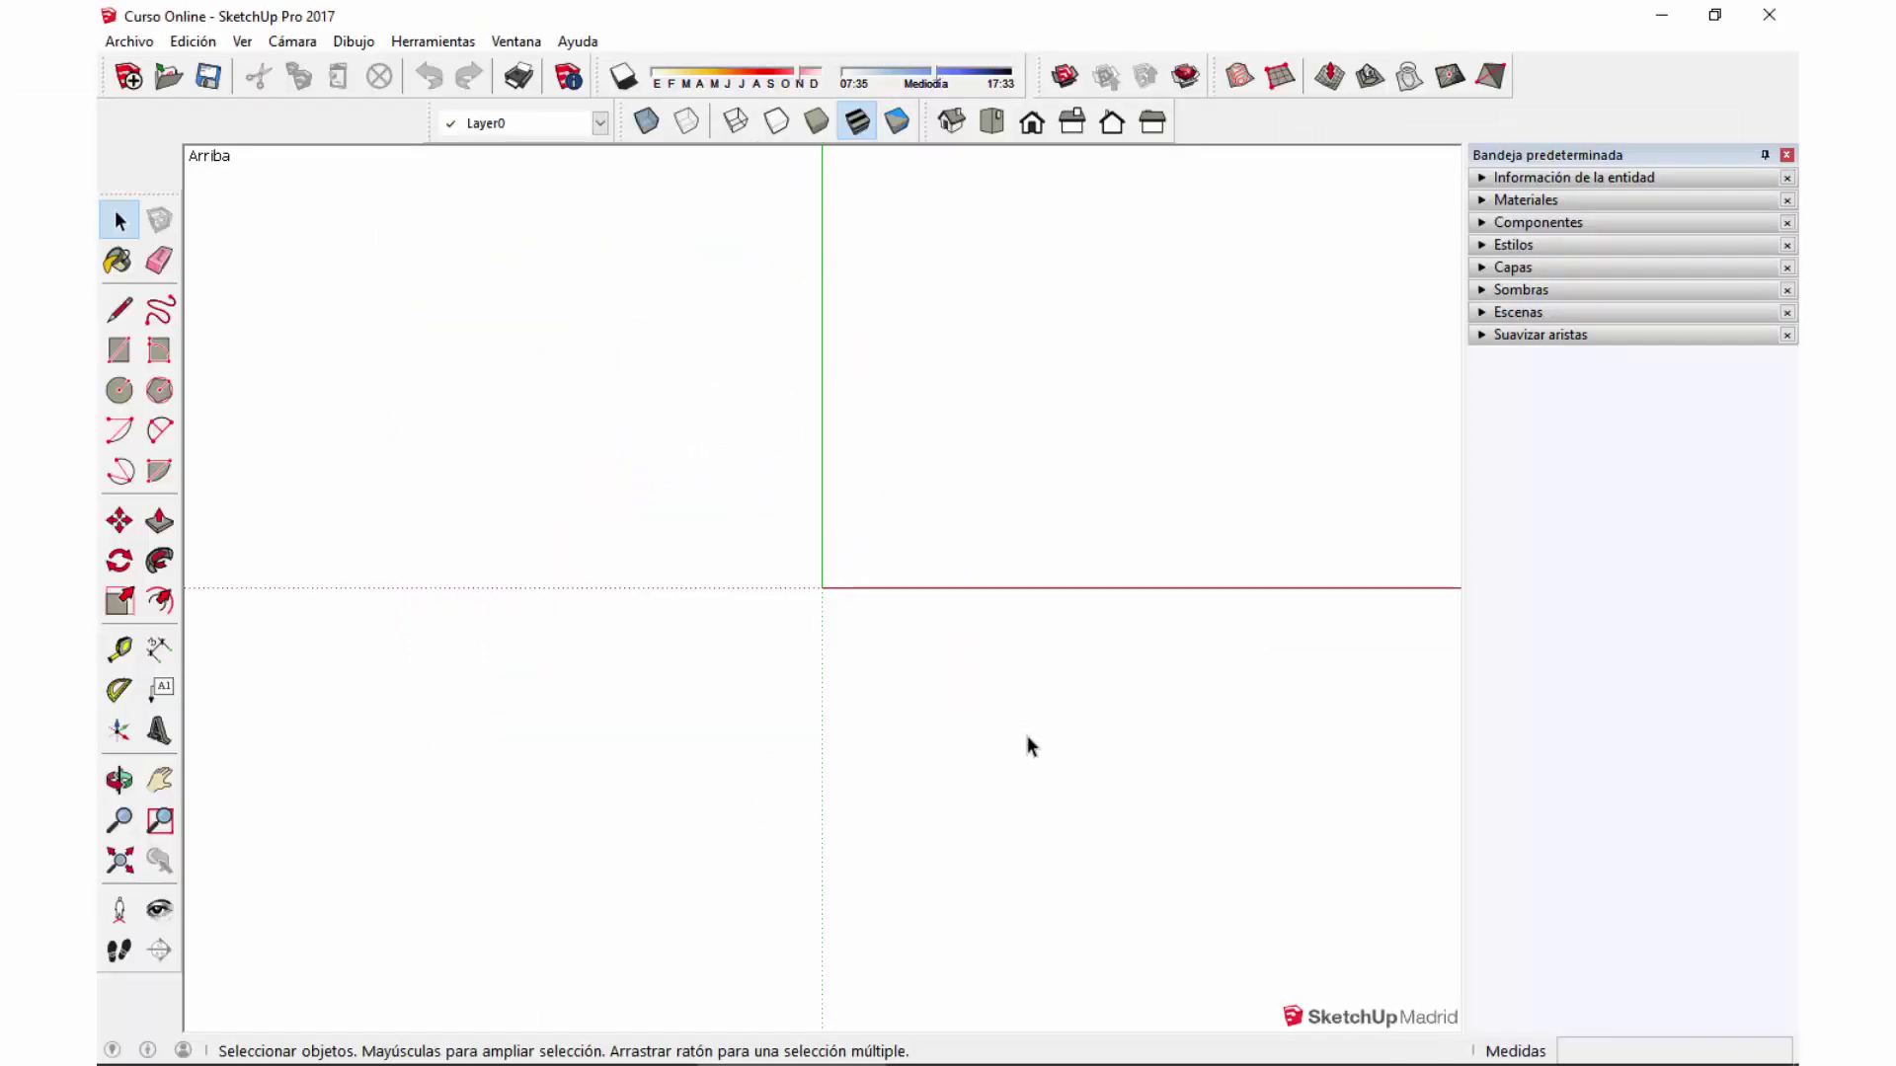
Draw a rectangle on the ground and Push/Pull it up into a box.
middle_drag(1026, 747, 613, 542)
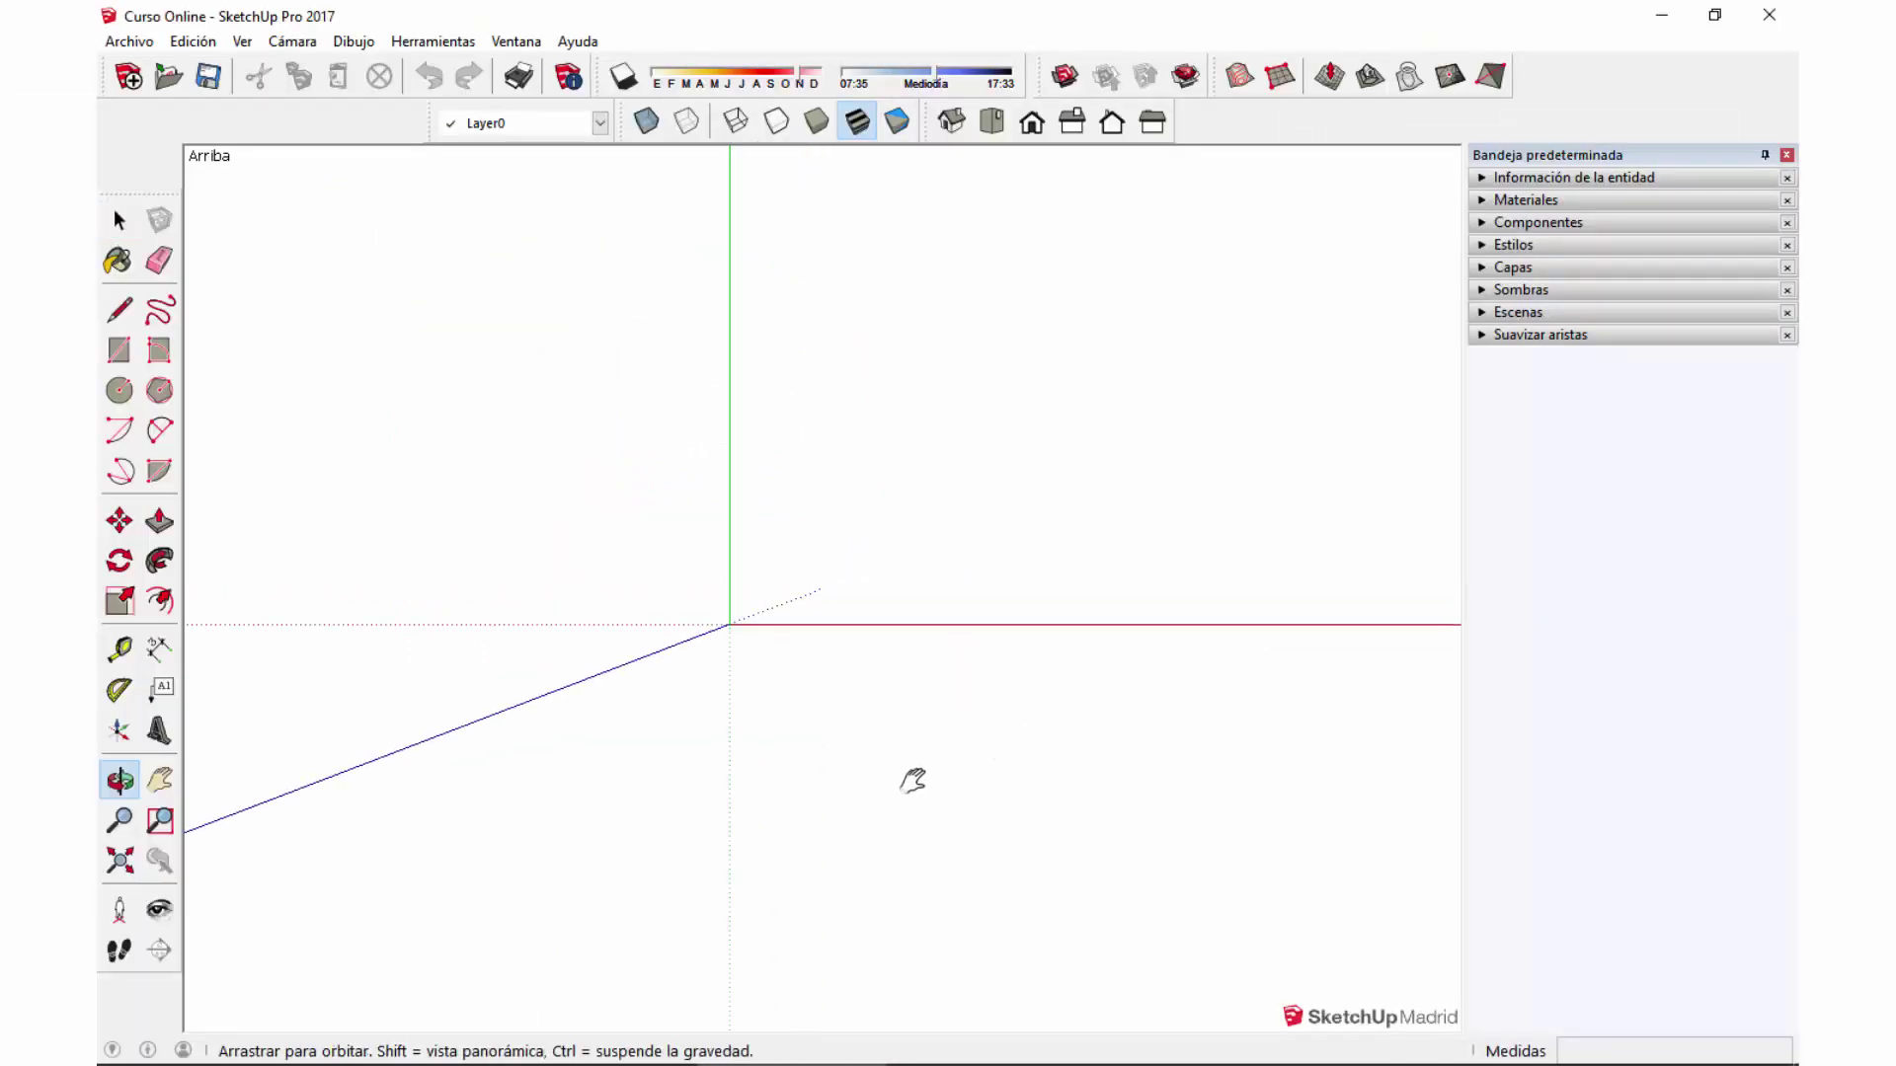
key(r)
click(796, 575)
click(1070, 490)
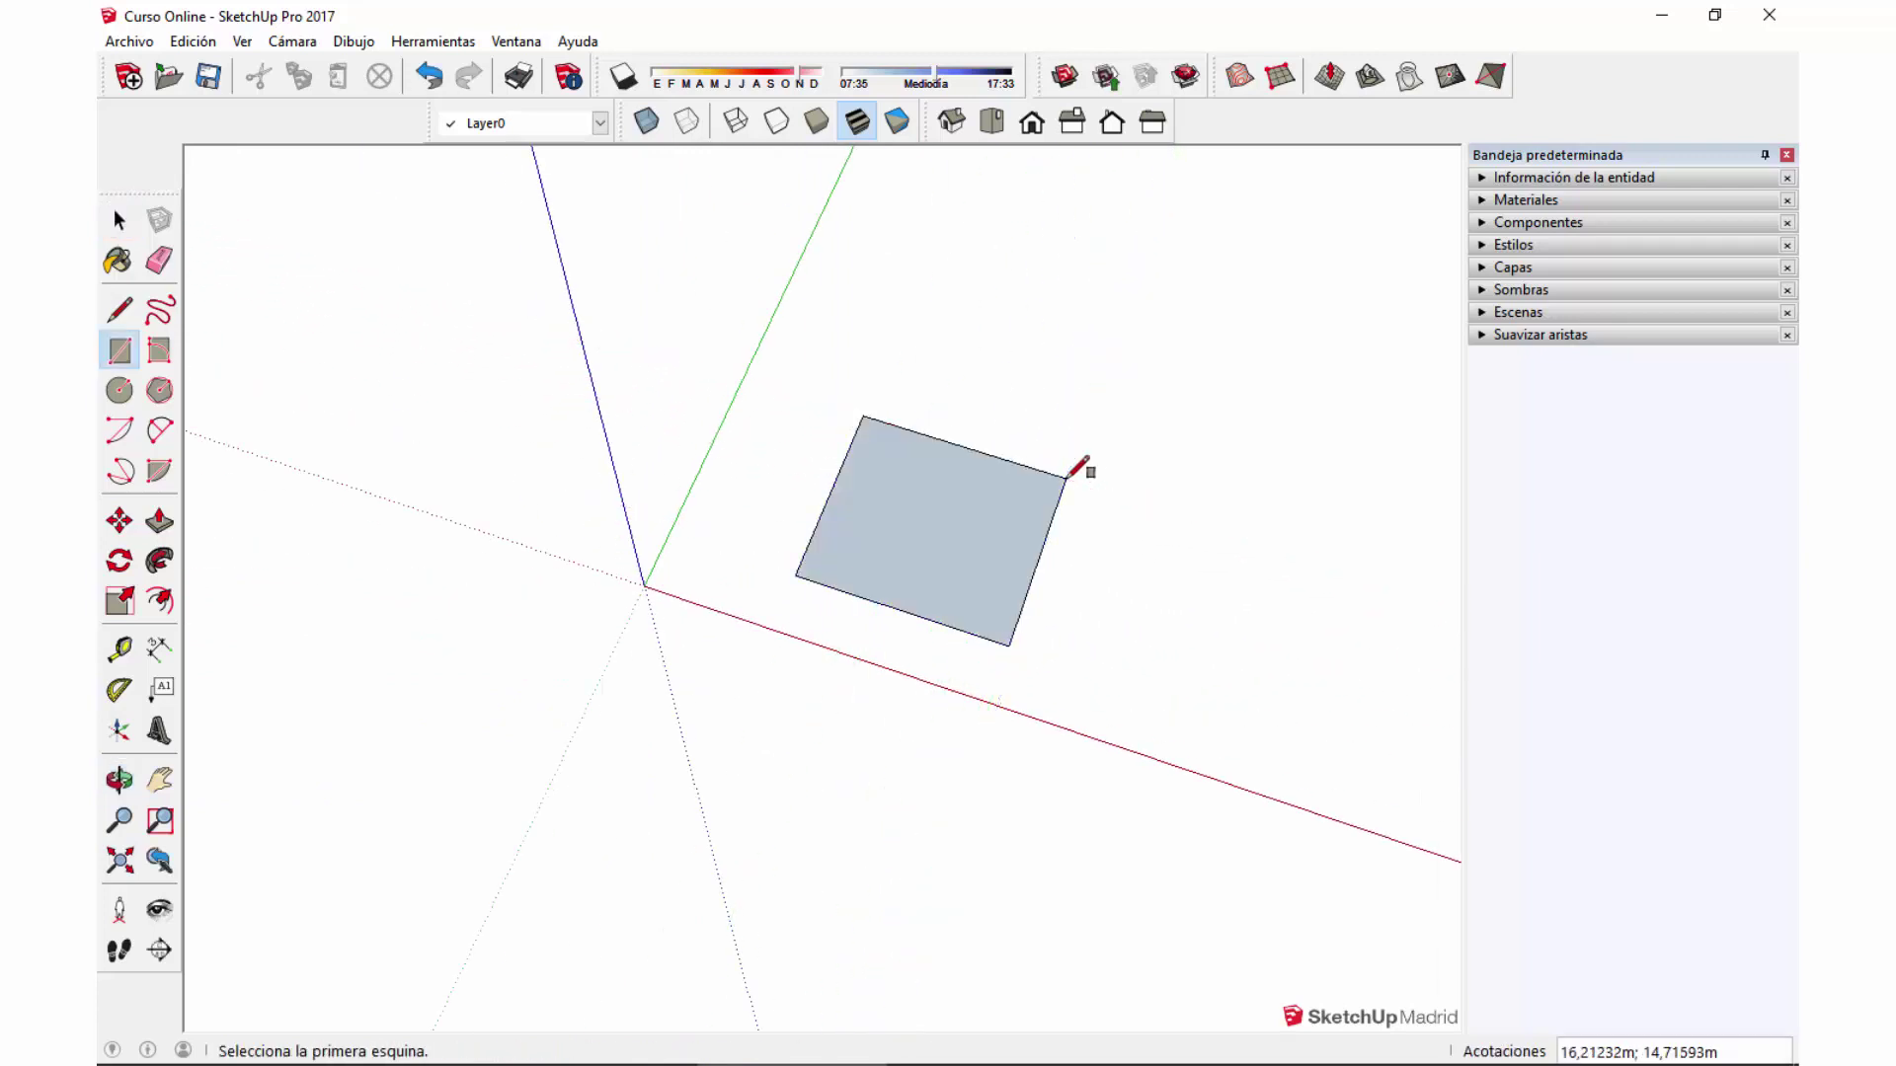
key(p)
click(981, 572)
click(982, 415)
Draw a rectangle on the box top, offset it inward and raise it into a hollow frame.
mouse_move(1138, 620)
middle_down()
mouse_move(1037, 507)
mouse_move(919, 512)
middle_up()
key(r)
click(812, 454)
click(968, 471)
key(f)
click(869, 488)
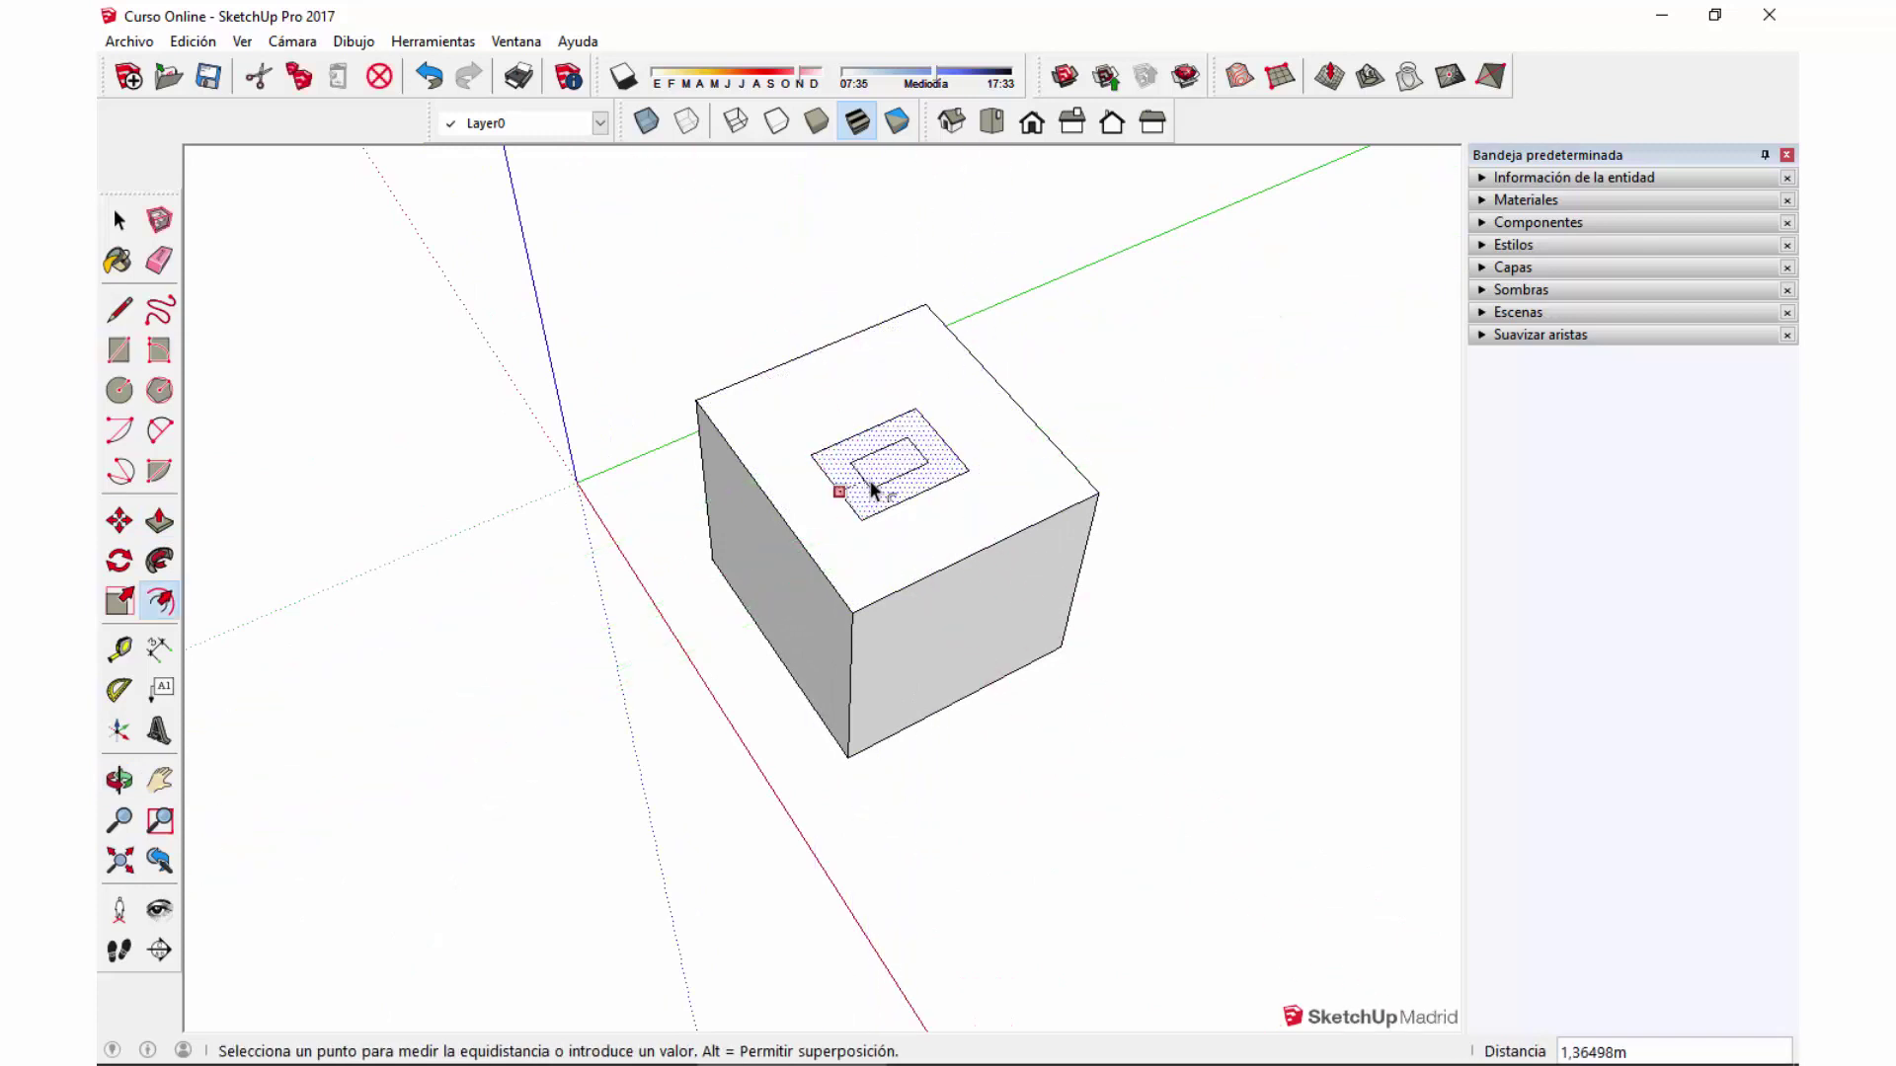
click(855, 483)
key(p)
click(956, 465)
Arc-cut one side of the box and push away the corner to form an S-curved face.
mouse_move(965, 478)
middle_down()
mouse_move(1183, 365)
mouse_move(896, 487)
middle_up()
scroll(794, 513, up, 3)
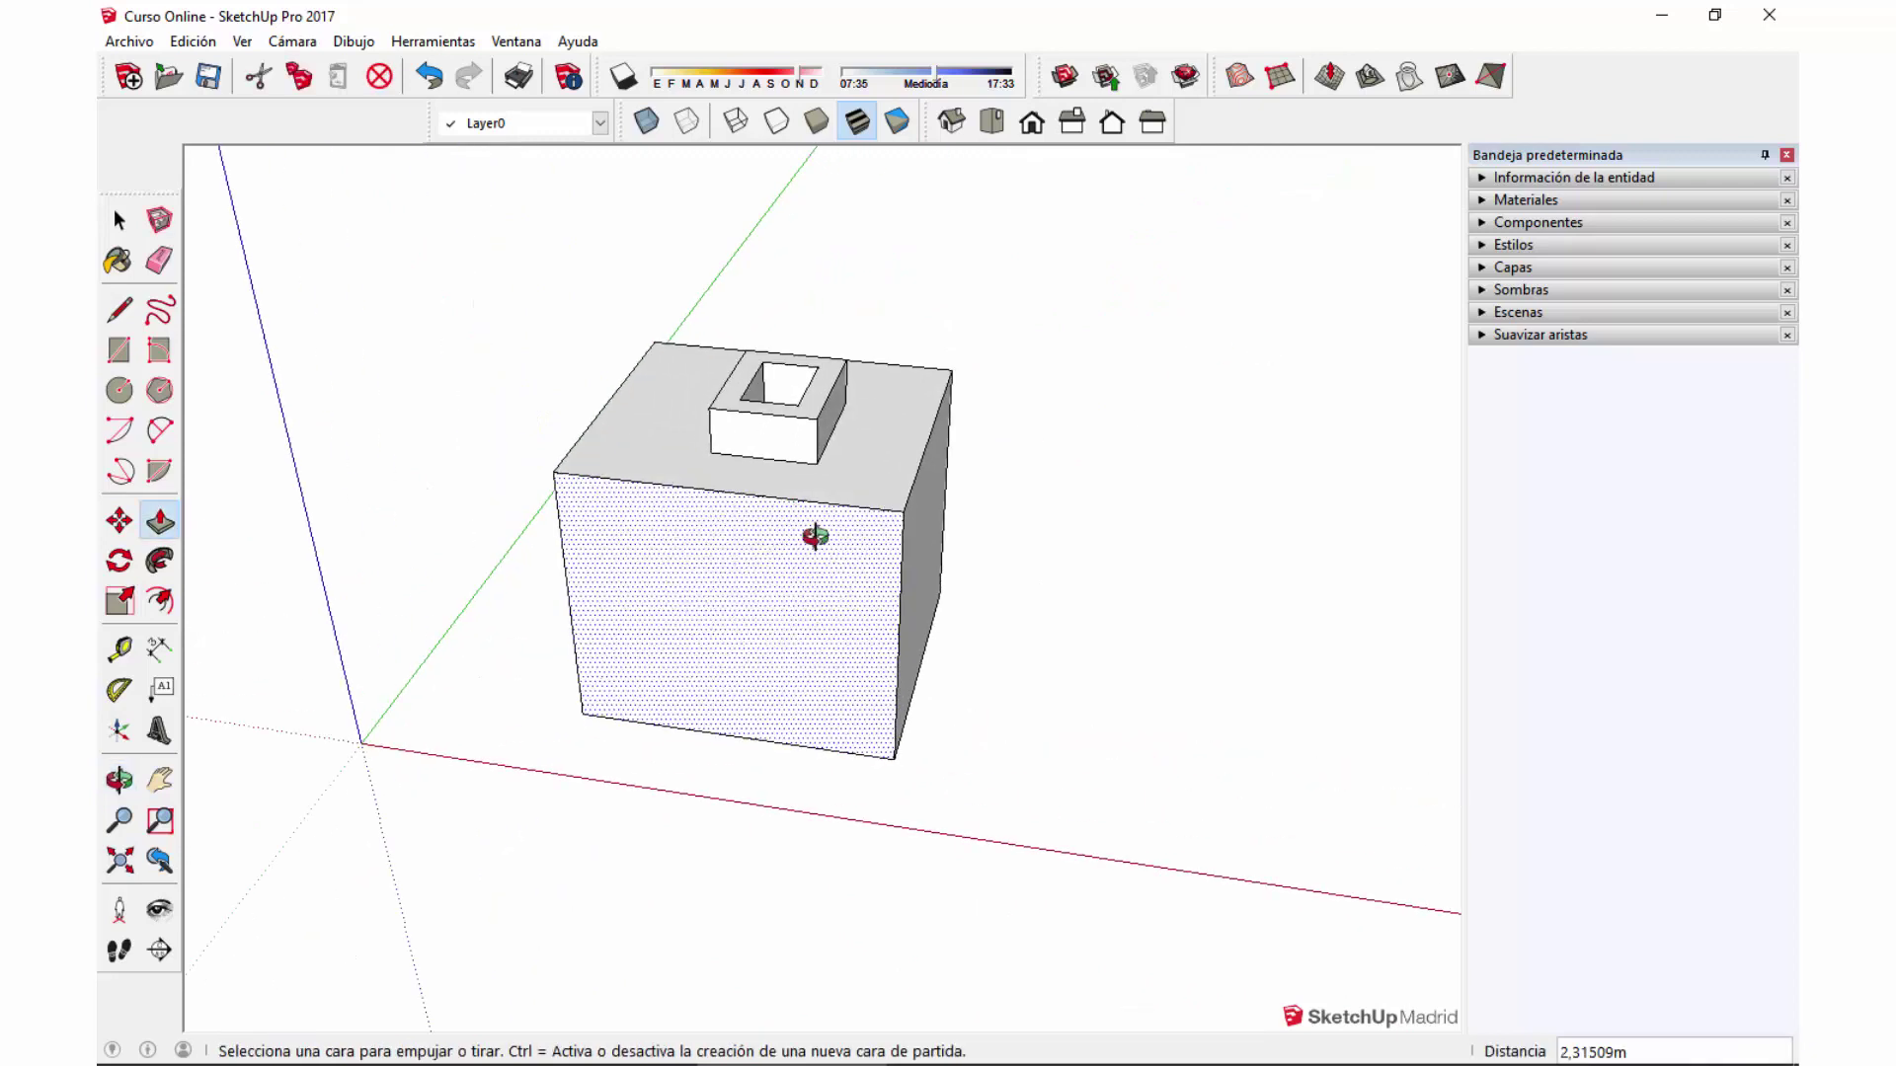
key(a)
middle_drag(780, 533, 825, 618)
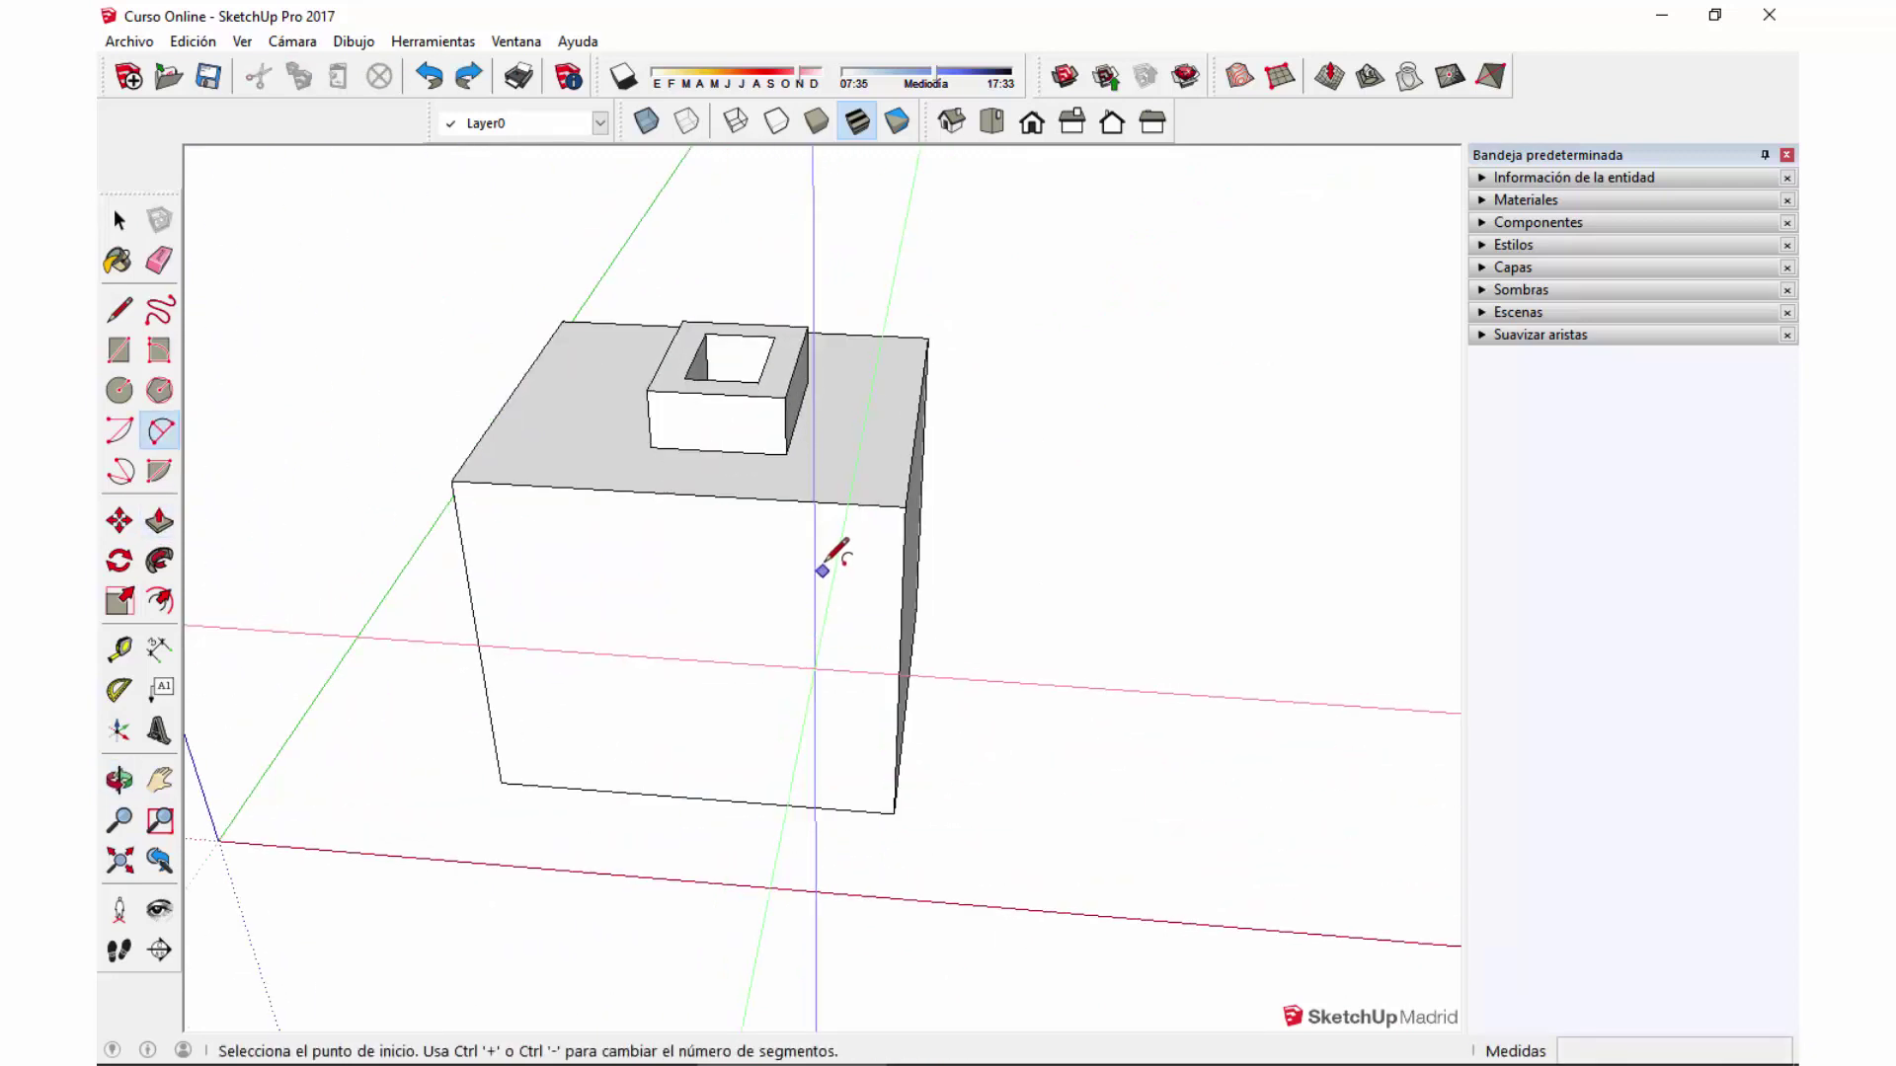
click(837, 501)
mouse_move(834, 681)
middle_down()
mouse_move(1015, 580)
mouse_move(605, 727)
middle_up()
key(p)
click(741, 576)
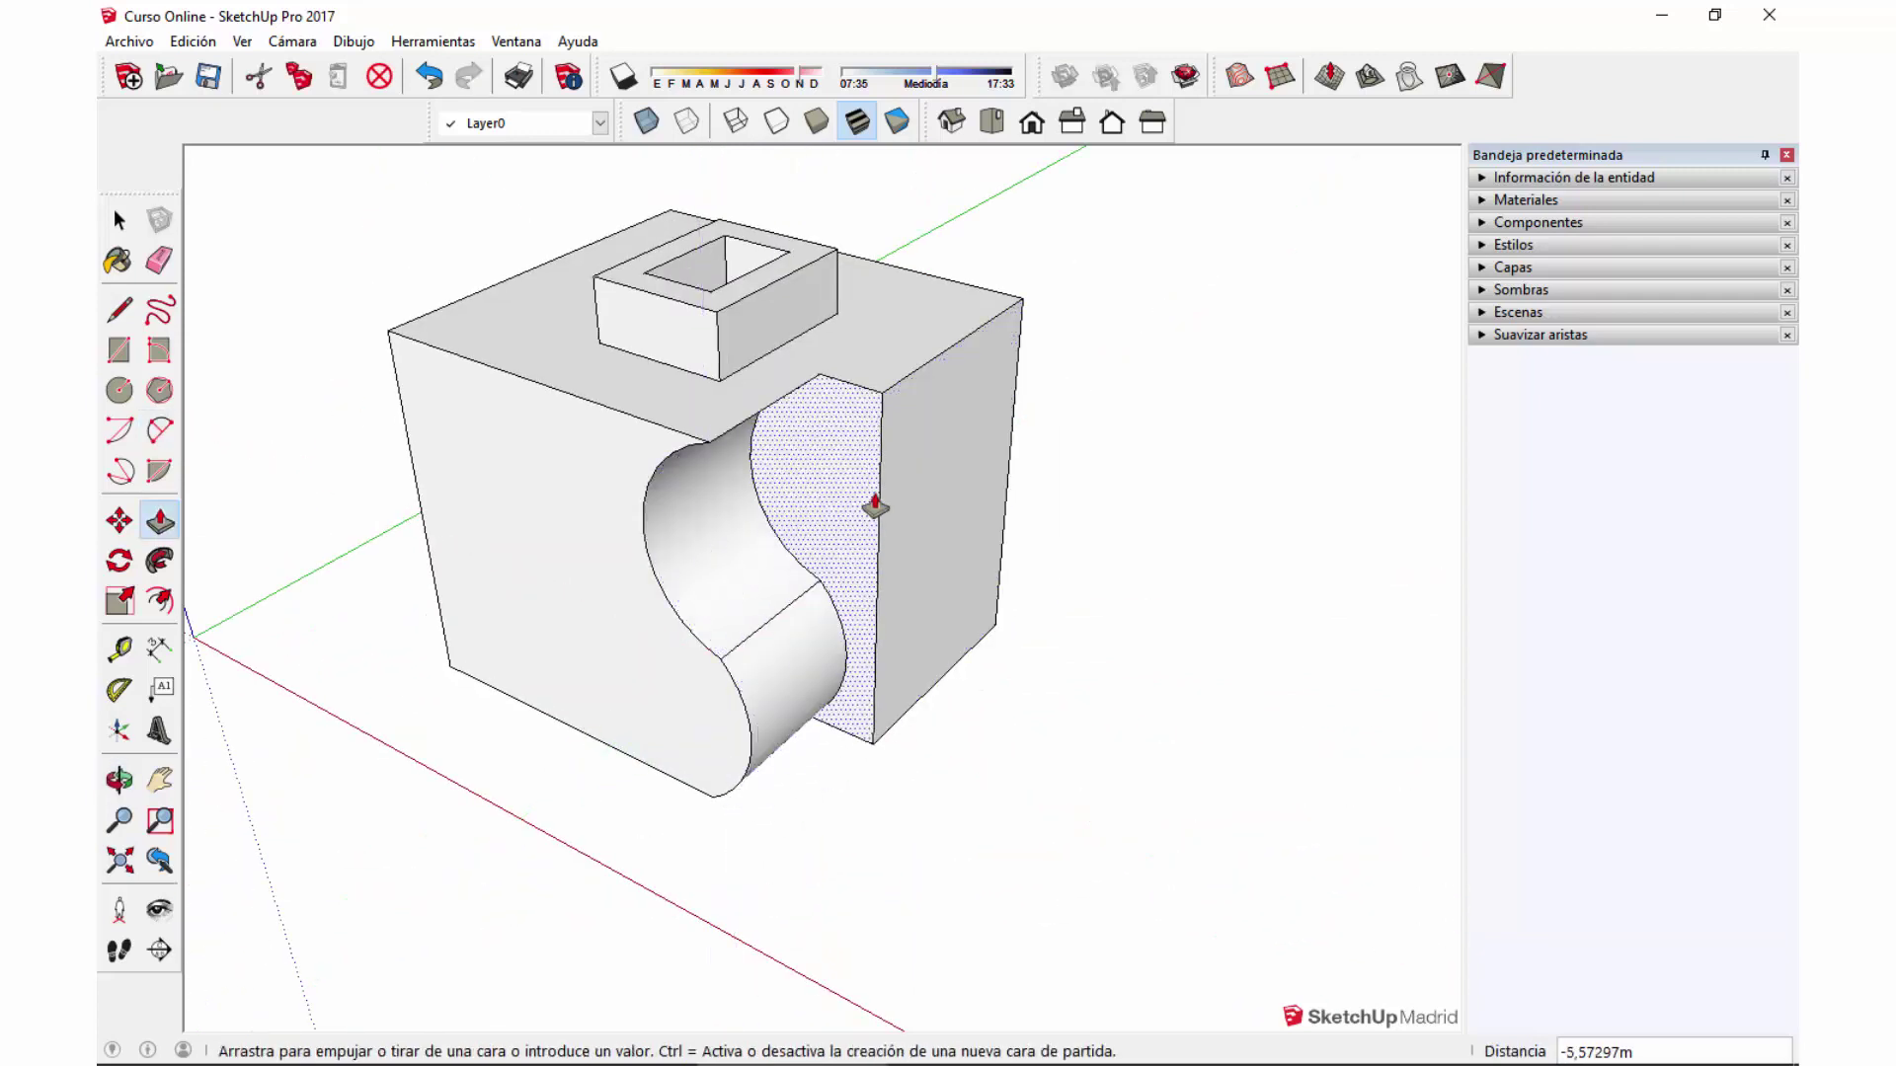
click(1033, 424)
Erase the seam line on the curved surface and begin a rectangle on it.
key(e)
drag(849, 557, 863, 564)
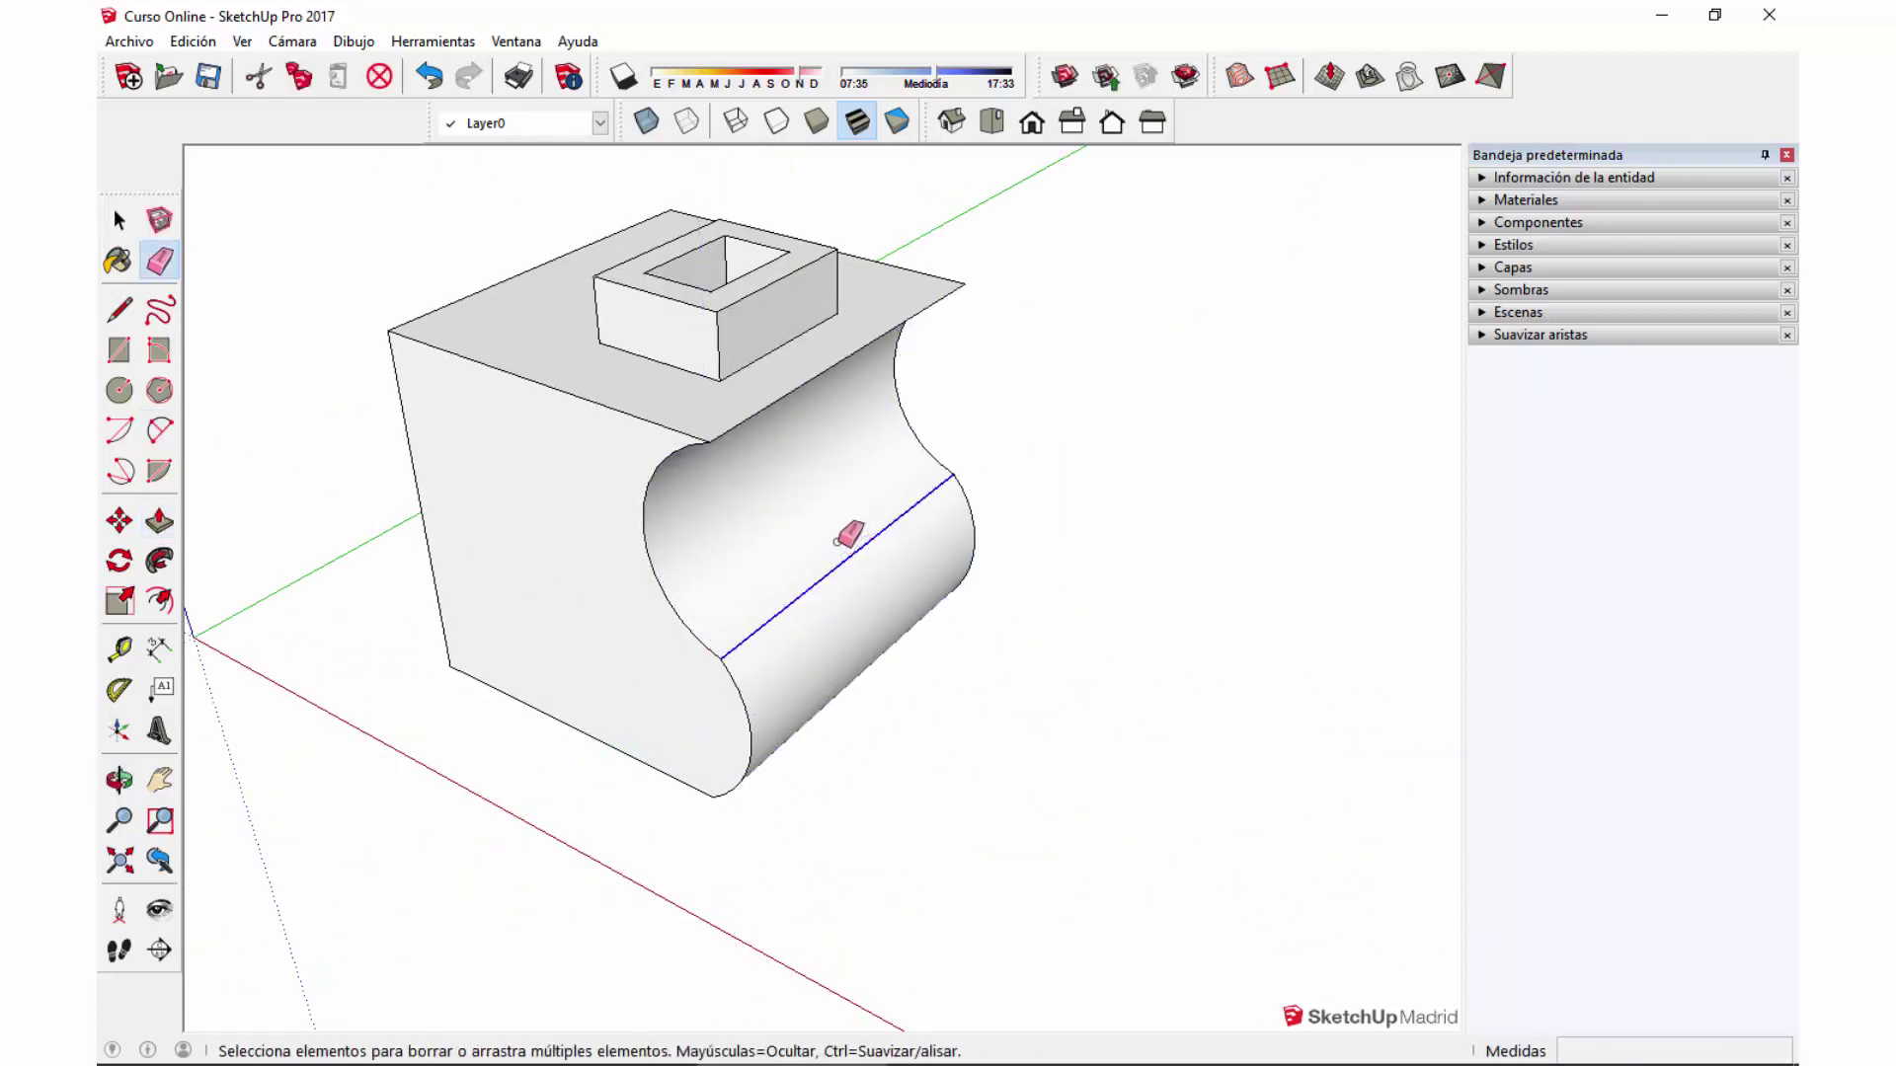
key(r)
click(798, 552)
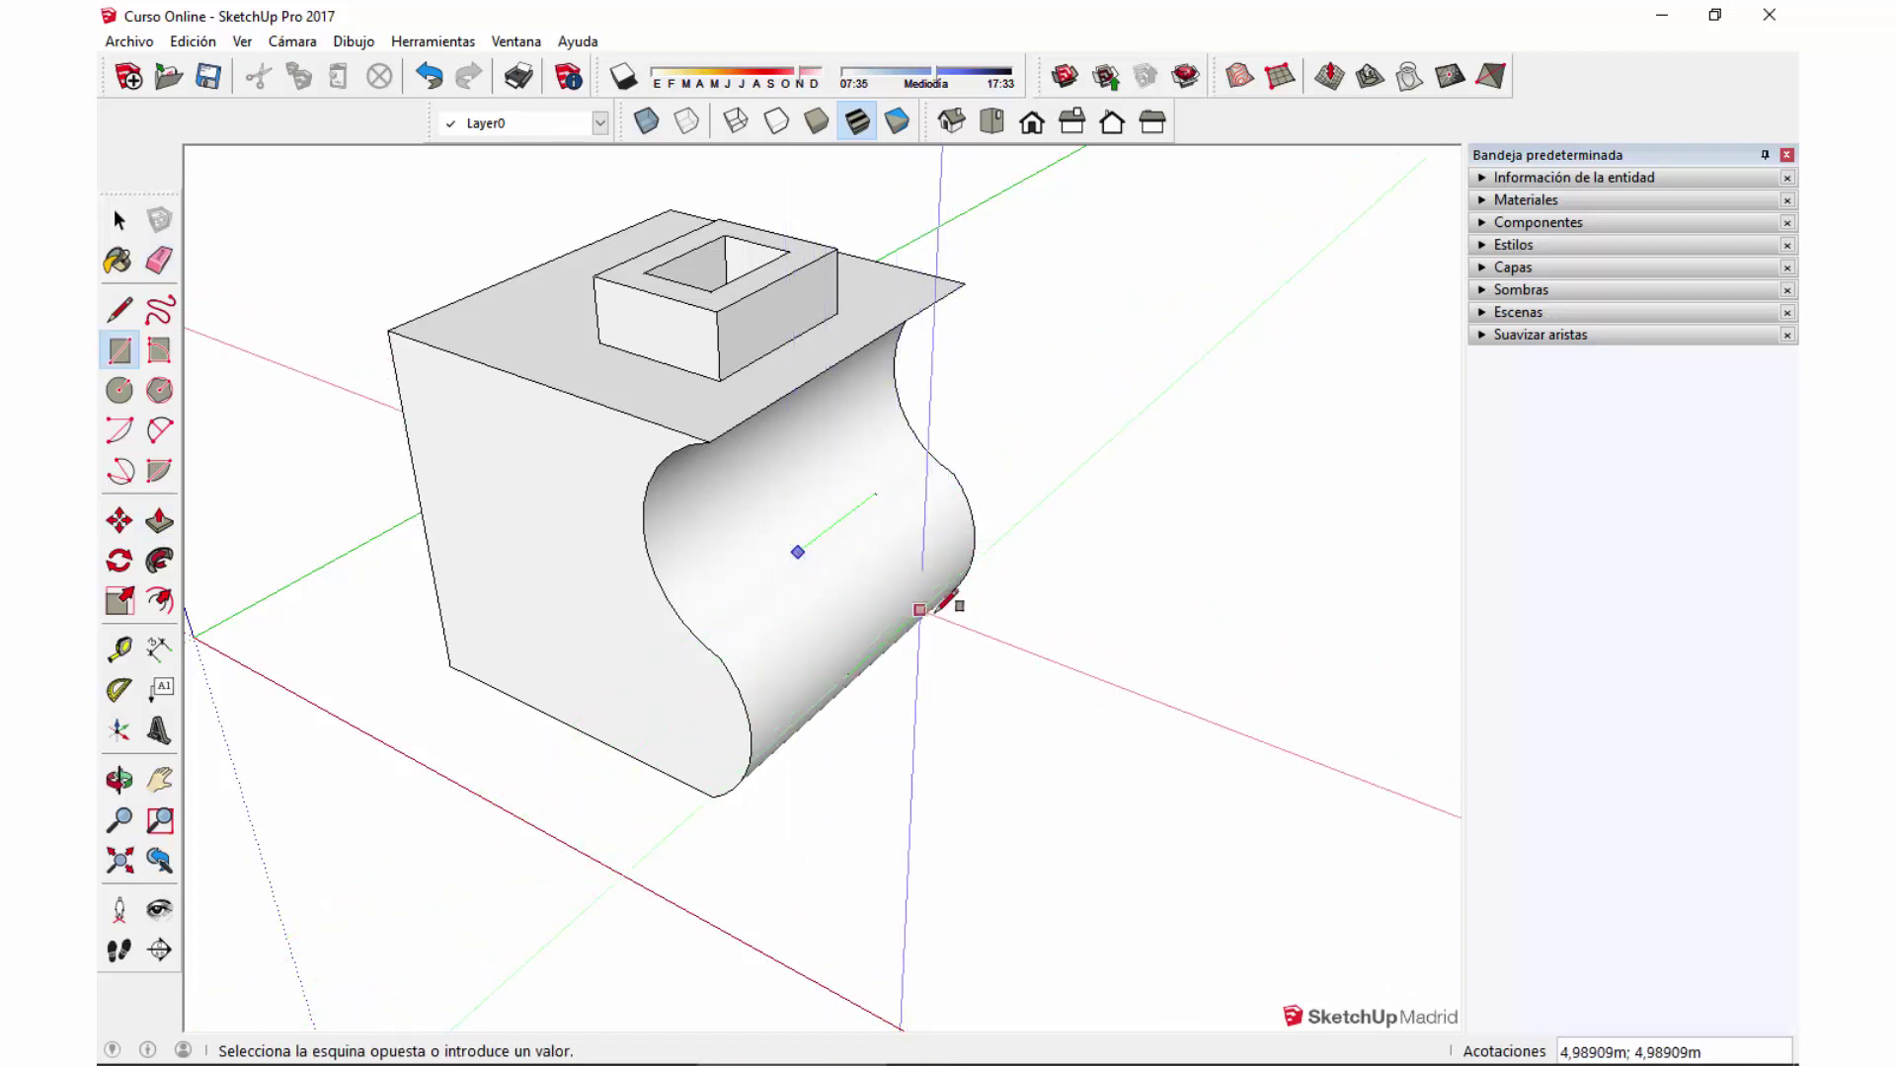
Finish the rectangle on the curved face and draw a short line across it.
click(787, 626)
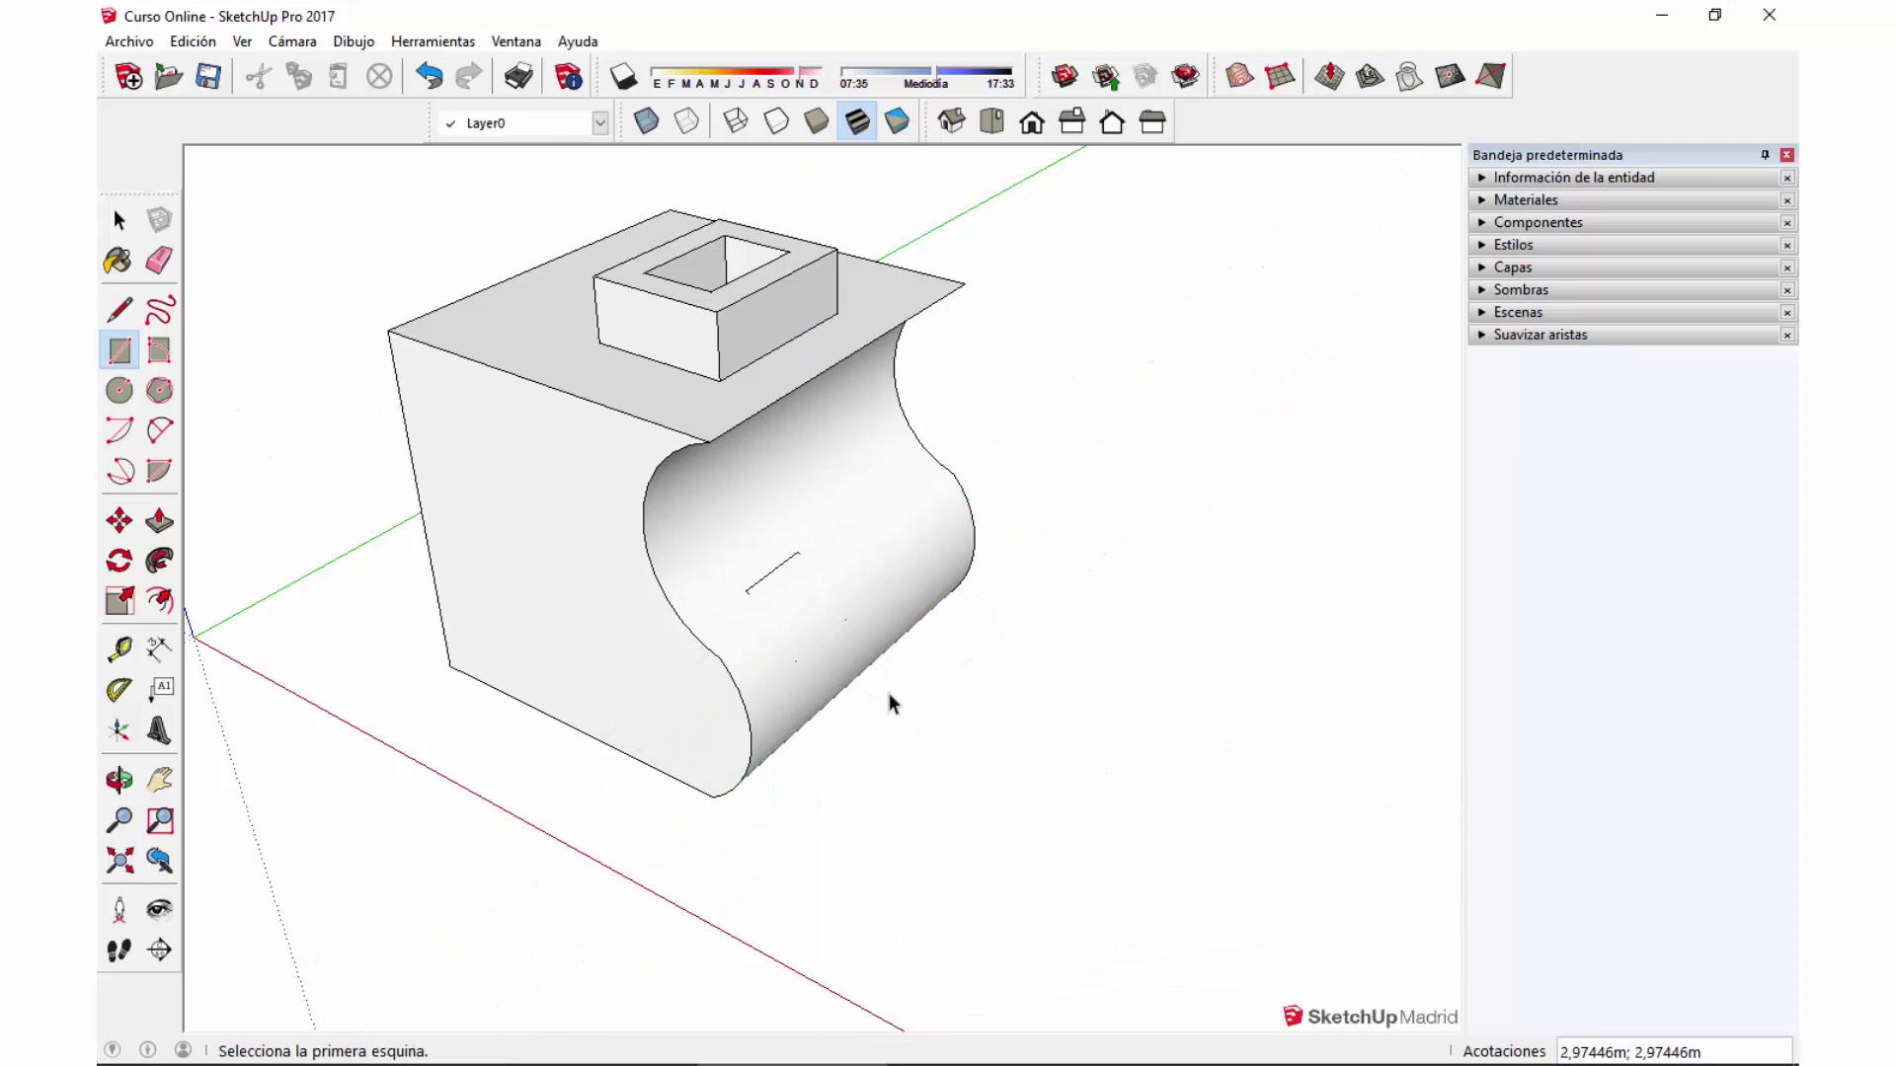
middle_drag(889, 698, 895, 617)
key(space)
click(869, 624)
scroll(819, 625, up, 3)
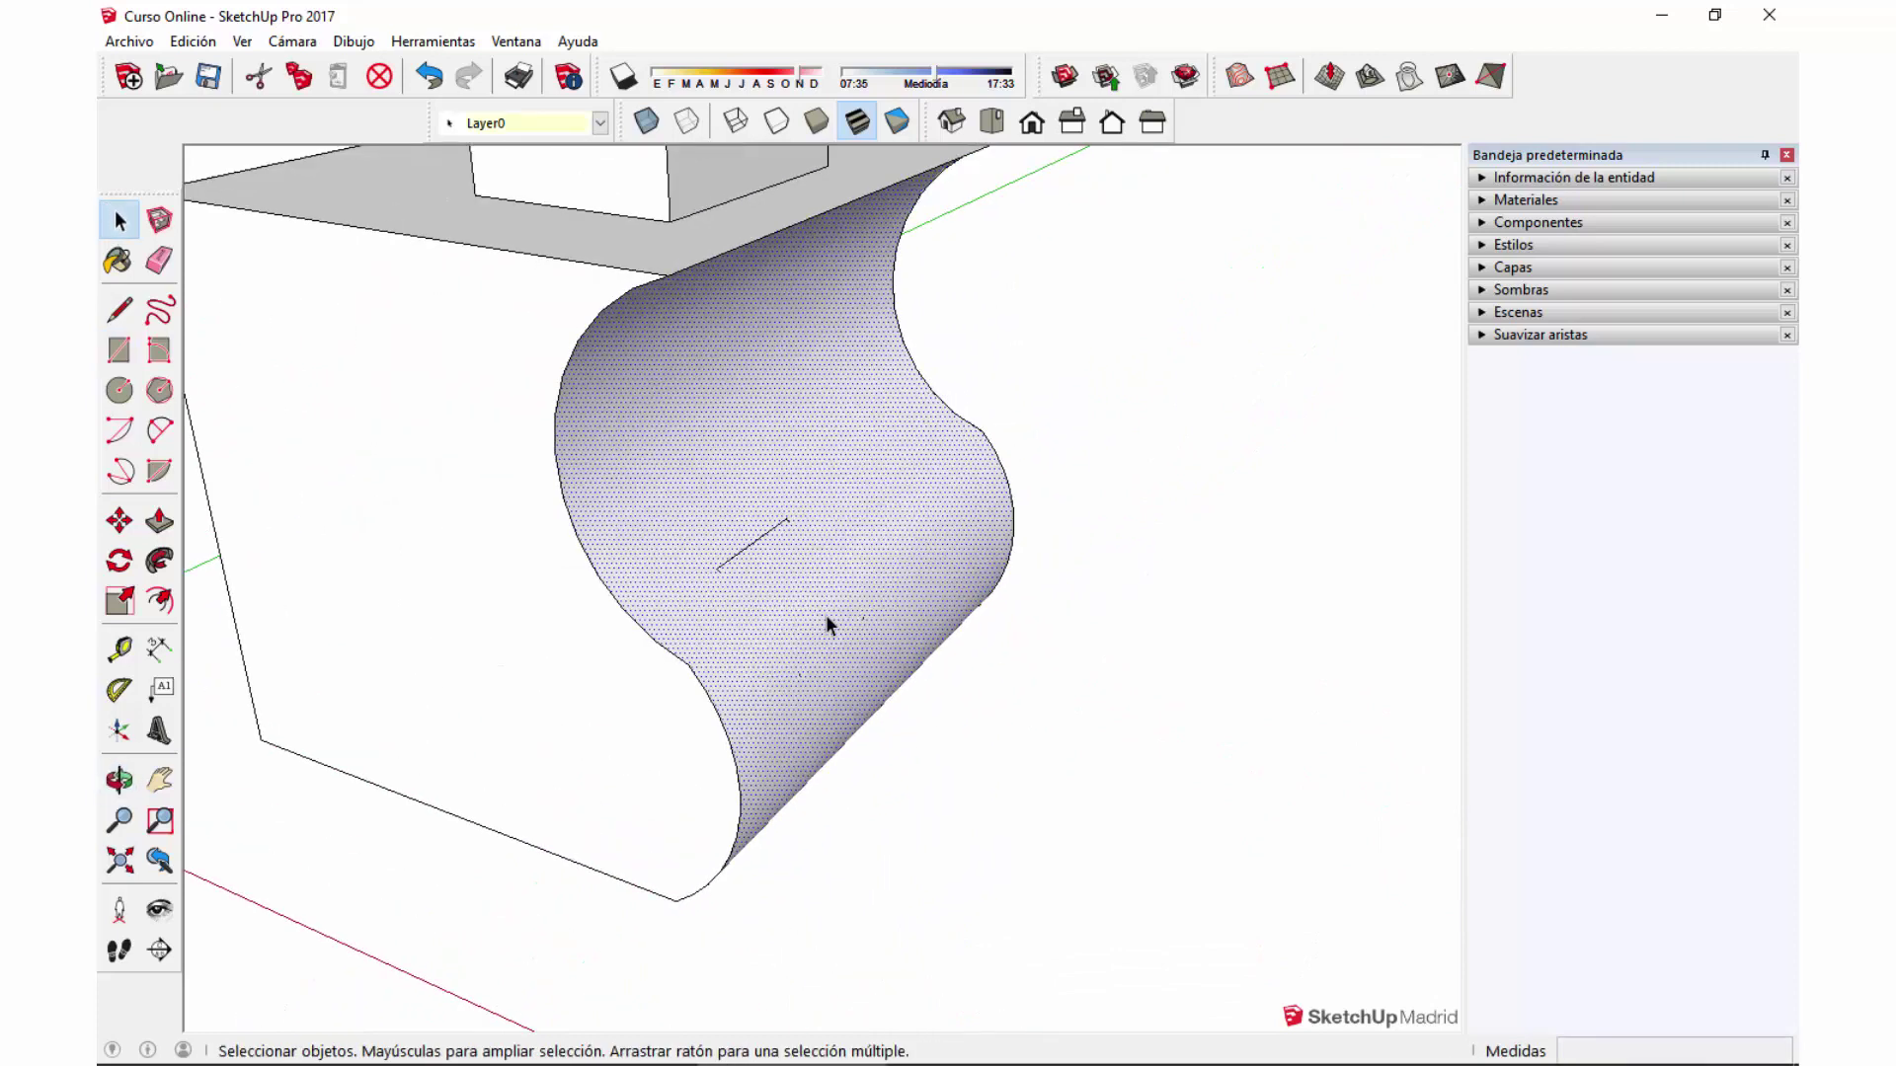
key(l)
click(865, 459)
click(839, 375)
Draw a rectangle on the box's flat side and extrude it outward into a plate.
mouse_move(981, 642)
middle_down()
mouse_move(581, 445)
mouse_move(512, 664)
middle_up()
mouse_move(1079, 682)
middle_down()
mouse_move(536, 673)
mouse_move(1067, 741)
middle_up()
key(r)
click(1059, 751)
click(1229, 514)
key(space)
click(1141, 635)
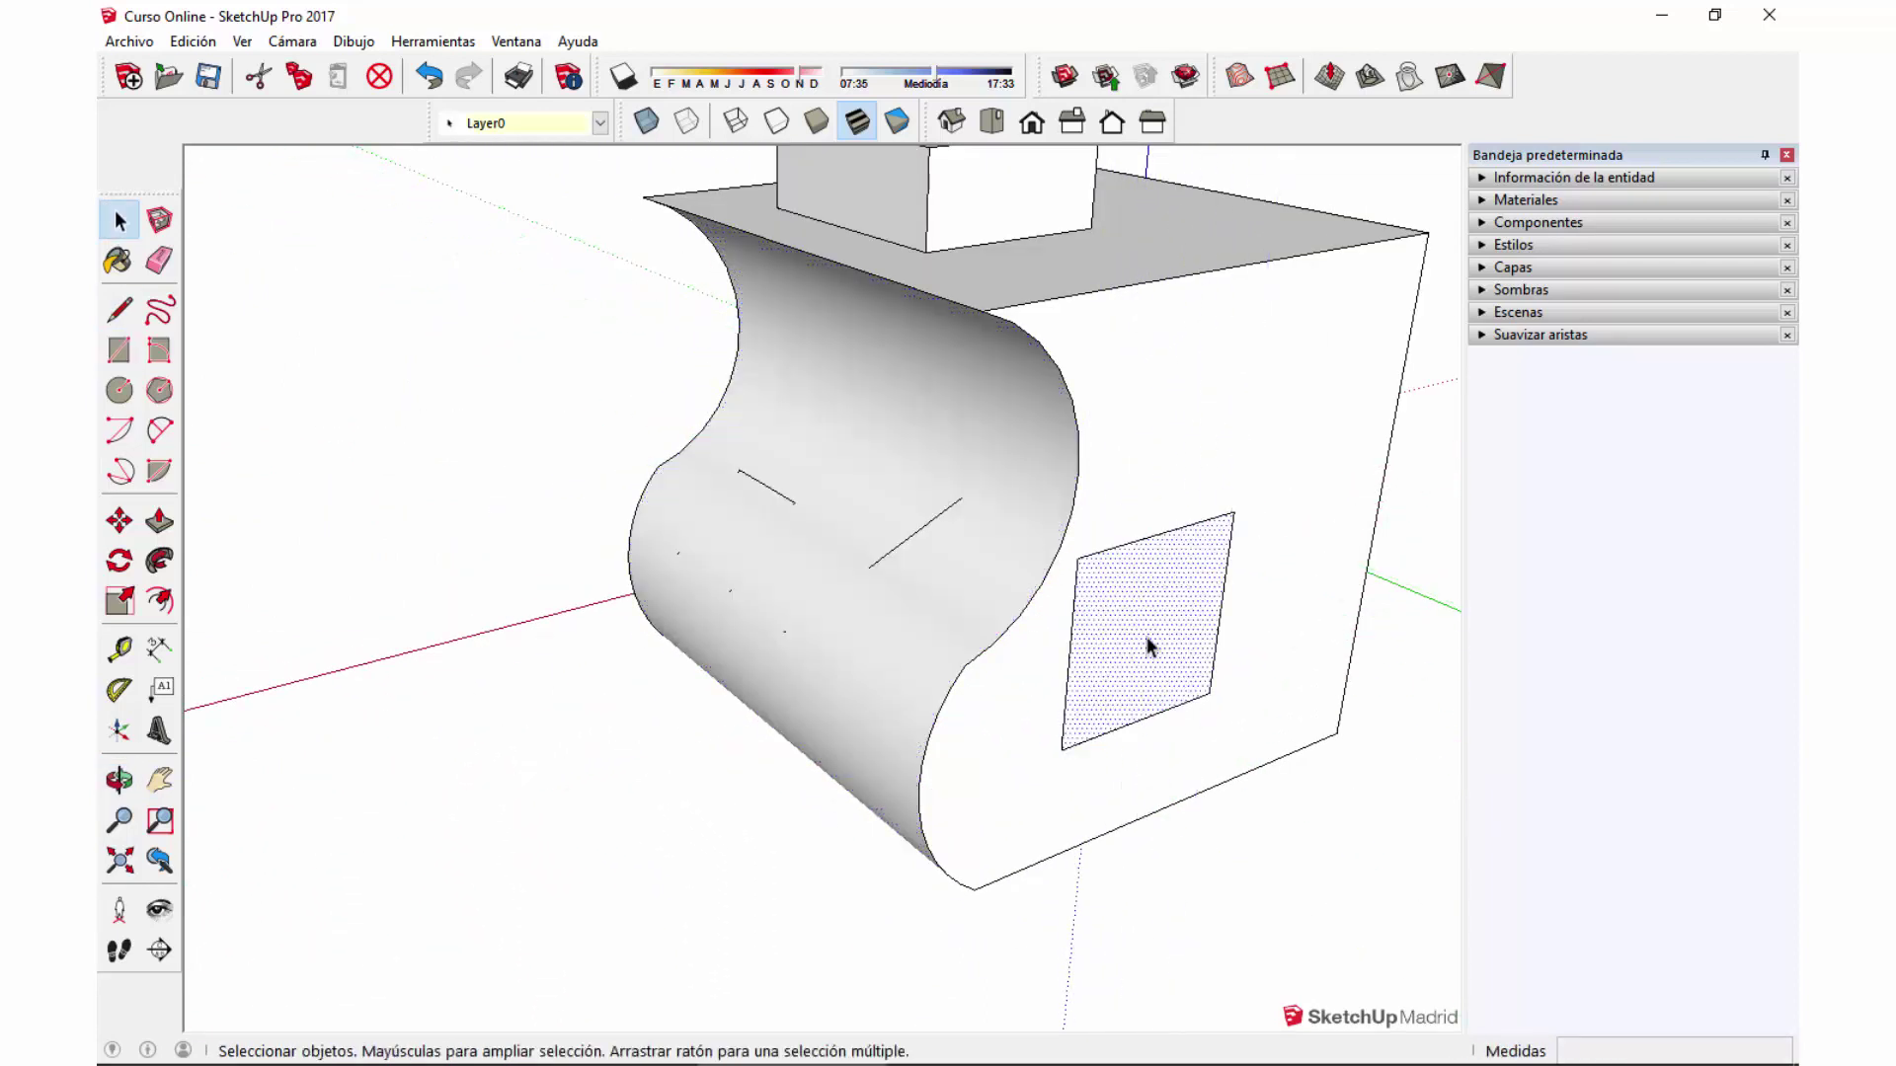
key(p)
drag(1135, 624, 1161, 637)
click(1170, 643)
Draw a circle on the plate and push it through to cut a round hole.
key(c)
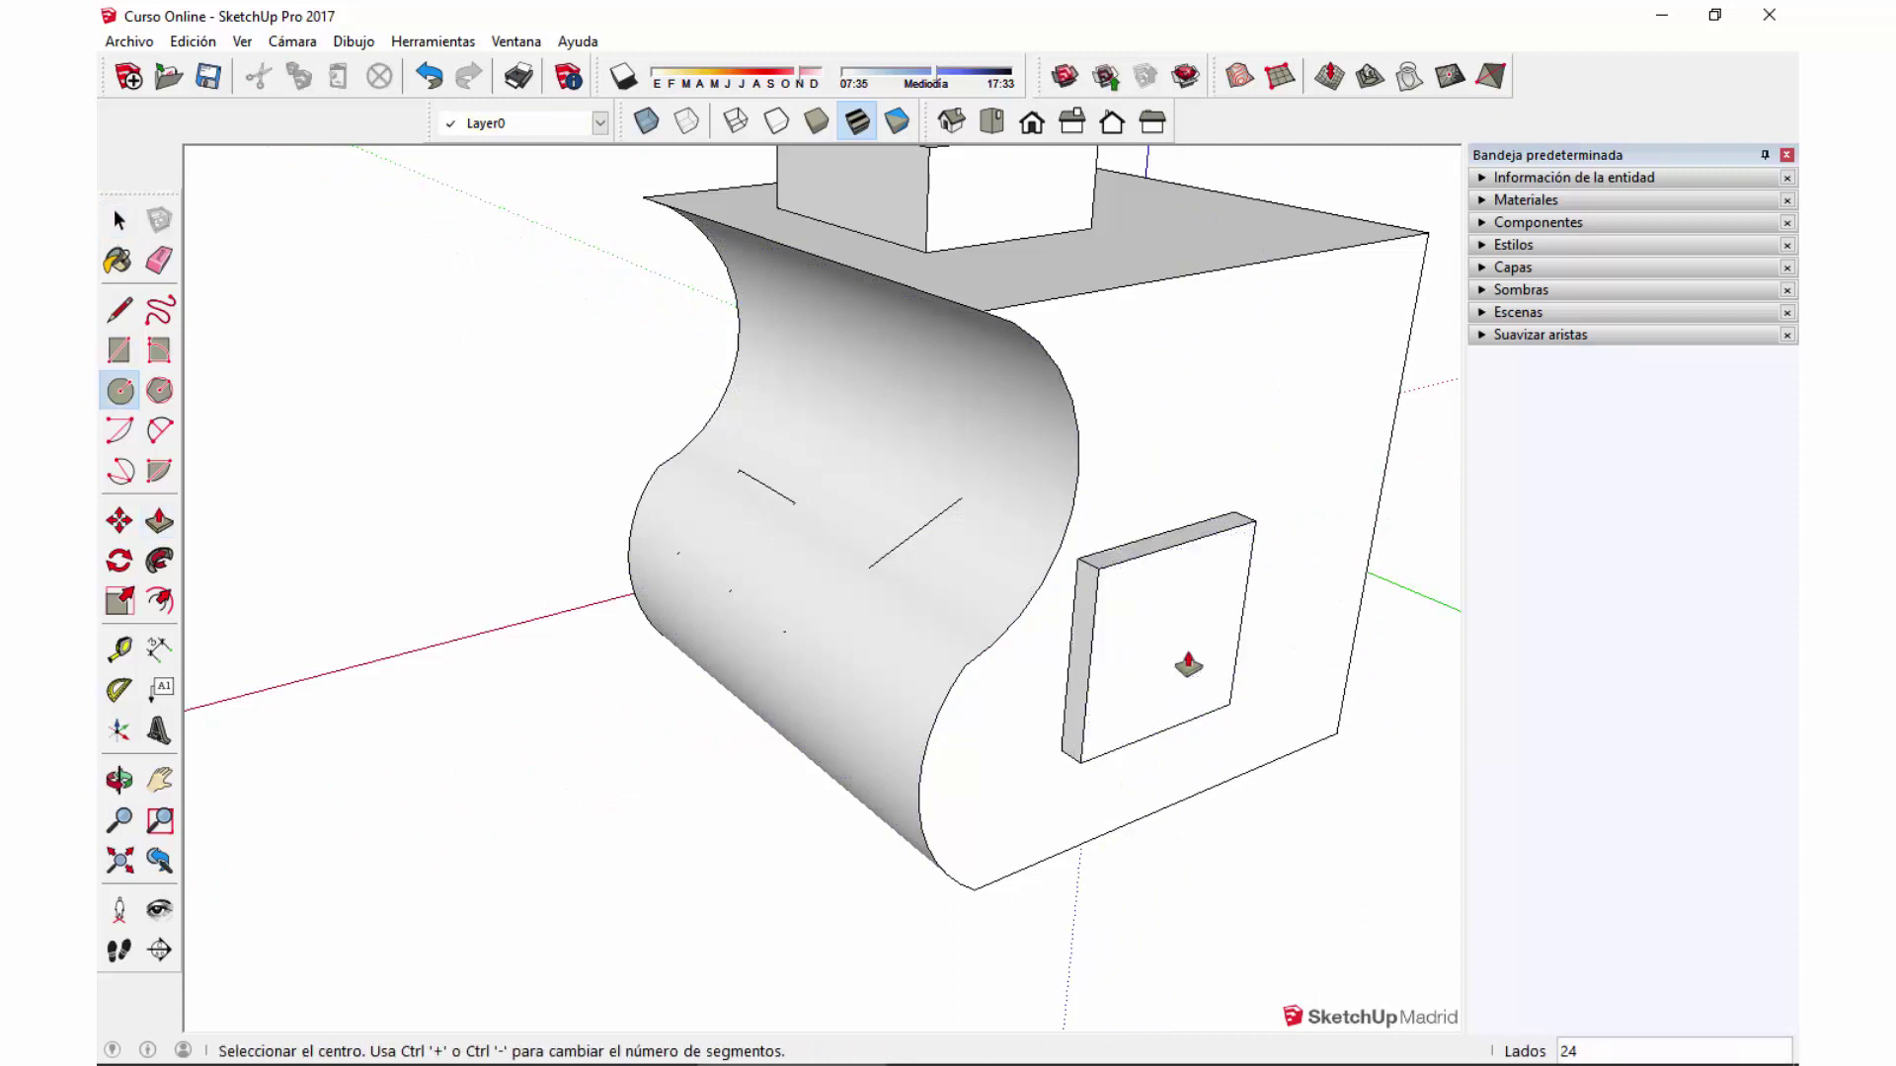
click(1213, 637)
key(space)
key(p)
drag(1185, 653, 1191, 649)
Orbit around the finished model, then highlight the Tools on Surface heading on the lesson page.
key(o)
mouse_move(788, 677)
mouse_down()
mouse_move(1089, 476)
mouse_move(1007, 677)
mouse_up()
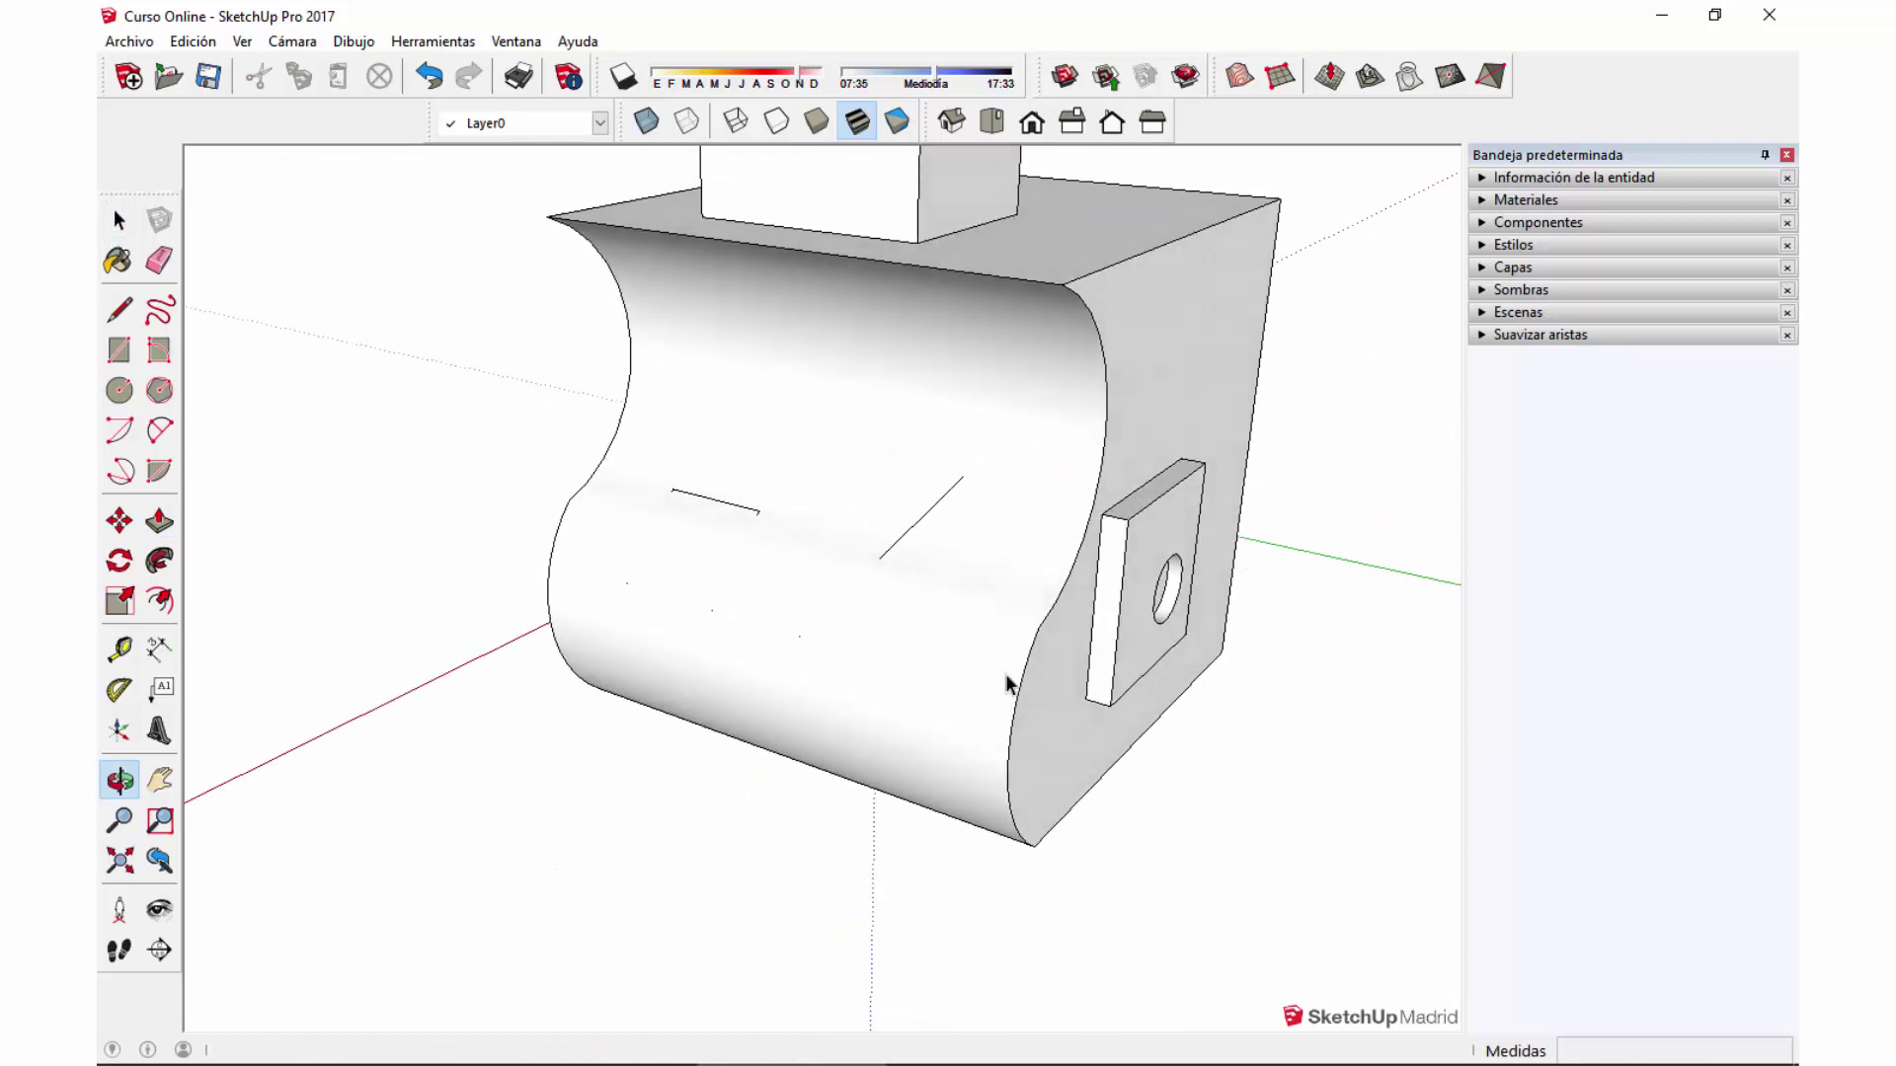
key(space)
middle_drag(695, 464, 909, 553)
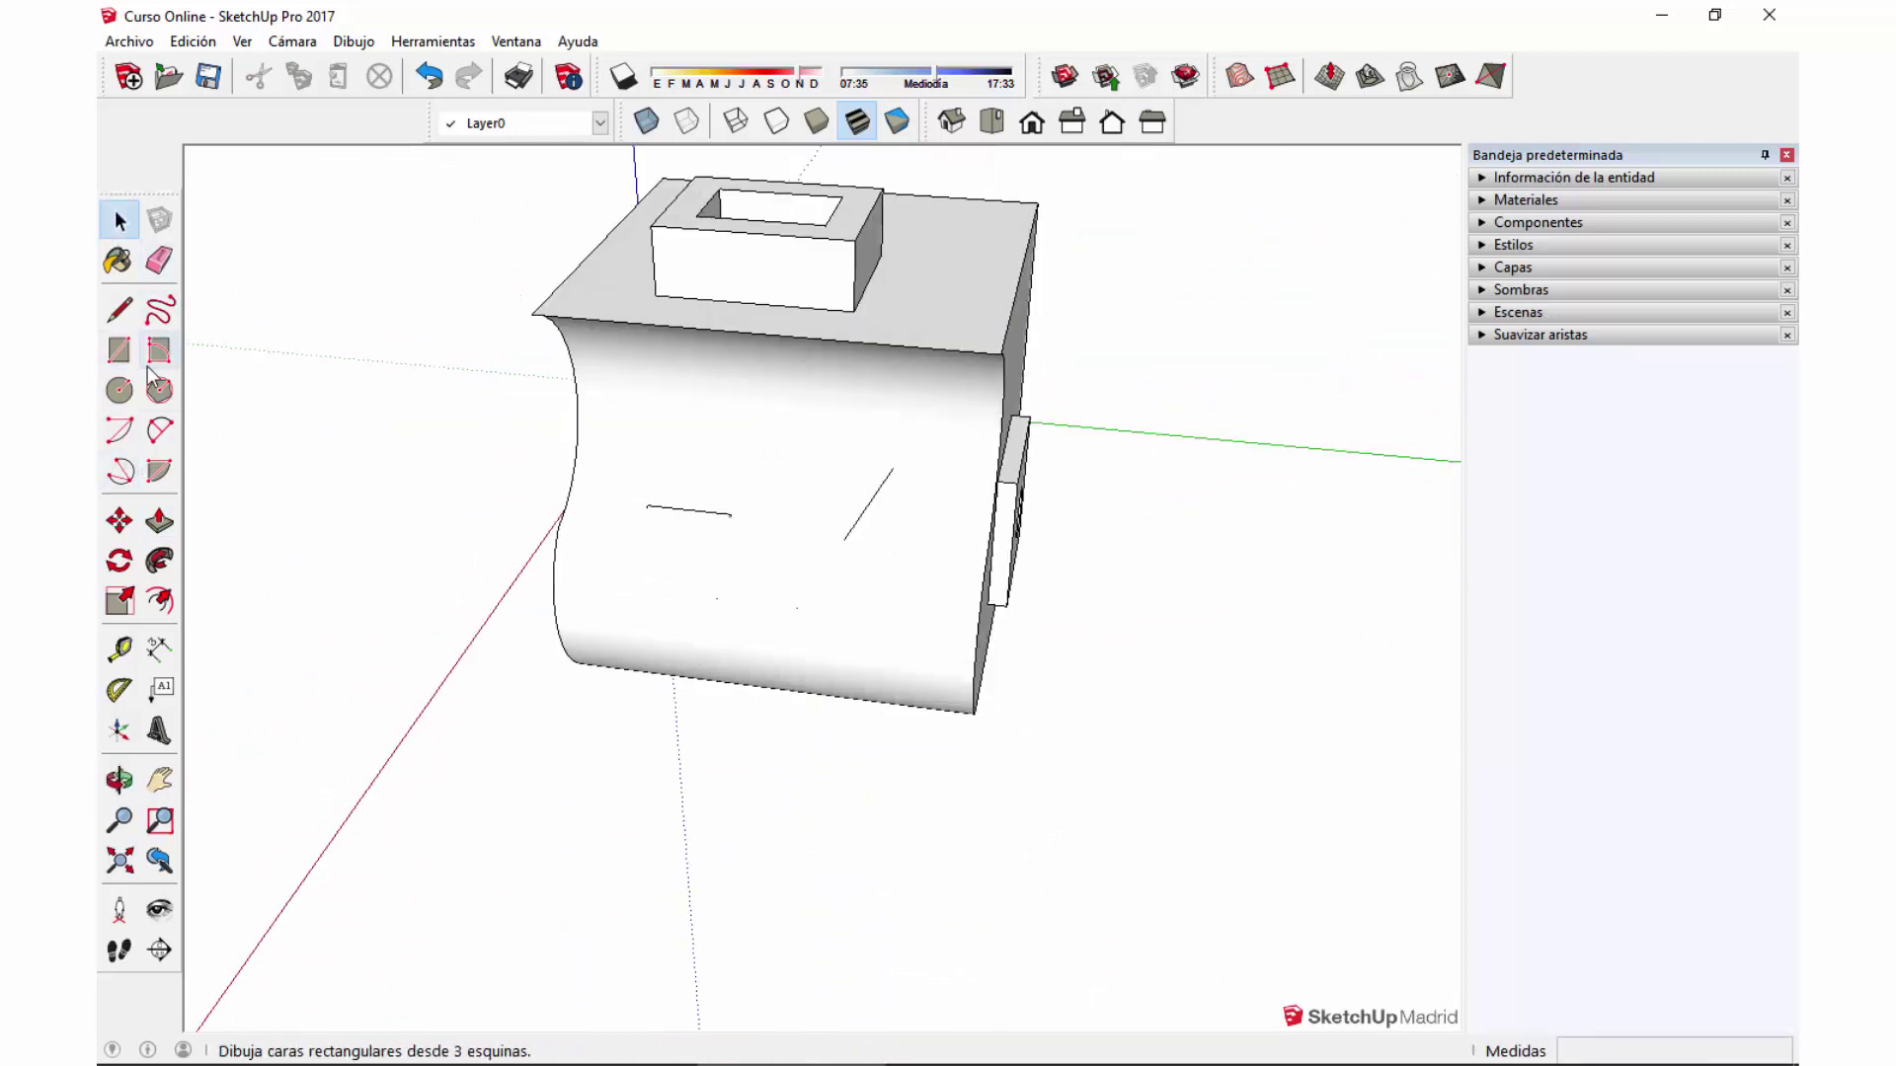
mouse_move(847, 359)
middle_down()
mouse_move(1015, 393)
mouse_move(1078, 517)
middle_up()
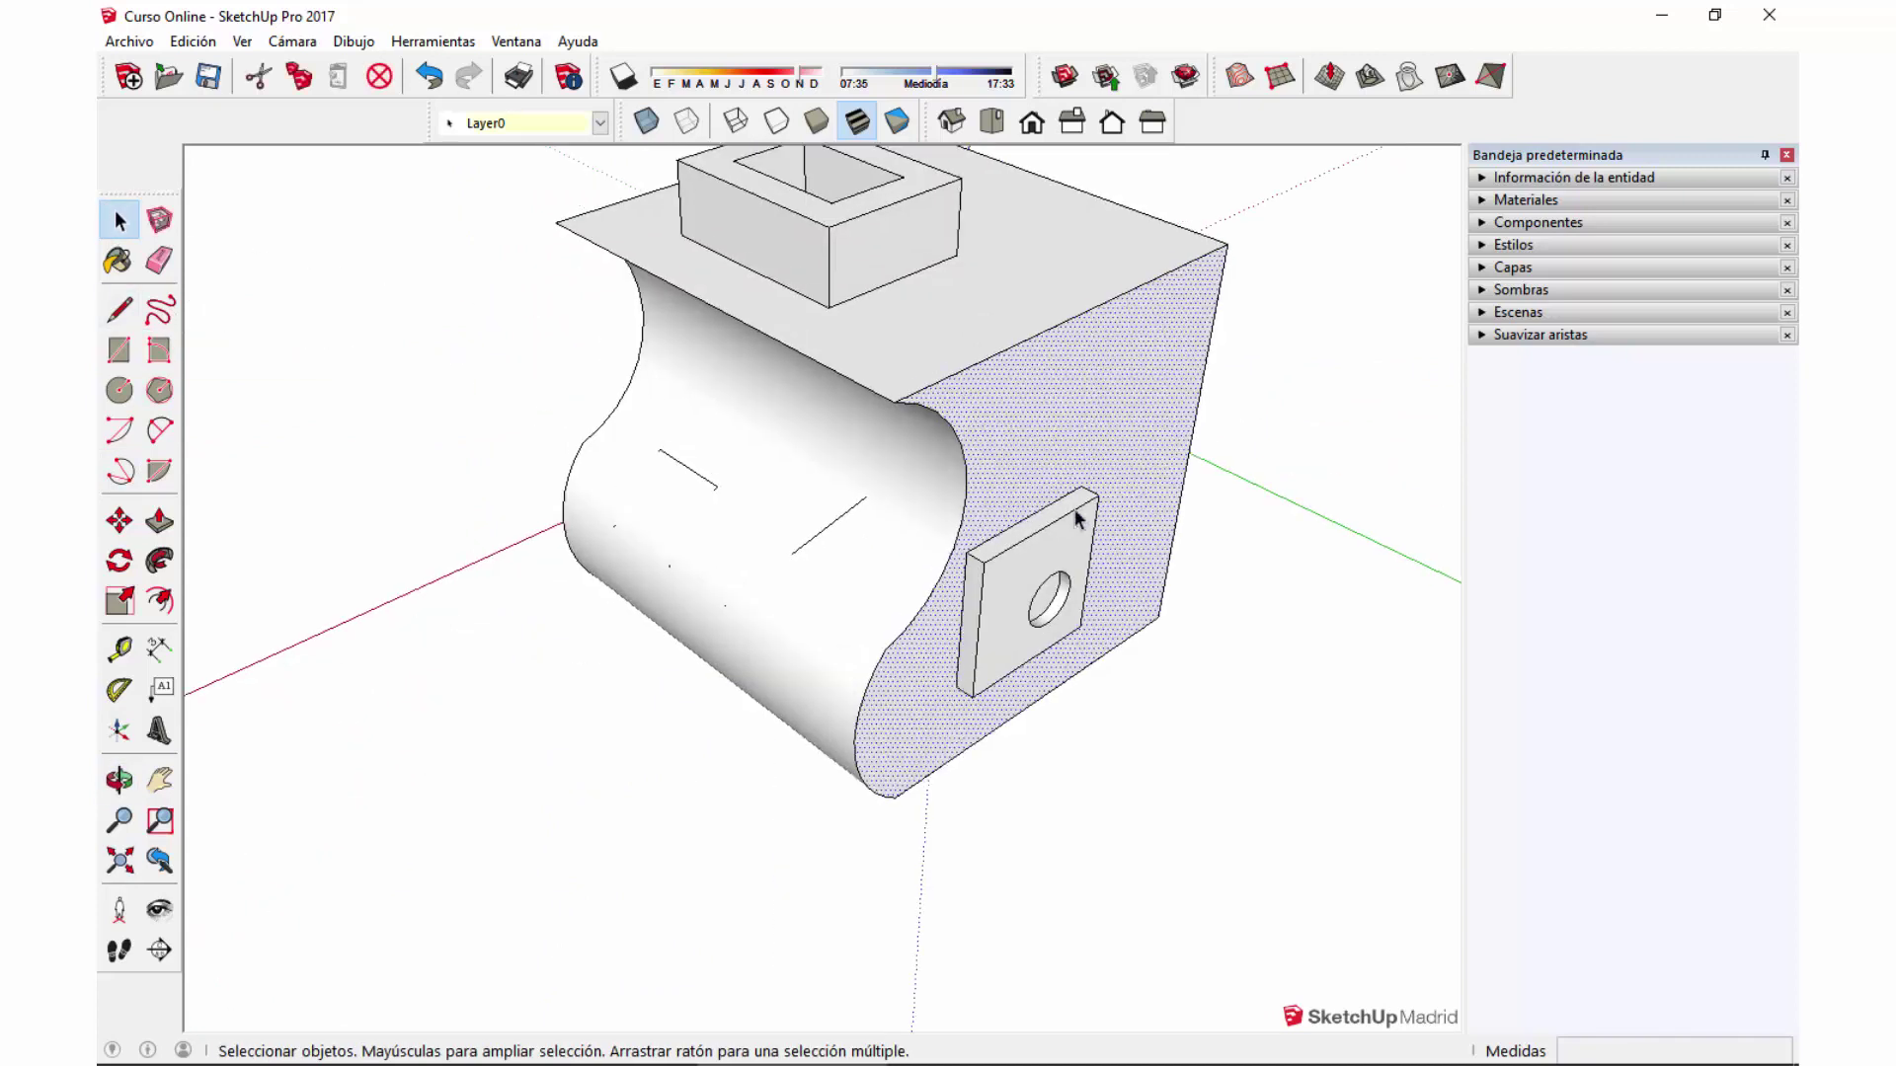
mouse_move(1086, 439)
middle_down()
mouse_move(727, 537)
mouse_move(766, 410)
middle_up()
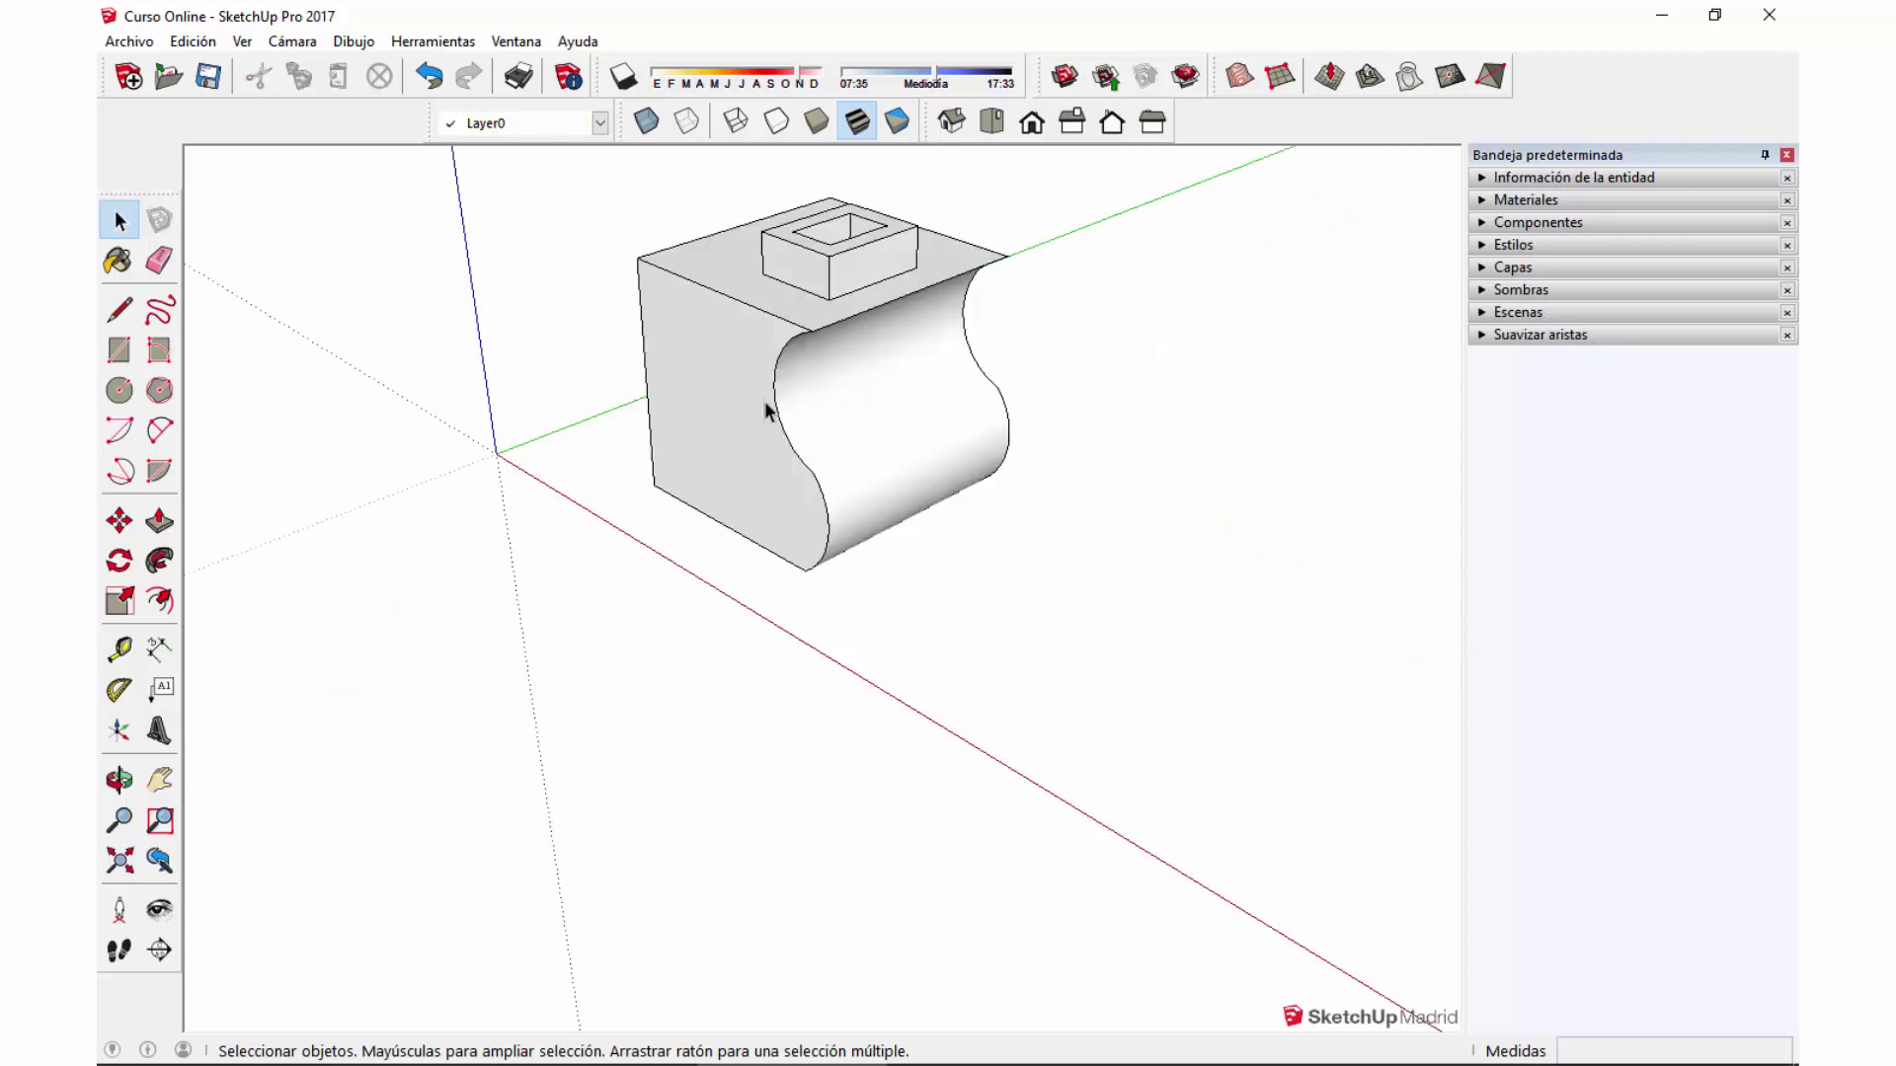
mouse_move(873, 475)
middle_down()
mouse_move(876, 563)
mouse_move(774, 562)
mouse_move(808, 595)
middle_up()
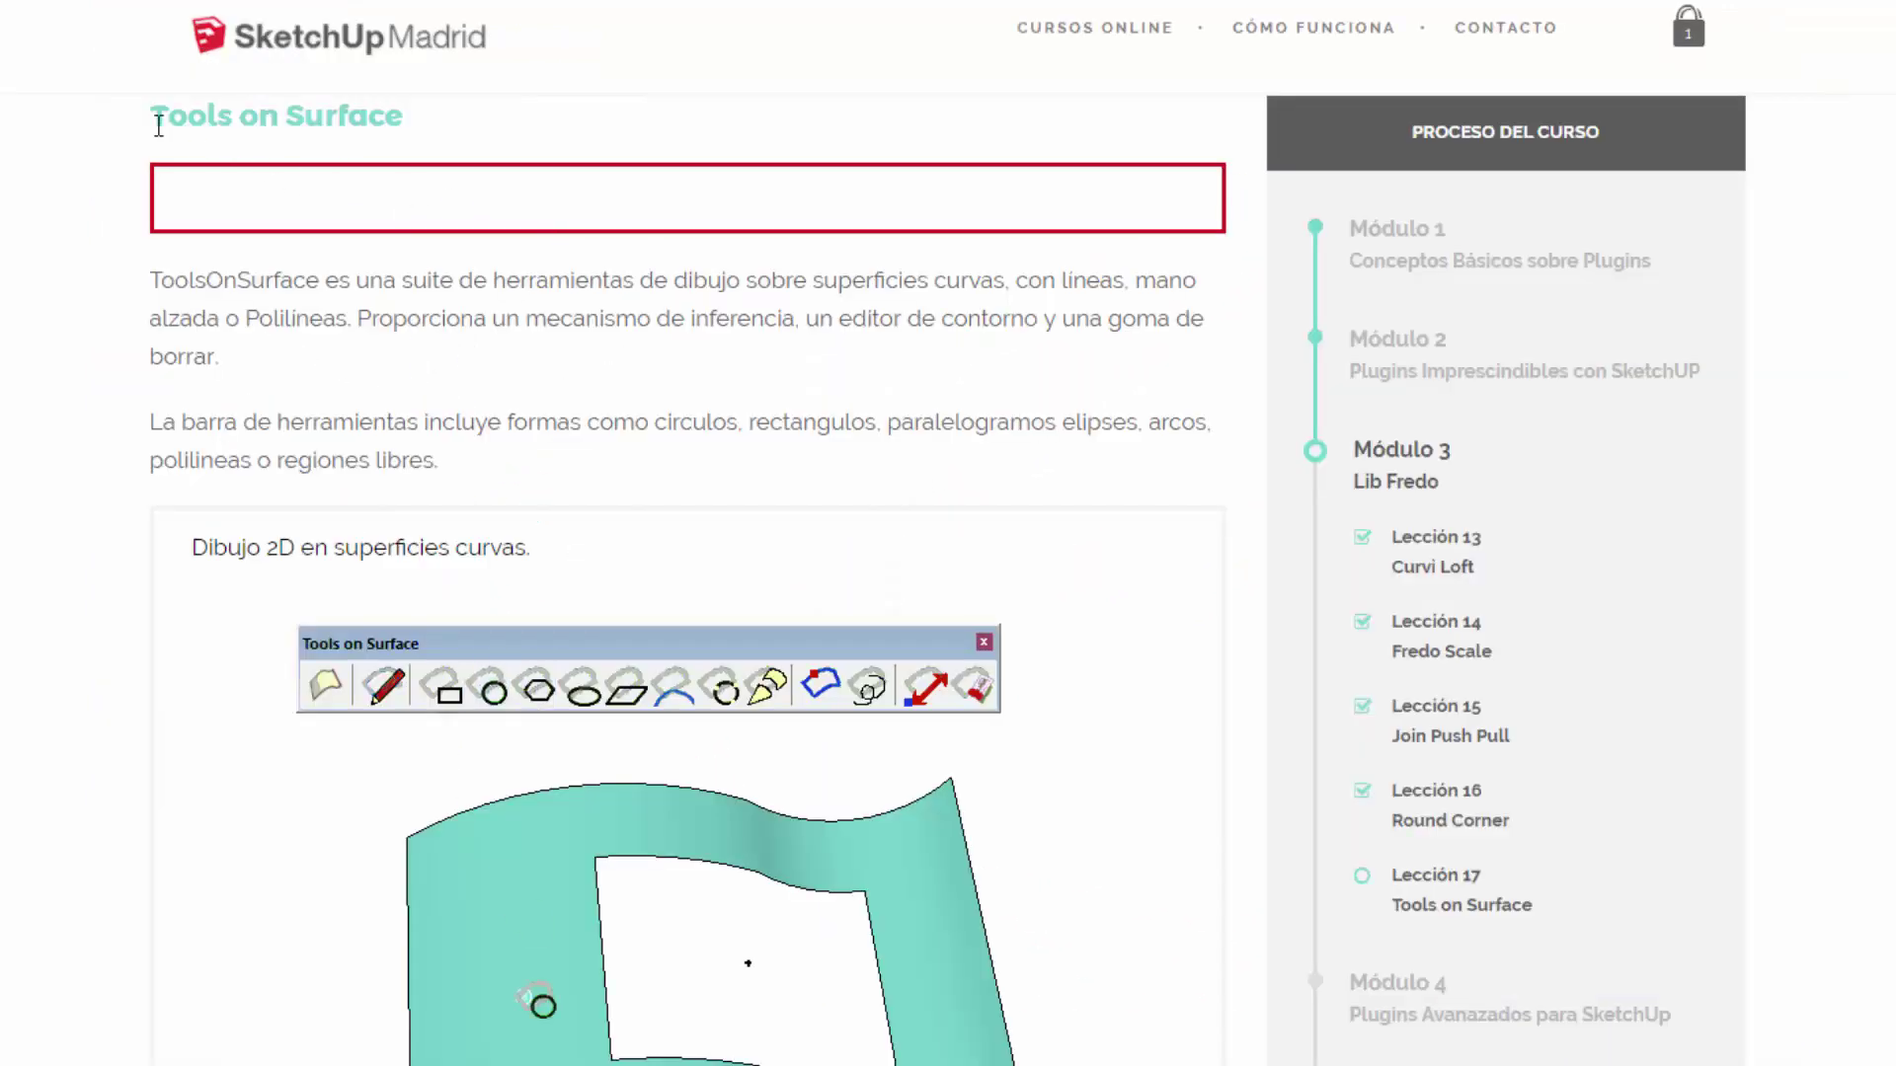
drag(151, 117, 385, 139)
click(474, 408)
Scroll the lesson page down to the extension download links.
scroll(843, 636, down, 3)
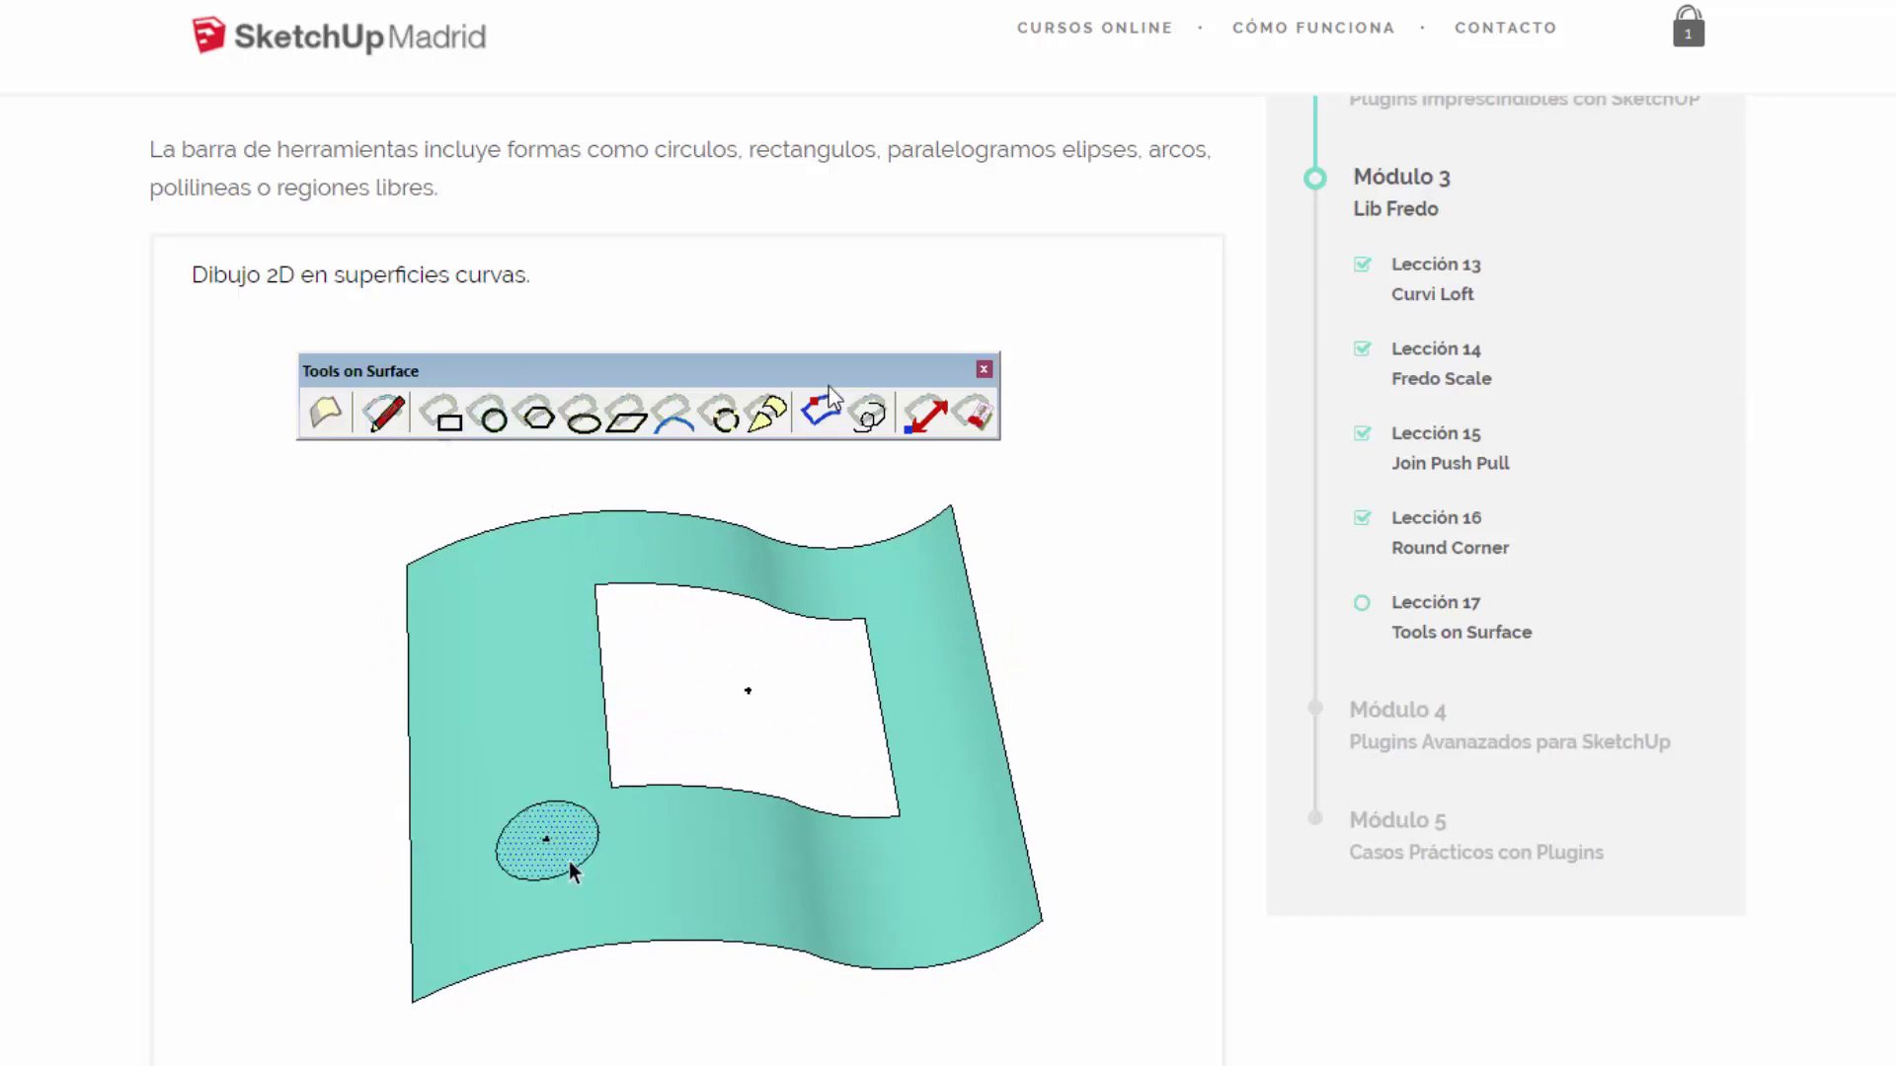
scroll(828, 387, down, 2)
scroll(827, 387, down, 3)
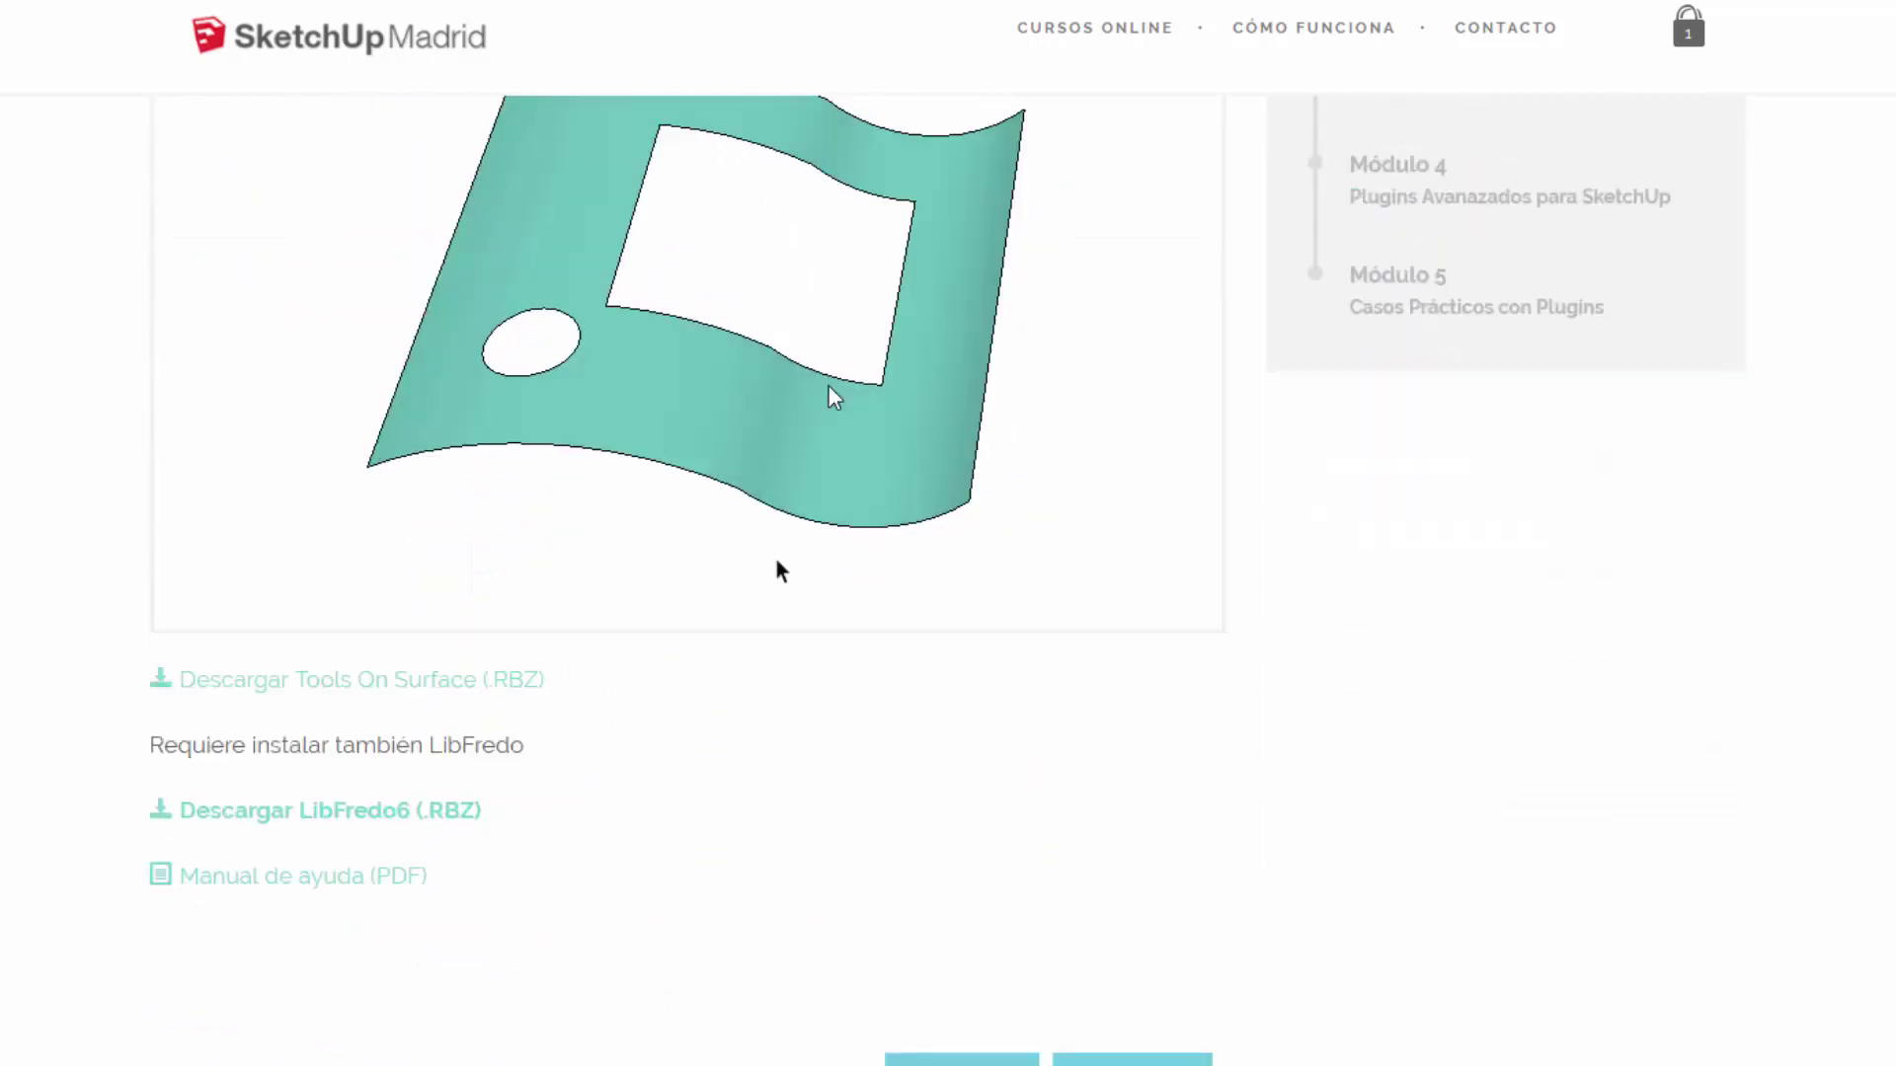
scroll(415, 602, up, 1)
scroll(415, 602, down, 1)
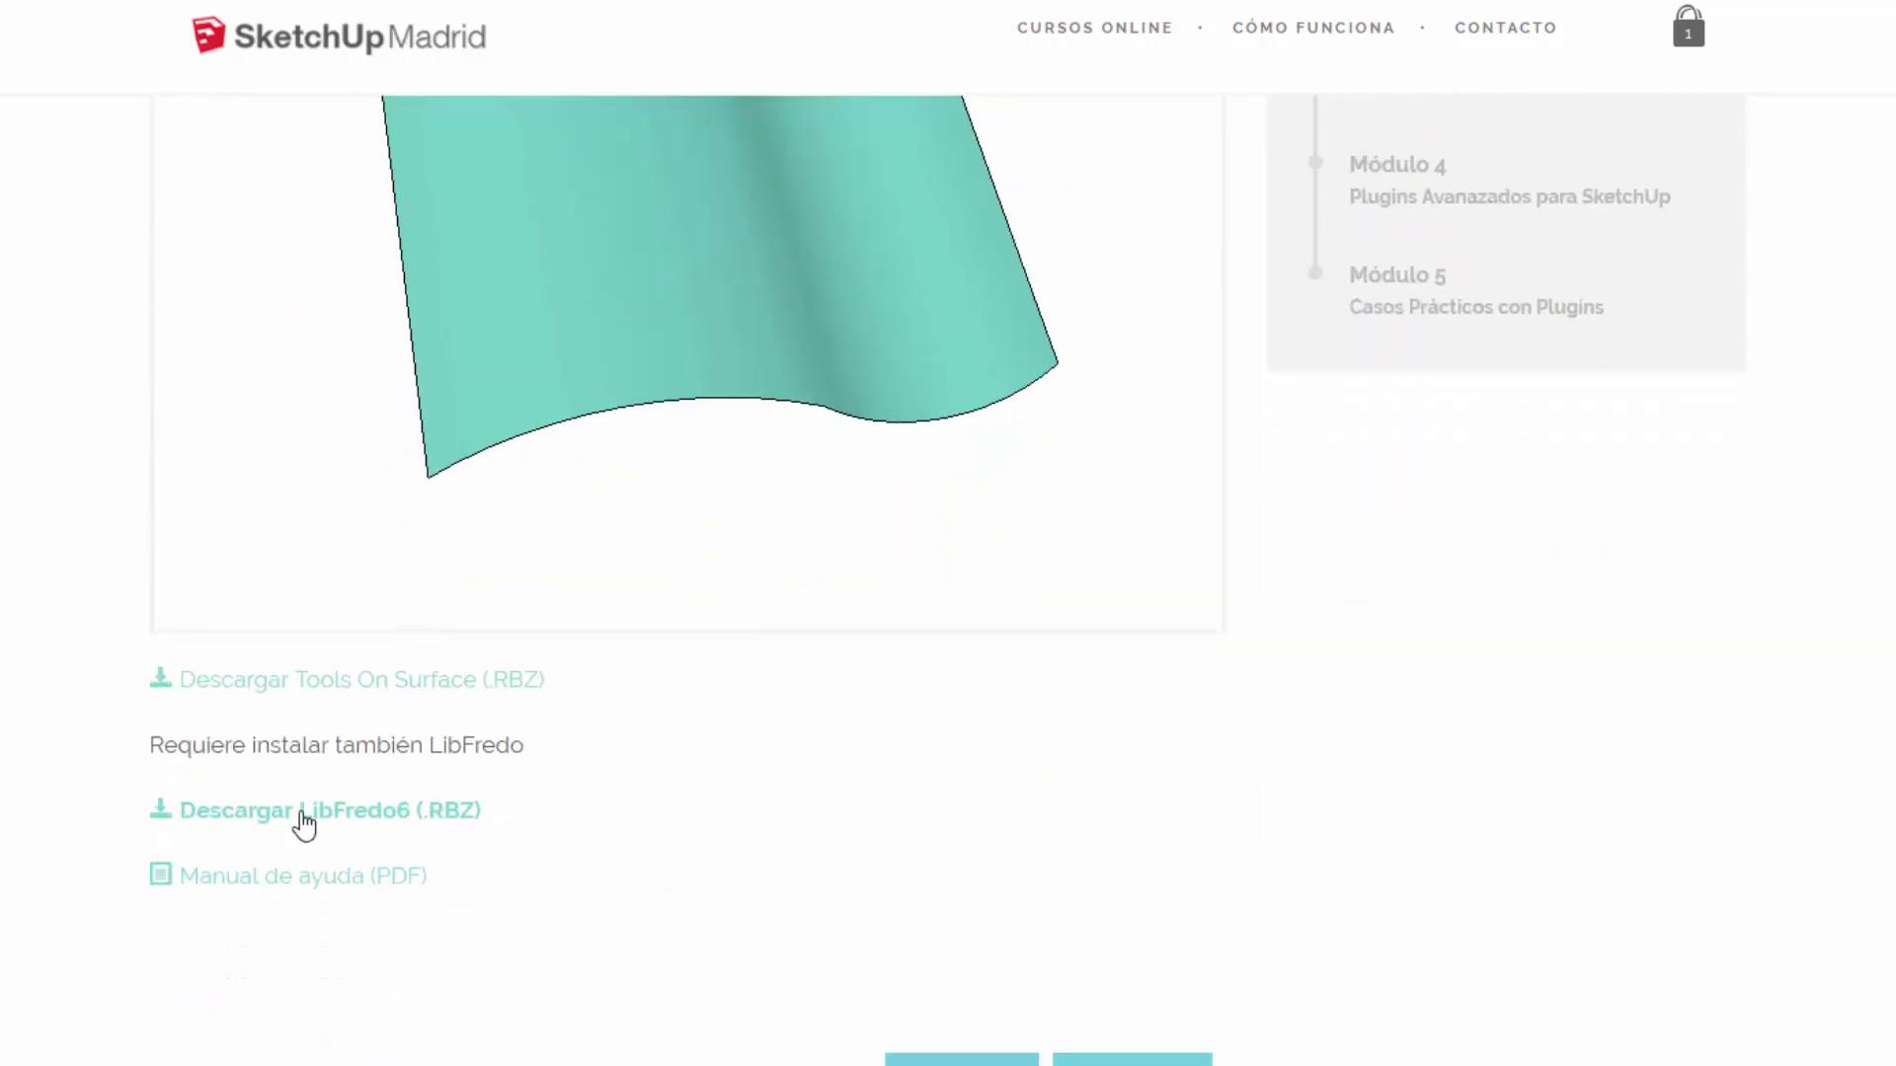
scroll(345, 797, up, 1)
scroll(503, 780, down, 1)
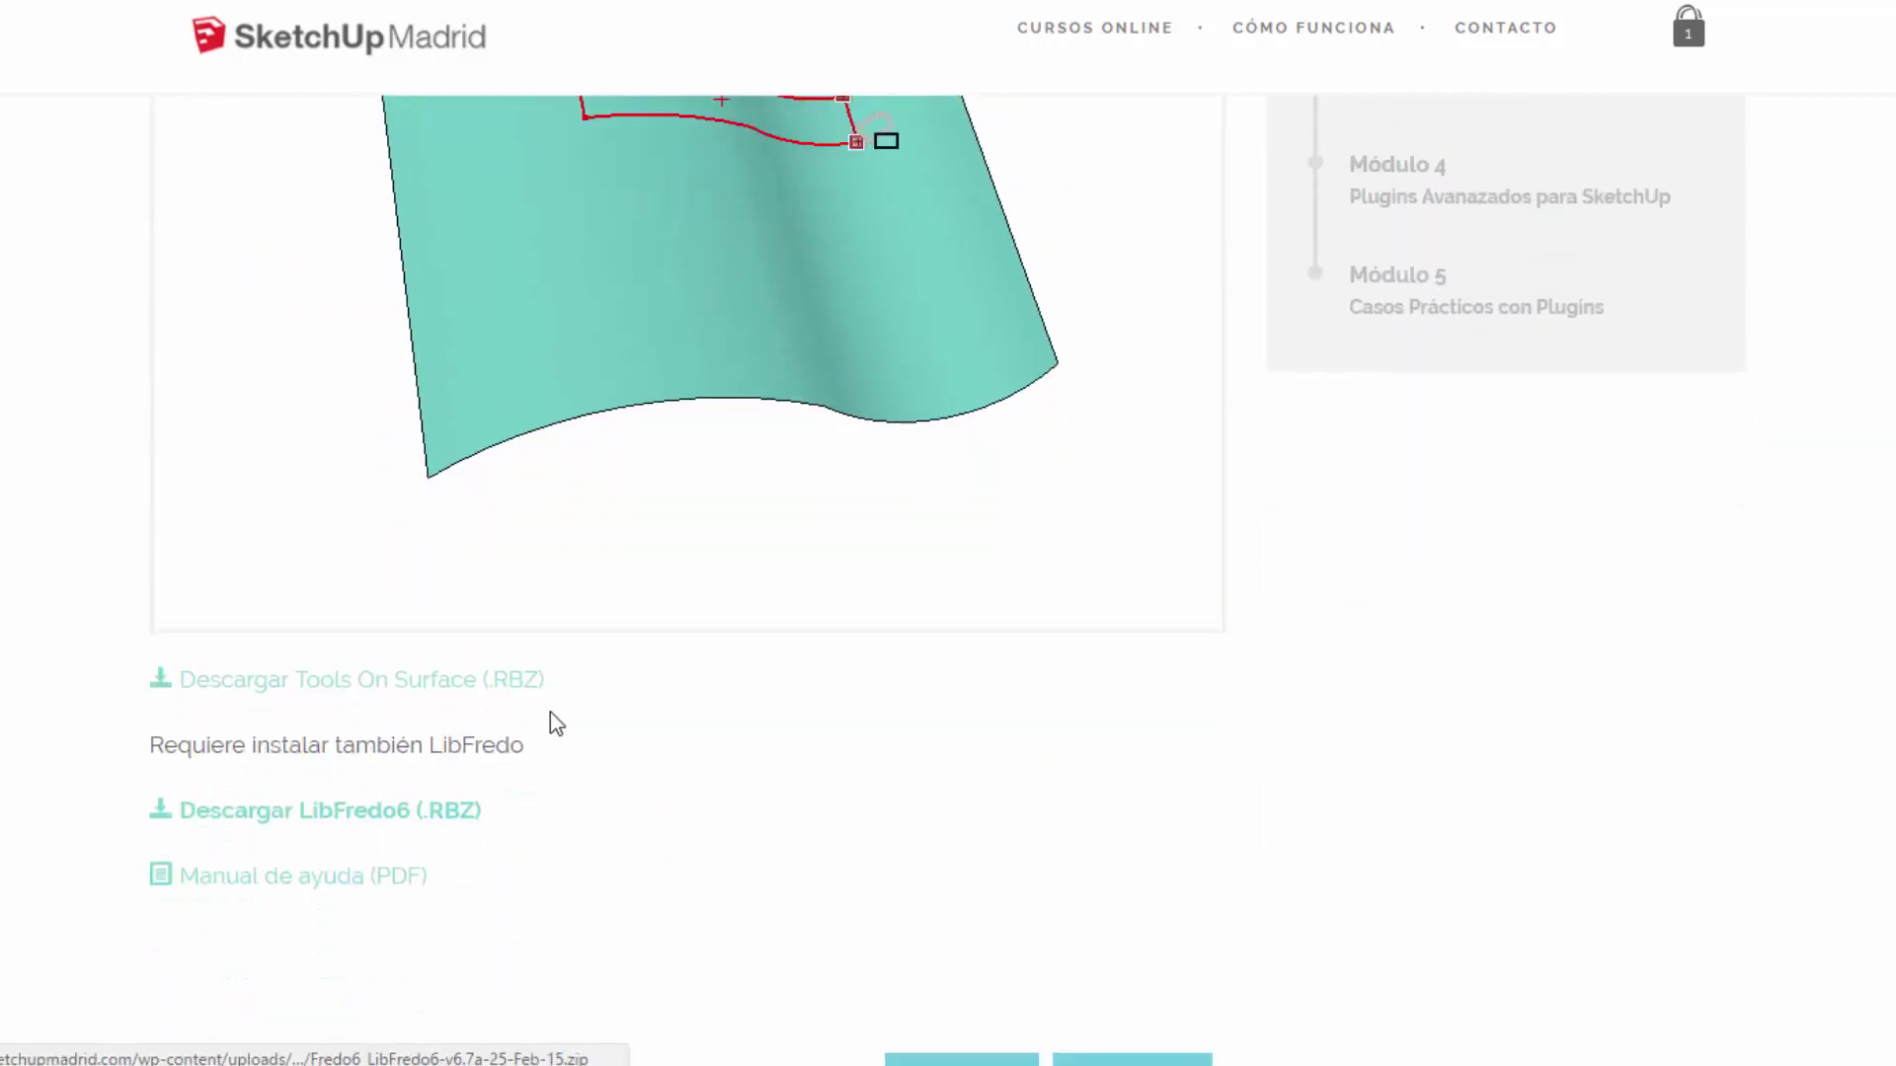
Highlight the Tools On Surface and LibFredo6 links, then download 'Descargar Tools On Surface (.RBZ)'.
drag(555, 693, 182, 696)
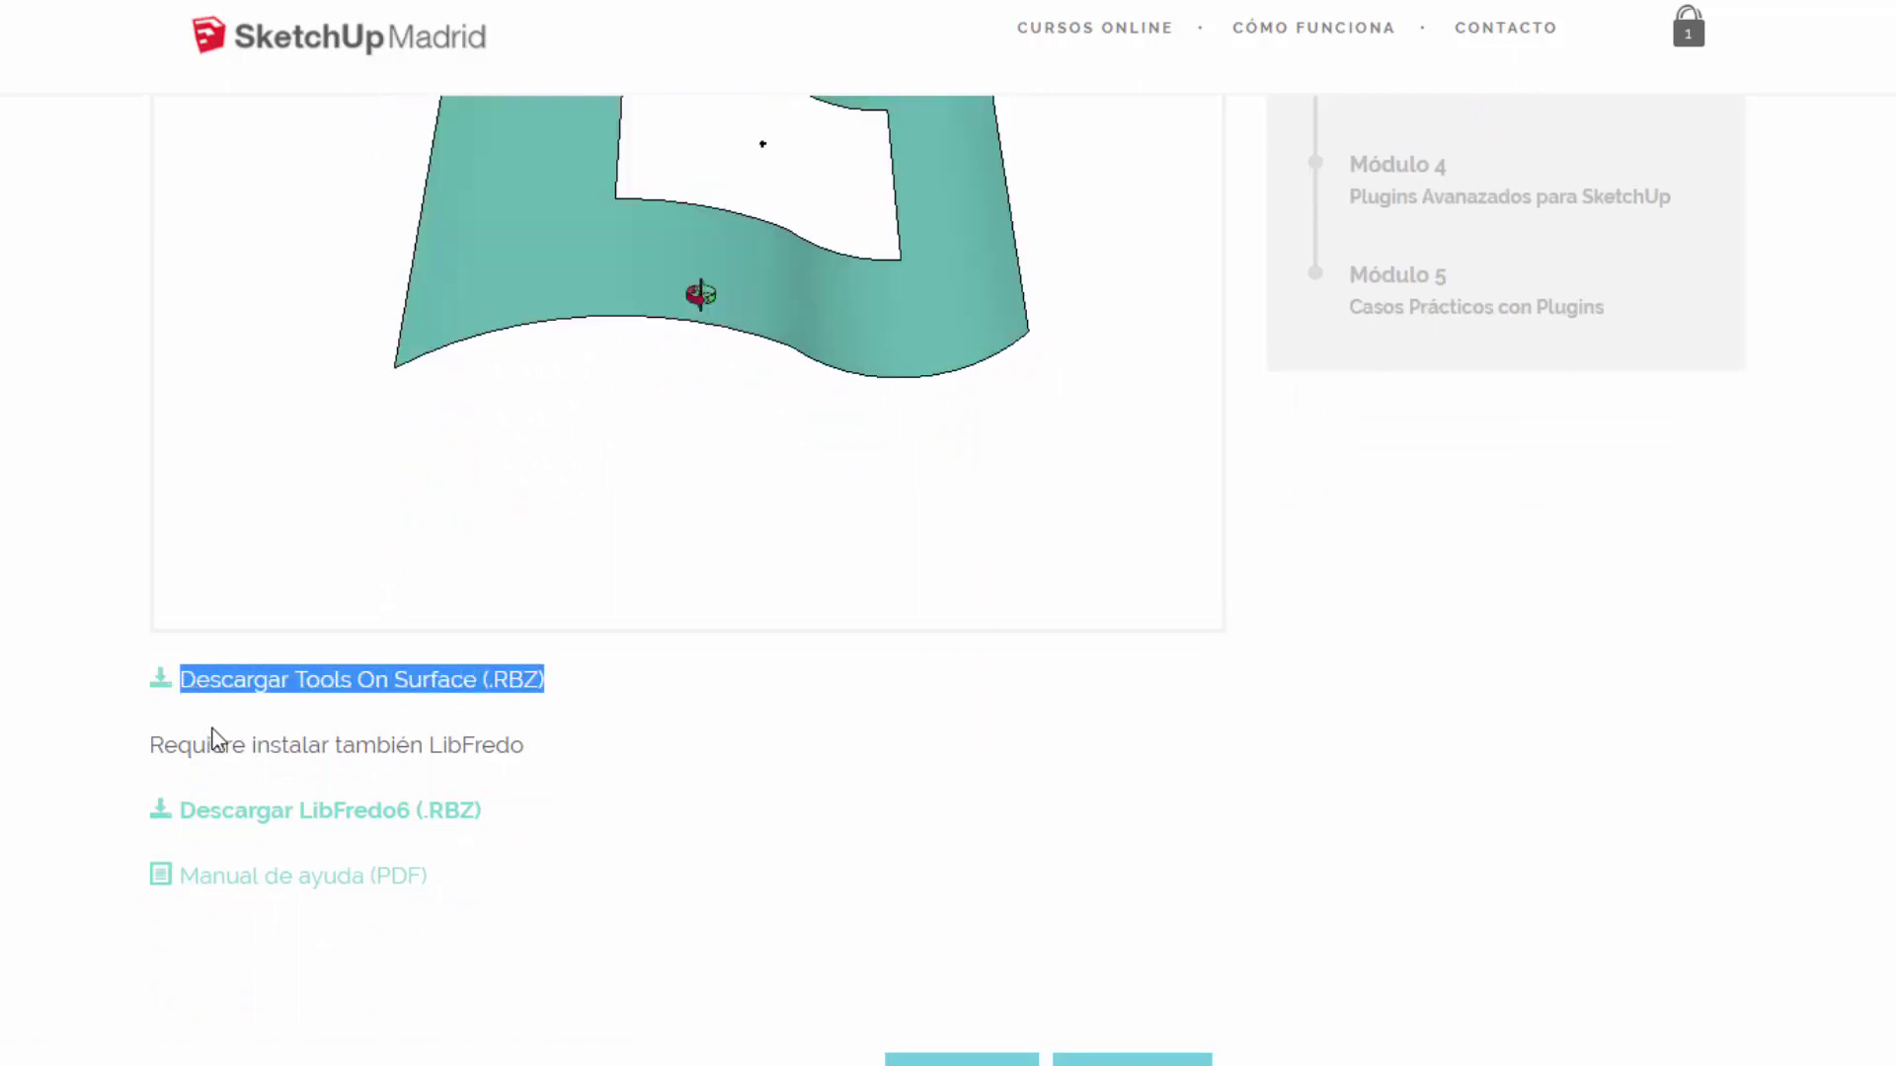
drag(484, 818, 179, 835)
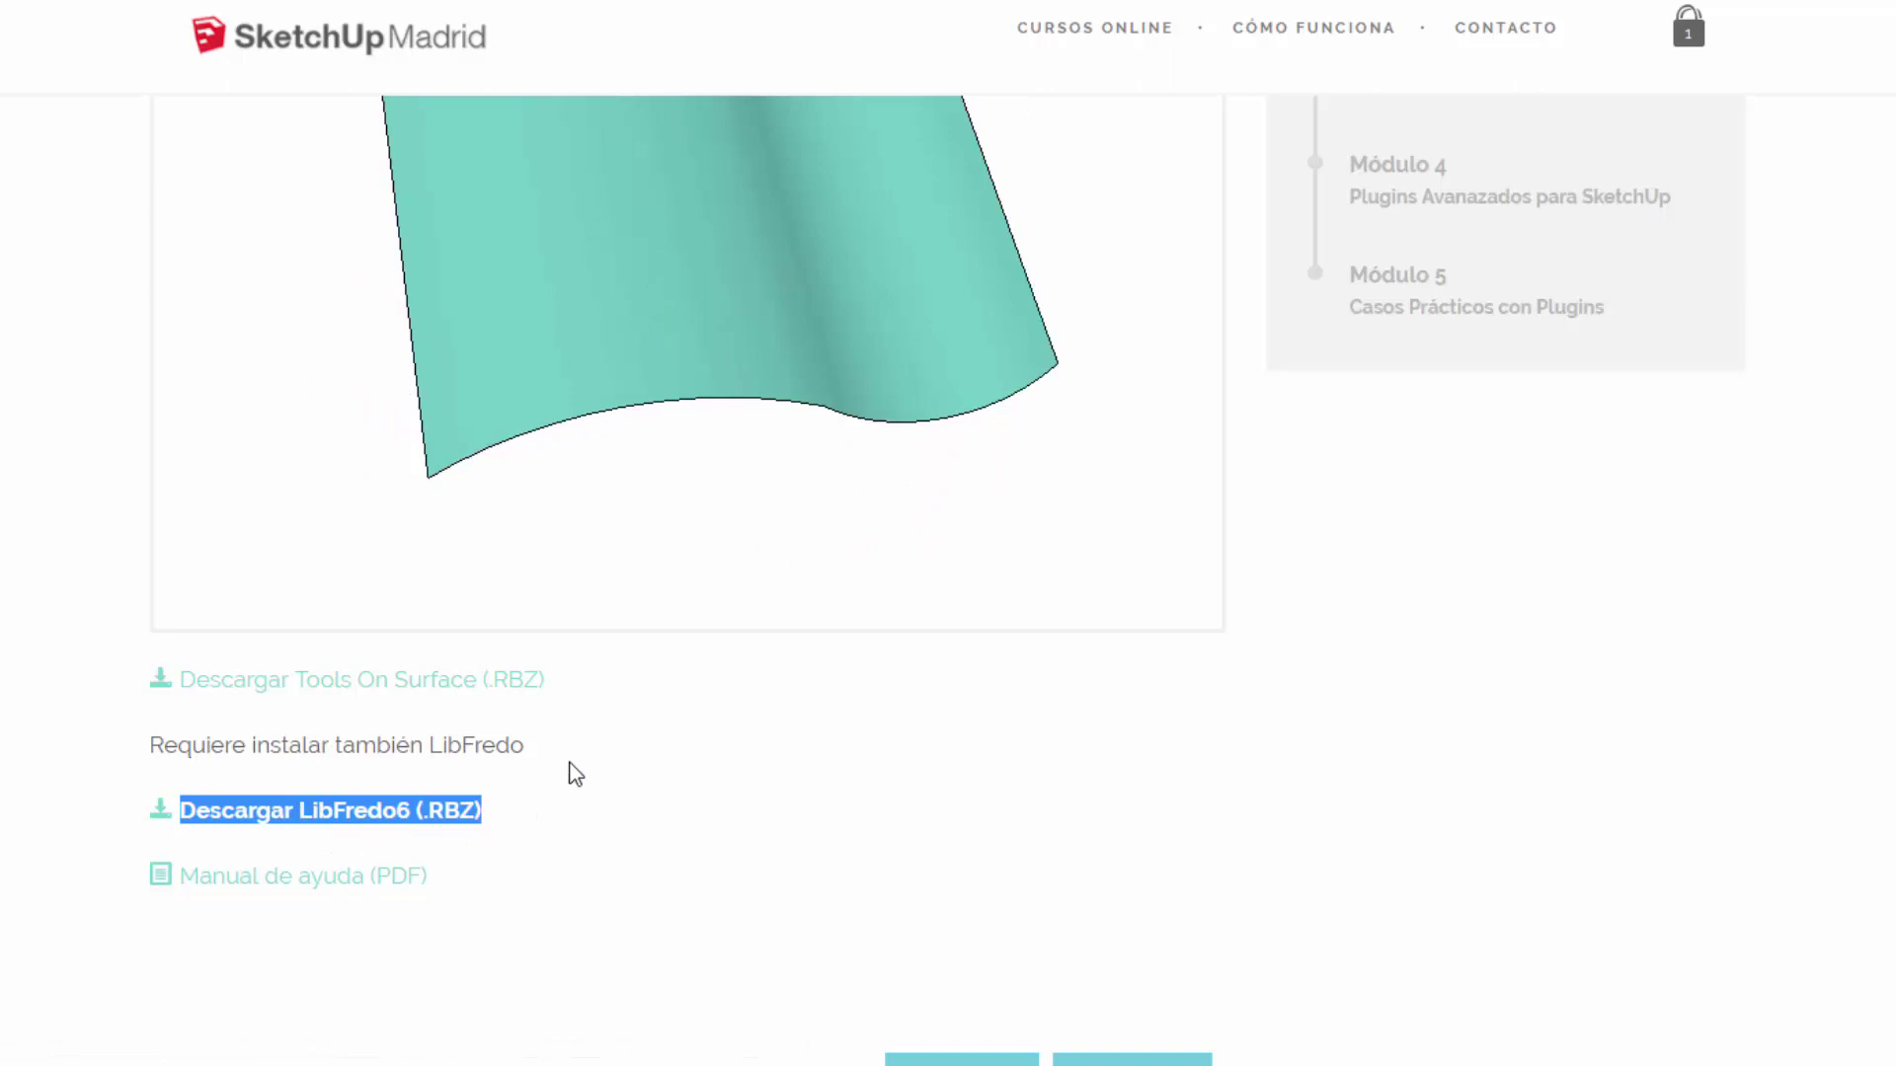
click(520, 747)
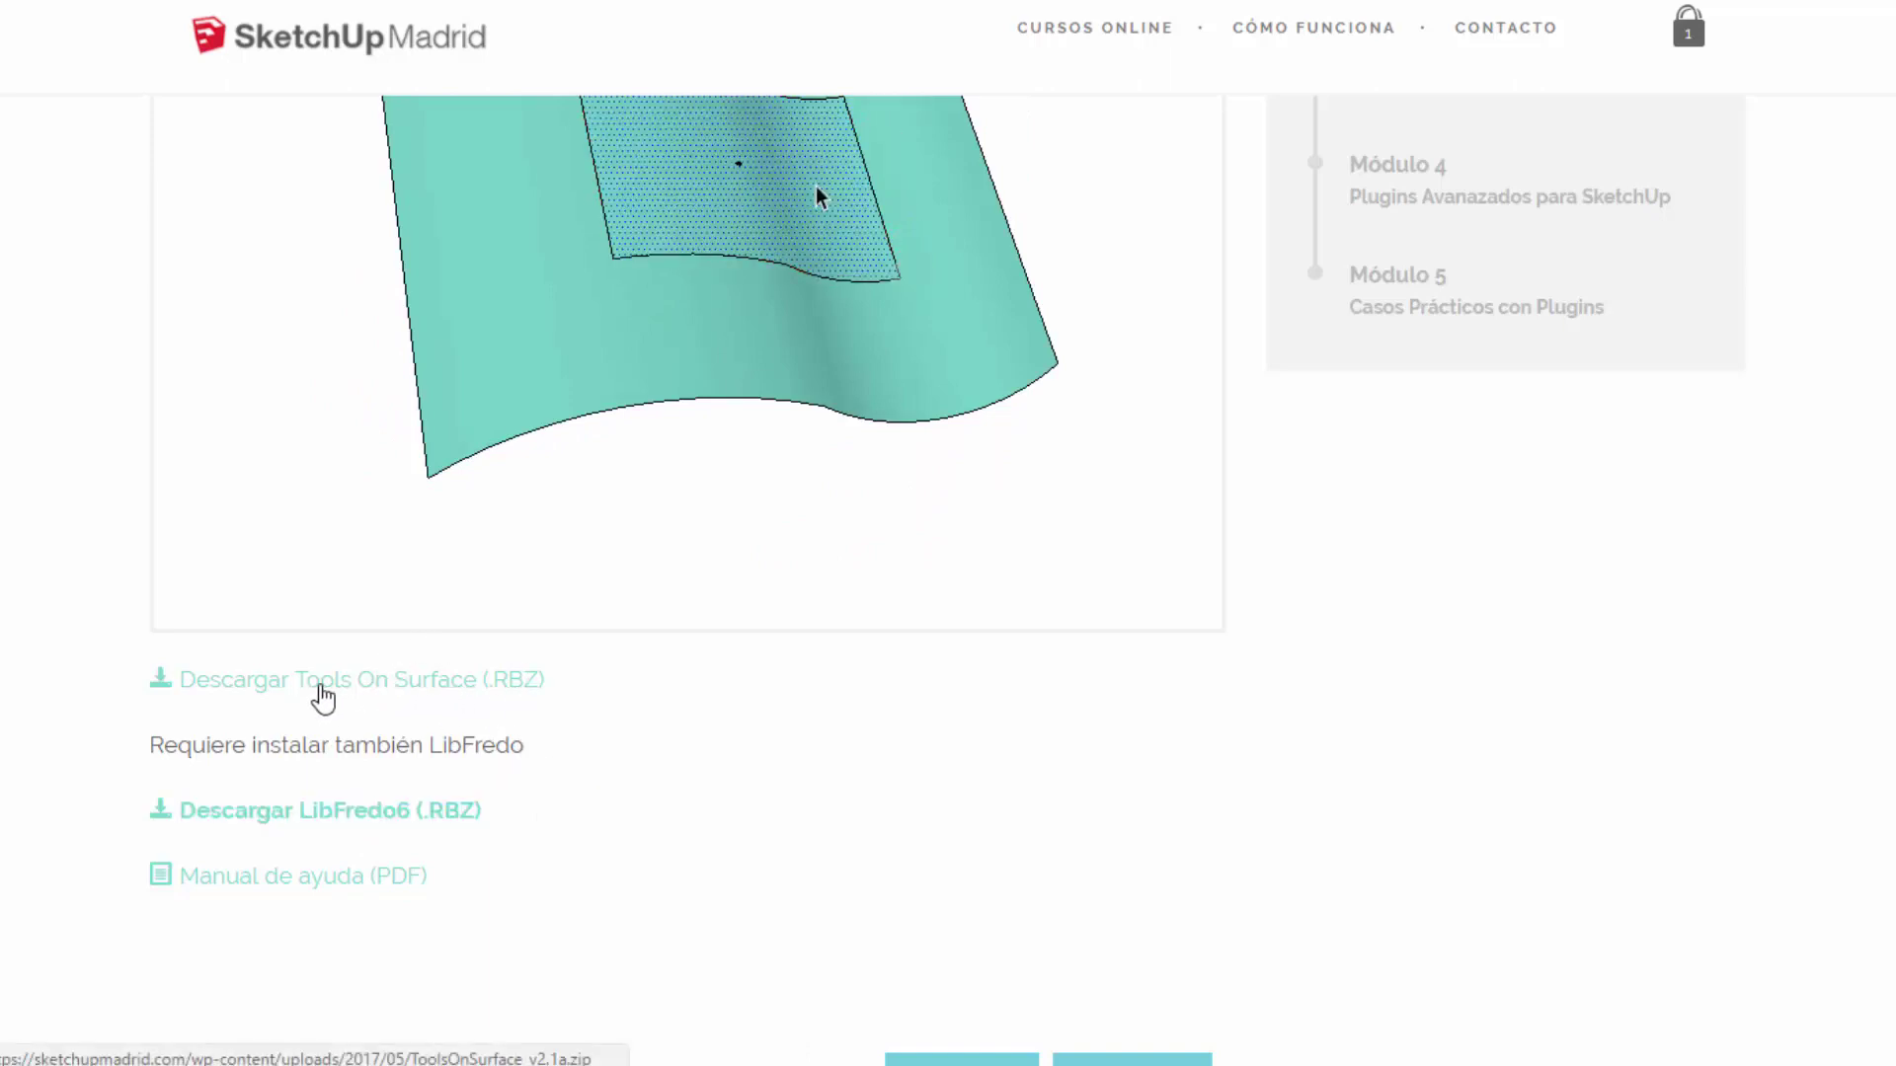
click(371, 691)
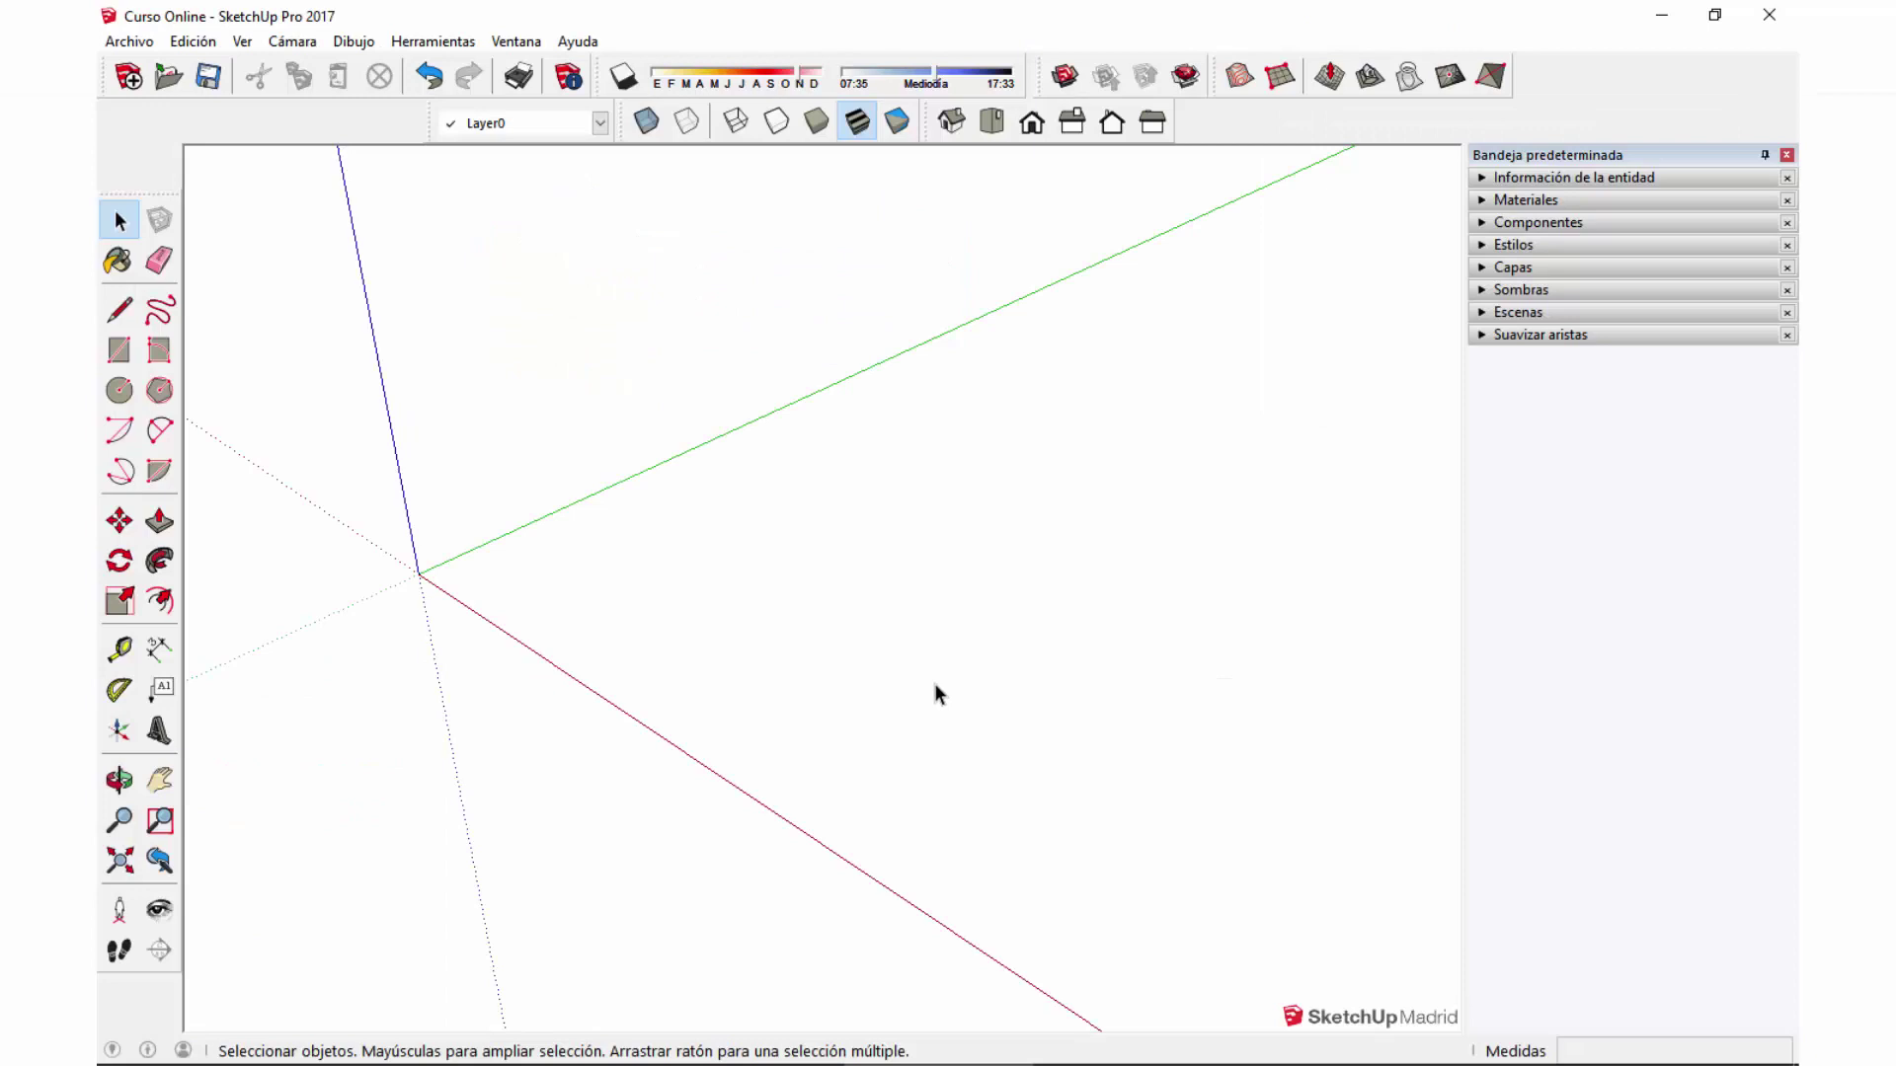
Install ToolsOnSurface_v2.1a.rbz through Ventana > Administrador de extensiones, then close the manager.
click(513, 42)
click(607, 286)
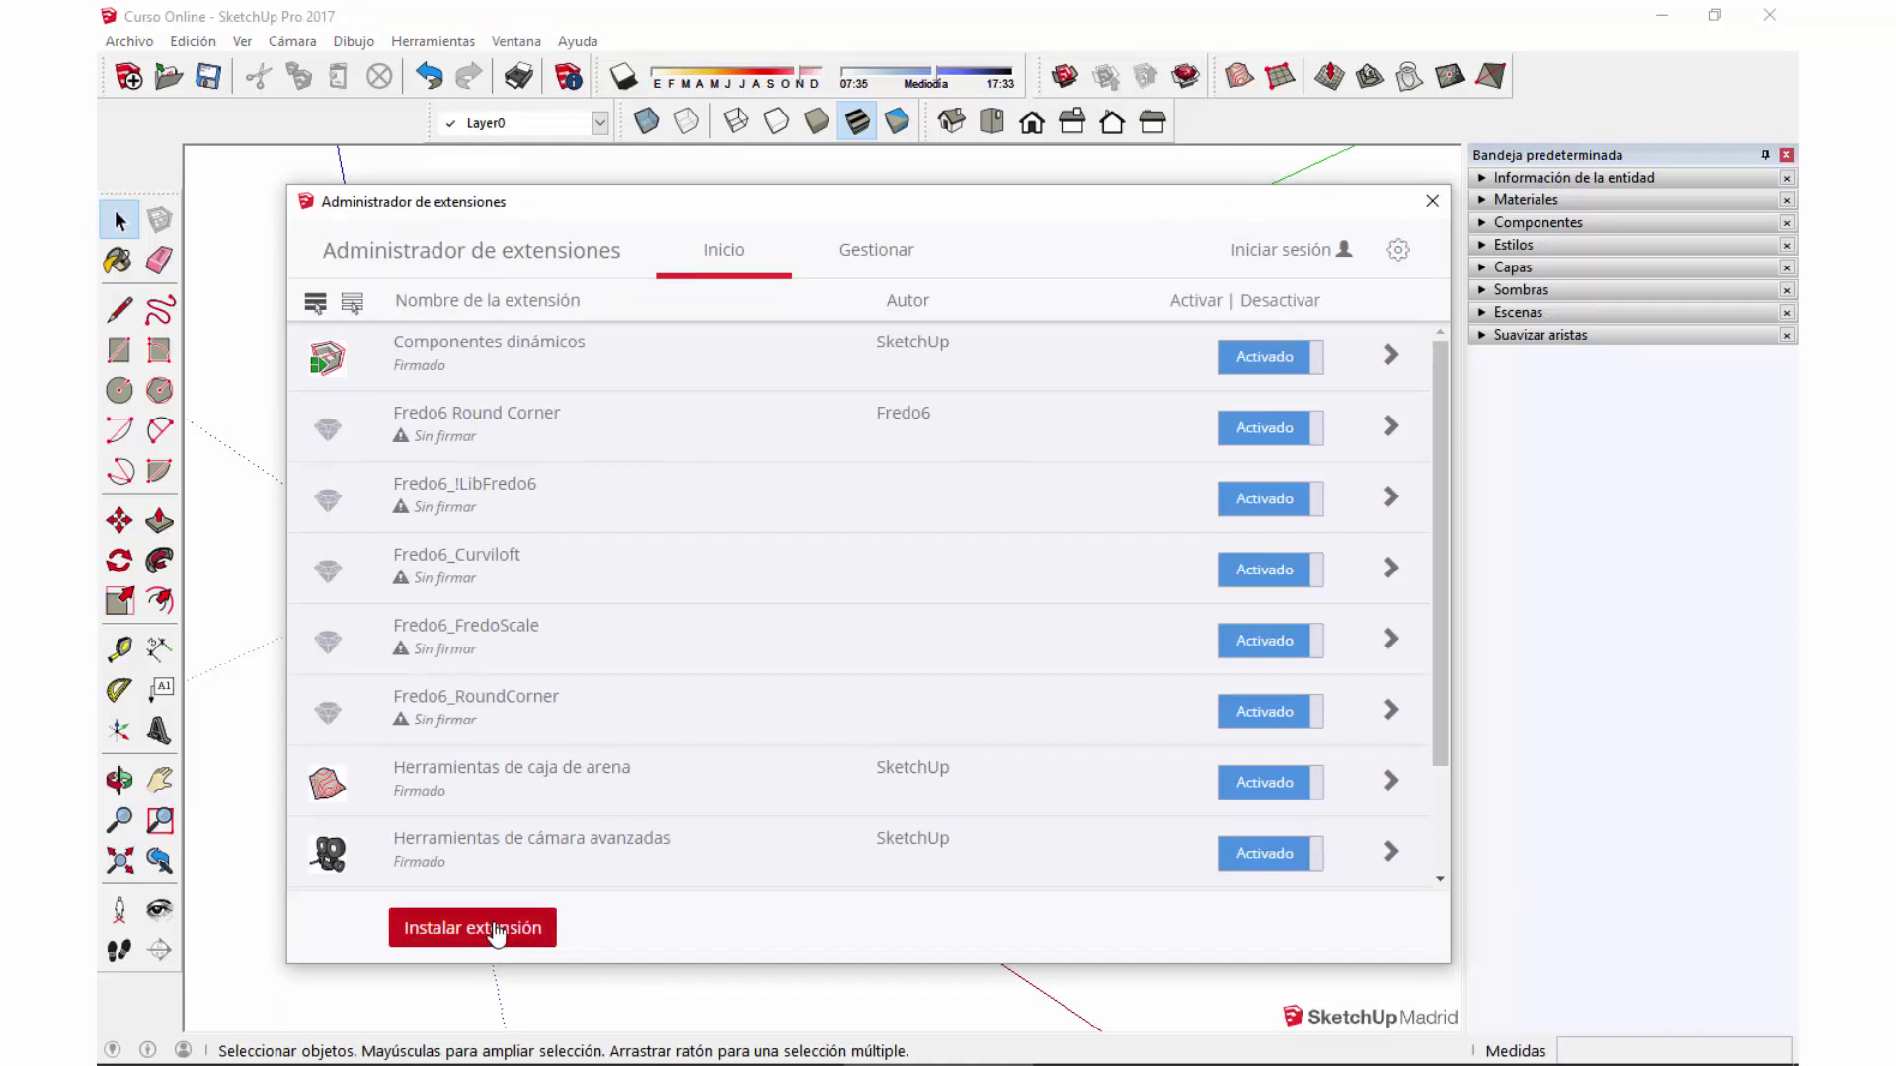
click(490, 933)
click(868, 520)
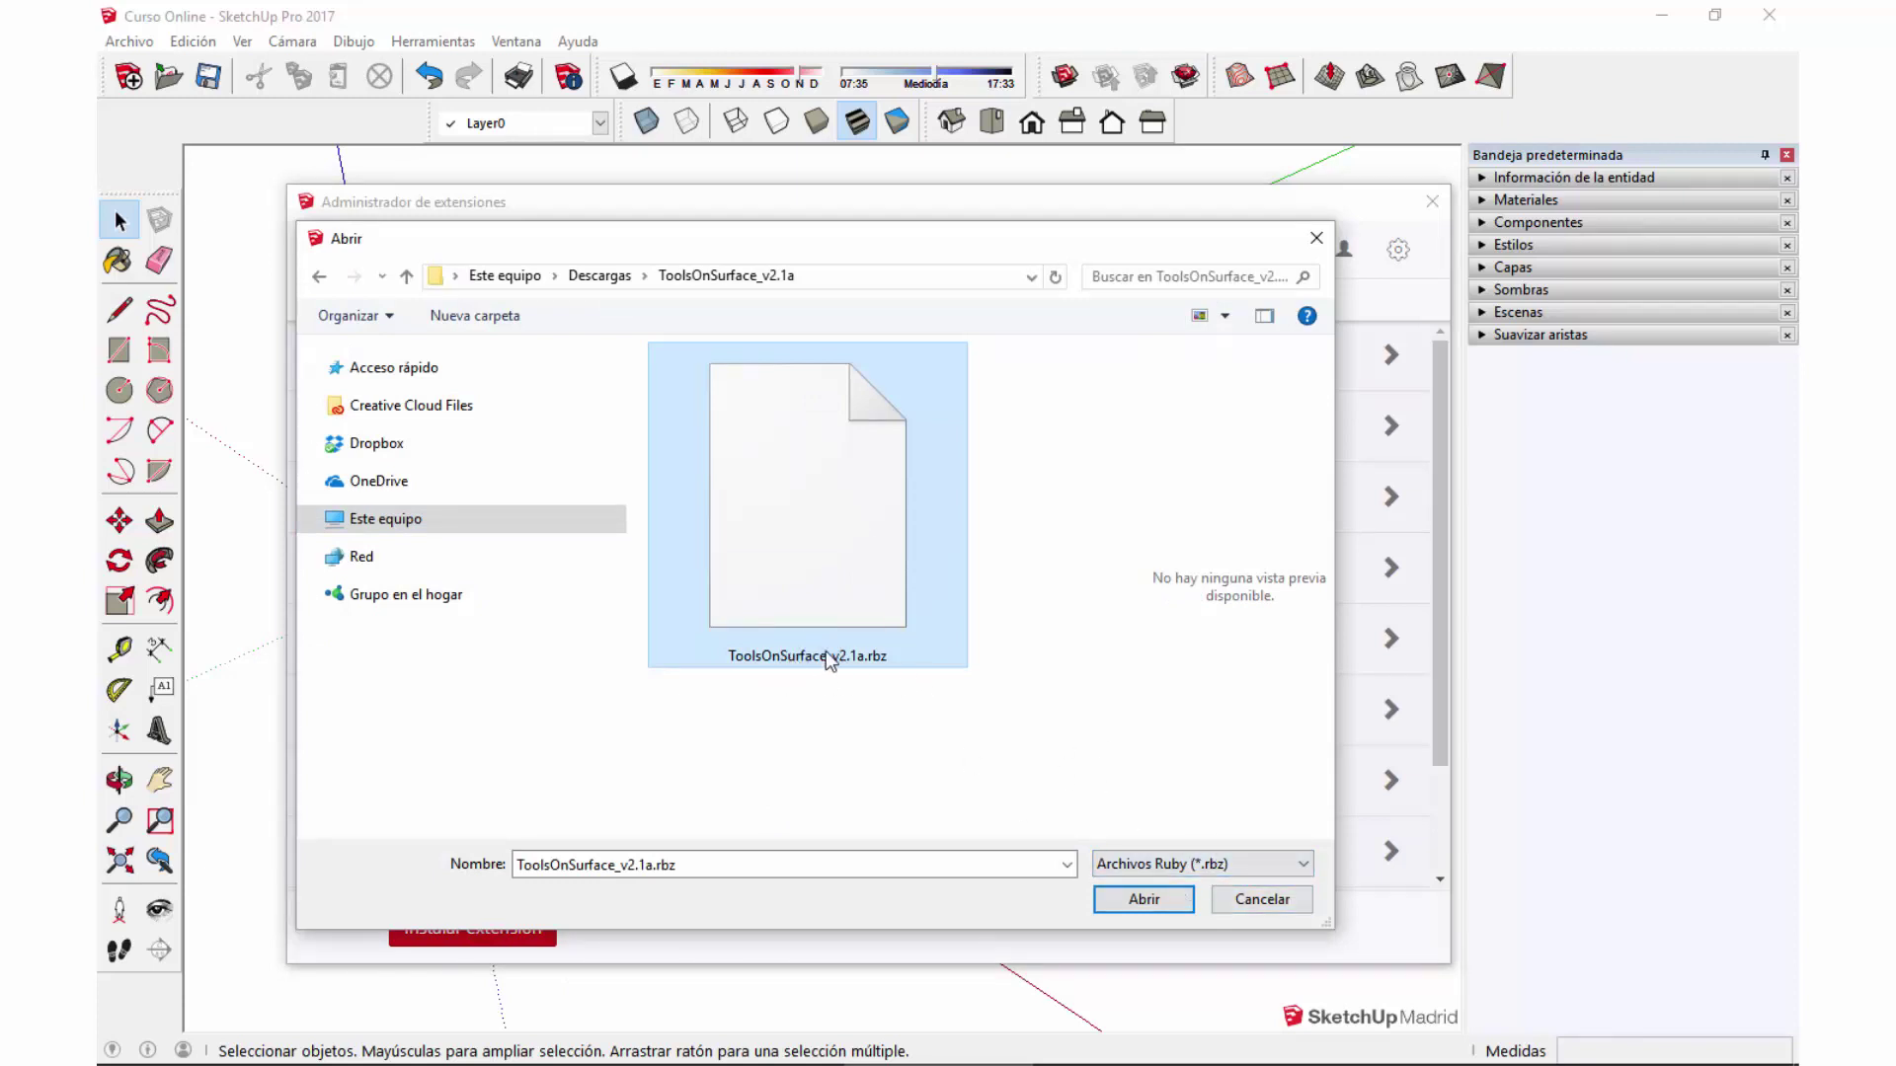
click(1143, 898)
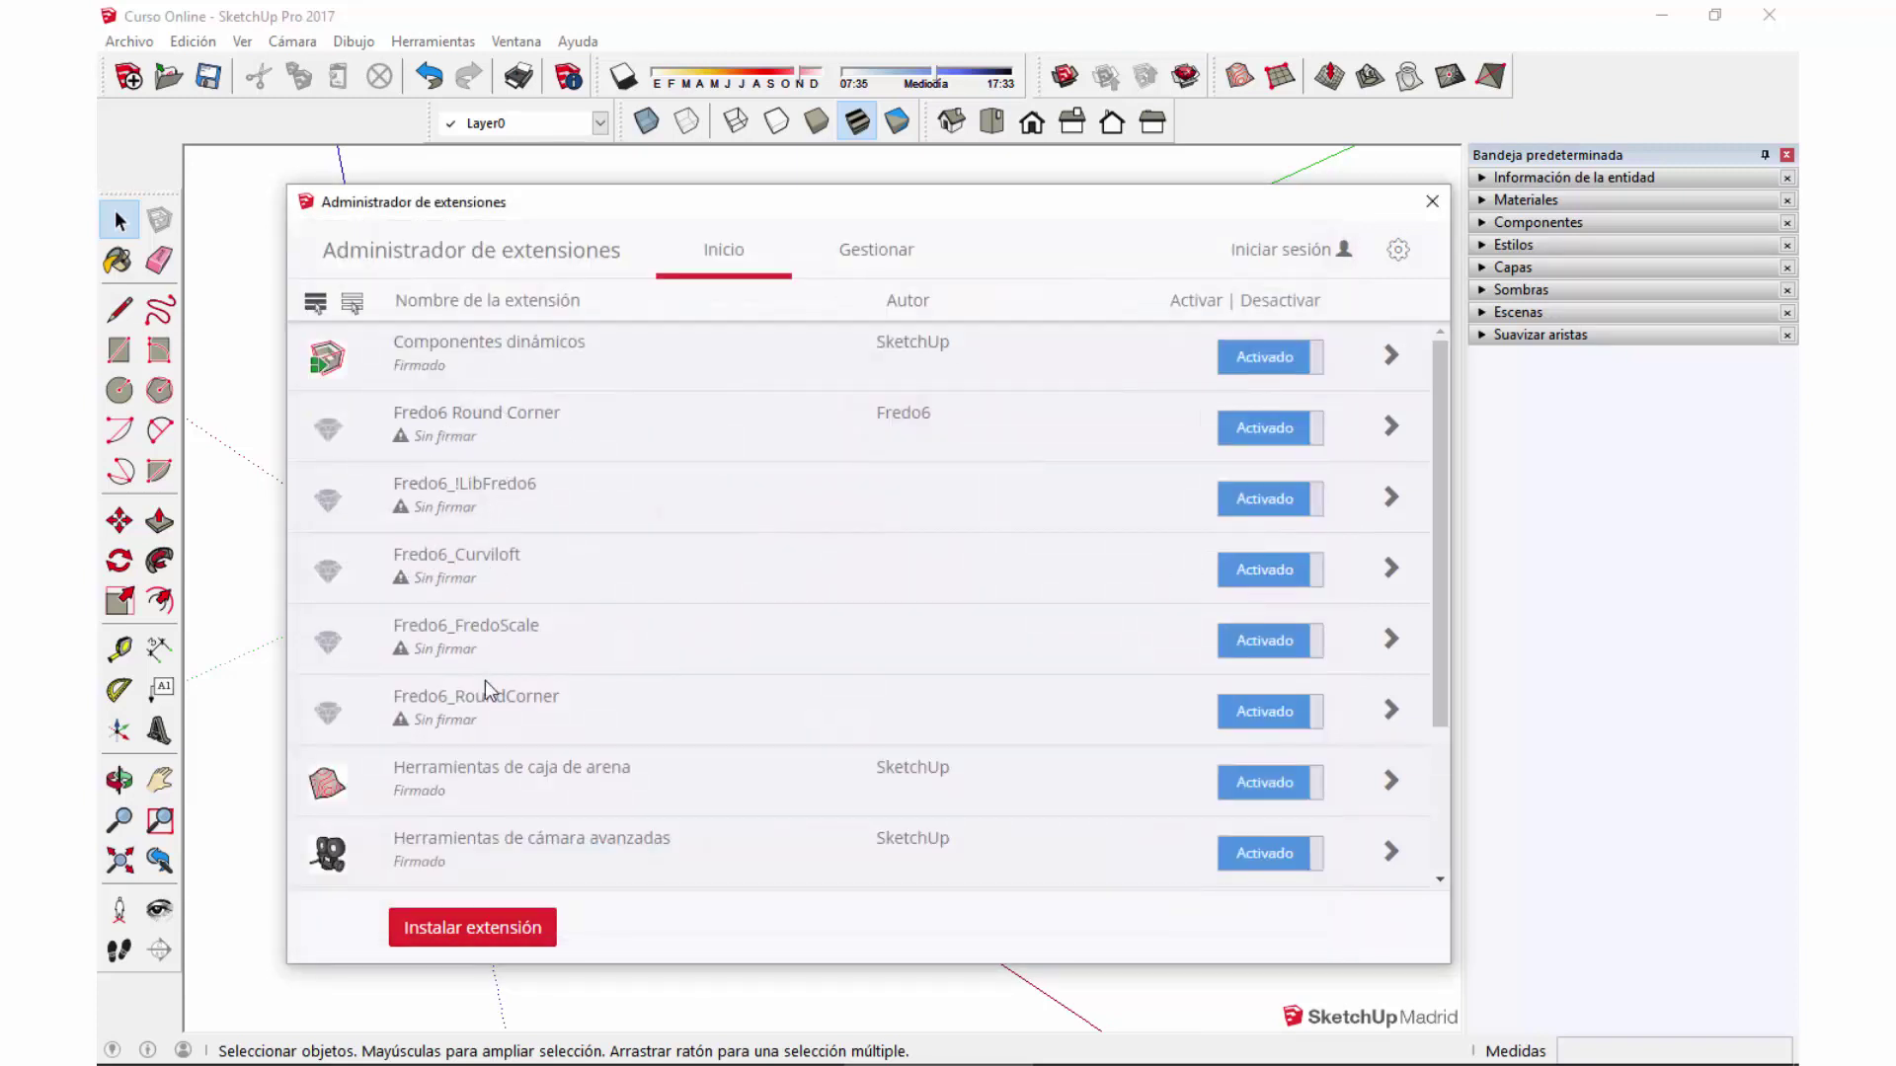
scroll(508, 628, down, 3)
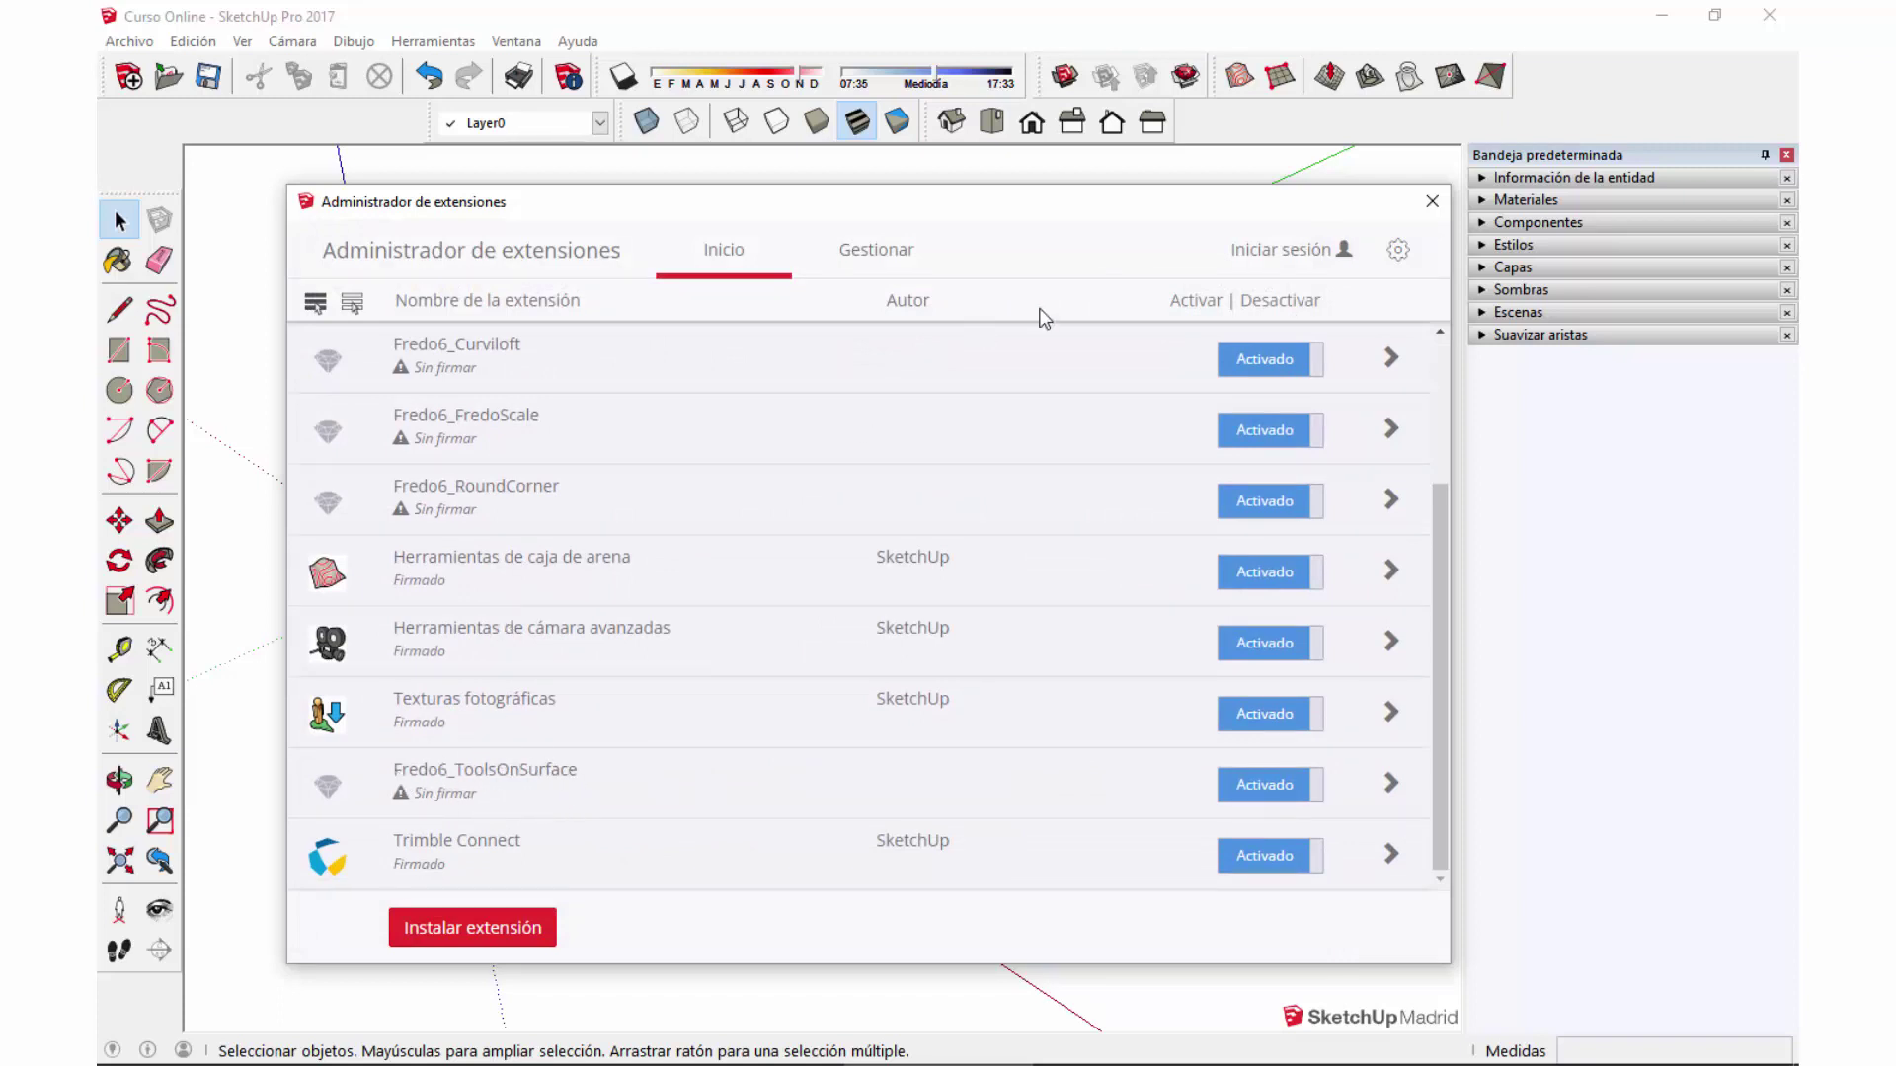
click(1431, 205)
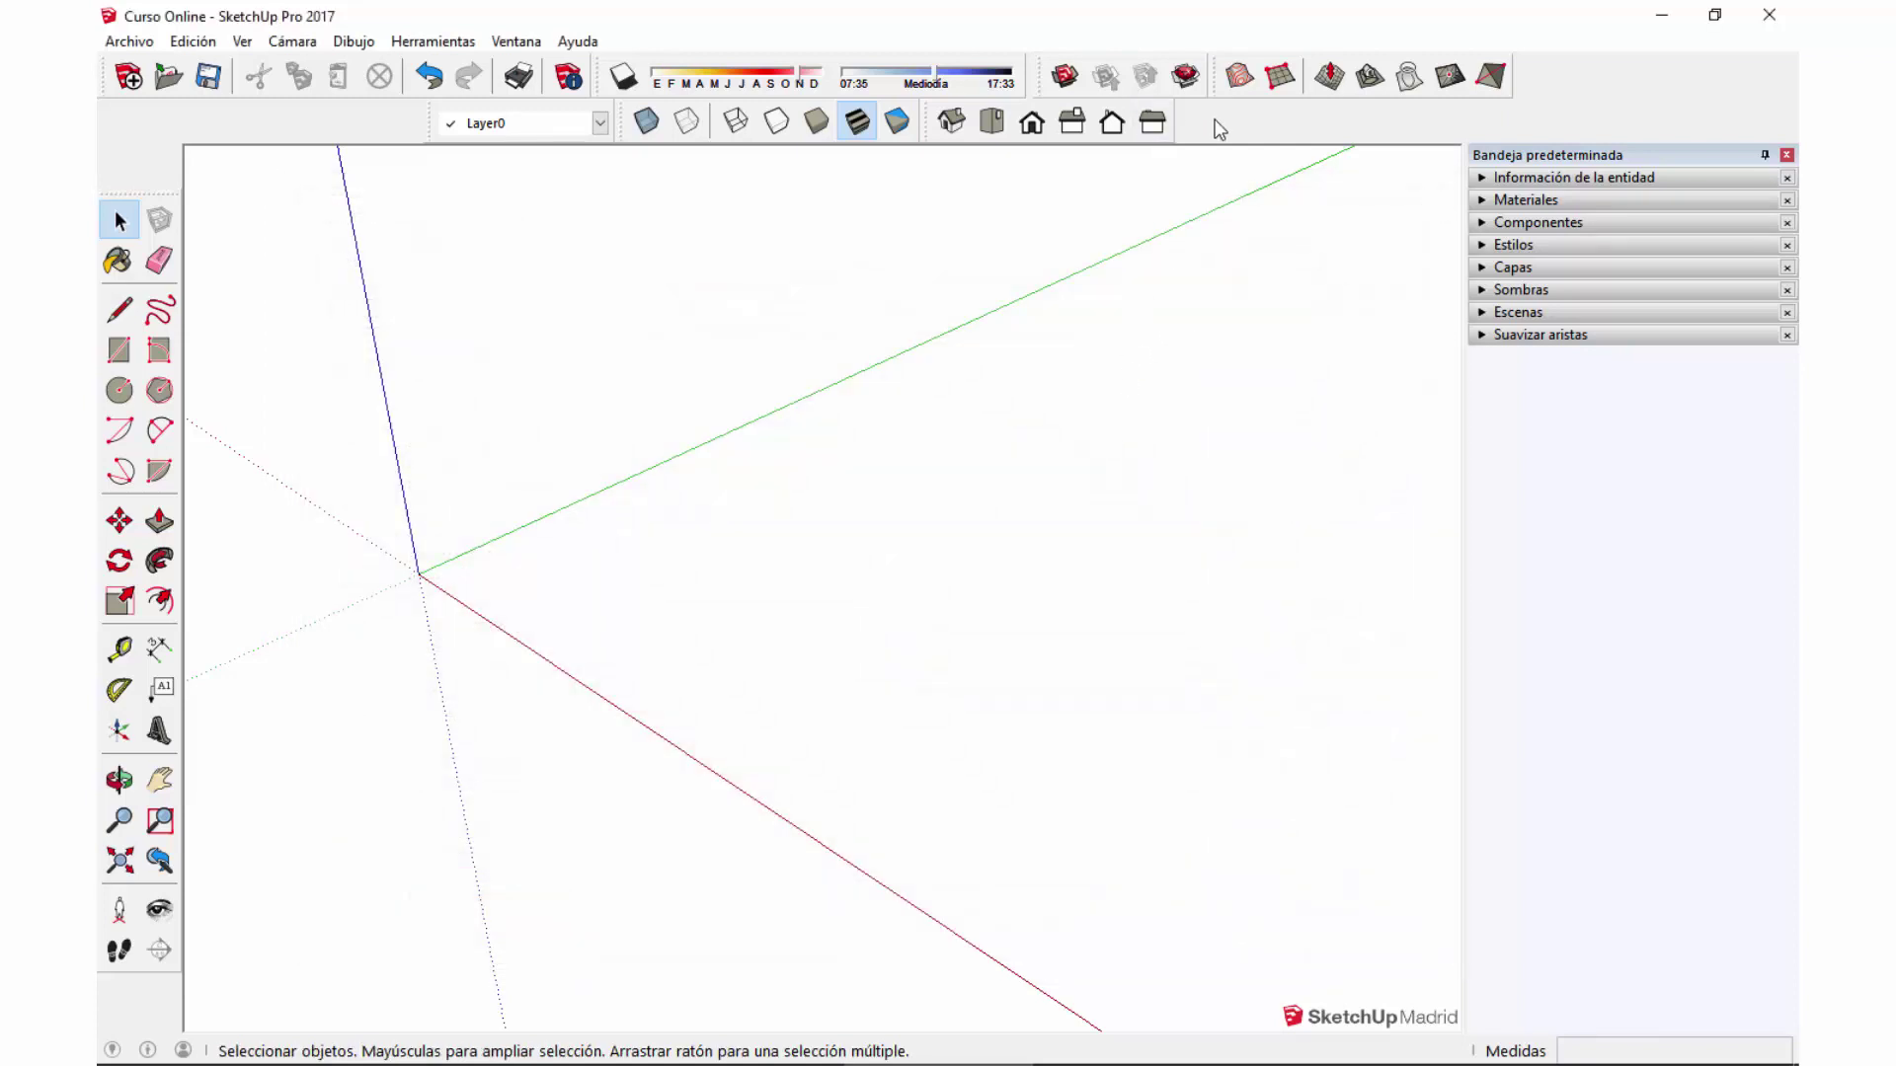
Enable the Tools on Surface toolbar, move it aside, and orbit to a perspective view.
right_click(1217, 130)
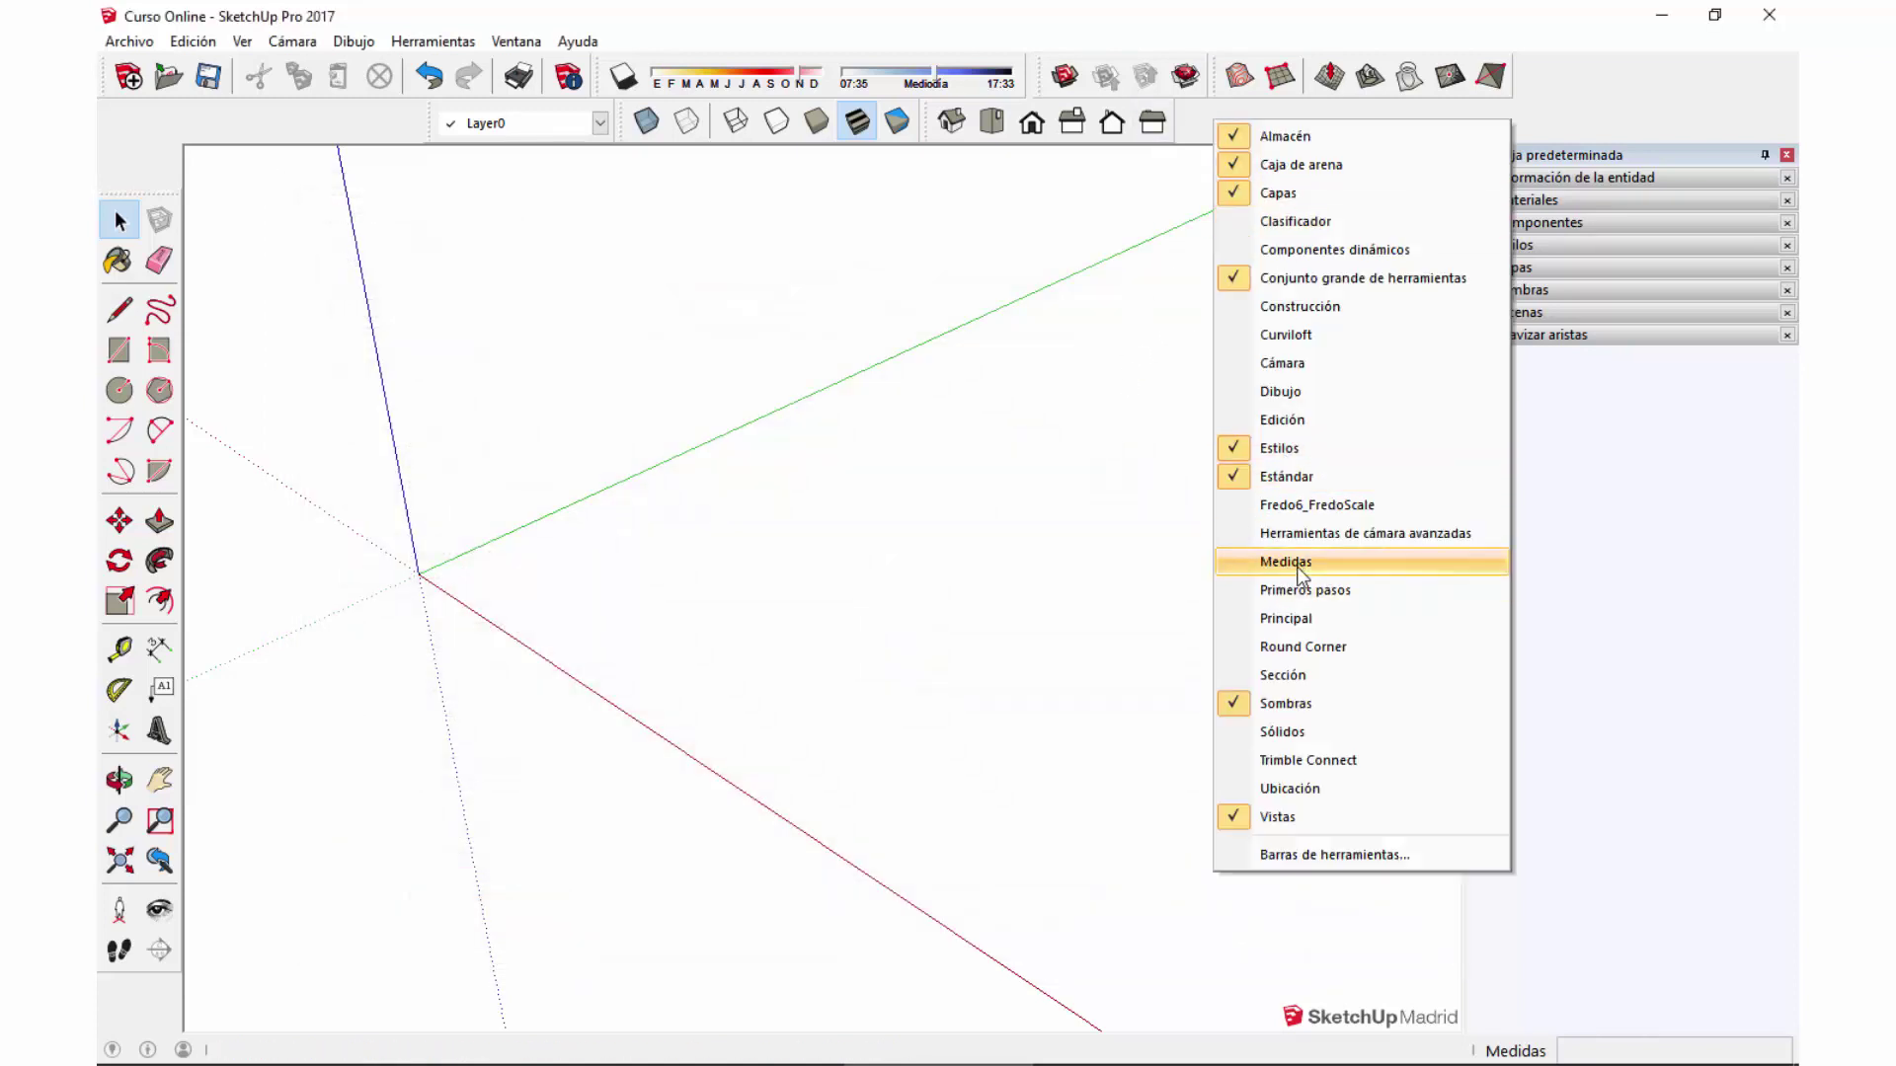
click(1089, 361)
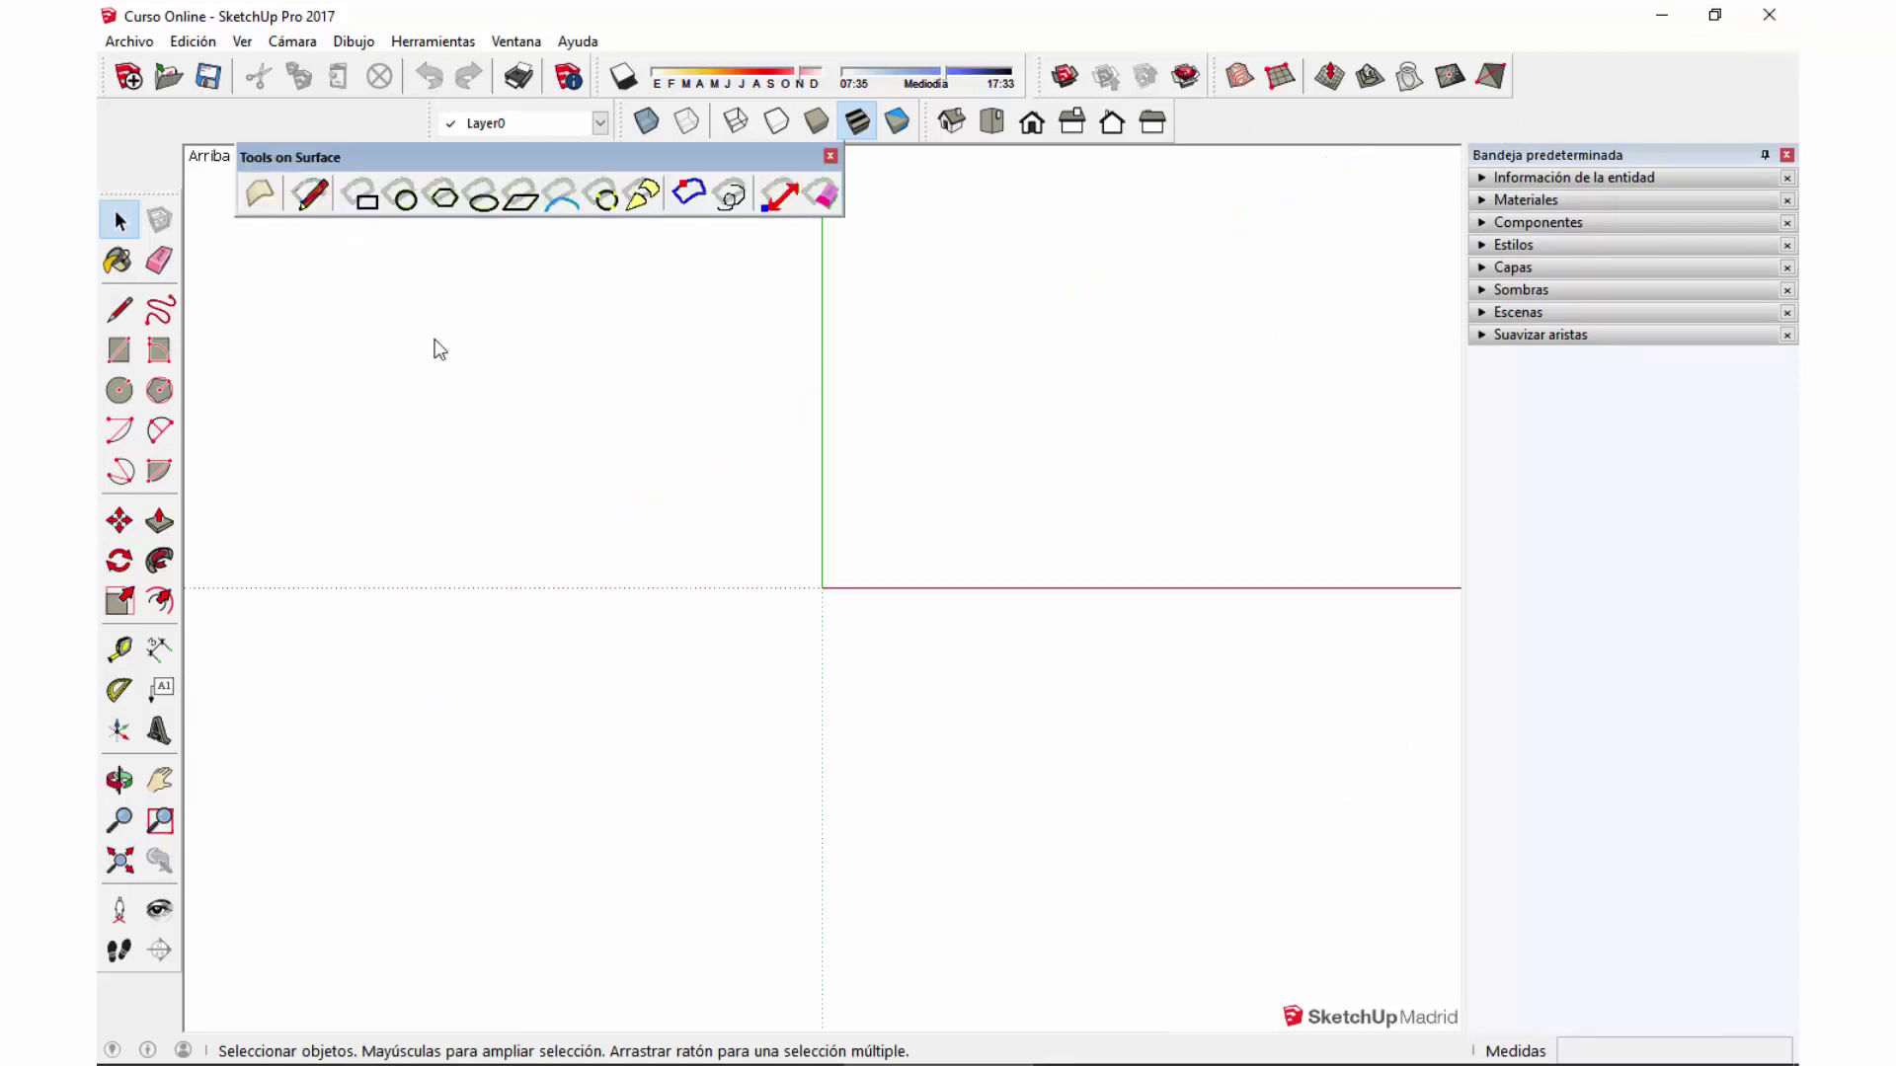
drag(640, 160, 629, 236)
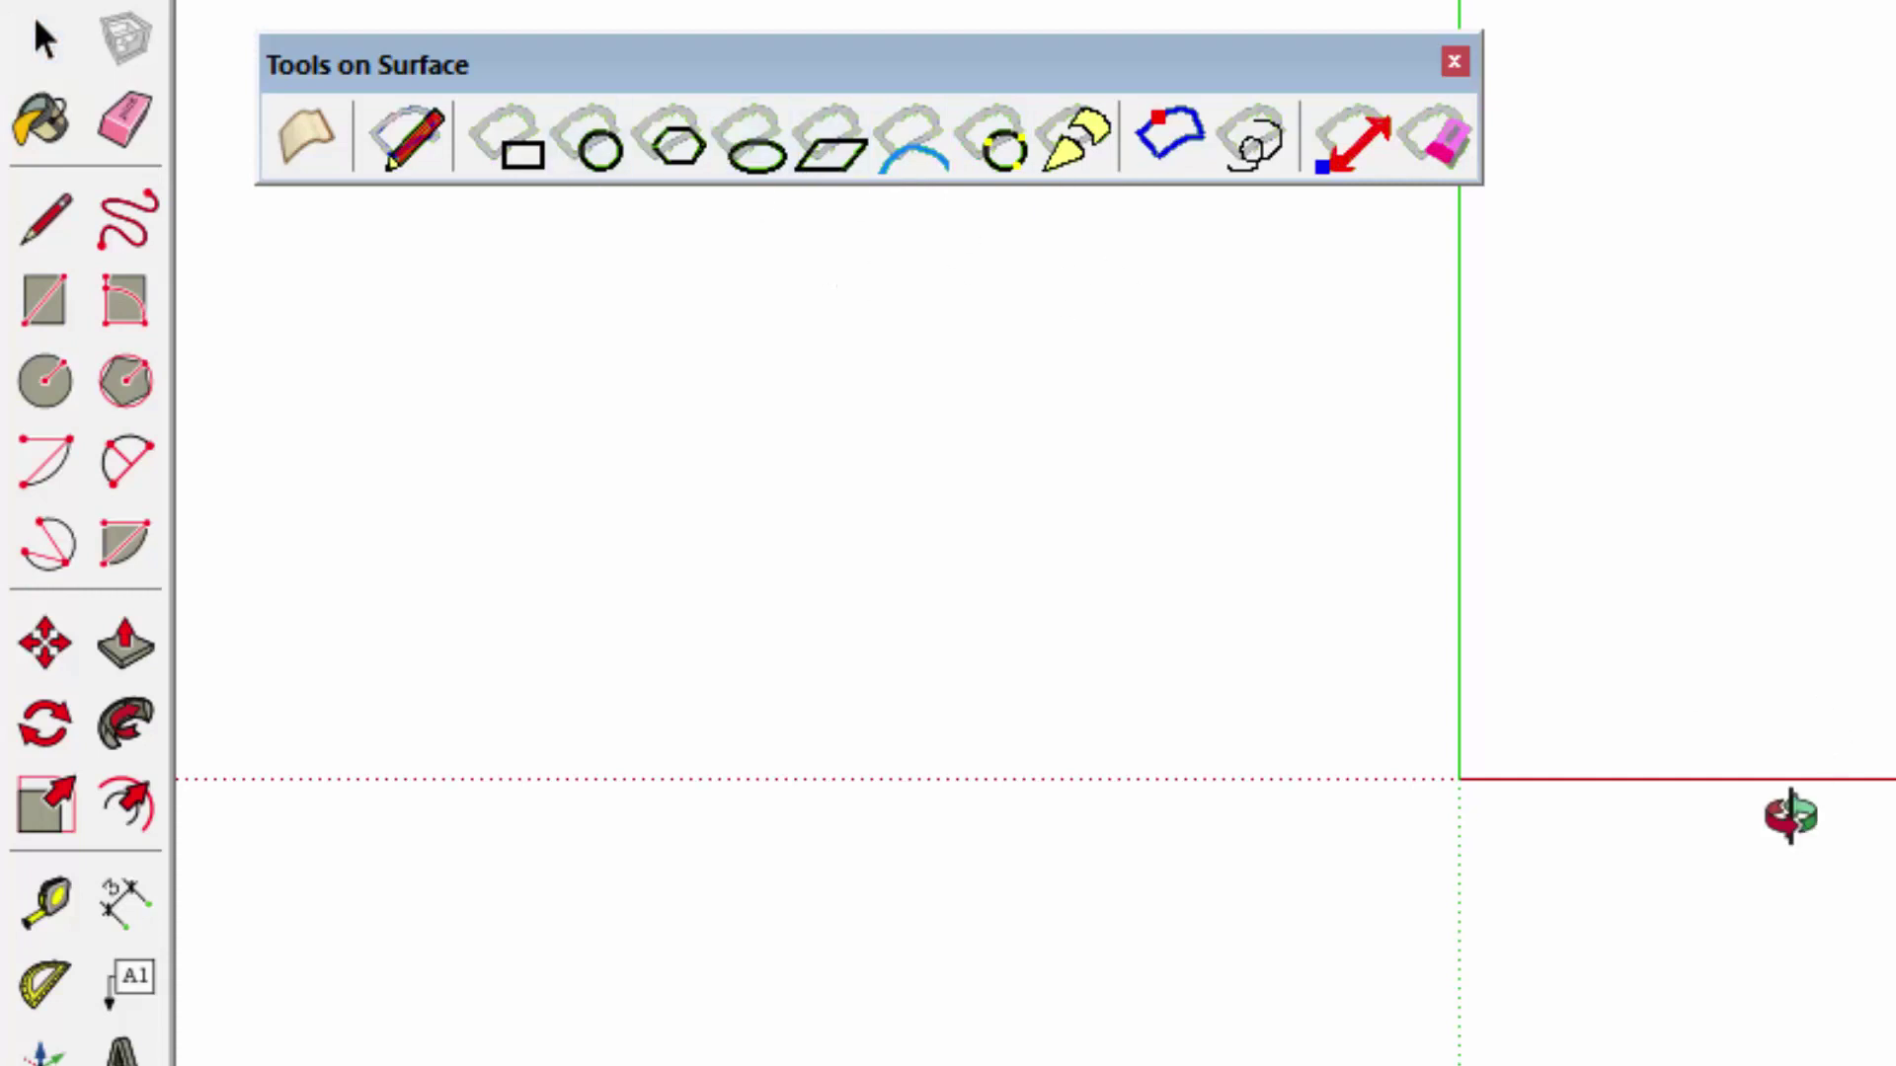
middle_drag(1785, 813, 1228, 254)
mouse_move(977, 464)
middle_down()
mouse_move(1057, 559)
mouse_move(867, 528)
mouse_move(846, 571)
mouse_move(652, 551)
middle_up()
Draw a circle near the origin and pull it up into a cylinder.
key(c)
click(824, 655)
click(908, 649)
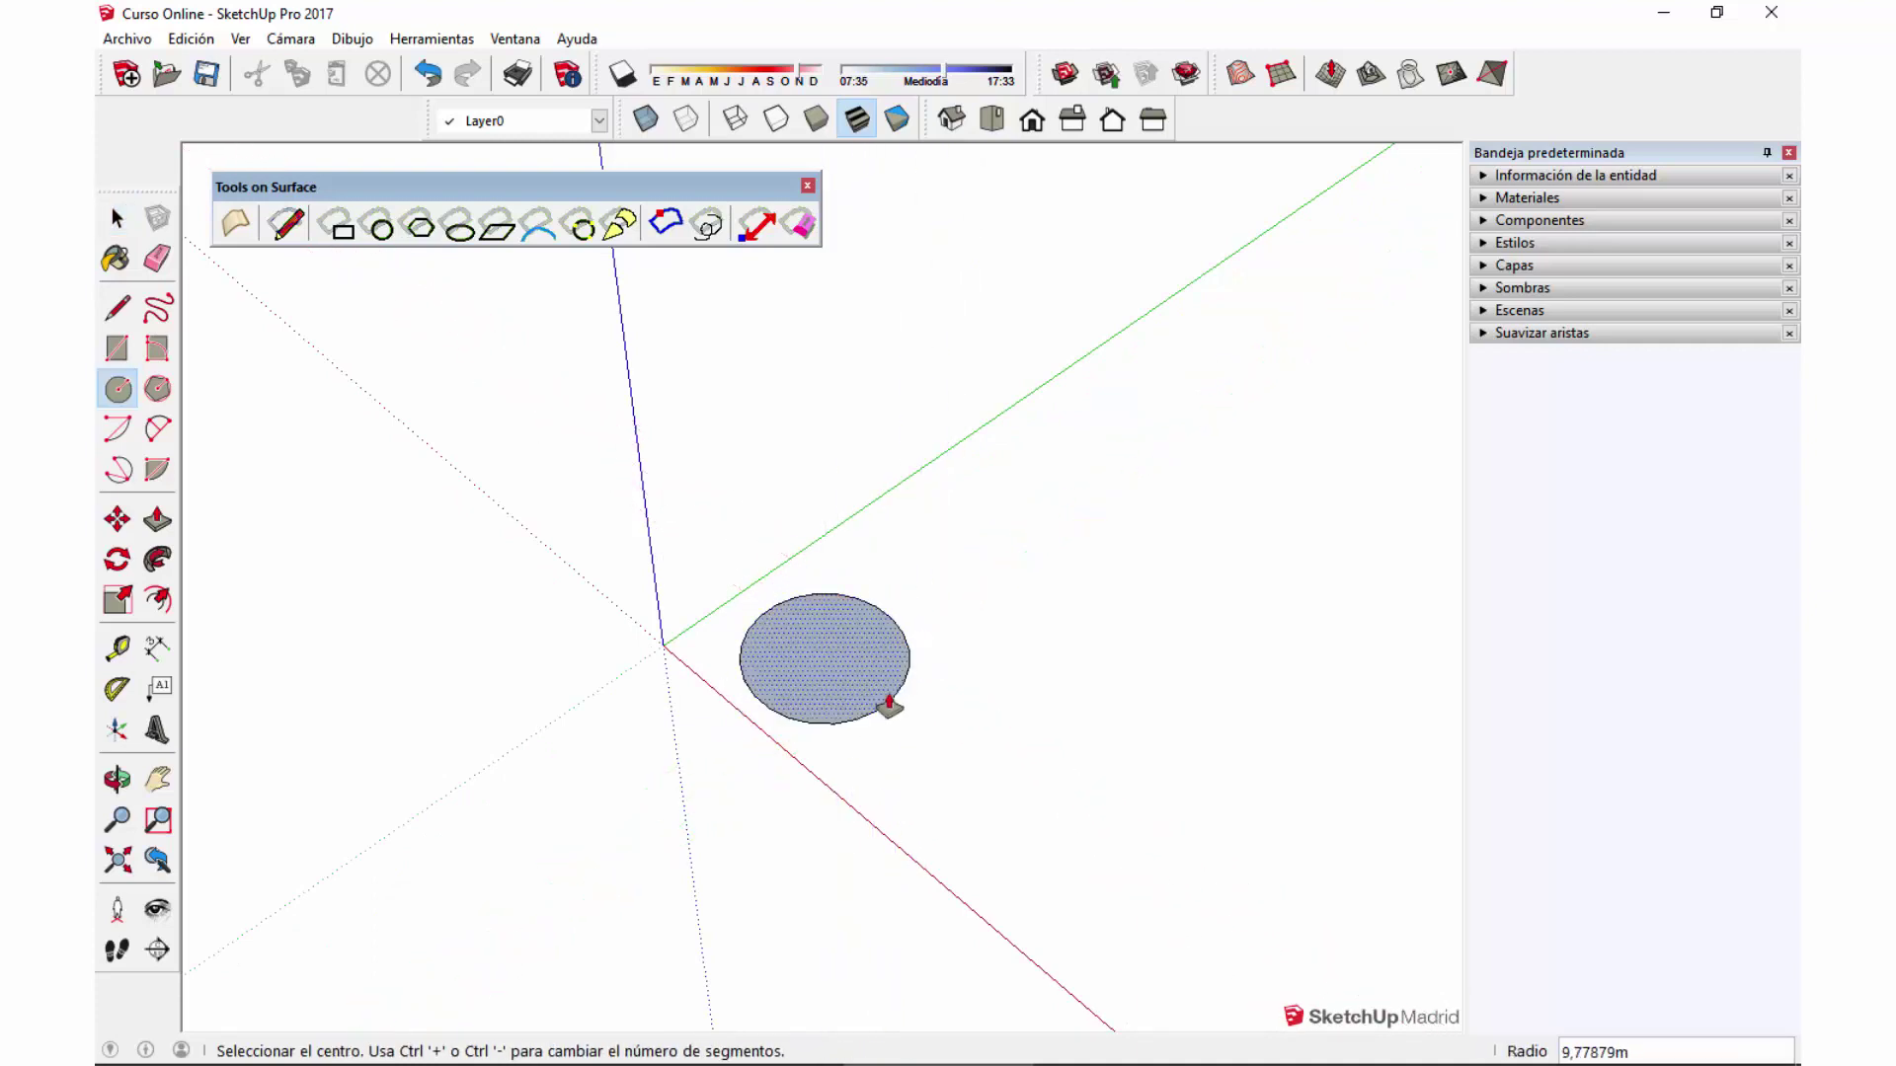
key(p)
drag(875, 702, 846, 459)
key(space)
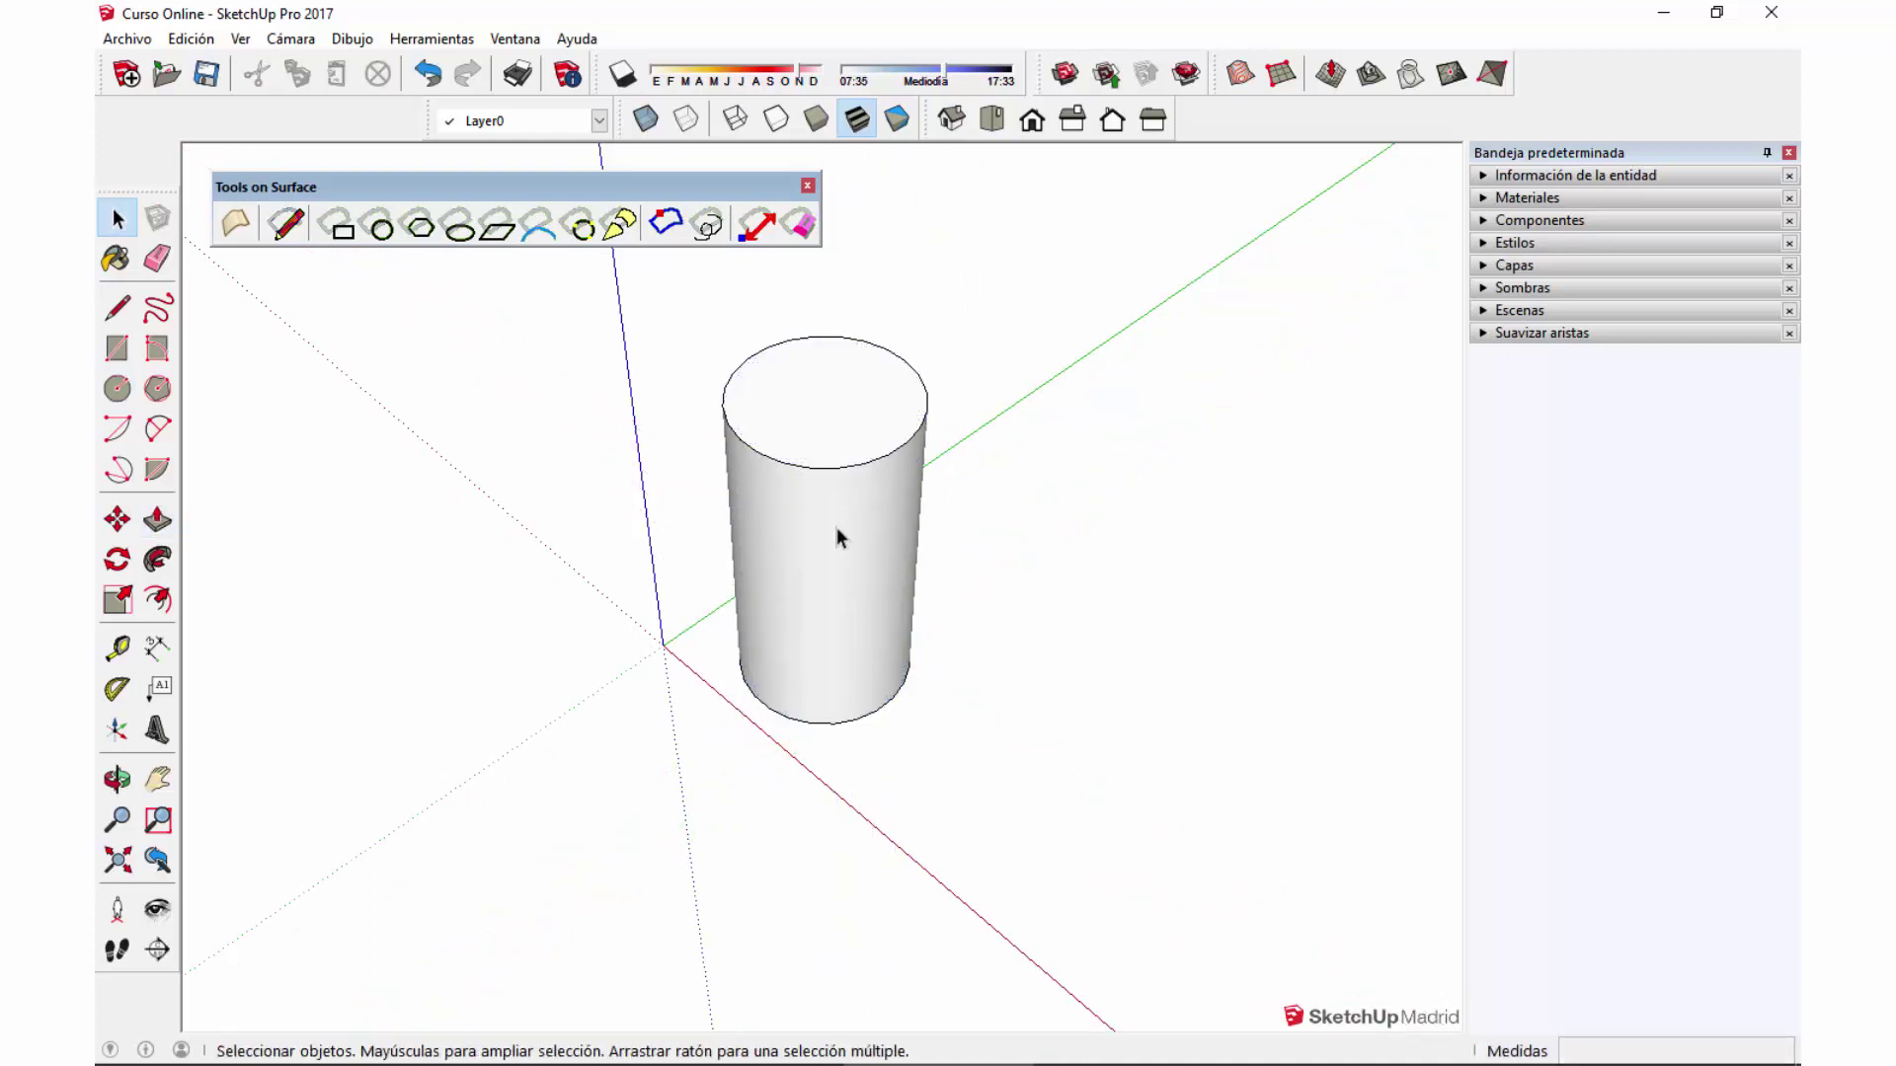
click(839, 533)
Try a plain straight line on the cylinder's side, then cancel it and clear the selection.
middle_drag(852, 457, 790, 524)
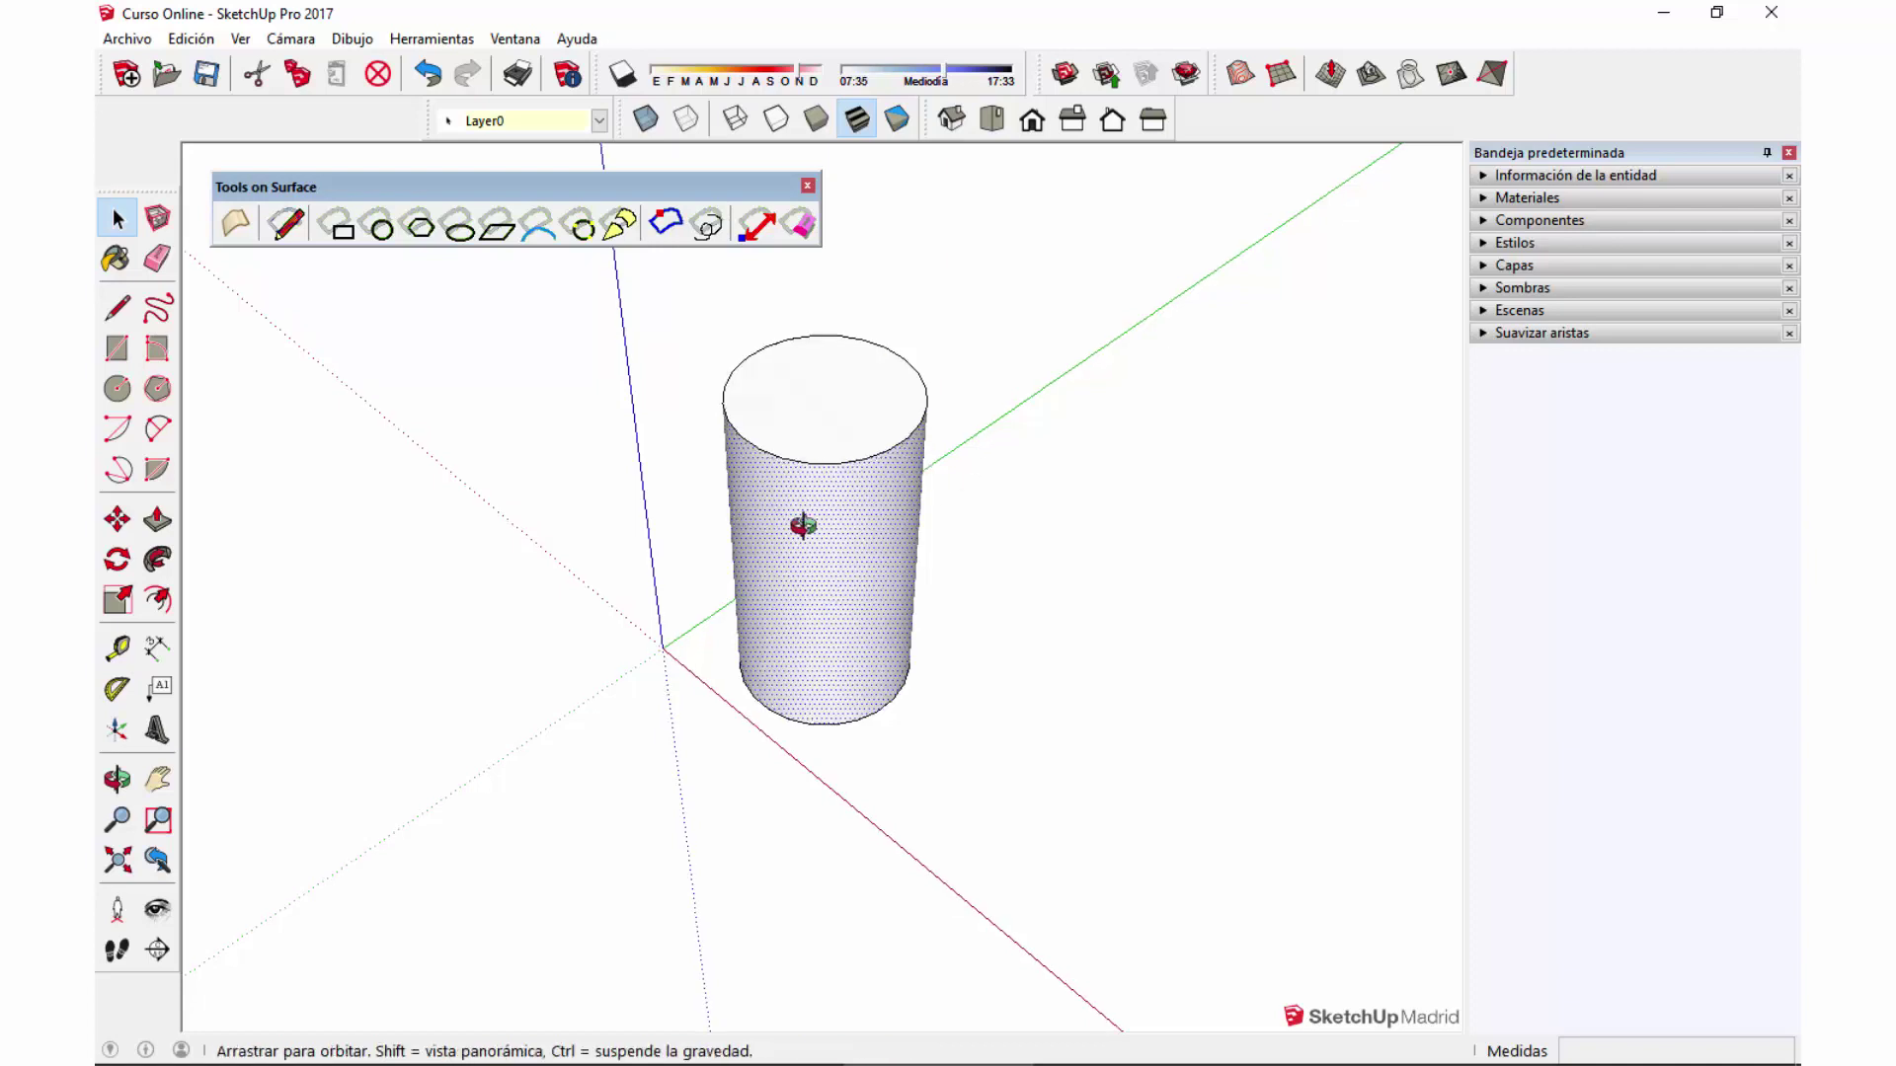
click(117, 308)
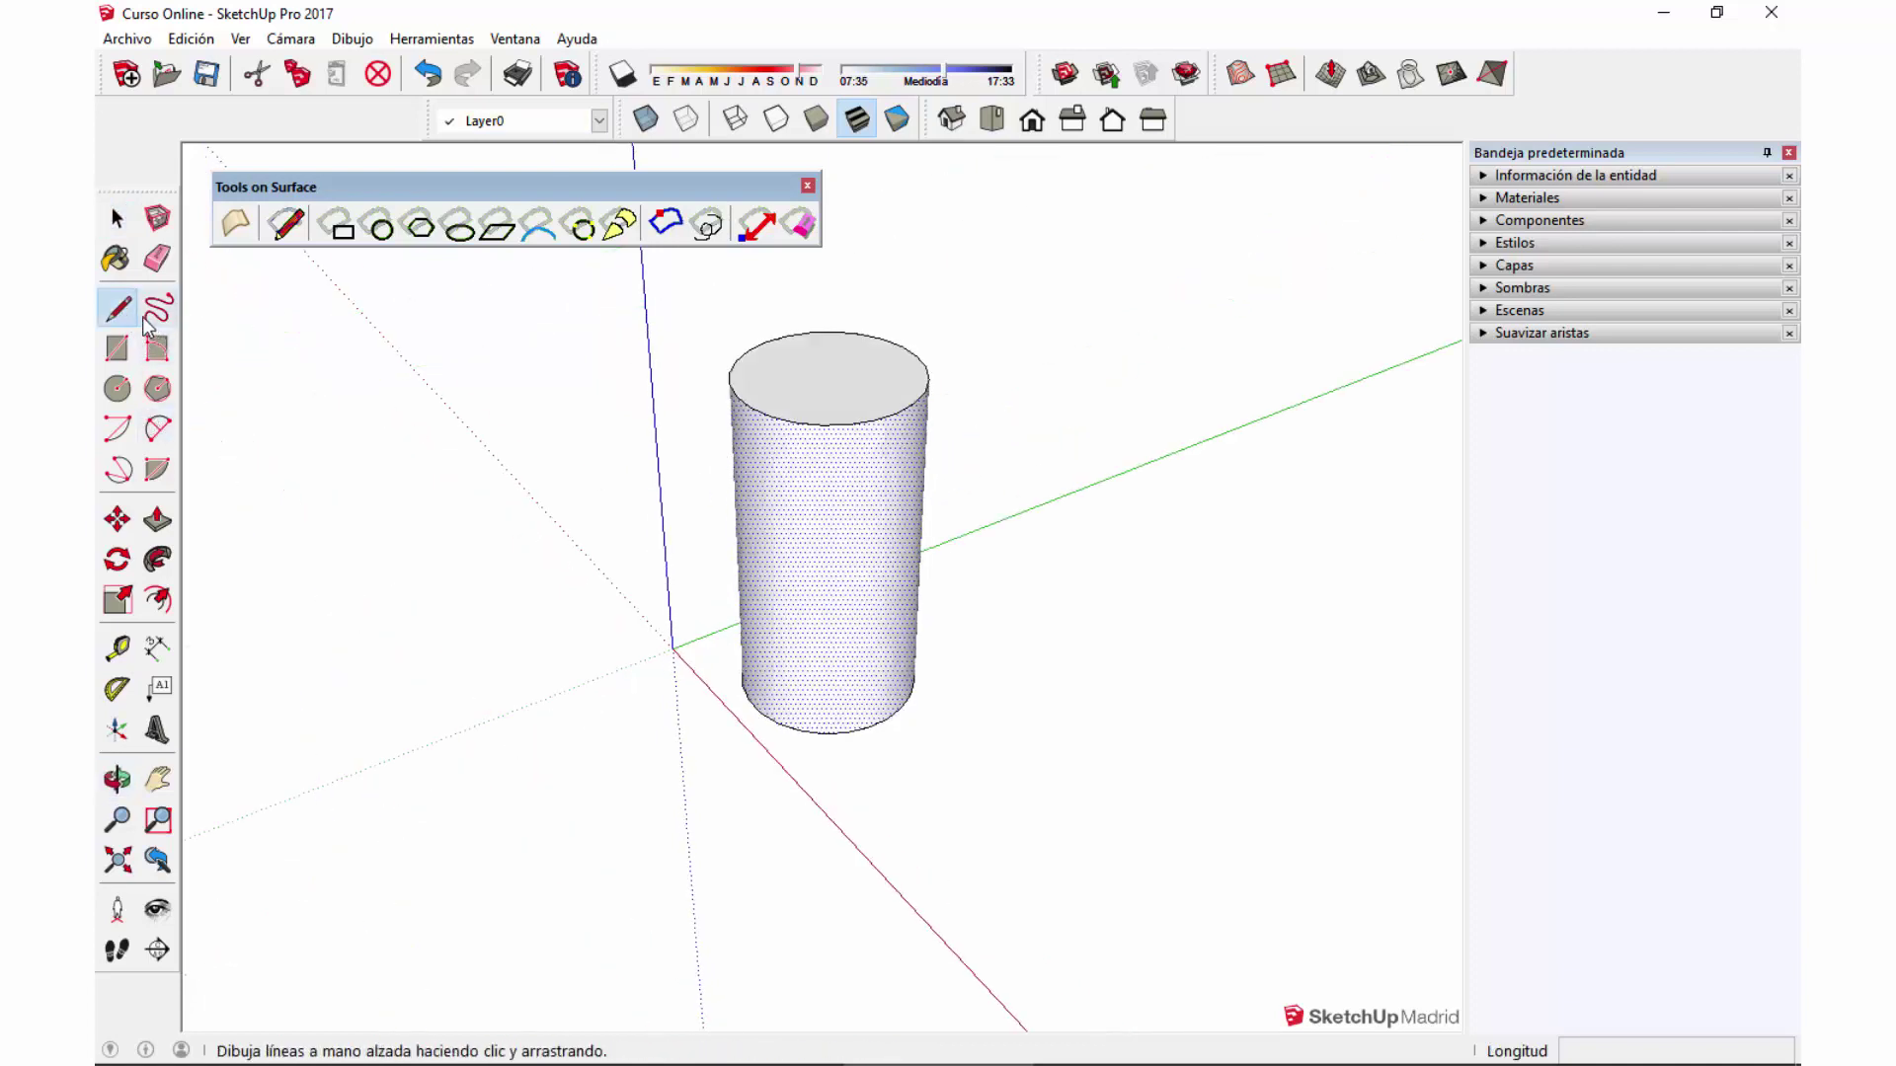
click(741, 540)
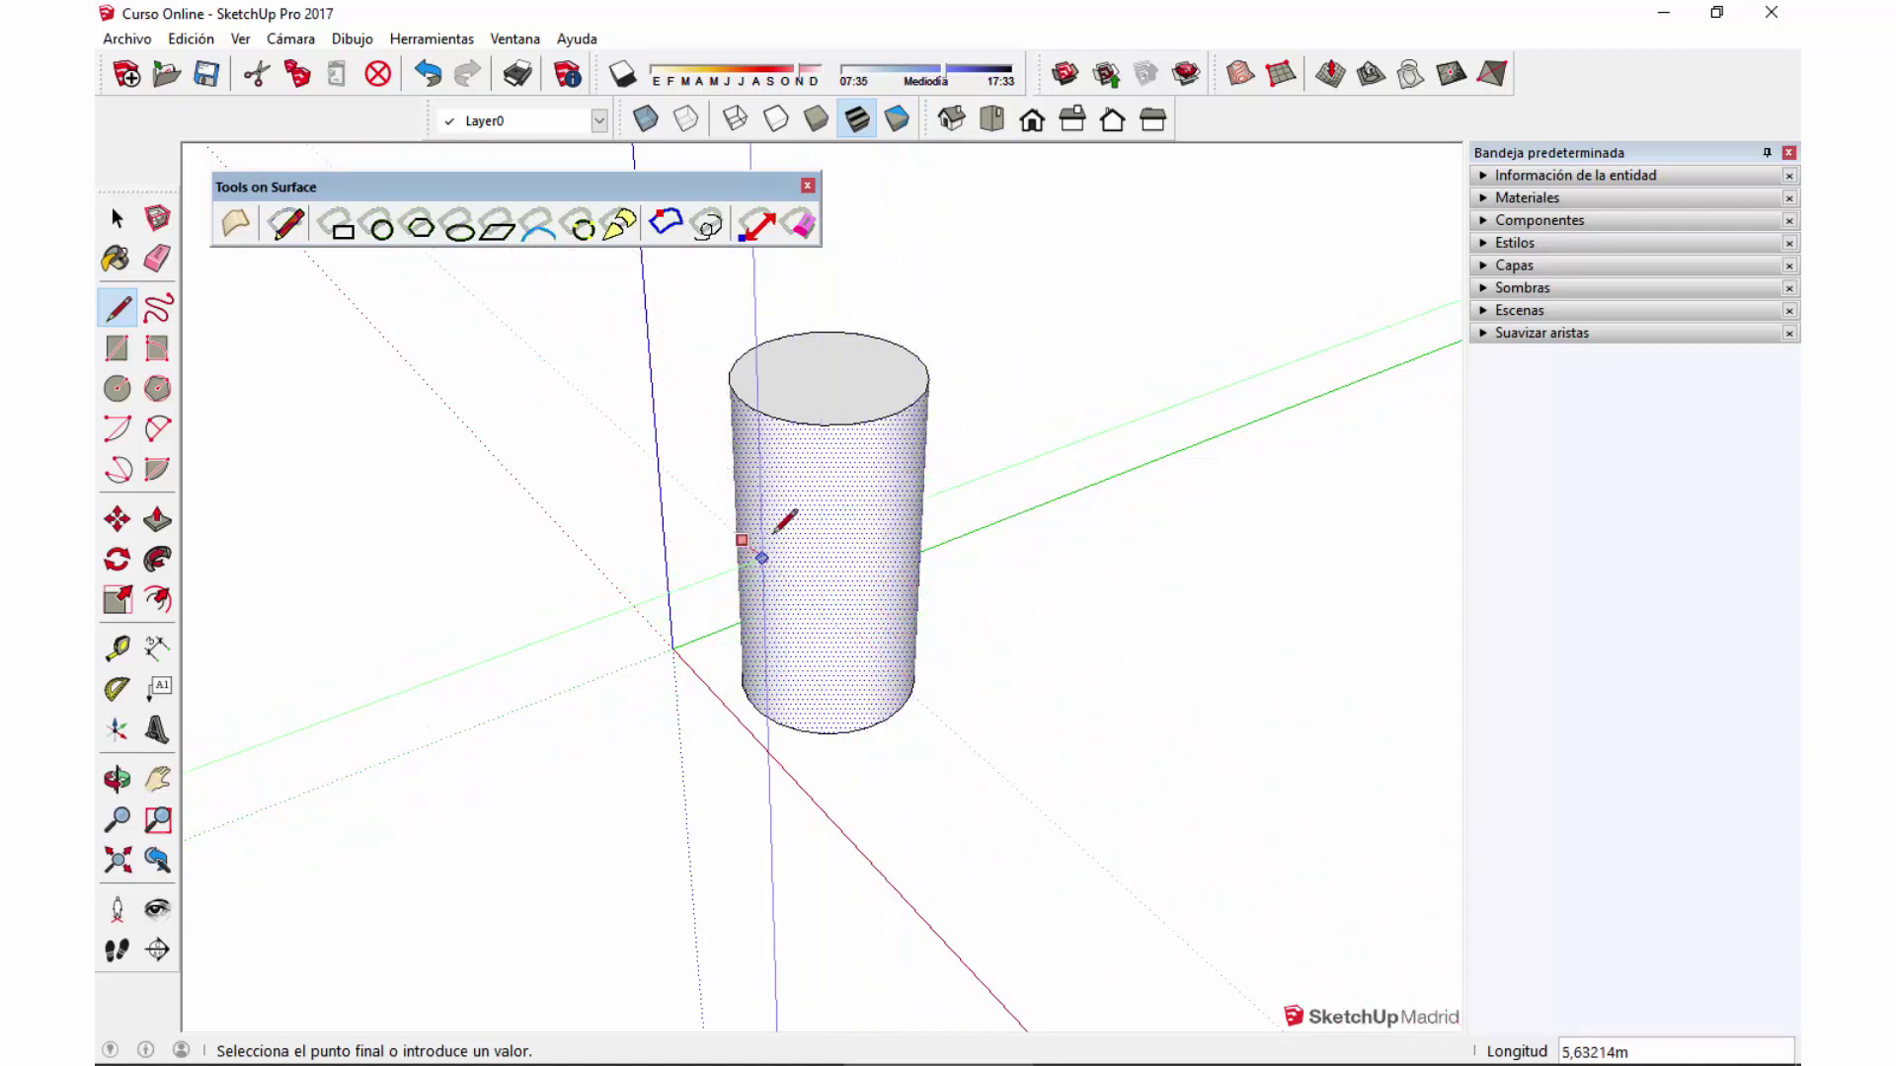
key(space)
click(938, 576)
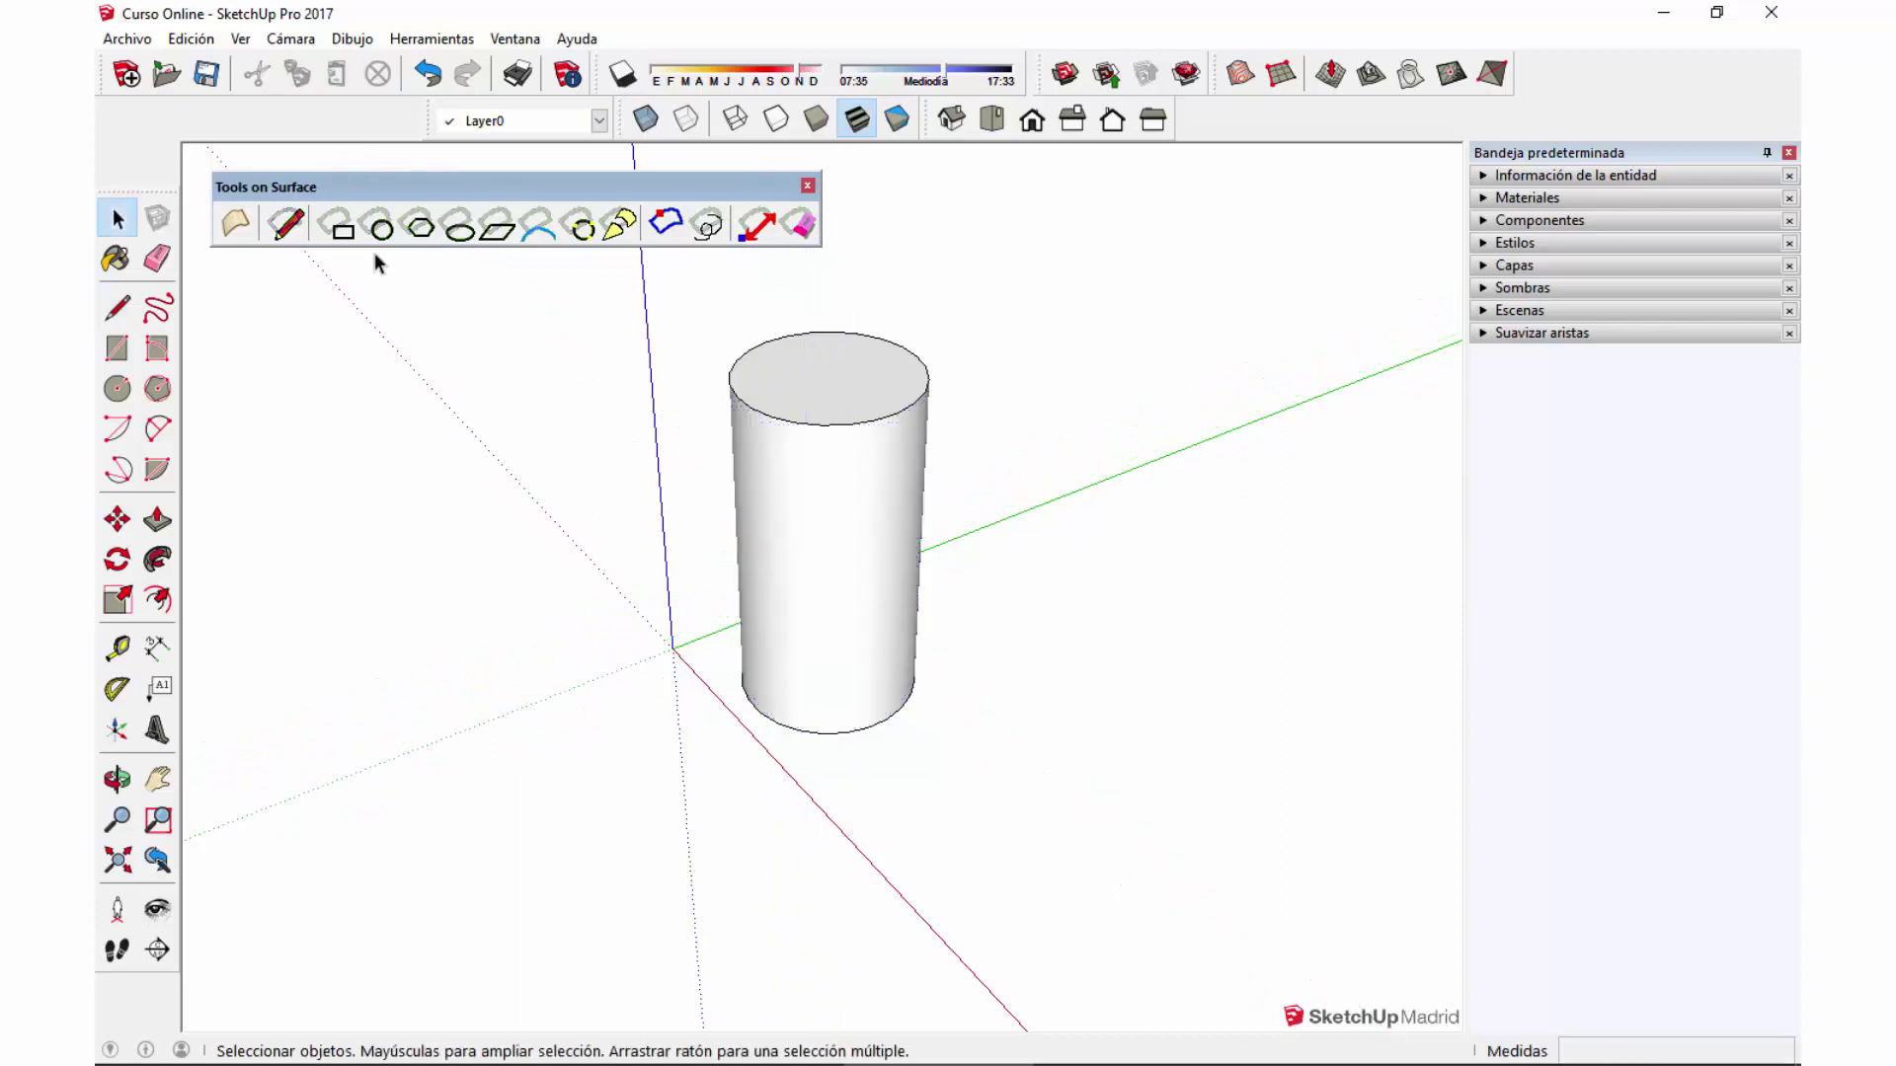
Draw a closed curved-edged triangle on the cylinder's side with the Tools on Surface Line tool.
click(309, 238)
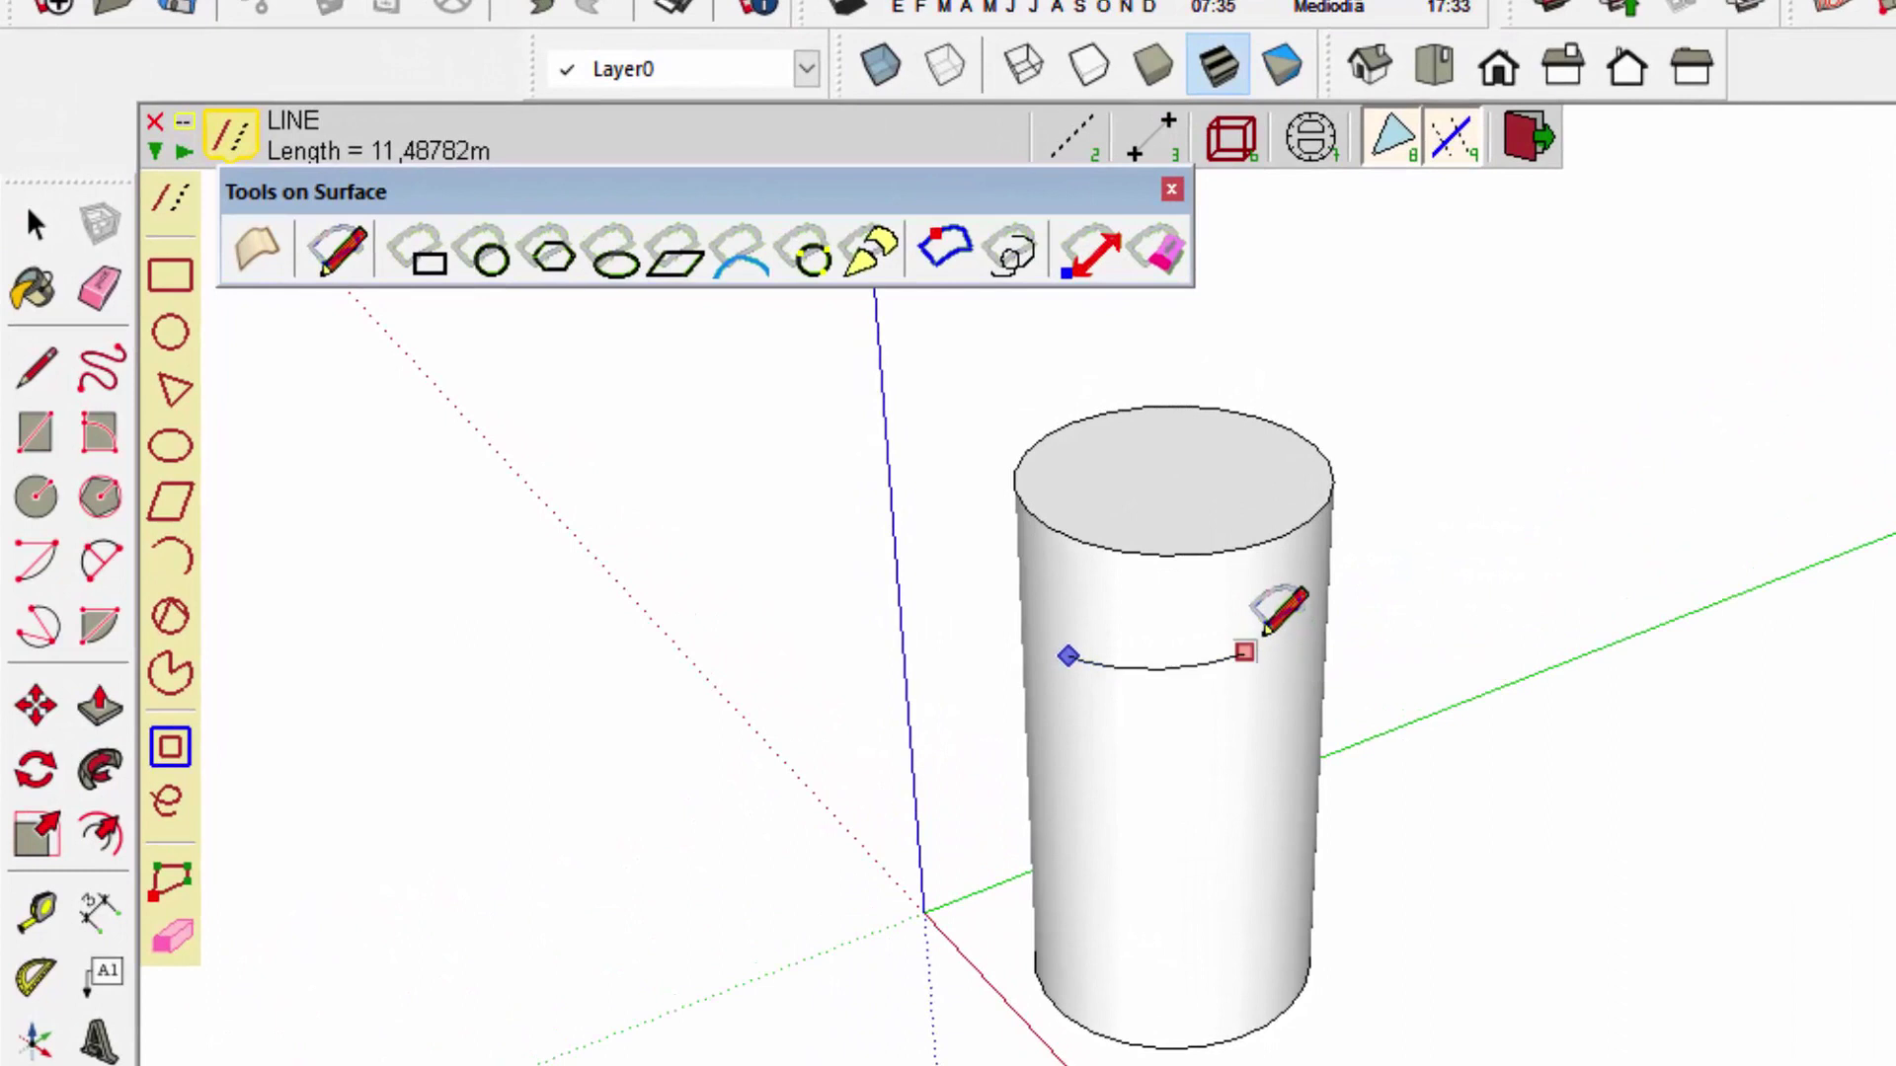
click(1262, 594)
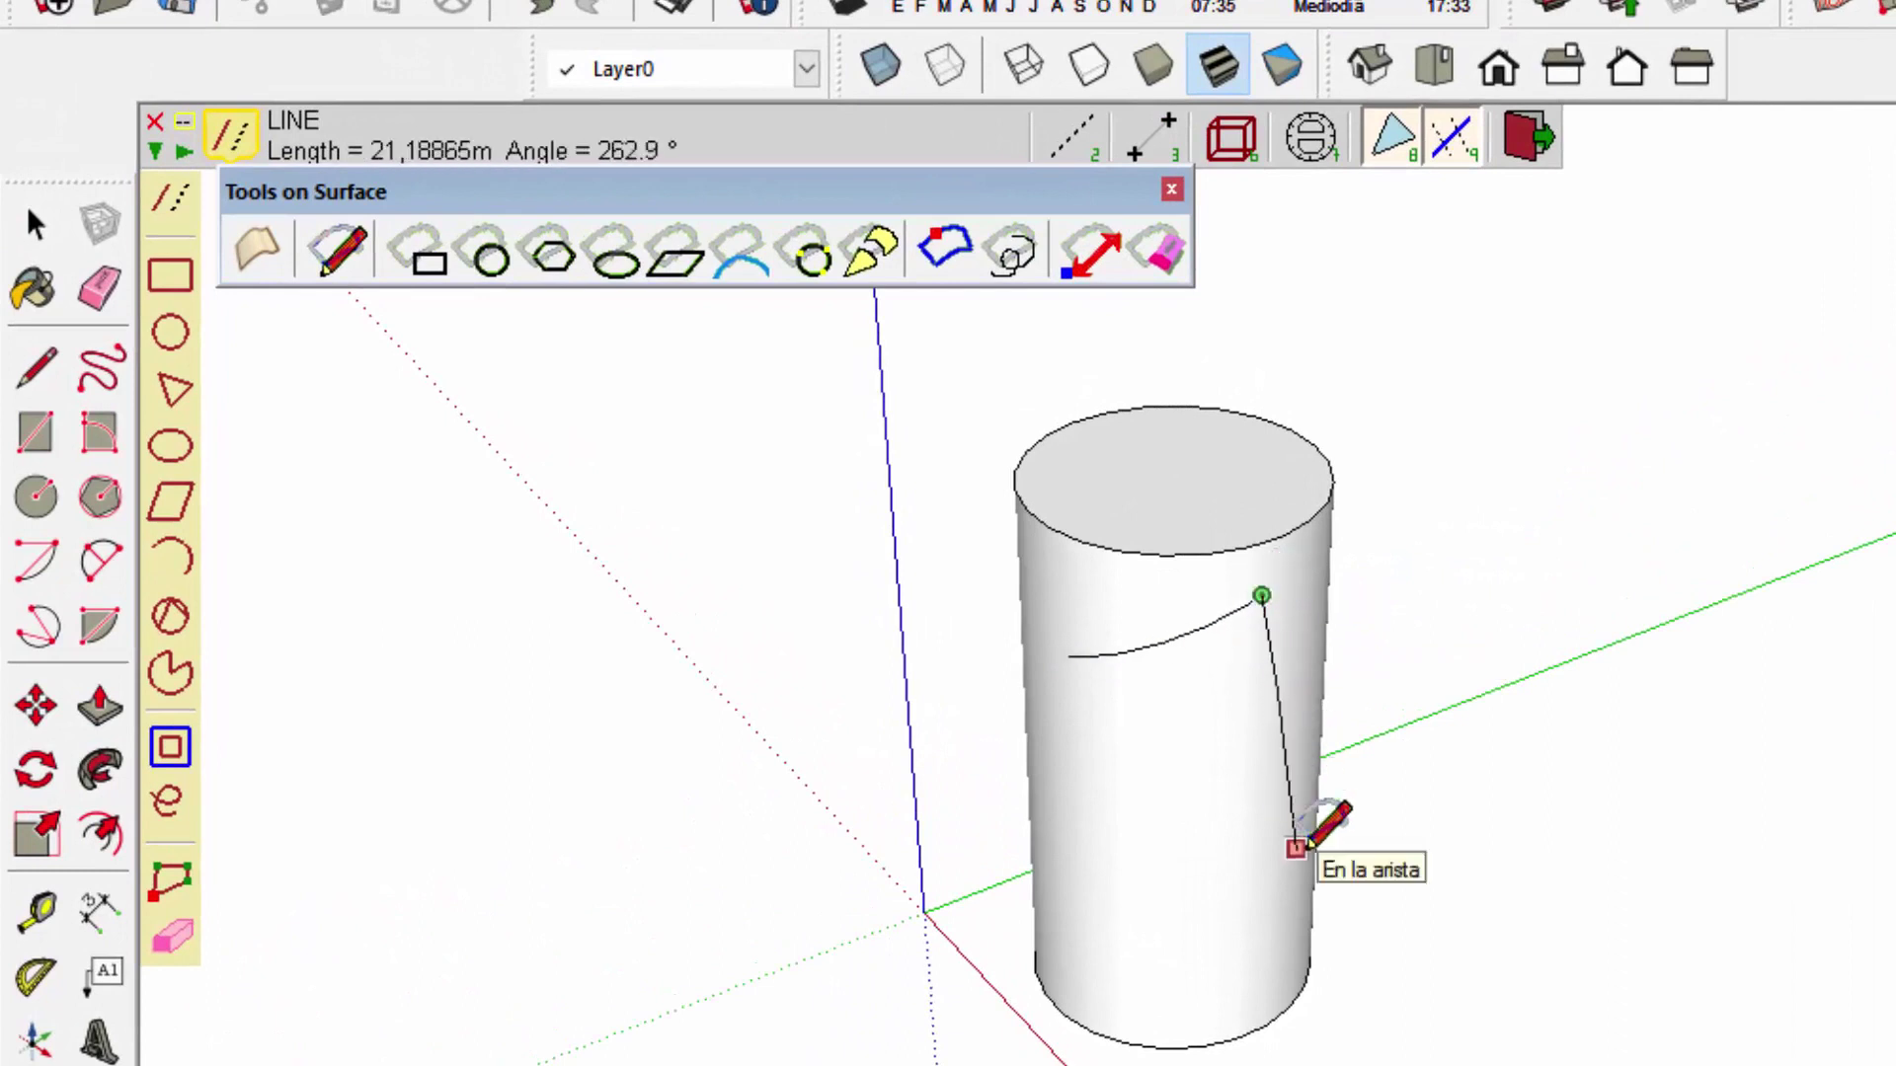
scroll(1234, 894, up, 2)
scroll(1259, 681, up, 2)
scroll(1185, 750, up, 2)
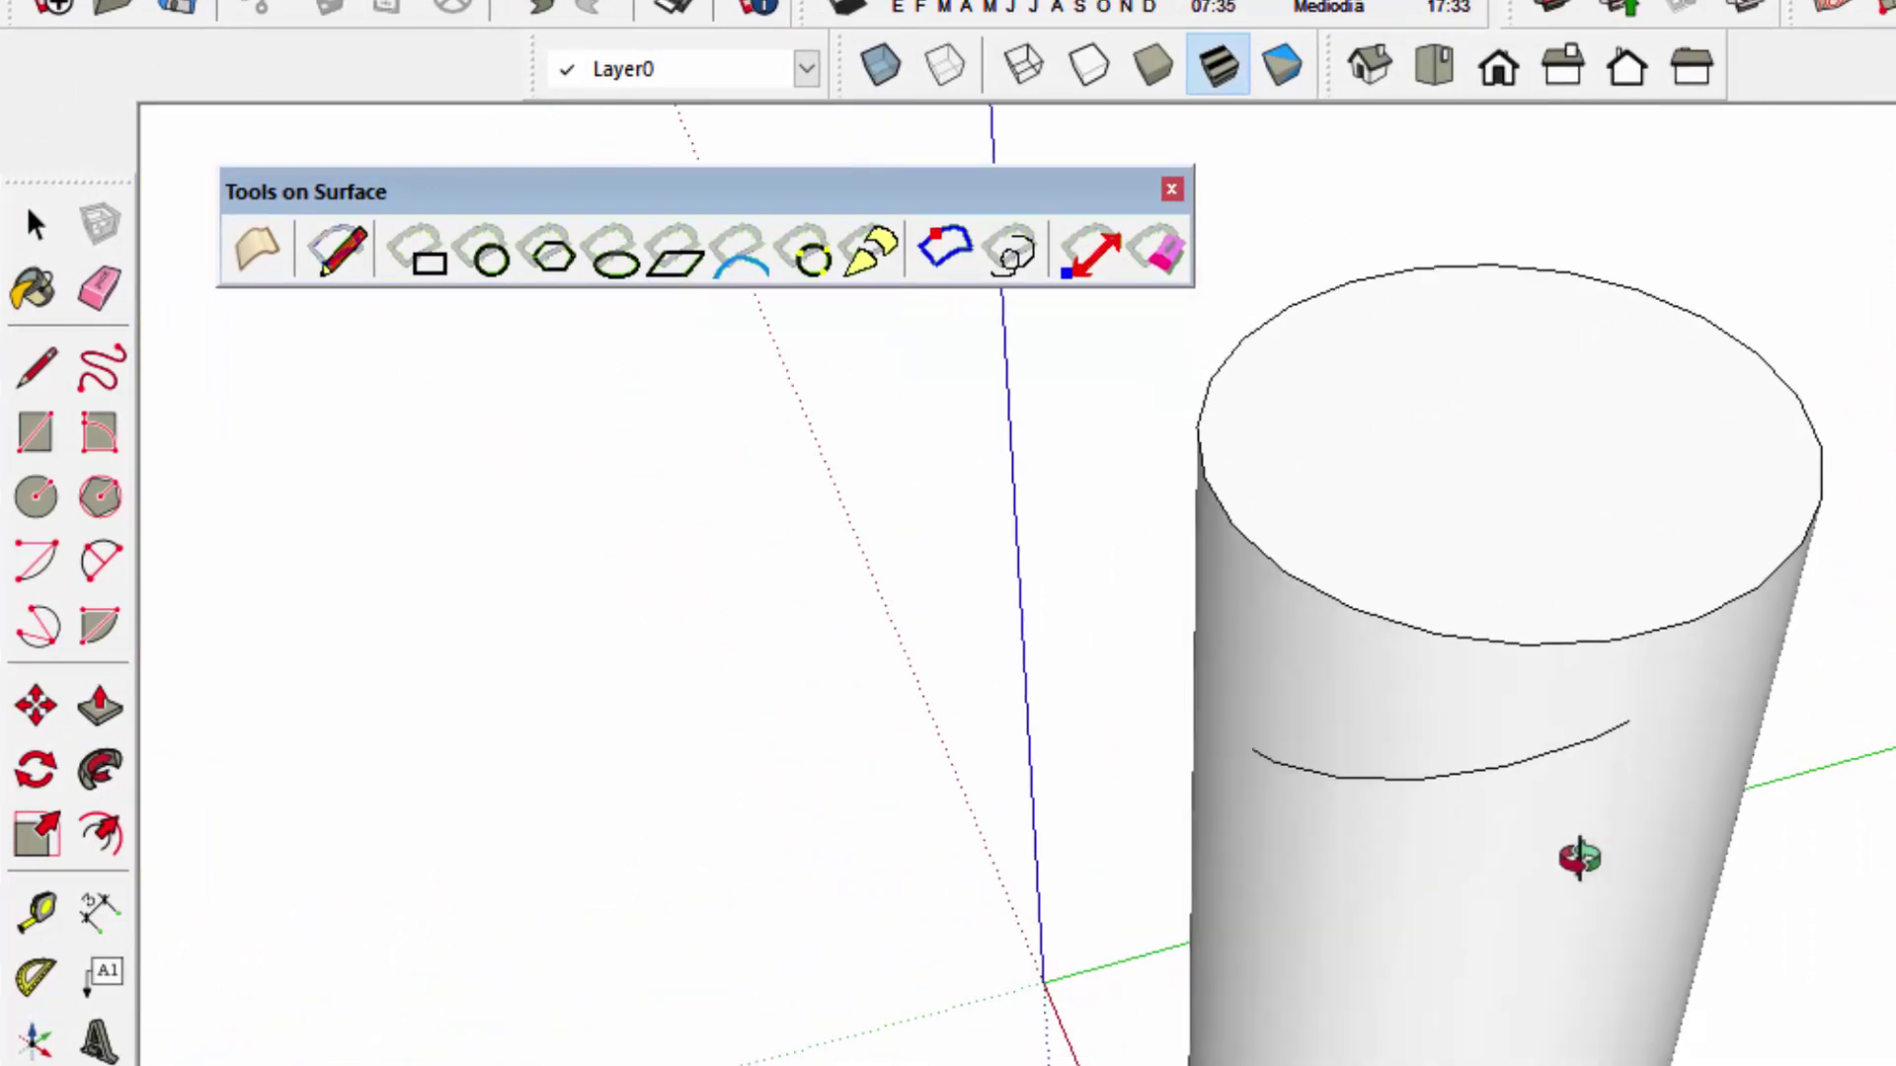
click(1667, 1043)
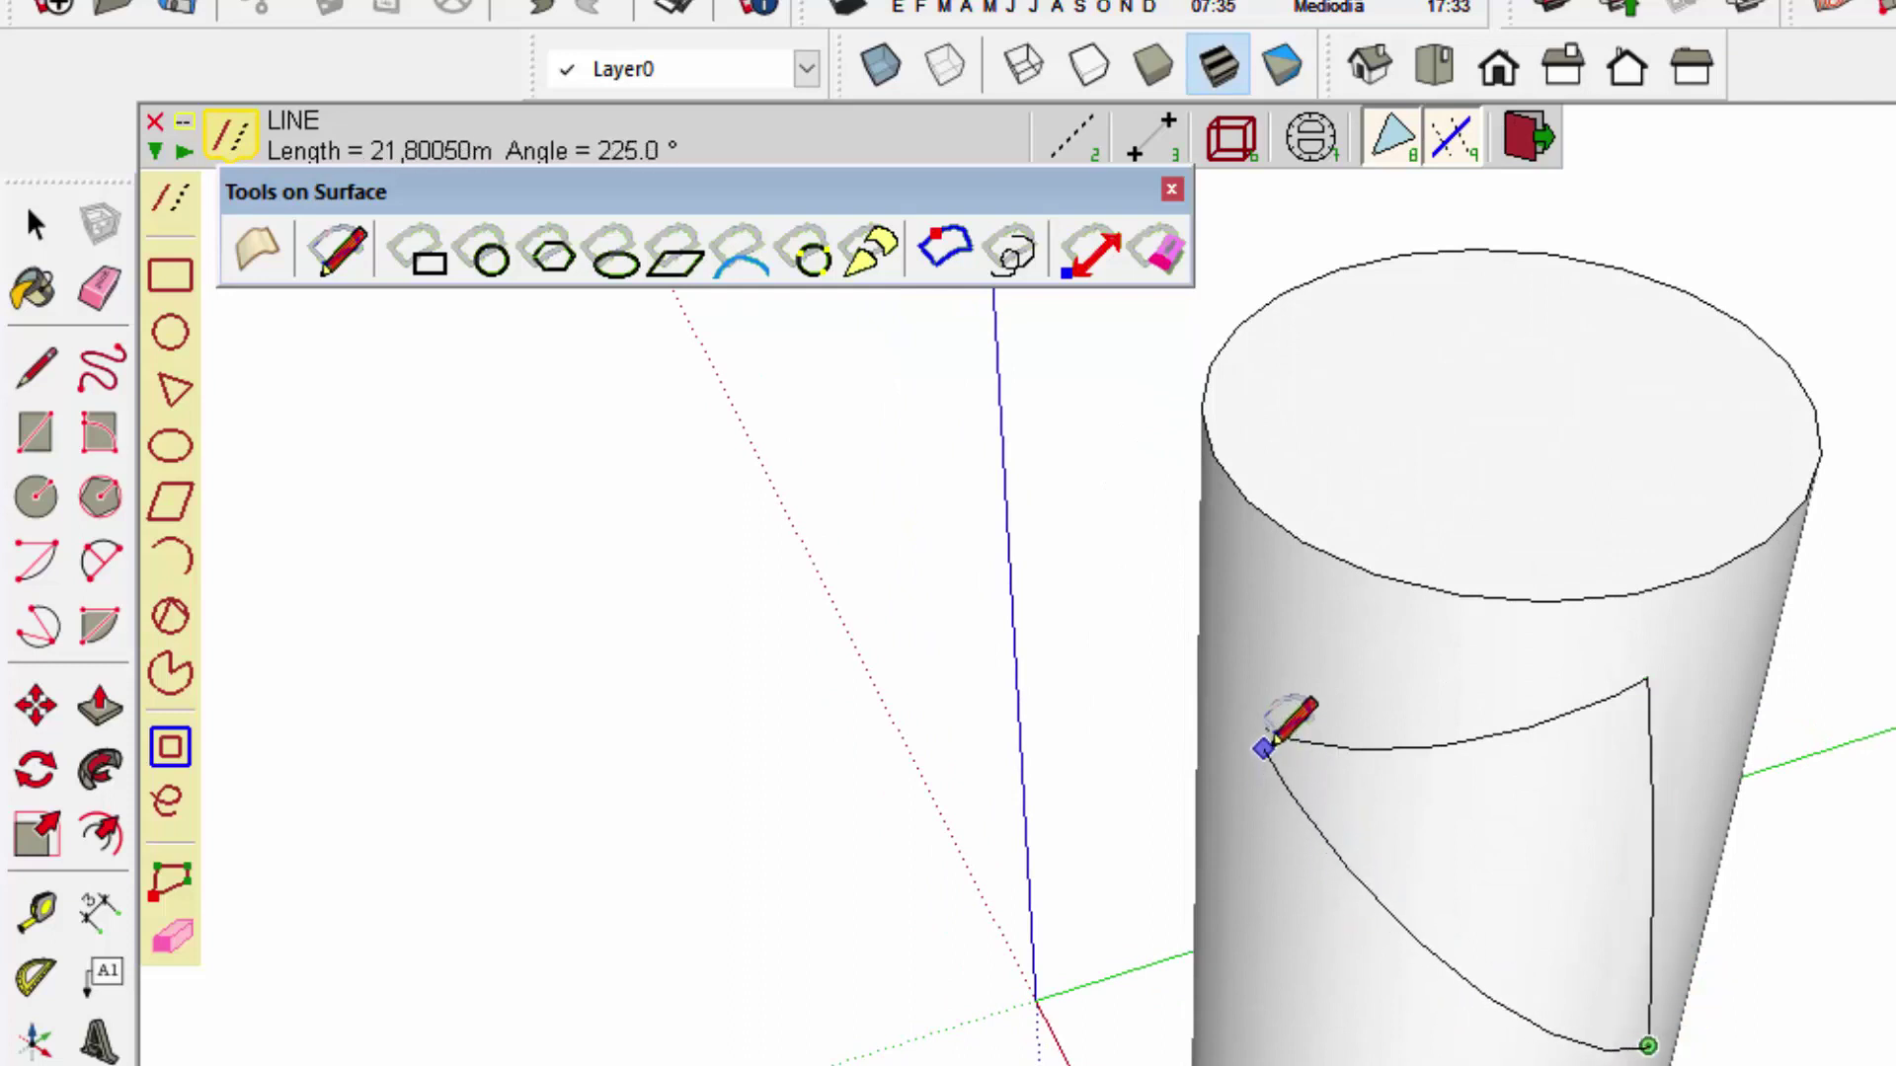
click(1264, 747)
key(space)
click(1565, 894)
mouse_move(1573, 1031)
middle_down()
mouse_move(846, 427)
mouse_move(431, 402)
mouse_move(1722, 419)
mouse_move(1752, 491)
middle_up()
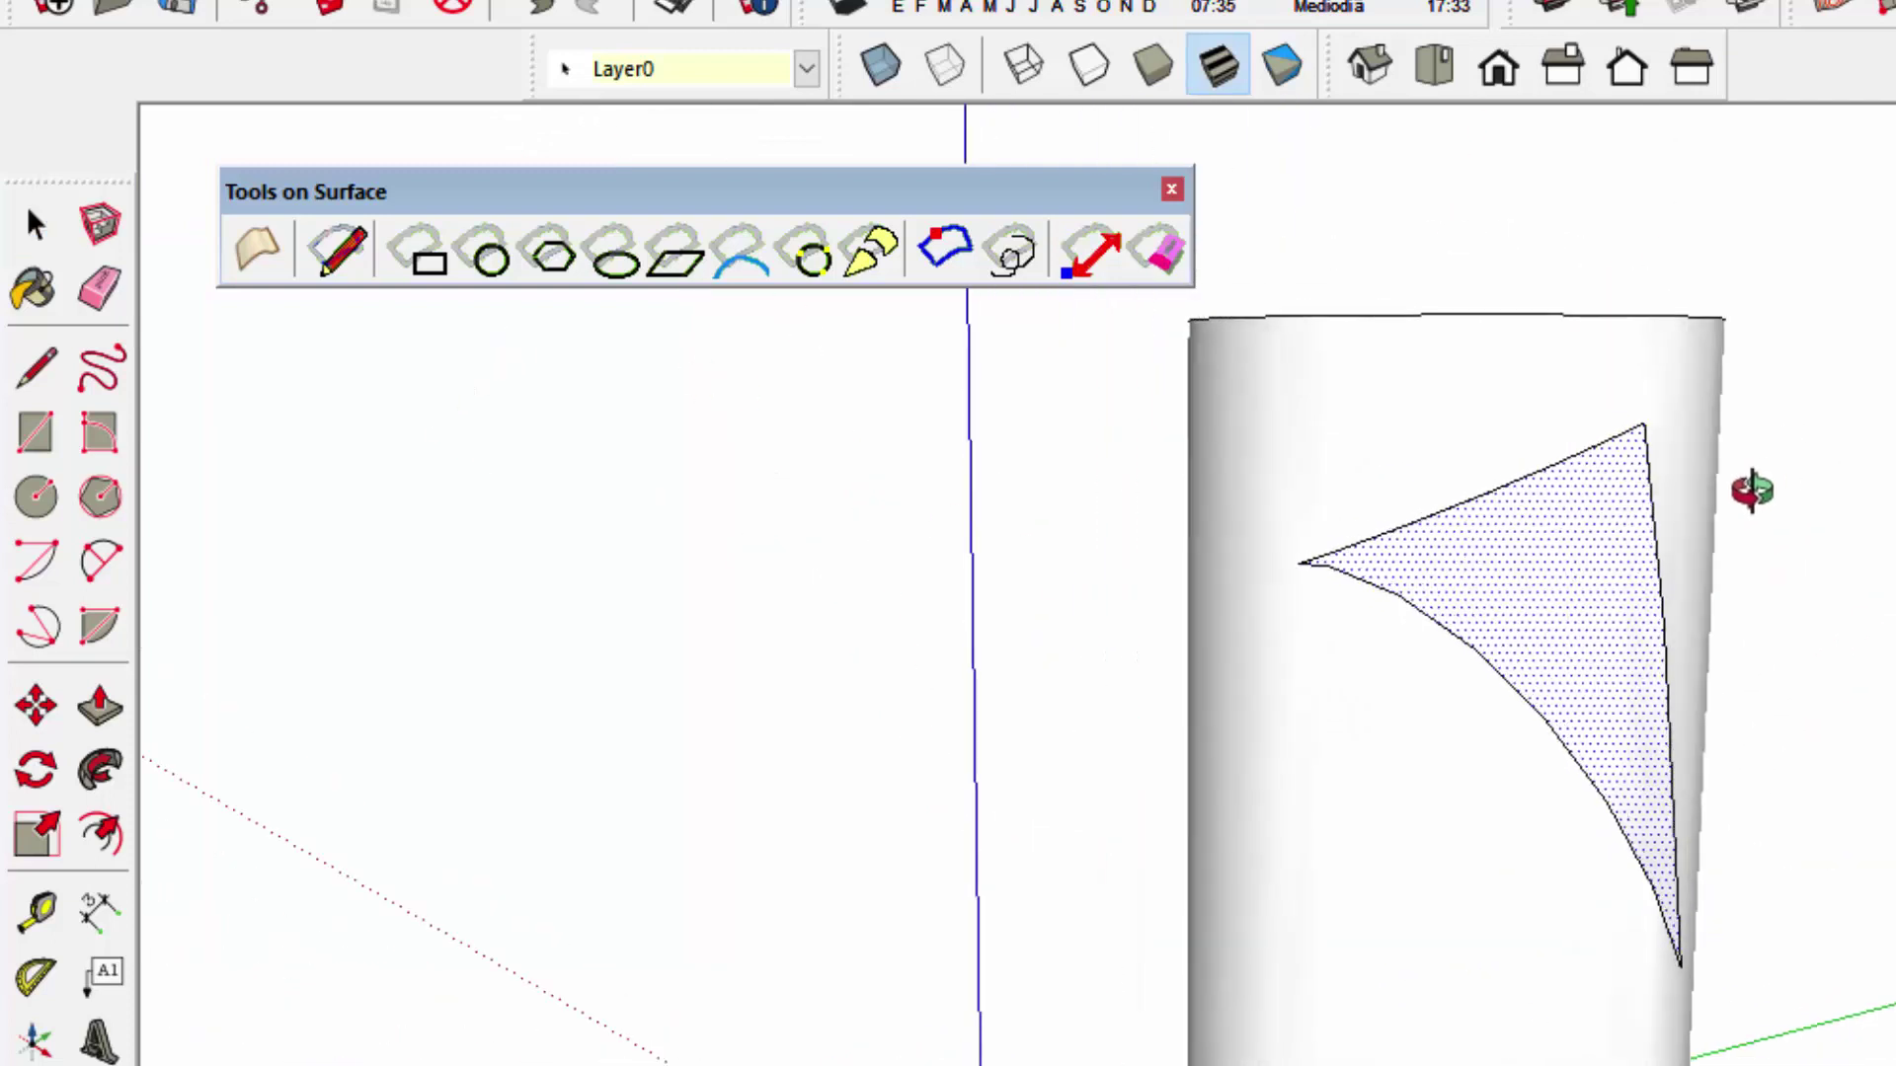
click(308, 235)
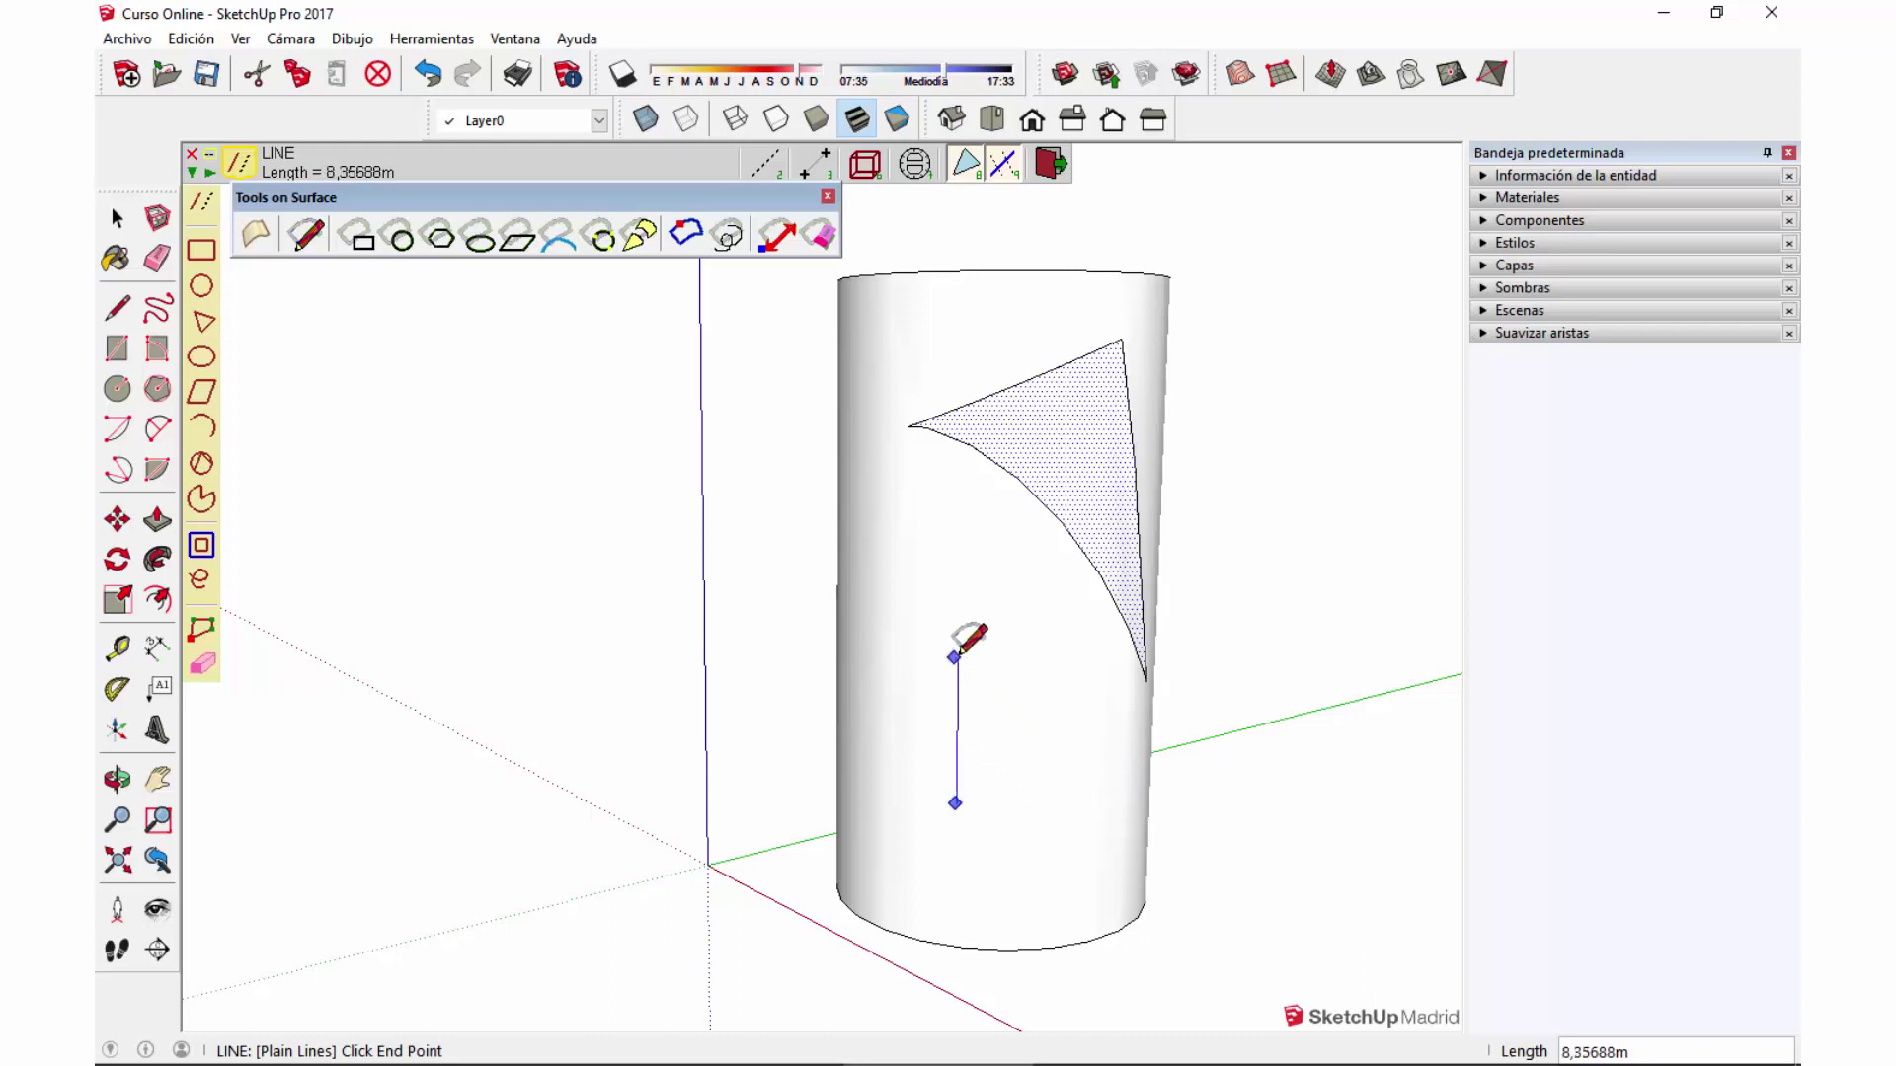
Trace a four-edge loop on the lower cylinder side with the surface Line tool, forming a curved panel.
click(1126, 795)
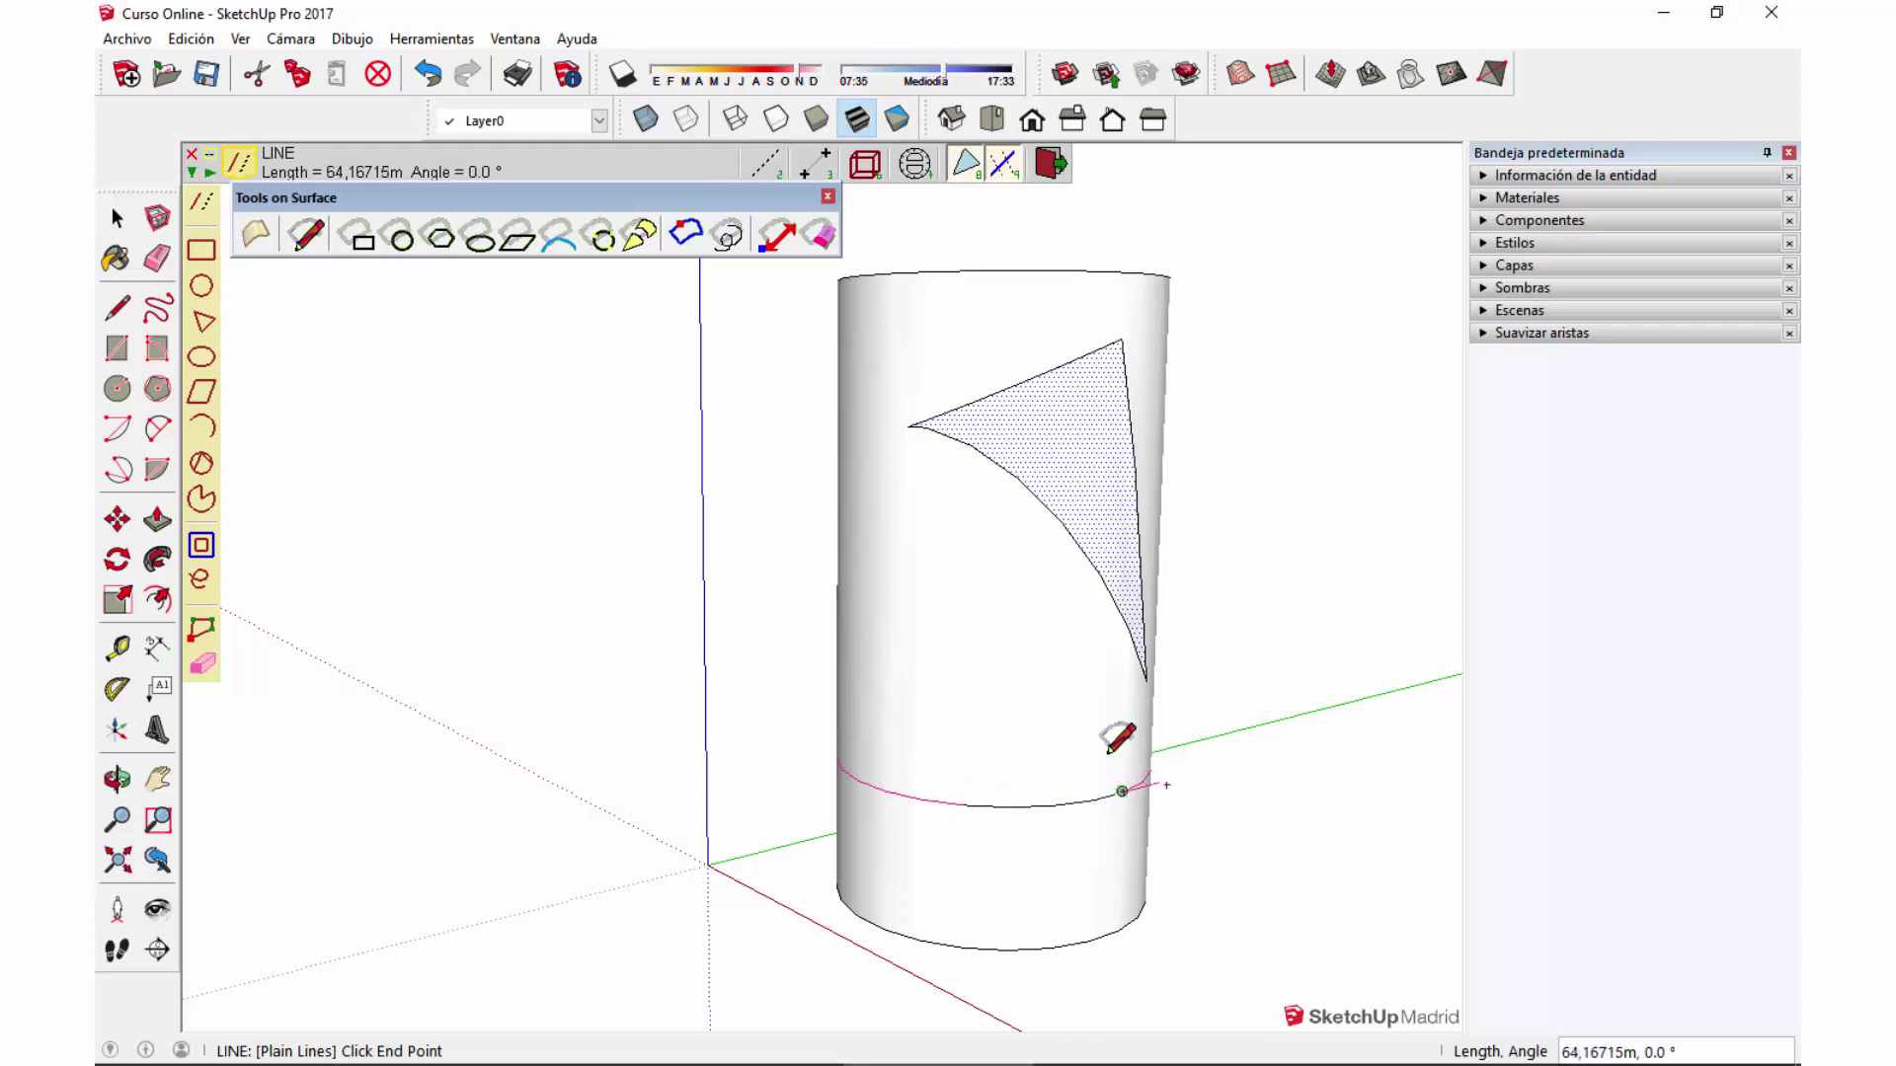
click(876, 787)
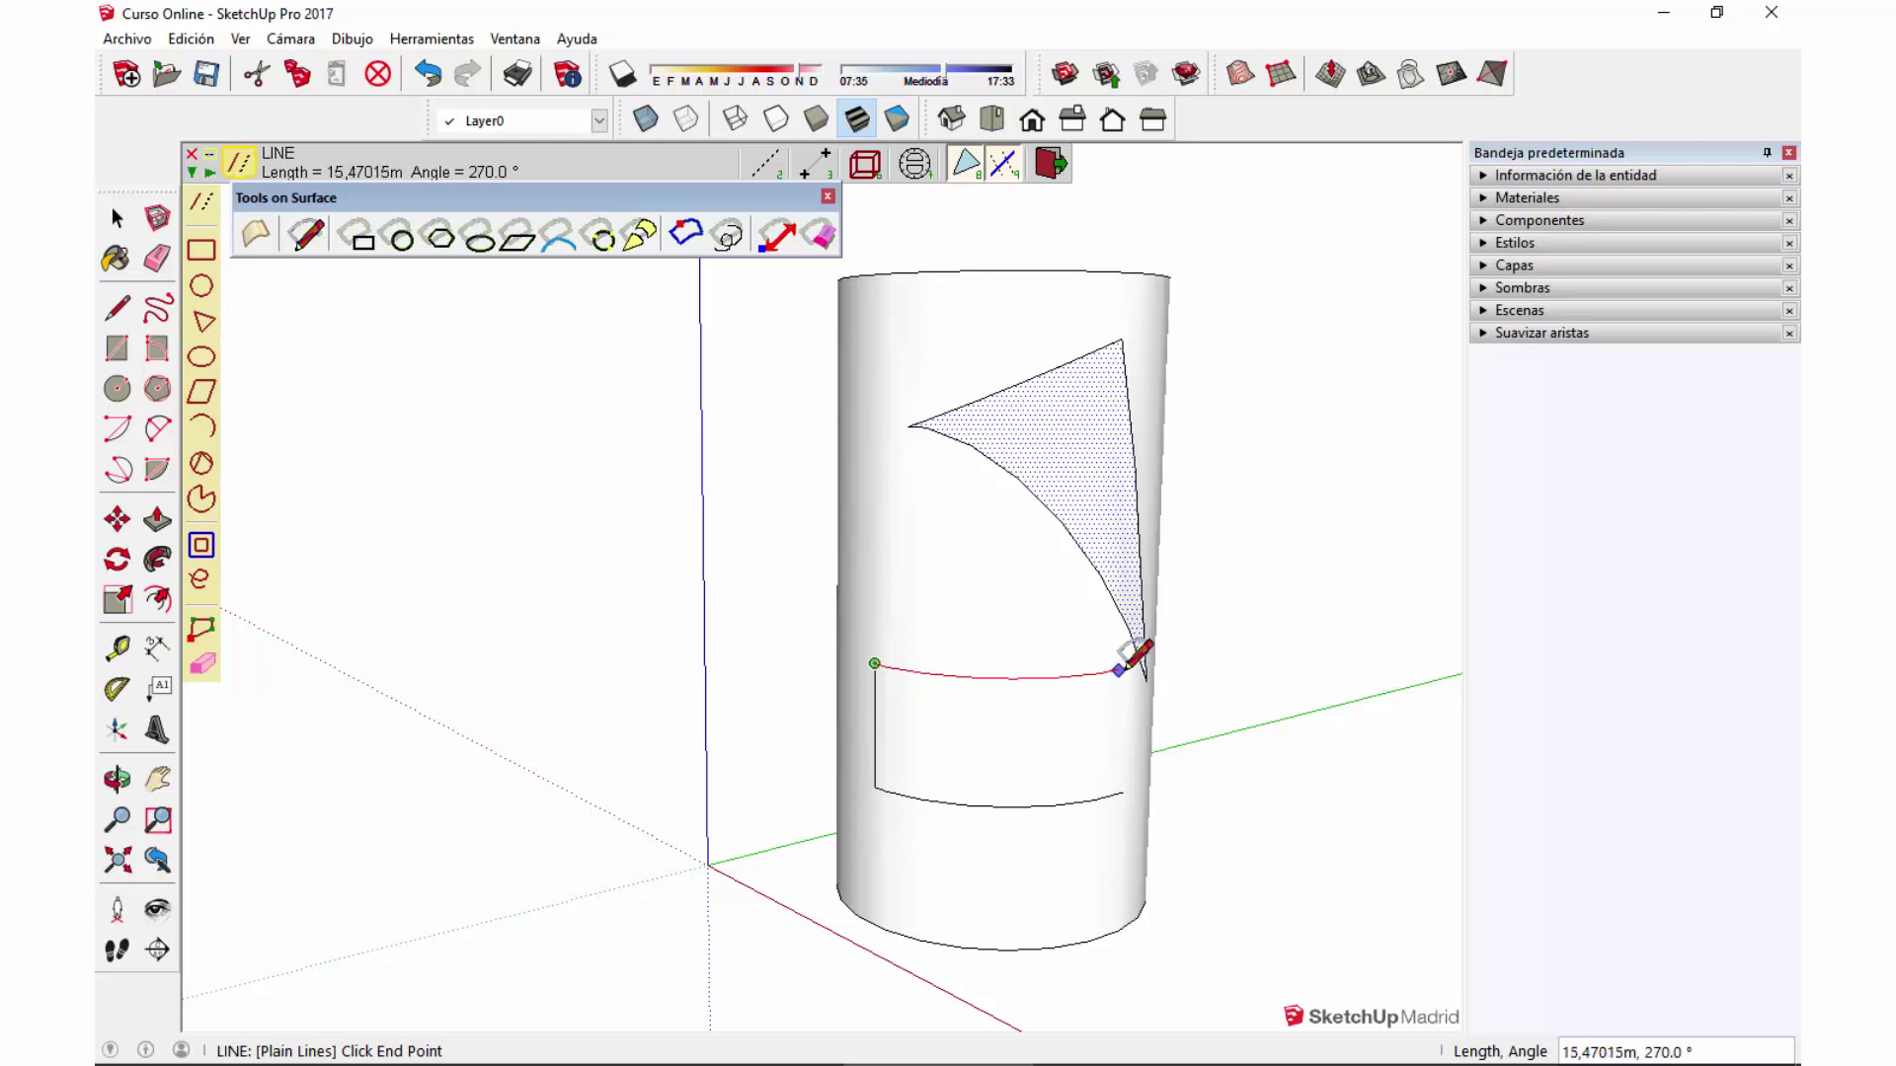
middle_drag(1086, 668, 1096, 679)
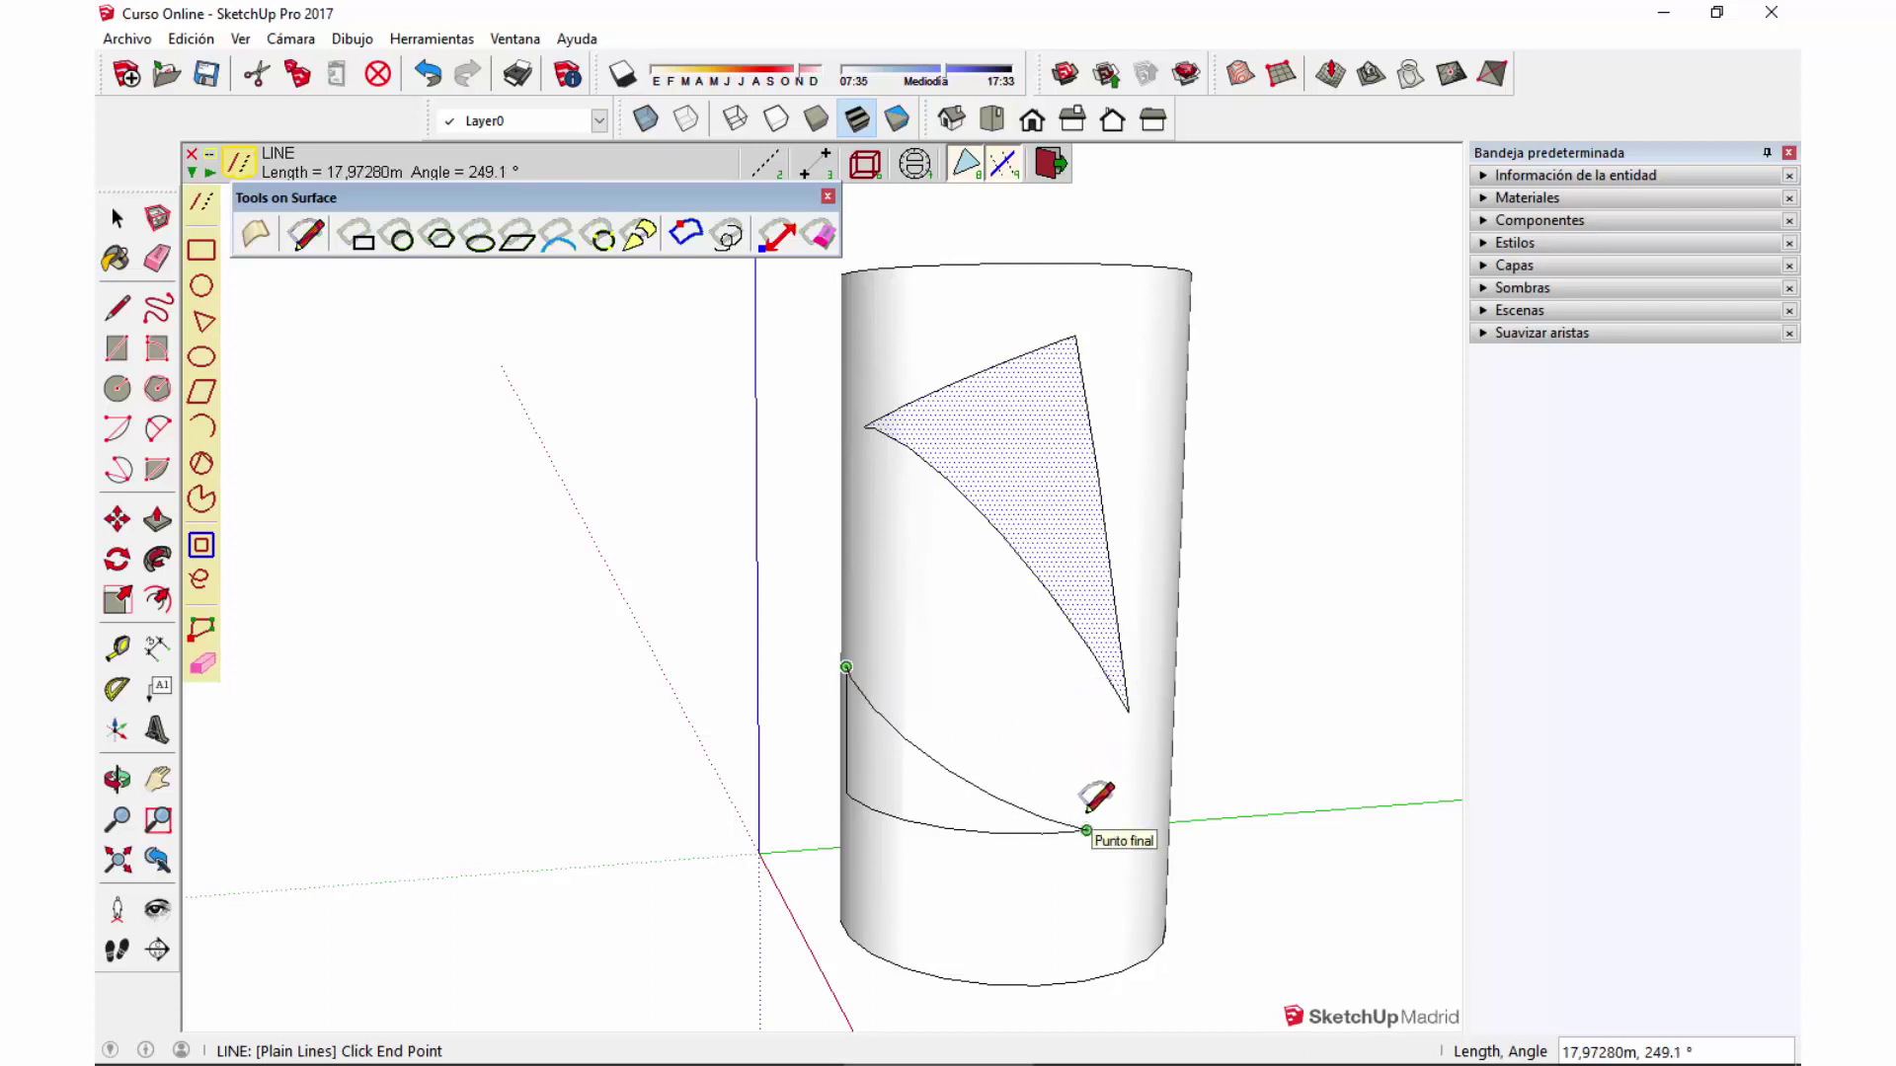
click(1091, 694)
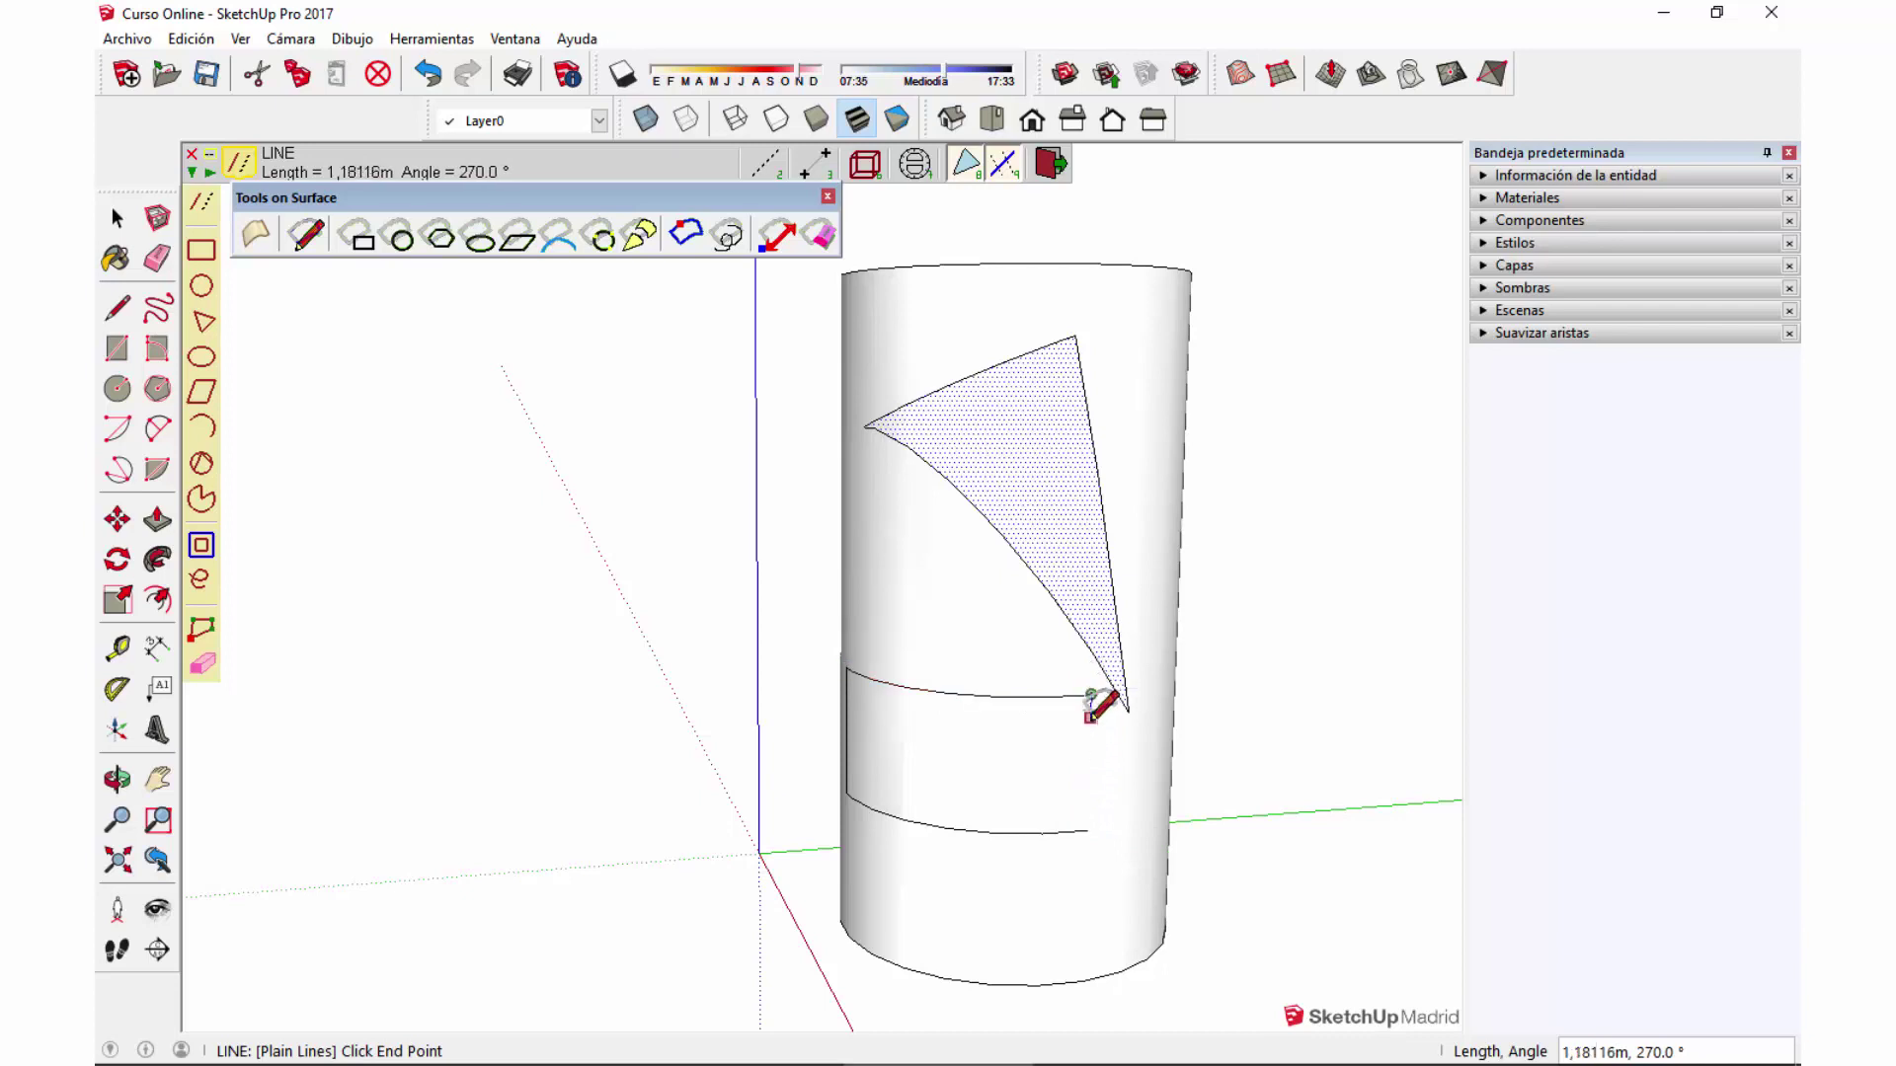
click(1087, 829)
mouse_move(965, 761)
middle_down()
mouse_move(760, 769)
mouse_move(1016, 810)
mouse_move(614, 635)
middle_up()
key(ctrl+t)
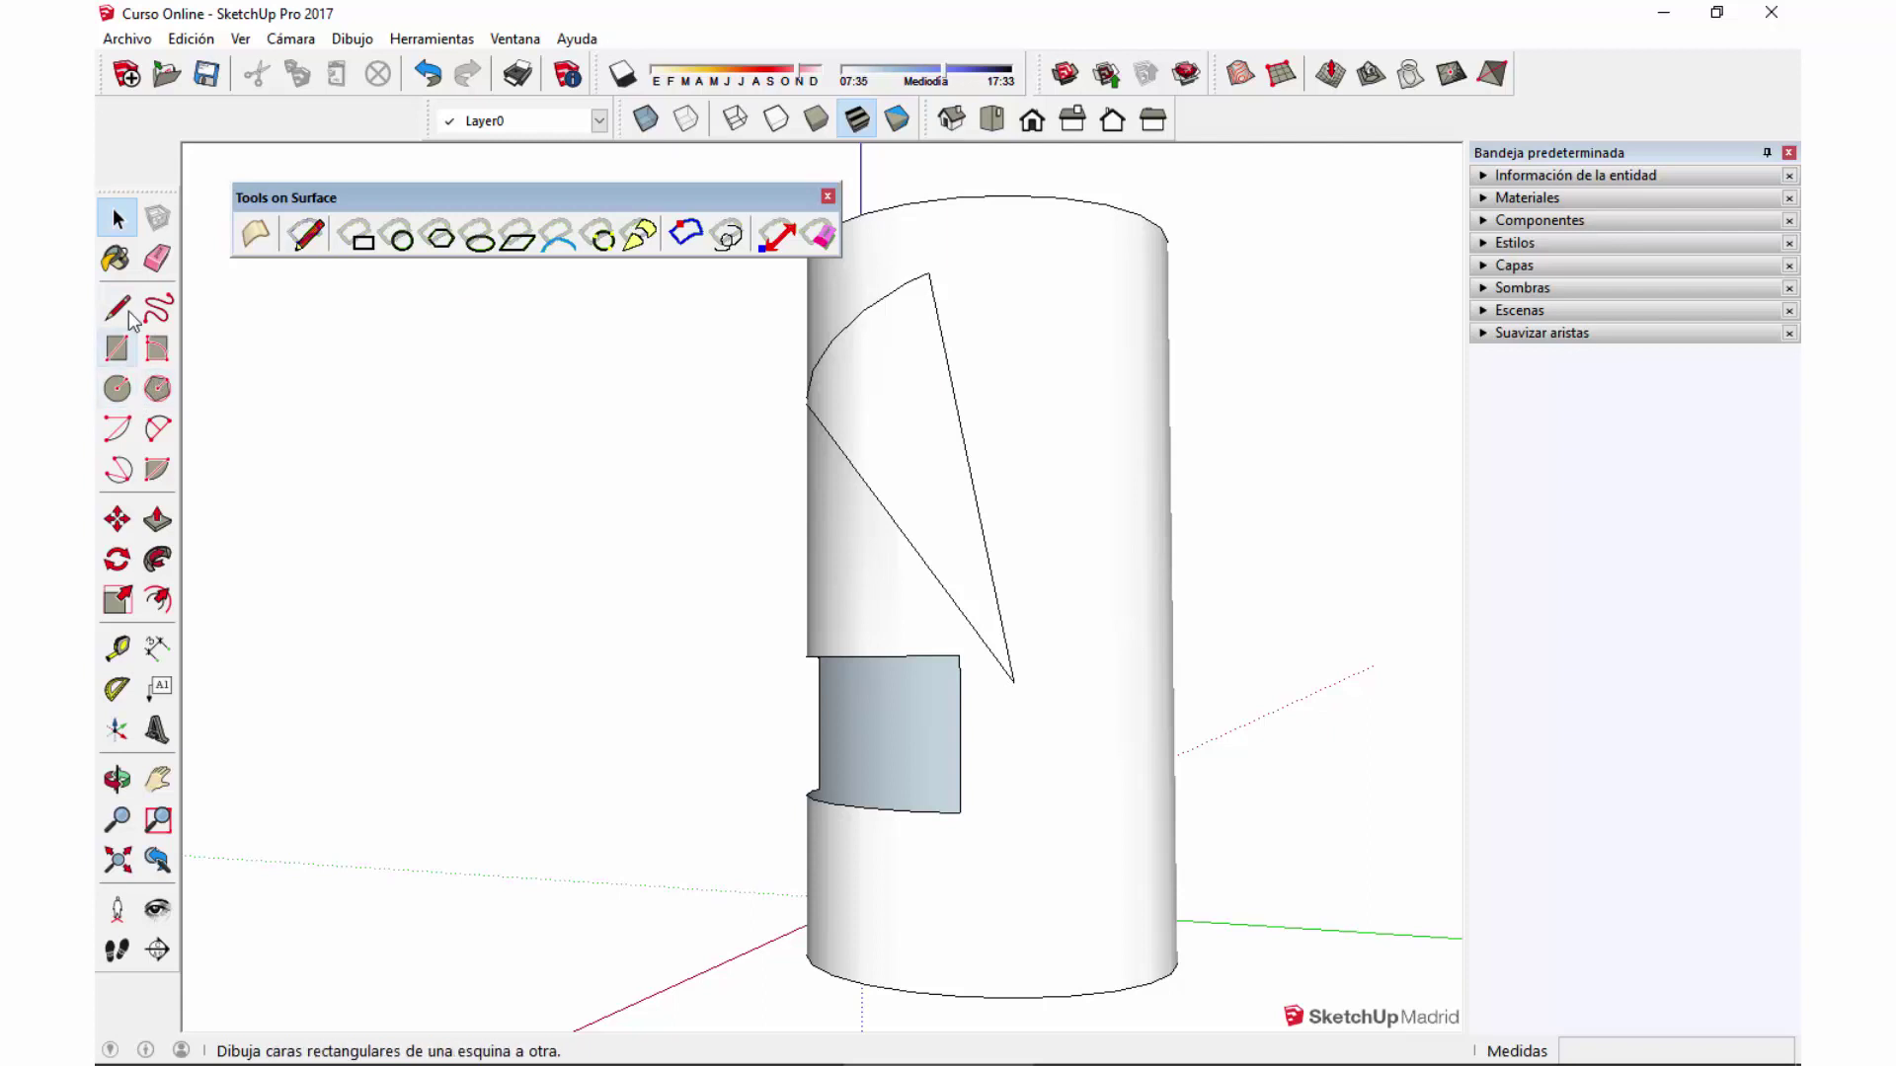
scroll(1035, 484, down, 1)
Zoom out and draw a rectangle on the ground beside the cylinder.
scroll(987, 553, down, 4)
scroll(843, 610, down, 5)
mouse_move(843, 610)
middle_down()
mouse_move(1106, 728)
mouse_move(1098, 705)
middle_up()
scroll(1094, 691, up, 2)
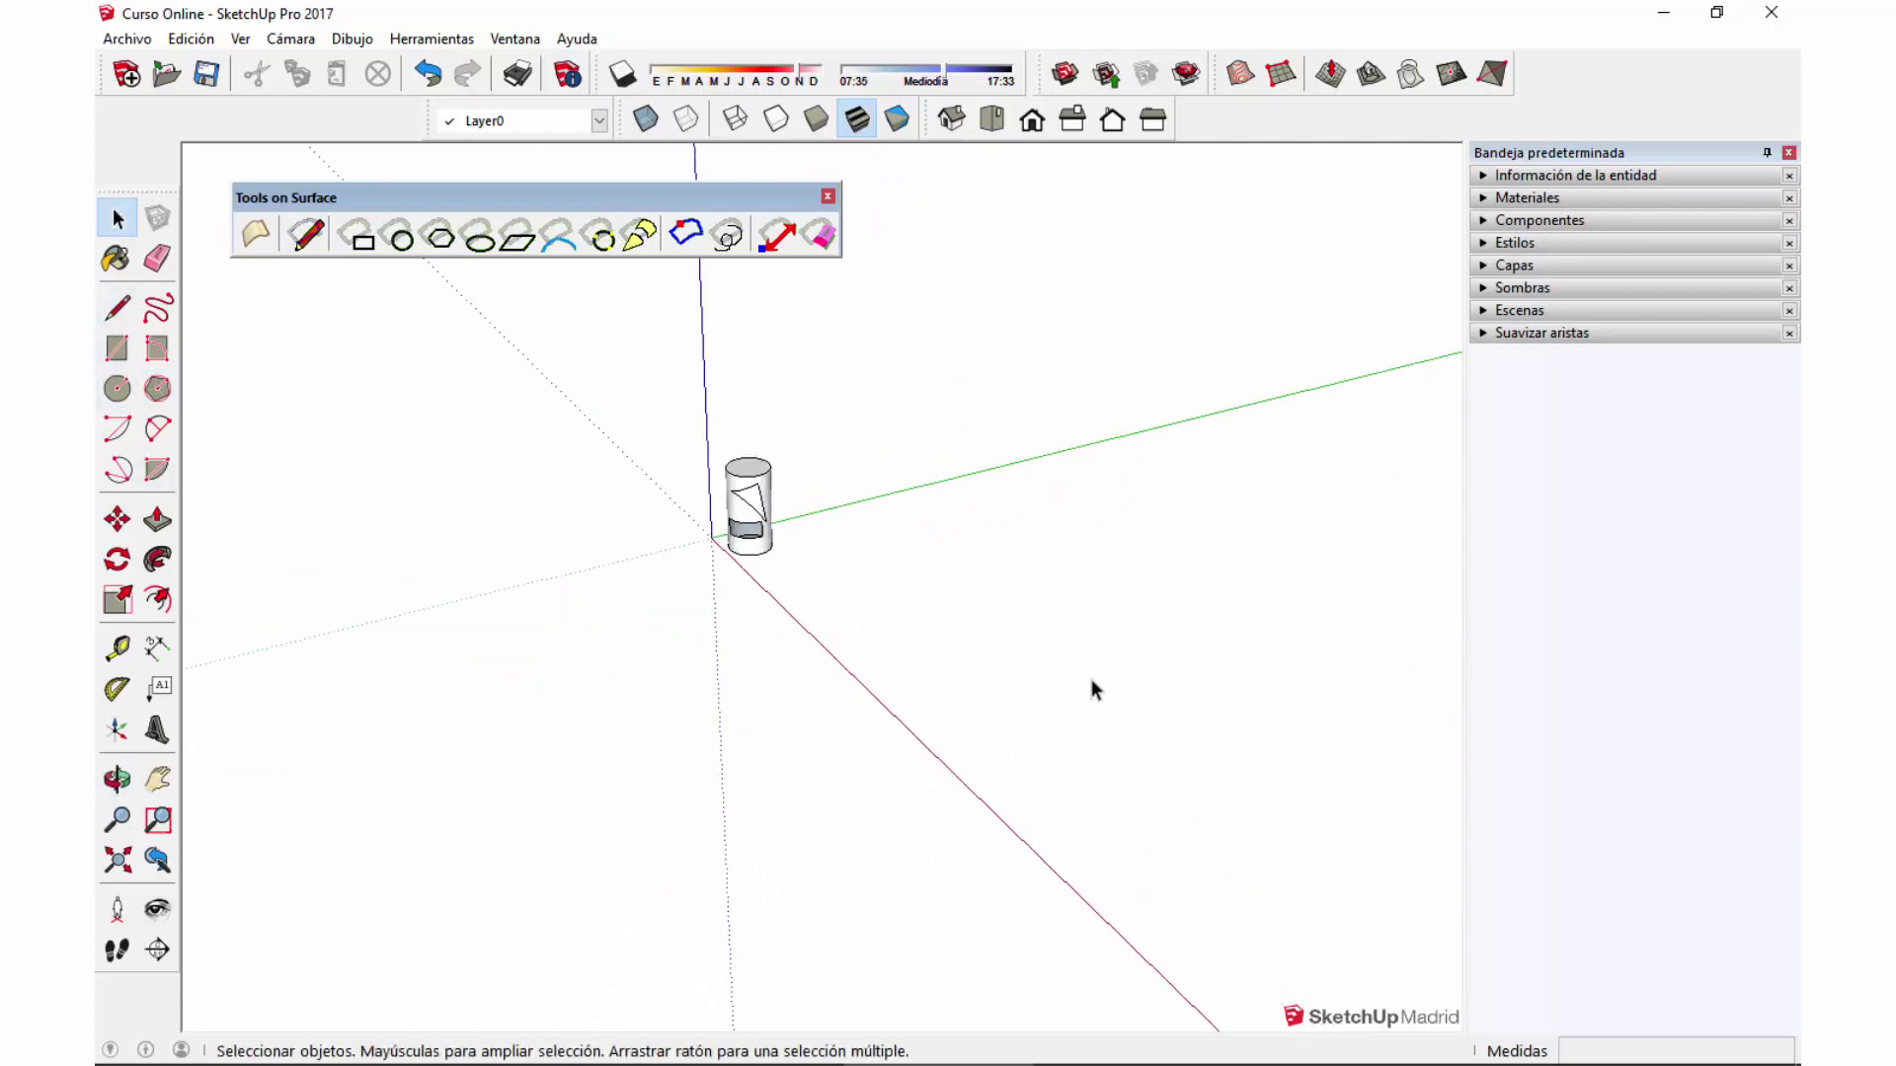
key(r)
click(921, 593)
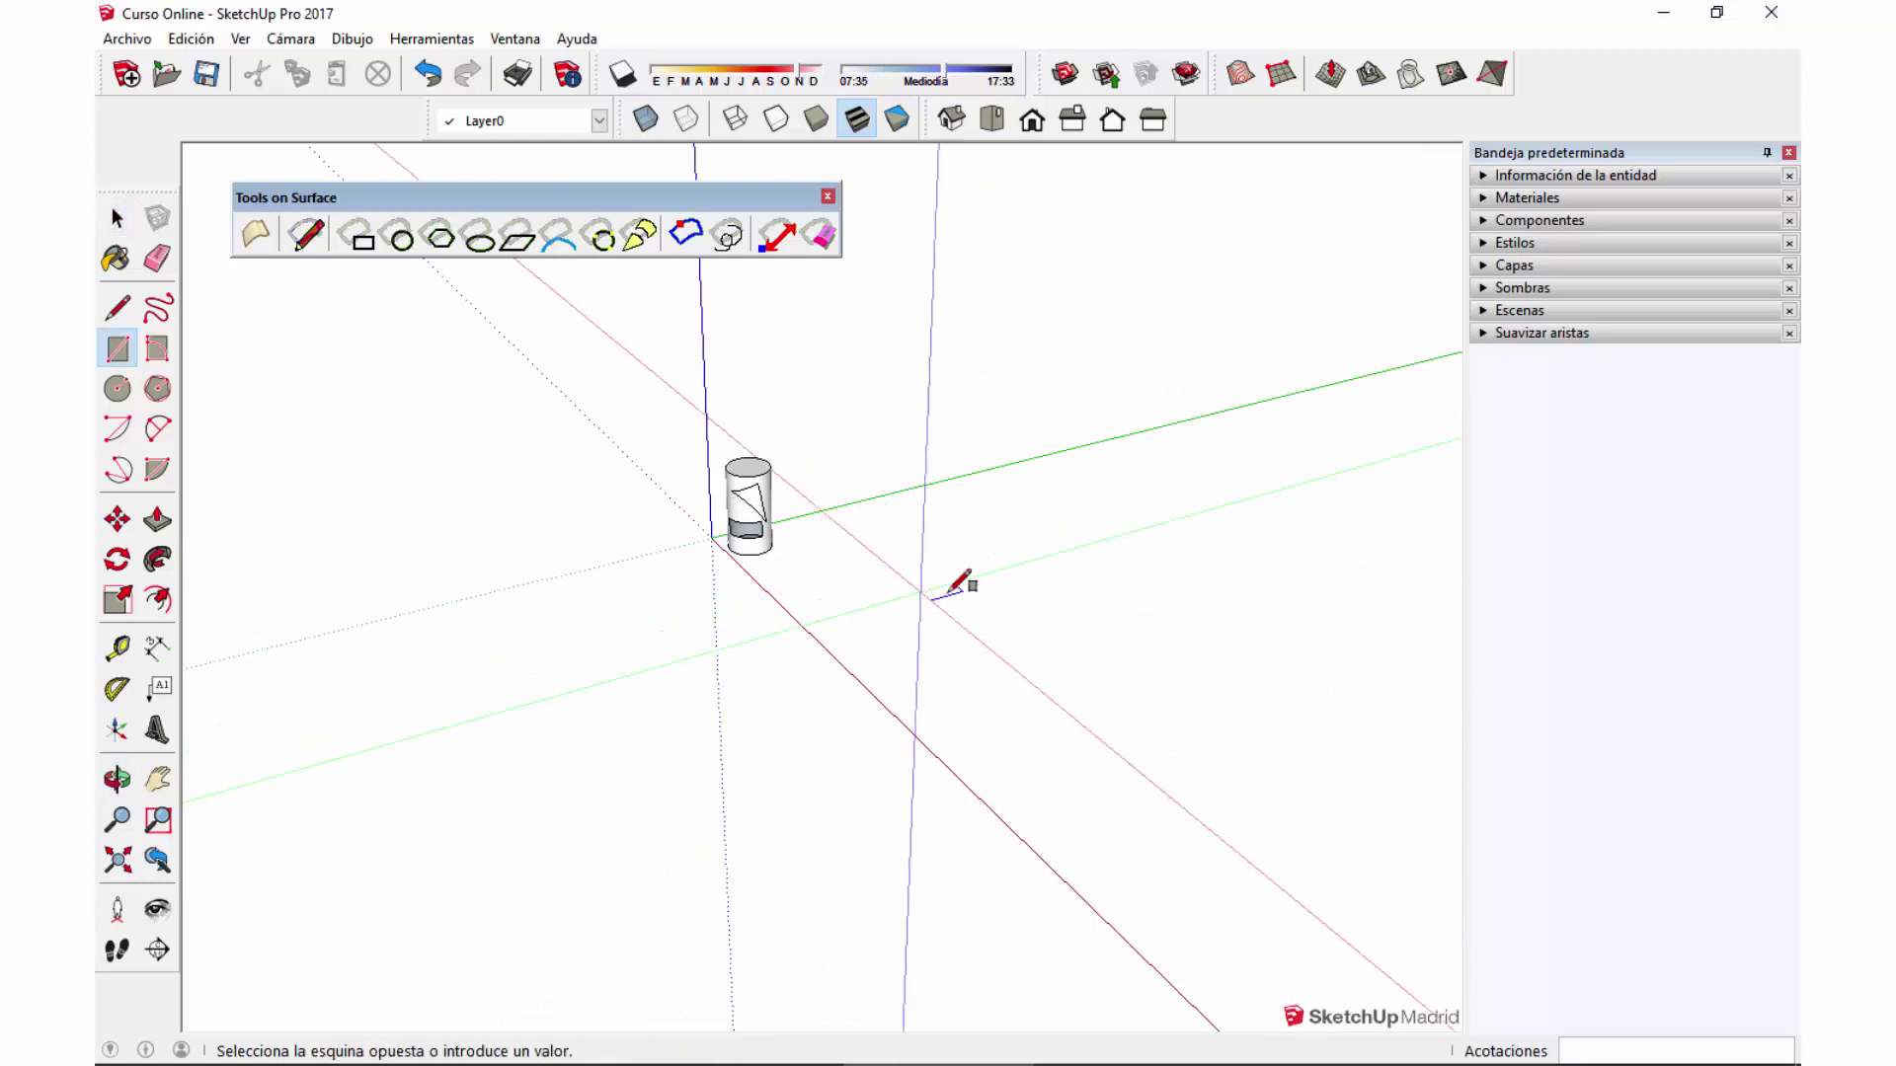
click(1313, 599)
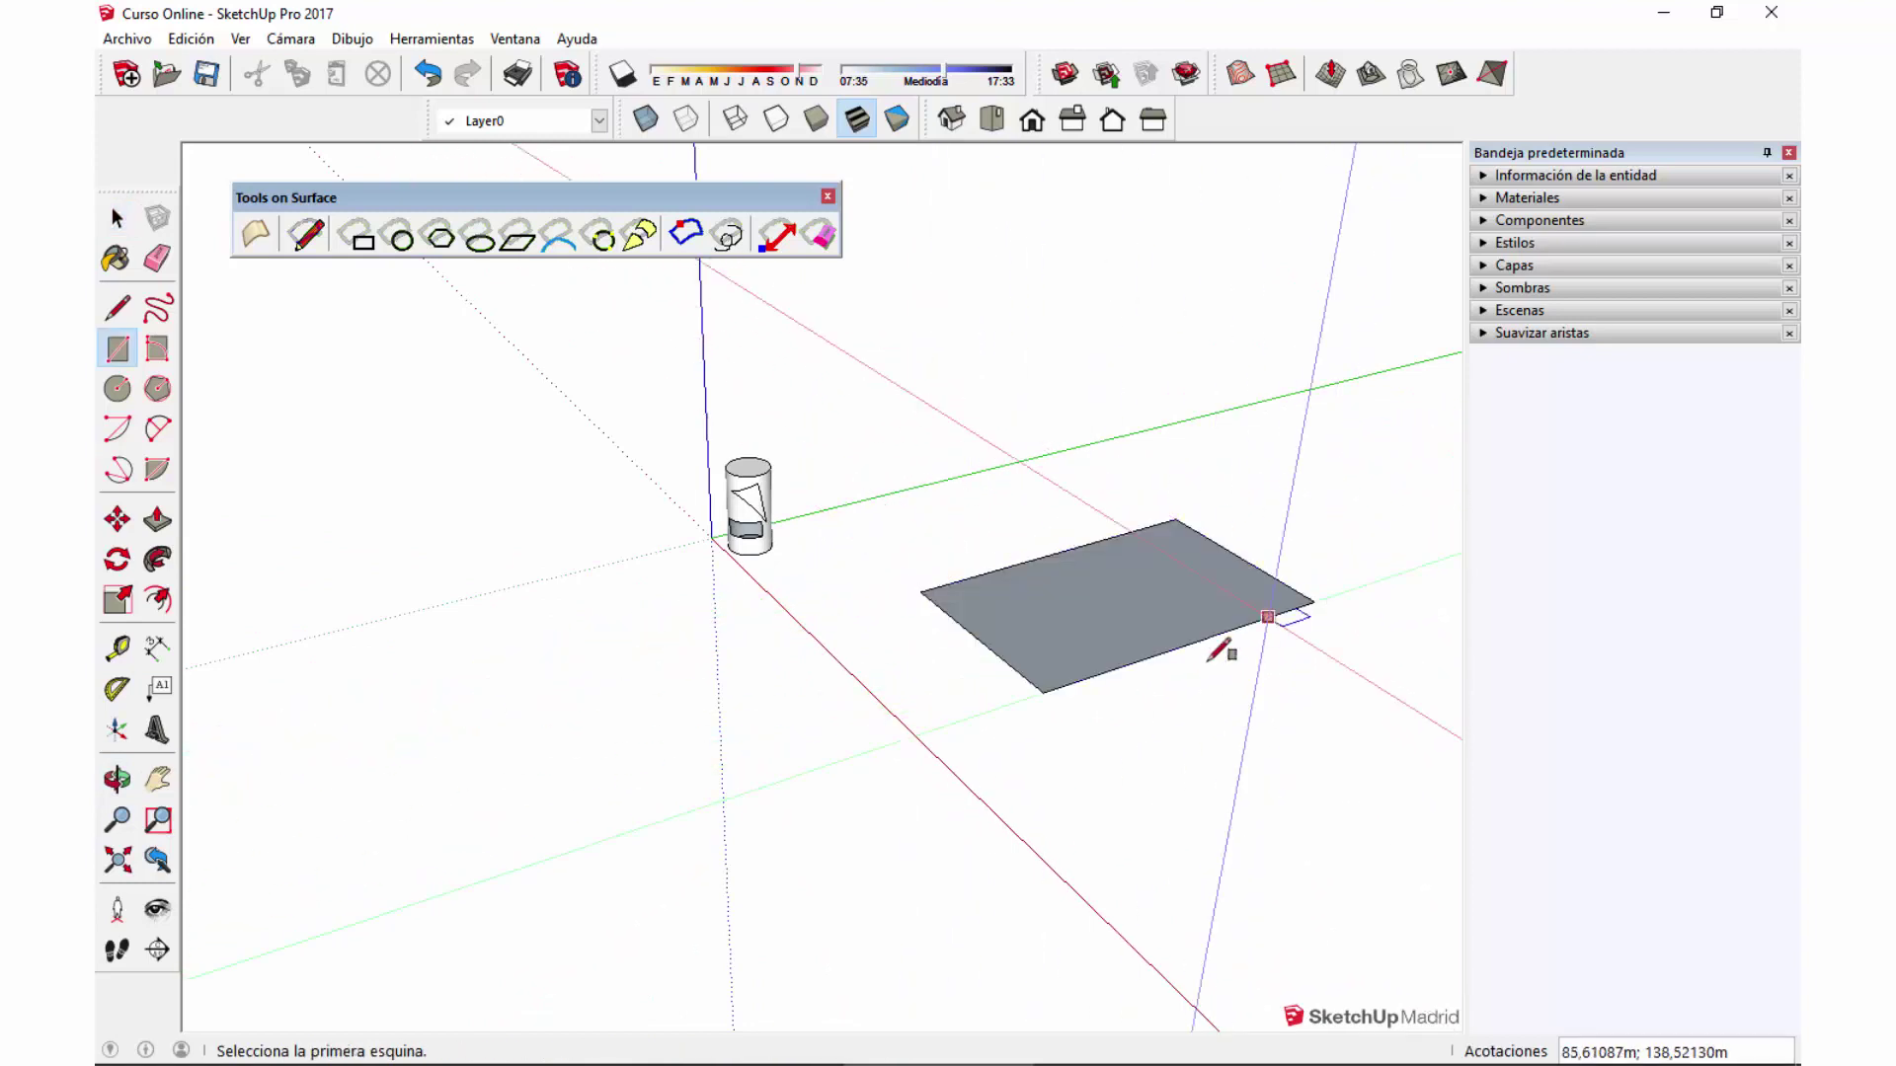
Pull the rectangle up into a flat box and push one side face outward.
key(p)
click(1135, 660)
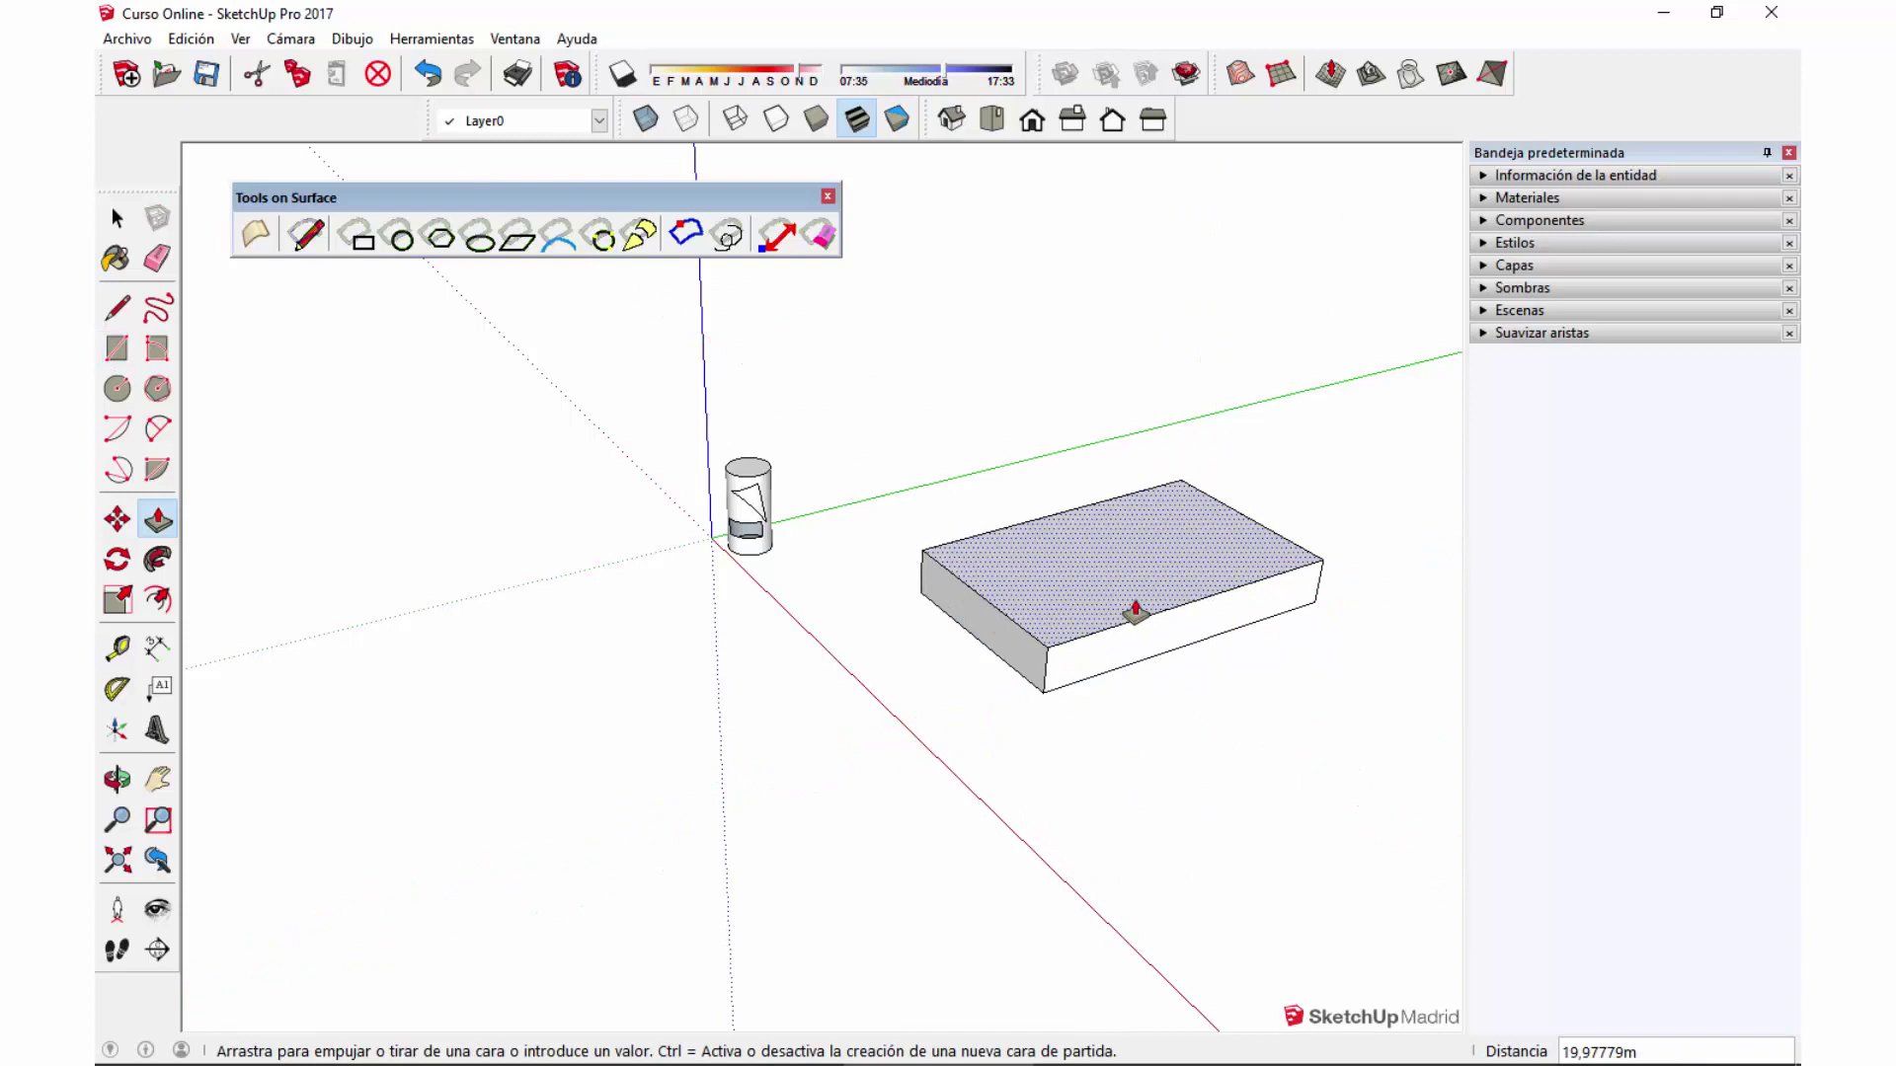
click(1129, 605)
click(1111, 656)
click(1166, 708)
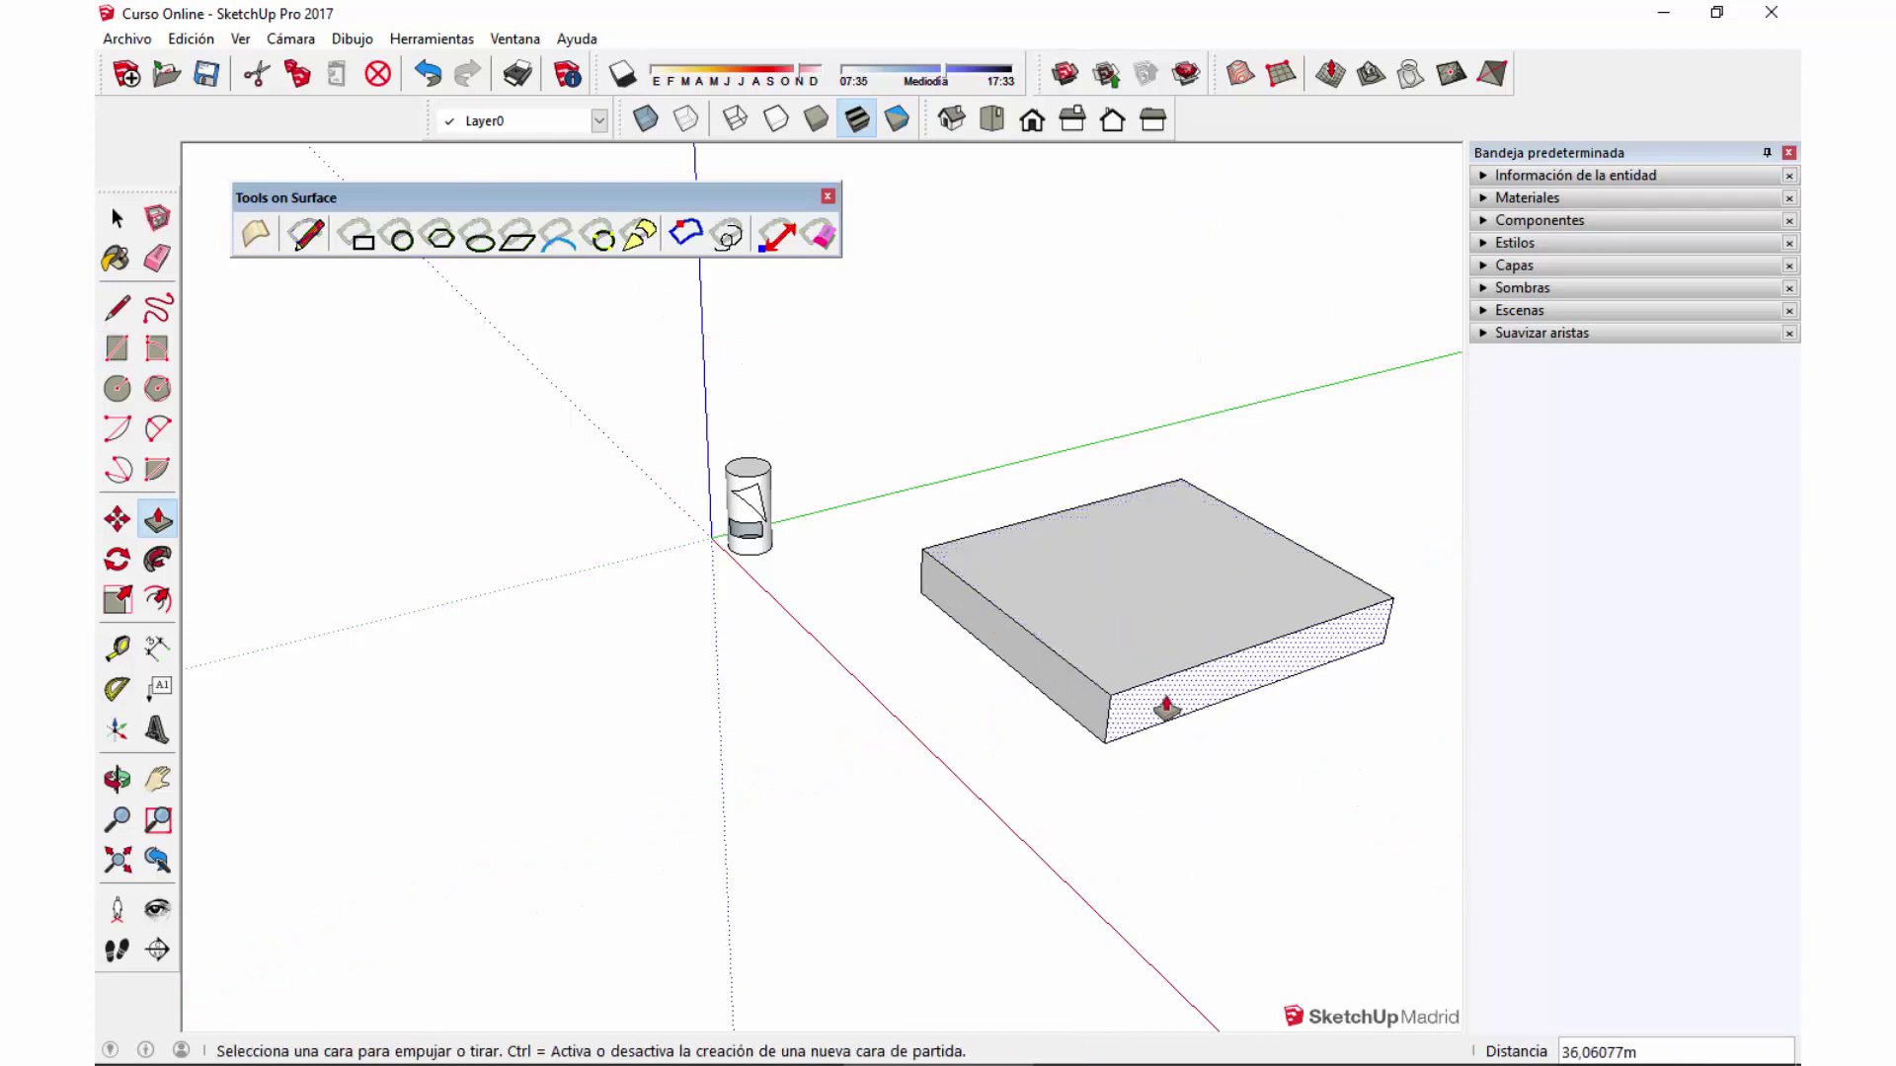
mouse_move(1166, 708)
middle_down()
mouse_move(1057, 648)
mouse_move(1257, 537)
middle_up()
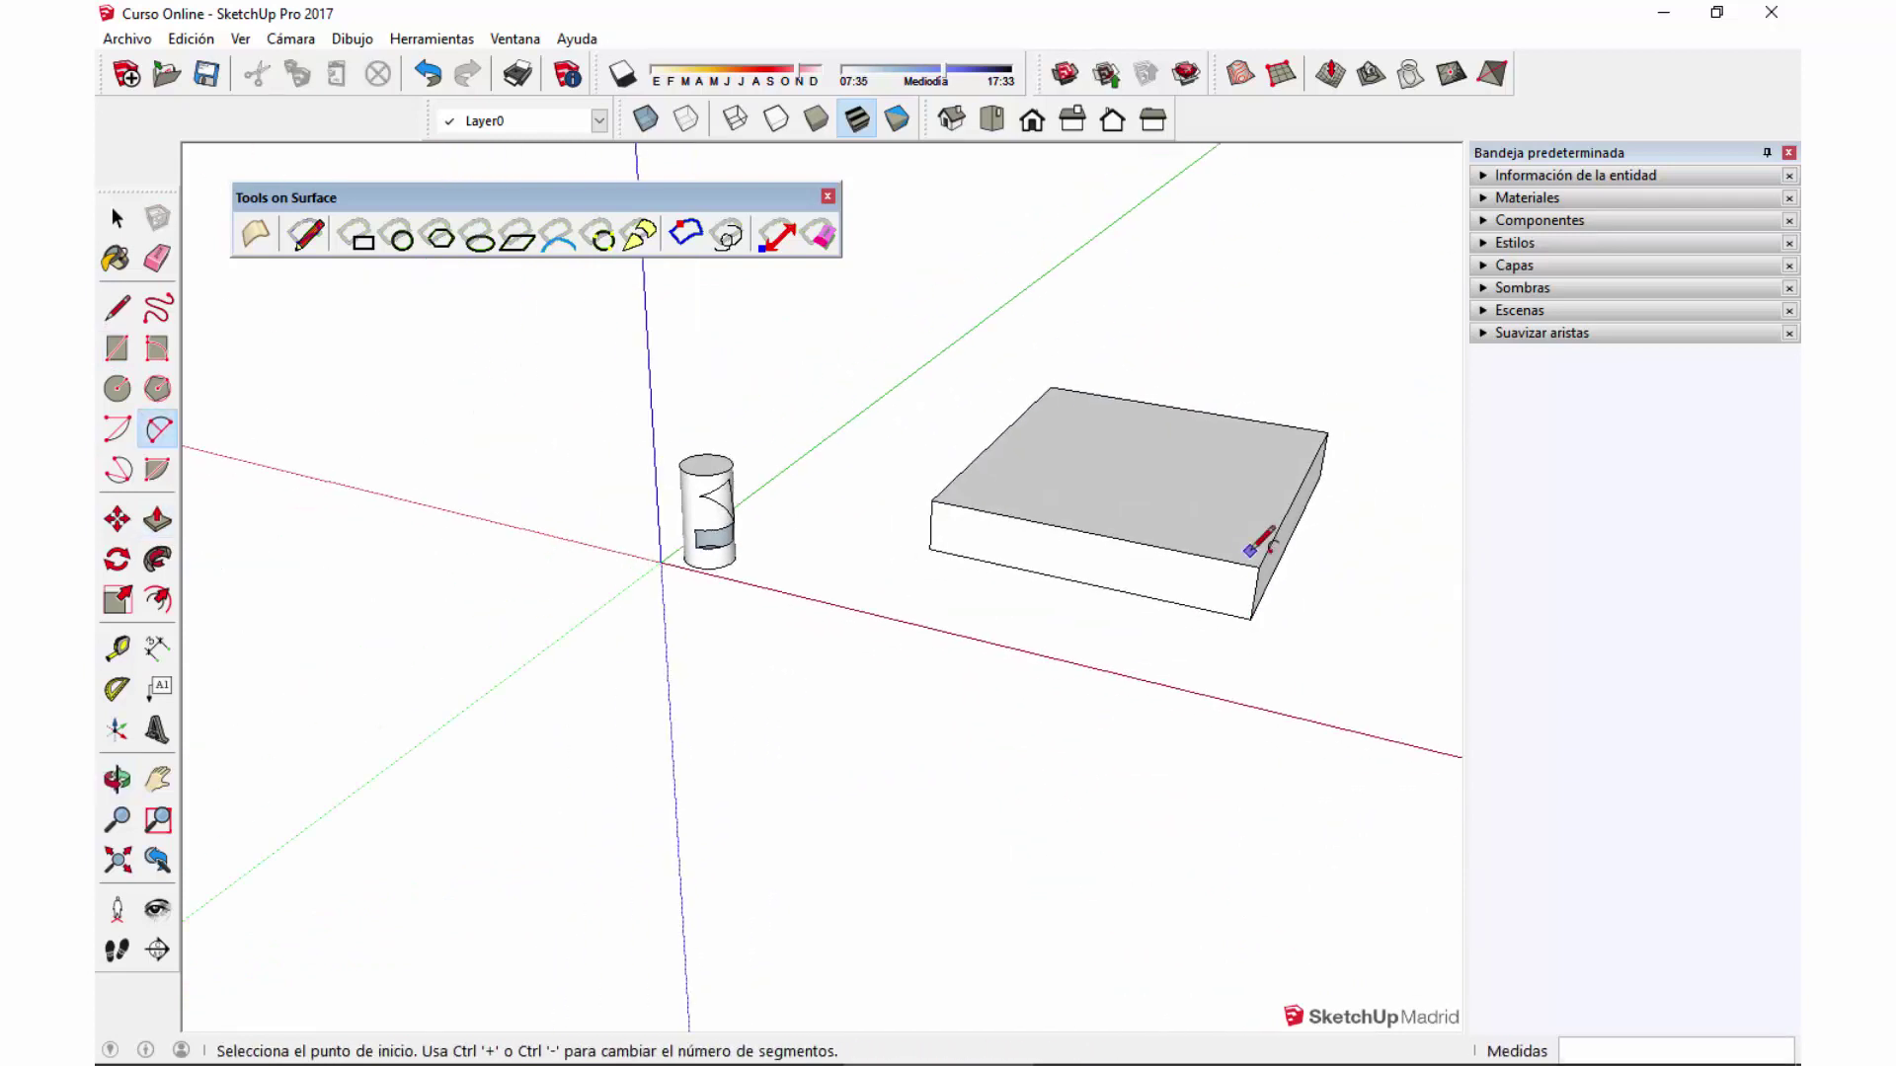
Draw an S-curve of two tangent arcs along the first side face of the box.
scroll(1022, 572, up, 5)
drag(1022, 573, 889, 553)
key(a)
click(445, 490)
click(796, 574)
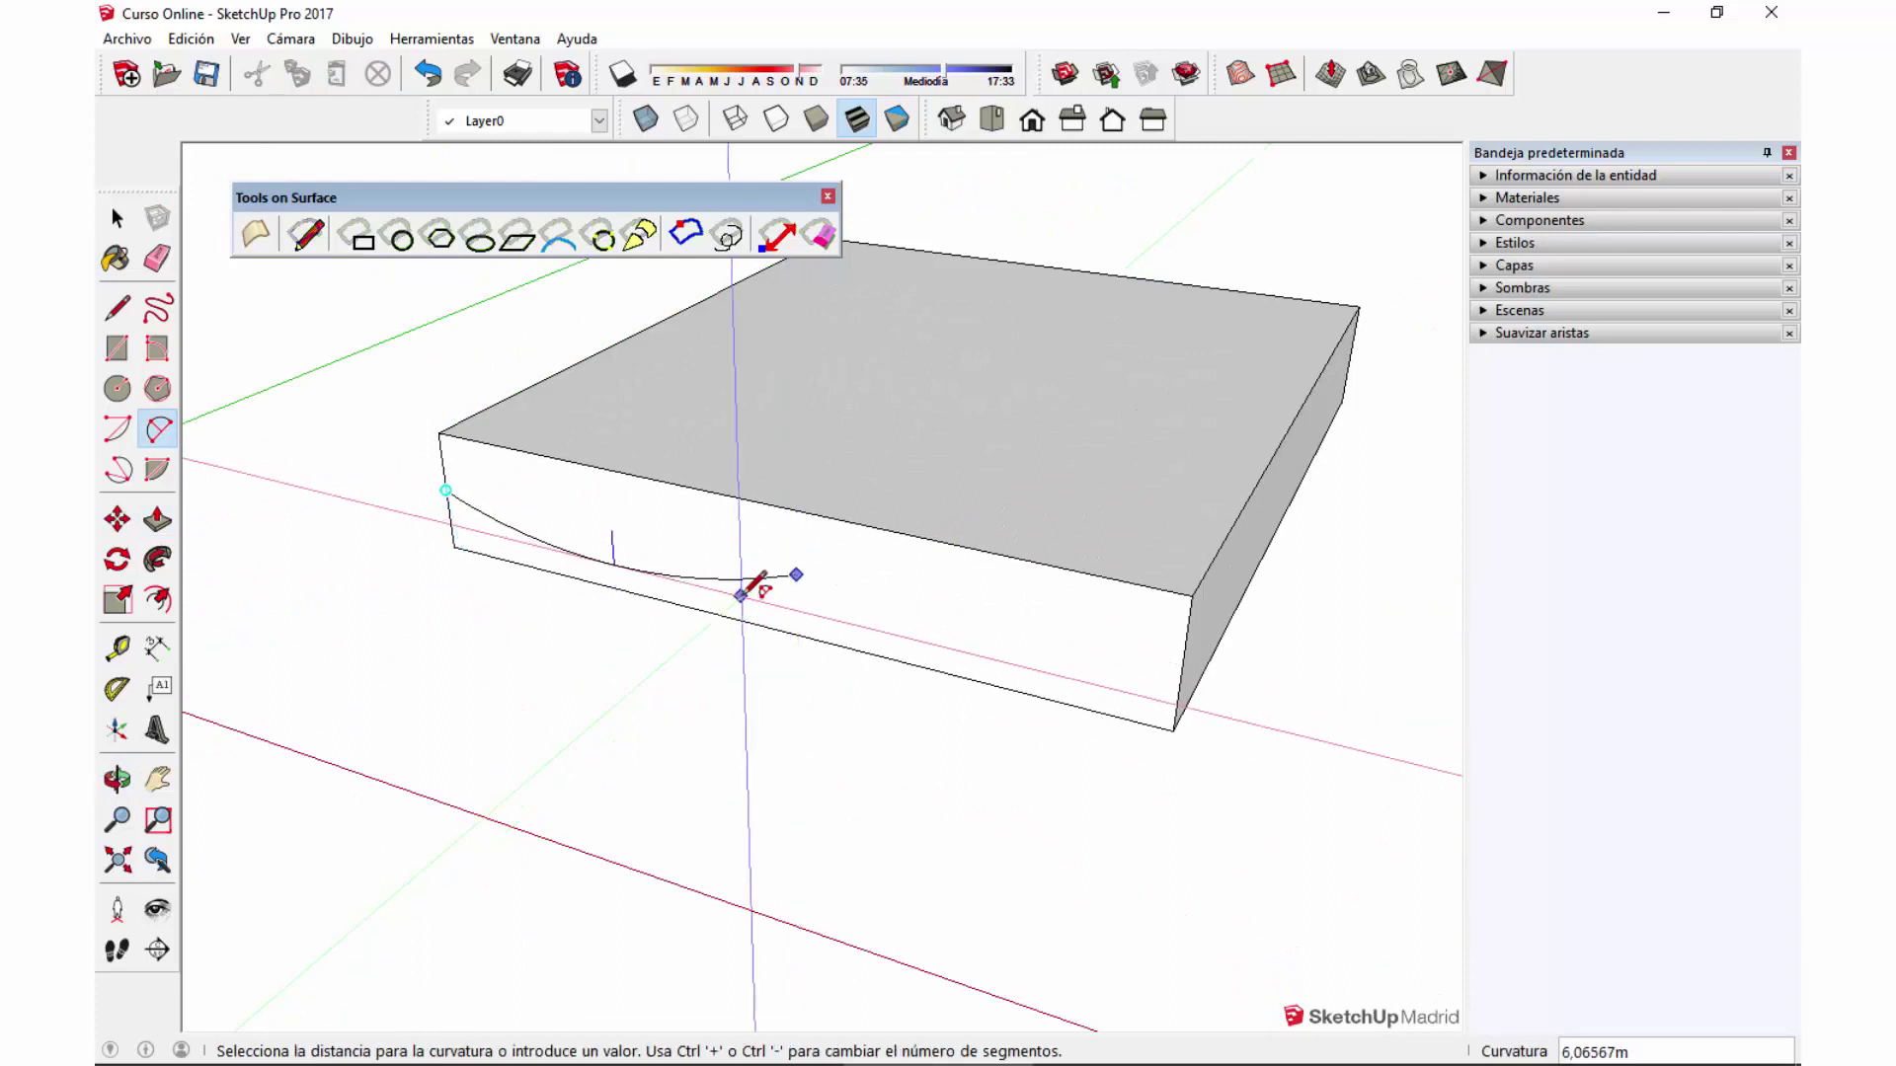
click(732, 598)
click(796, 575)
click(1164, 592)
Continue the wavy line with more tangent arcs across the adjoining side face.
middle_drag(1177, 626, 911, 642)
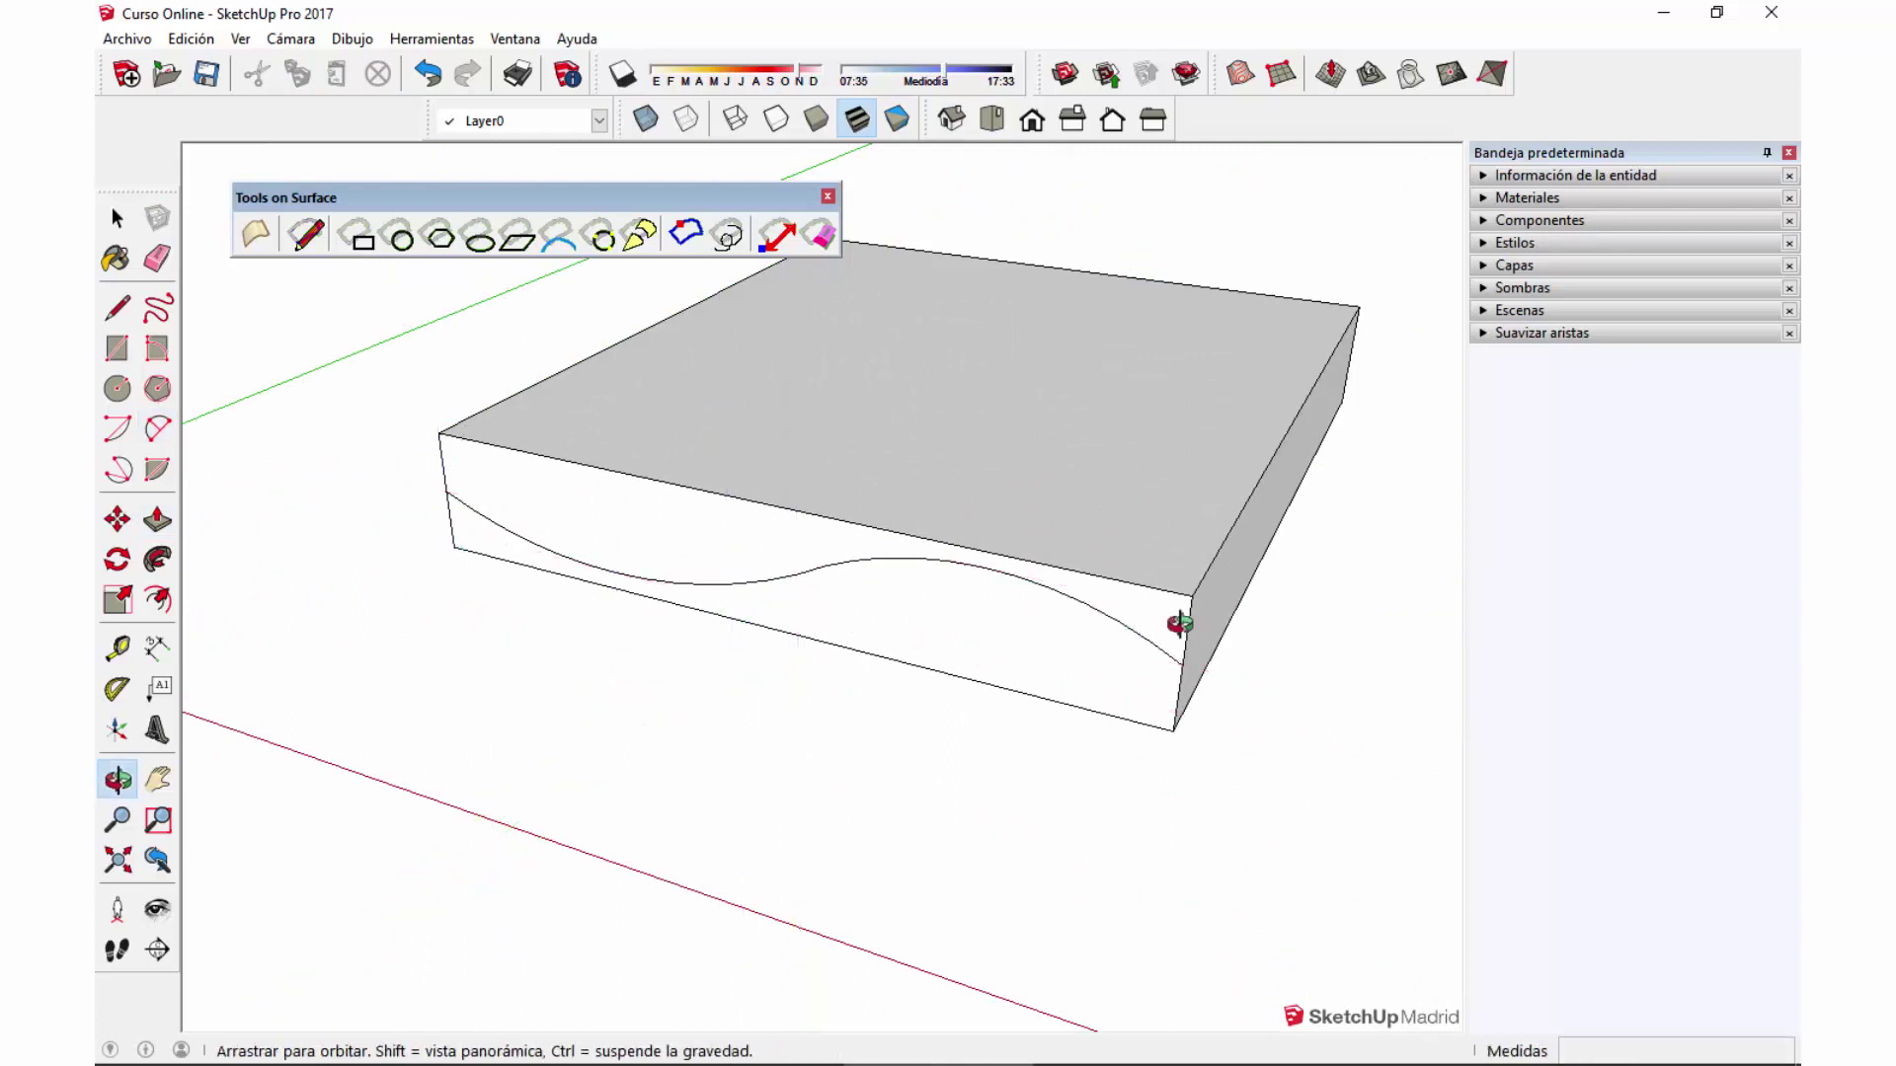
click(910, 691)
click(1177, 623)
click(1037, 688)
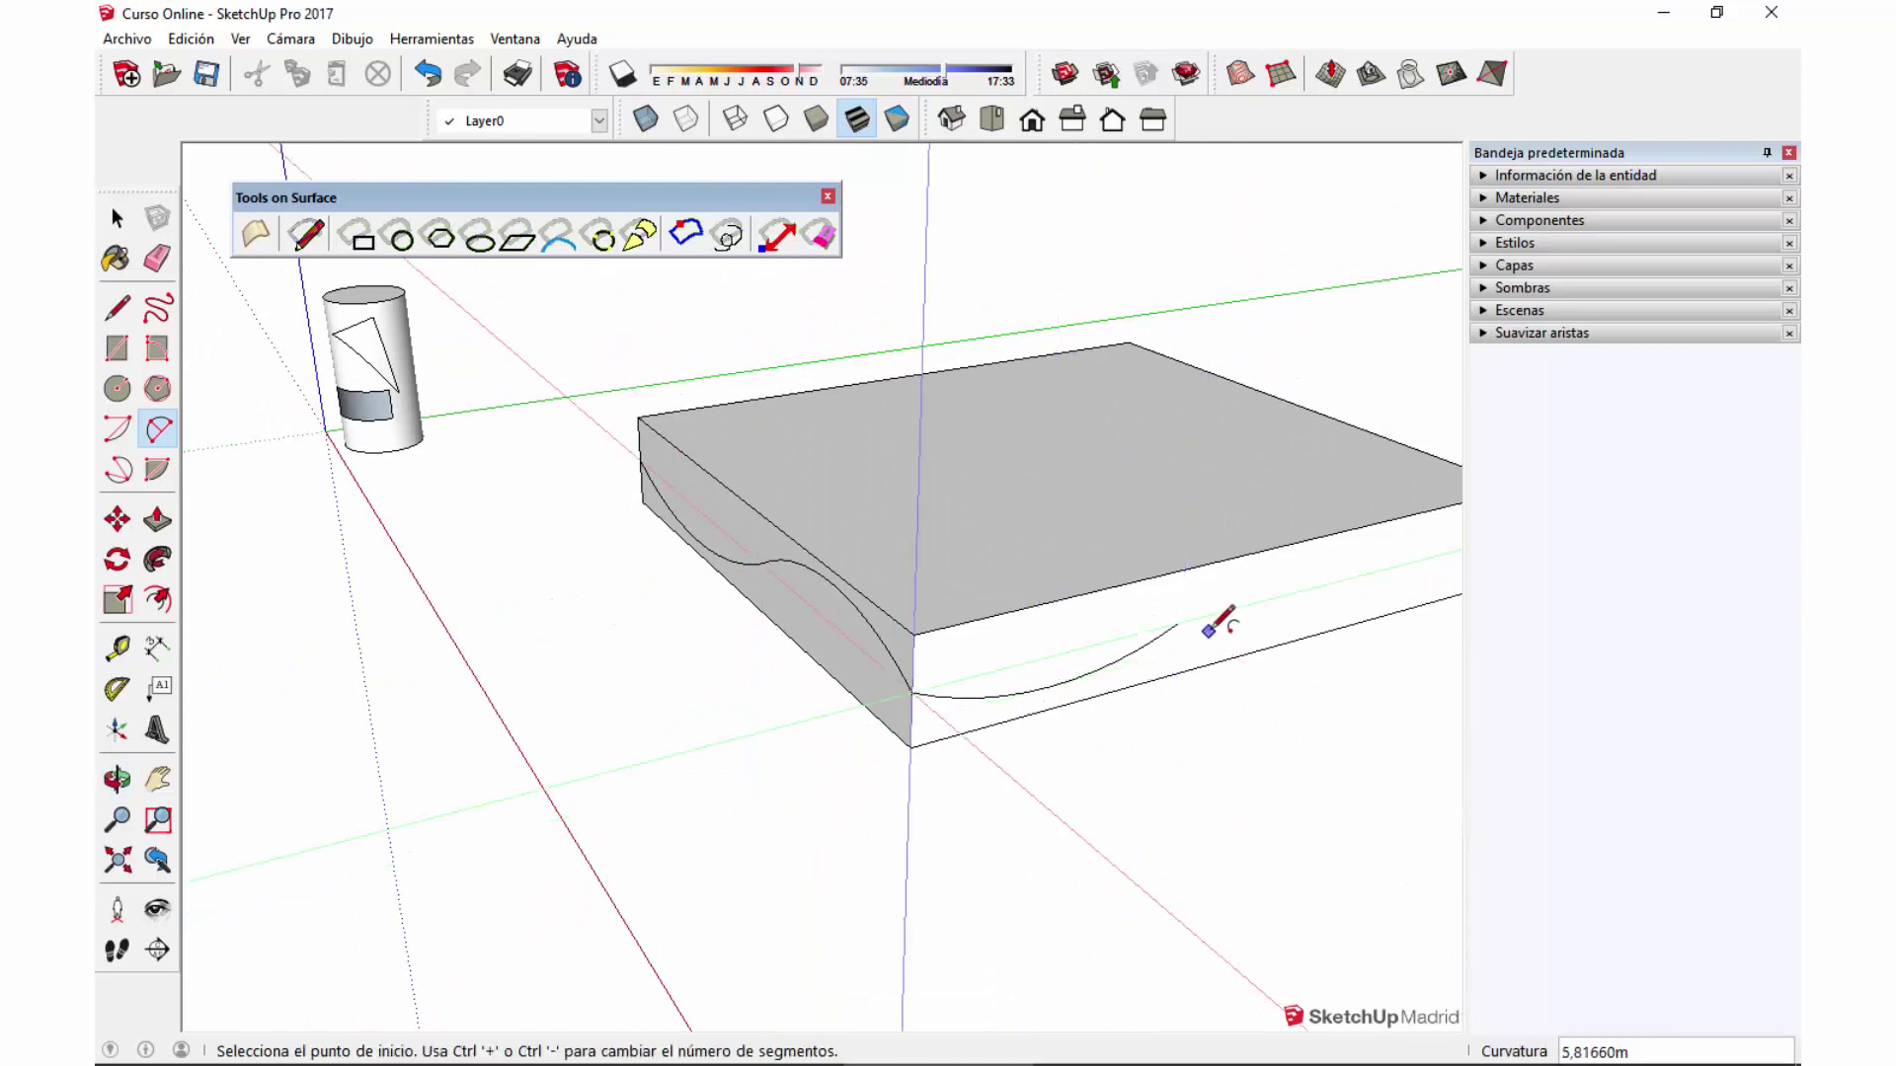
mouse_move(1185, 608)
middle_down()
mouse_move(860, 605)
mouse_move(716, 647)
middle_up()
click(716, 647)
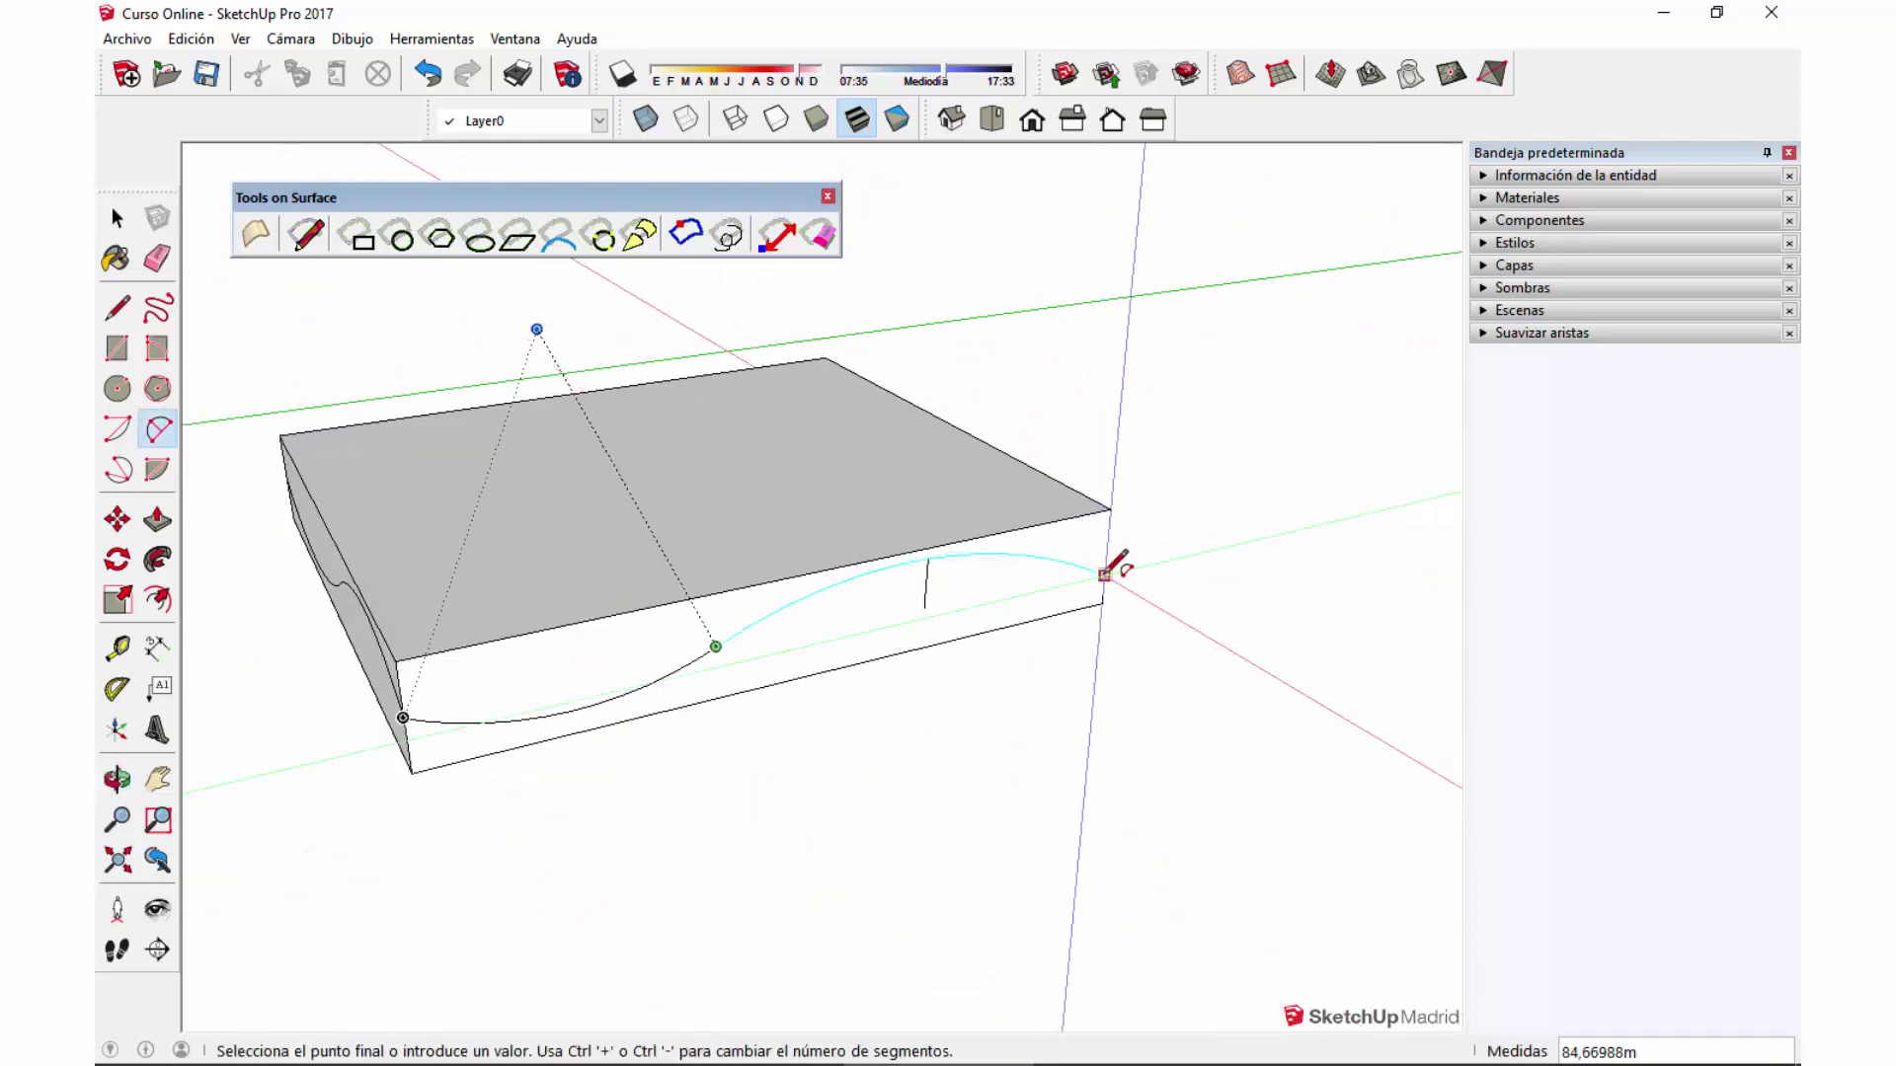
double_click(1104, 575)
key(space)
middle_drag(1104, 574, 724, 685)
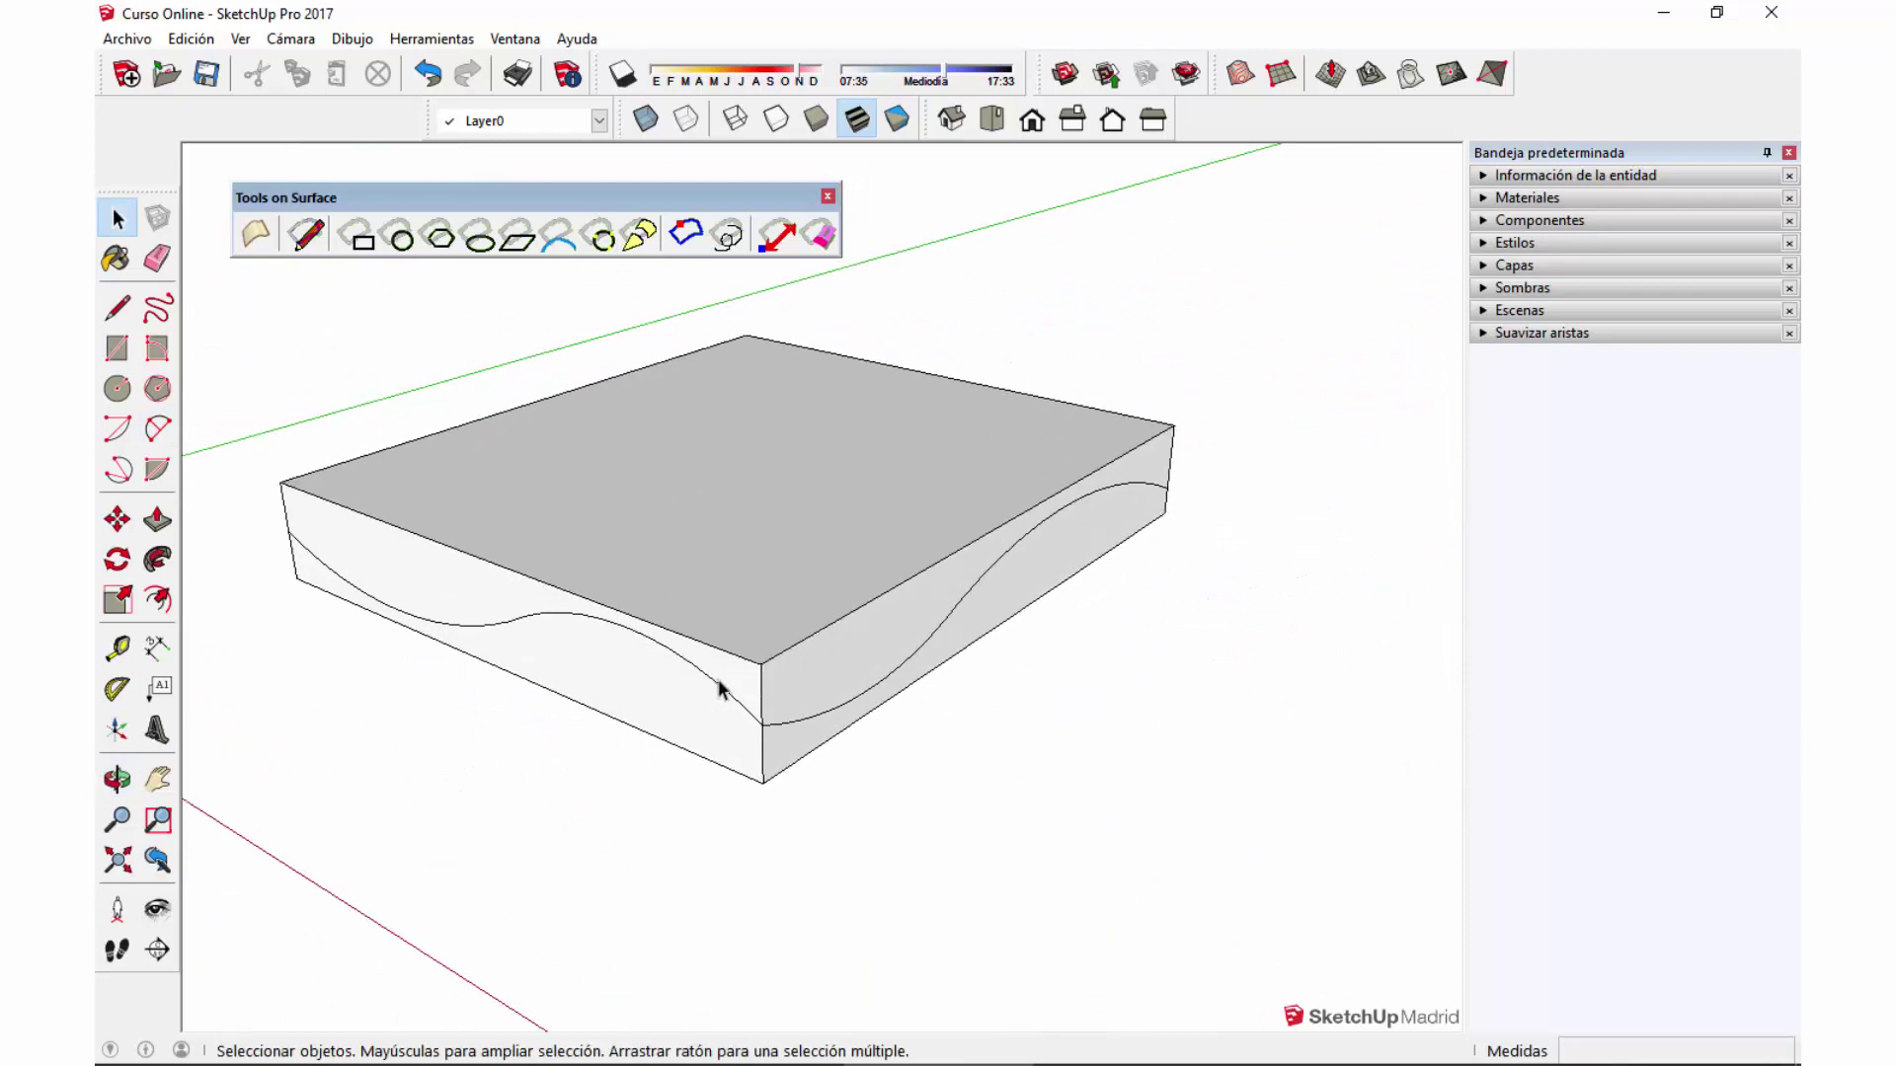
Copy the front arc just above the original to form a narrow band.
click(688, 685)
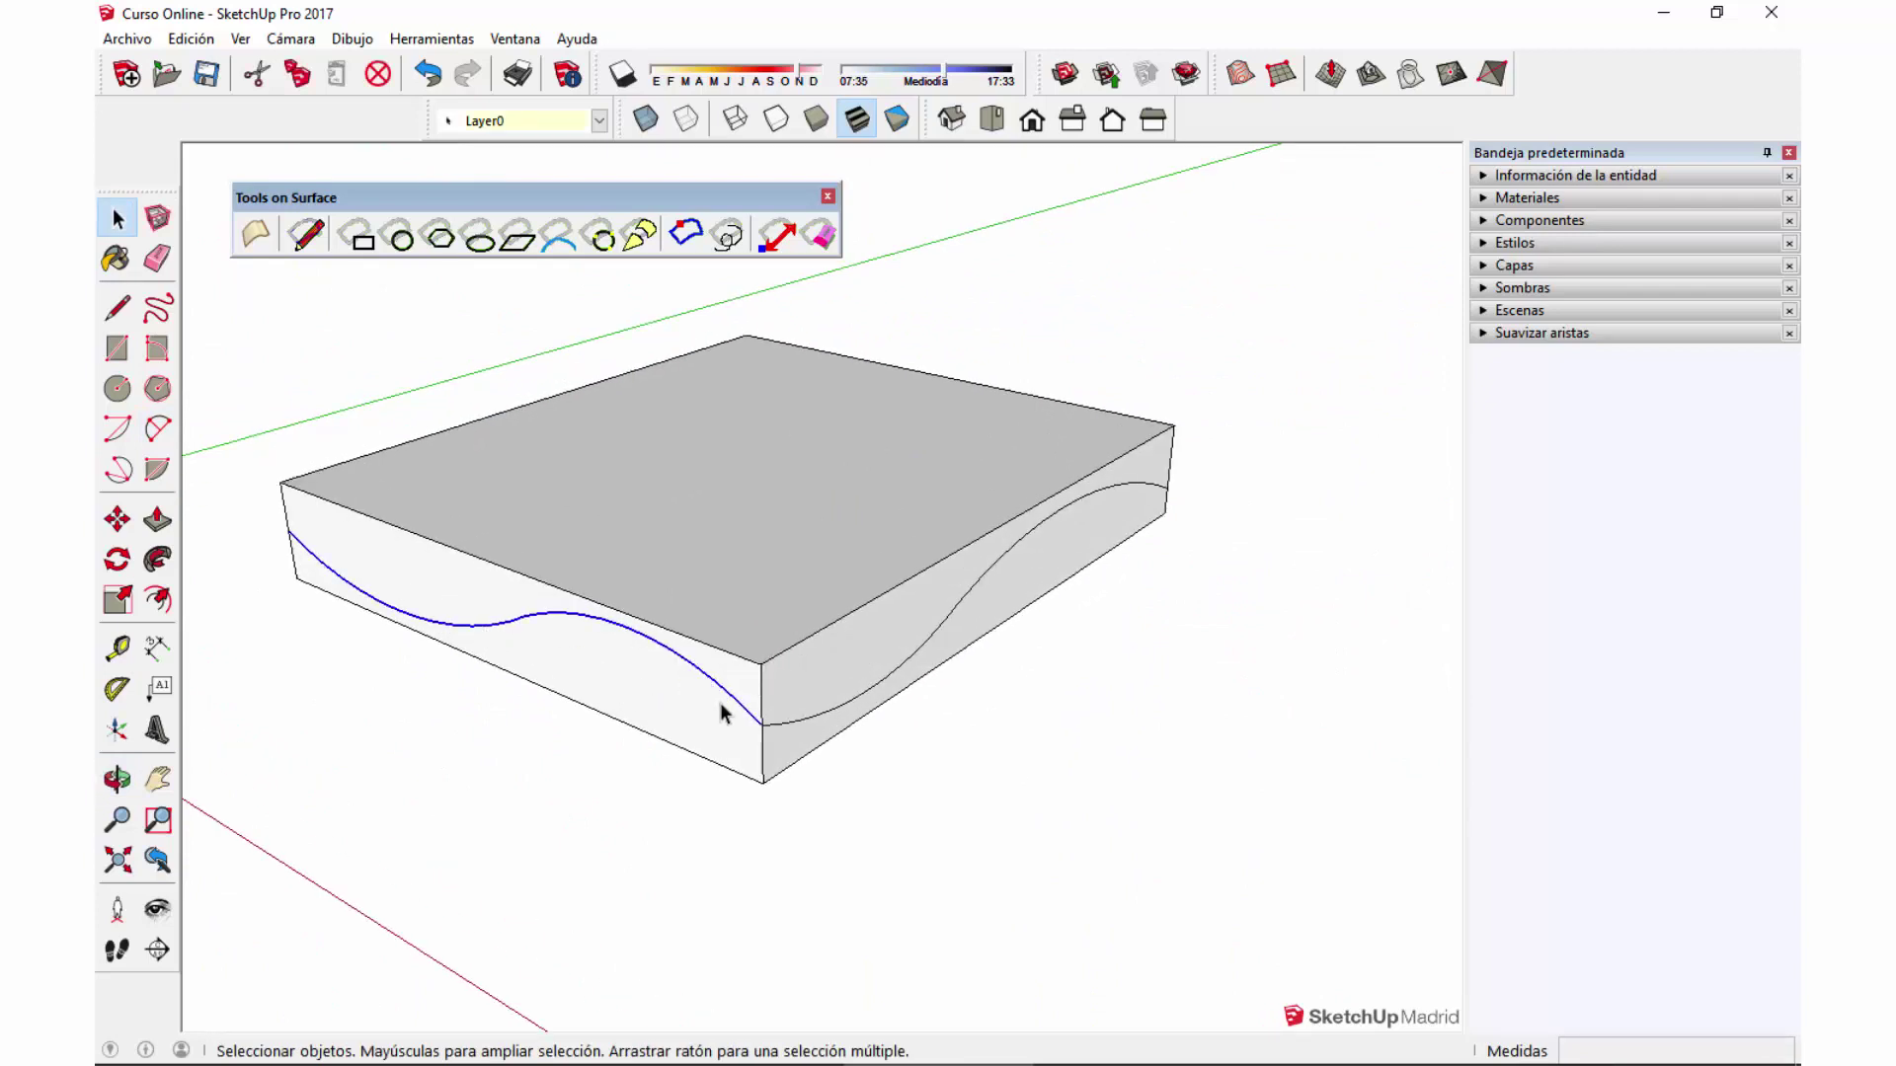
key(m)
scroll(783, 735, up, 3)
scroll(751, 721, up, 3)
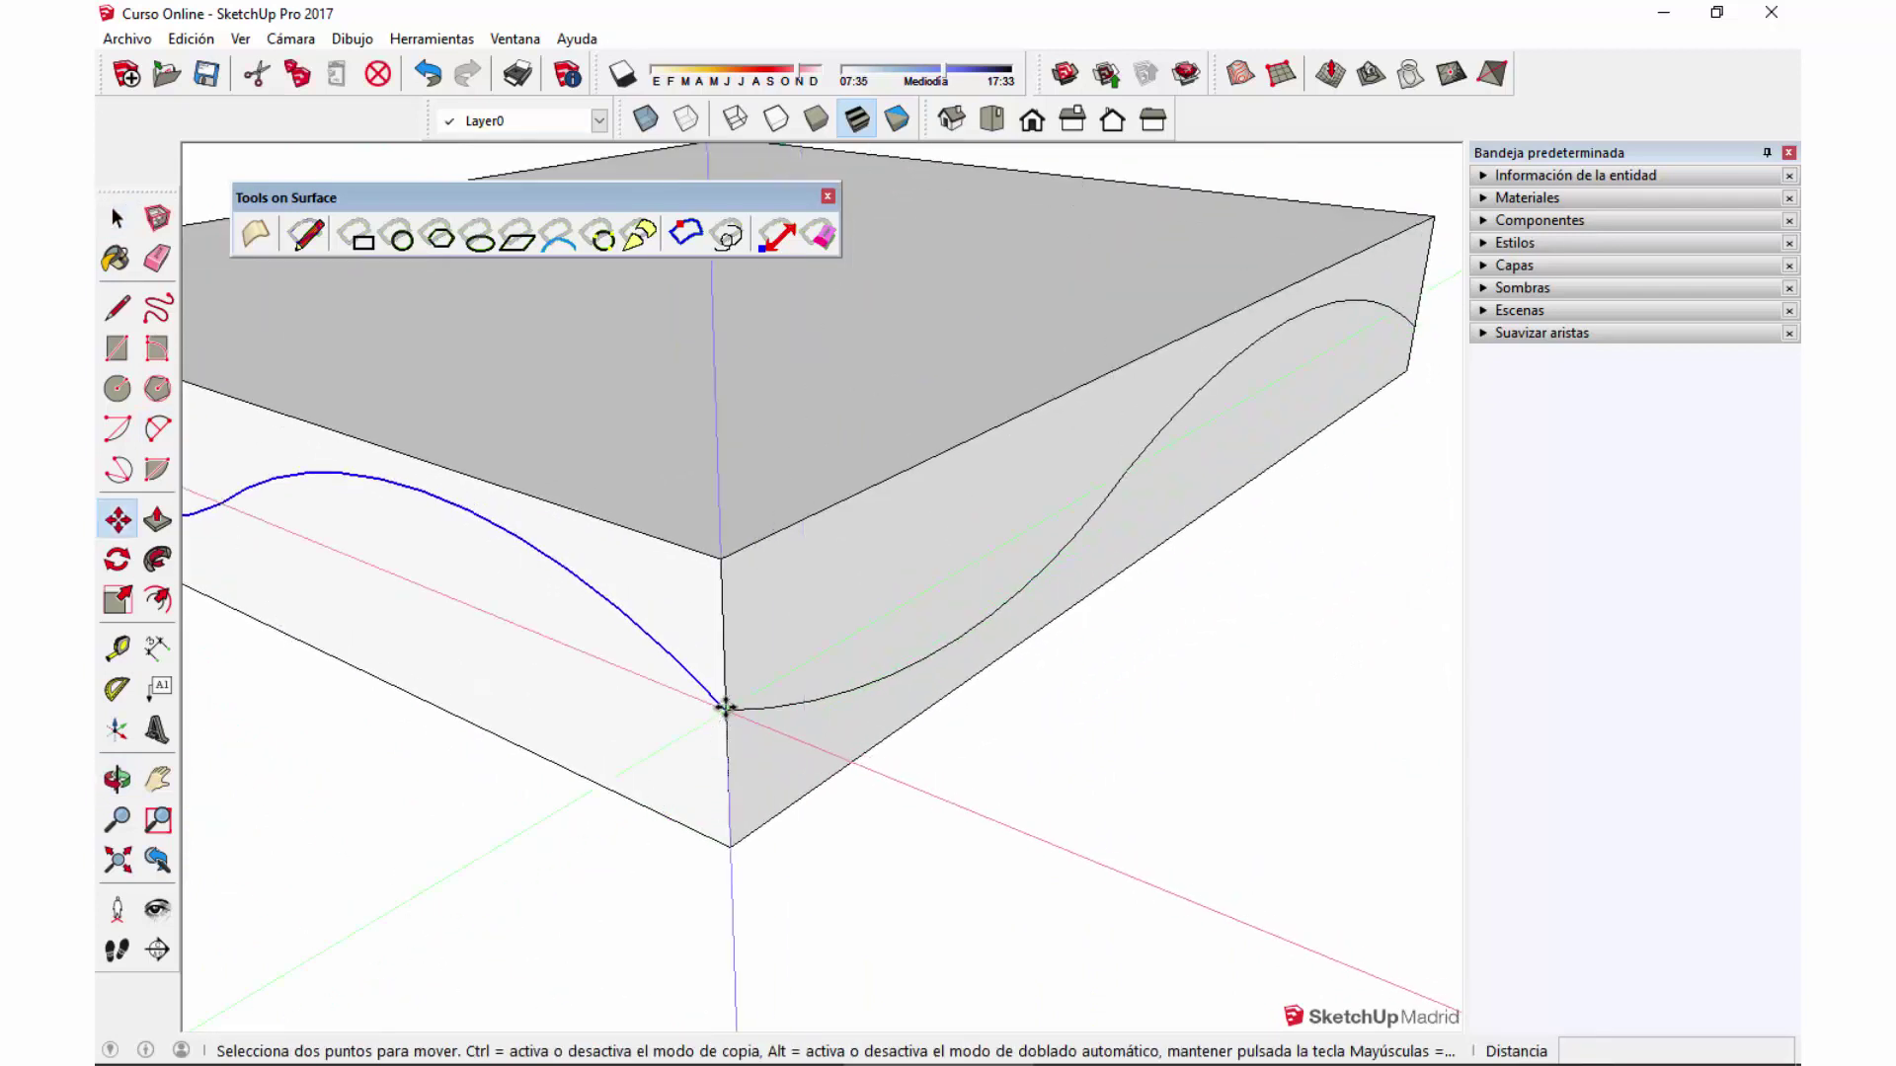
click(728, 707)
key(ctrl)
click(726, 689)
key(space)
scroll(713, 696, down, 3)
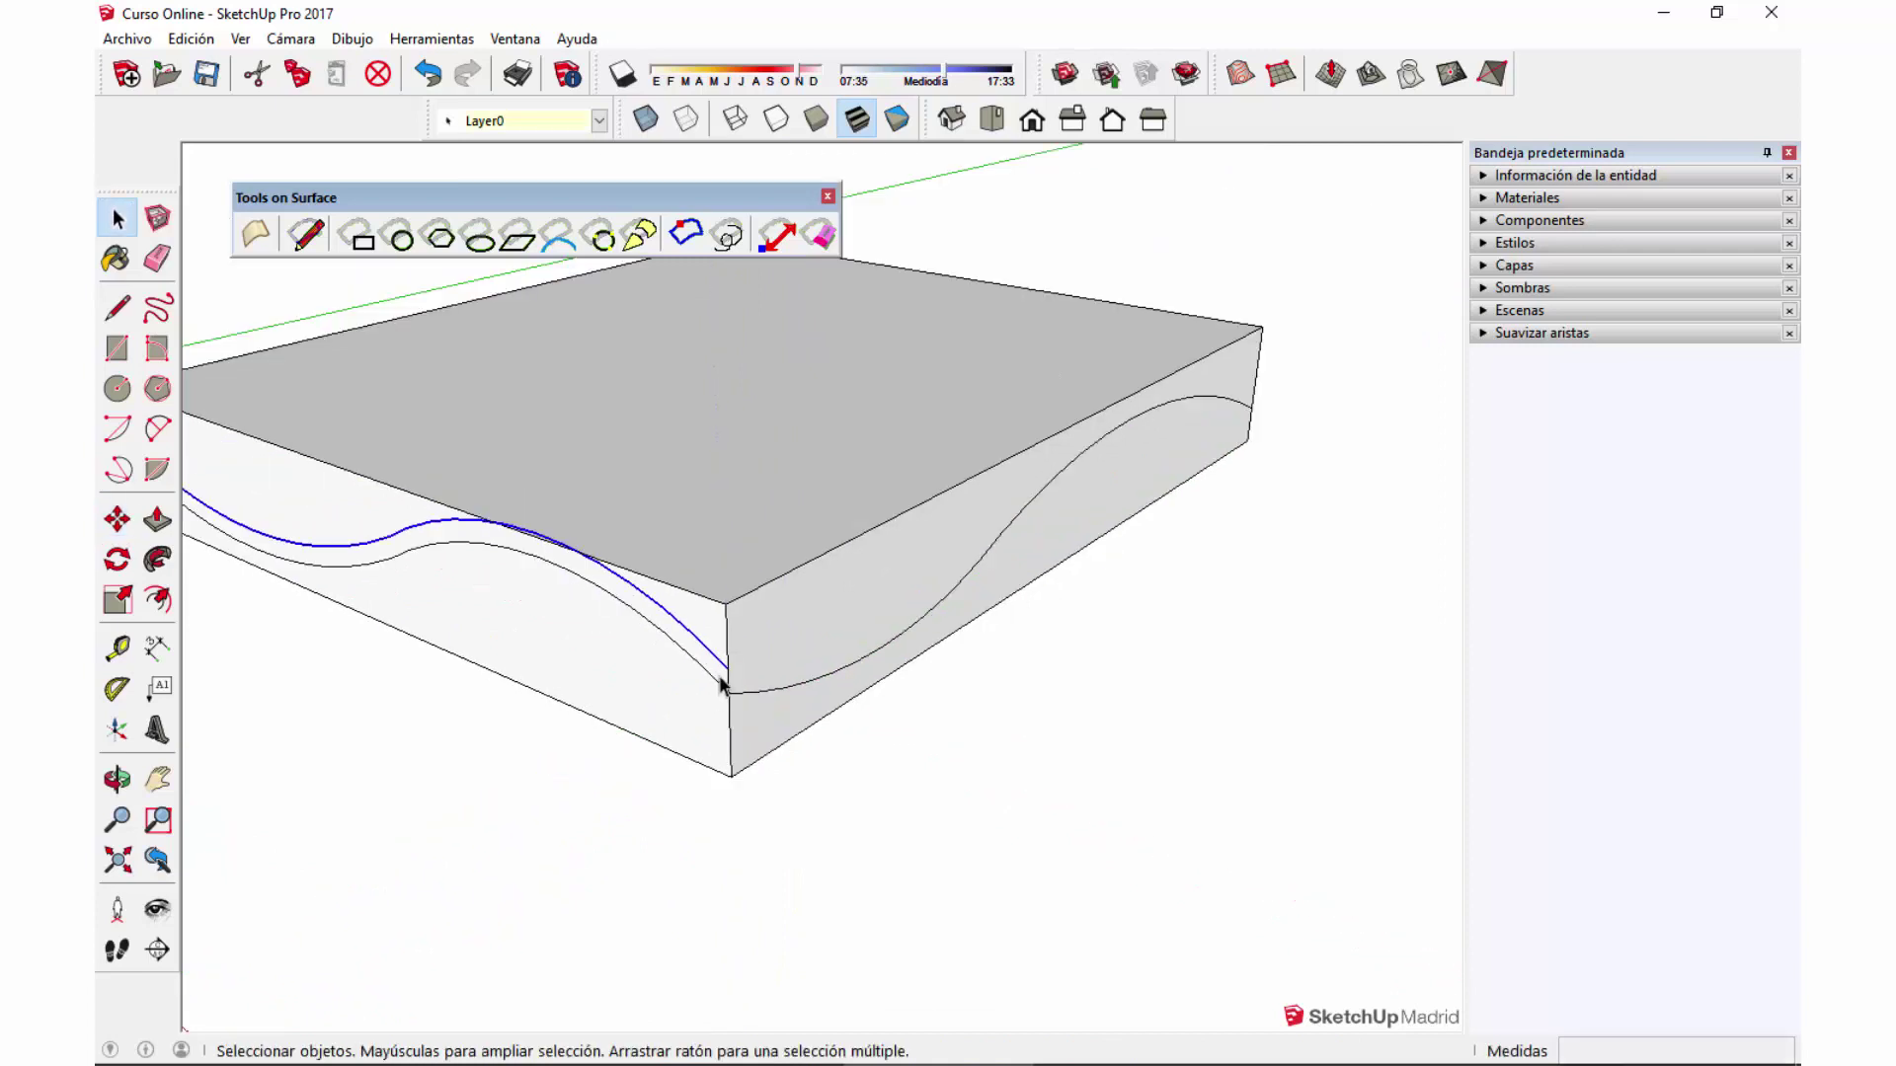
Move the strip between the two arcs away from the box and select the long wavy curve.
triple_click(722, 683)
click(725, 684)
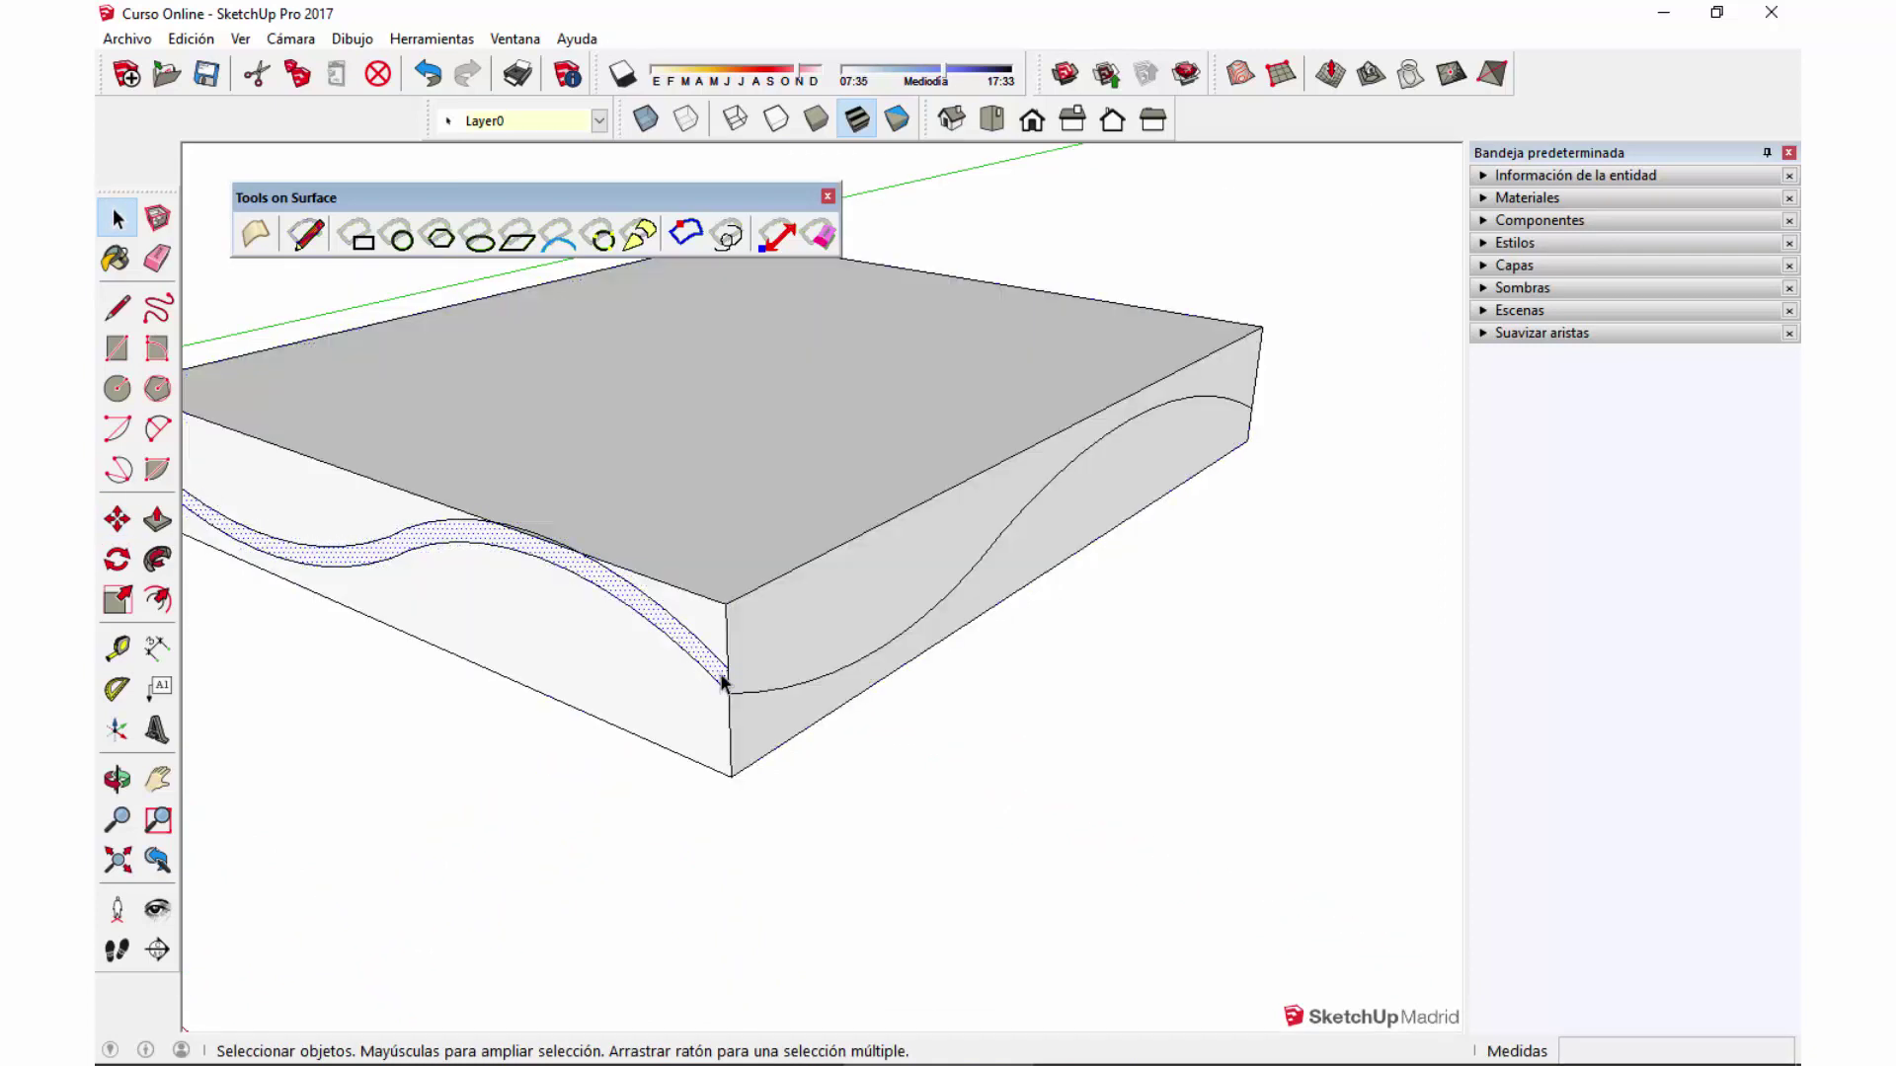
scroll(1125, 530, down, 2)
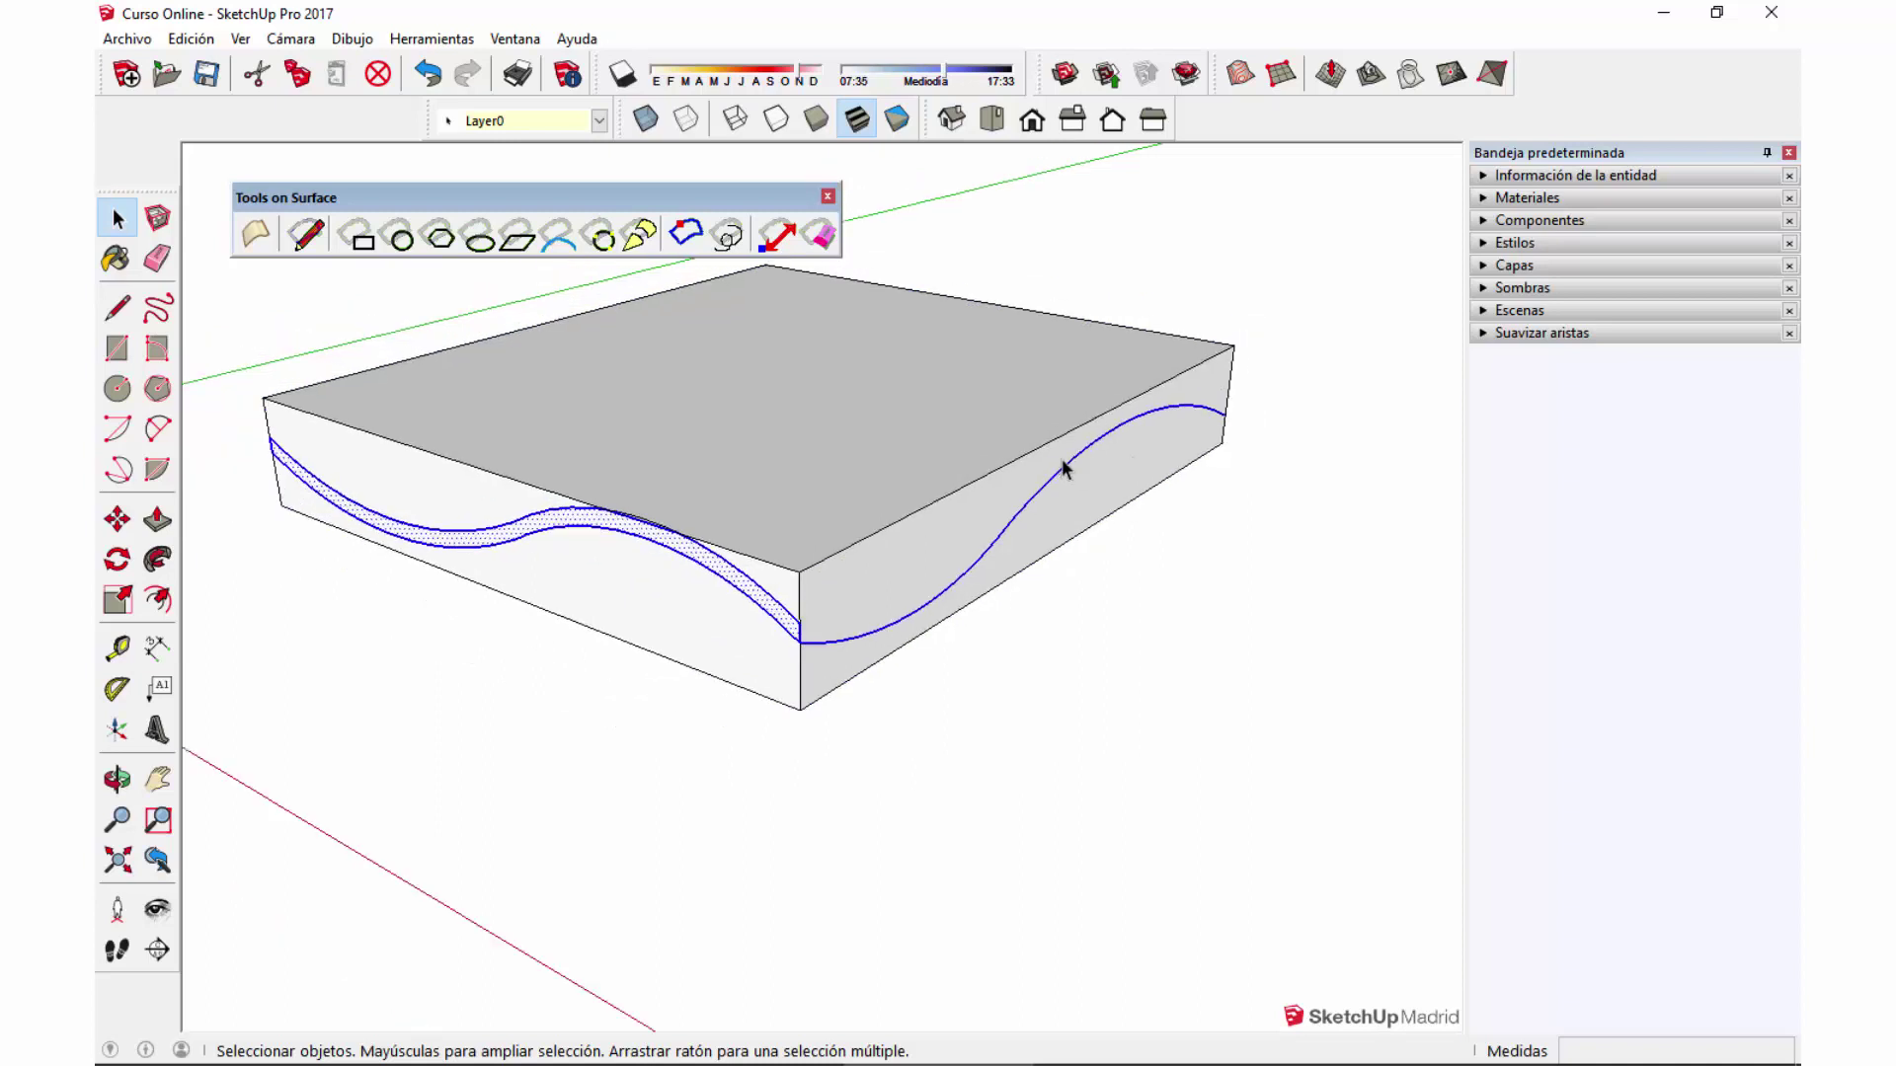
scroll(1057, 465, down, 4)
middle_drag(829, 453, 829, 605)
key(m)
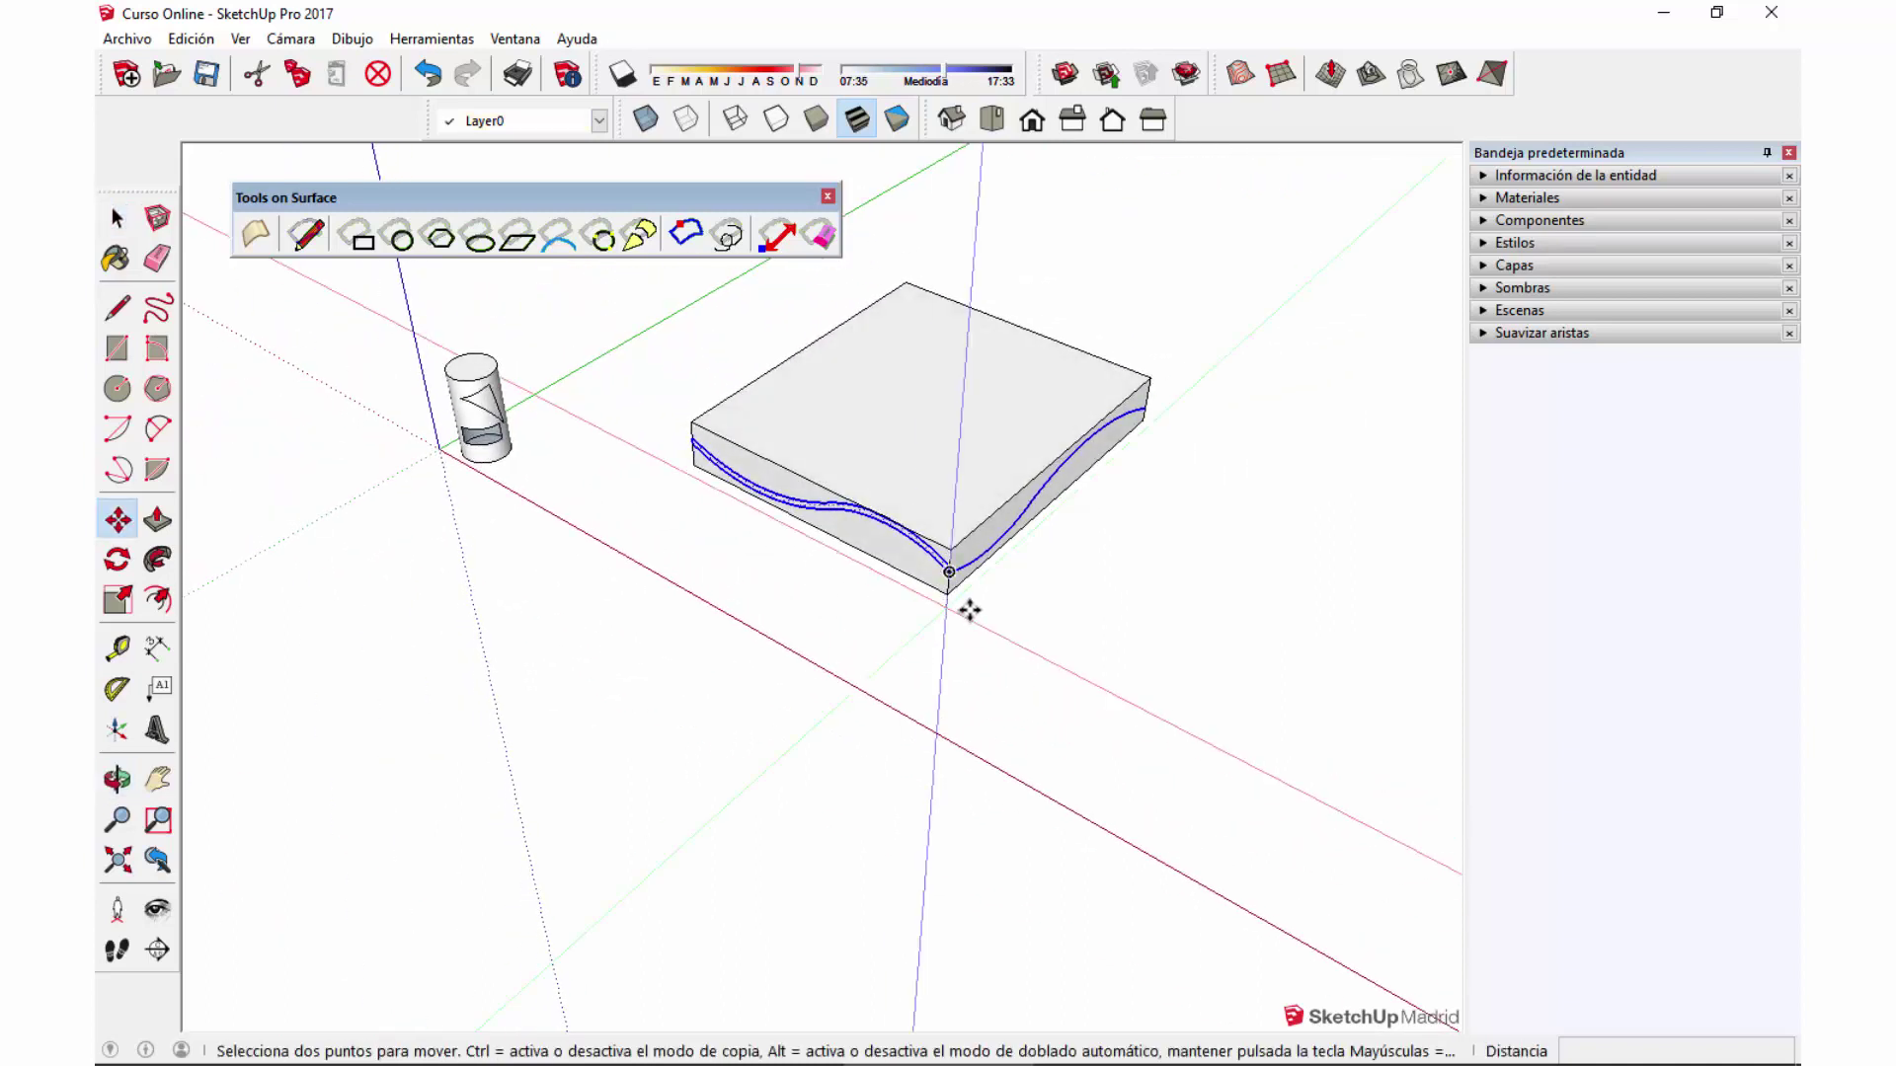
ctrl+click(949, 572)
click(1330, 818)
key(space)
mouse_move(1324, 816)
middle_down()
mouse_move(879, 728)
mouse_move(937, 816)
middle_up()
click(938, 816)
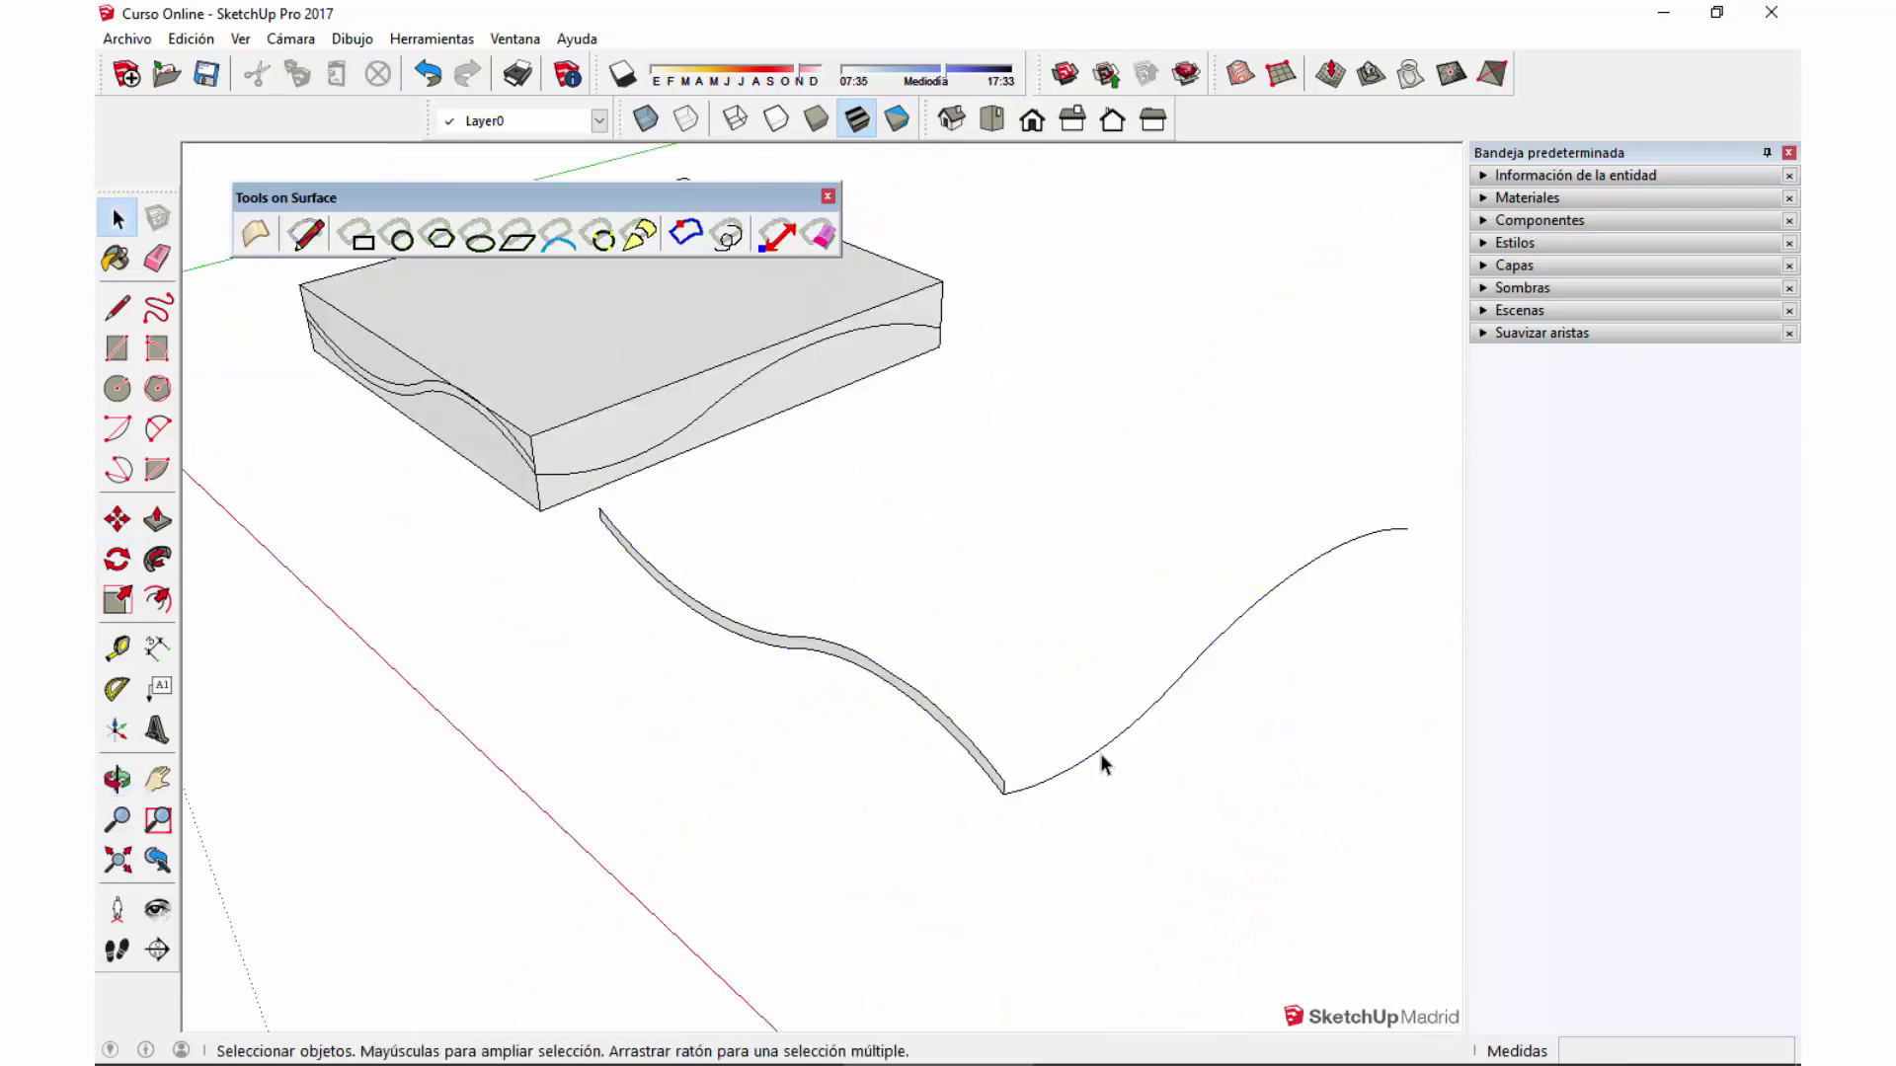
drag(1313, 729, 1210, 603)
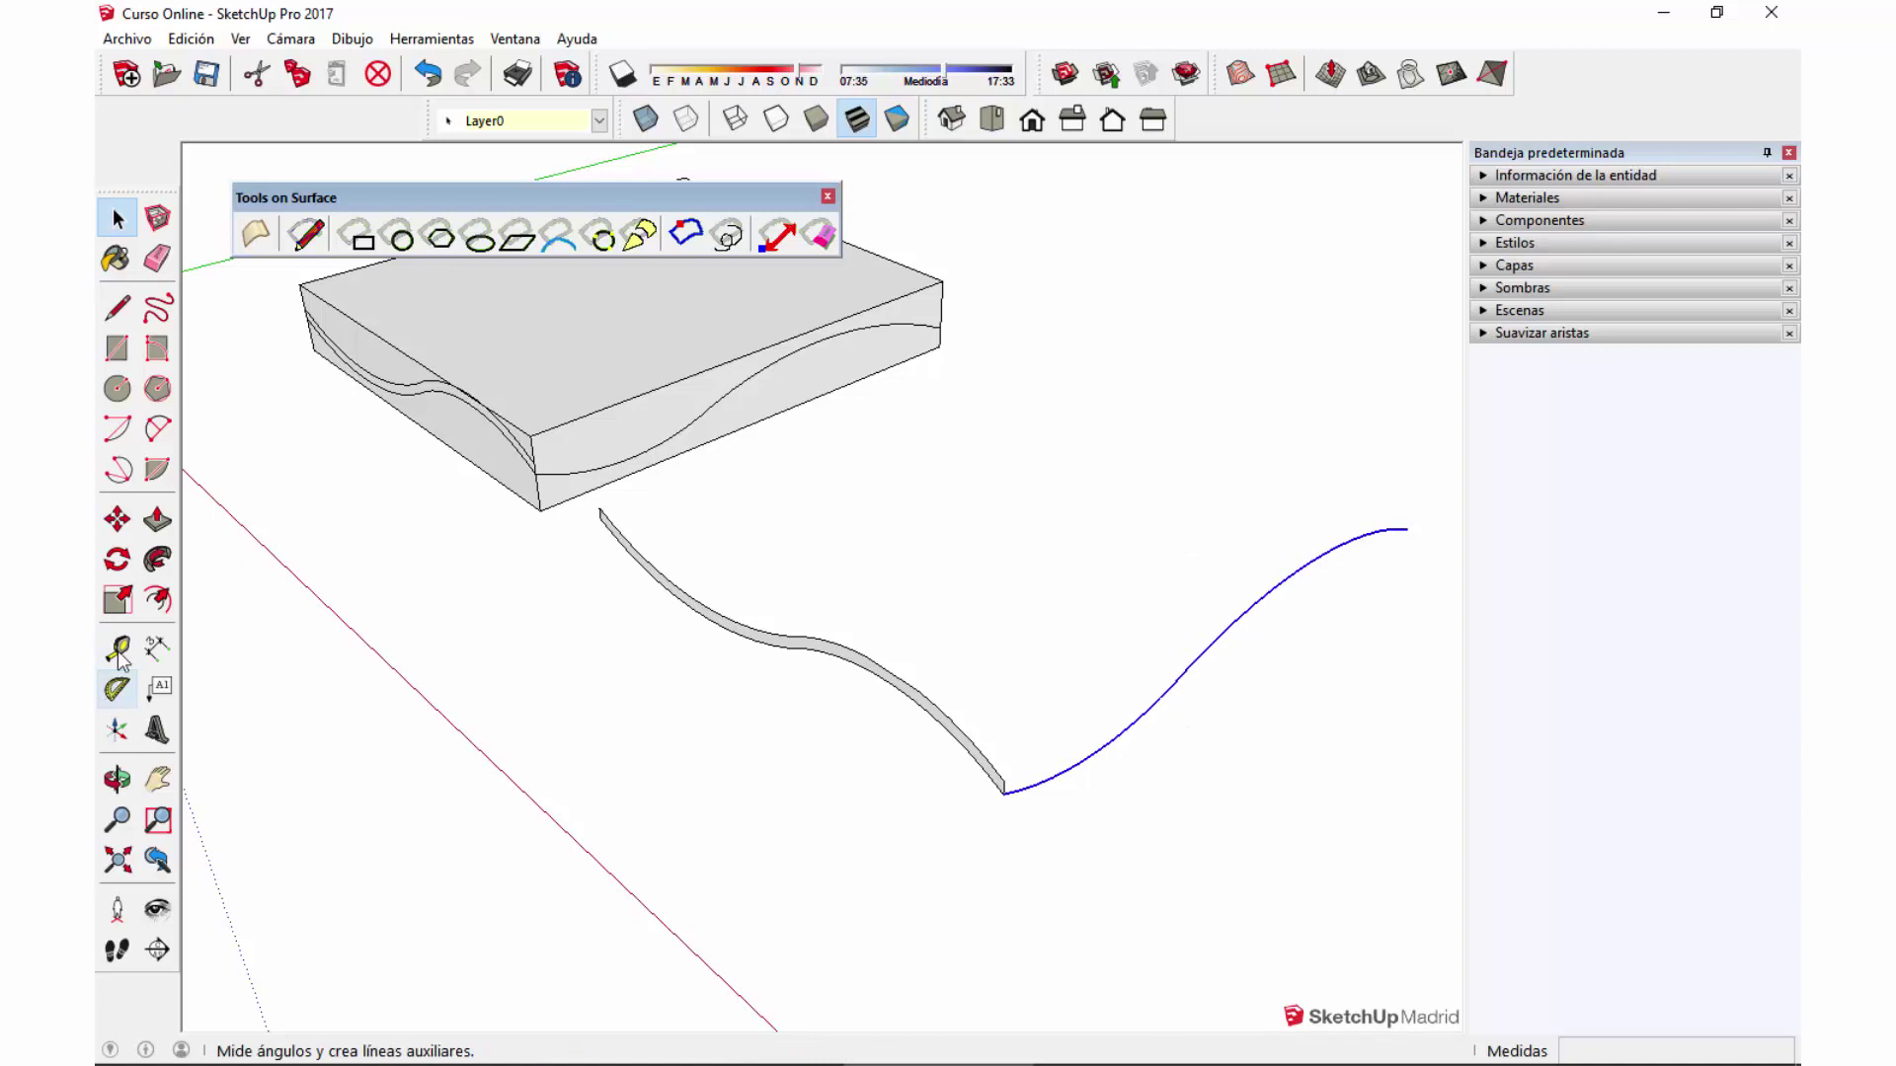
Sweep the strip profile along the wavy curve with Follow Me into a thin surface.
click(159, 561)
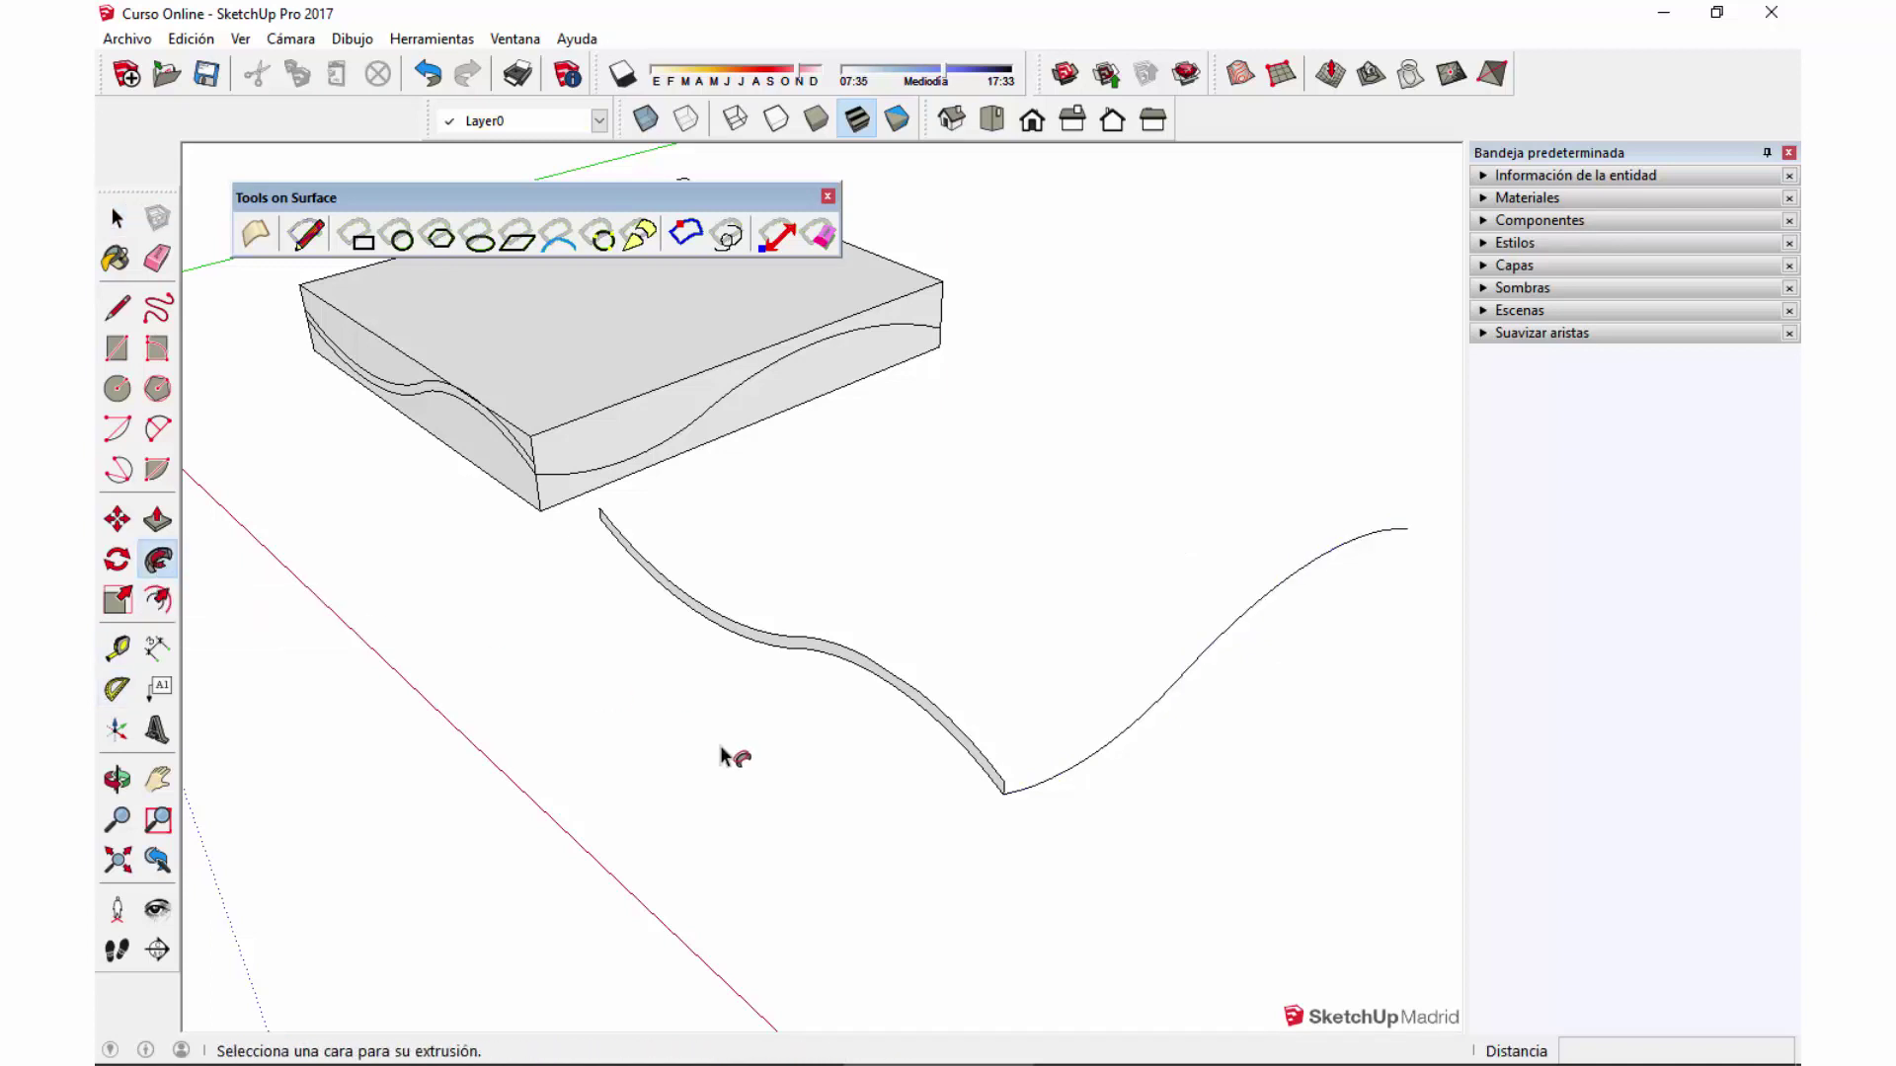
click(985, 786)
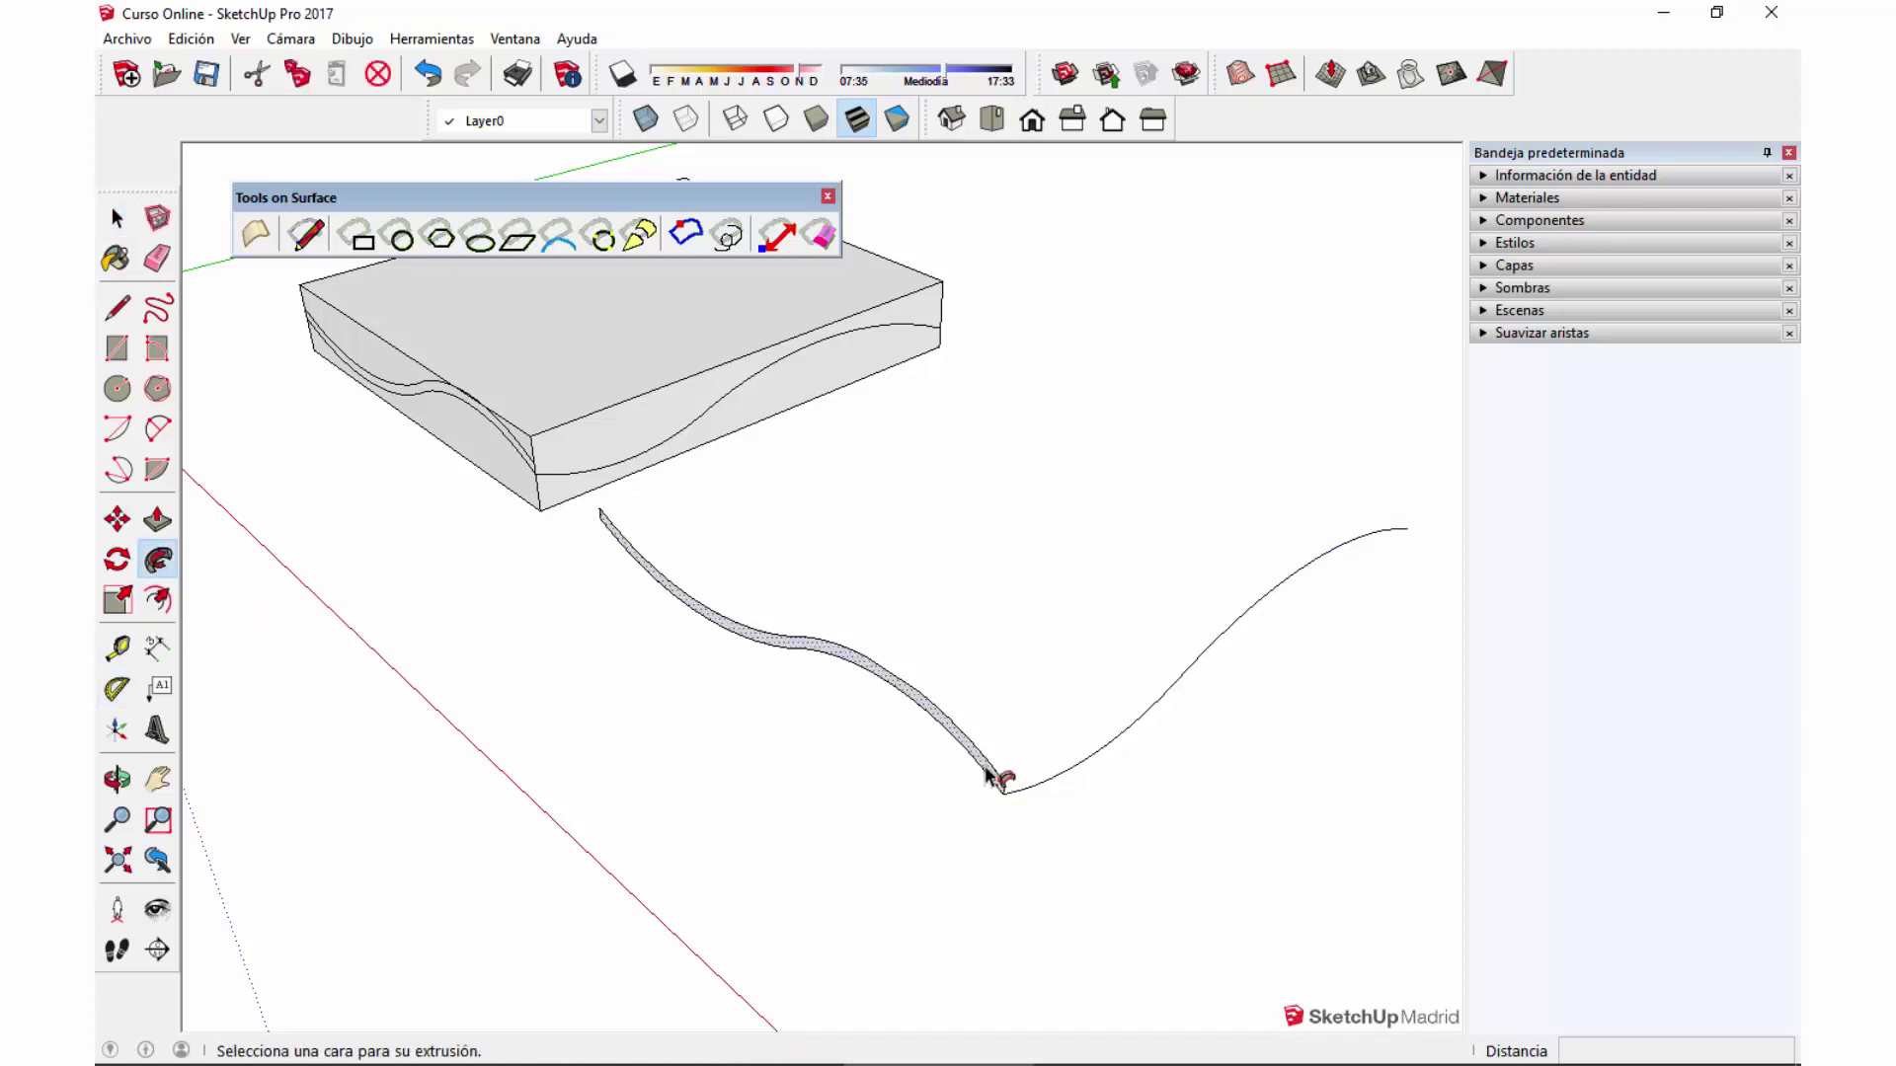
click(987, 775)
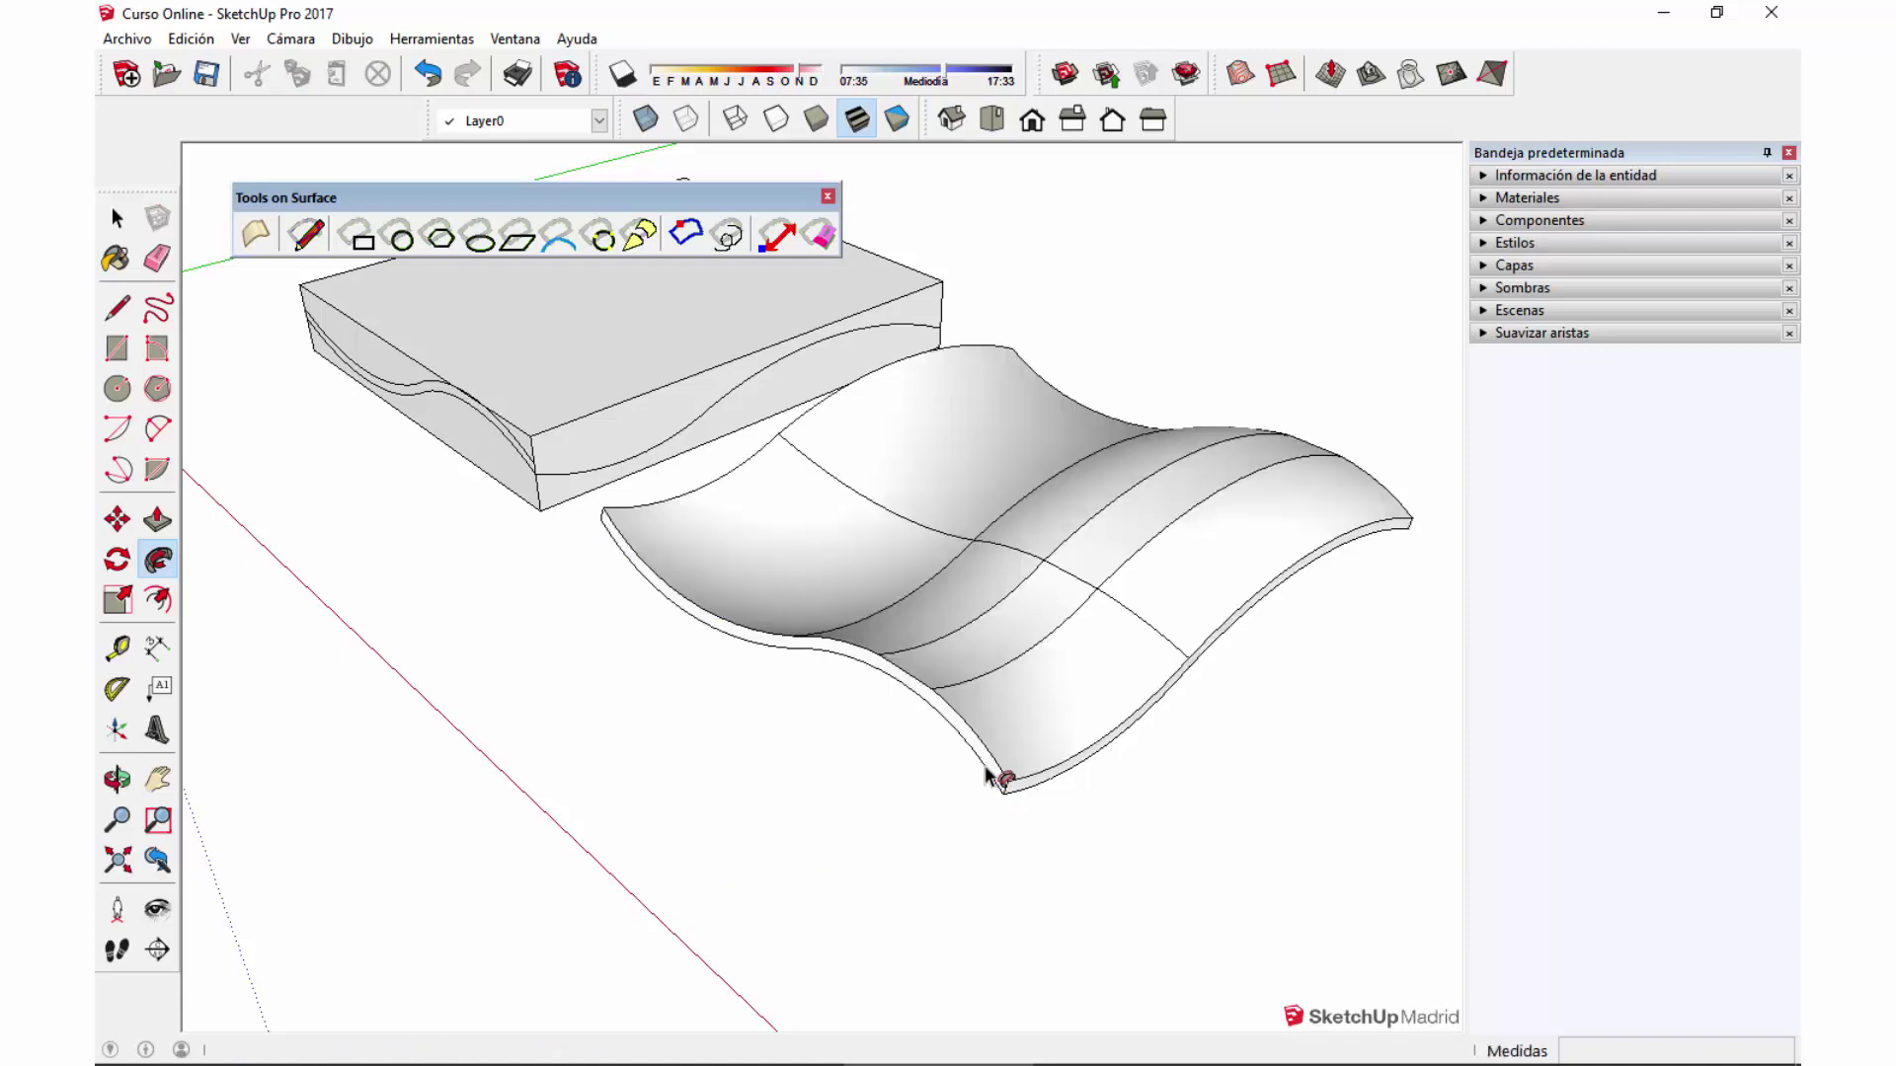
scroll(987, 770, down, 3)
key(space)
mouse_move(951, 646)
middle_down()
mouse_move(1270, 486)
mouse_move(1153, 675)
middle_up()
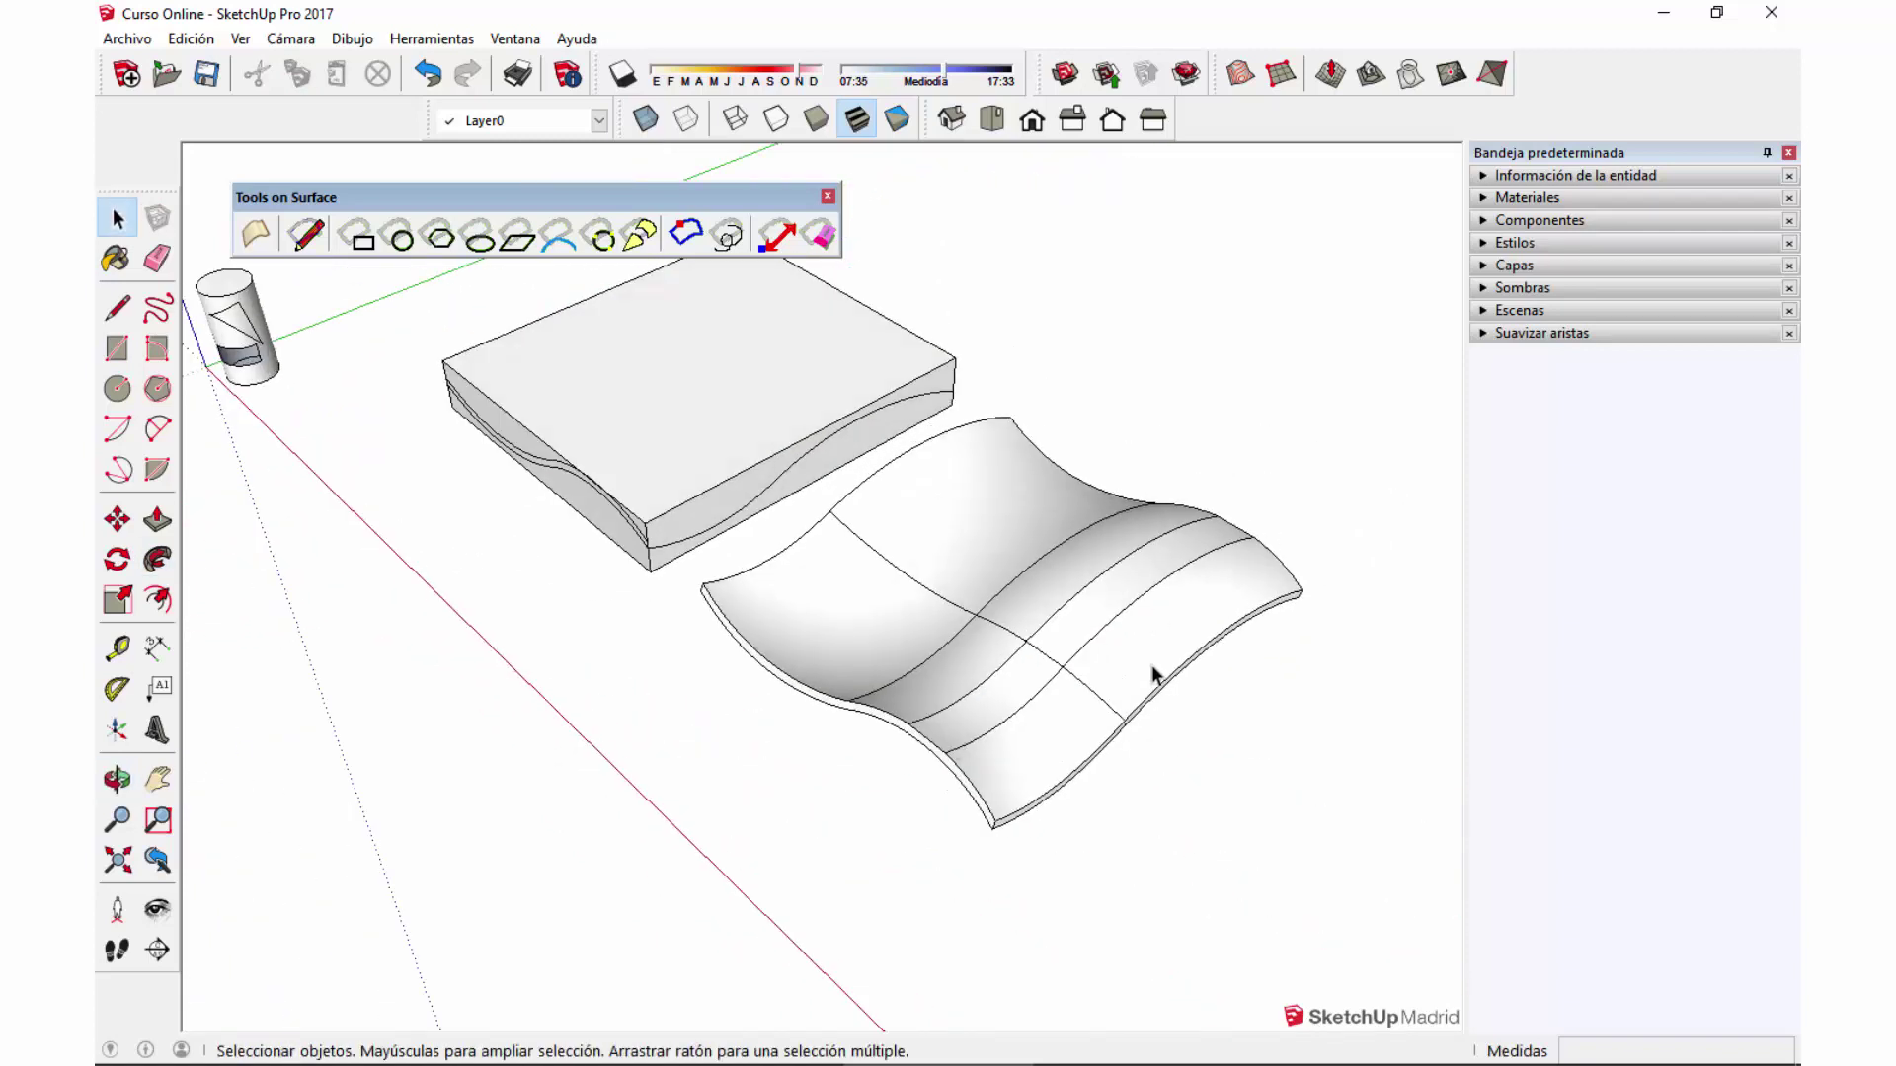
scroll(1034, 713, up, 3)
Erase the crossing edges on the new wavy surface.
key(e)
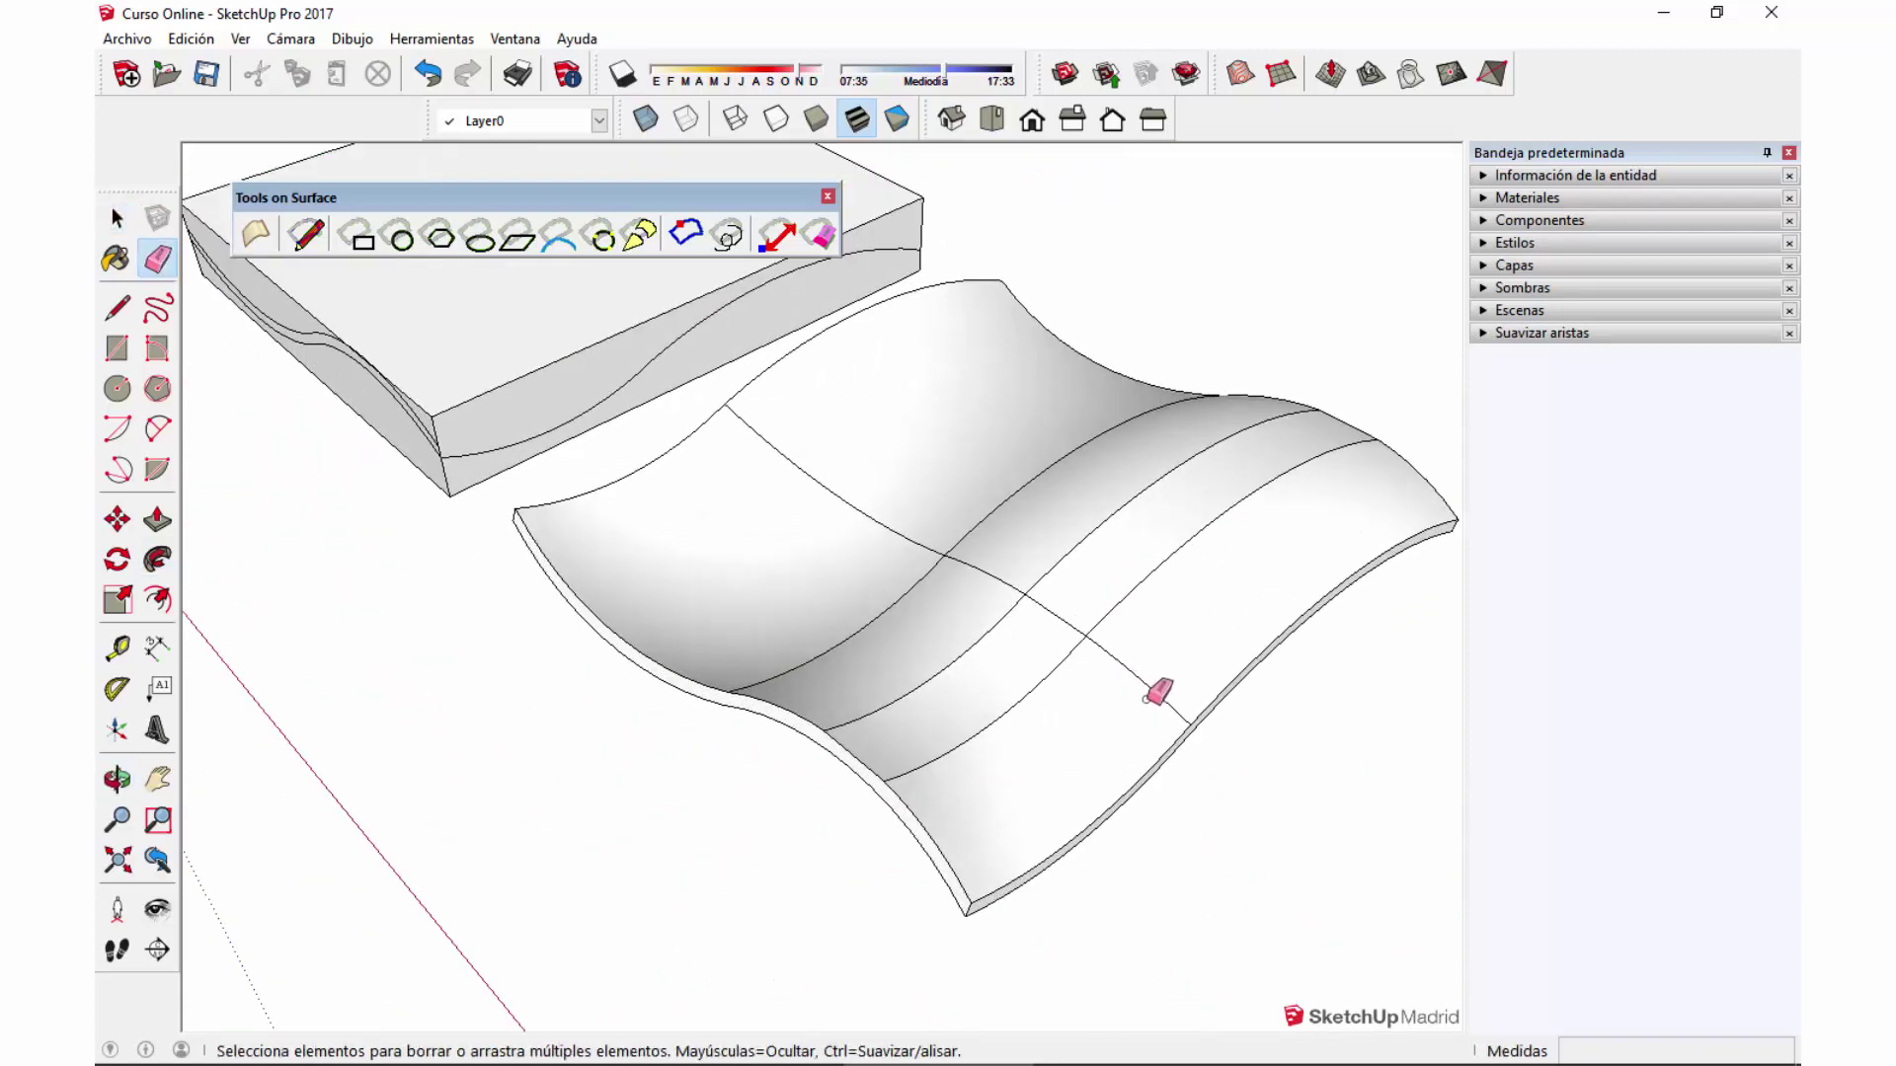
drag(1159, 708, 1137, 684)
drag(1079, 622, 751, 683)
drag(938, 673, 870, 705)
middle_drag(855, 711, 1145, 435)
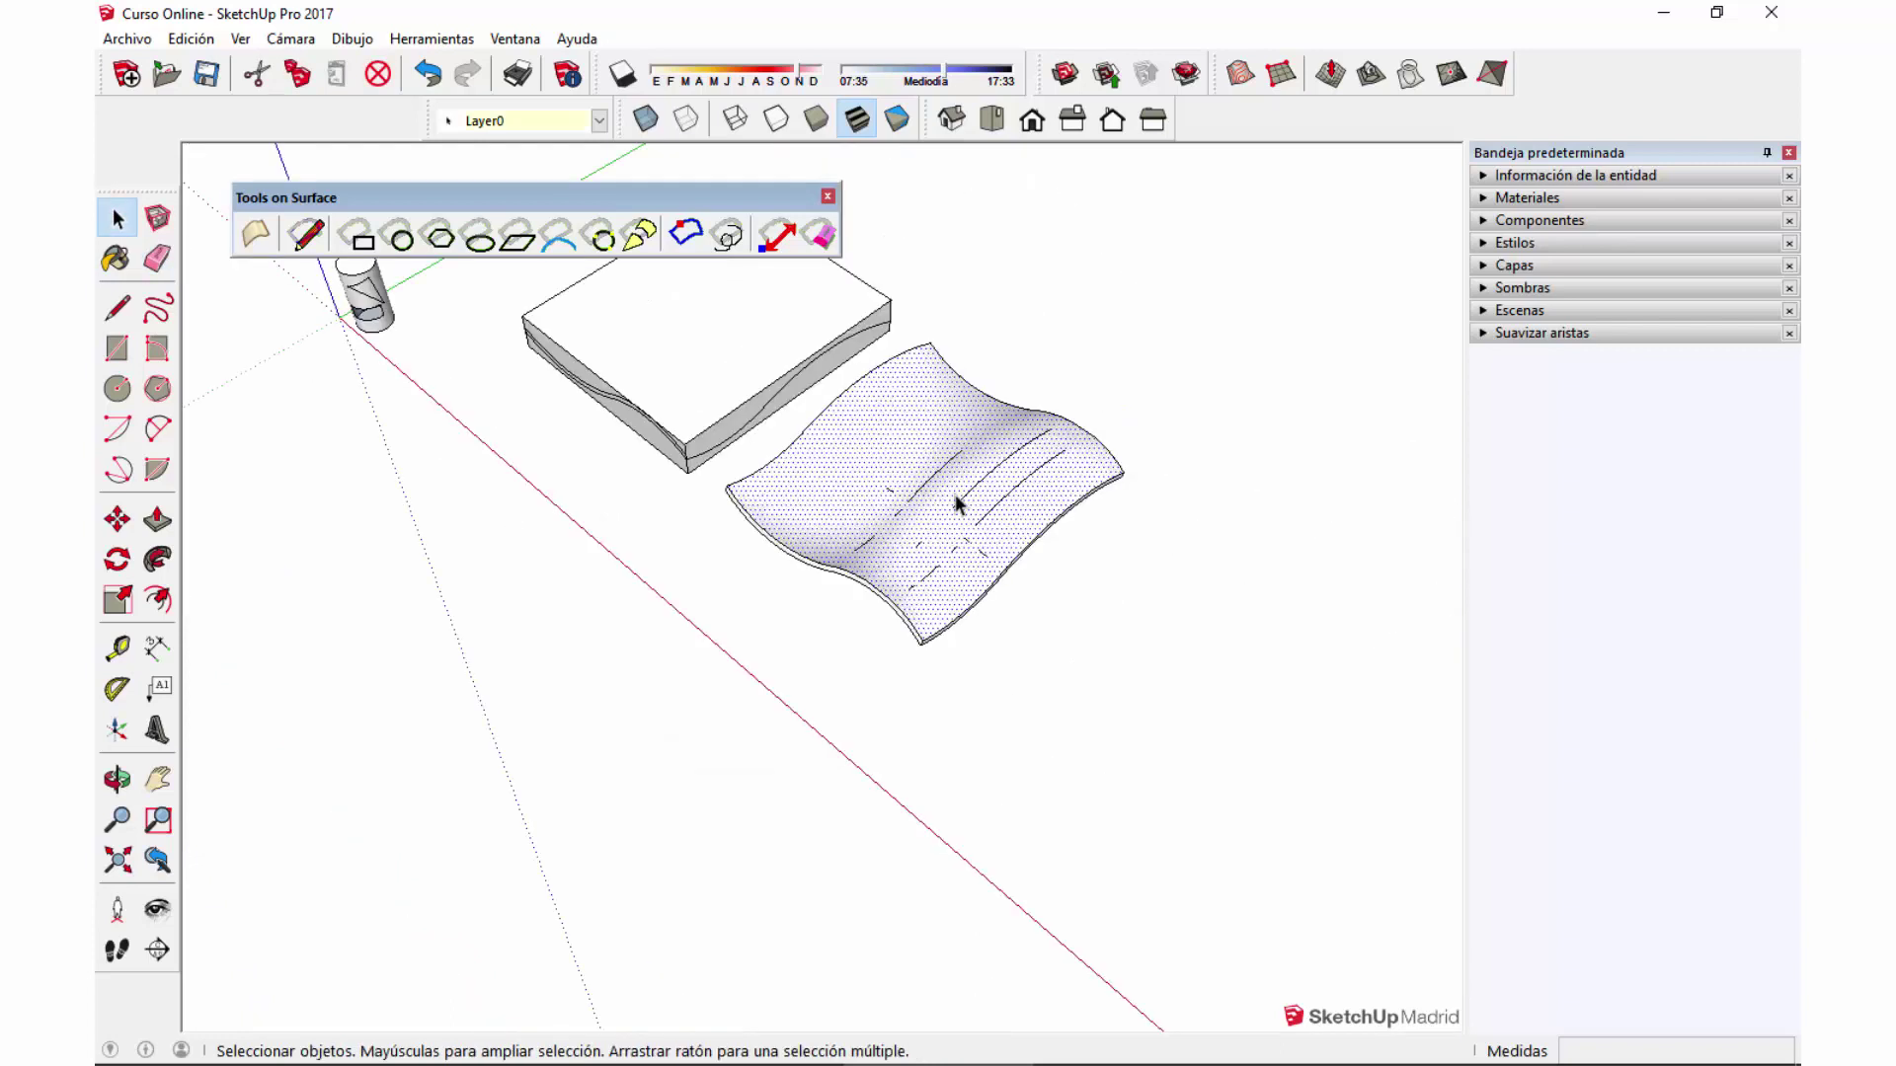
Place a copy of the wavy surface beside the original.
key(m)
key(ctrl)
click(898, 805)
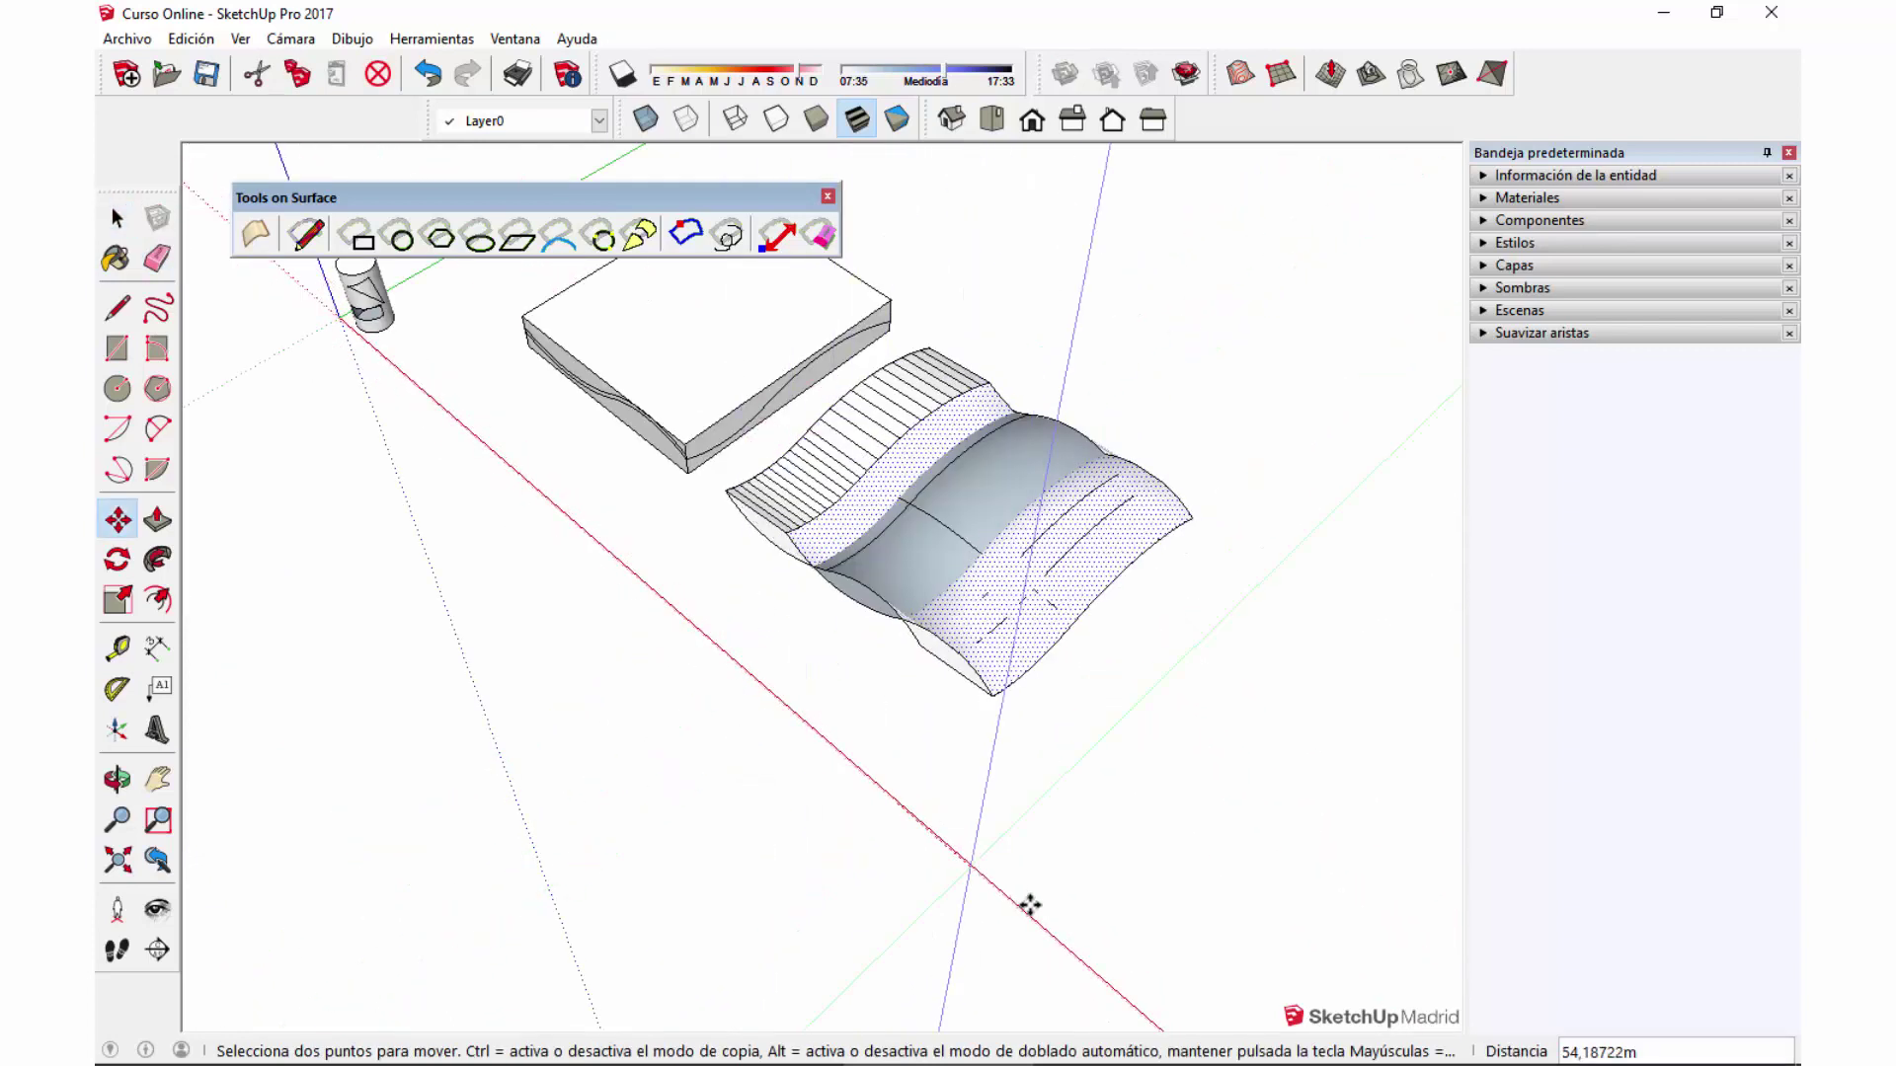
middle_drag(1103, 943, 1110, 894)
scroll(1123, 915, up, 3)
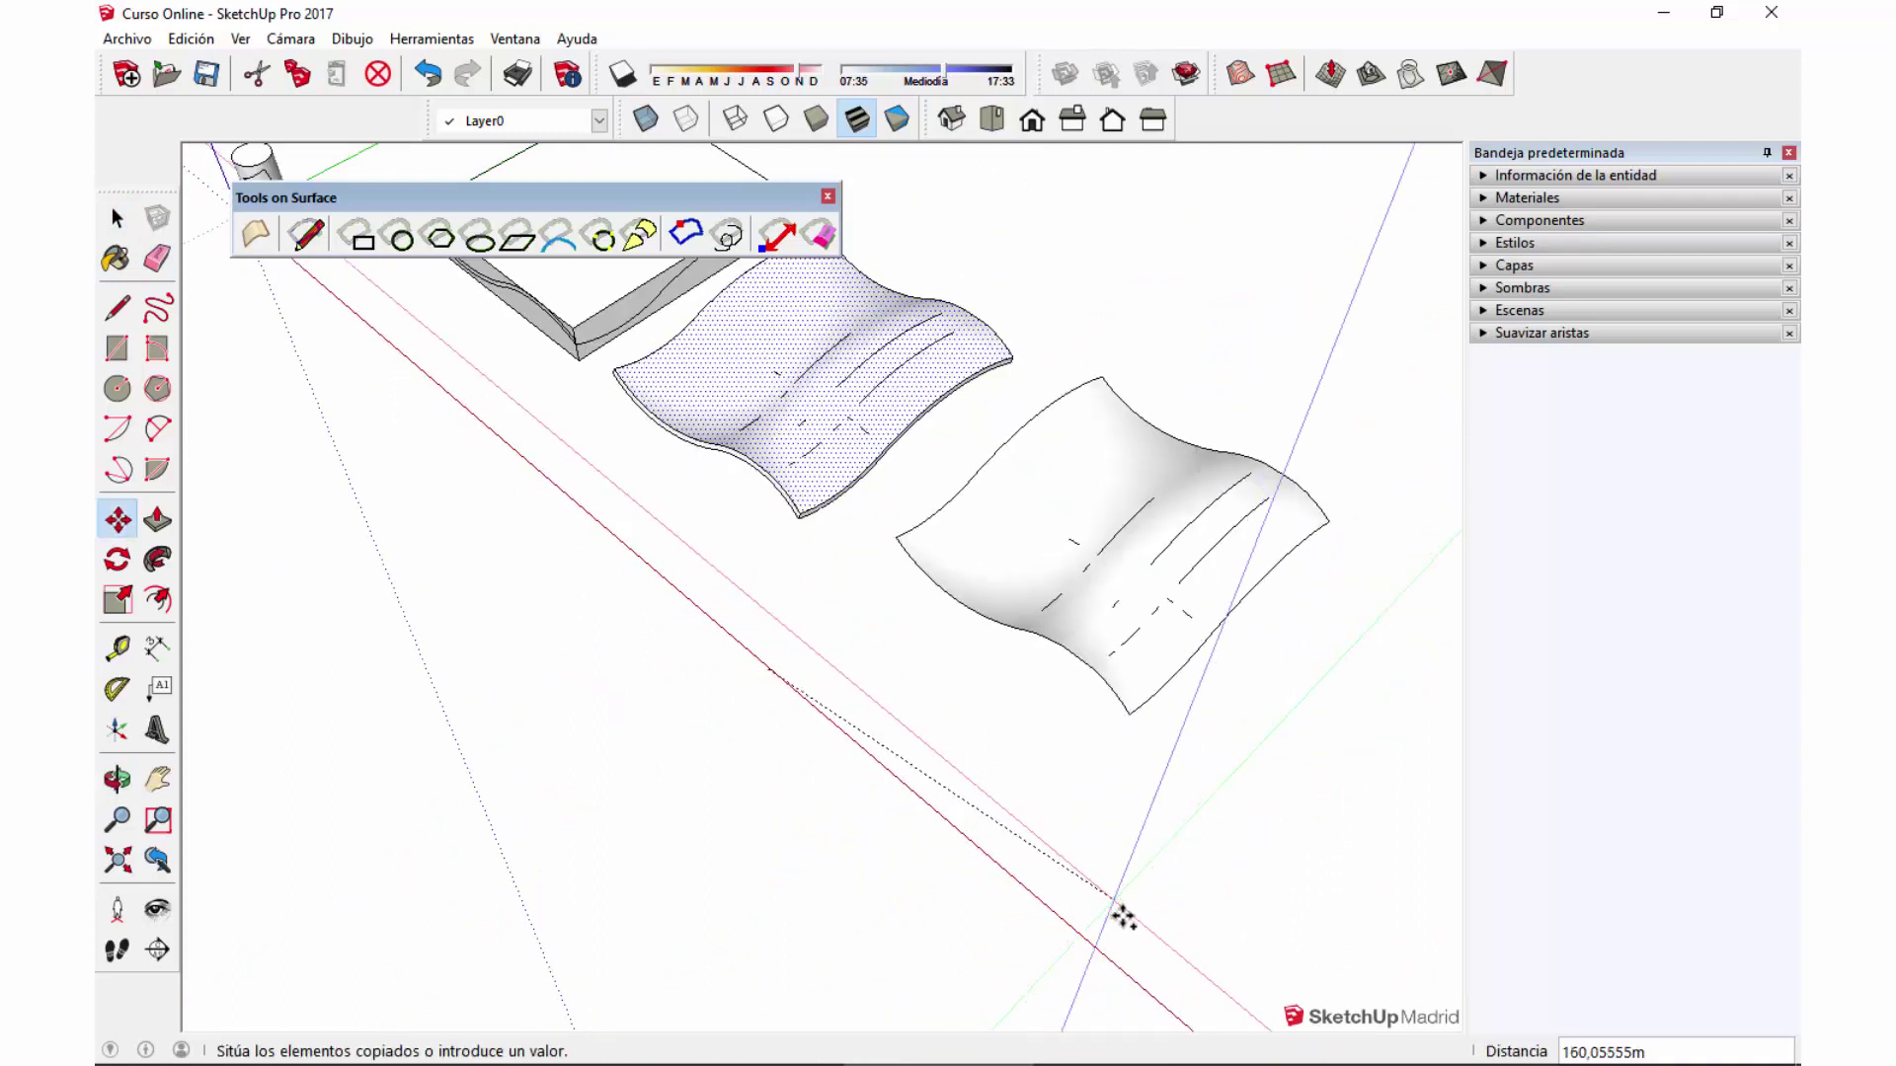
click(1135, 977)
key(space)
Select the original wavy surface and delete it.
click(938, 484)
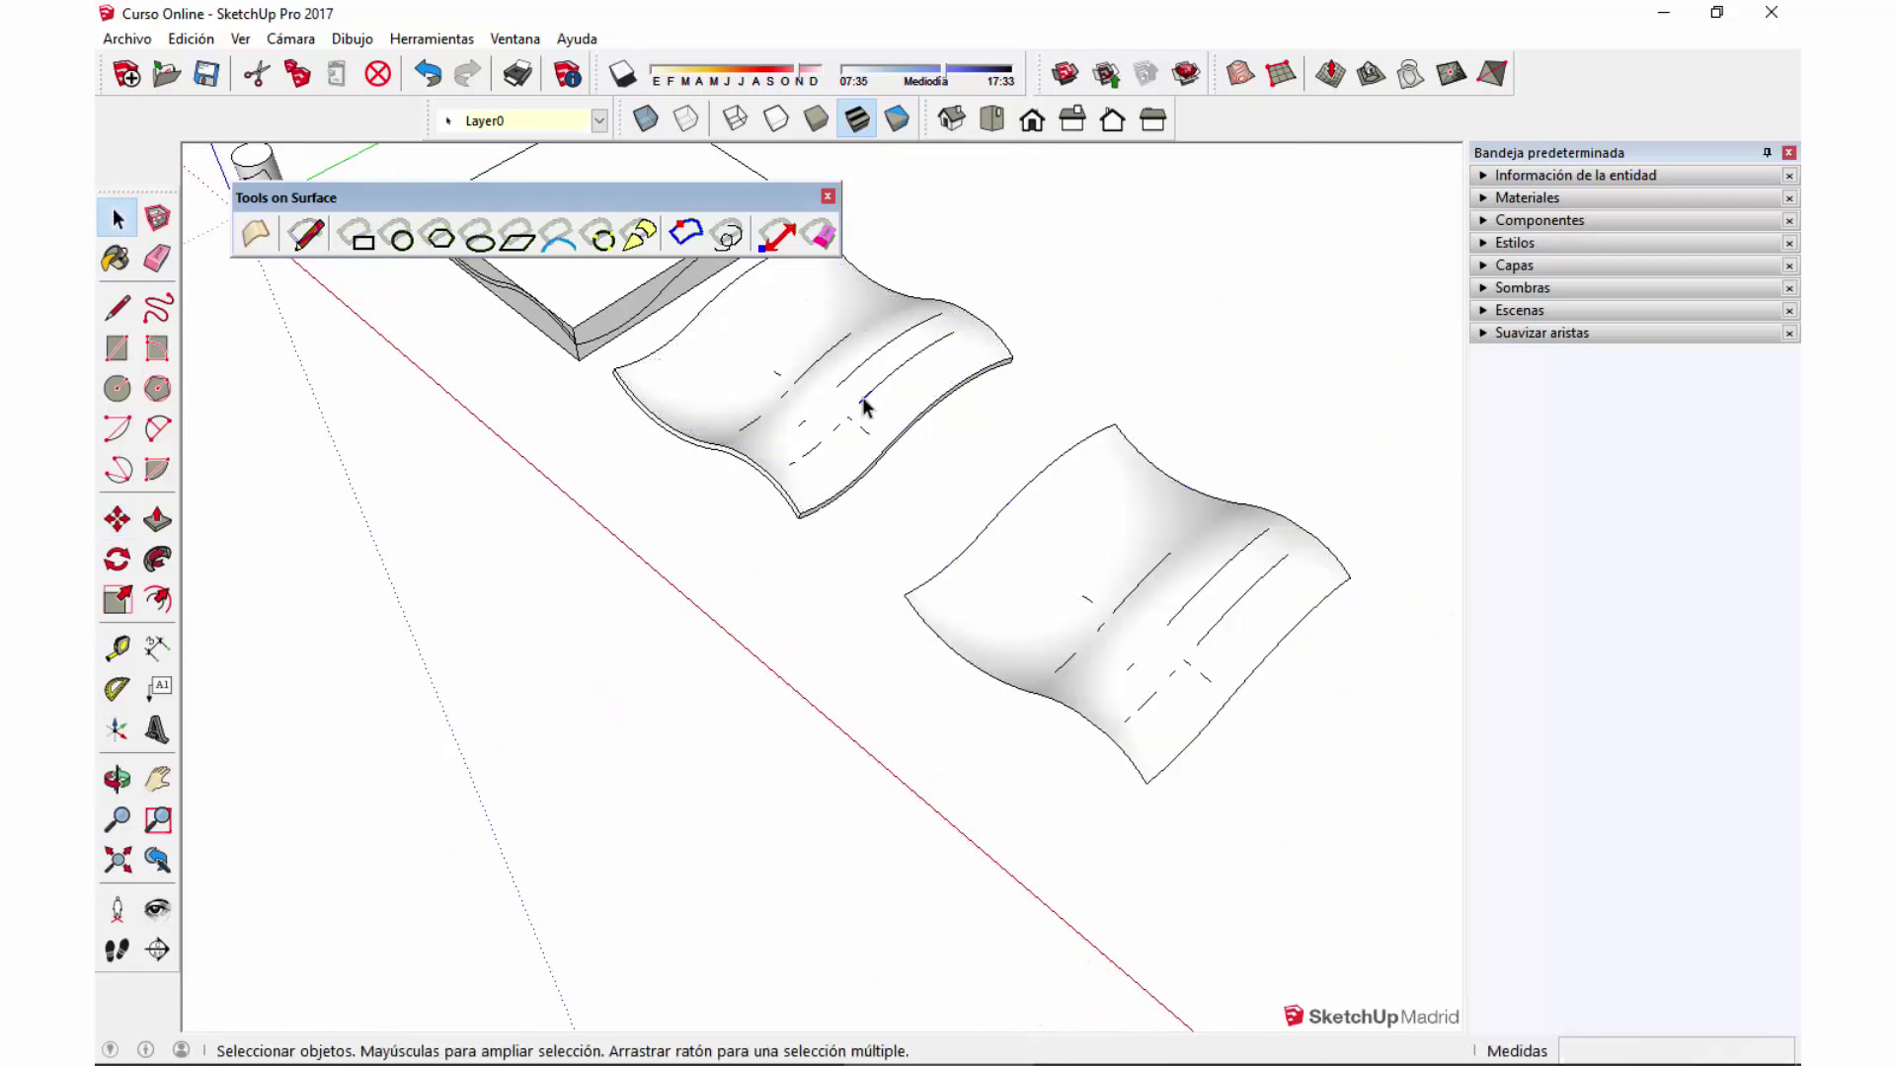
click(862, 397)
key(Delete)
Paint the wavy surface teal with Color A08.
key(b)
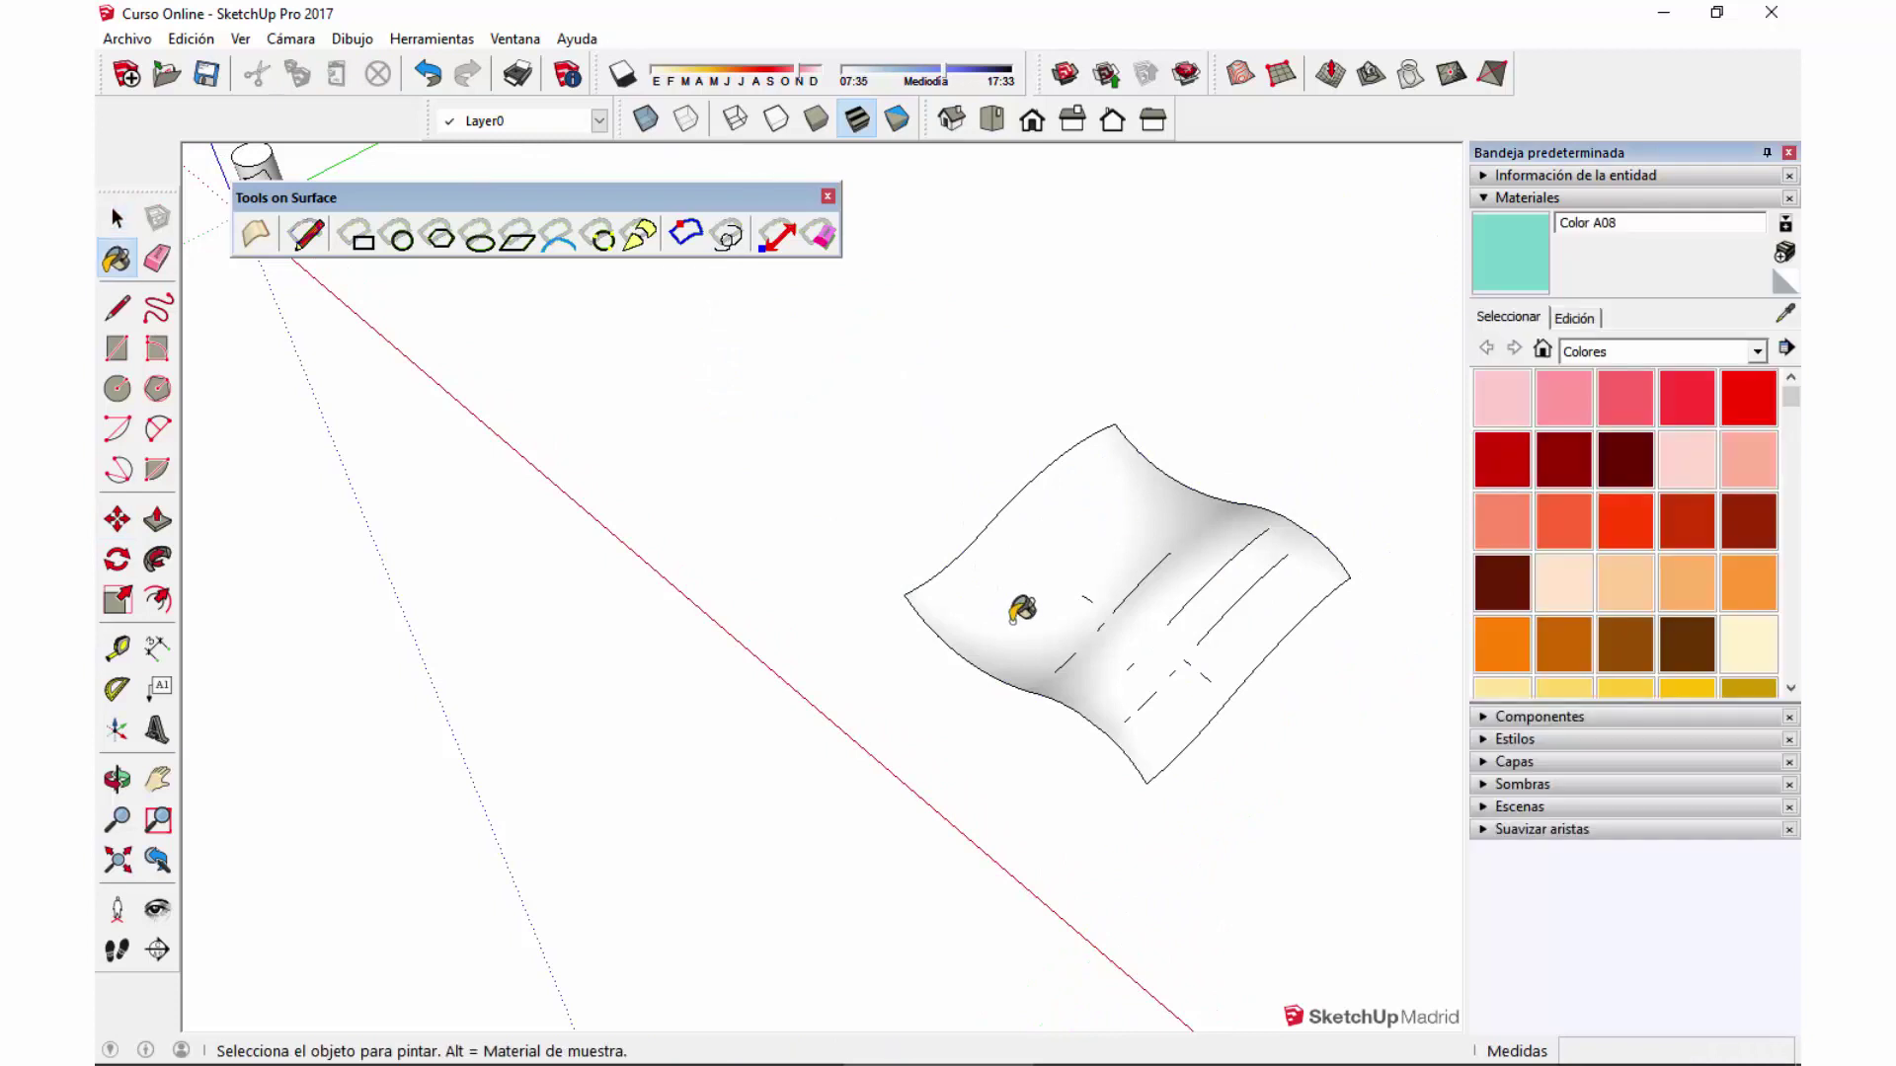
click(1215, 652)
scroll(1267, 603, up, 3)
Erase the leftover stray edges across the teal surface.
key(e)
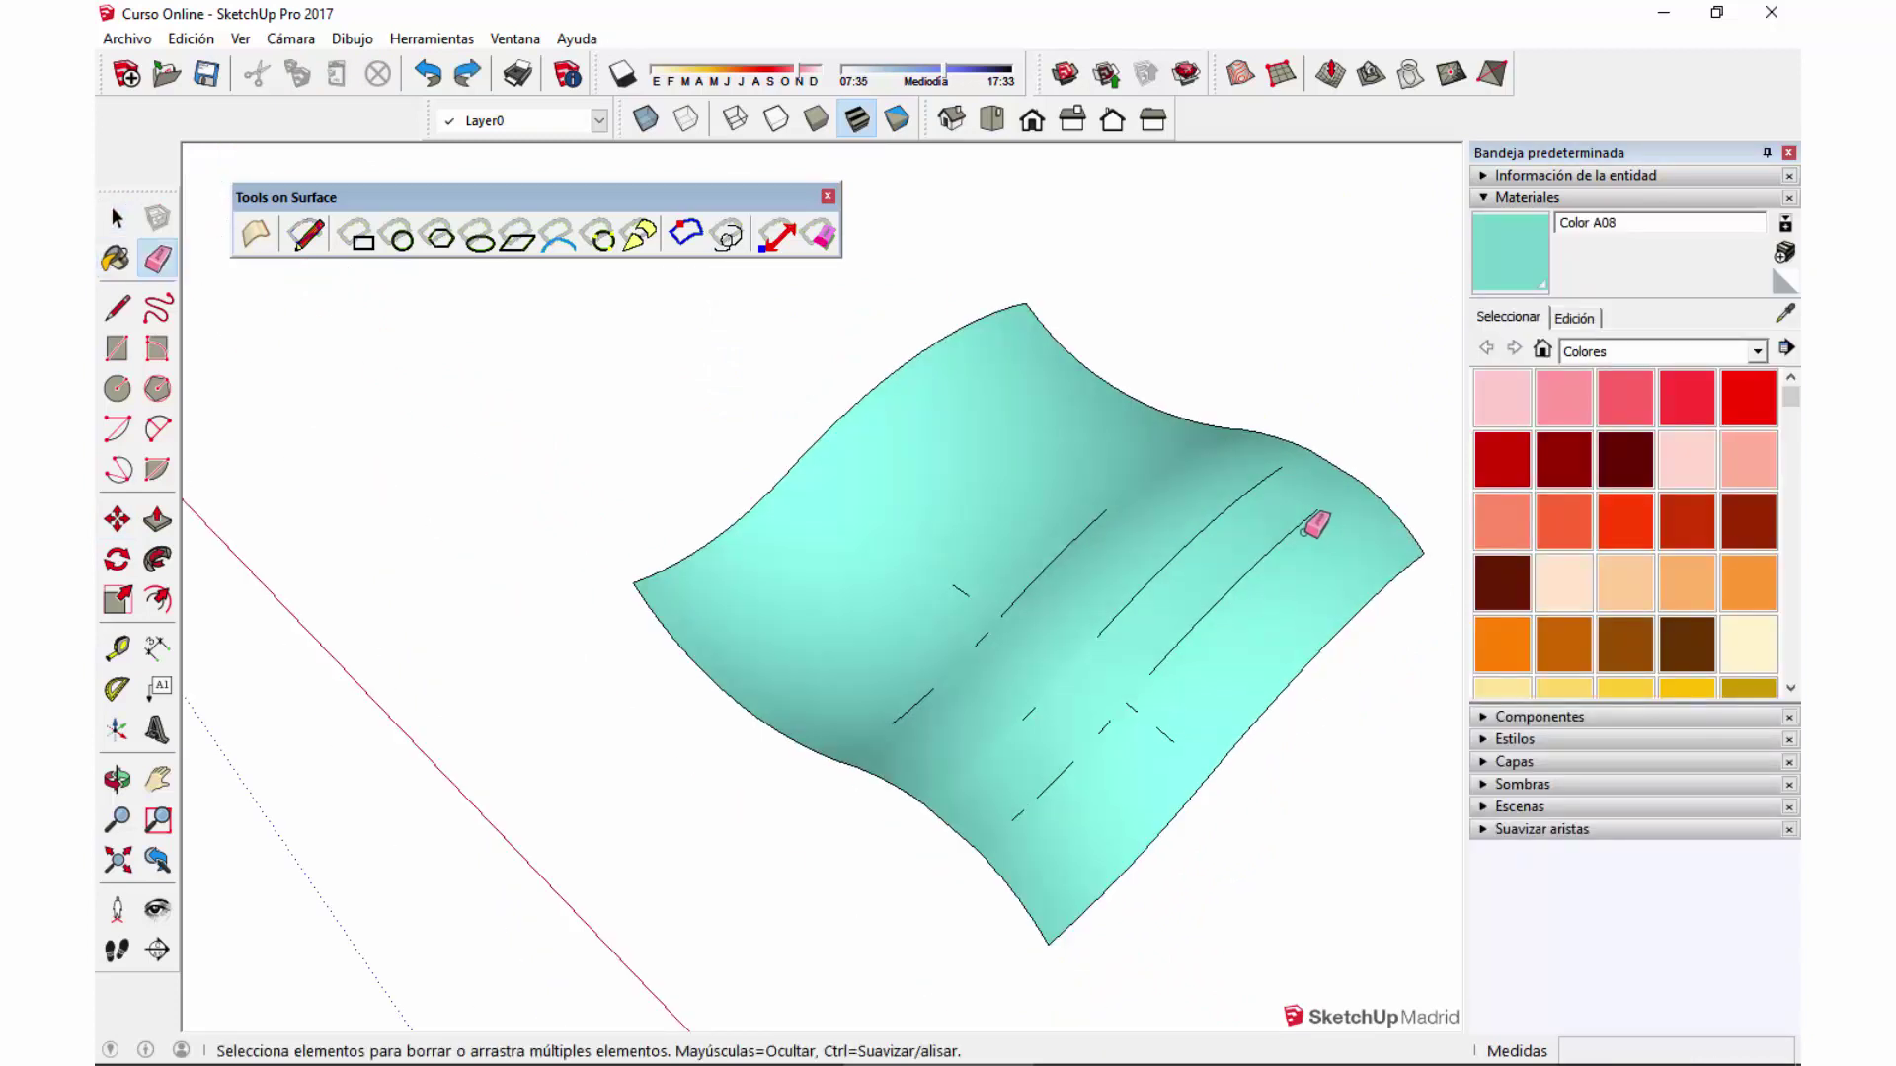
drag(1300, 505, 1274, 473)
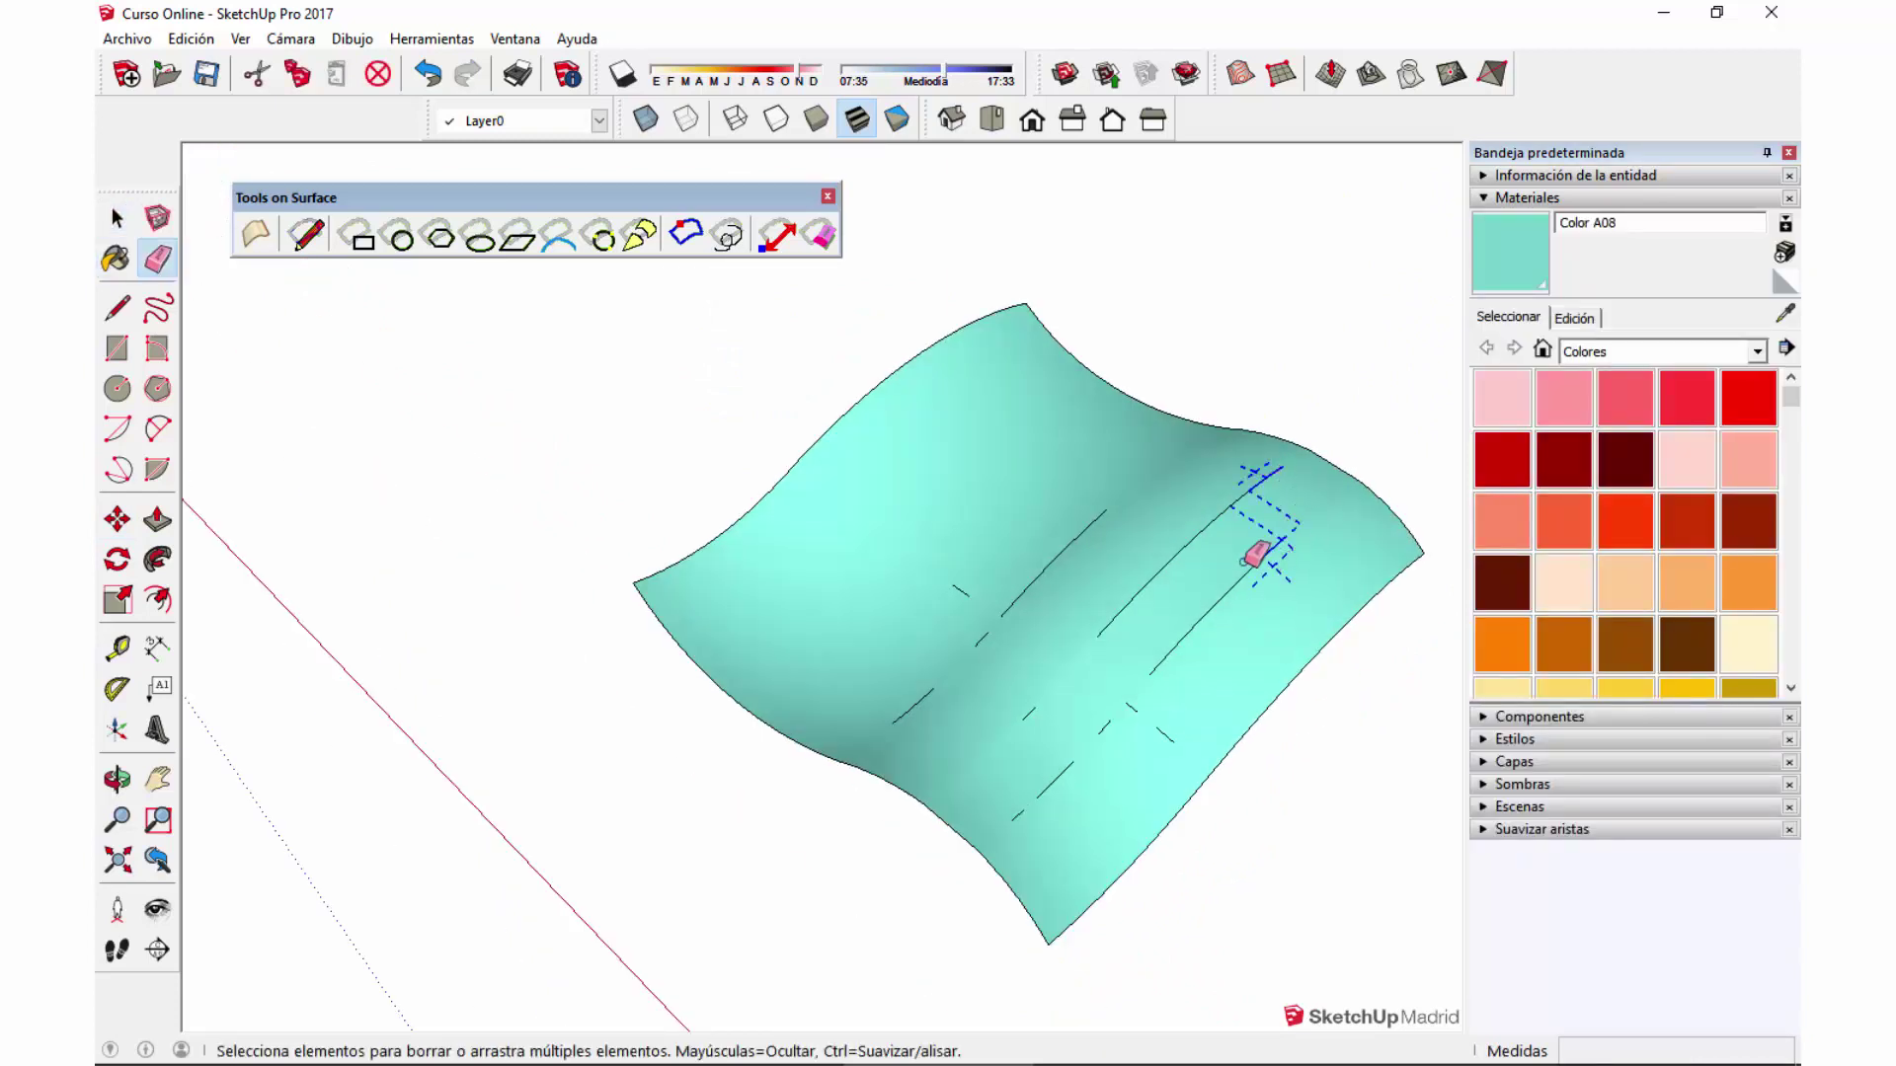
mouse_move(1151, 640)
mouse_down()
mouse_move(1174, 655)
mouse_move(1202, 538)
mouse_move(1094, 511)
mouse_up()
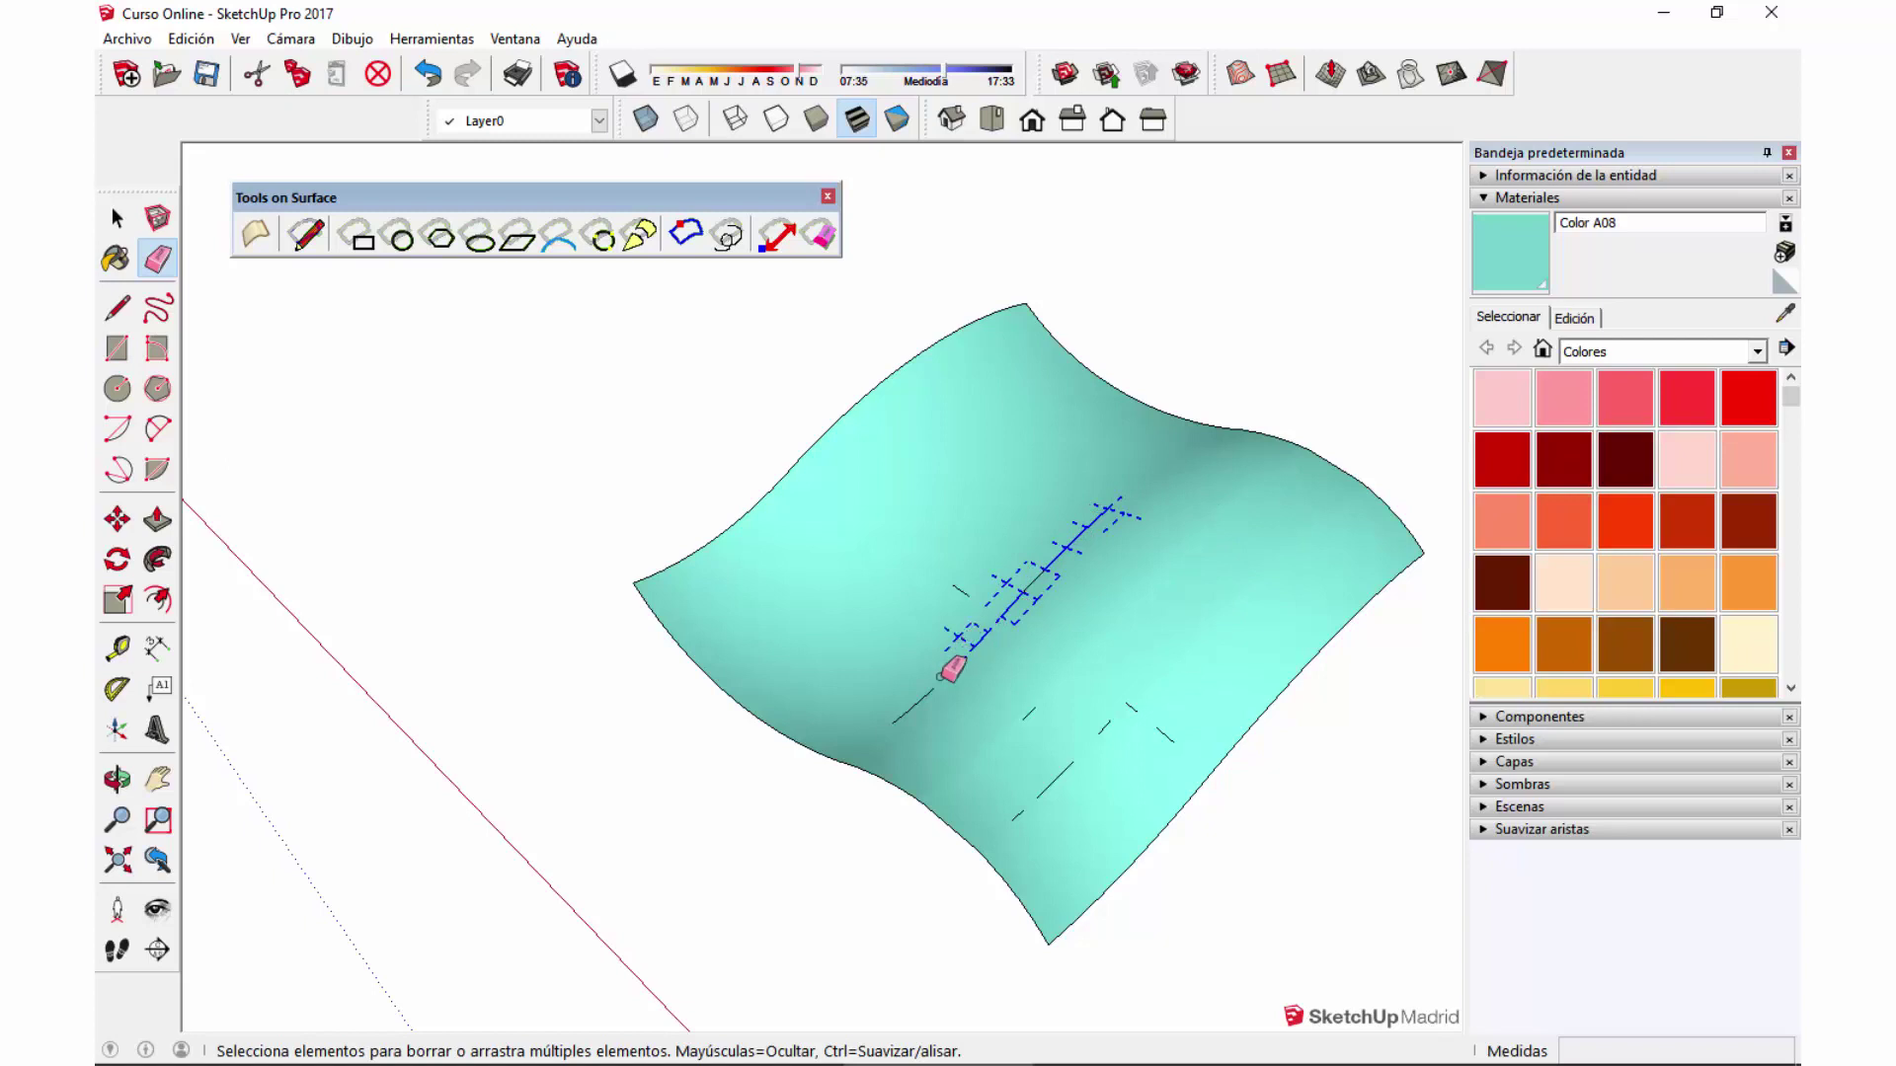
mouse_move(990, 593)
mouse_down()
mouse_move(966, 584)
mouse_move(1024, 587)
mouse_up()
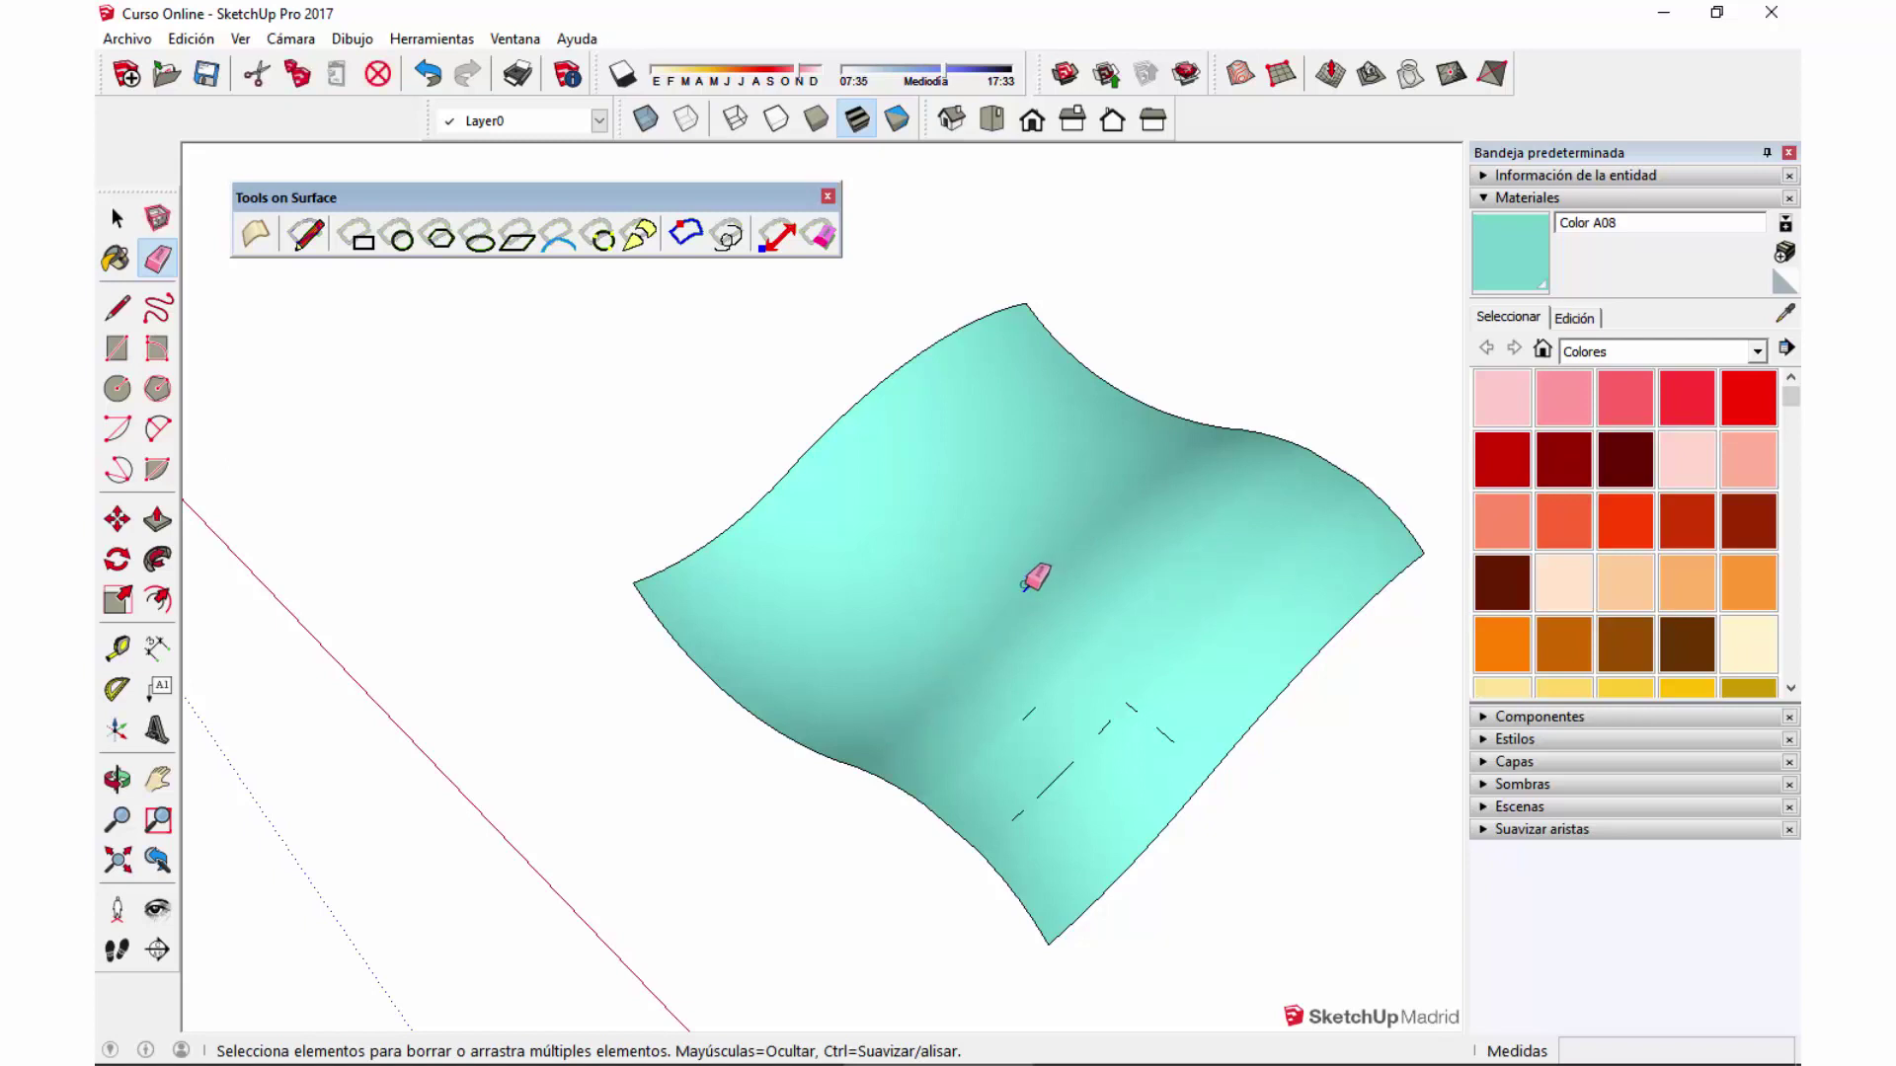
drag(1022, 727, 865, 711)
key(space)
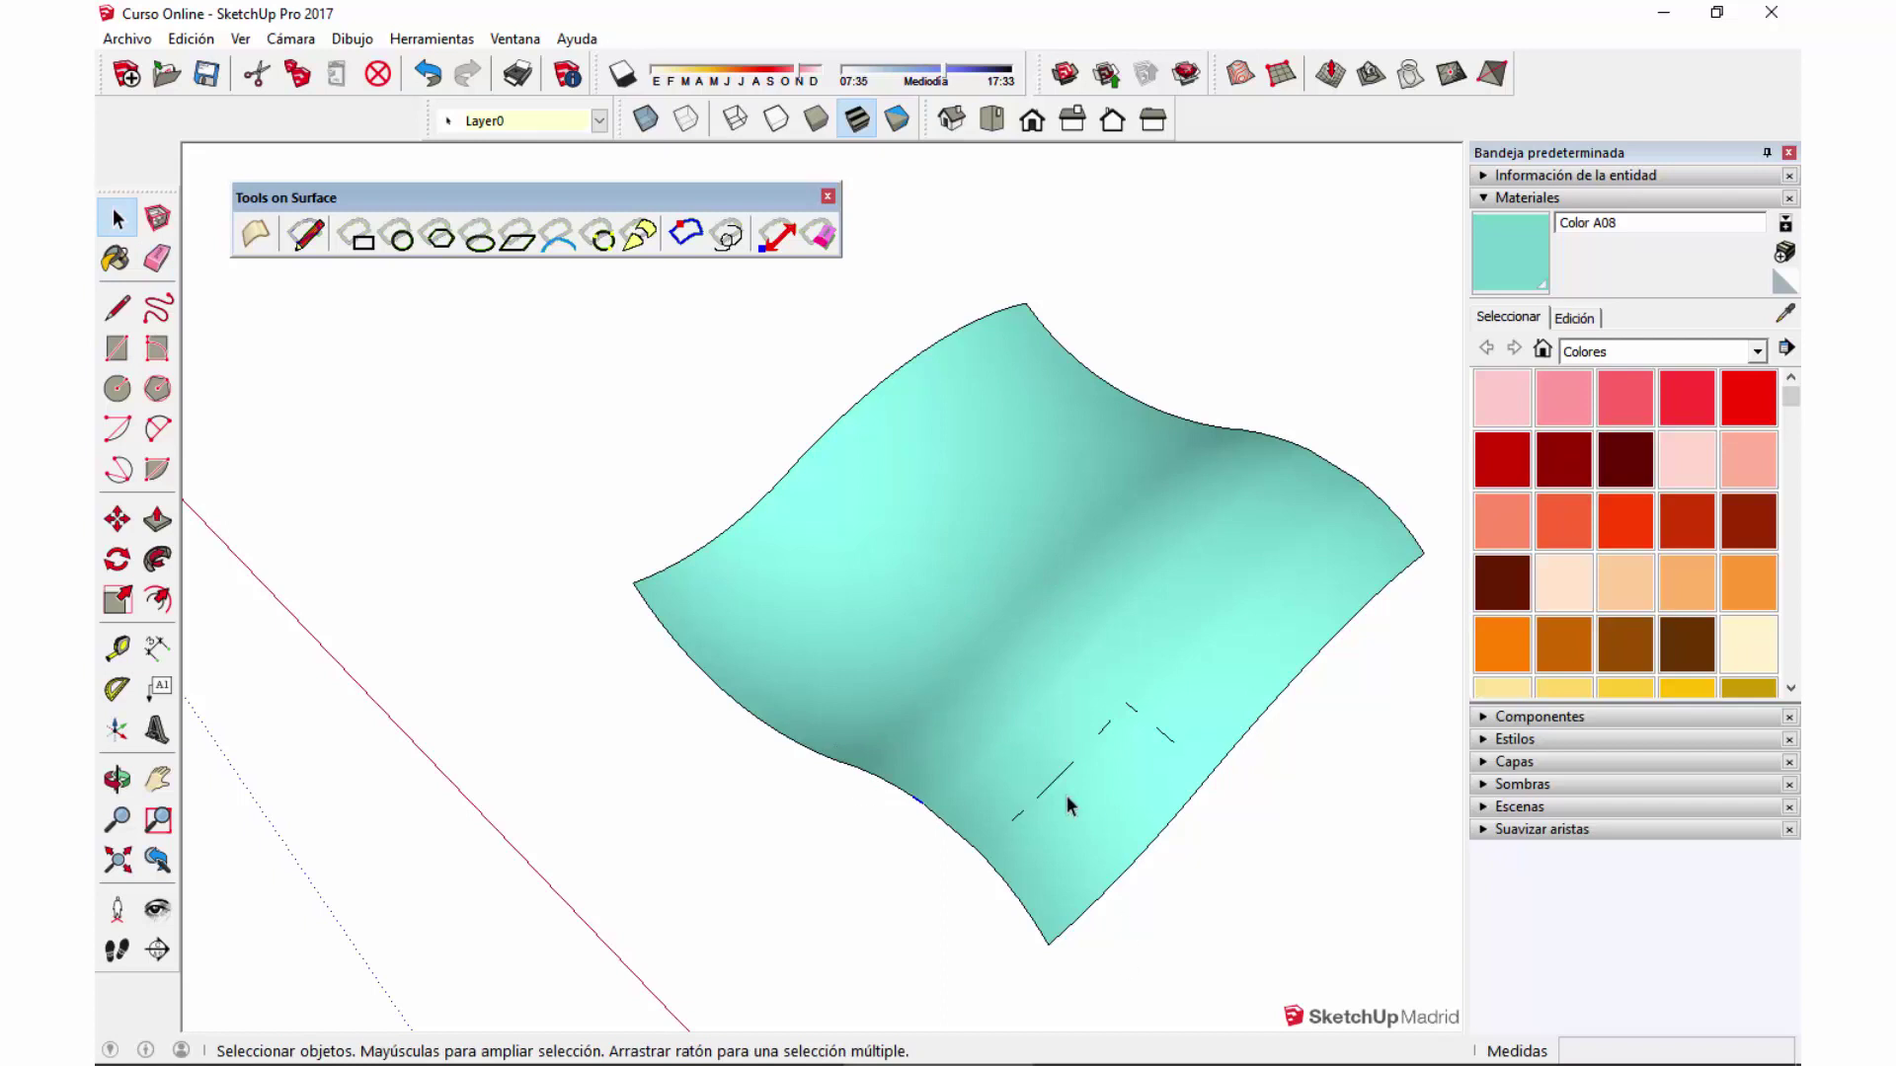
key(e)
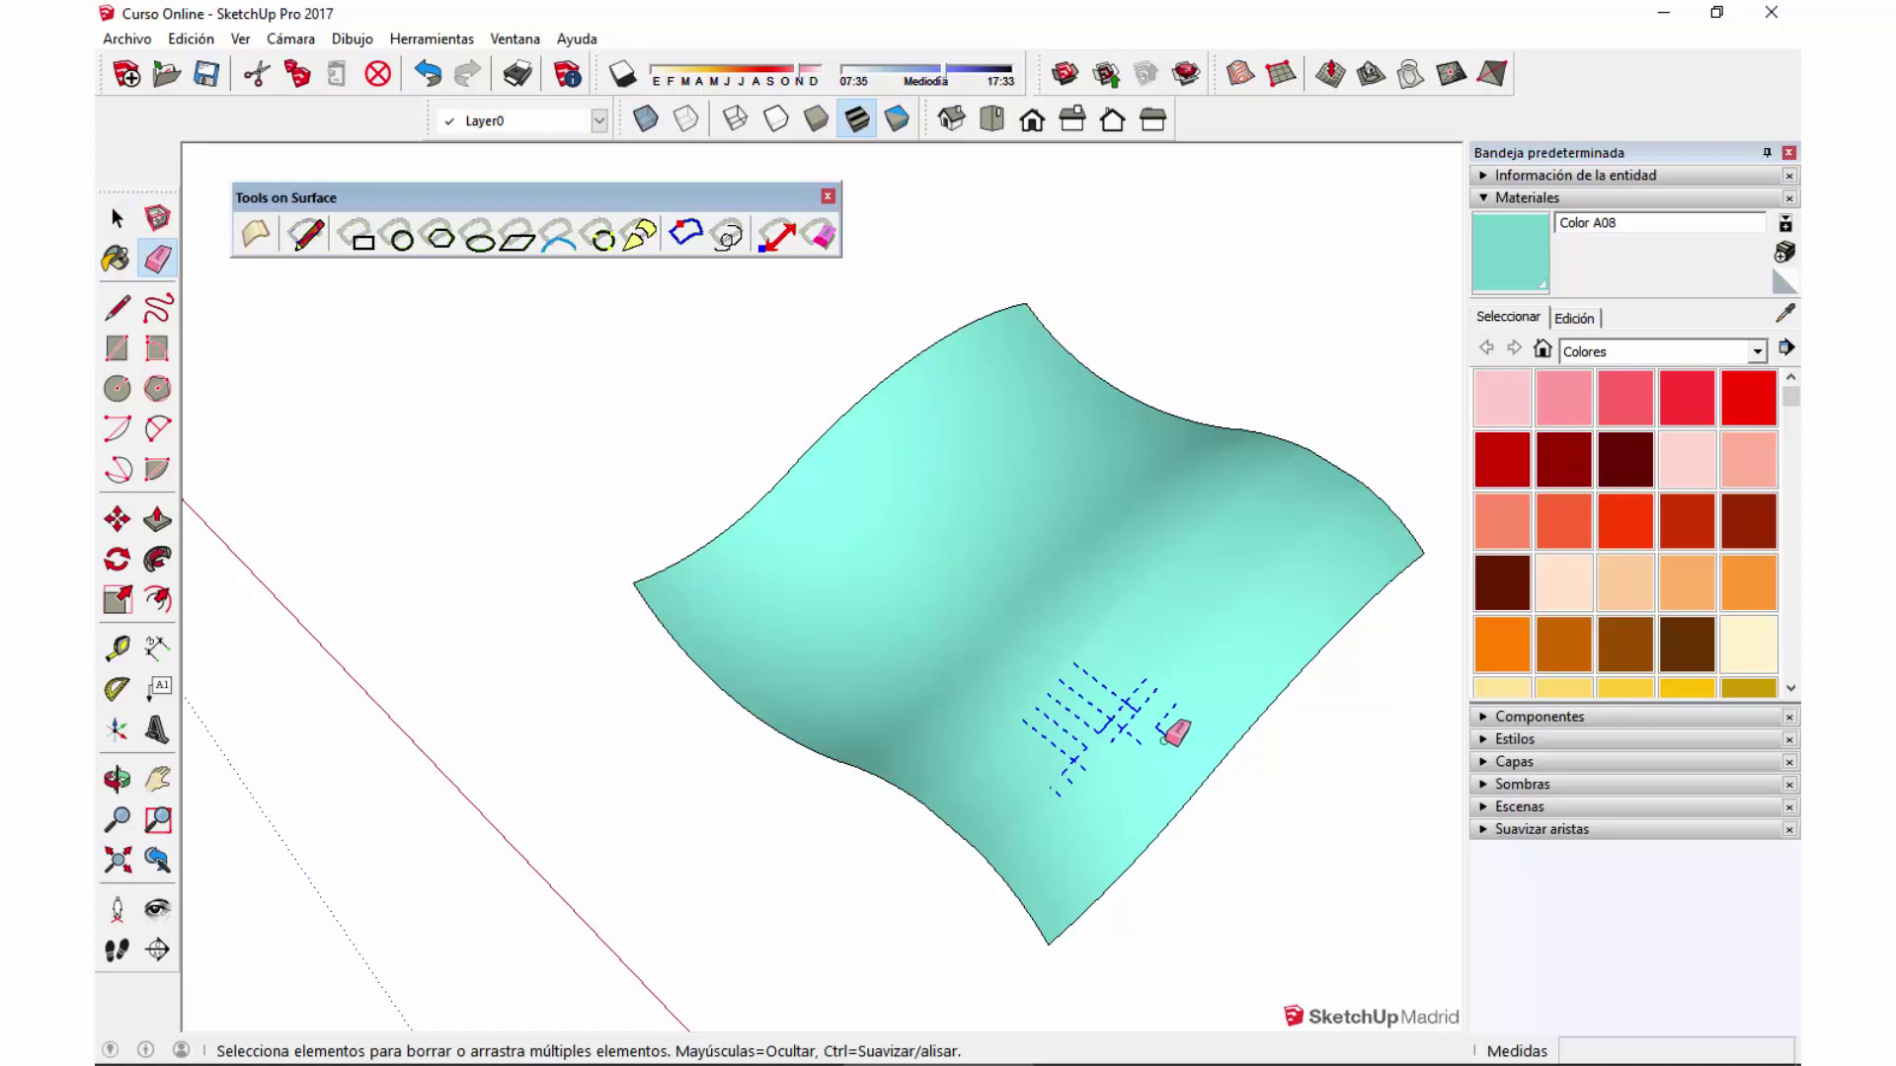
drag(1163, 736, 1114, 605)
key(space)
scroll(1051, 595, down, 3)
mouse_move(1051, 596)
middle_down()
mouse_move(987, 563)
mouse_move(785, 194)
mouse_move(1223, 776)
middle_up()
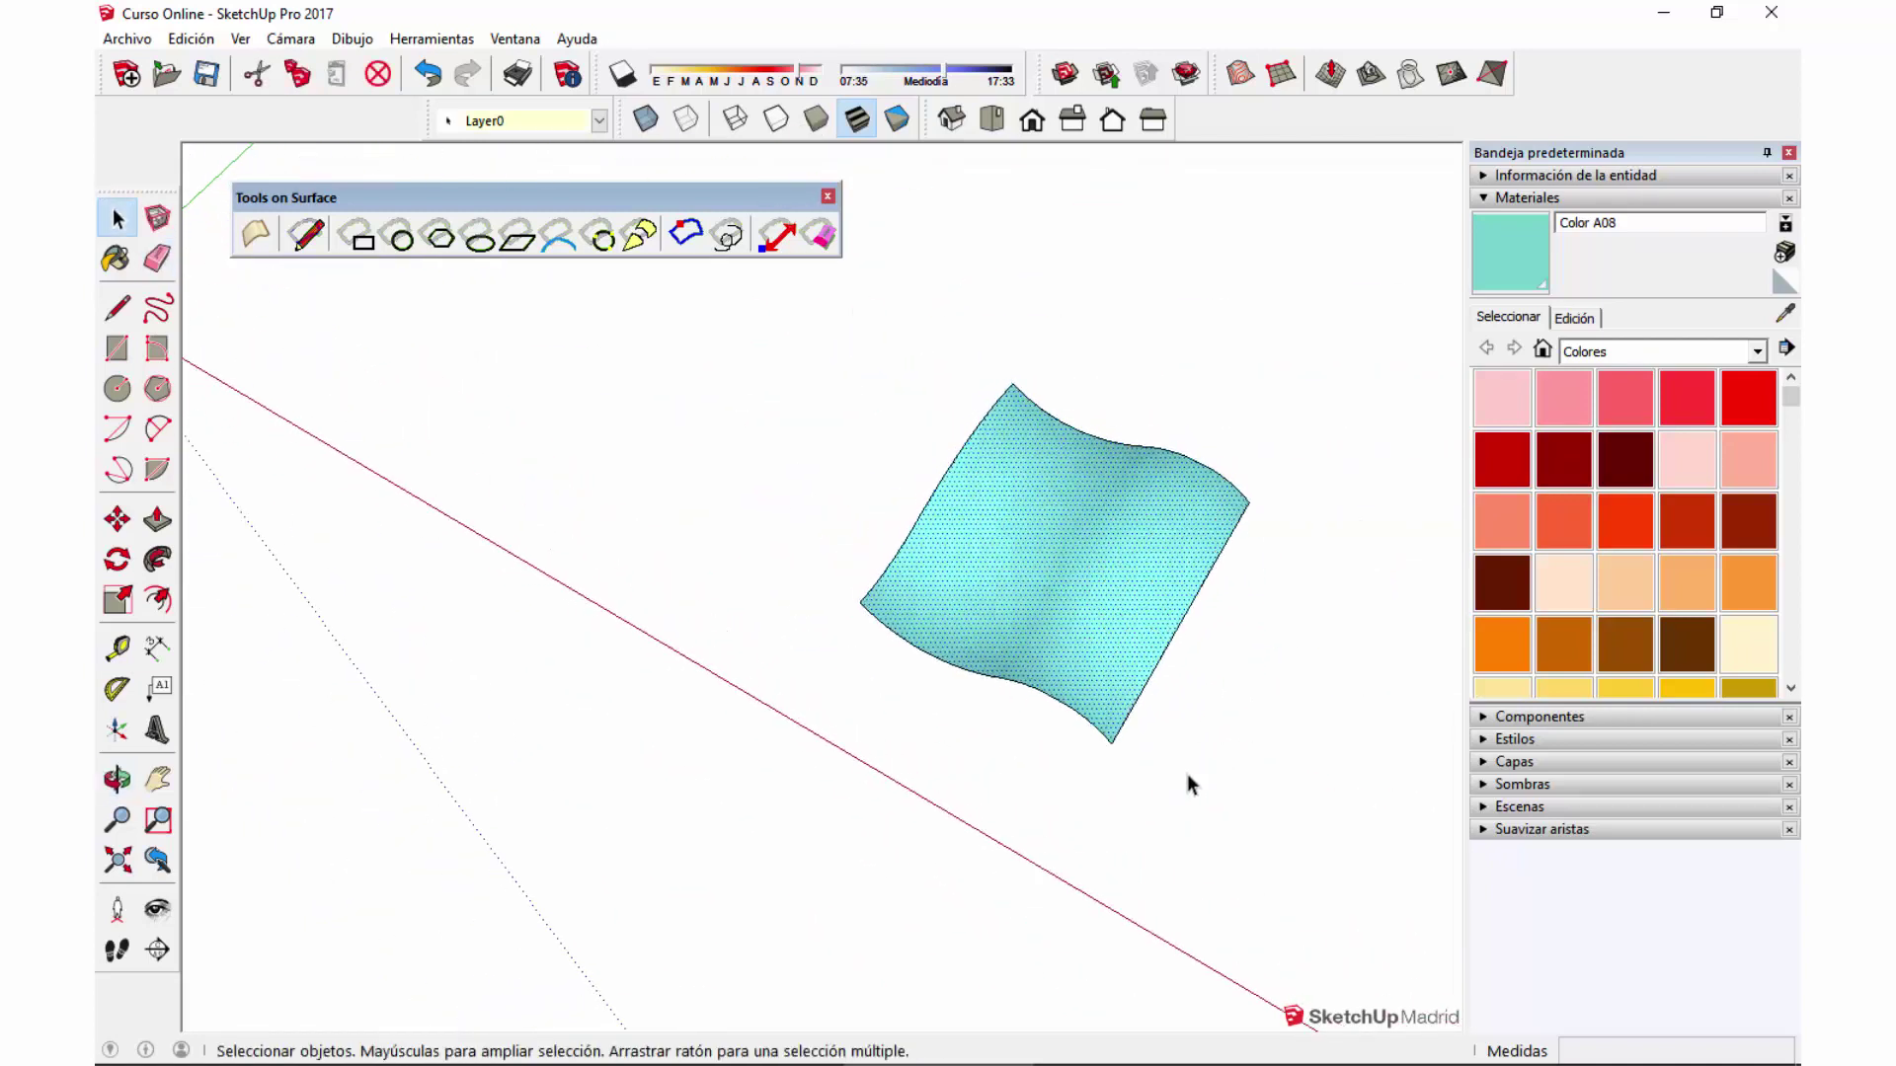
Place a duplicate of the teal wavy surface beside the first and frame both in view.
key(m)
key(ctrl)
click(1113, 743)
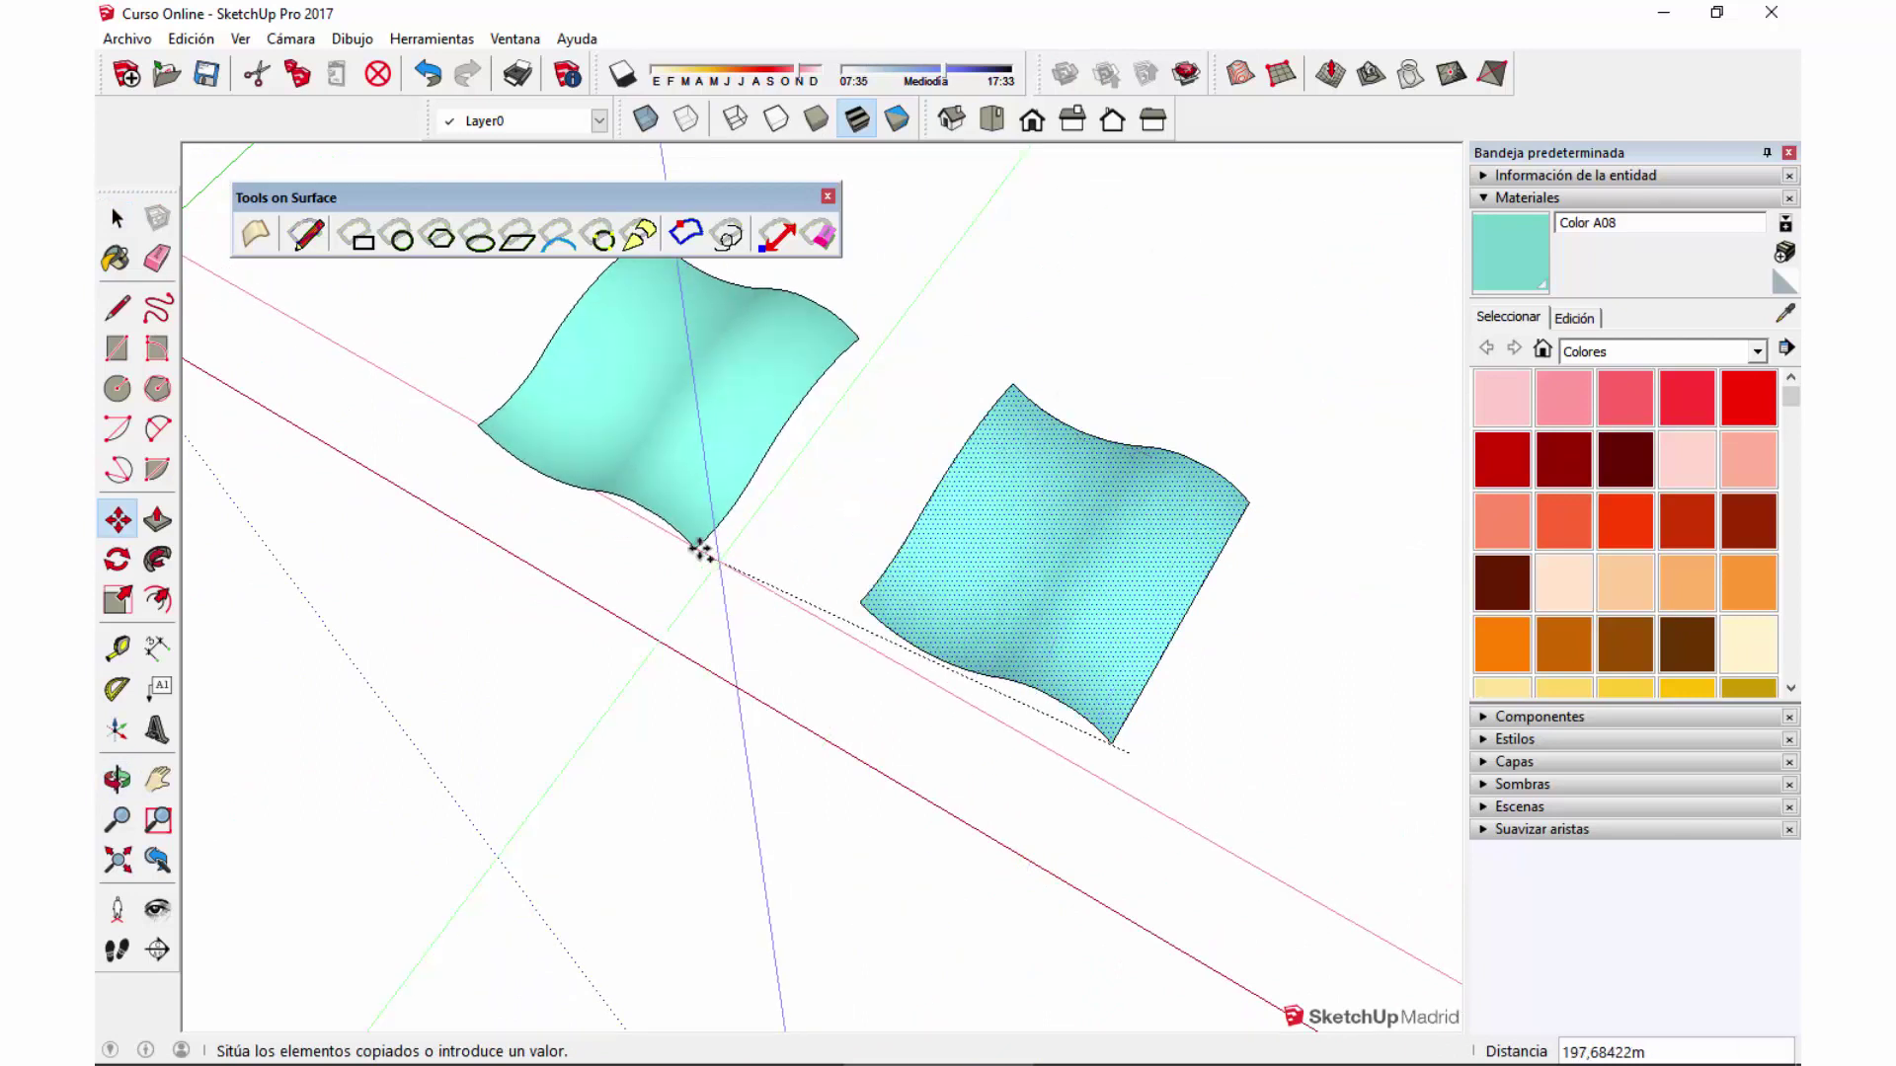
click(669, 493)
key(space)
drag(635, 191, 1162, 177)
middle_drag(1098, 358, 833, 406)
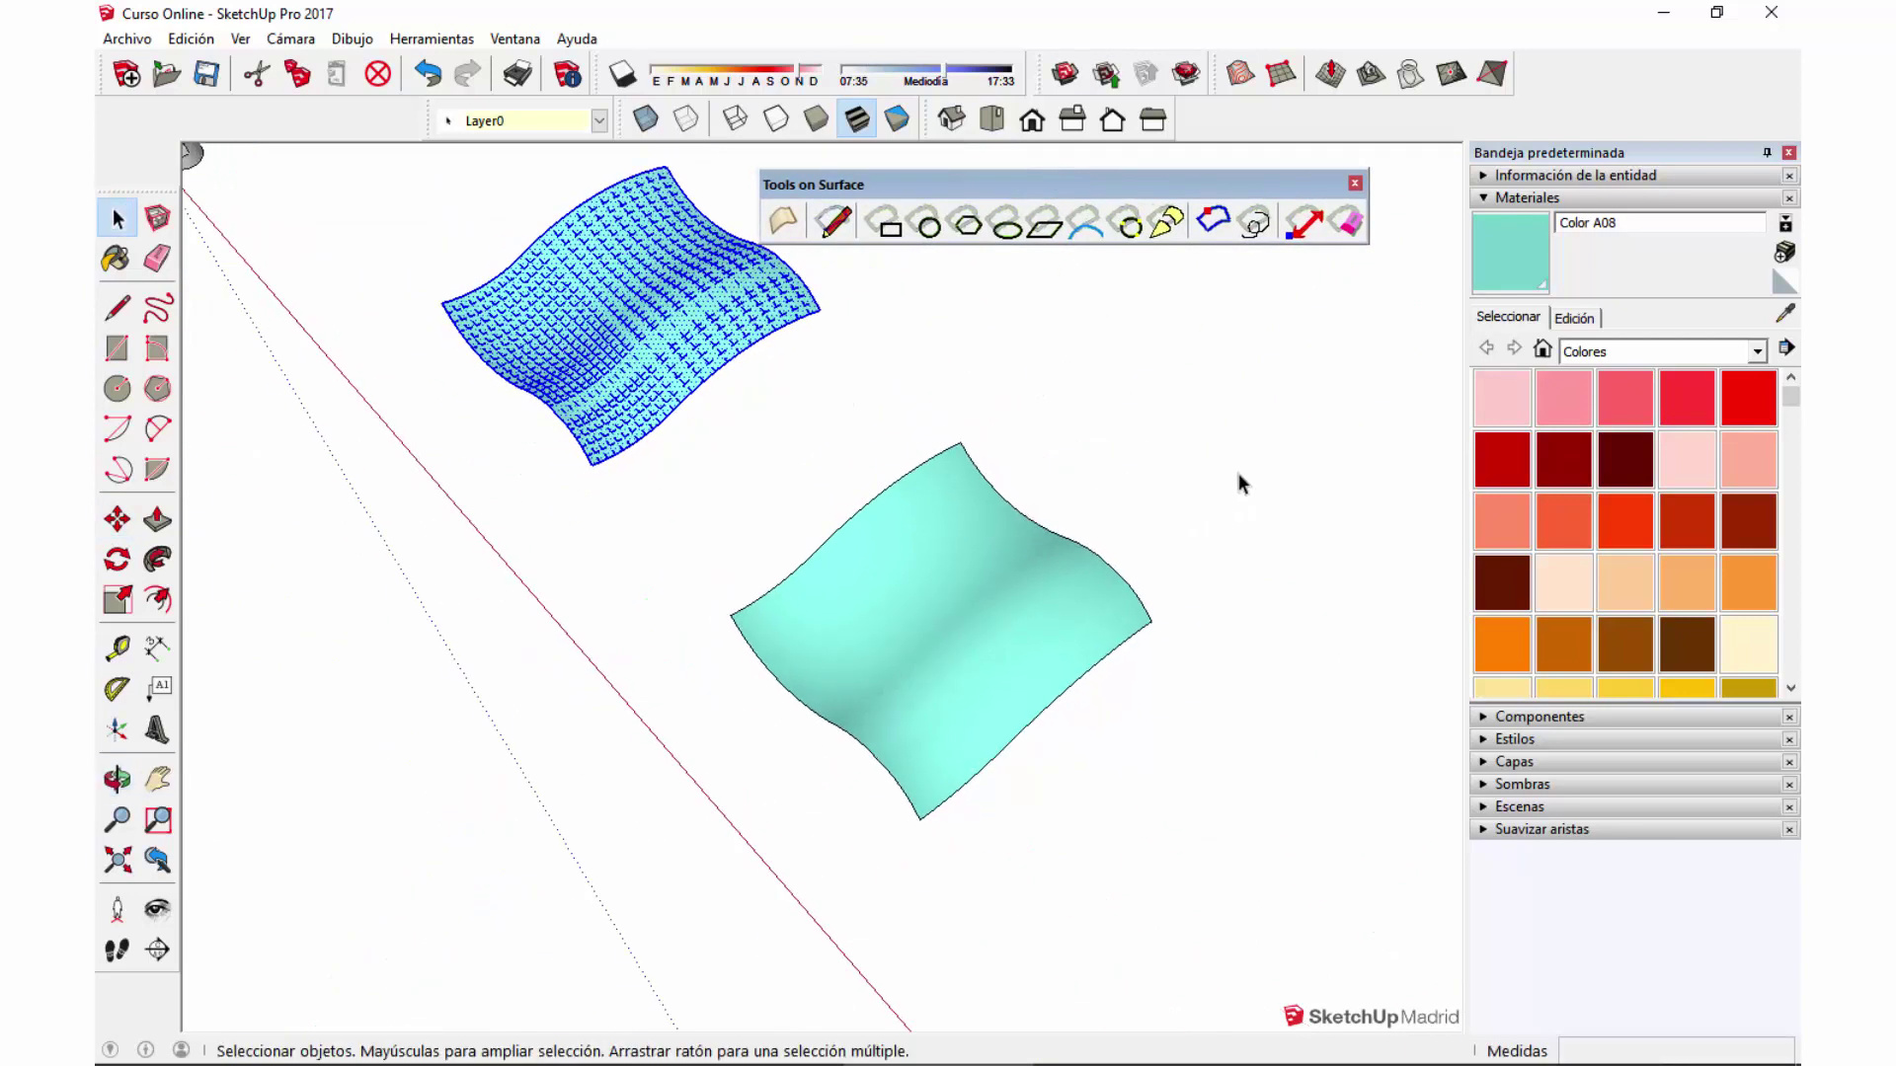
click(1238, 472)
scroll(964, 668, up, 2)
middle_drag(963, 668, 969, 571)
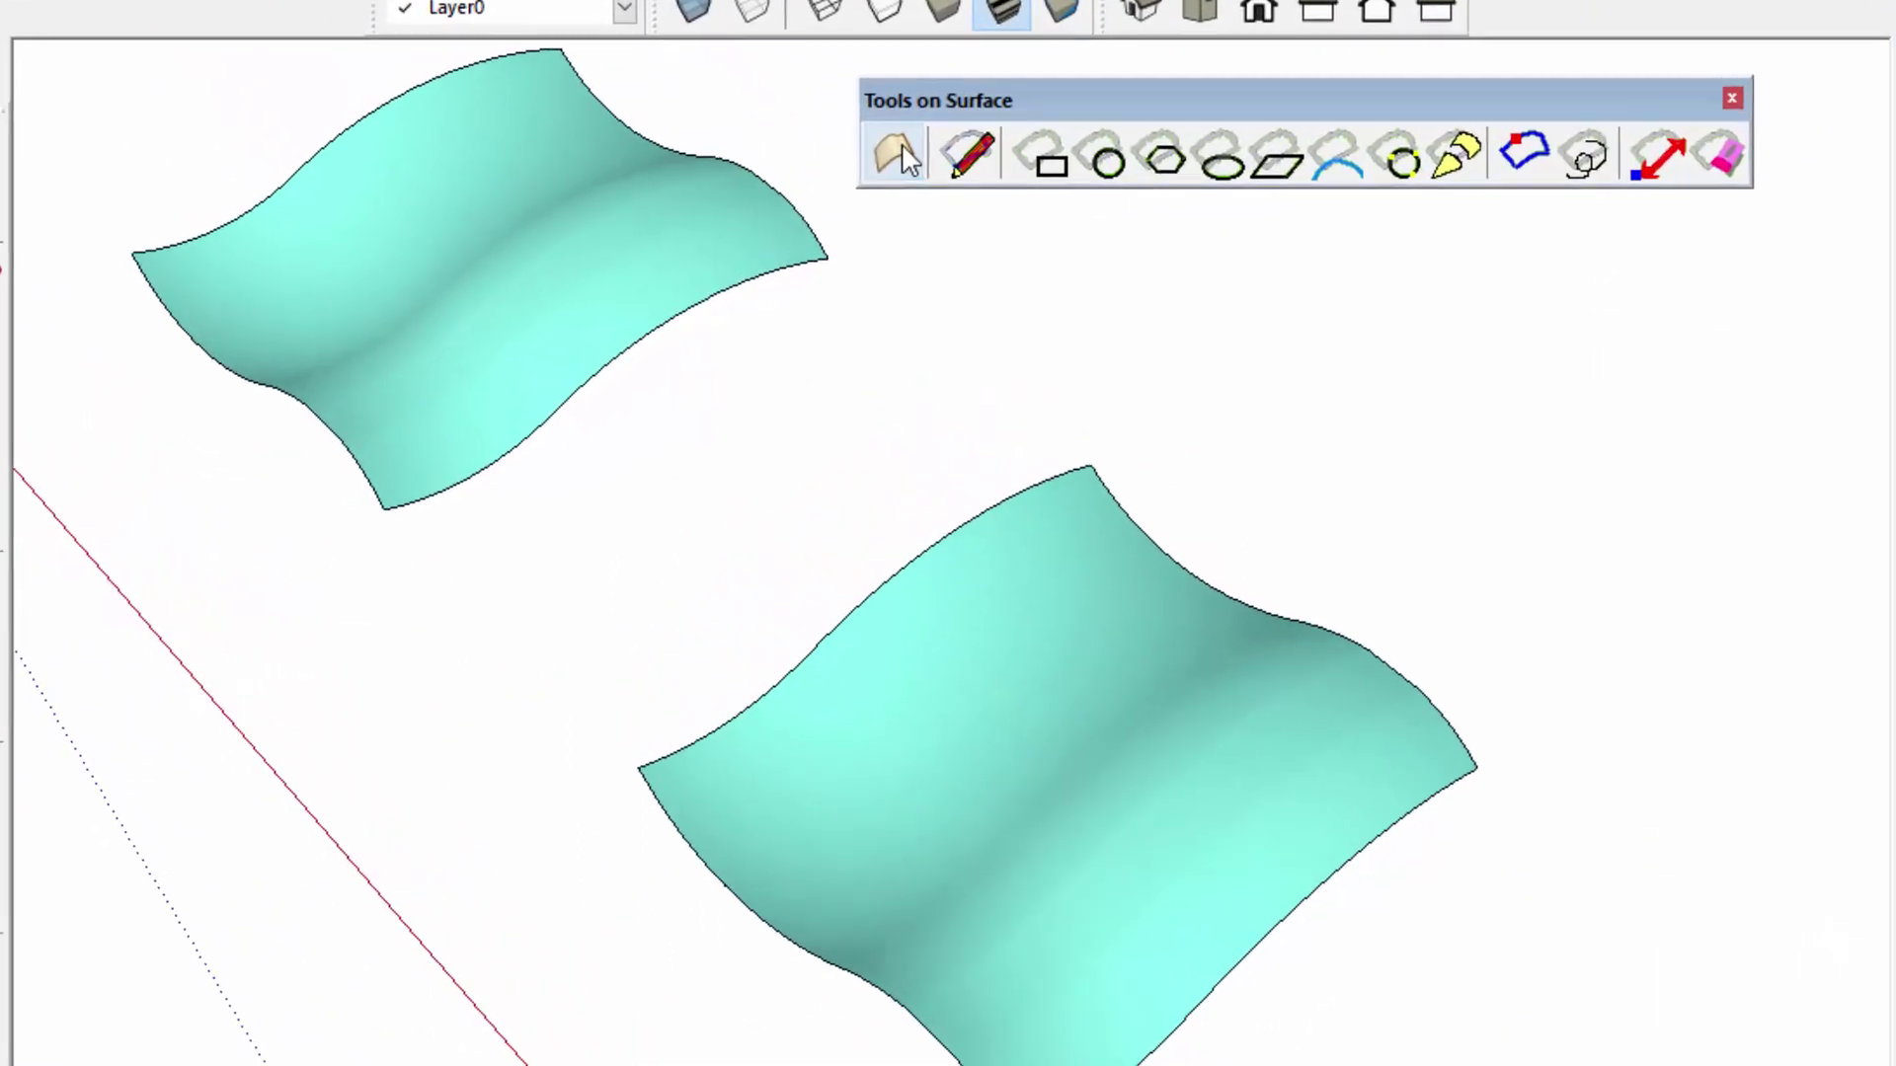
Draw a short line on the teal surface with the Tools on Surface Line tool.
click(900, 154)
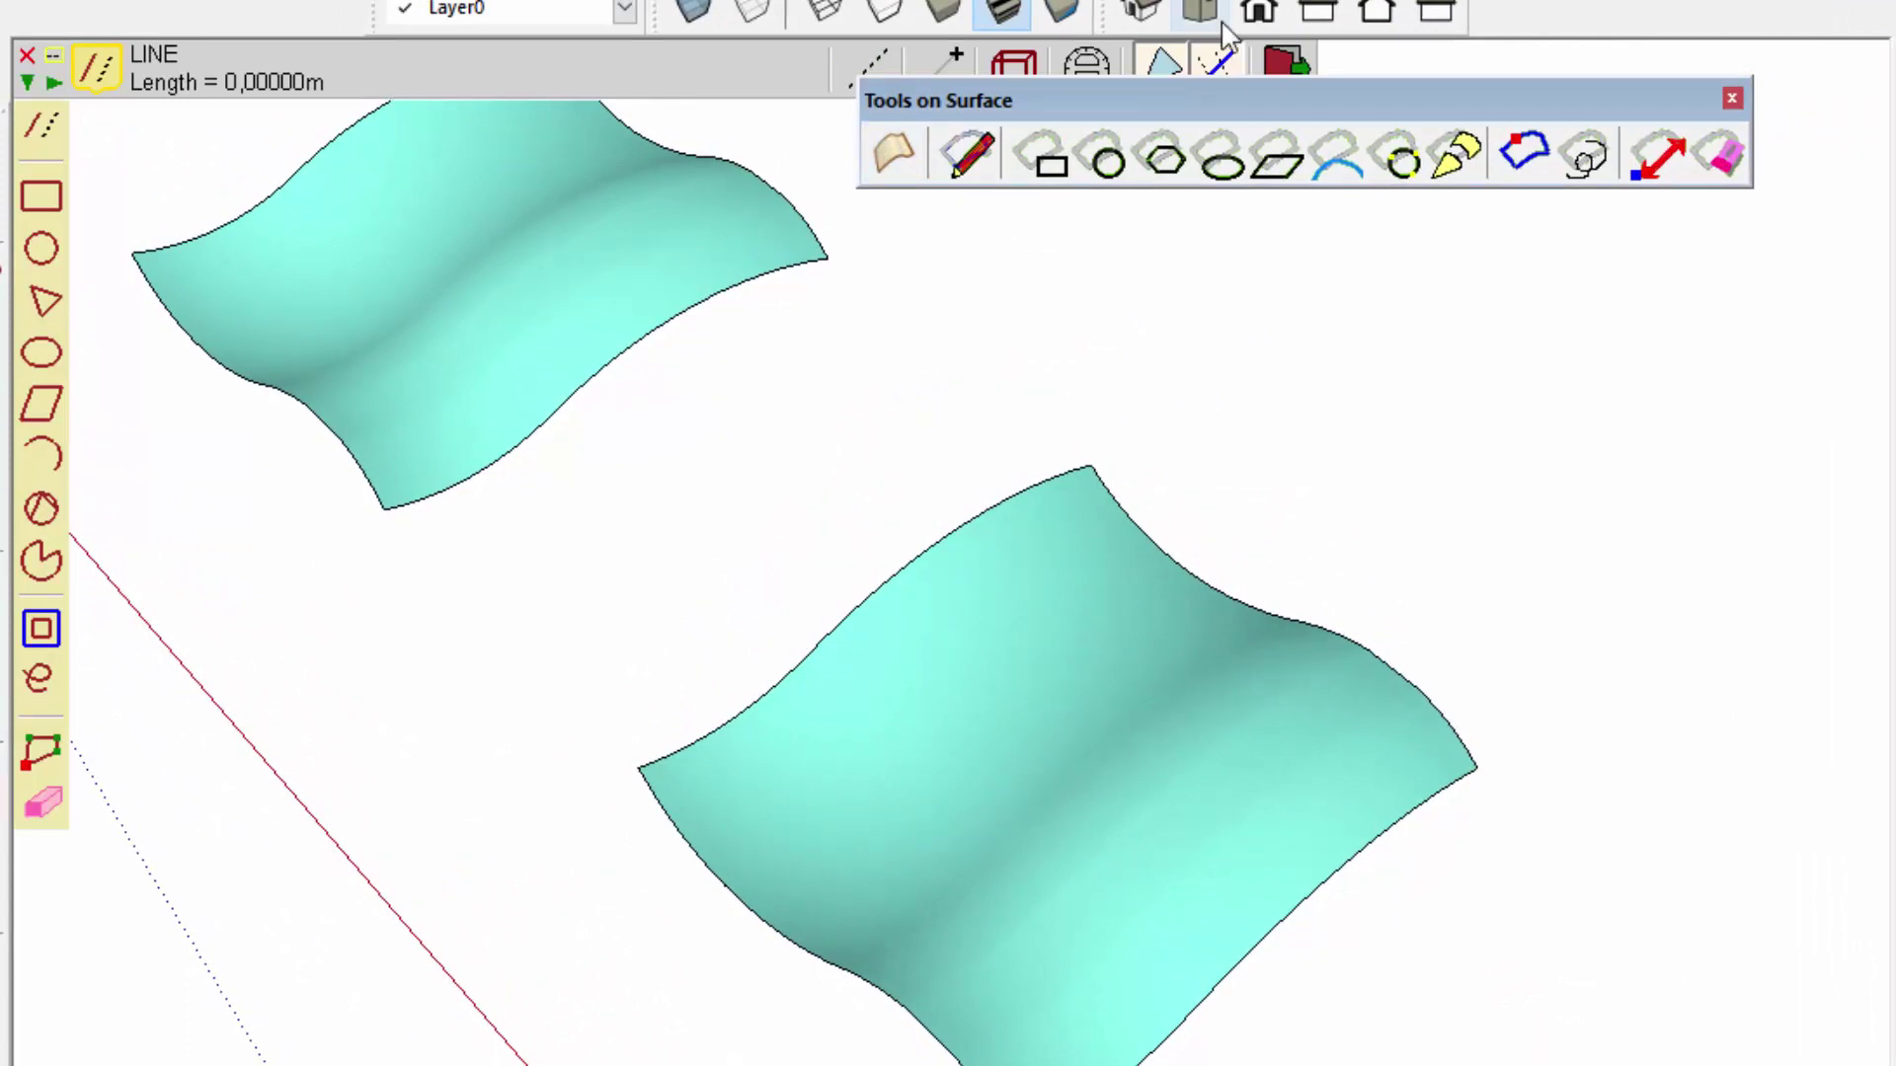
drag(1198, 99, 878, 233)
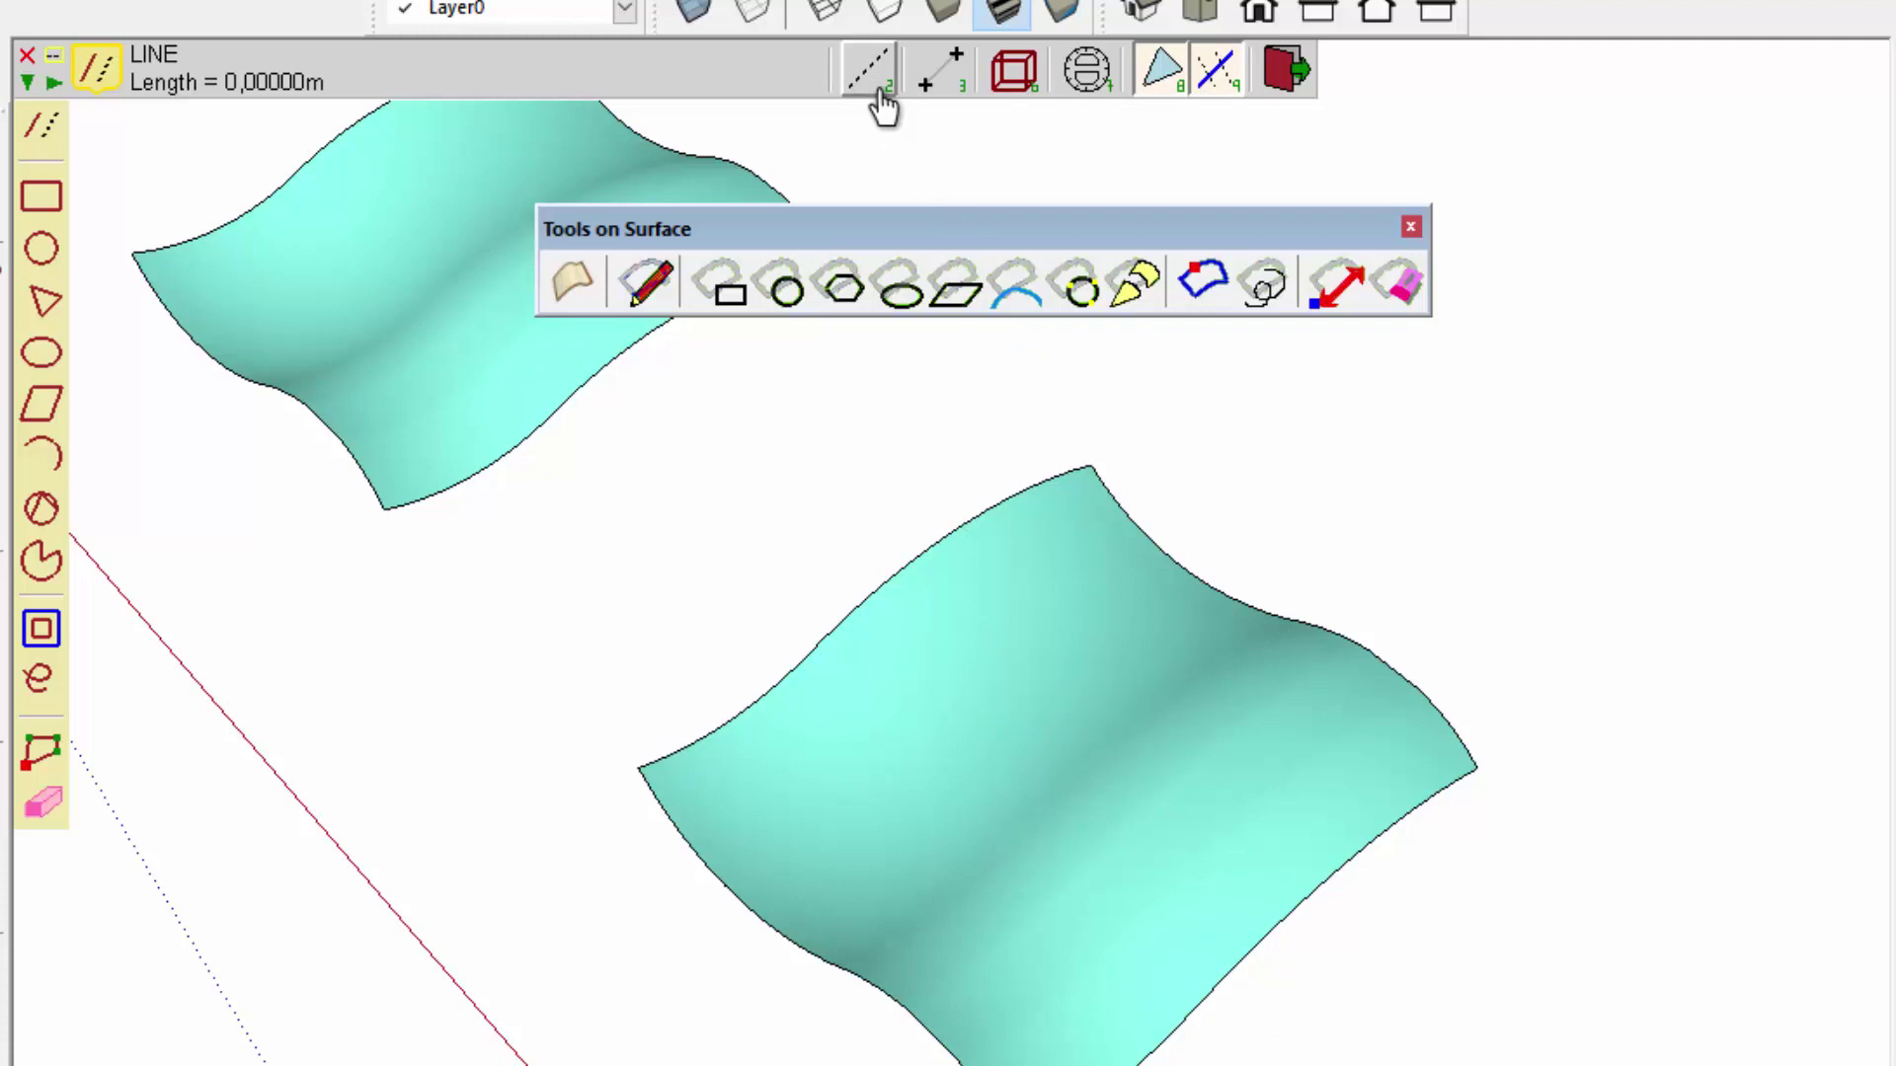
click(878, 92)
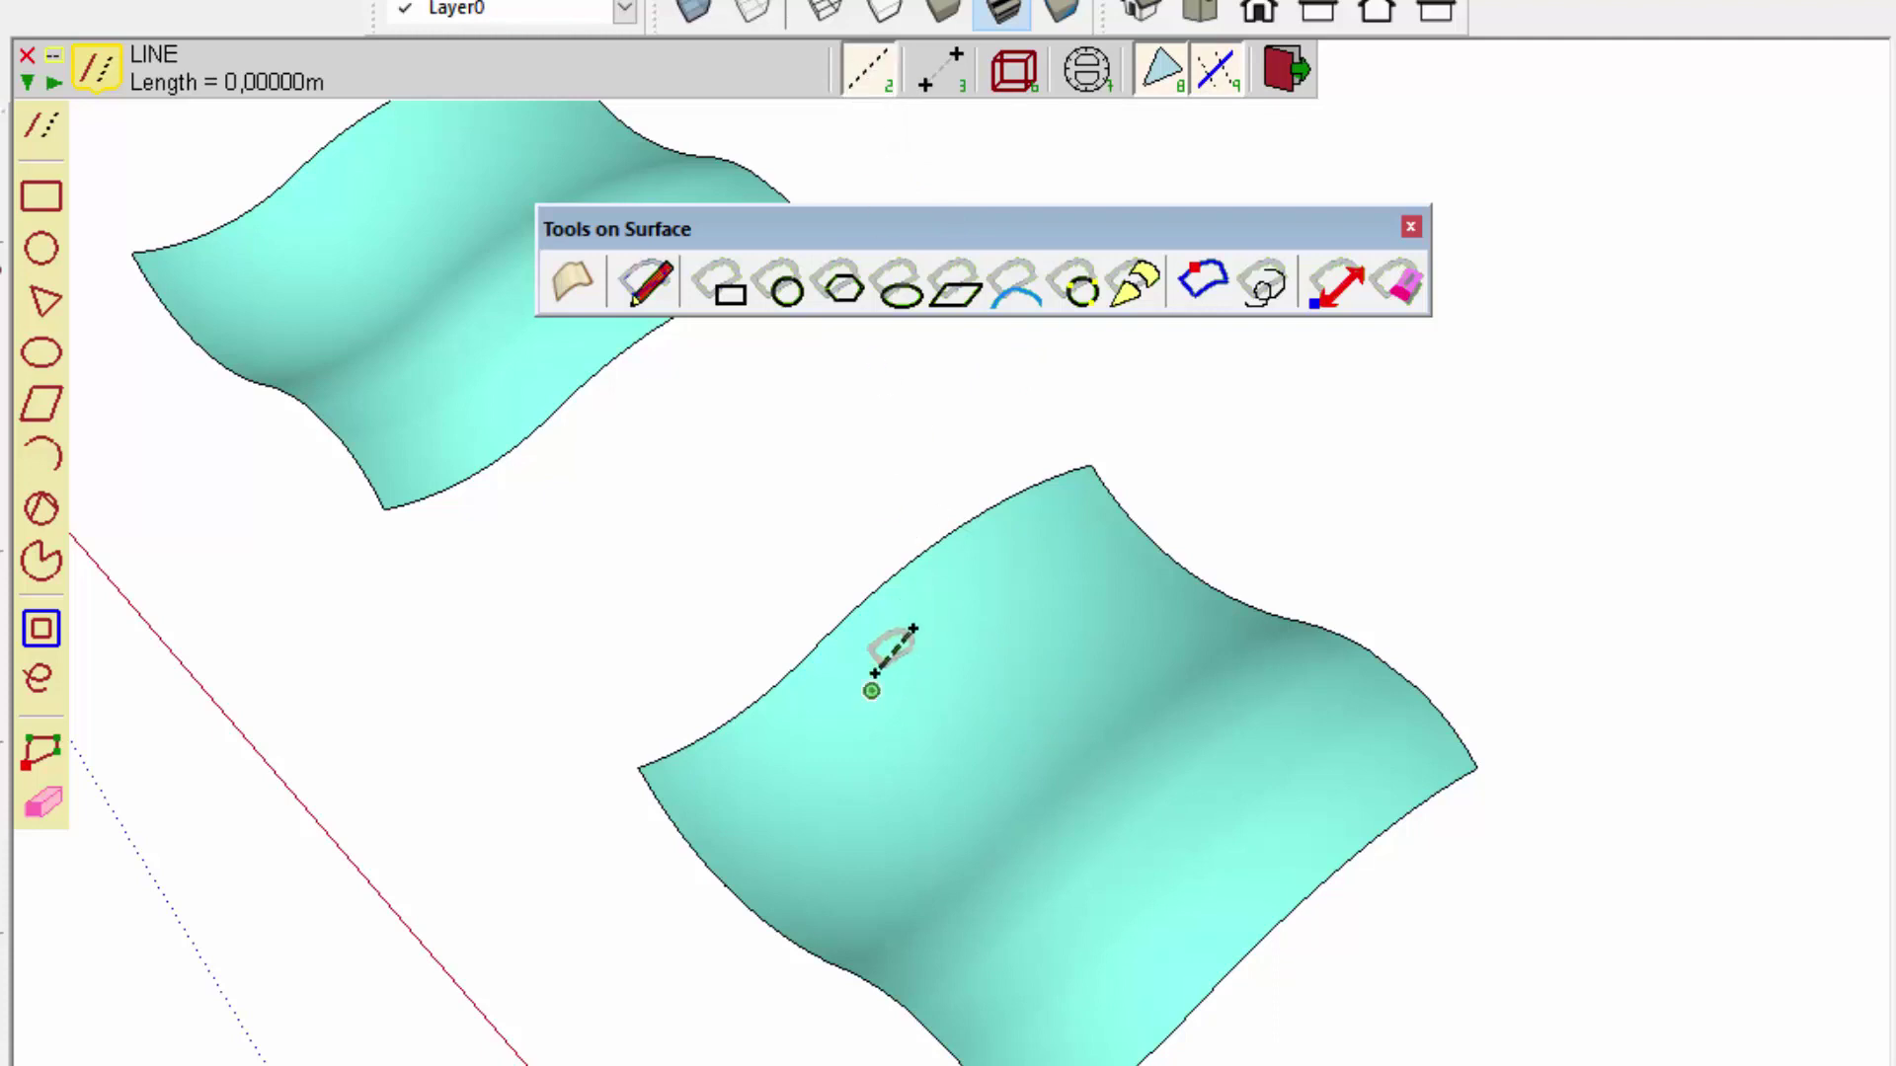
click(1062, 896)
key(space)
click(1037, 889)
mouse_move(1037, 888)
middle_down()
mouse_move(1286, 677)
mouse_move(948, 740)
mouse_move(994, 1044)
mouse_move(718, 301)
middle_up()
Draw another line across the surface and select the curved line to remove it.
click(632, 281)
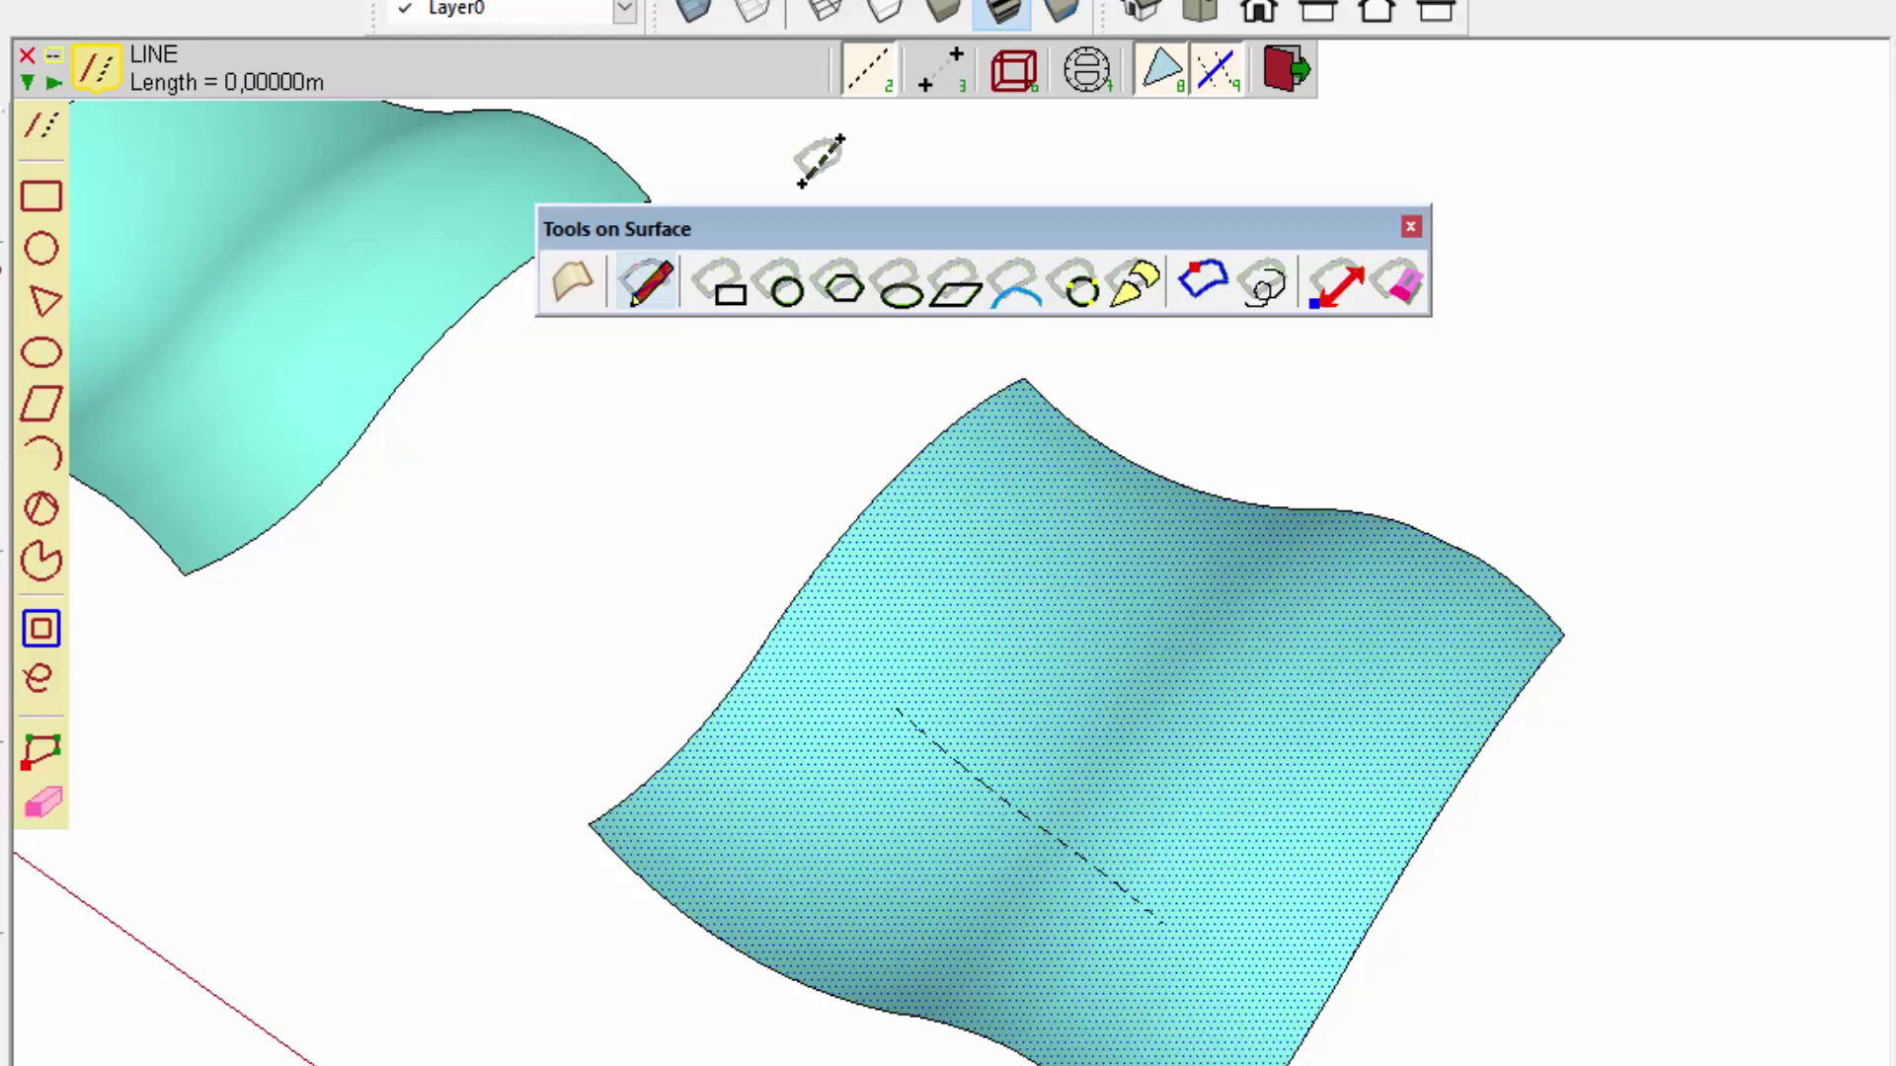
click(1033, 659)
click(983, 635)
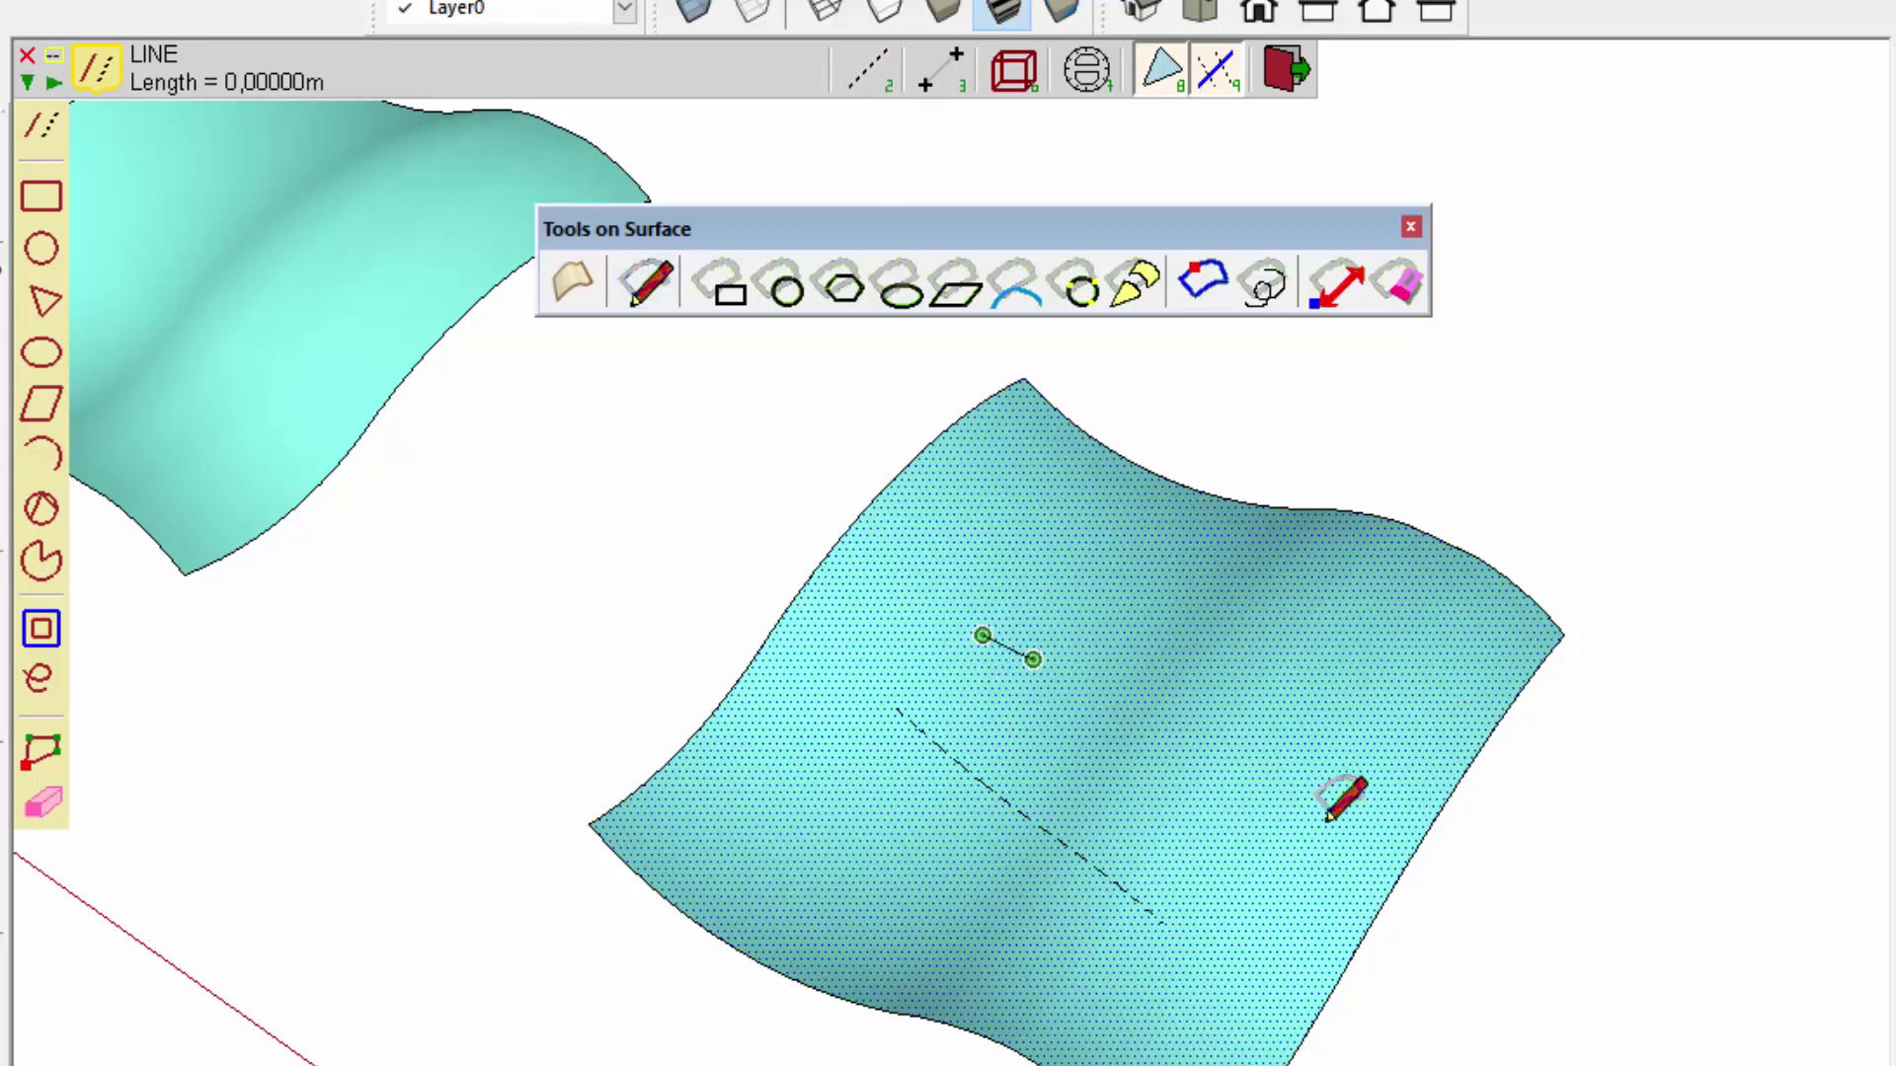
click(1254, 849)
key(space)
click(1132, 743)
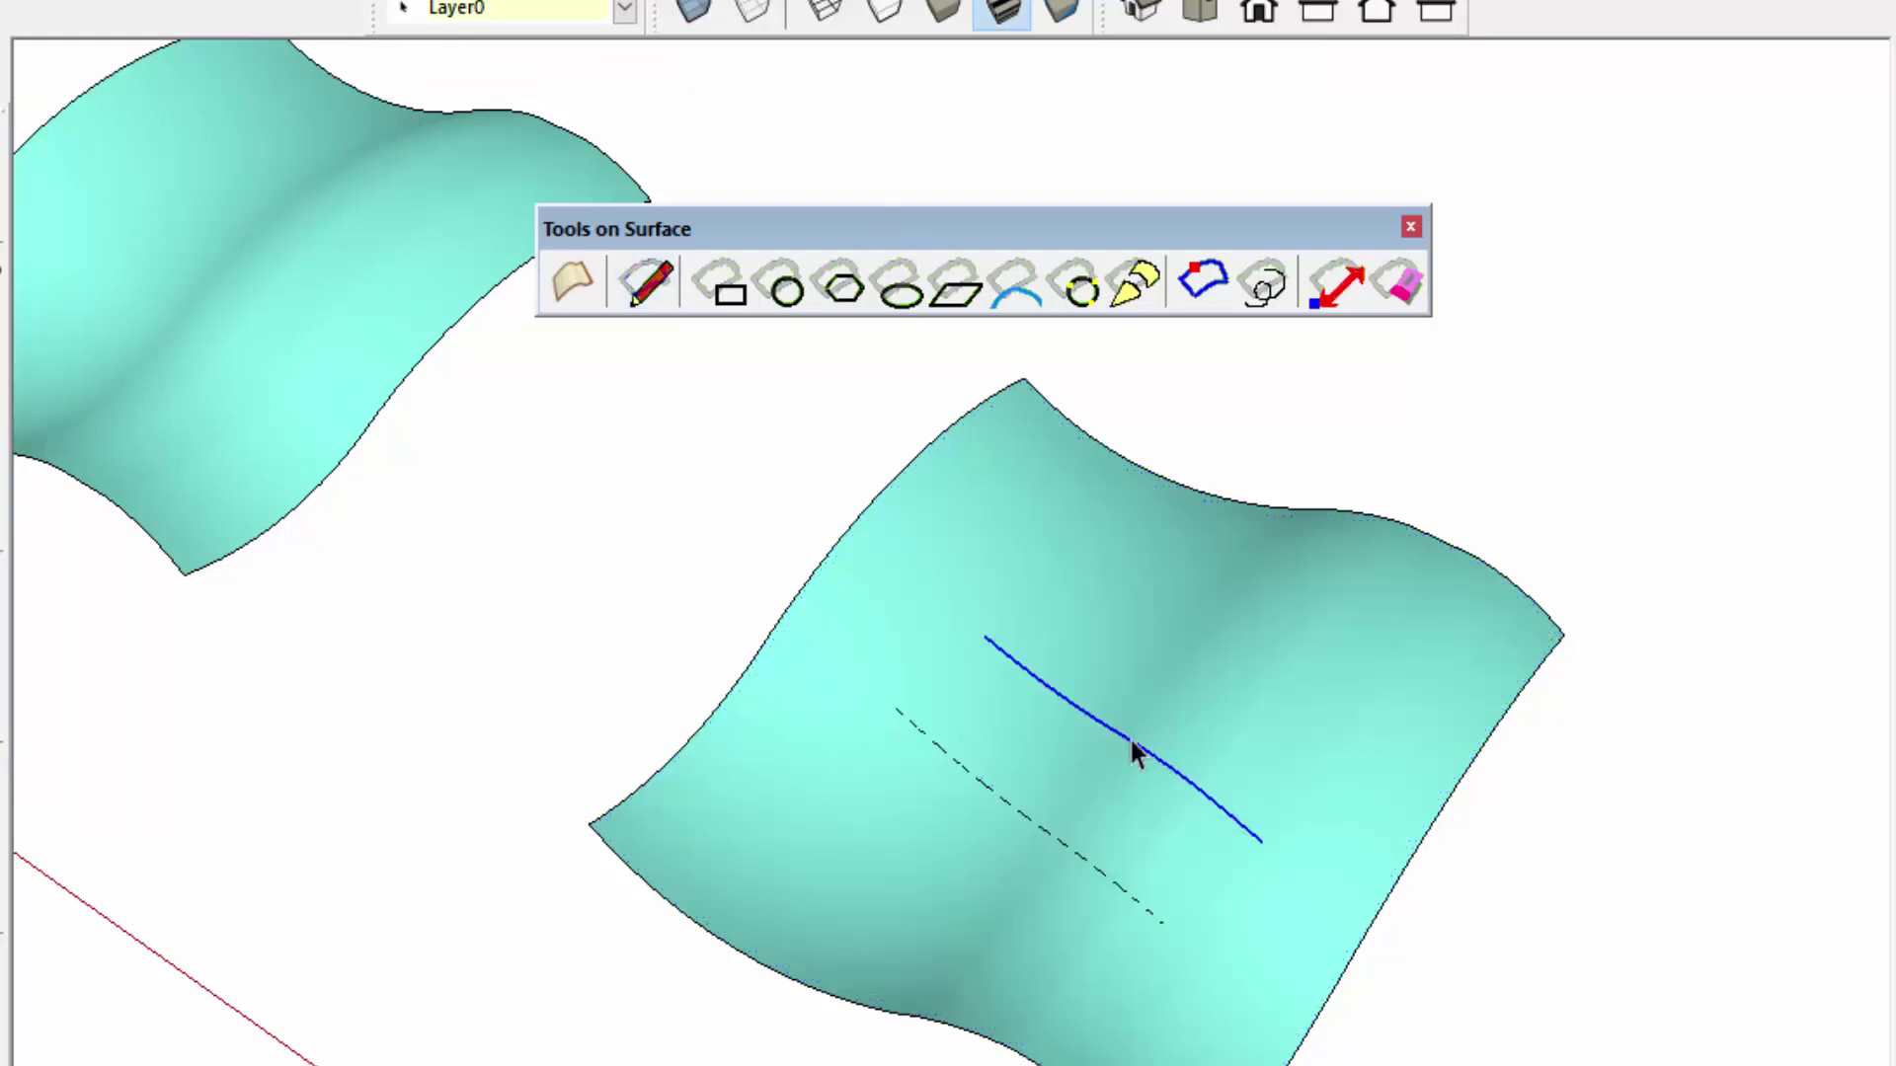
mouse_move(1115, 756)
middle_down()
mouse_move(902, 397)
mouse_move(883, 549)
middle_up()
click(645, 283)
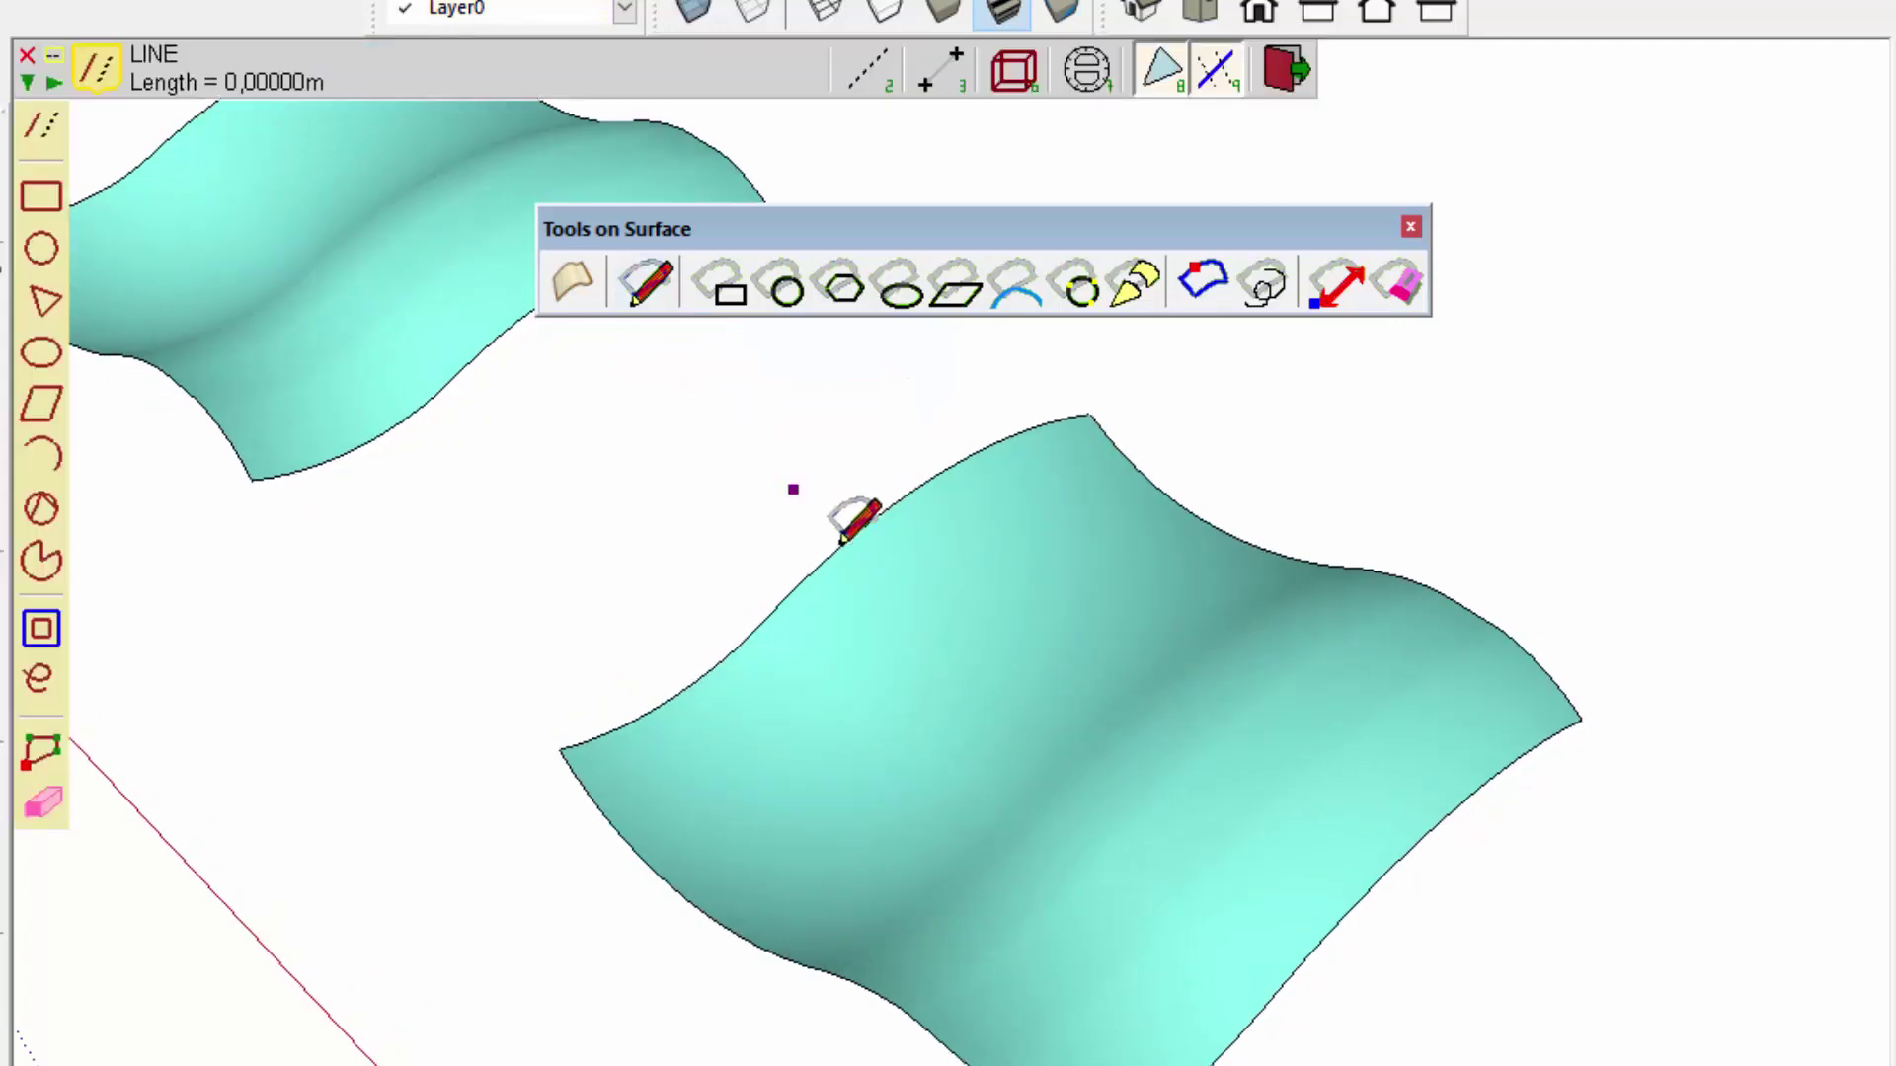
Draw a large rectangle on the wavy surface with the Tools on Surface Rectangle.
click(732, 292)
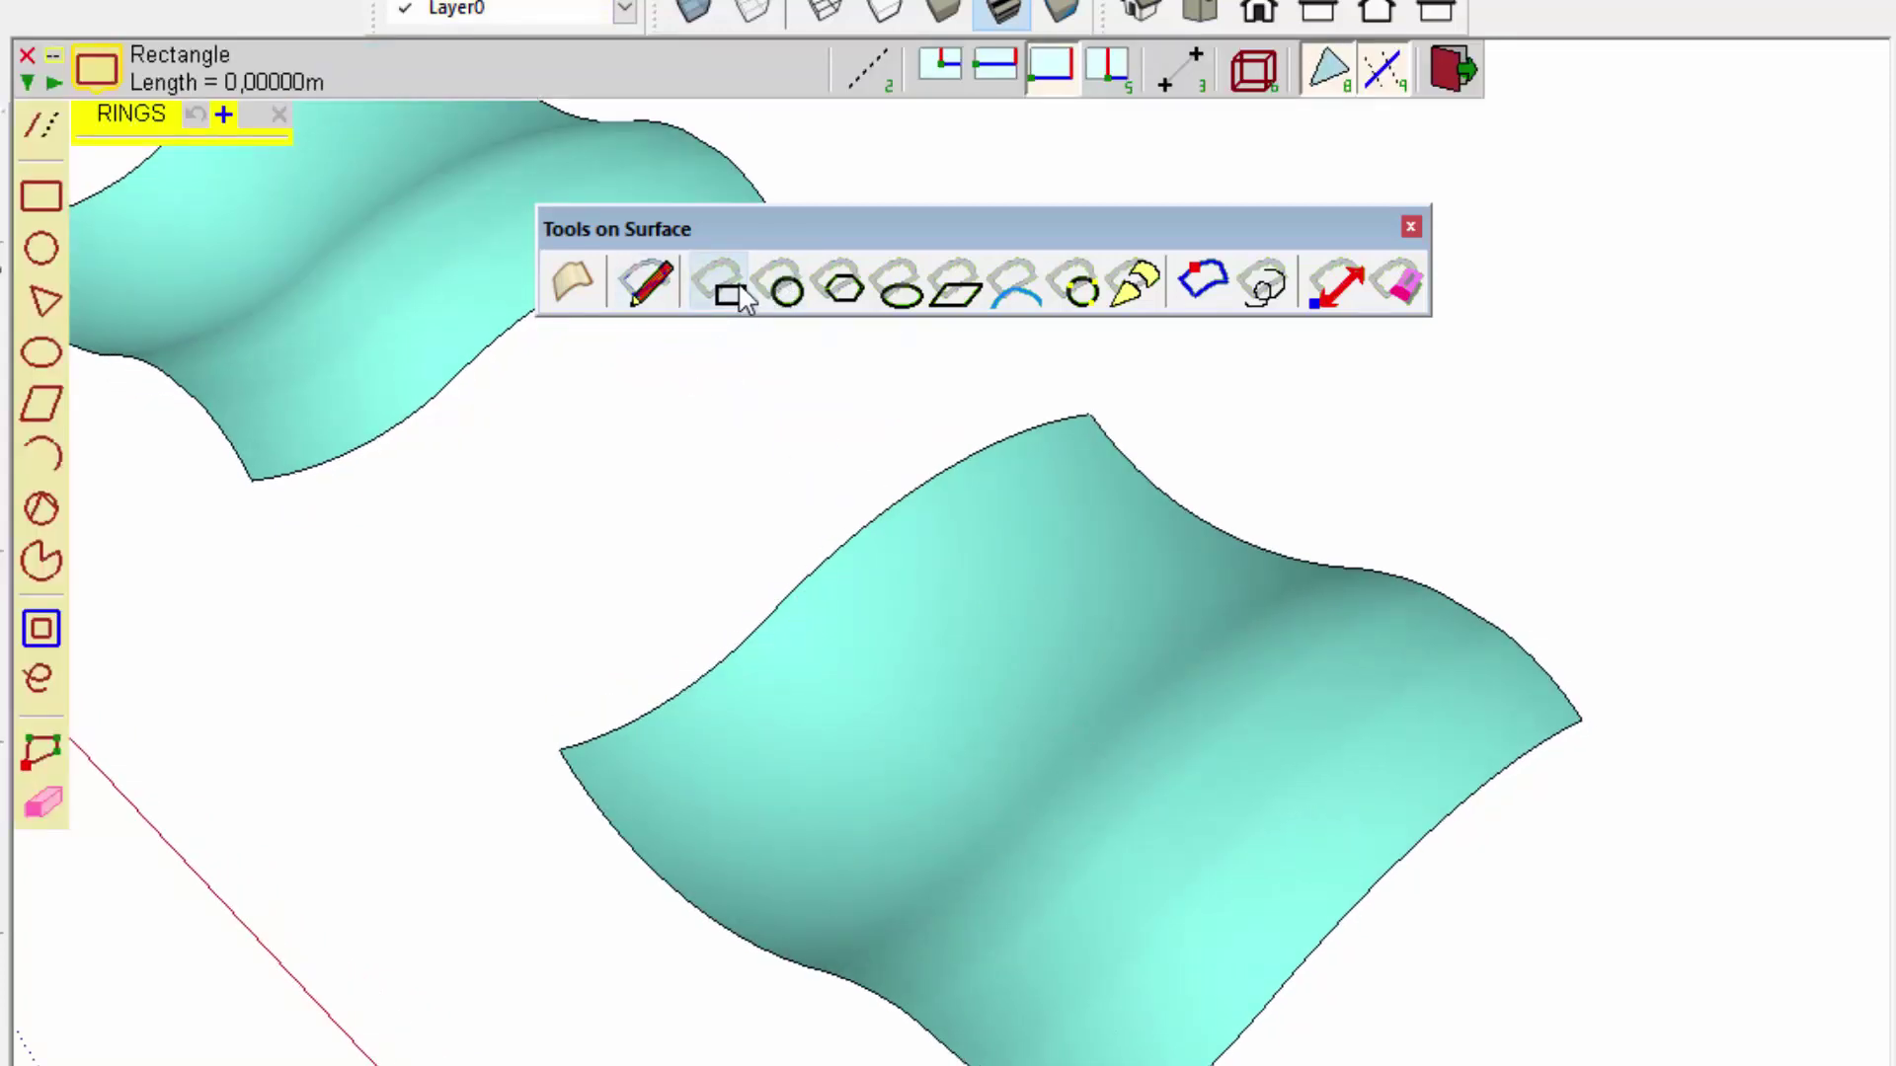
click(916, 811)
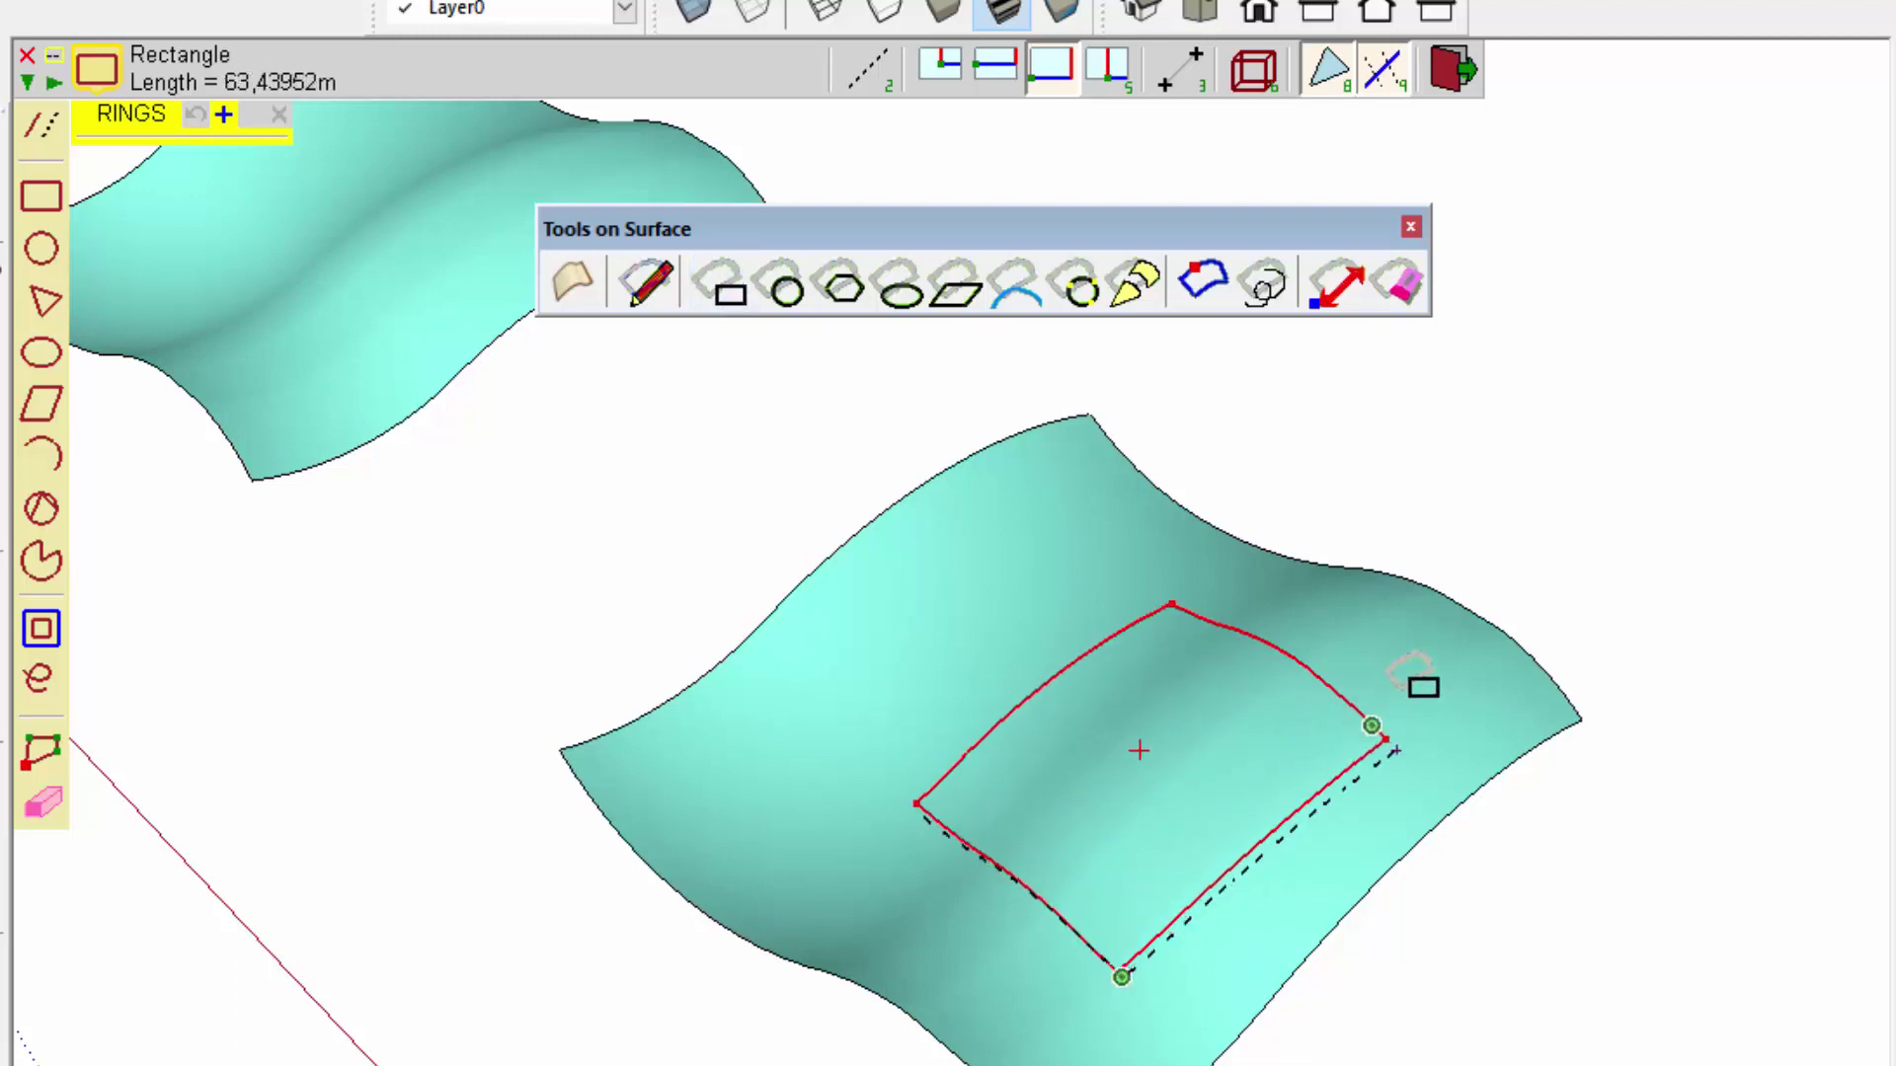
scroll(1409, 671, up, 2)
scroll(1421, 659, down, 2)
click(1461, 635)
click(1294, 754)
mouse_move(1295, 753)
middle_down()
mouse_move(1566, 537)
mouse_move(1145, 616)
middle_up()
Paint the rectangle face red with Color B05.
key(b)
click(1246, 751)
mouse_move(1246, 750)
middle_down()
mouse_move(563, 448)
mouse_move(528, 801)
middle_up()
mouse_move(1326, 972)
middle_down()
mouse_move(1431, 893)
mouse_move(1320, 906)
middle_up()
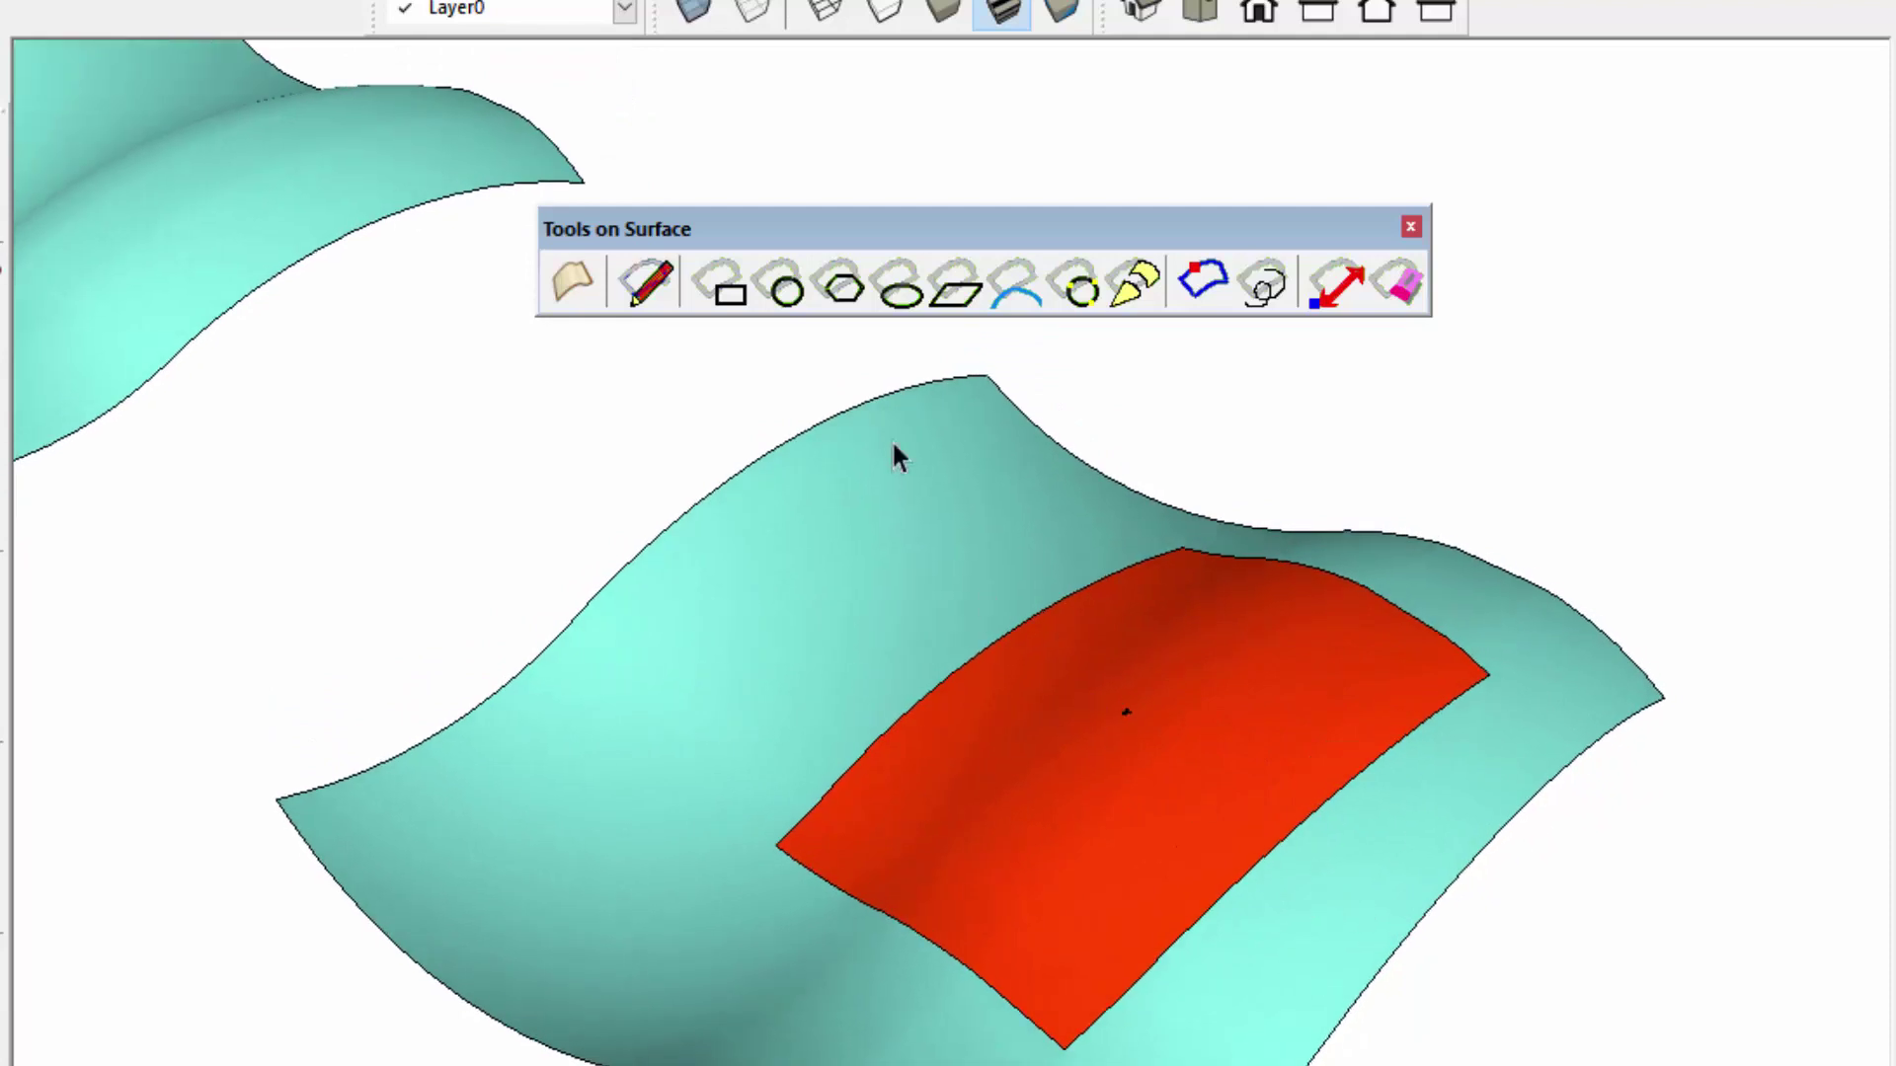
Try the surface rectangle, line and eraser tools on the red face without keeping changes.
click(730, 294)
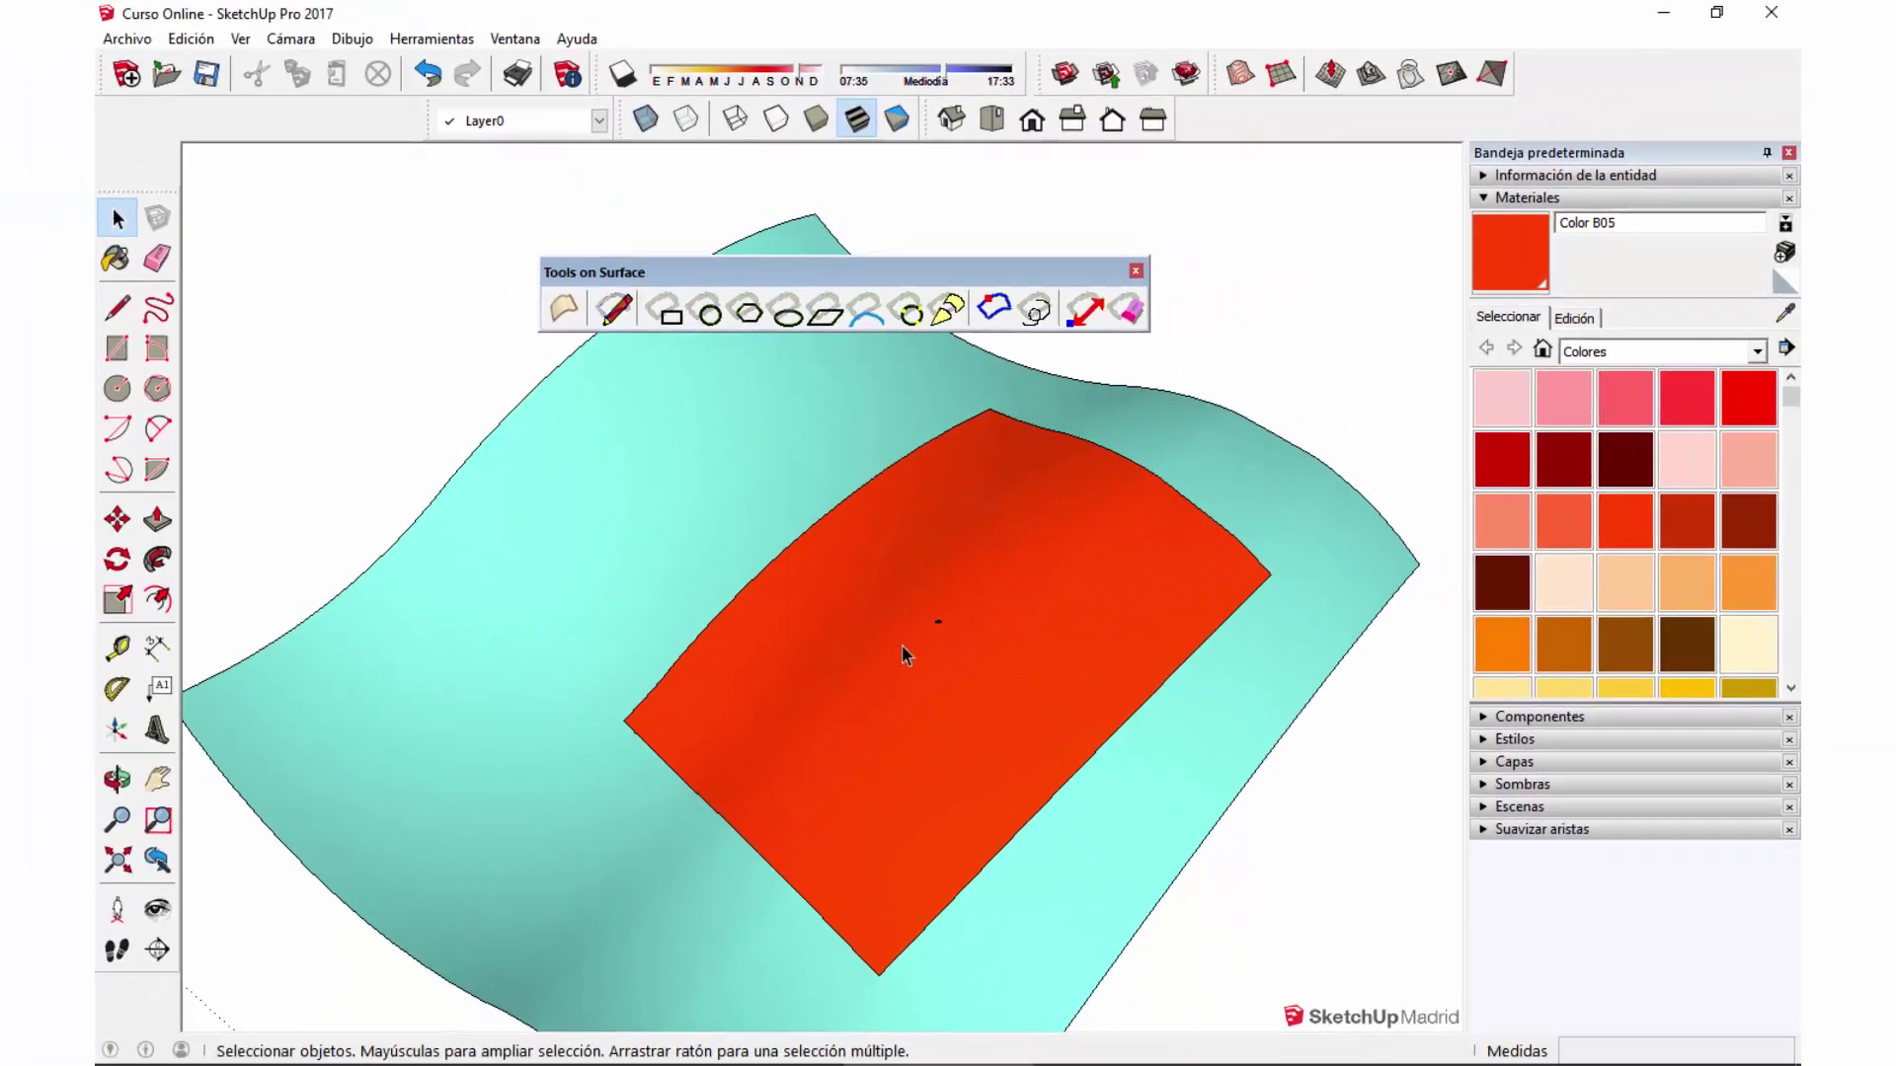
scroll(938, 625, up, 2)
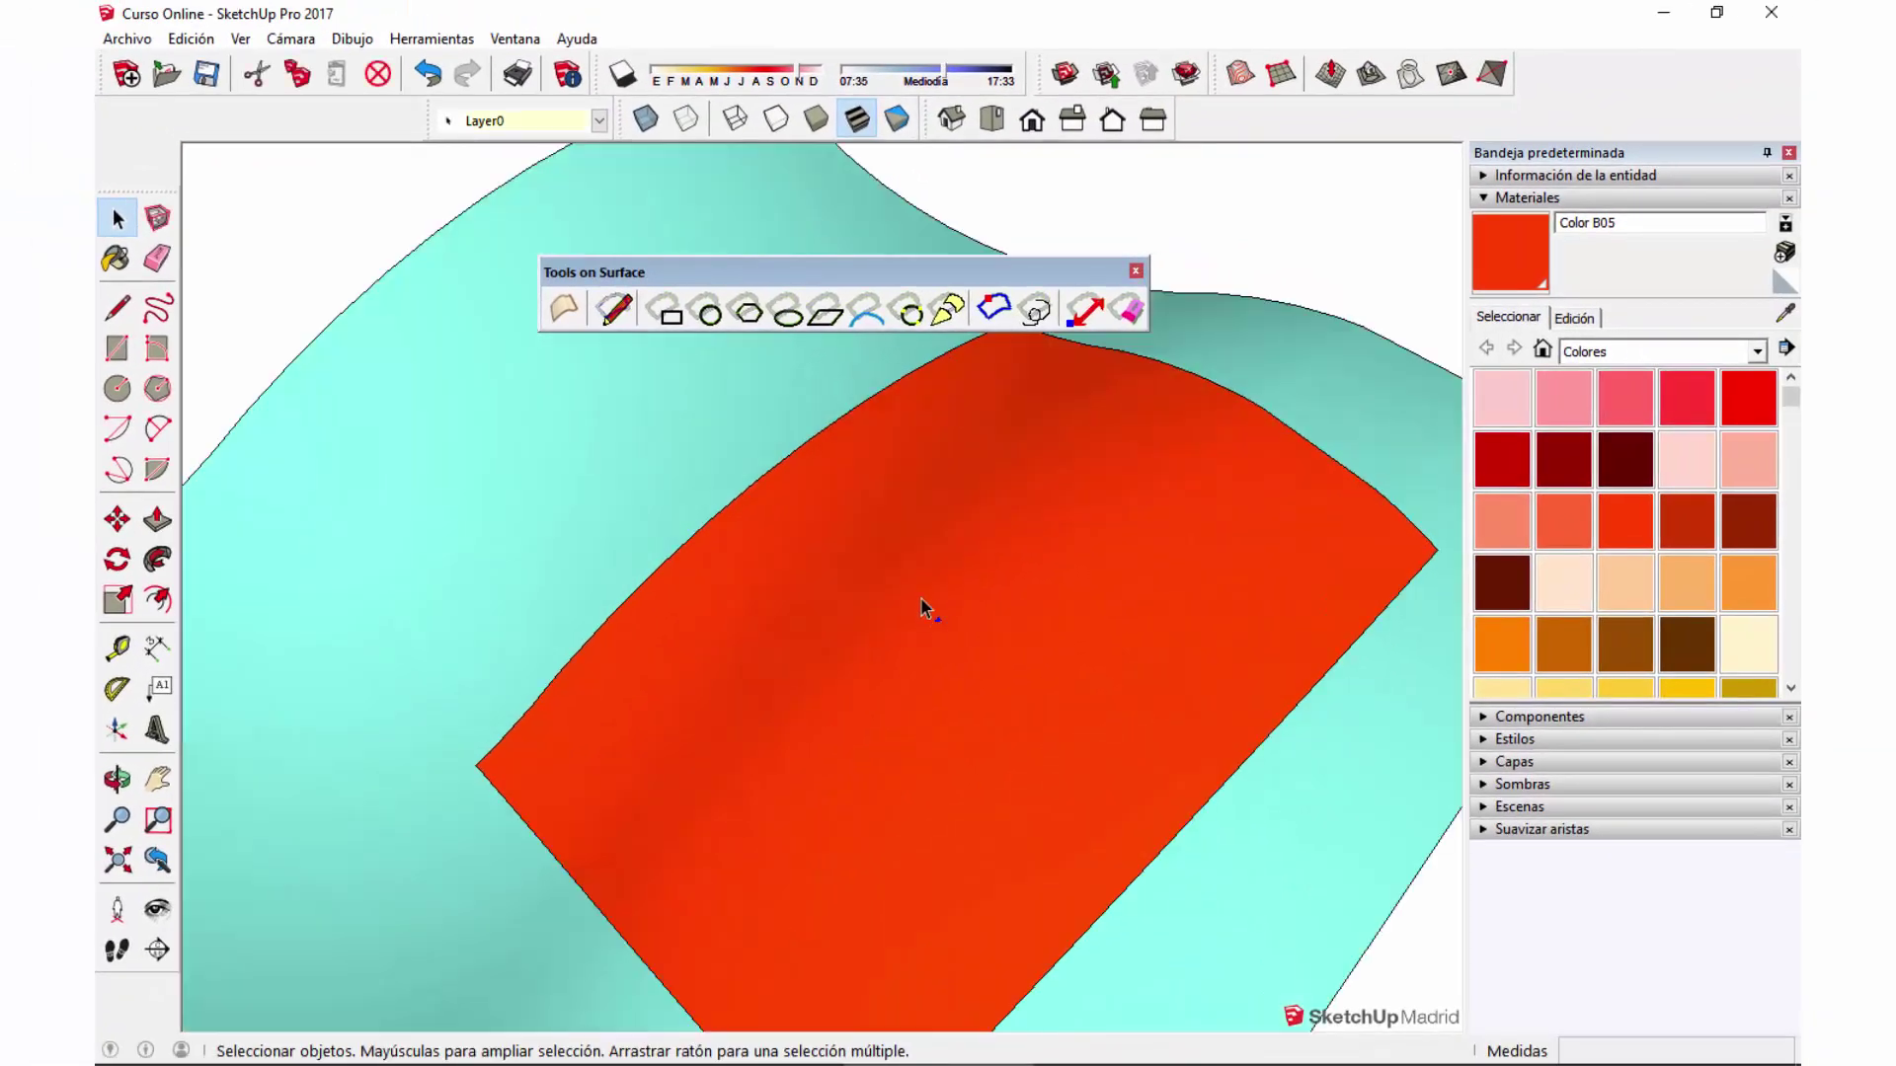
scroll(933, 620, down, 2)
key(l)
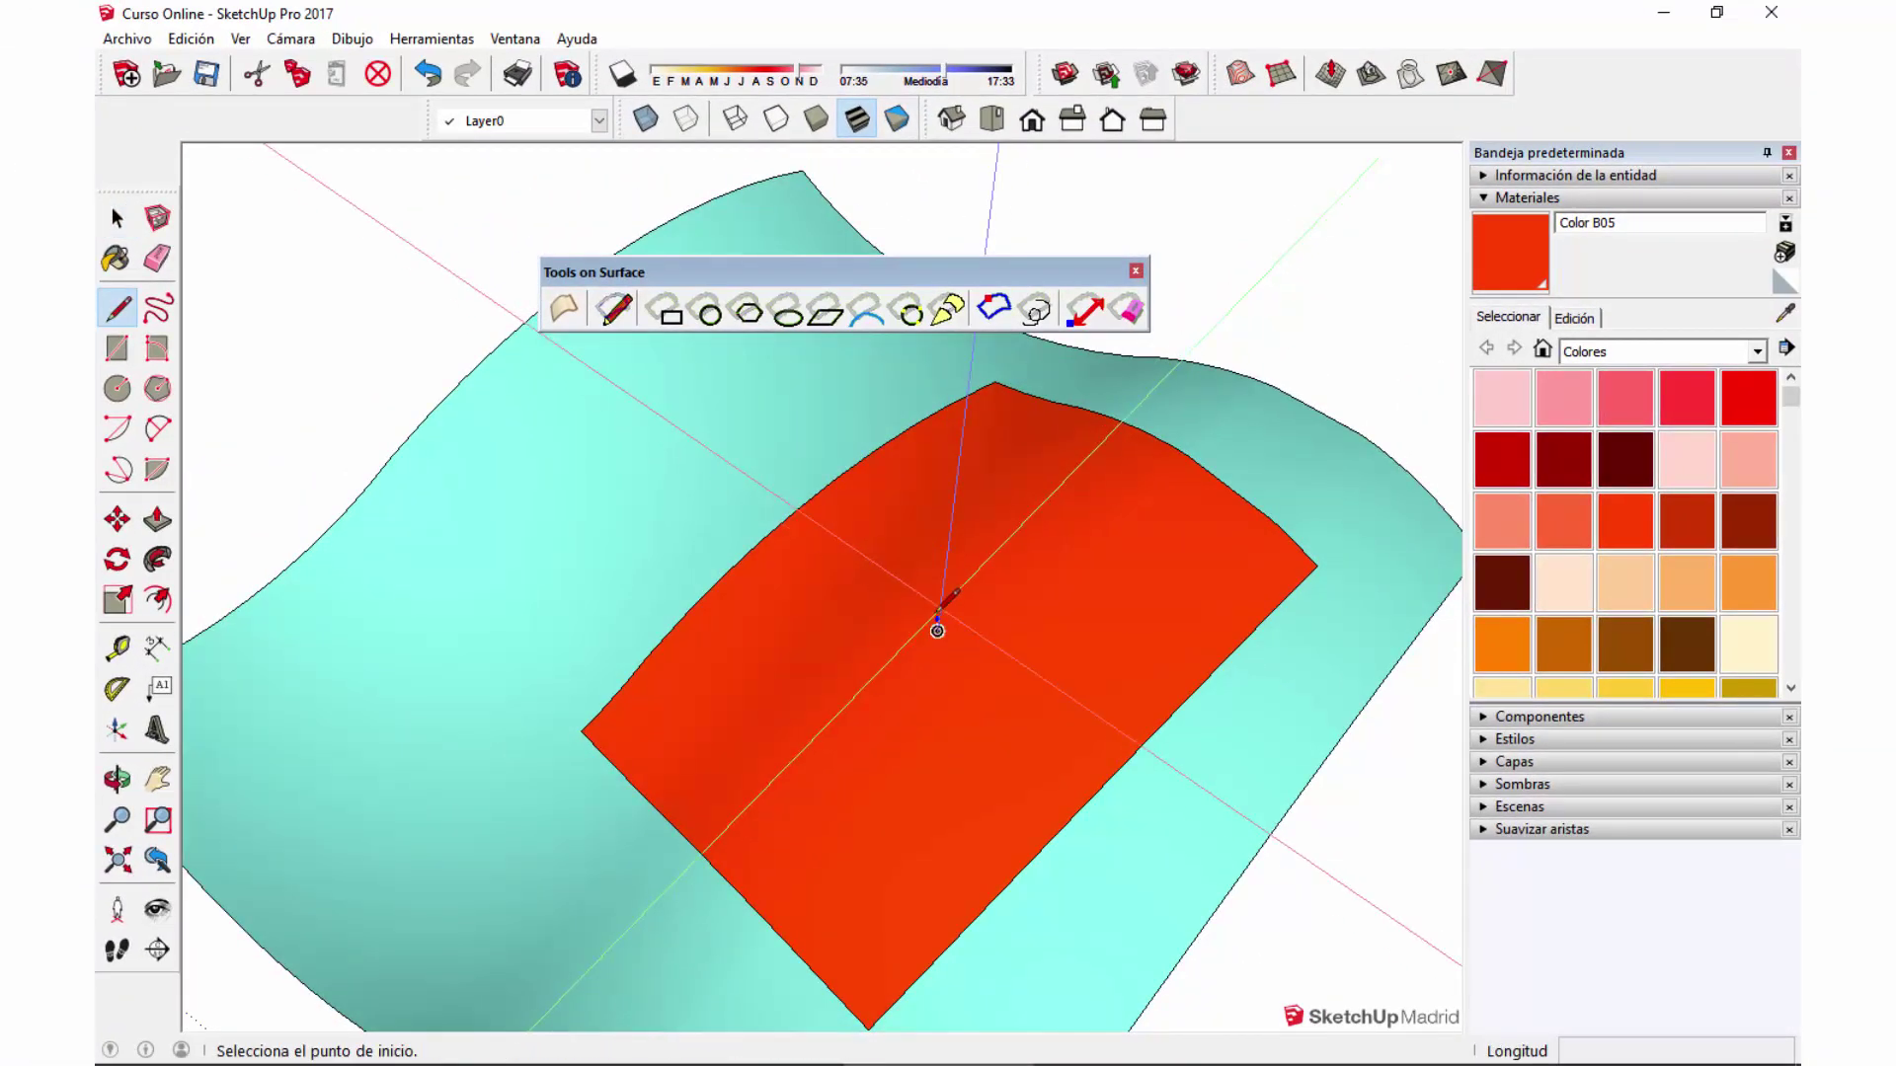
scroll(938, 617, up, 2)
scroll(938, 617, up, 2)
click(939, 618)
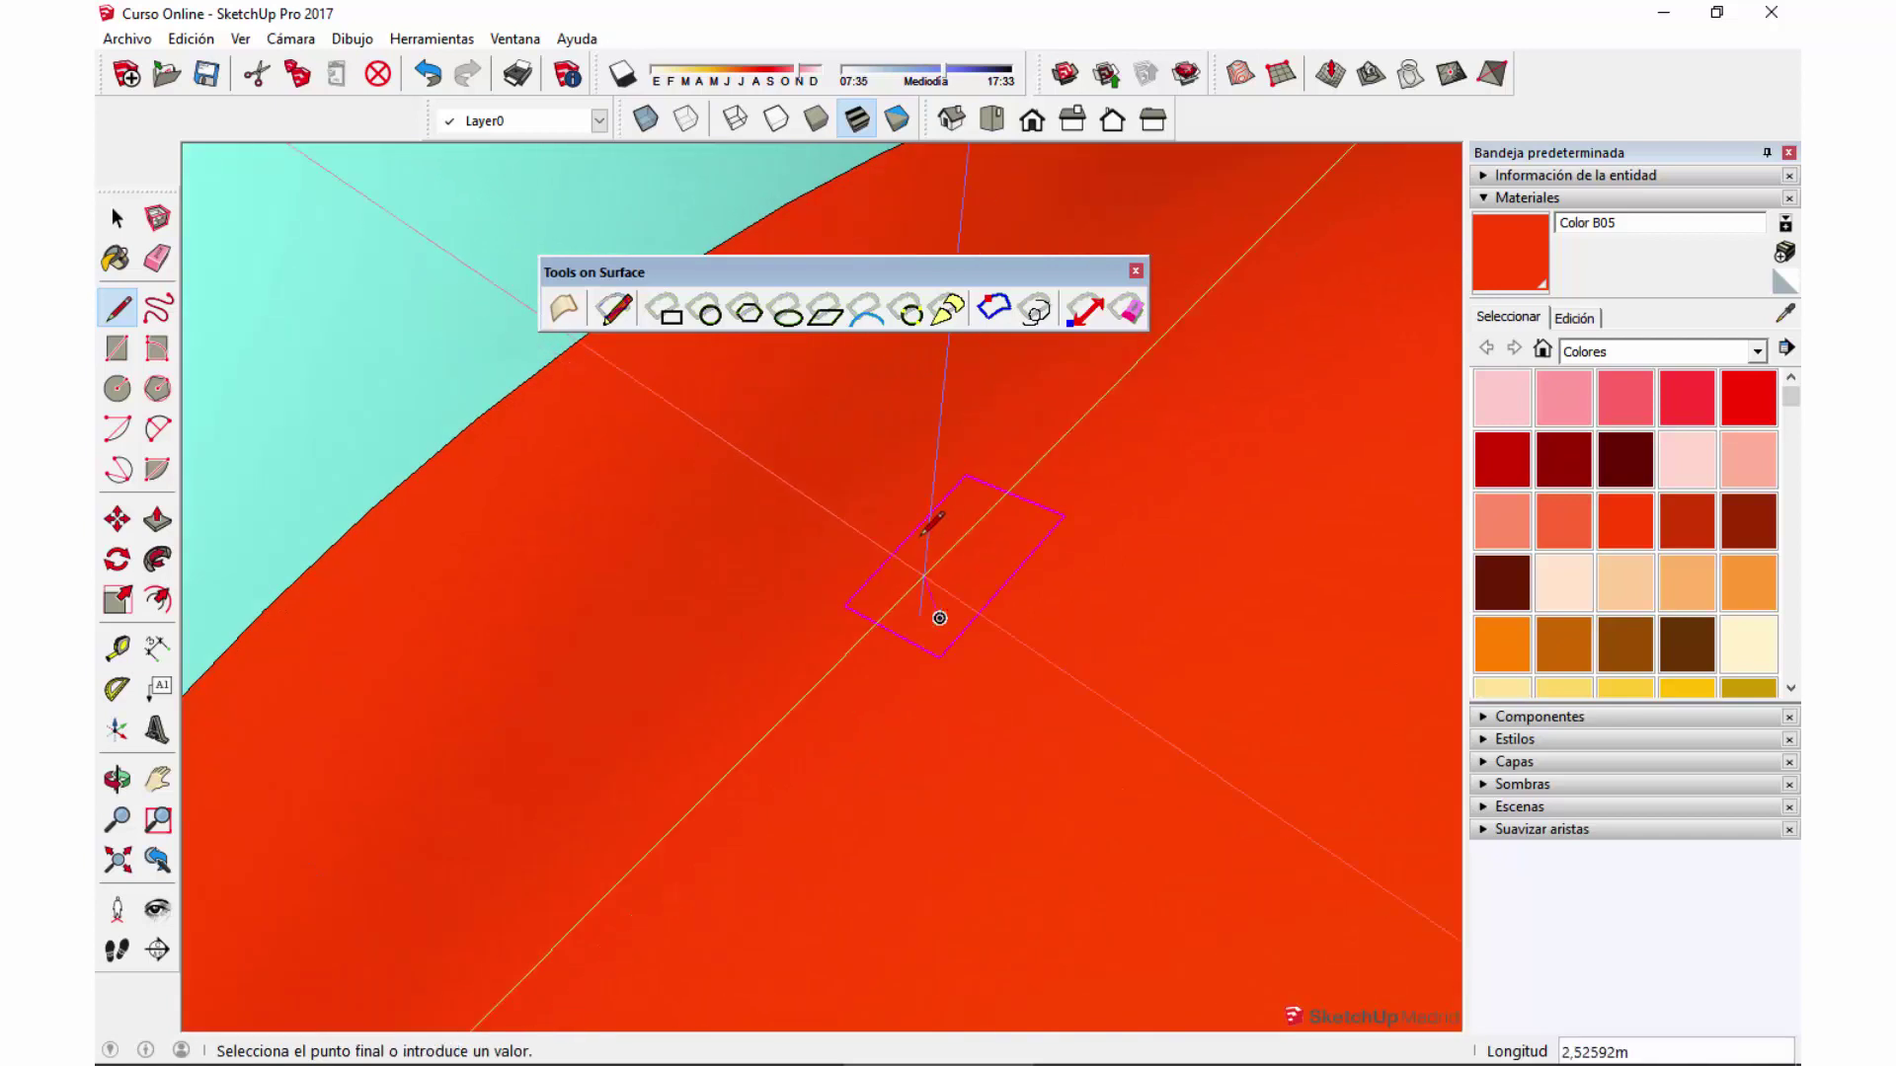
scroll(932, 571, down, 2)
scroll(931, 572, down, 2)
key(space)
scroll(940, 590, down, 1)
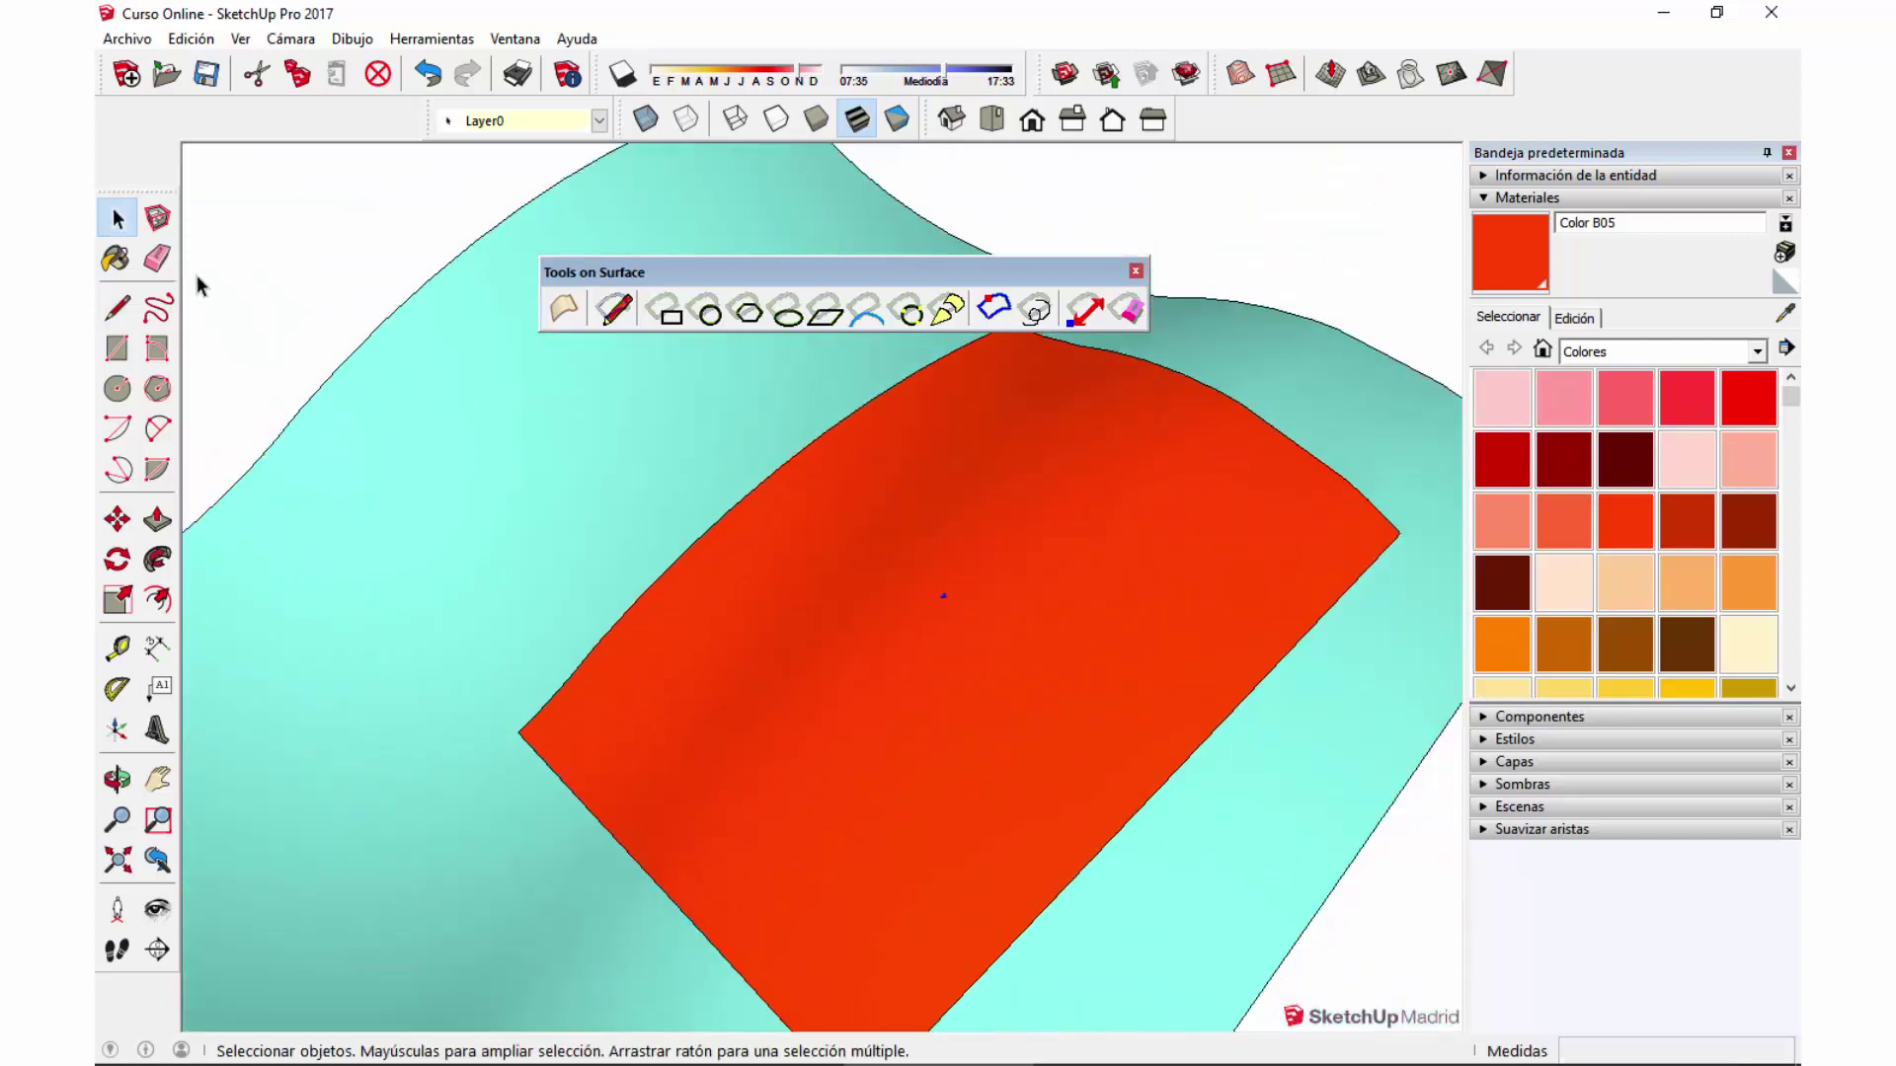
click(157, 259)
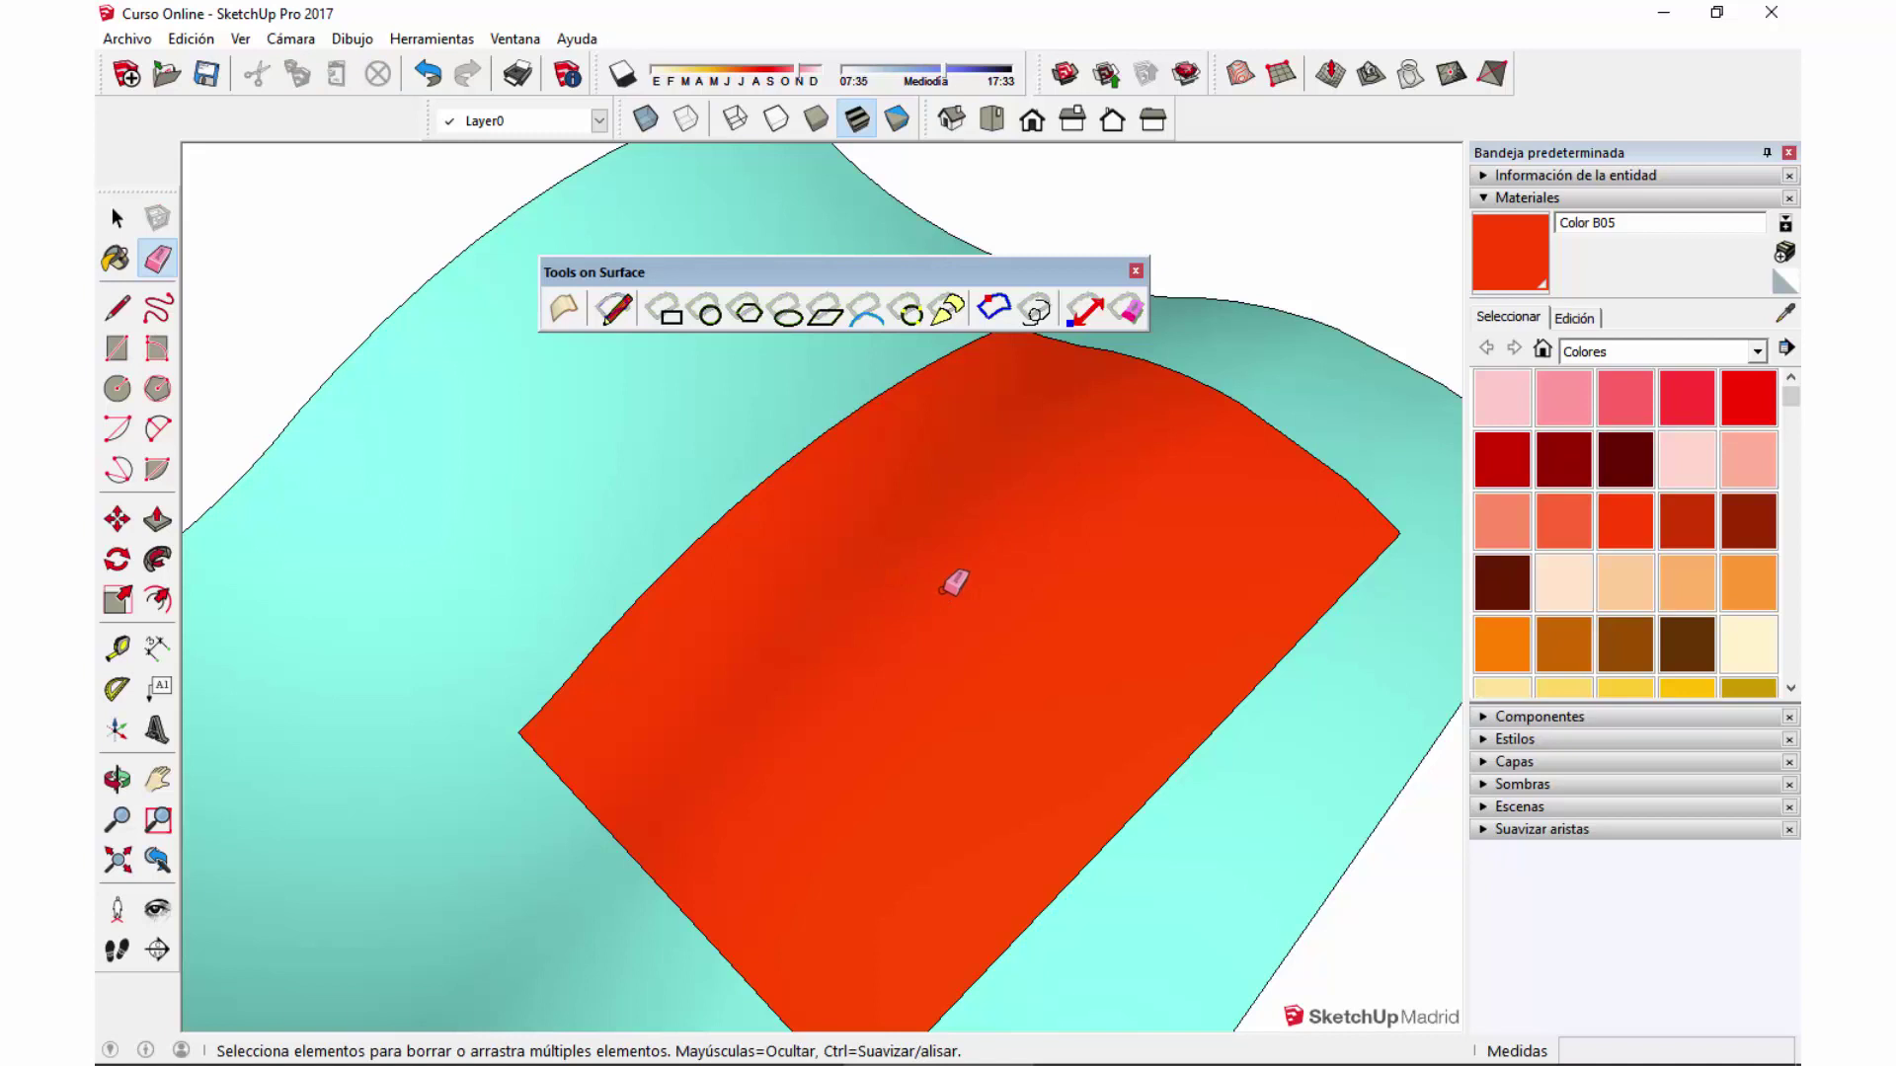
scroll(944, 589, down, 3)
key(space)
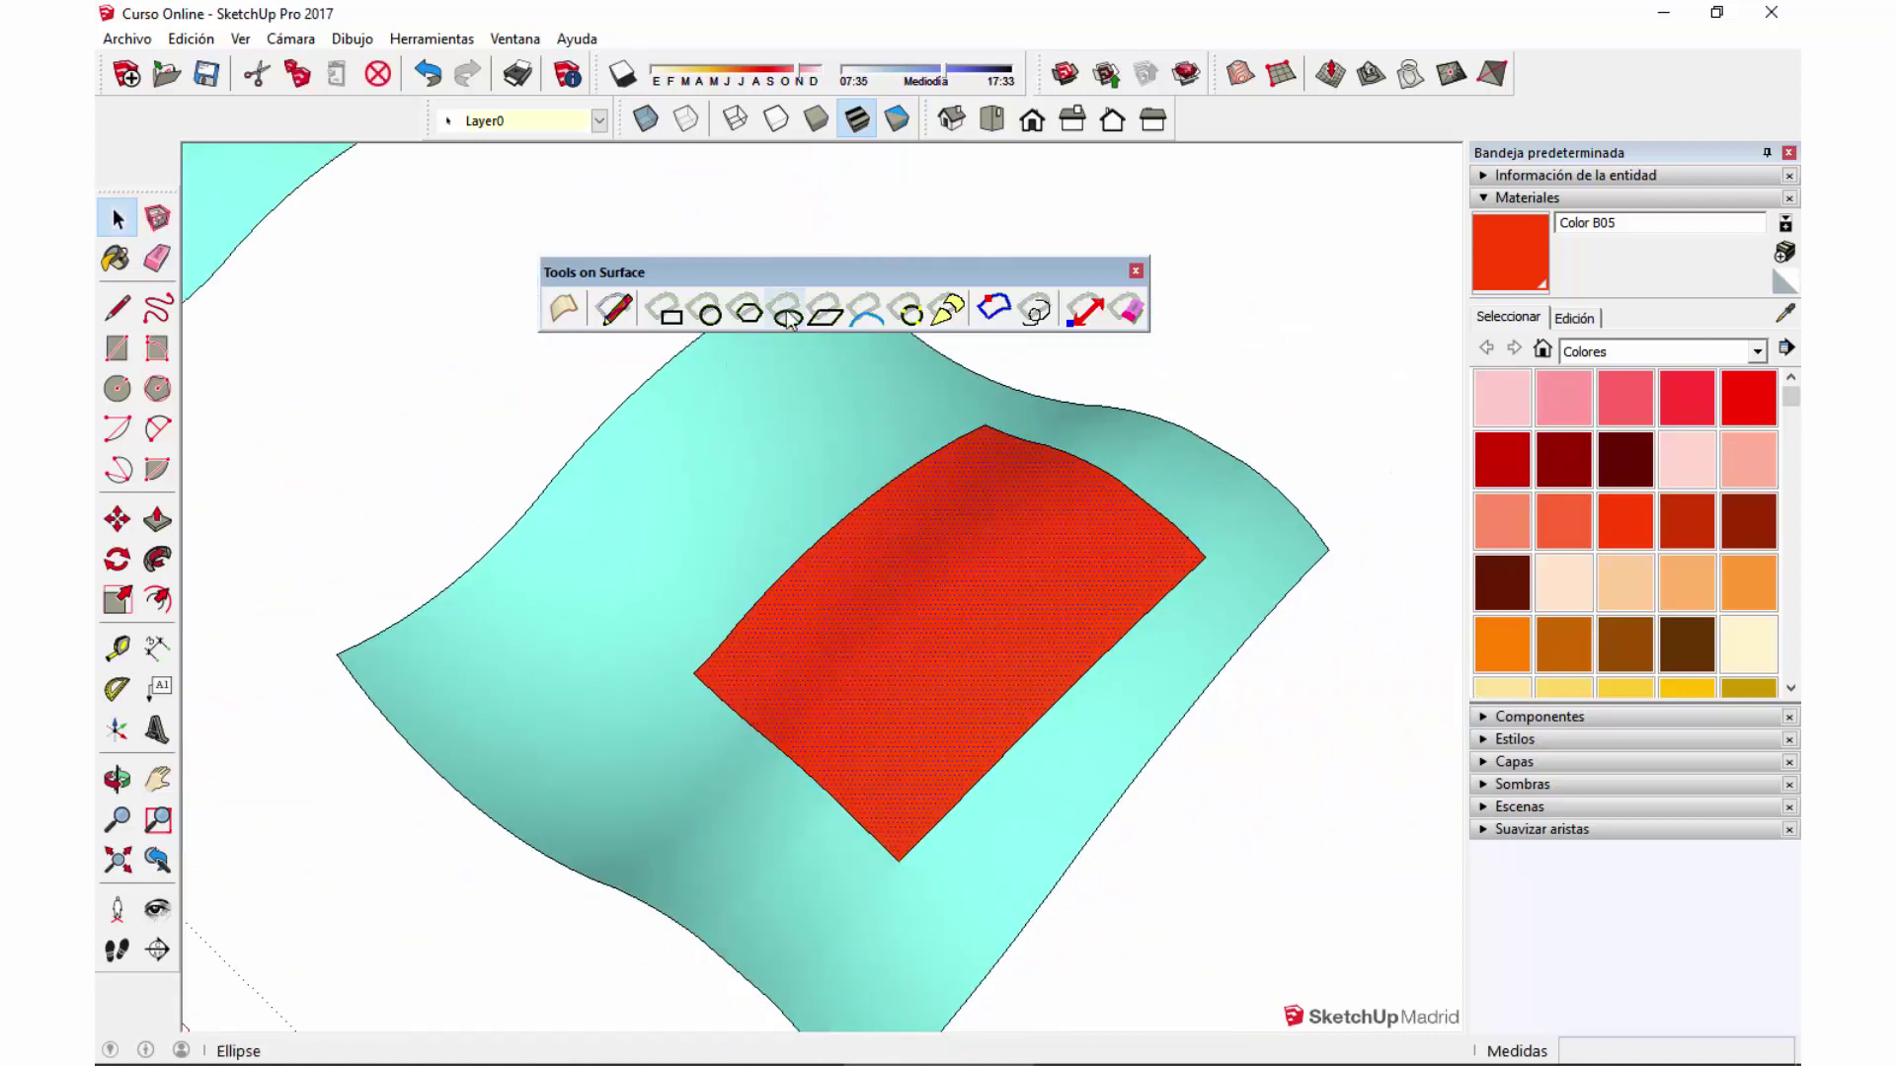
Try the first two rectangle modes in the Tools on Surface Rectangle options bar.
click(671, 318)
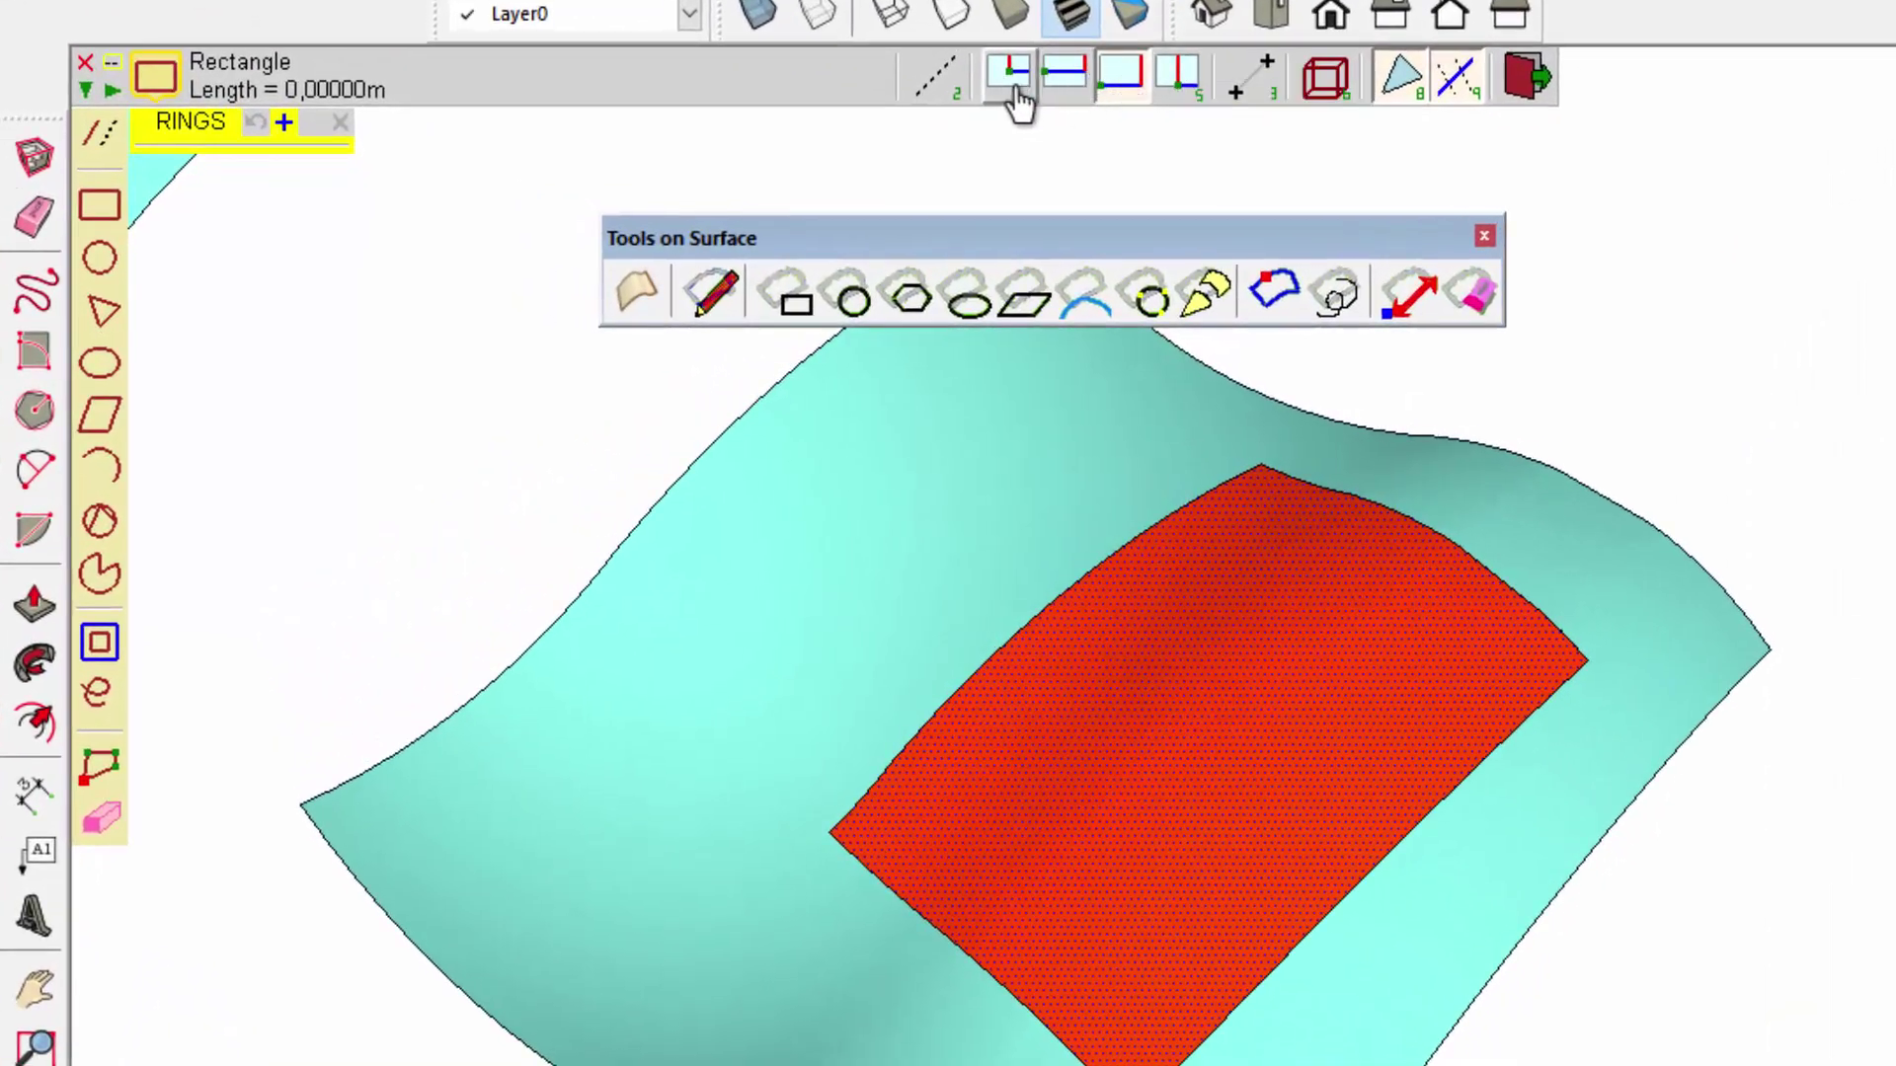
click(1008, 74)
click(607, 628)
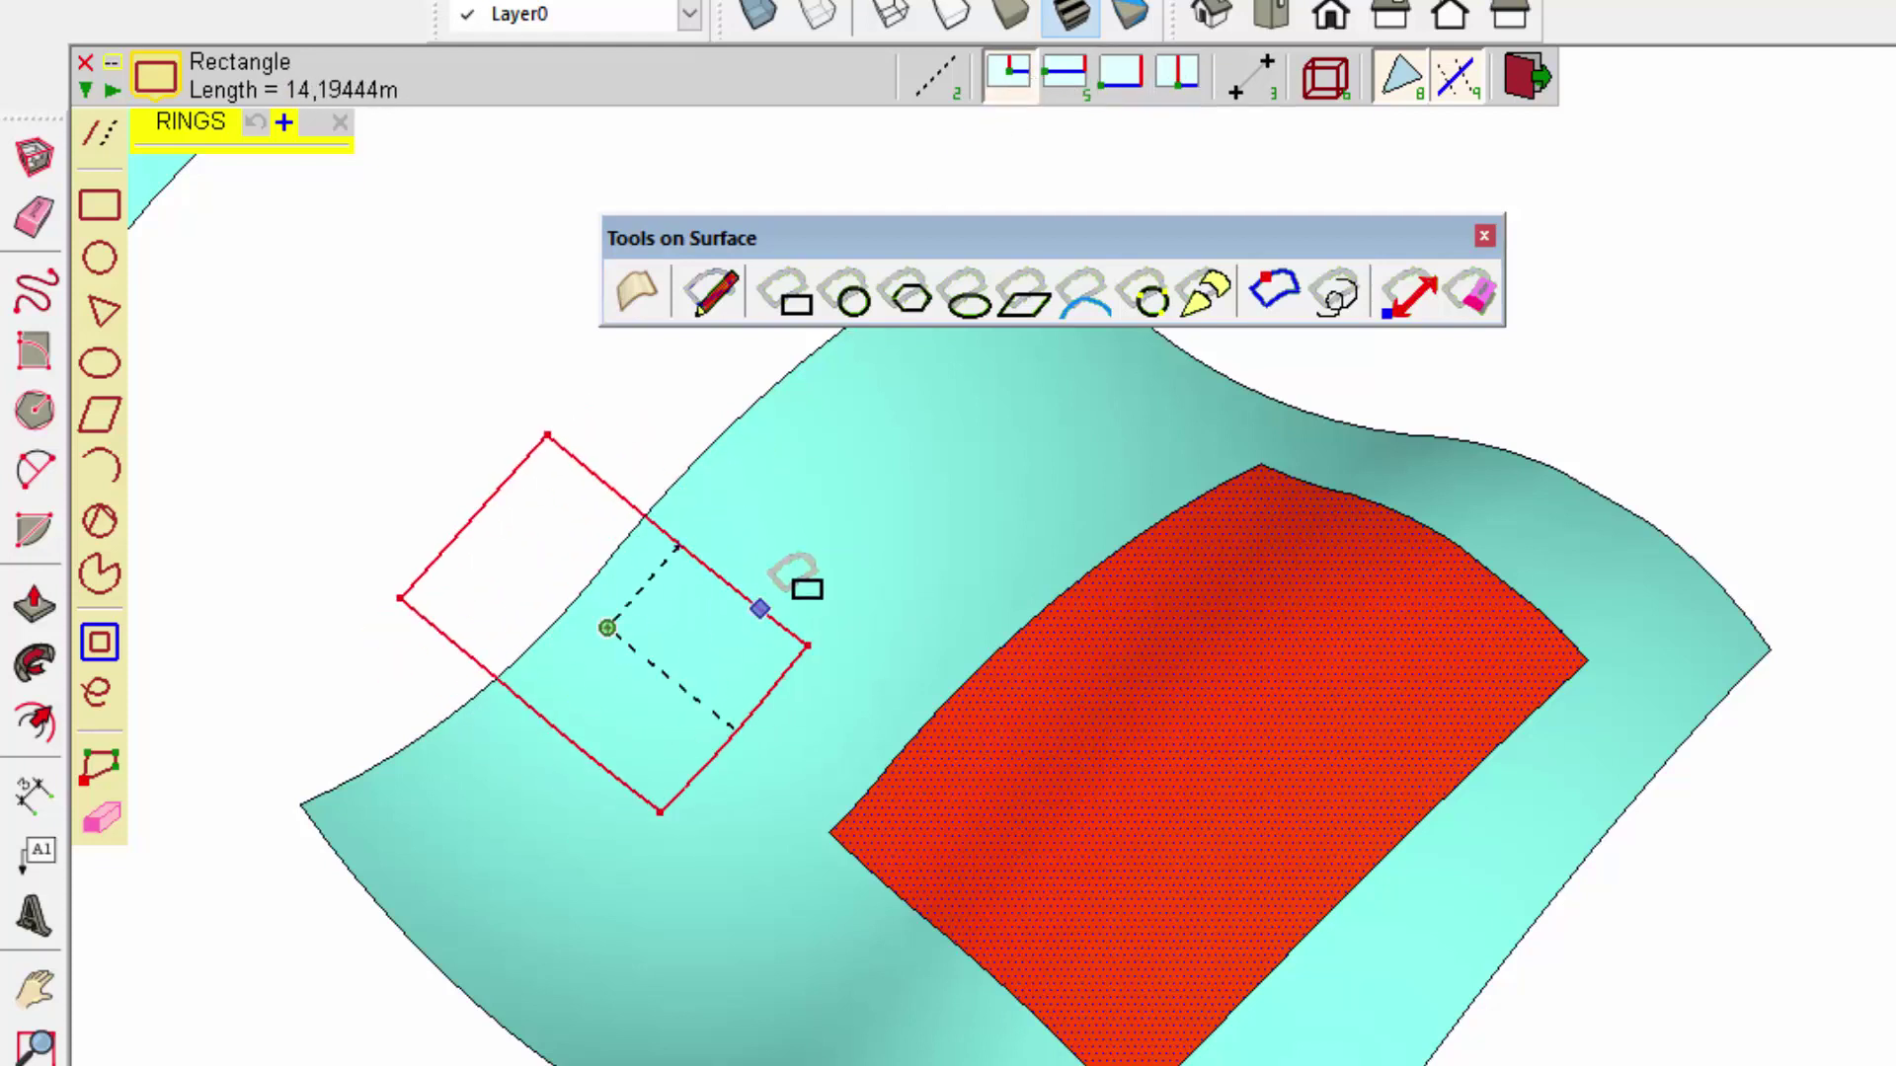
key(Escape)
click(1085, 83)
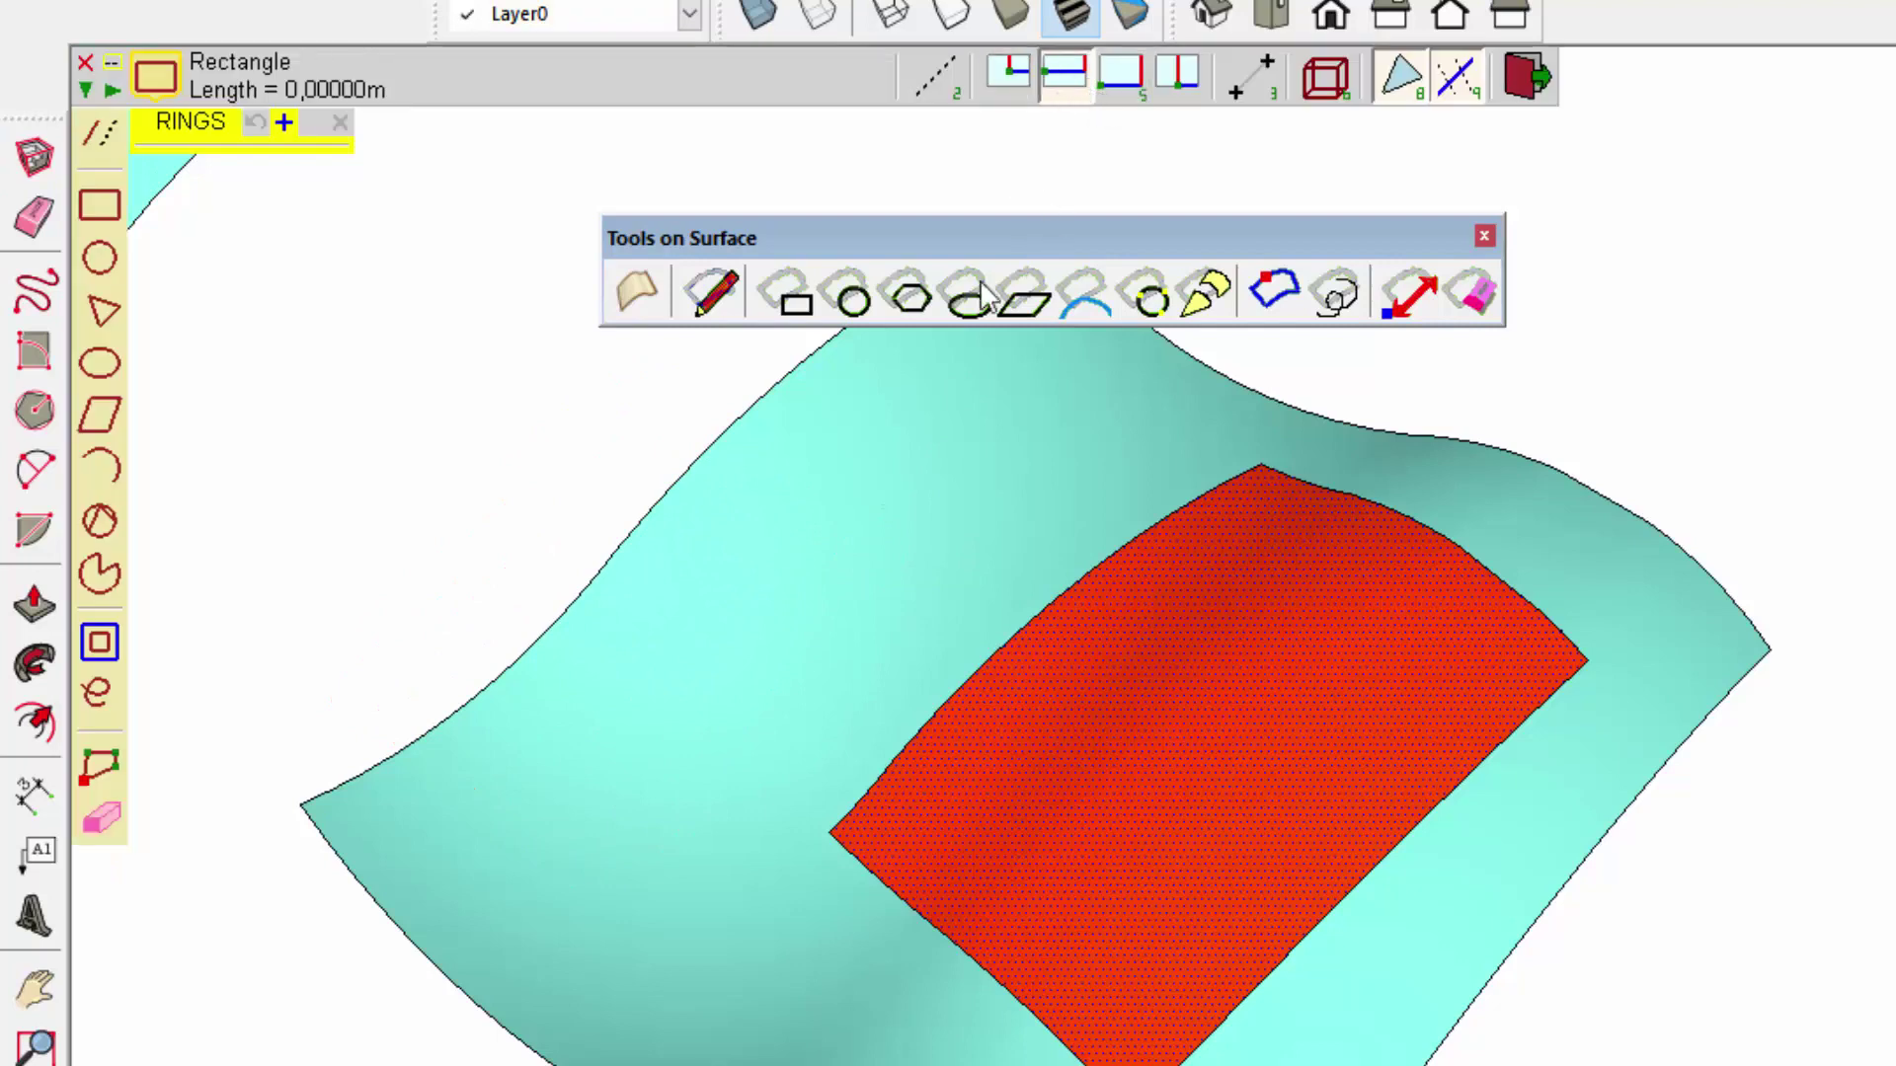
click(756, 514)
click(852, 591)
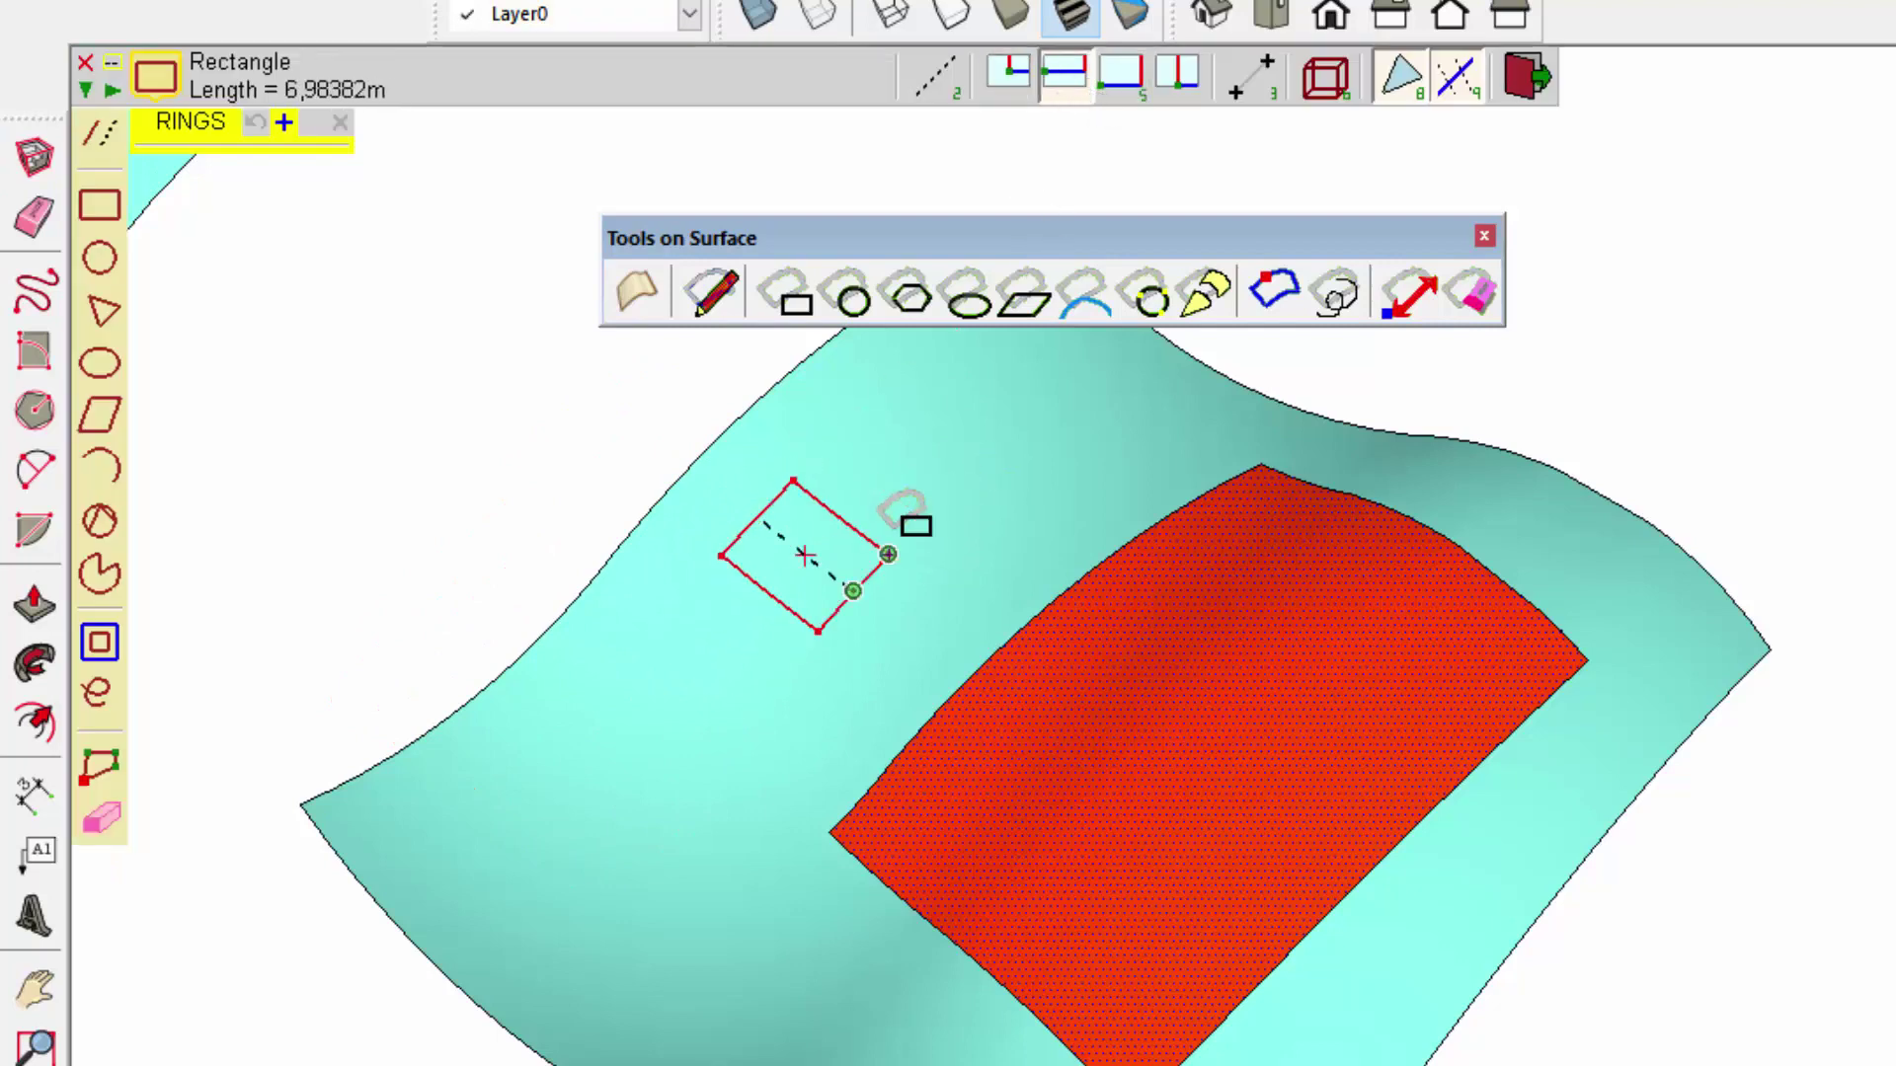
Complete the small rectangle on the surface using the third rectangle mode.
click(1120, 73)
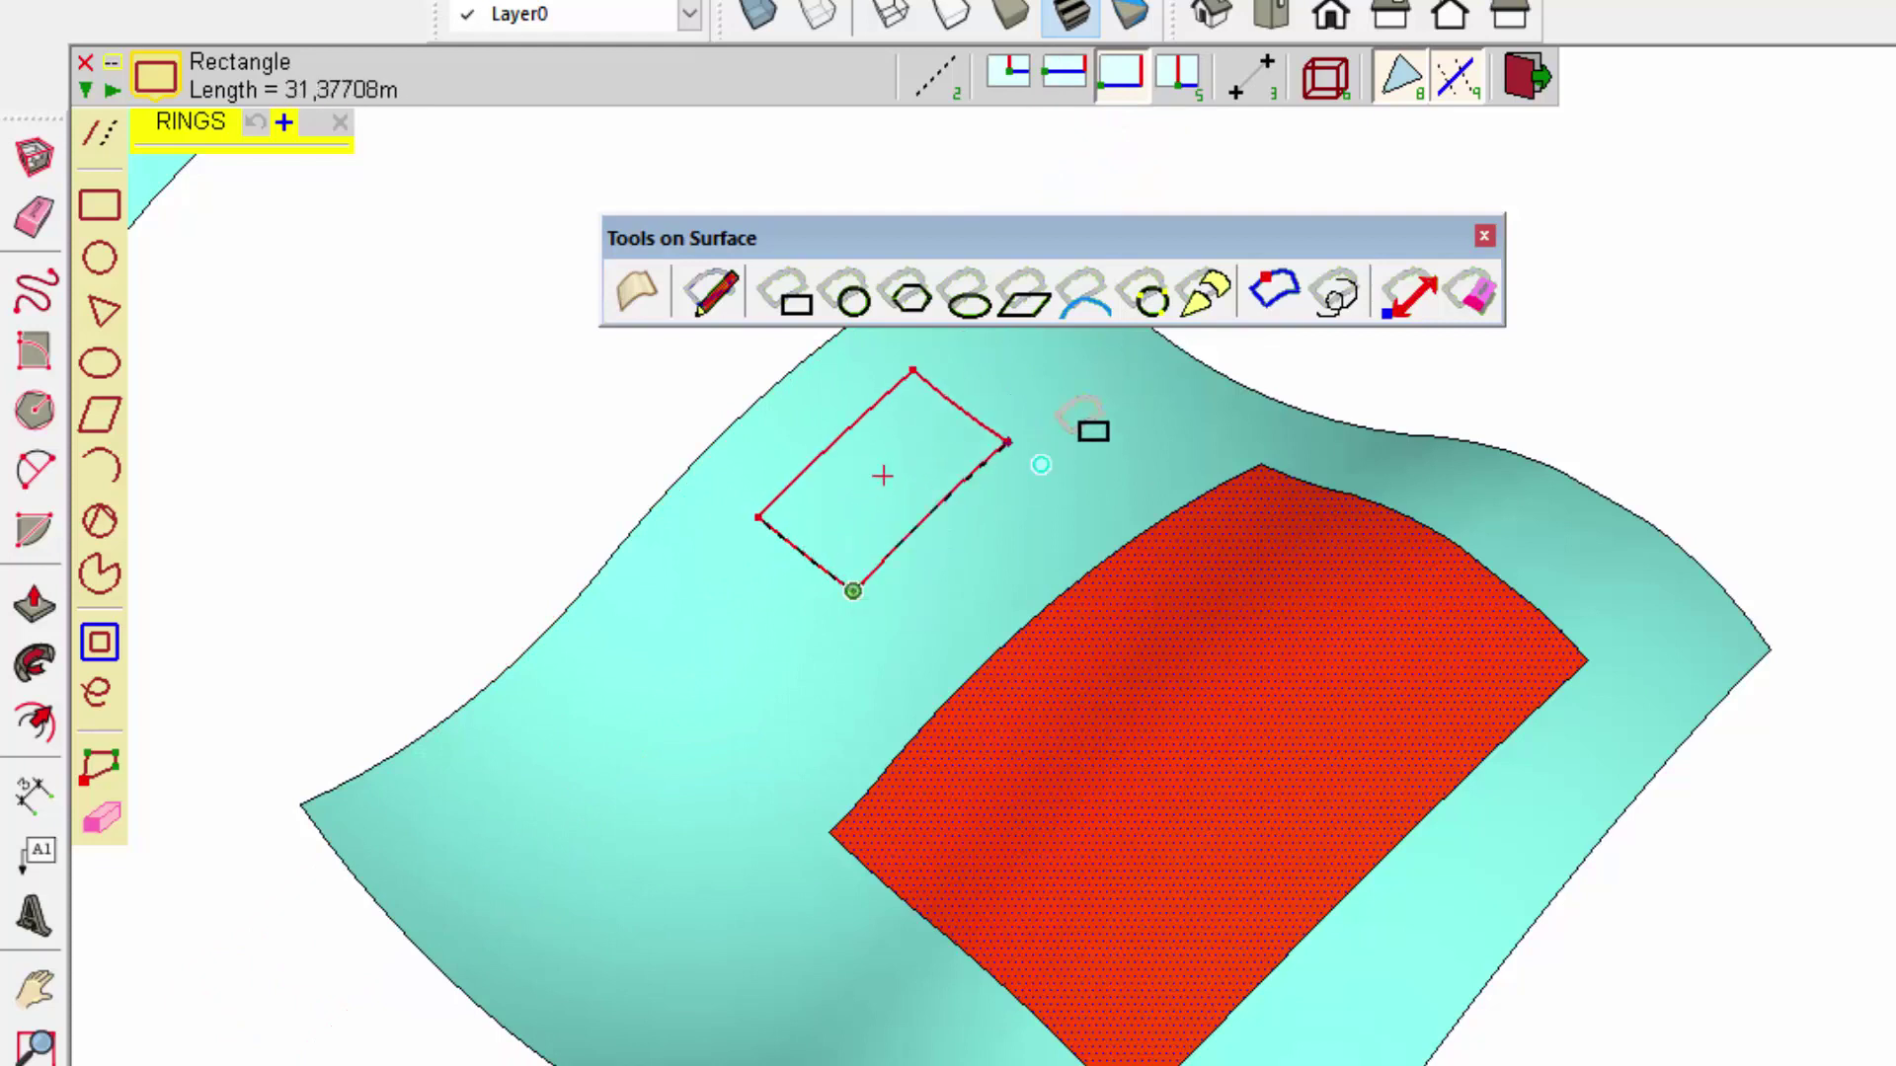
click(1174, 93)
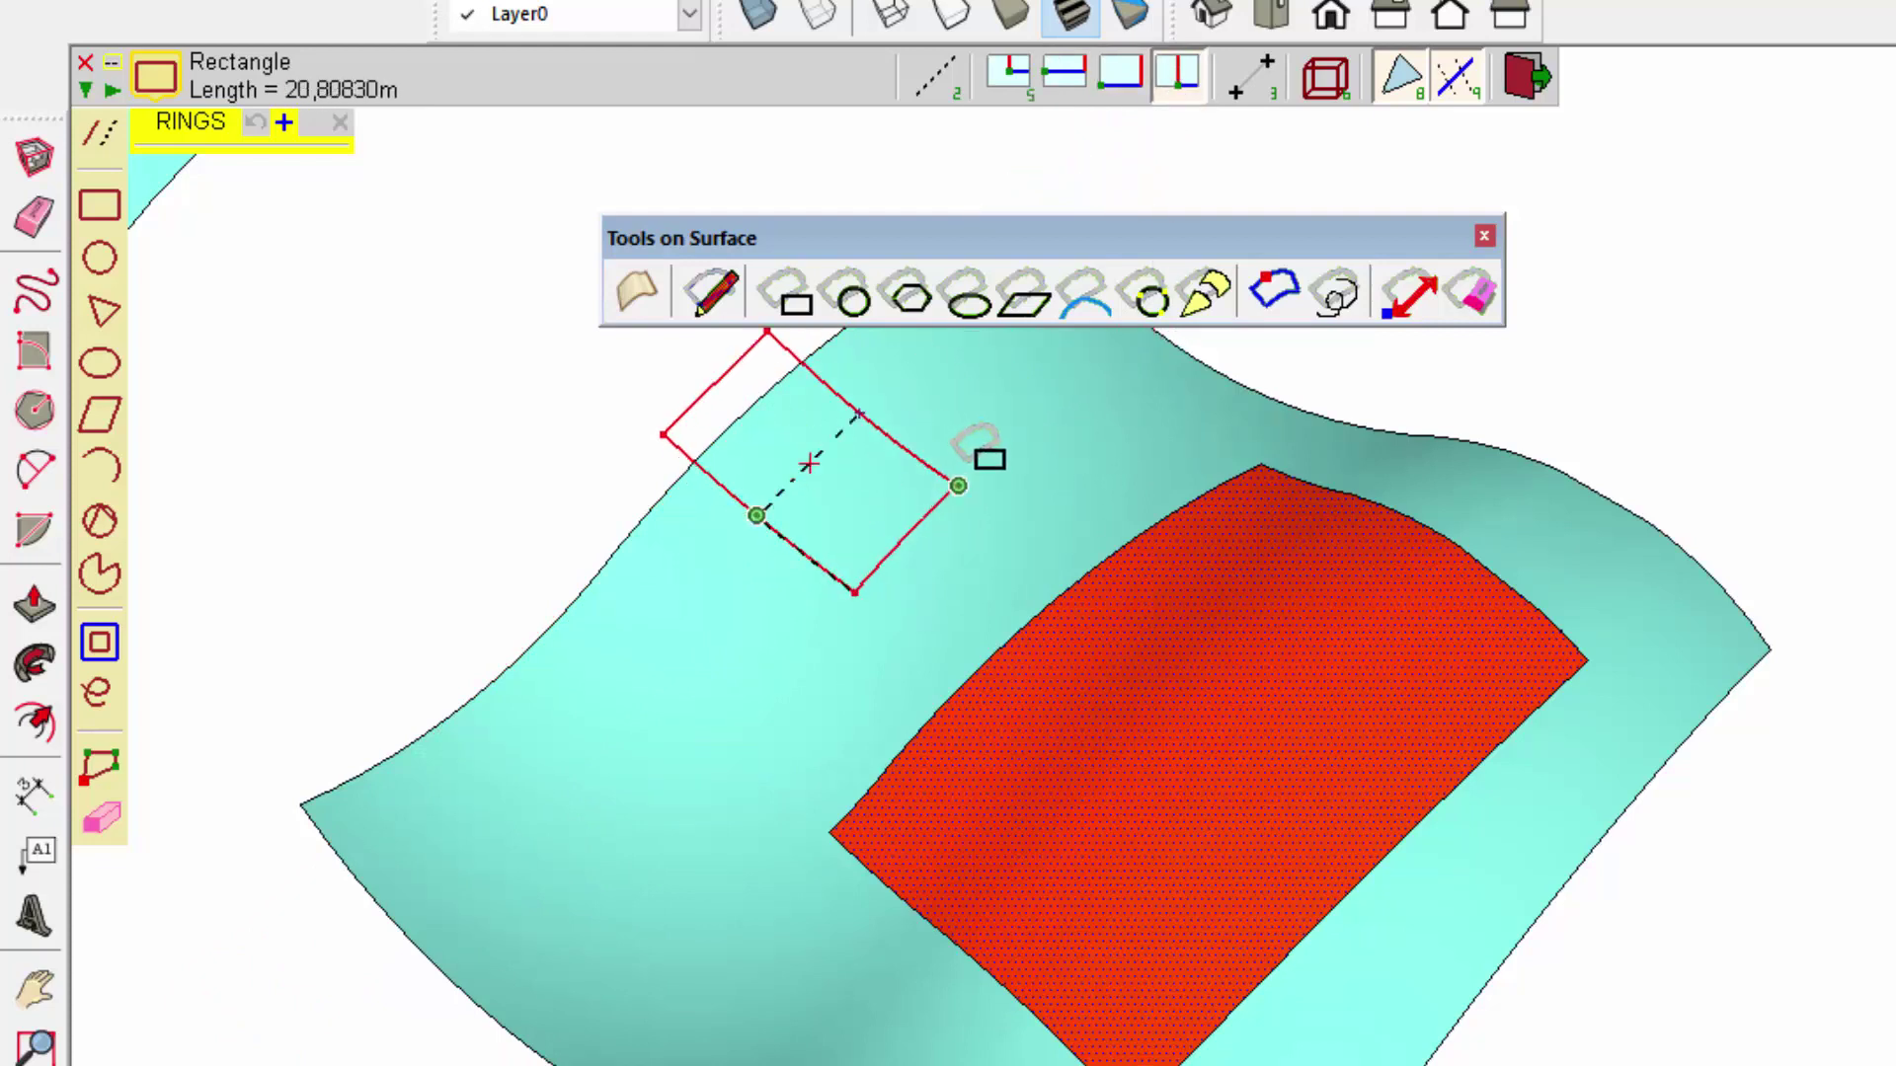
click(1120, 83)
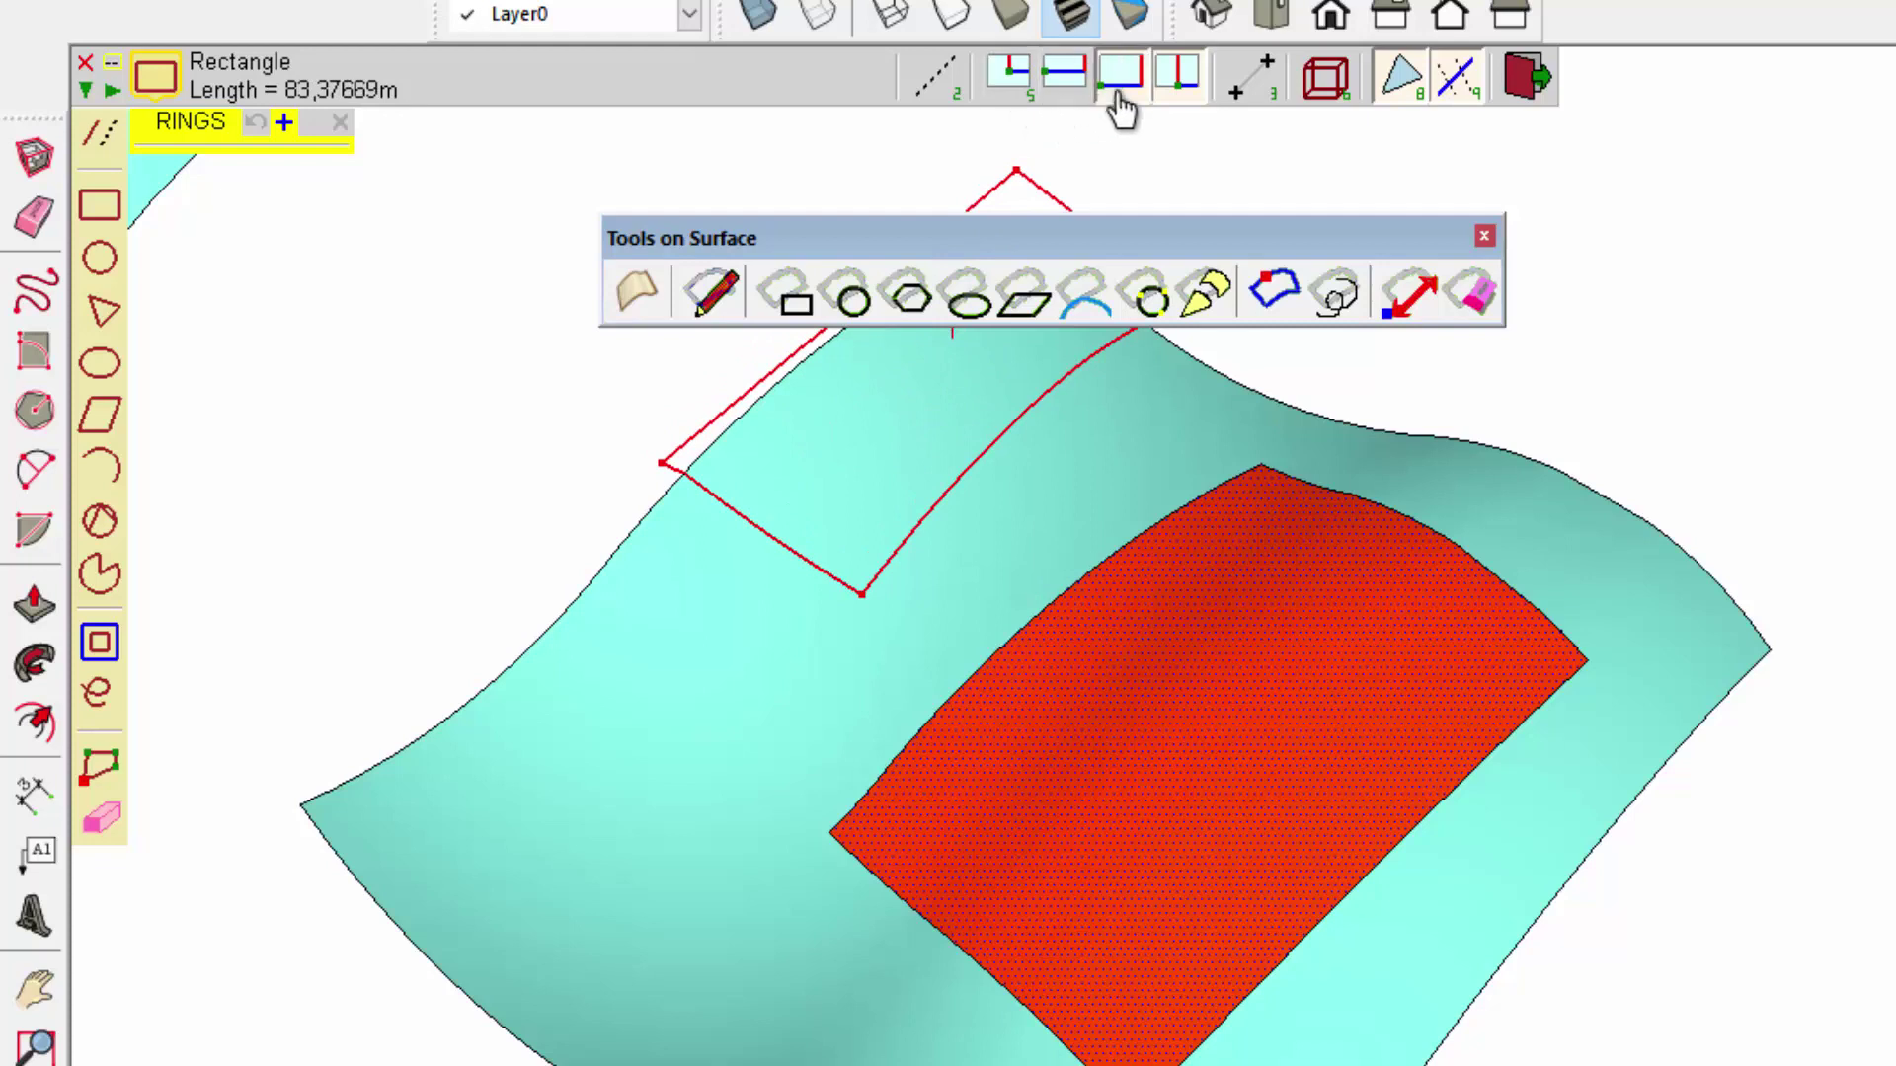
click(1081, 381)
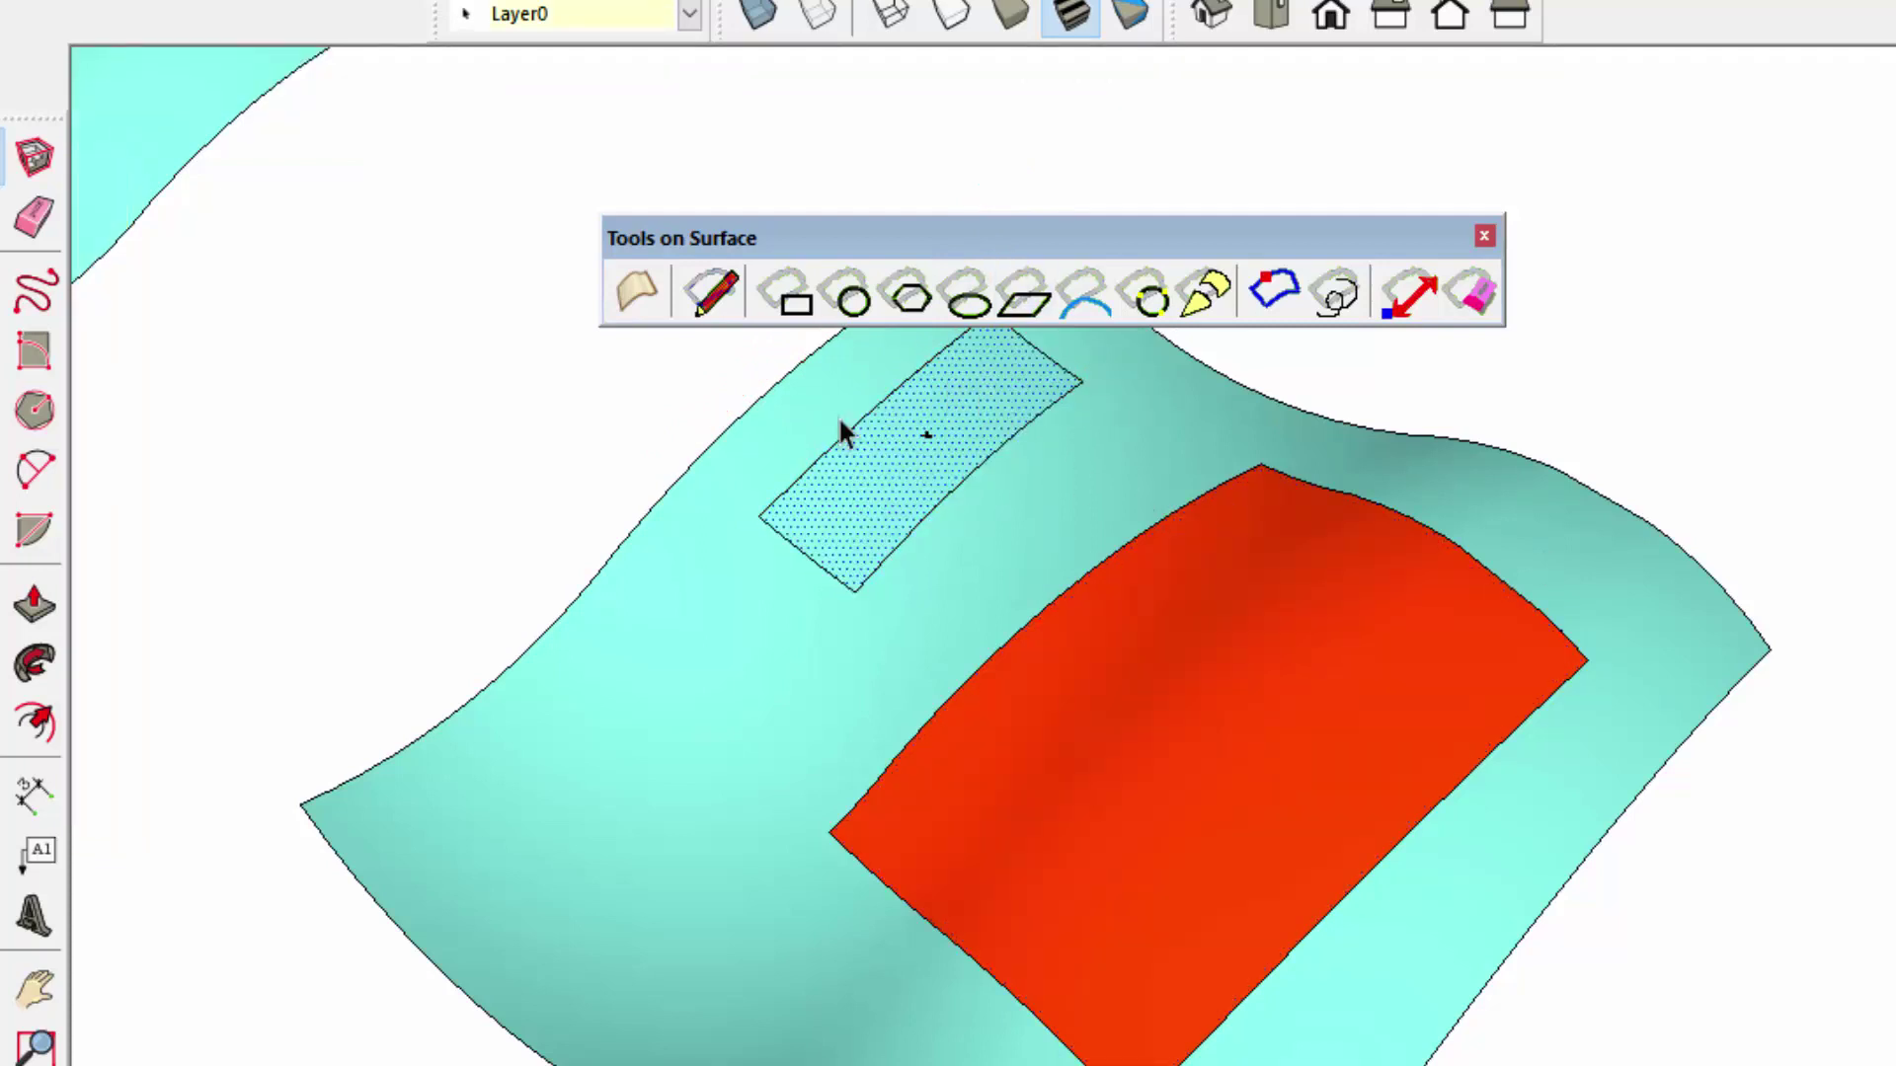
click(796, 297)
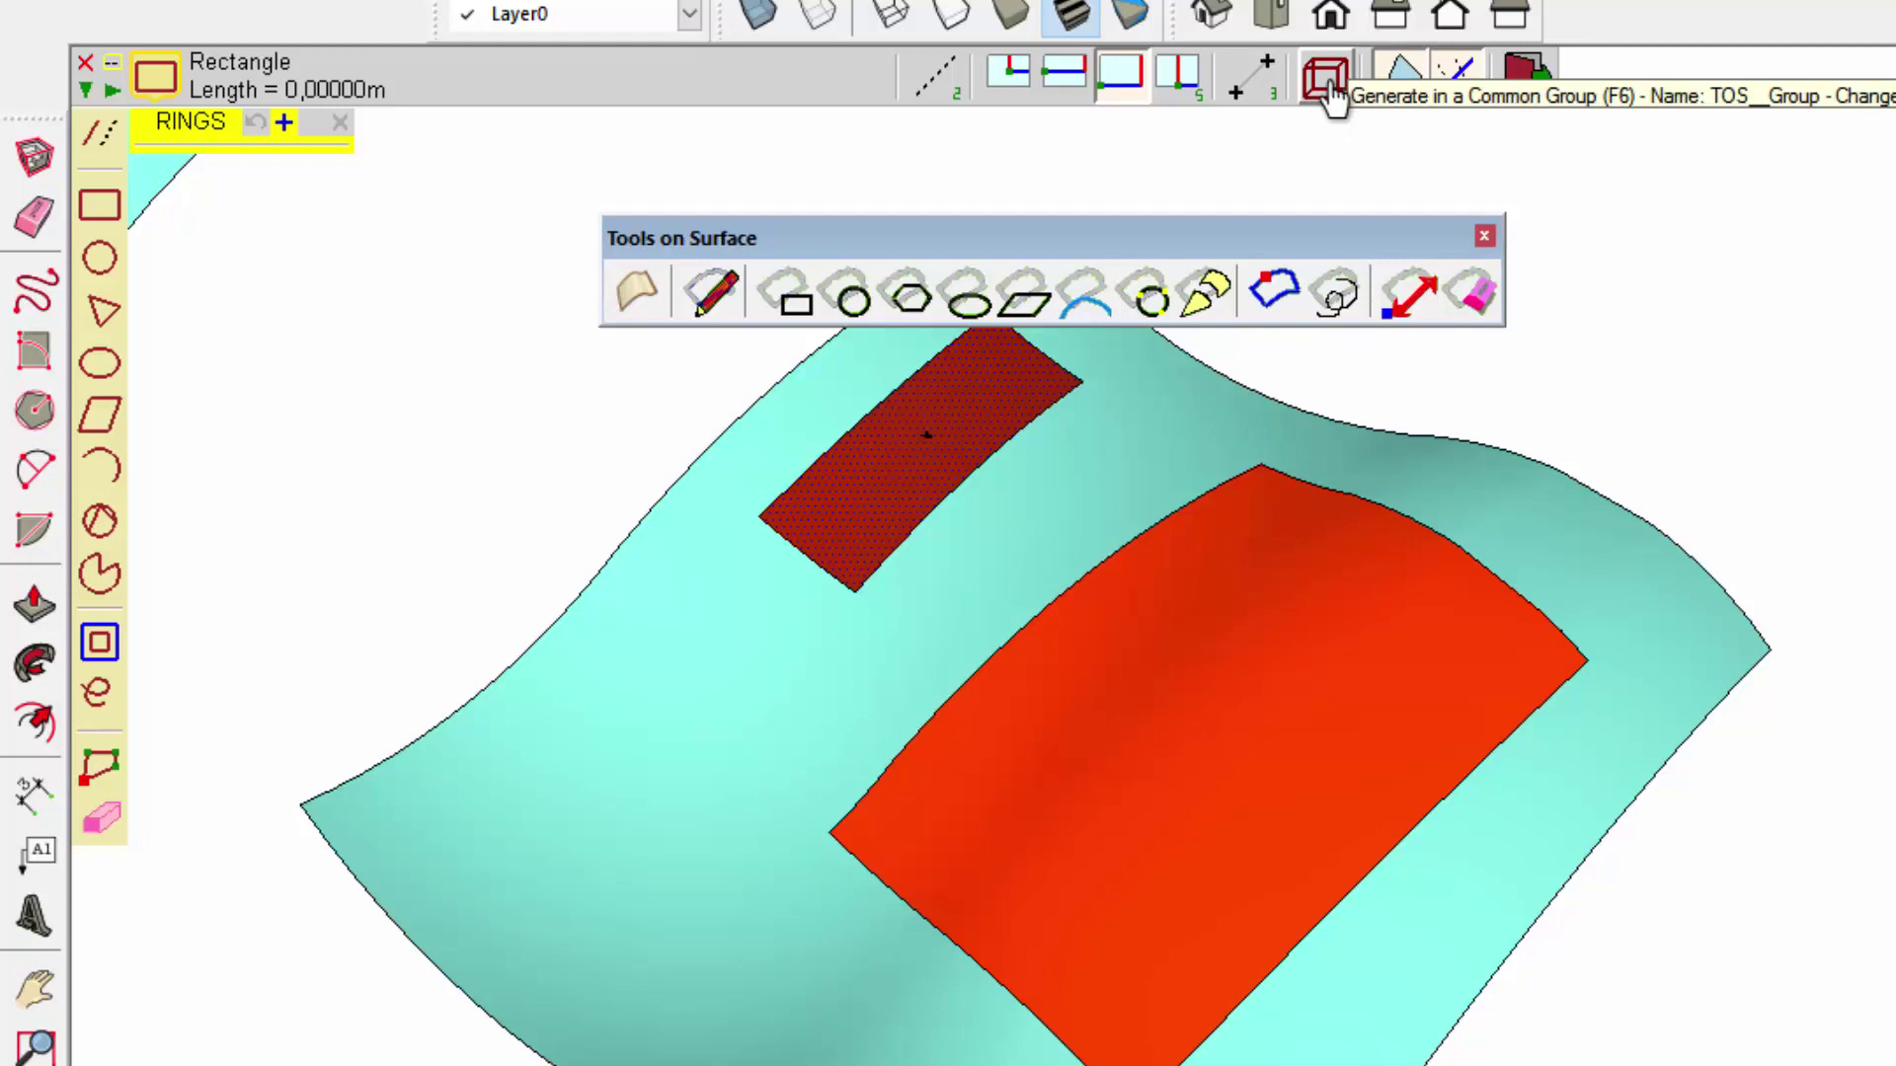
Turn on 'Generate in a Common Group' and draw a small rectangle on the surface.
click(1330, 90)
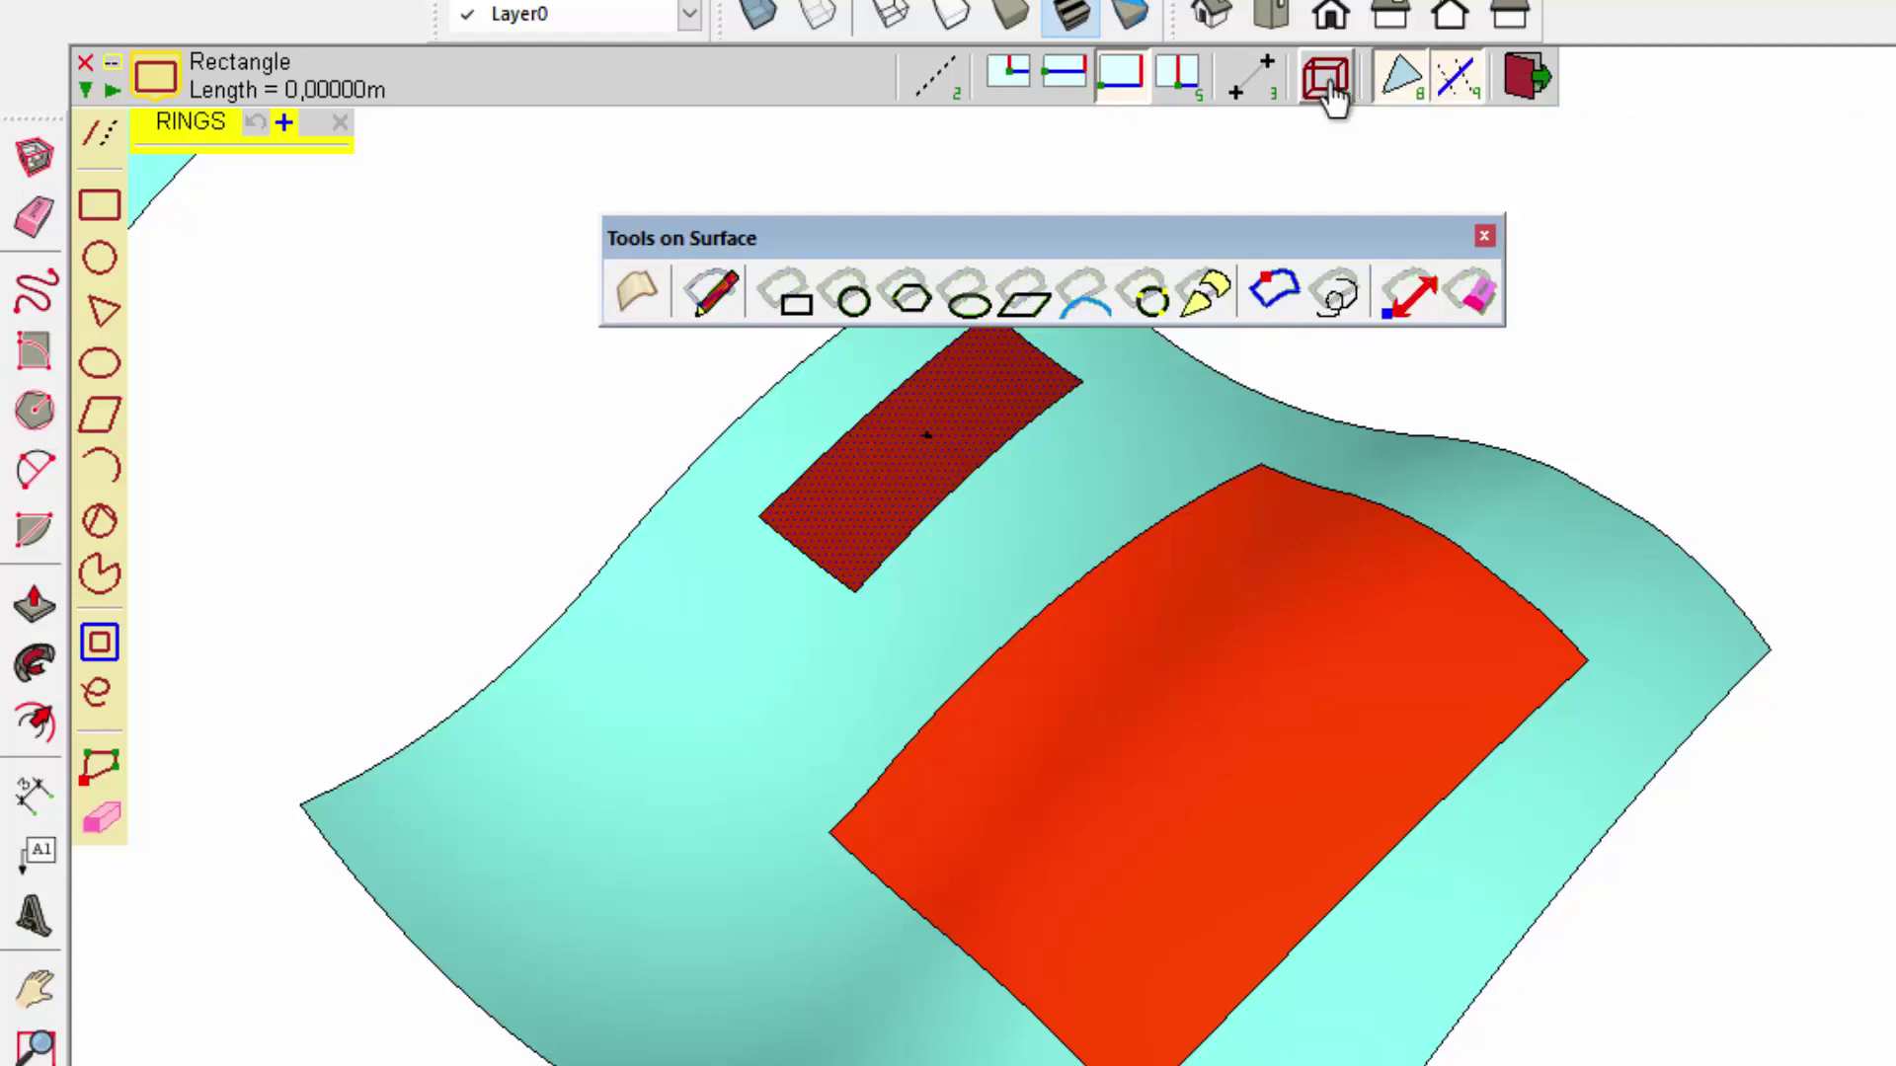
click(507, 779)
click(639, 654)
click(767, 756)
click(626, 885)
Orbit and zoom to inspect the new square group and the wavy surface's mesh.
middle_drag(632, 893, 512, 1021)
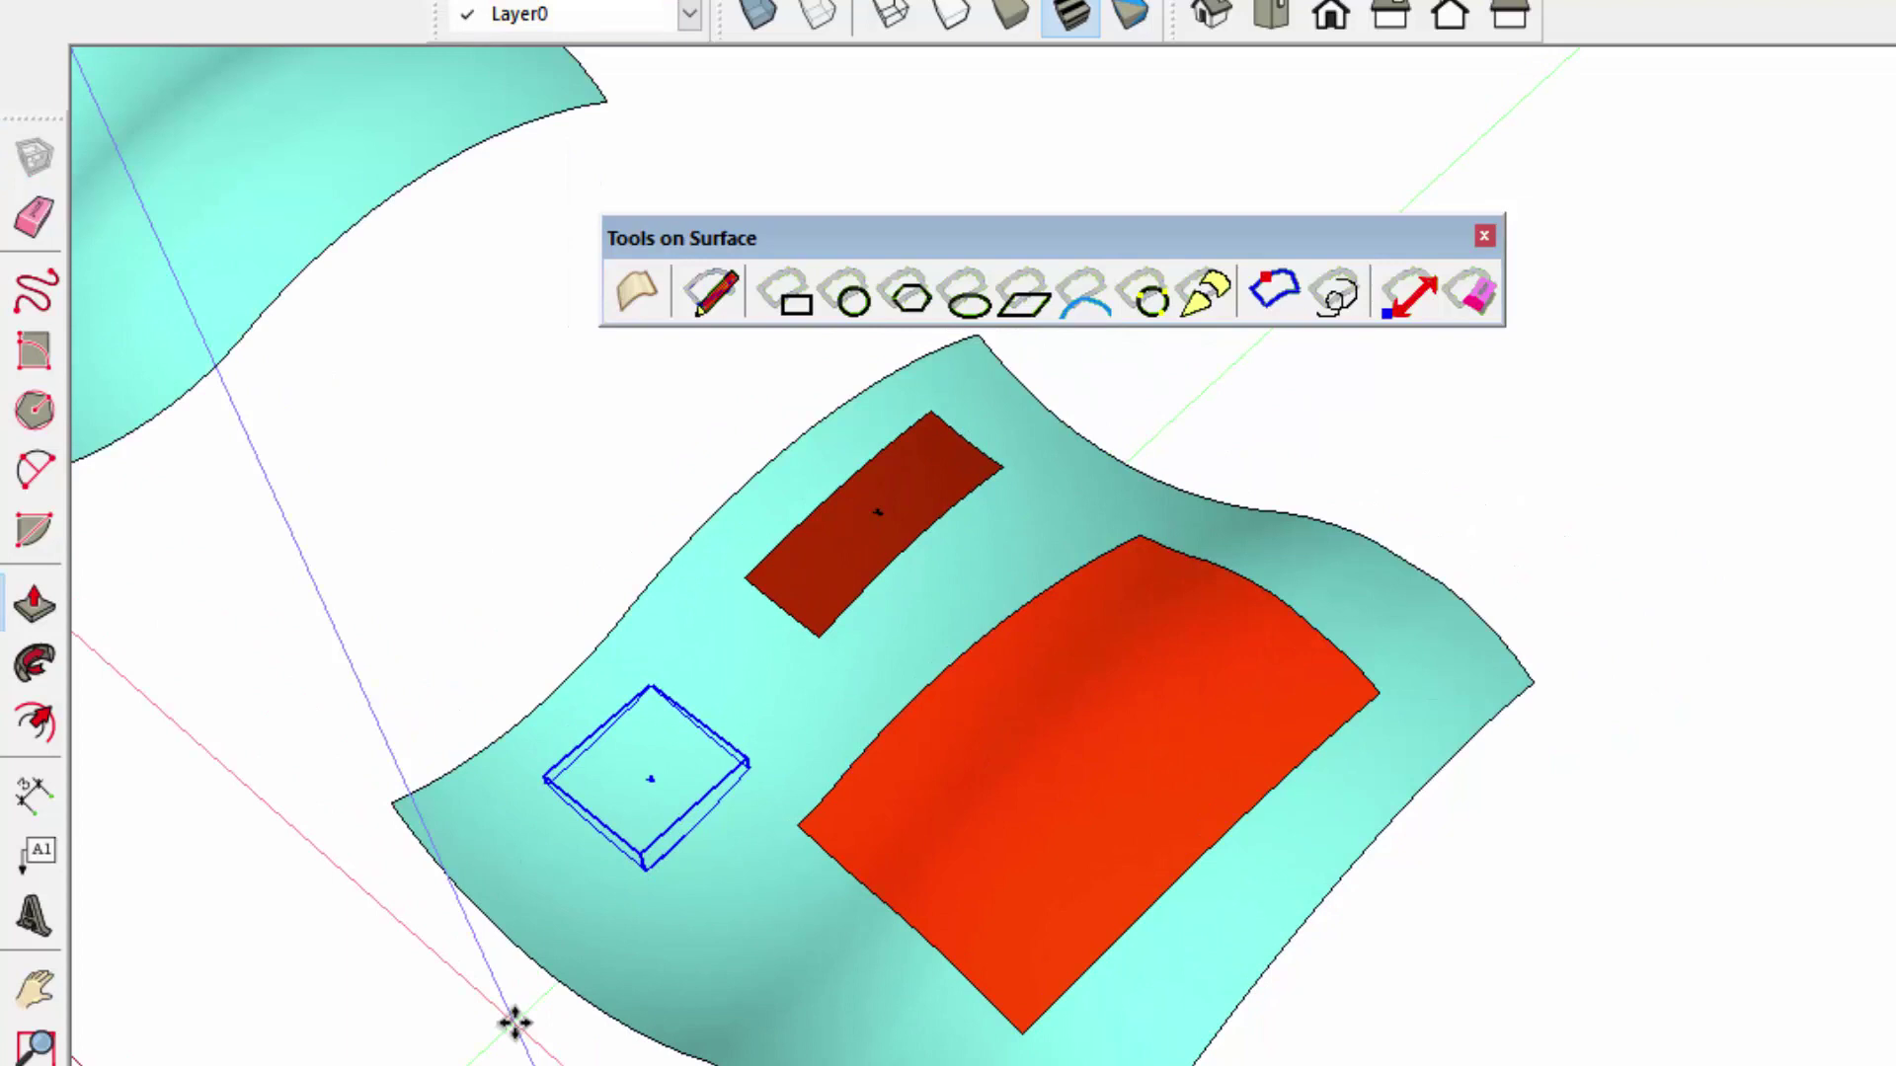
click(1735, 1023)
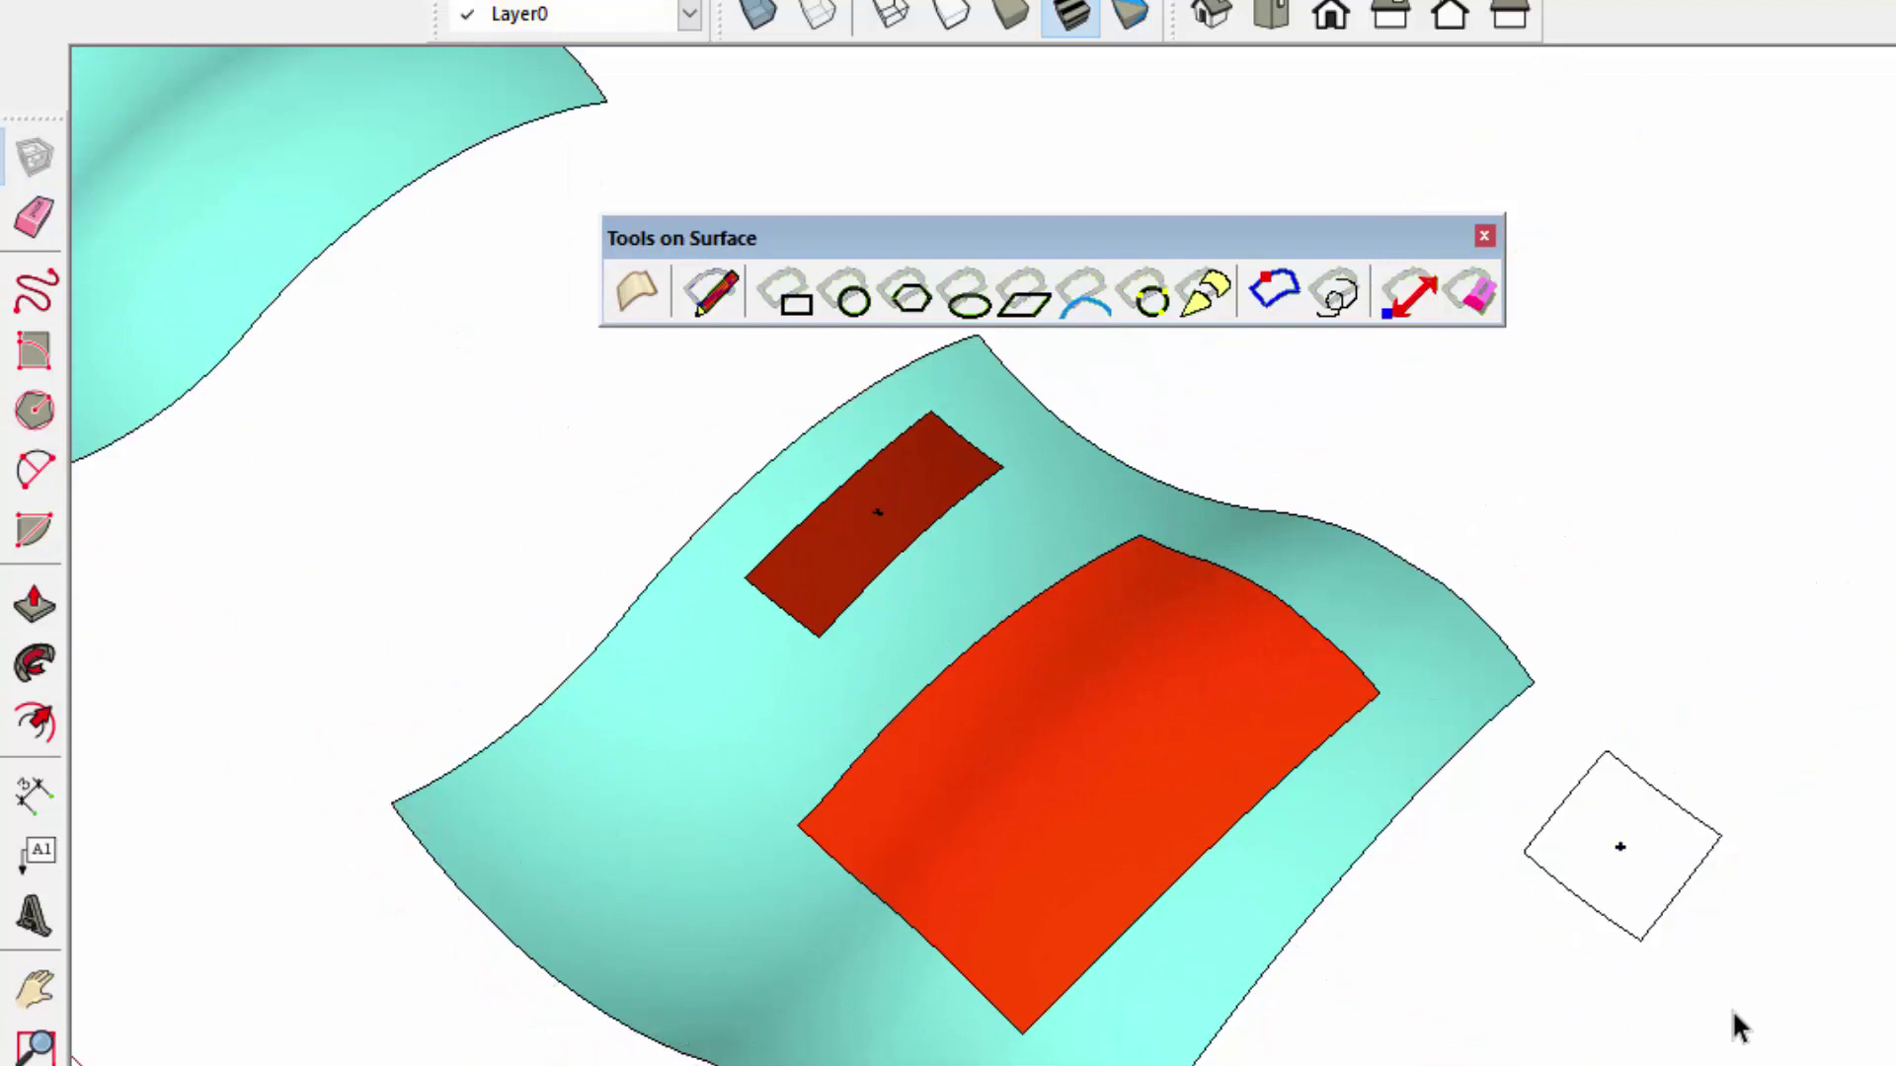
middle_drag(1734, 1023, 1155, 356)
click(1505, 871)
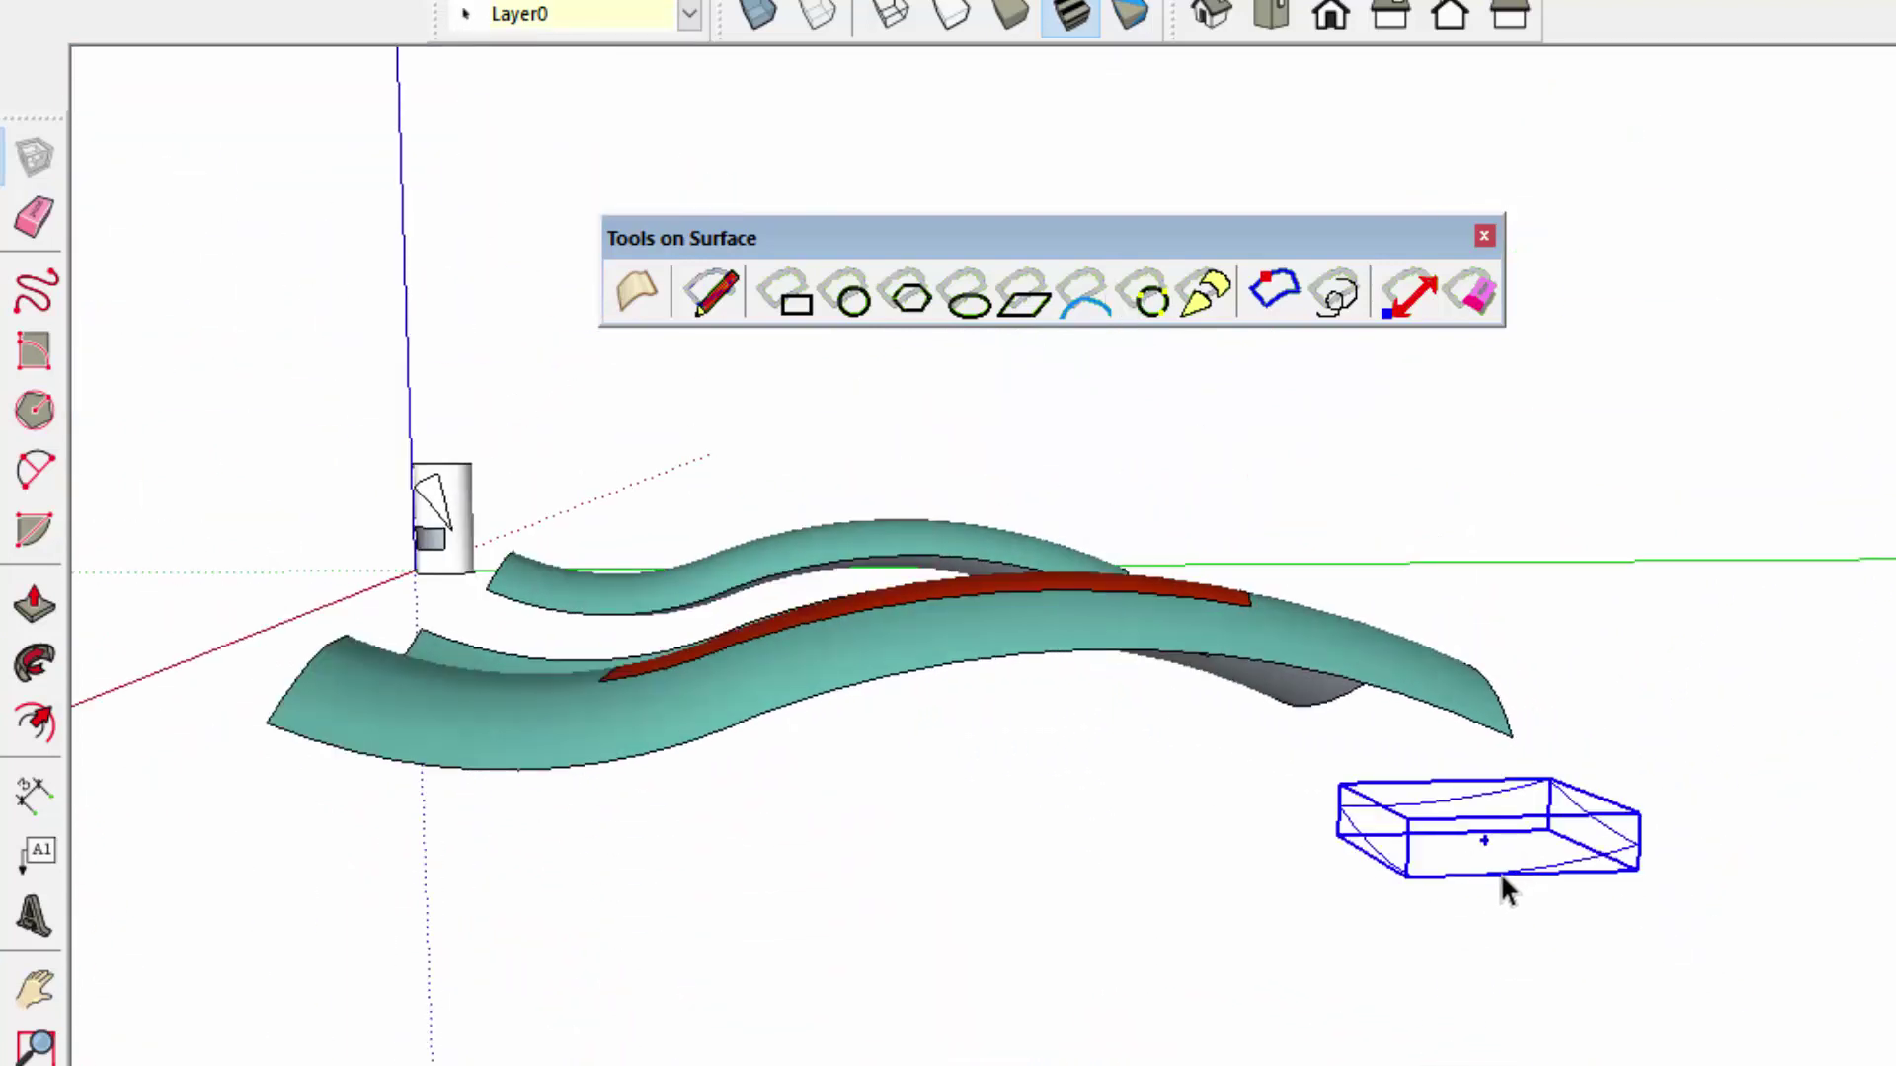
scroll(1550, 868, up, 3)
scroll(1613, 708, up, 2)
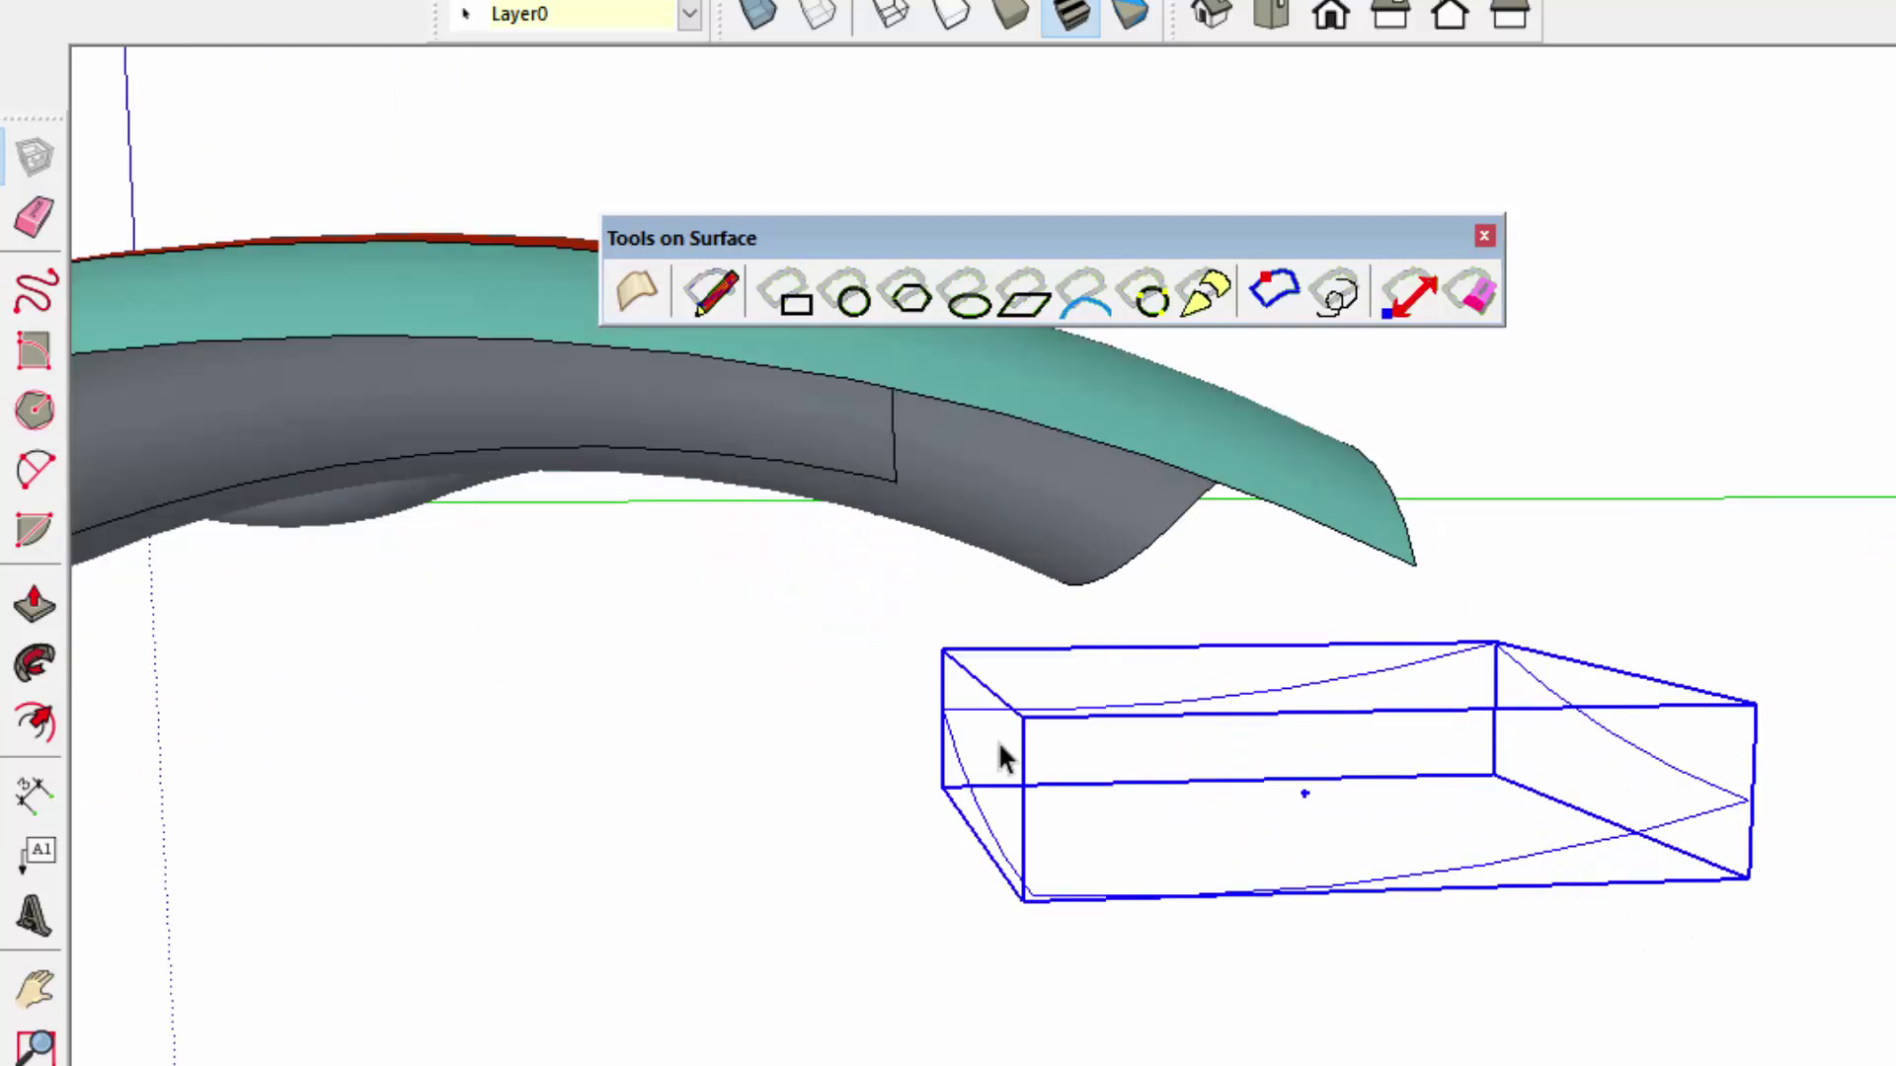
mouse_move(1016, 787)
middle_down()
mouse_move(1370, 999)
mouse_move(1557, 889)
middle_up()
click(1570, 978)
key(space)
click(1528, 849)
click(1274, 903)
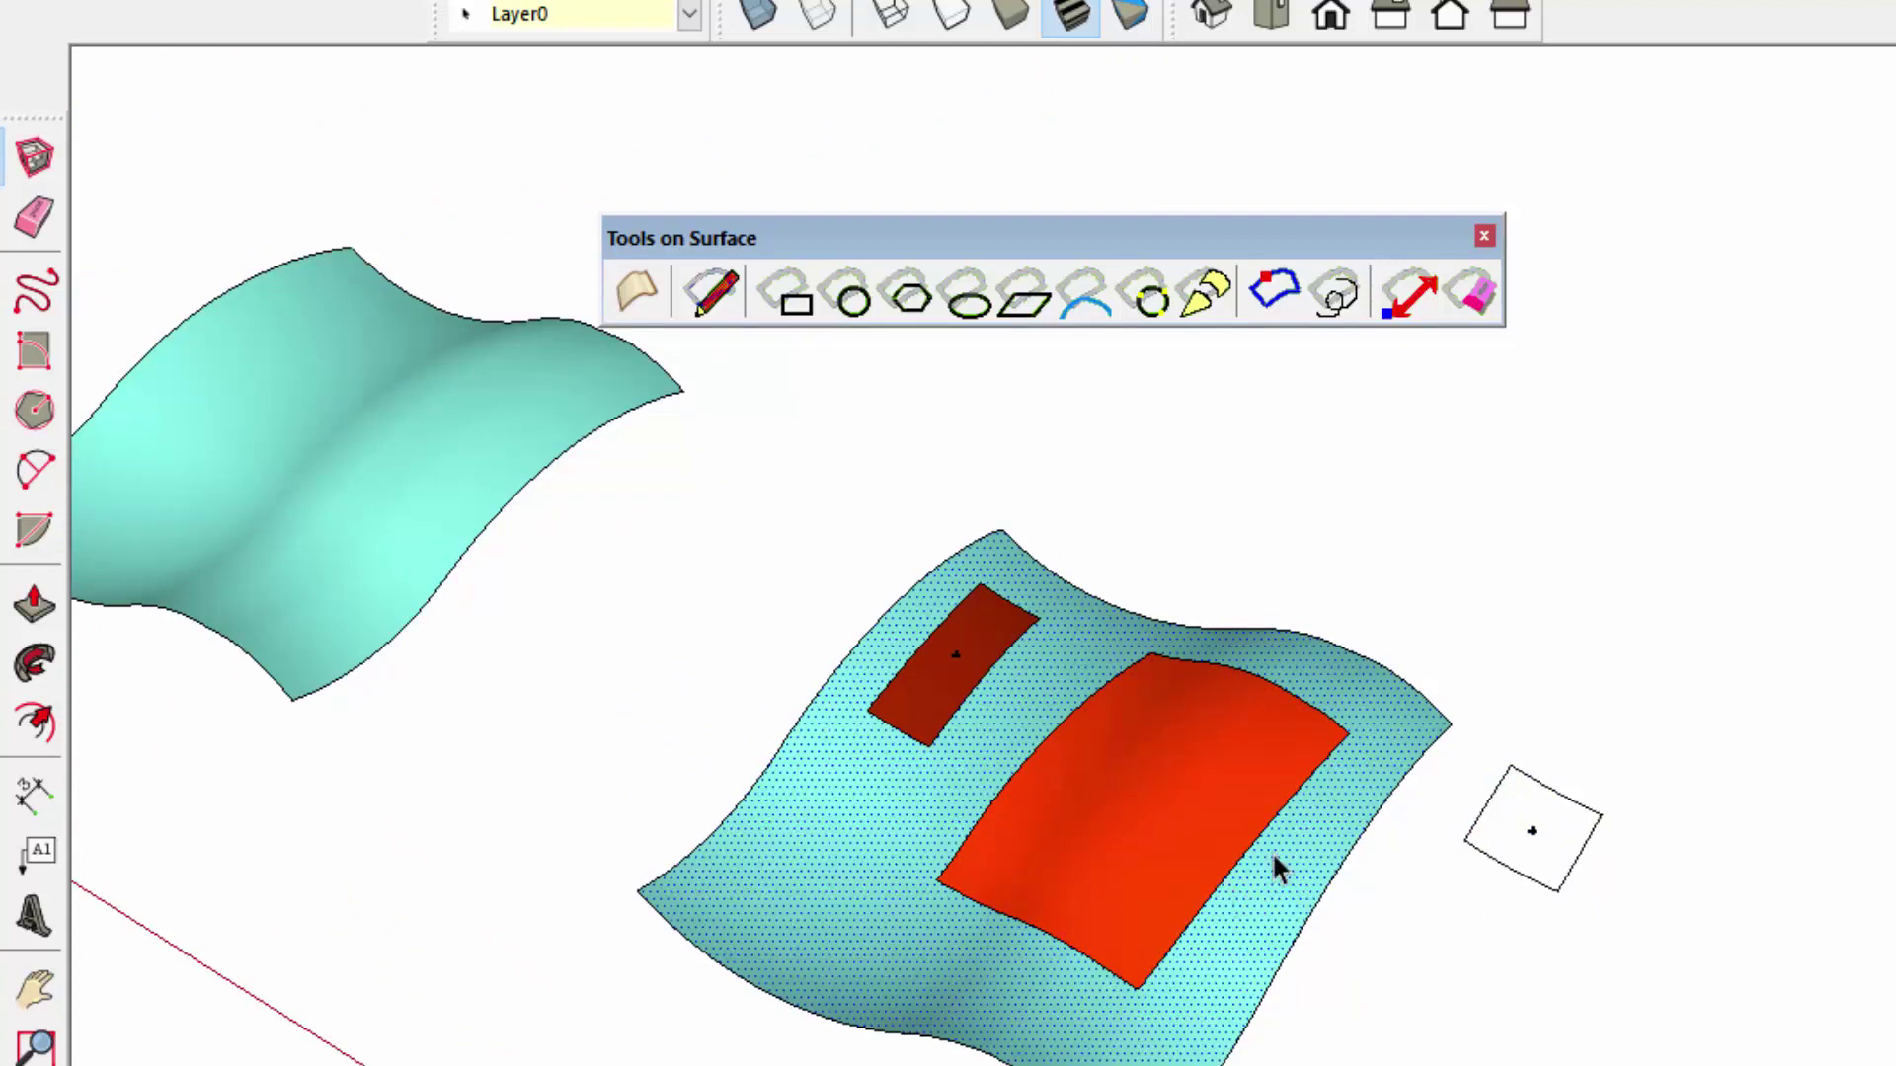
double_click(1272, 851)
Draw two circles on the wavy surface with the Tools on Surface circle tool.
click(1471, 866)
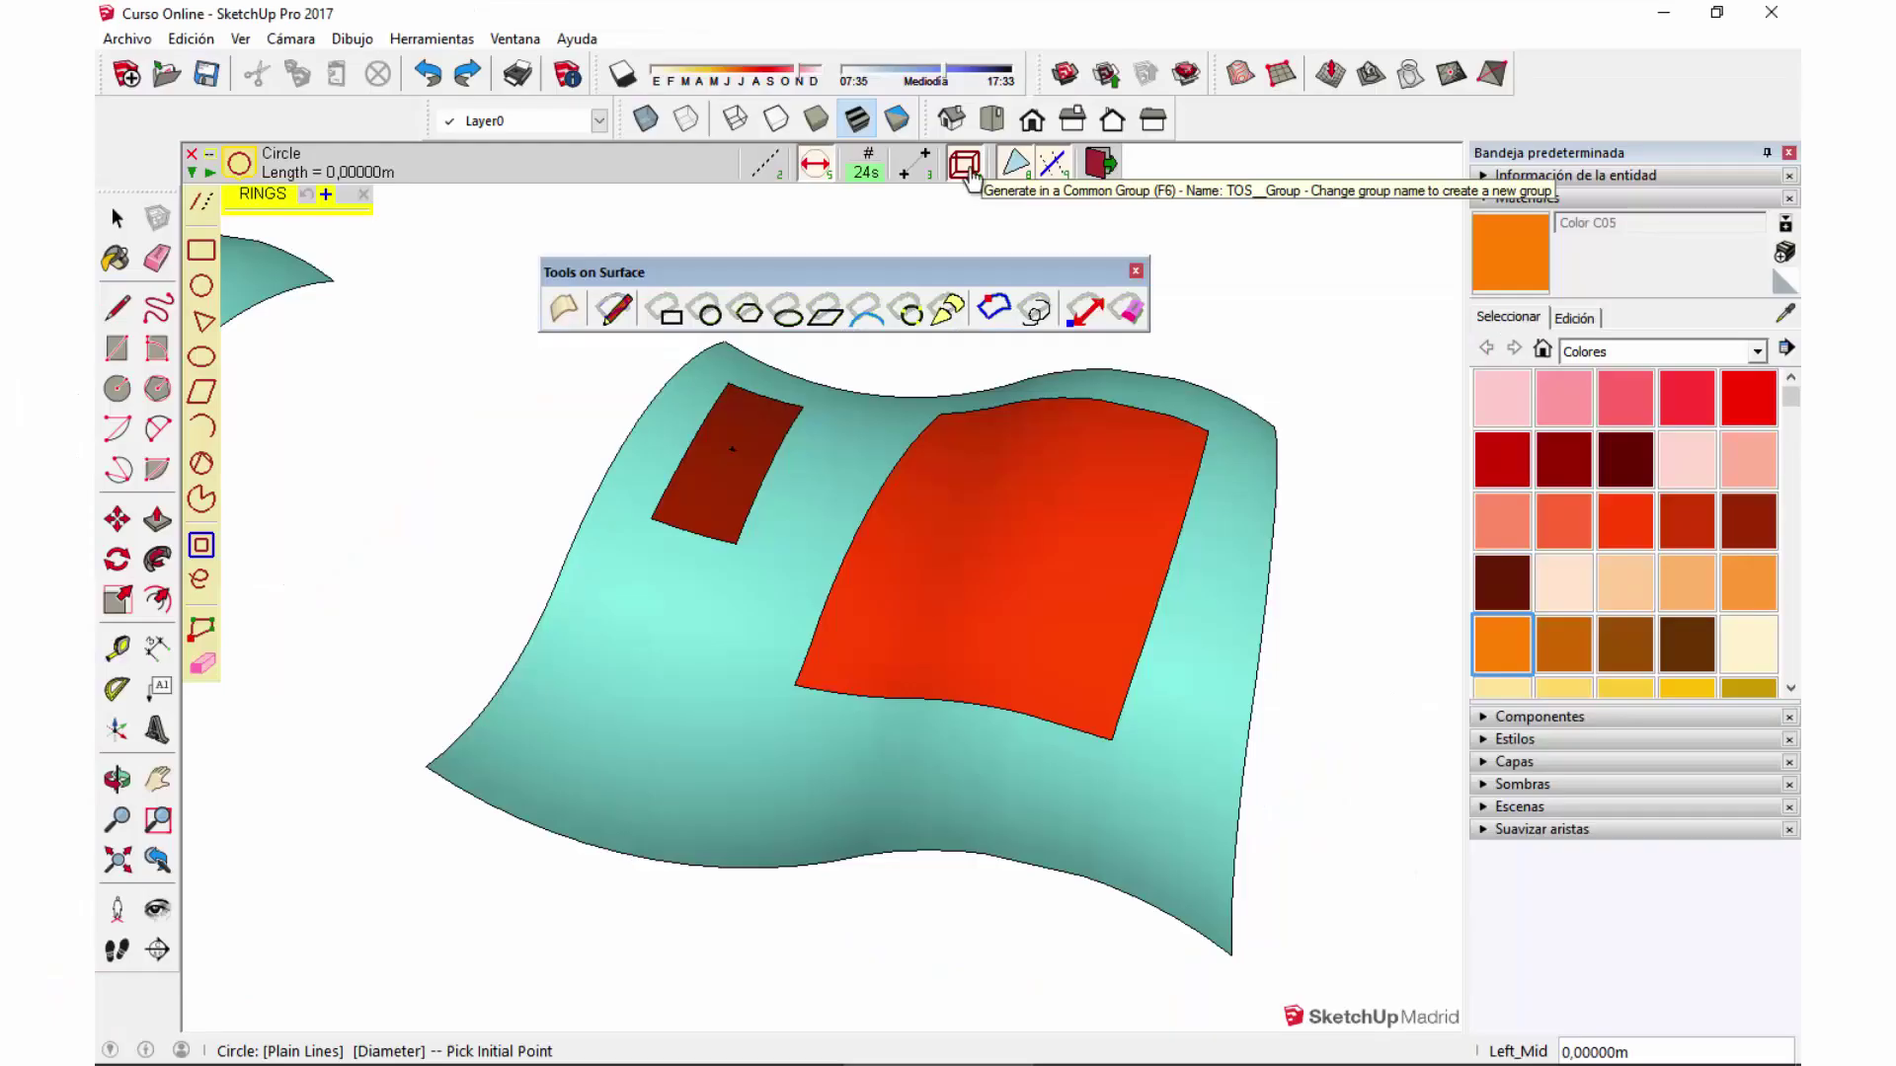
click(598, 715)
click(738, 717)
click(953, 762)
click(1010, 783)
key(space)
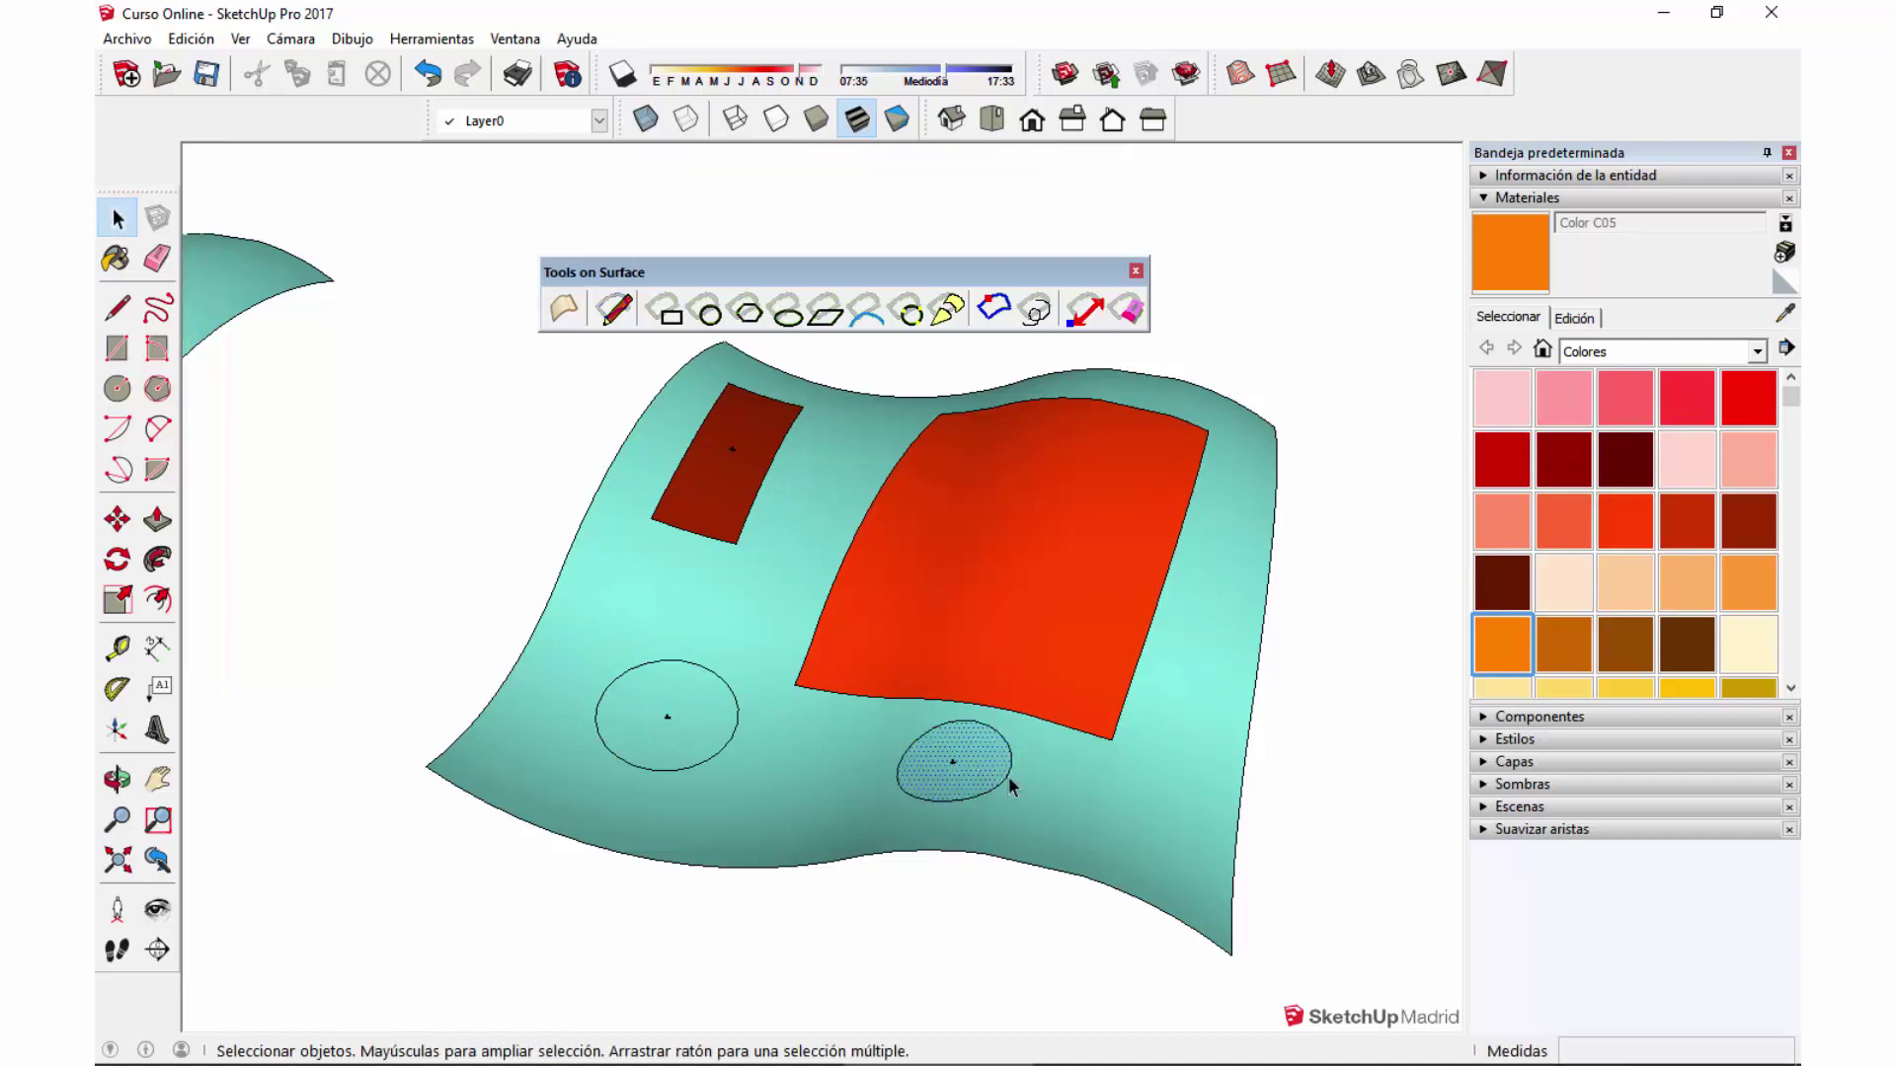
Paint the circles and the lower ellipse orange with Color C06.
click(1225, 783)
click(1503, 642)
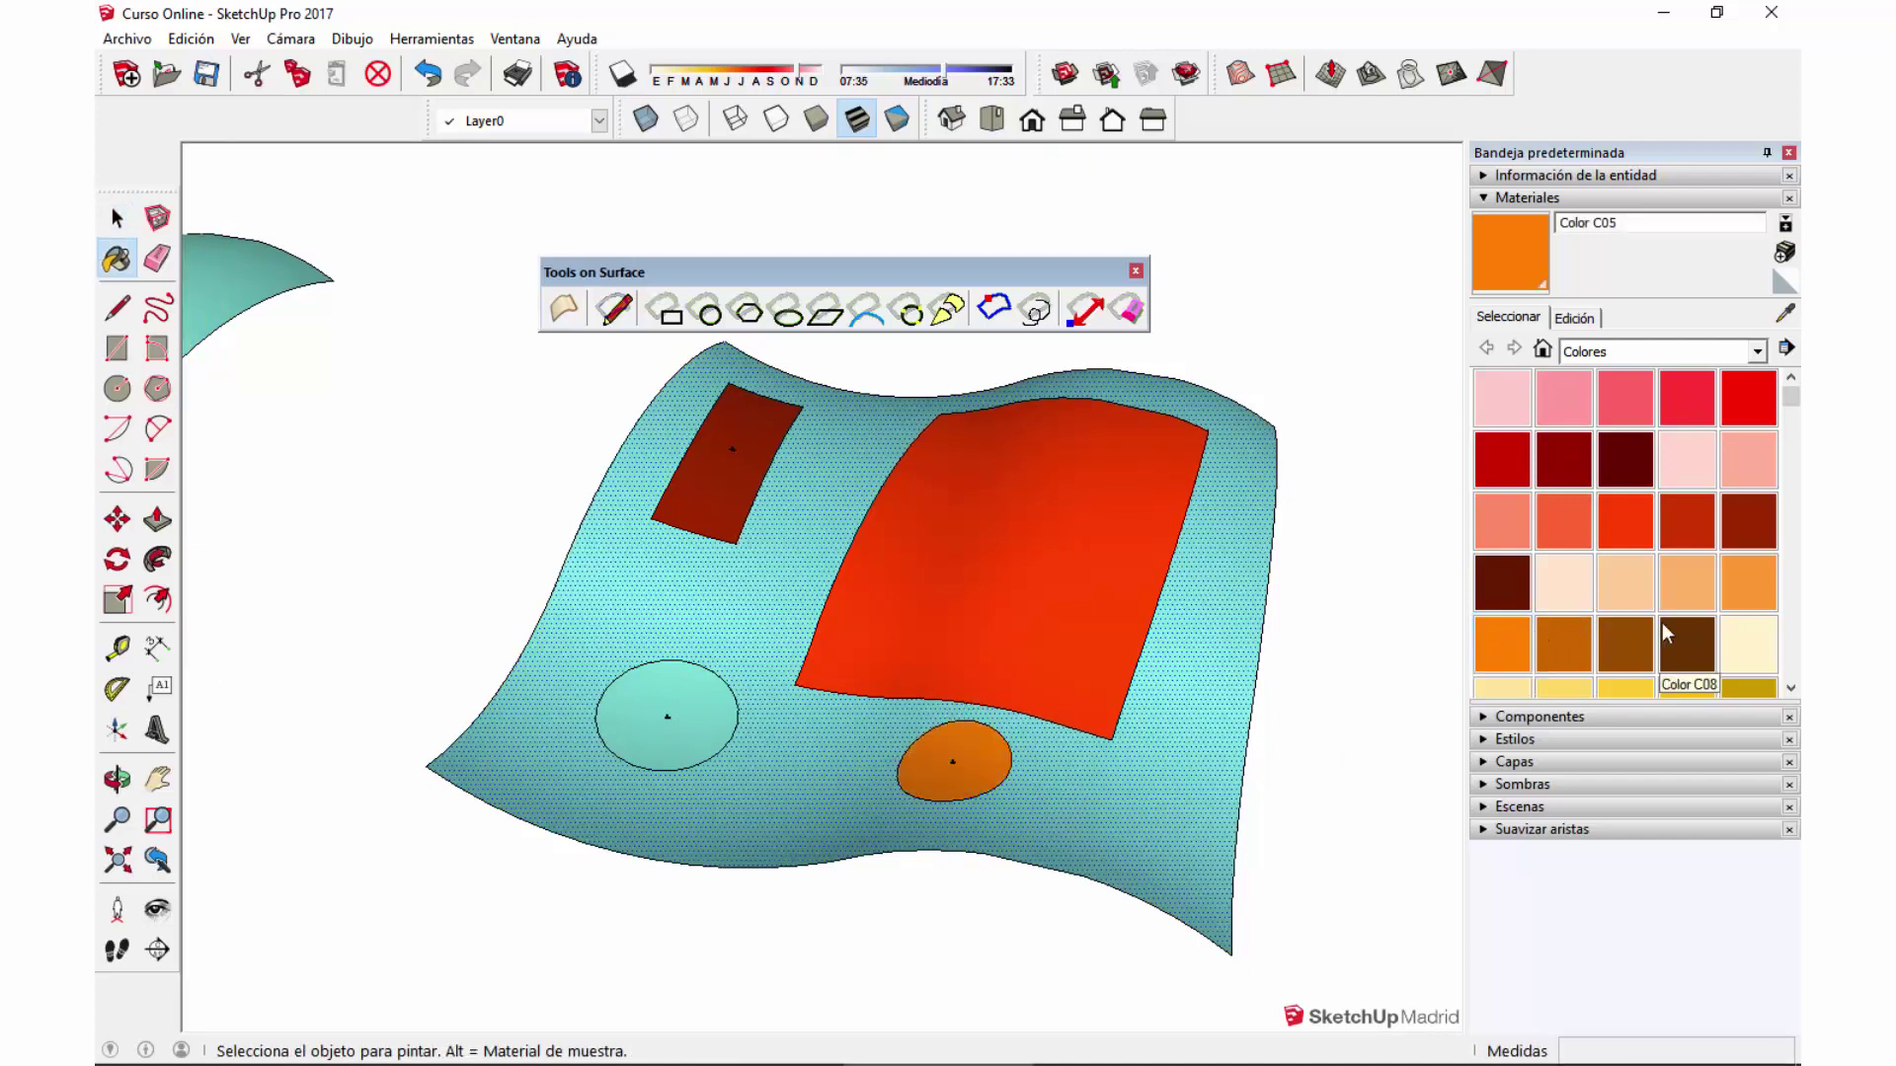
click(1558, 643)
click(668, 716)
key(space)
mouse_move(795, 910)
middle_down()
mouse_move(648, 222)
mouse_move(691, 326)
middle_up()
key(b)
click(735, 431)
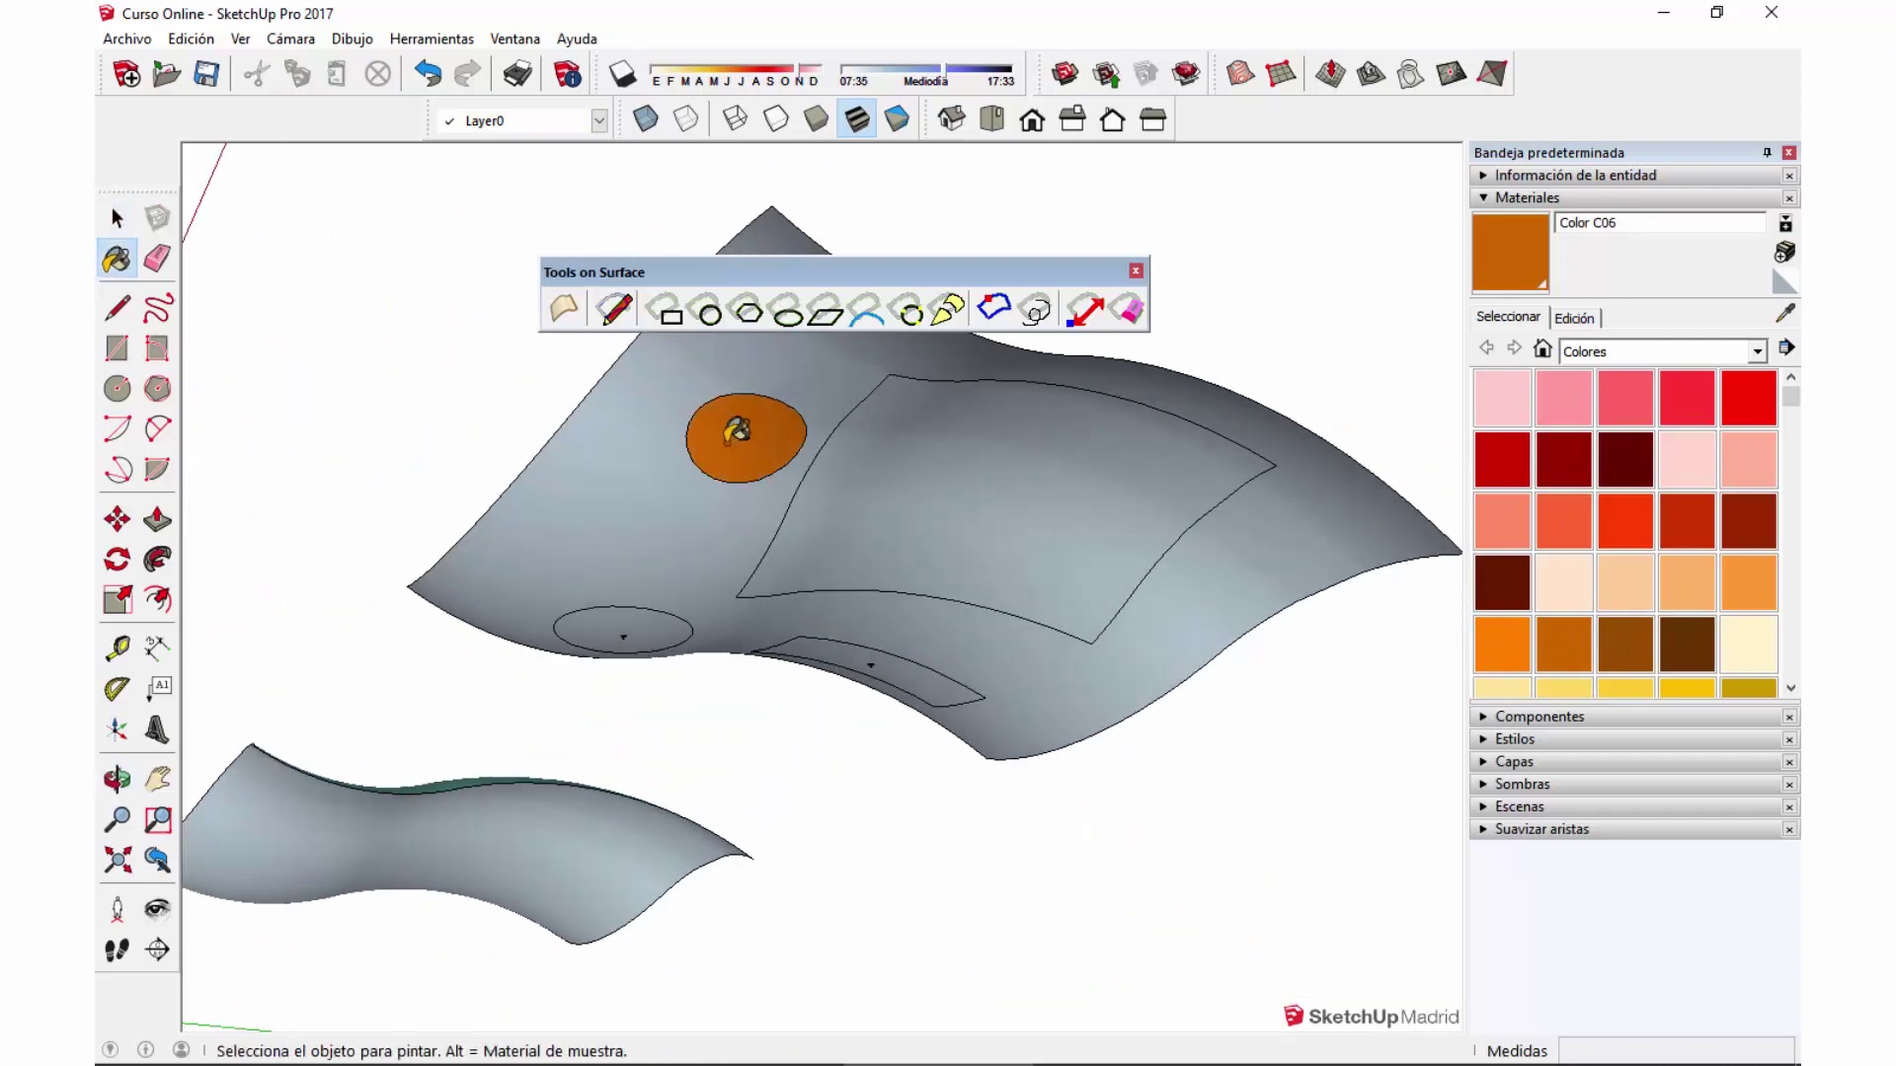
click(632, 620)
mouse_move(774, 486)
middle_down()
mouse_move(834, 812)
mouse_move(793, 737)
middle_up()
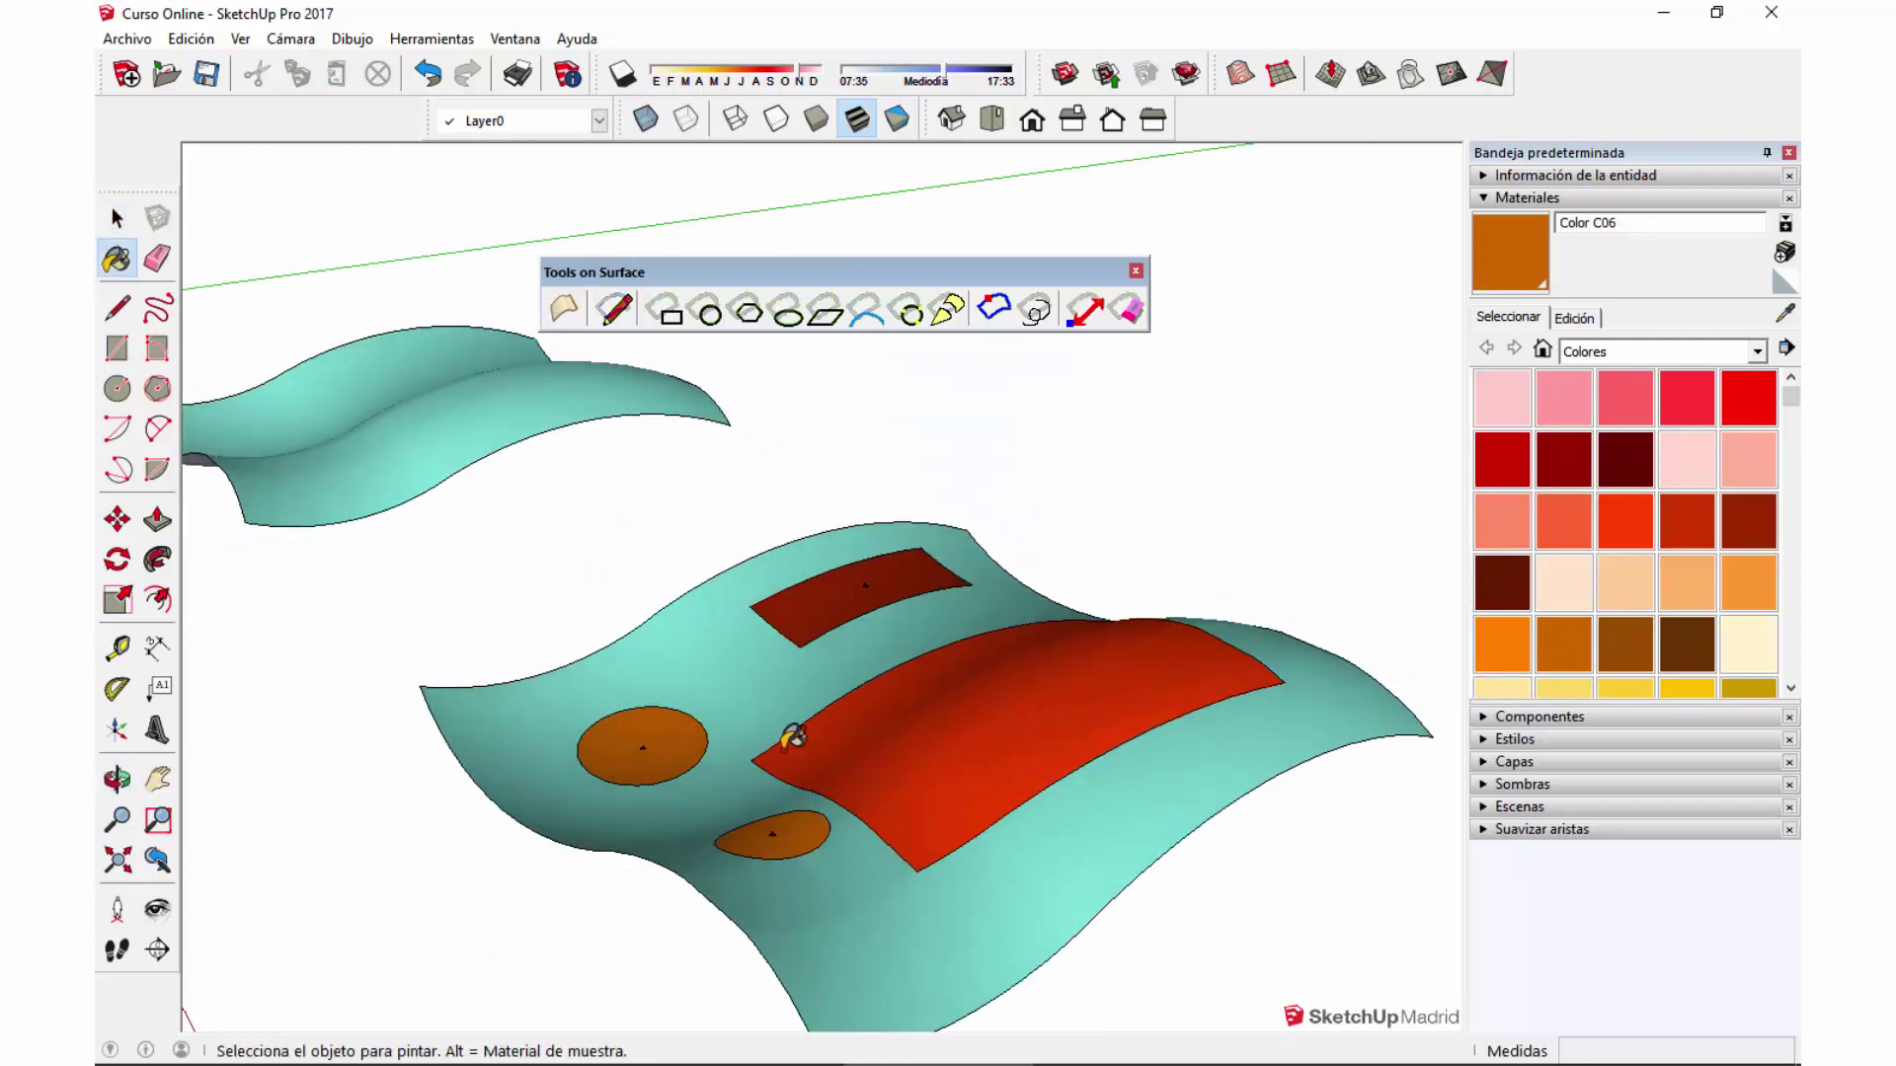
Sample teal Color A08 from the surface and return to Select.
alt+click(875, 853)
mouse_move(875, 853)
middle_down()
mouse_move(888, 395)
mouse_move(881, 866)
mouse_move(807, 446)
middle_up()
key(space)
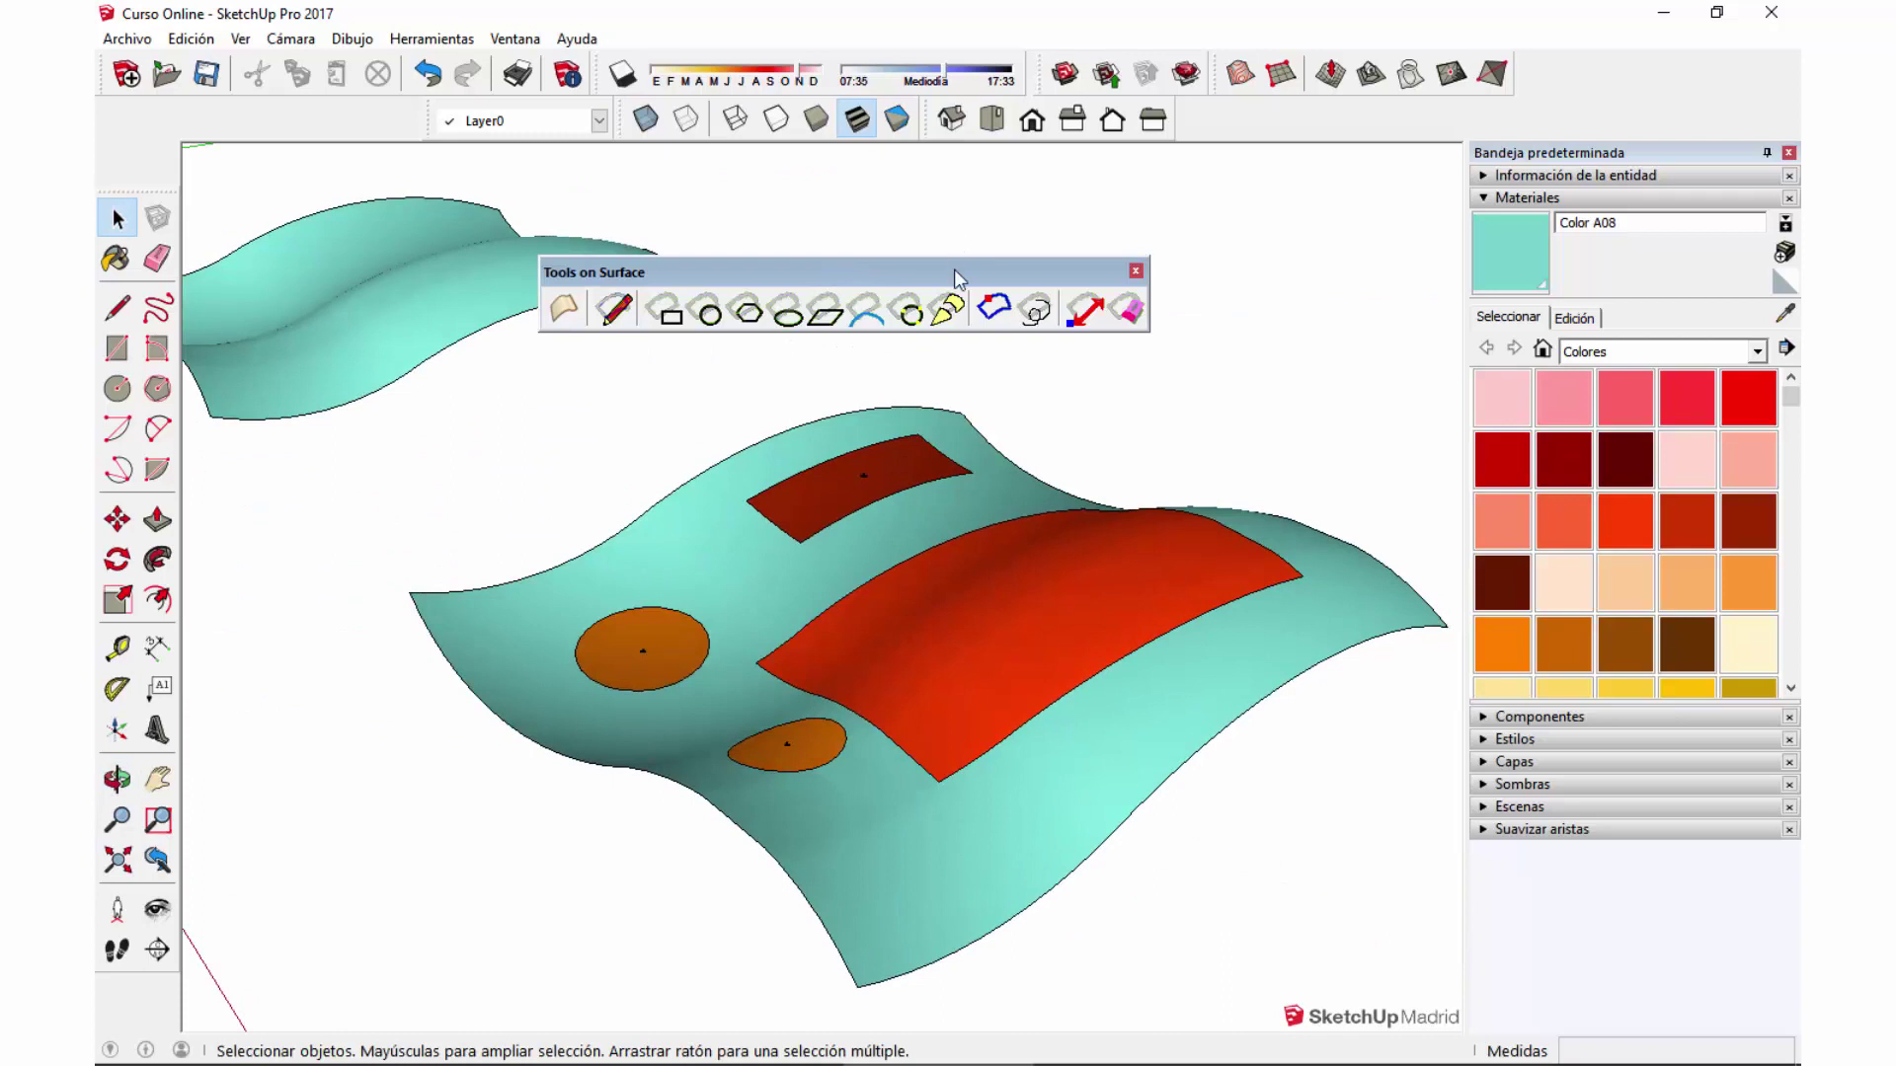
Draw a 5-sided surface polygon between the dark red rectangle and the orange circle.
drag(954, 277, 1012, 245)
mouse_move(965, 469)
middle_down()
mouse_move(1057, 656)
mouse_move(924, 330)
middle_up()
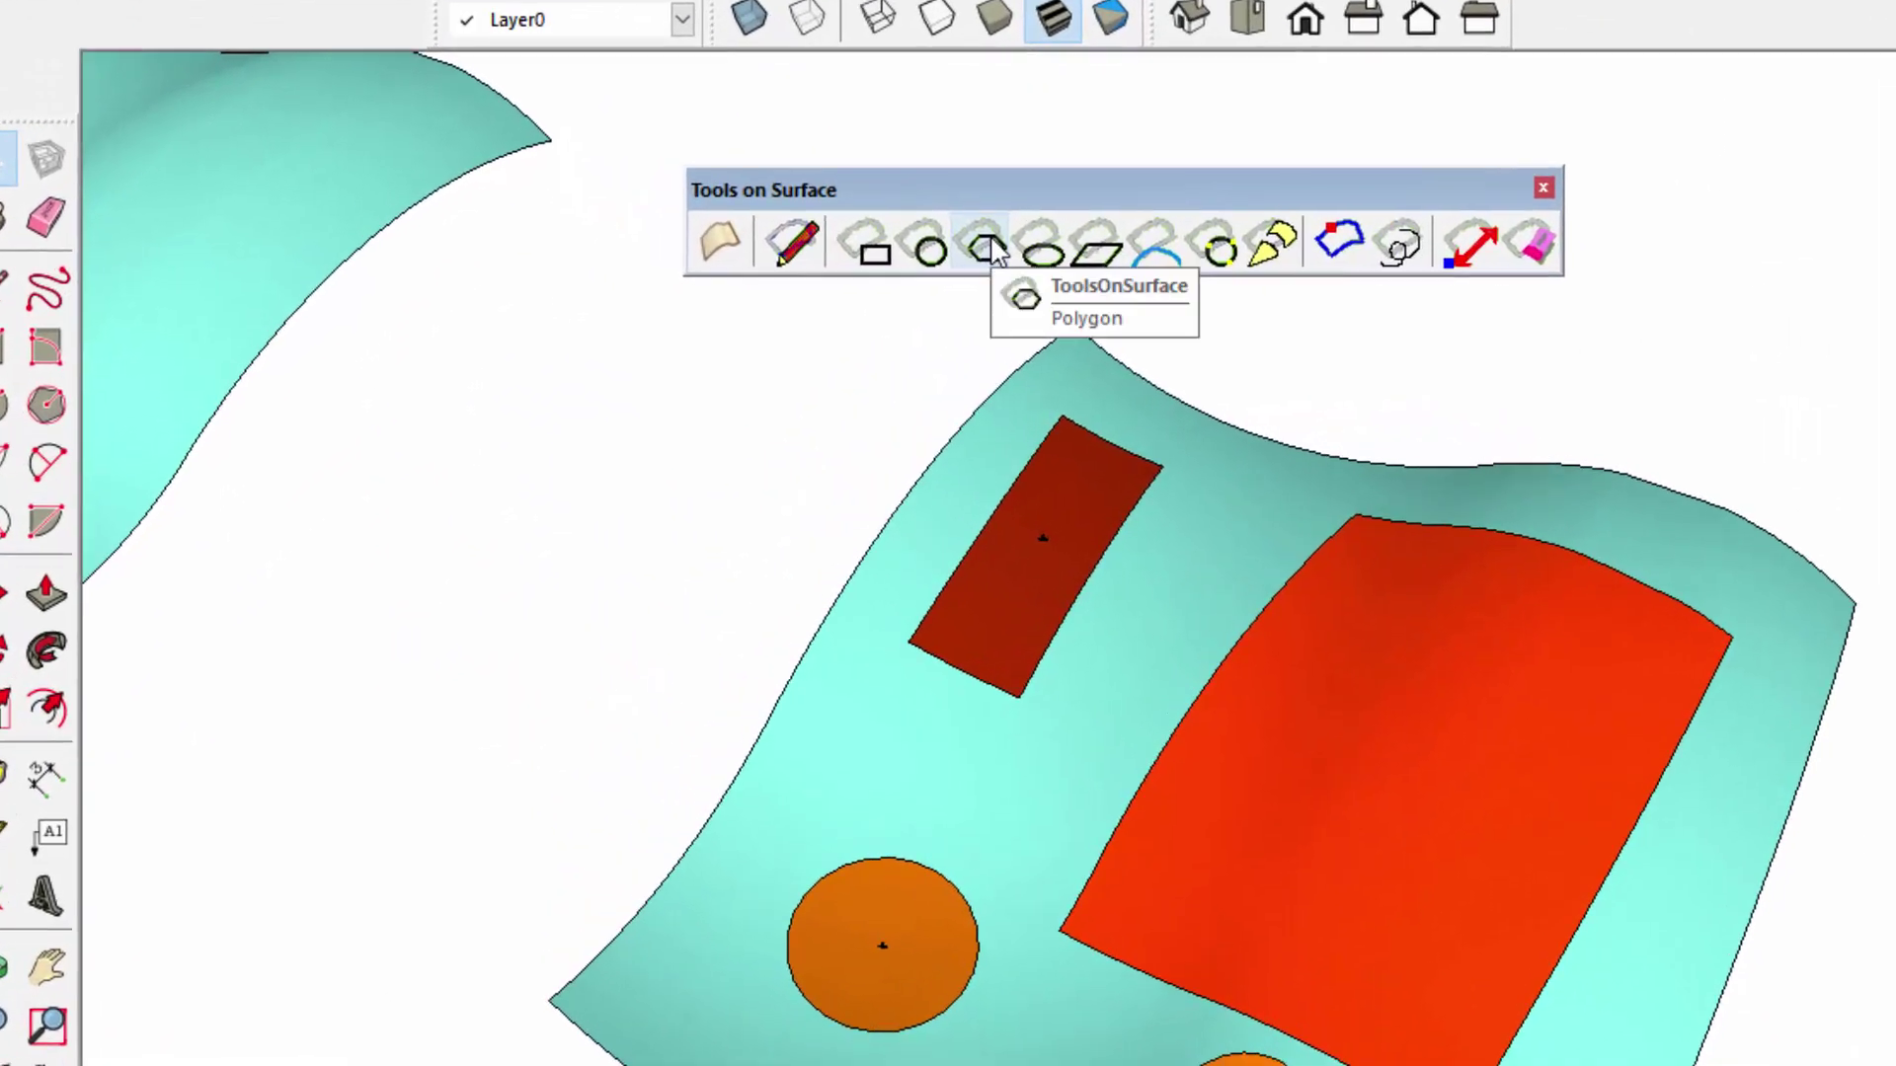
click(986, 249)
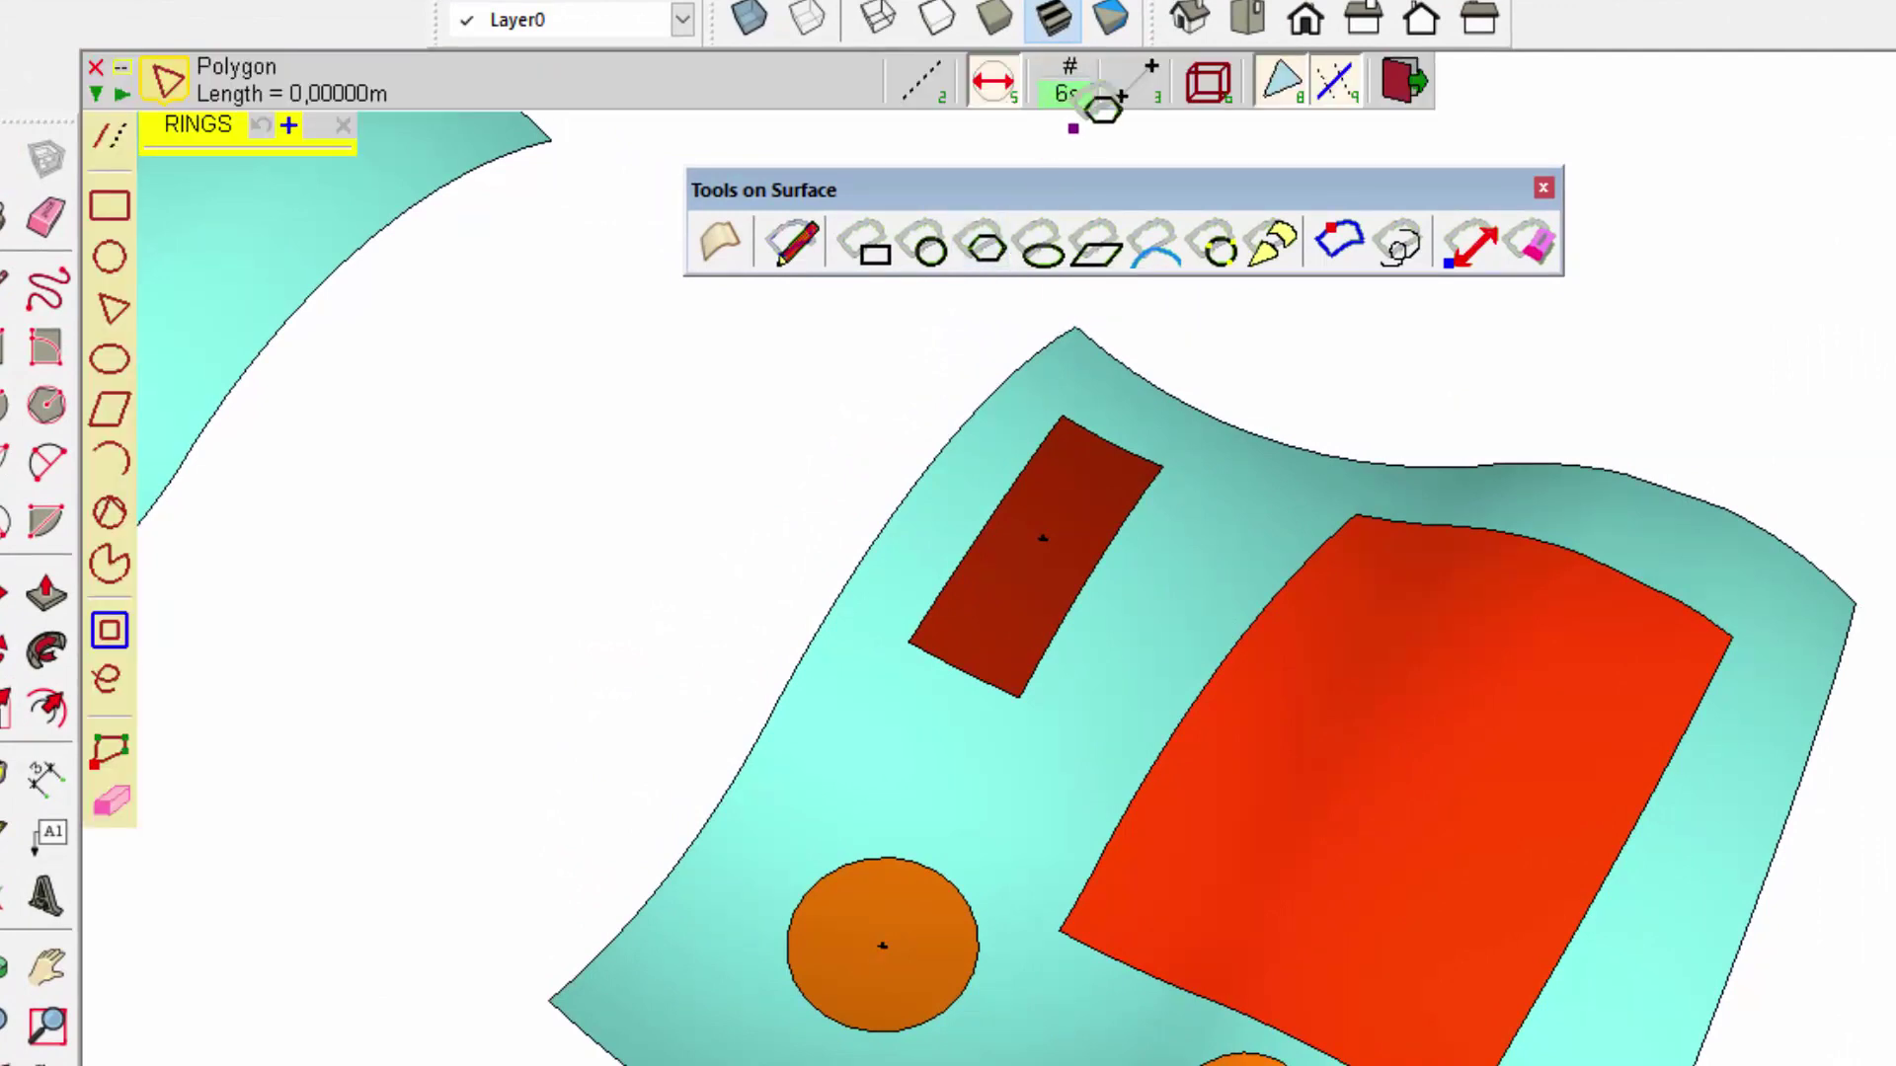
mouse_move(1067, 92)
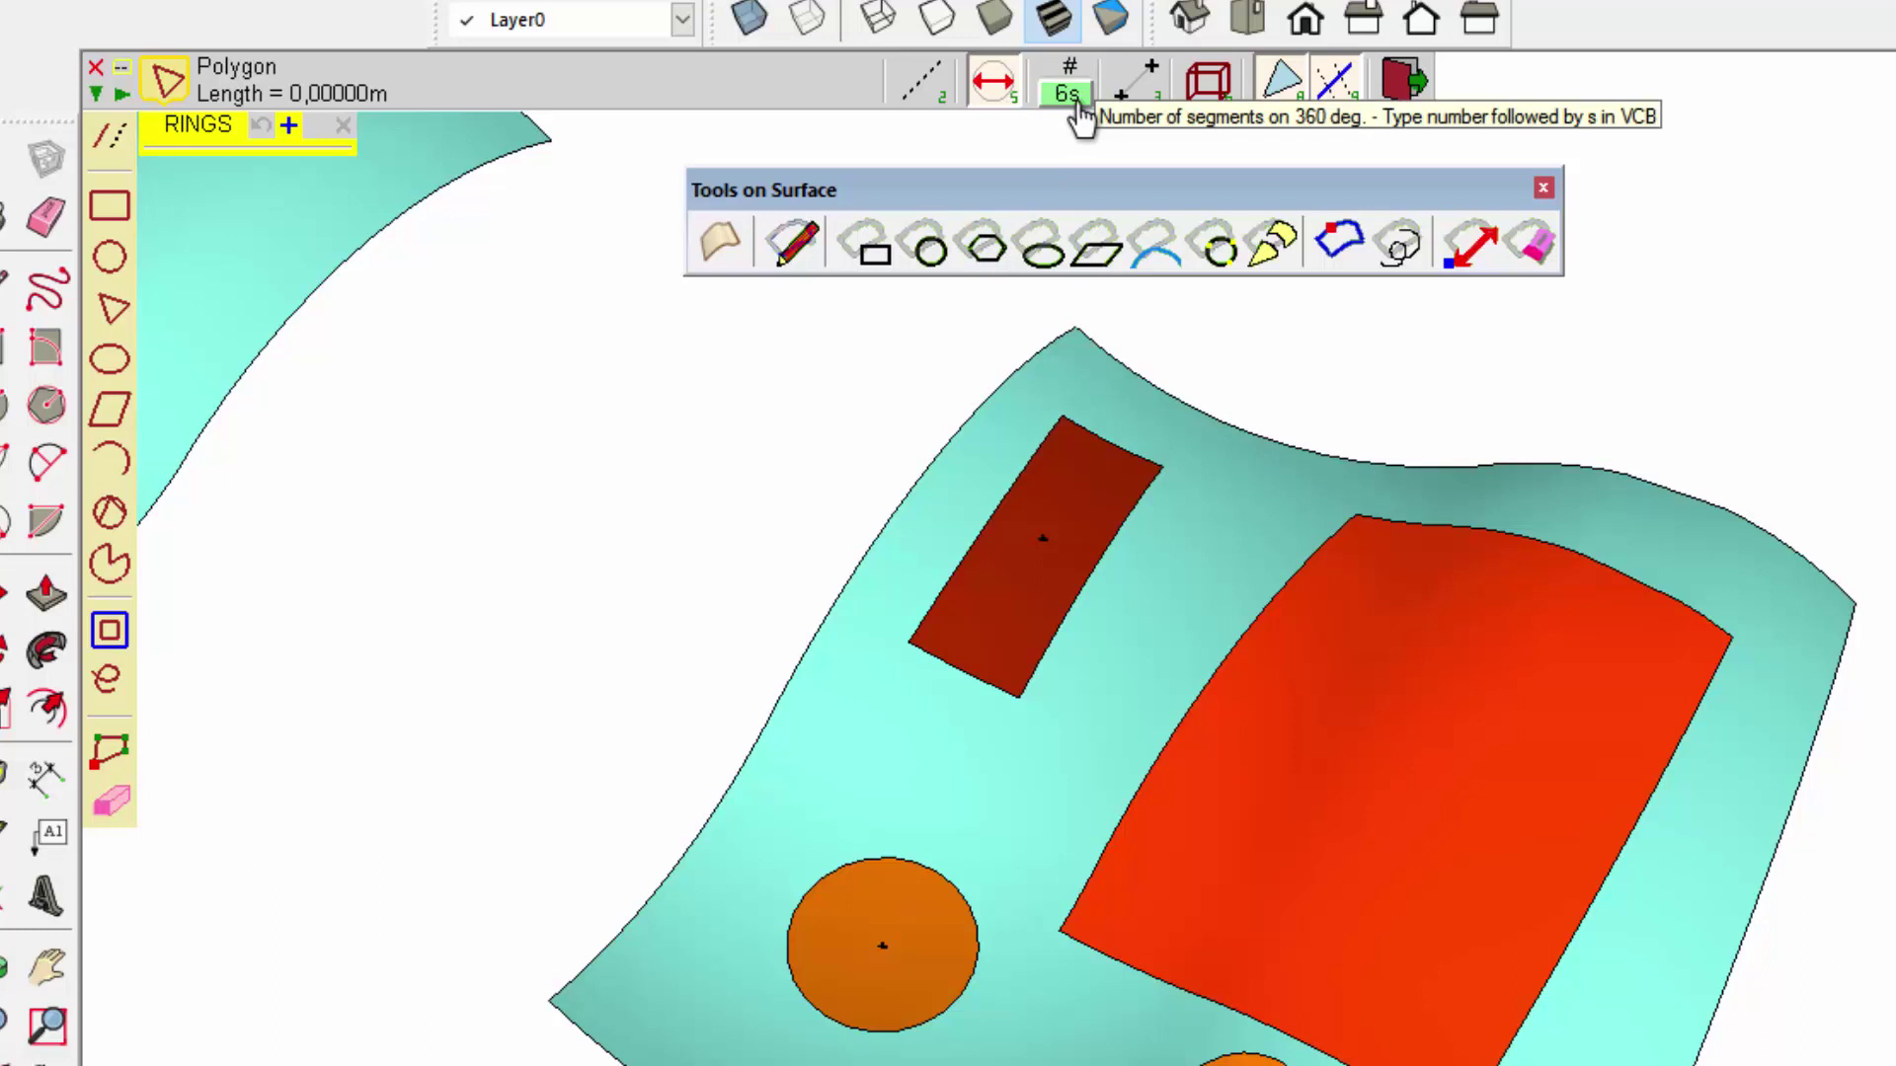
click(1078, 106)
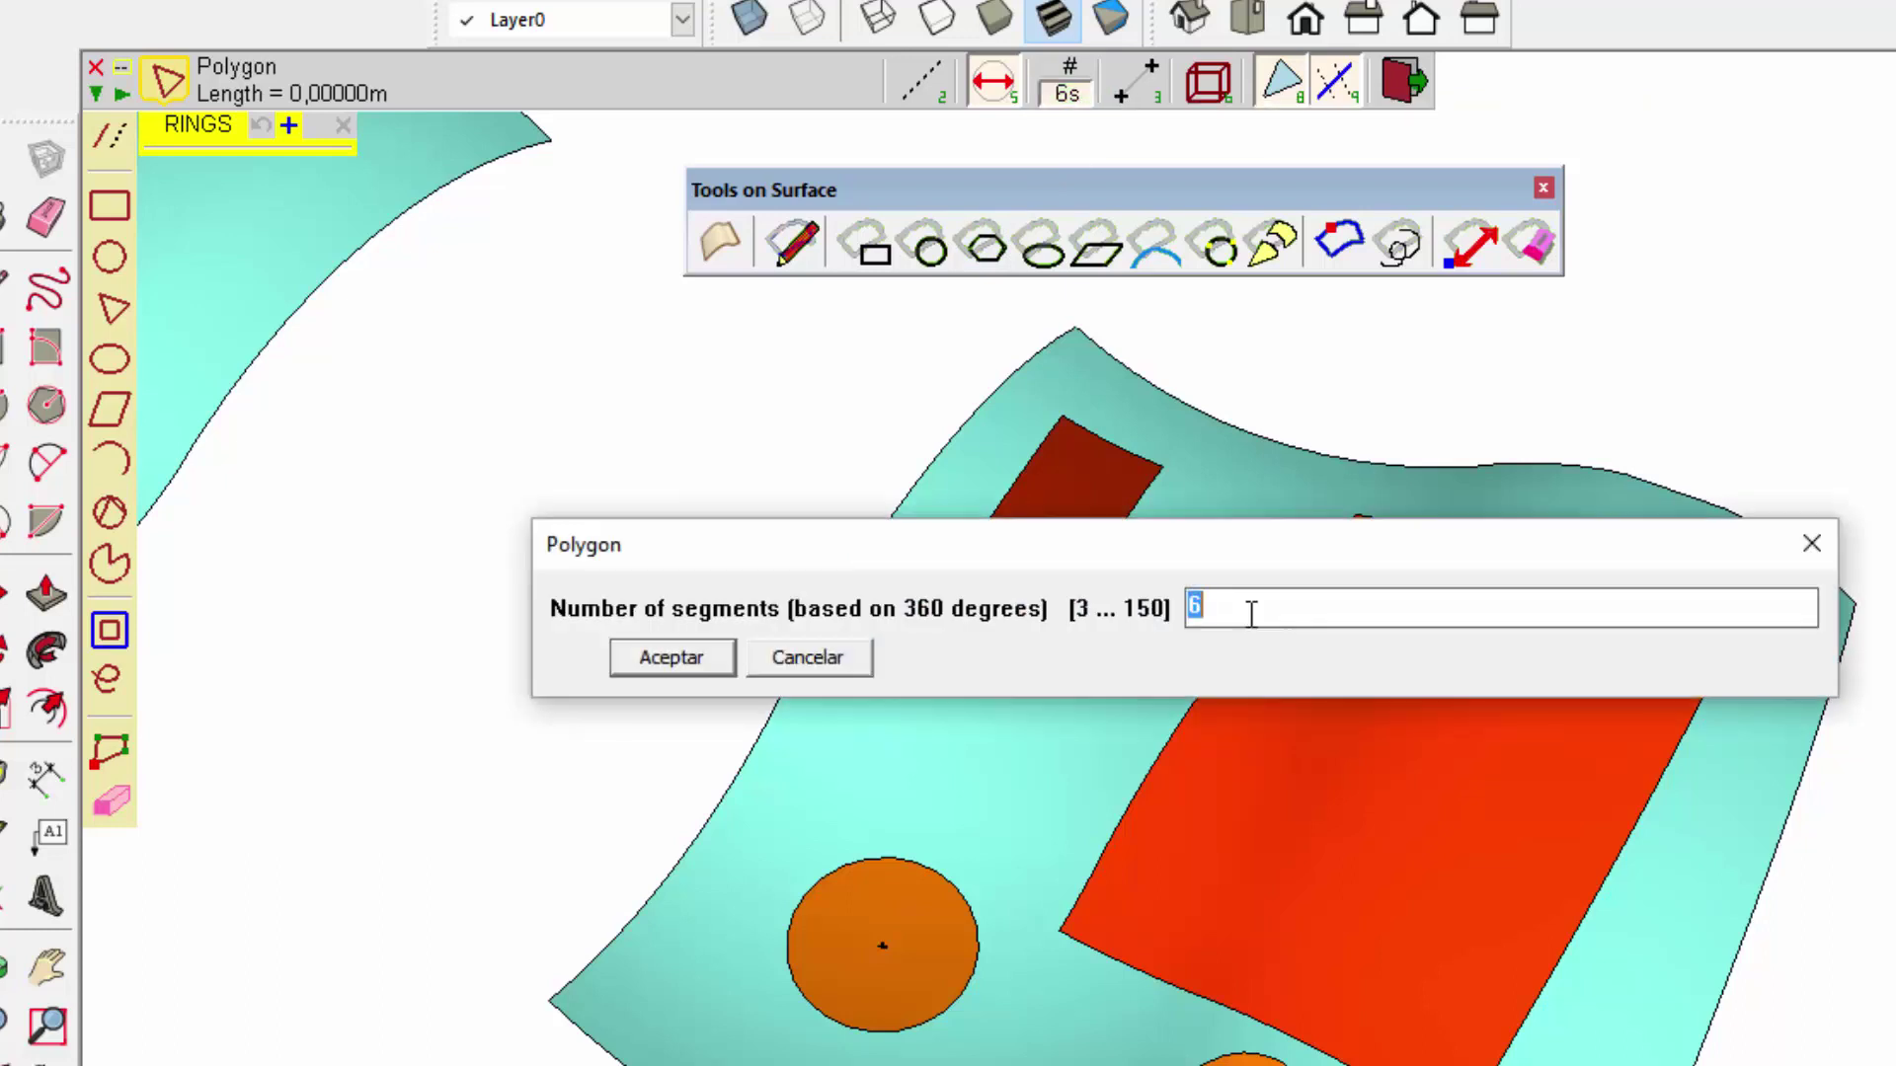
text(5)
click(679, 658)
click(950, 777)
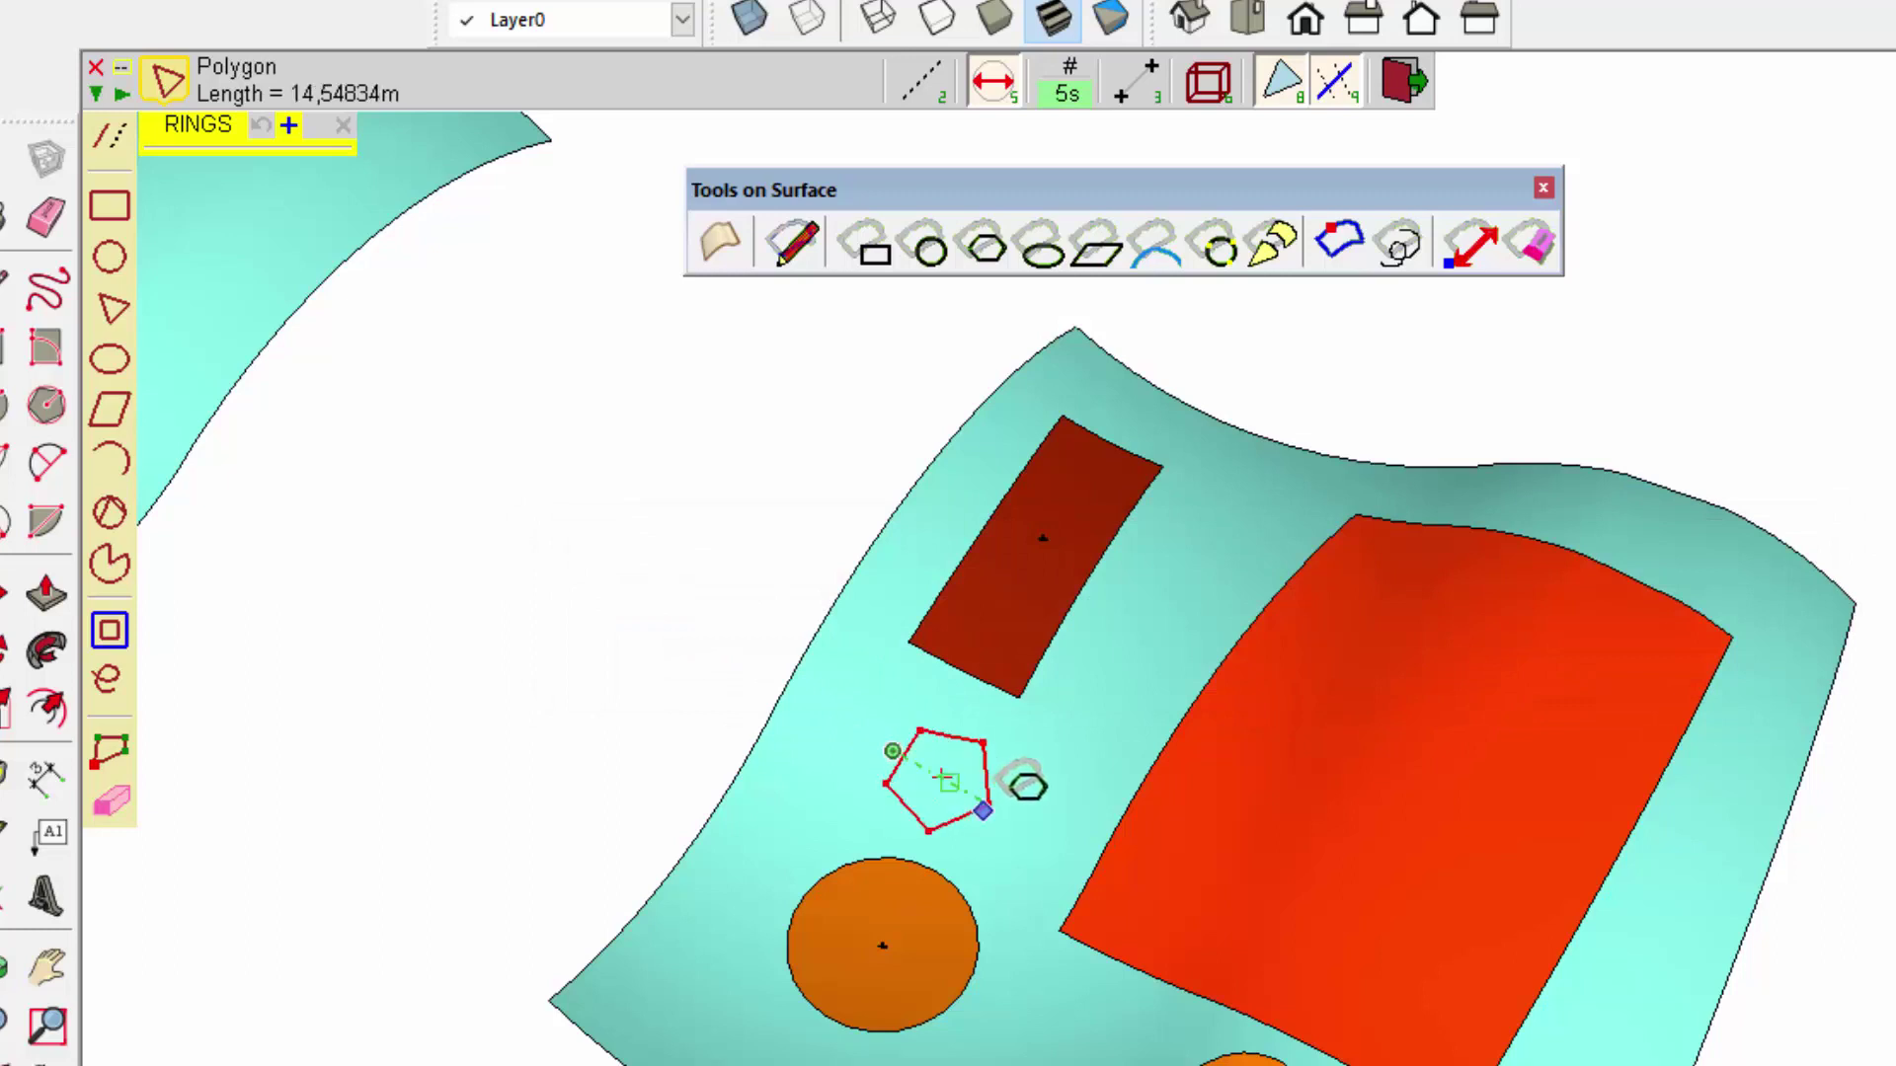
click(981, 815)
mouse_move(997, 987)
middle_down()
mouse_move(1439, 411)
mouse_move(1205, 902)
middle_up()
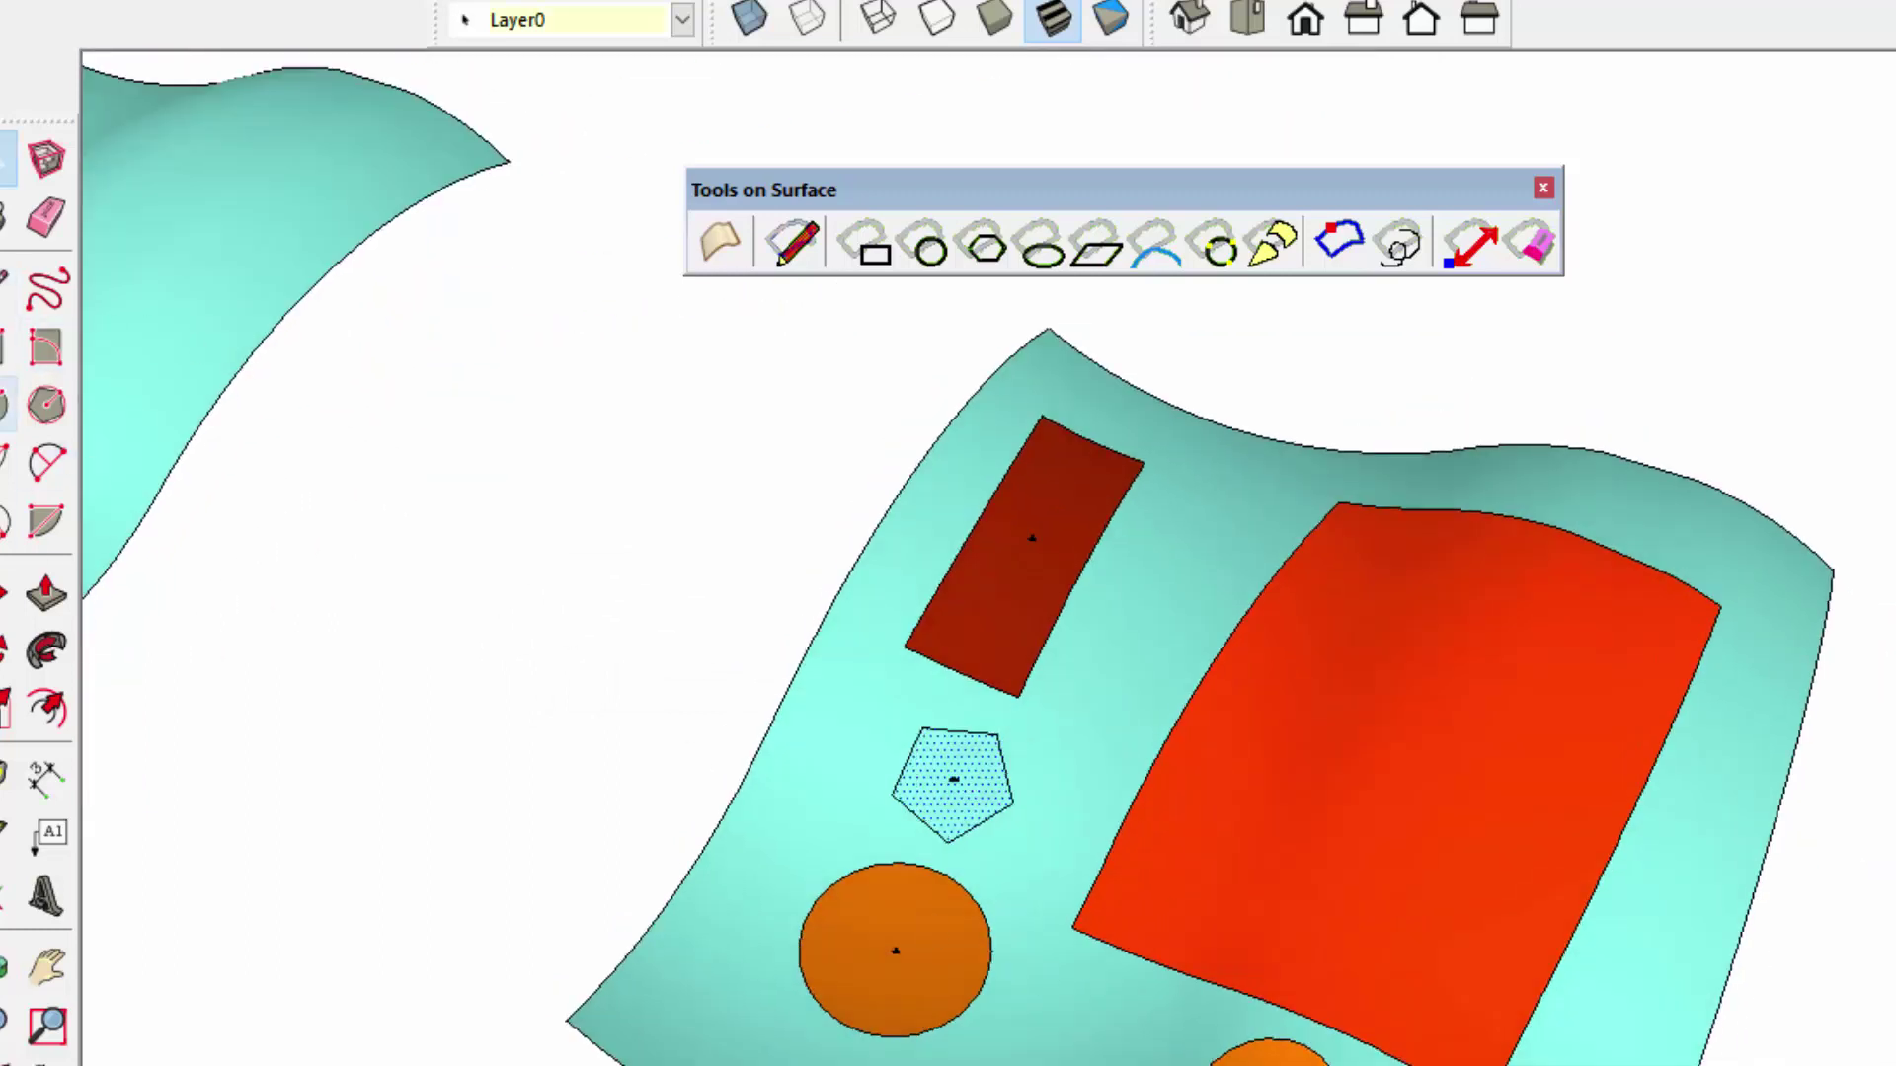
mouse_move(1471, 894)
middle_down()
mouse_move(897, 816)
mouse_move(995, 399)
middle_up()
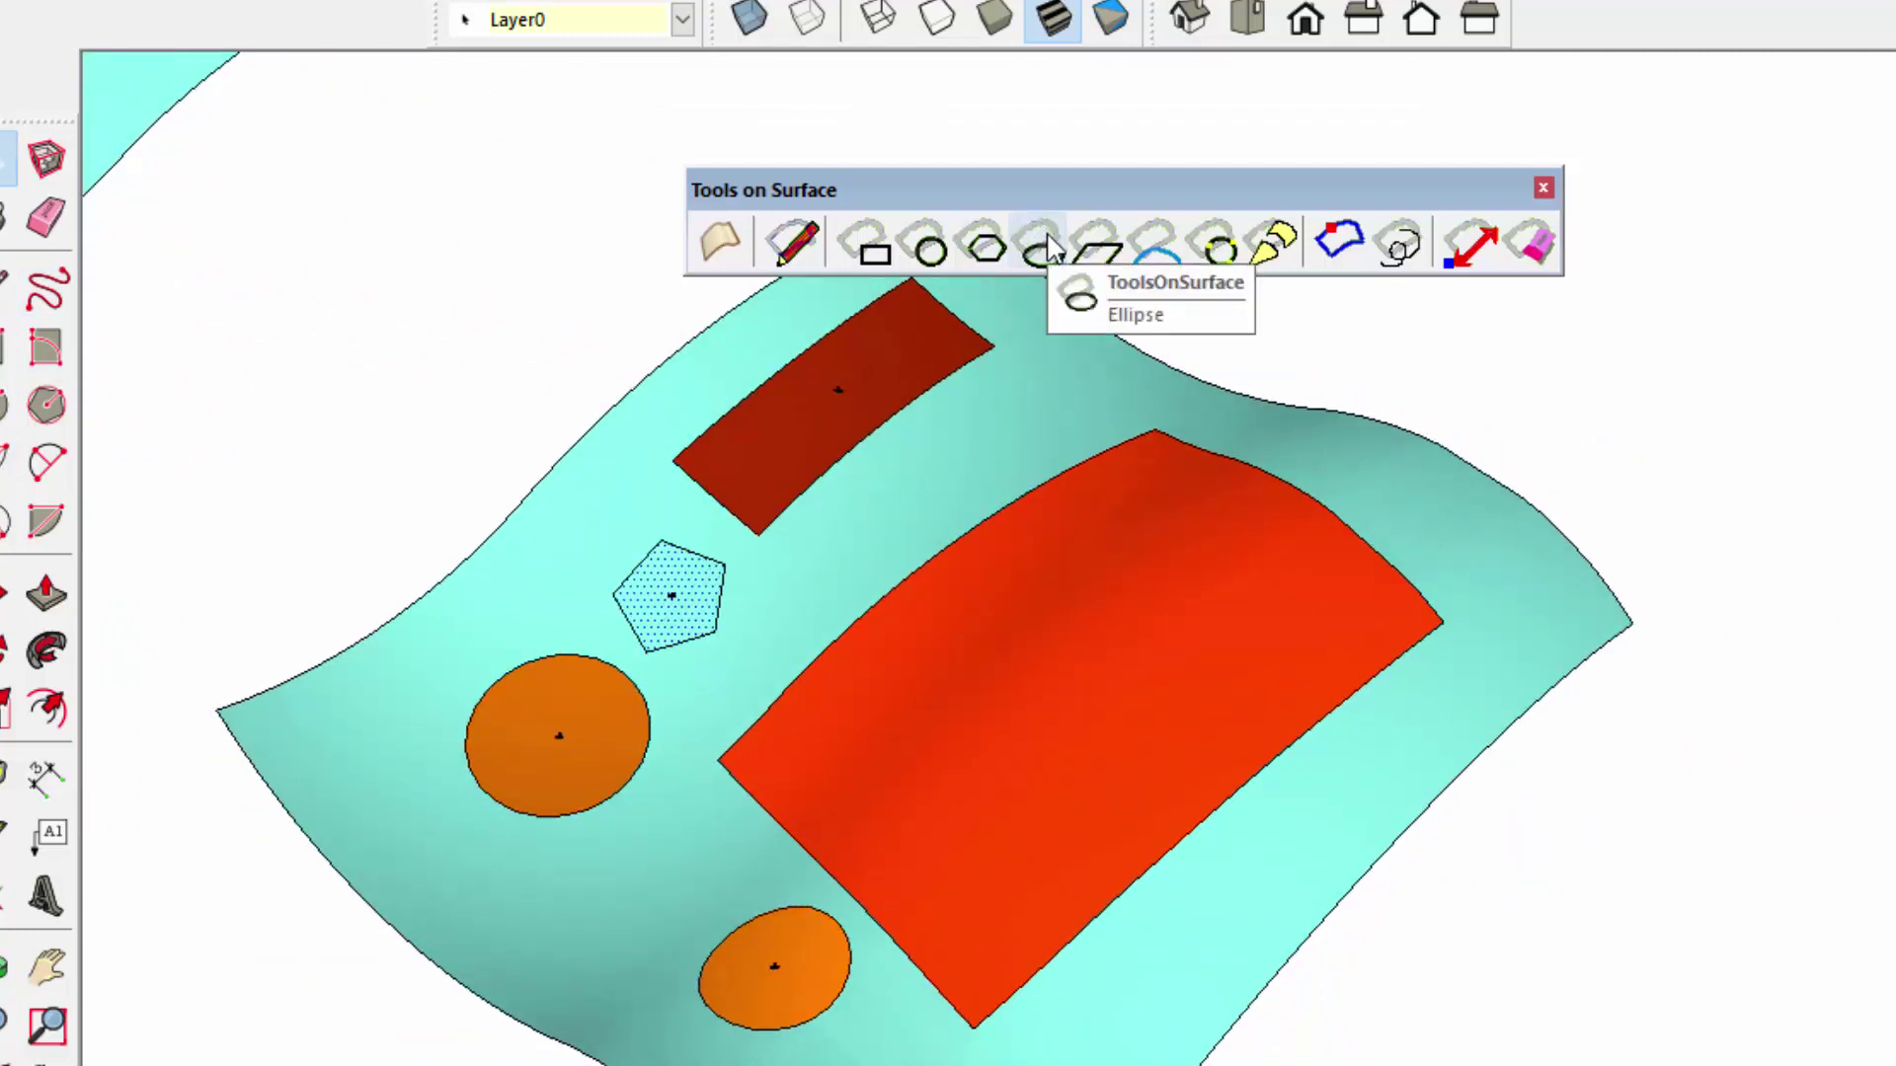
Draw a surface ellipse below the lower orange circle.
click(1058, 275)
click(868, 940)
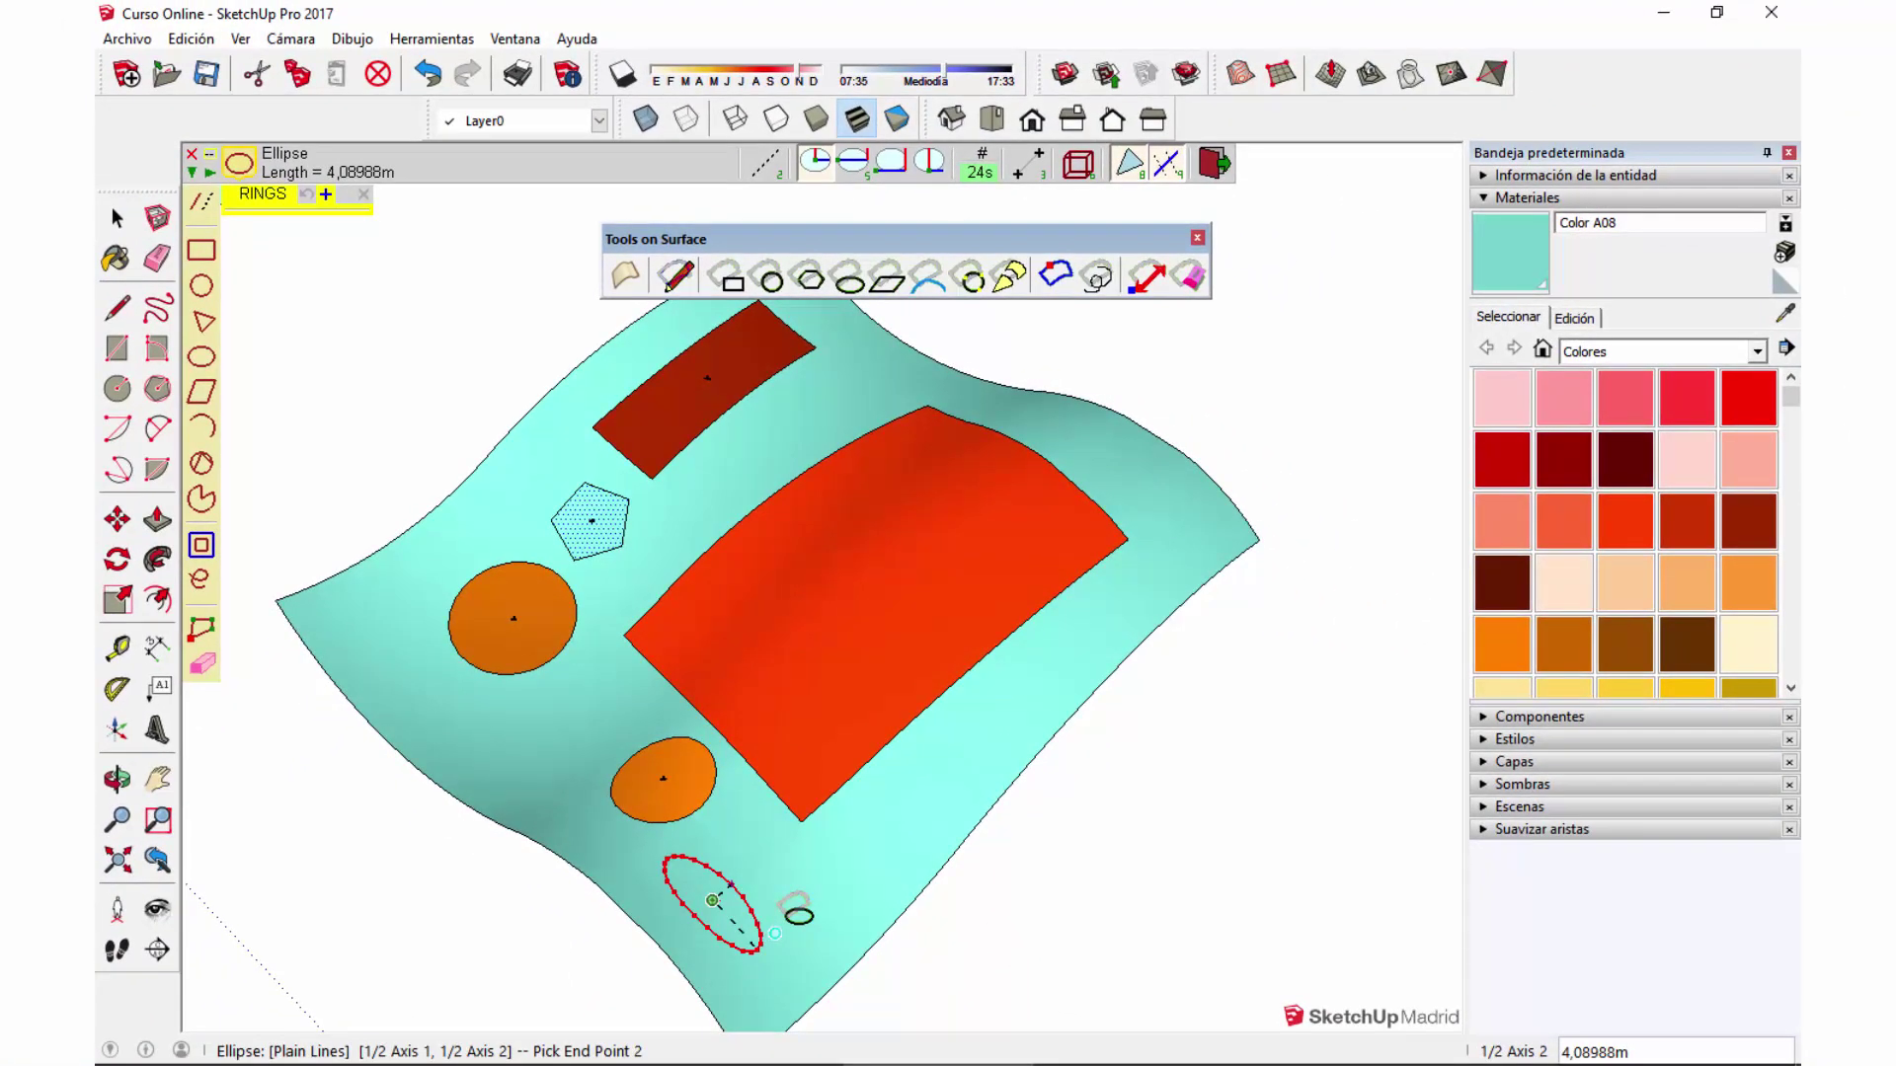
click(785, 913)
Draw a surface parallelogram beside the ellipse near the bottom edge.
click(887, 283)
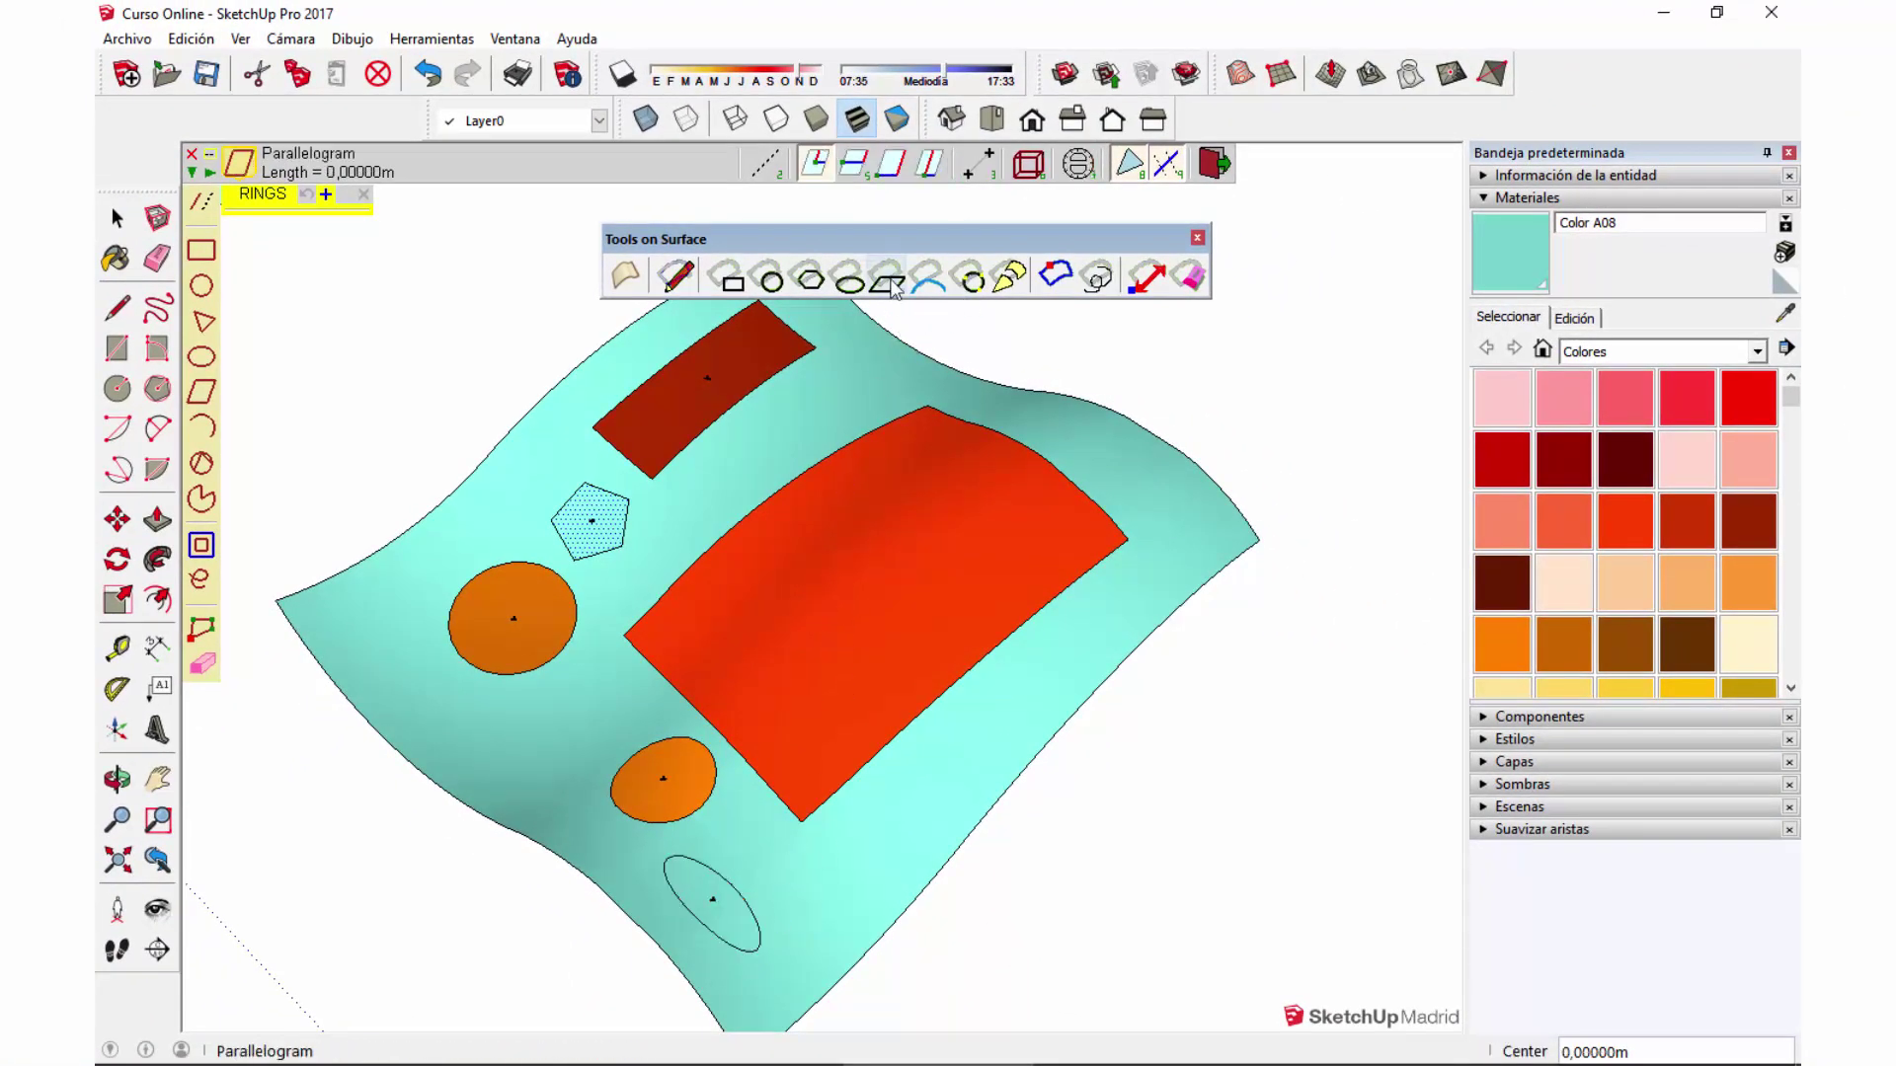
click(838, 891)
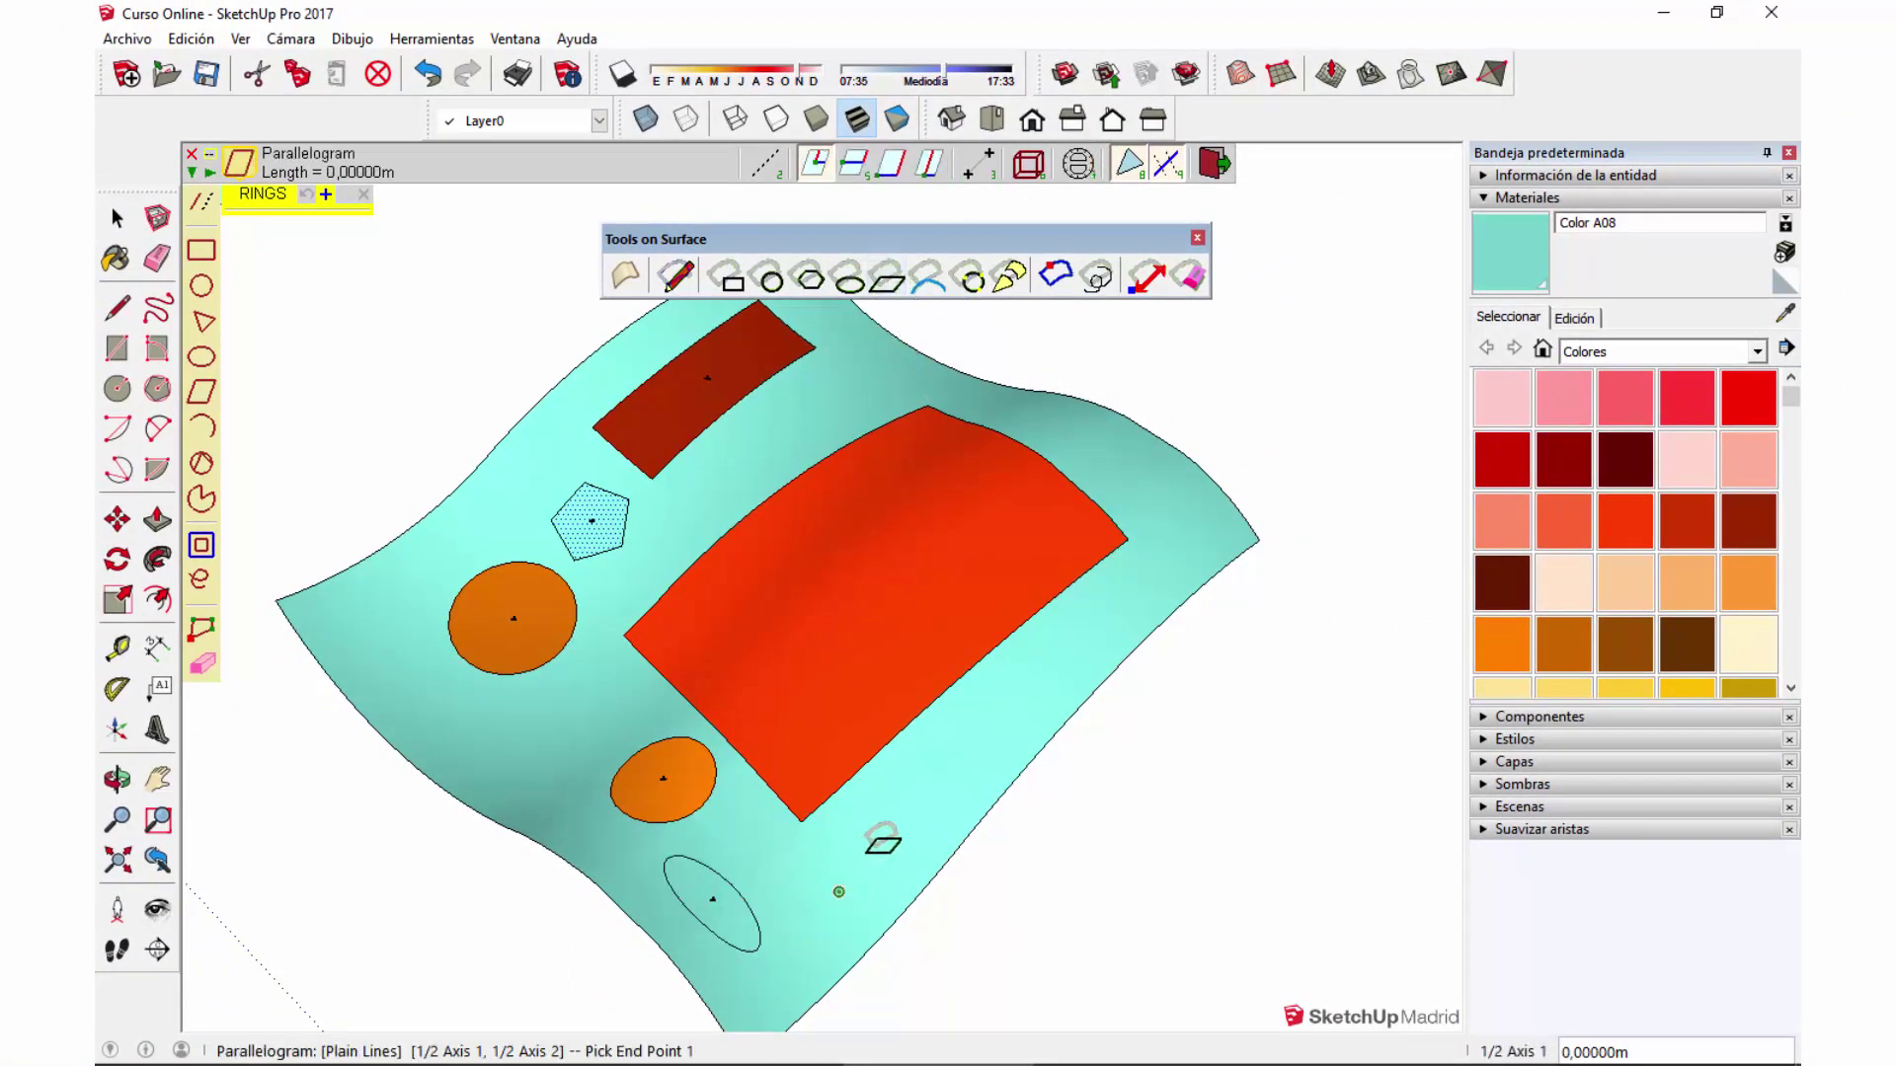
click(906, 817)
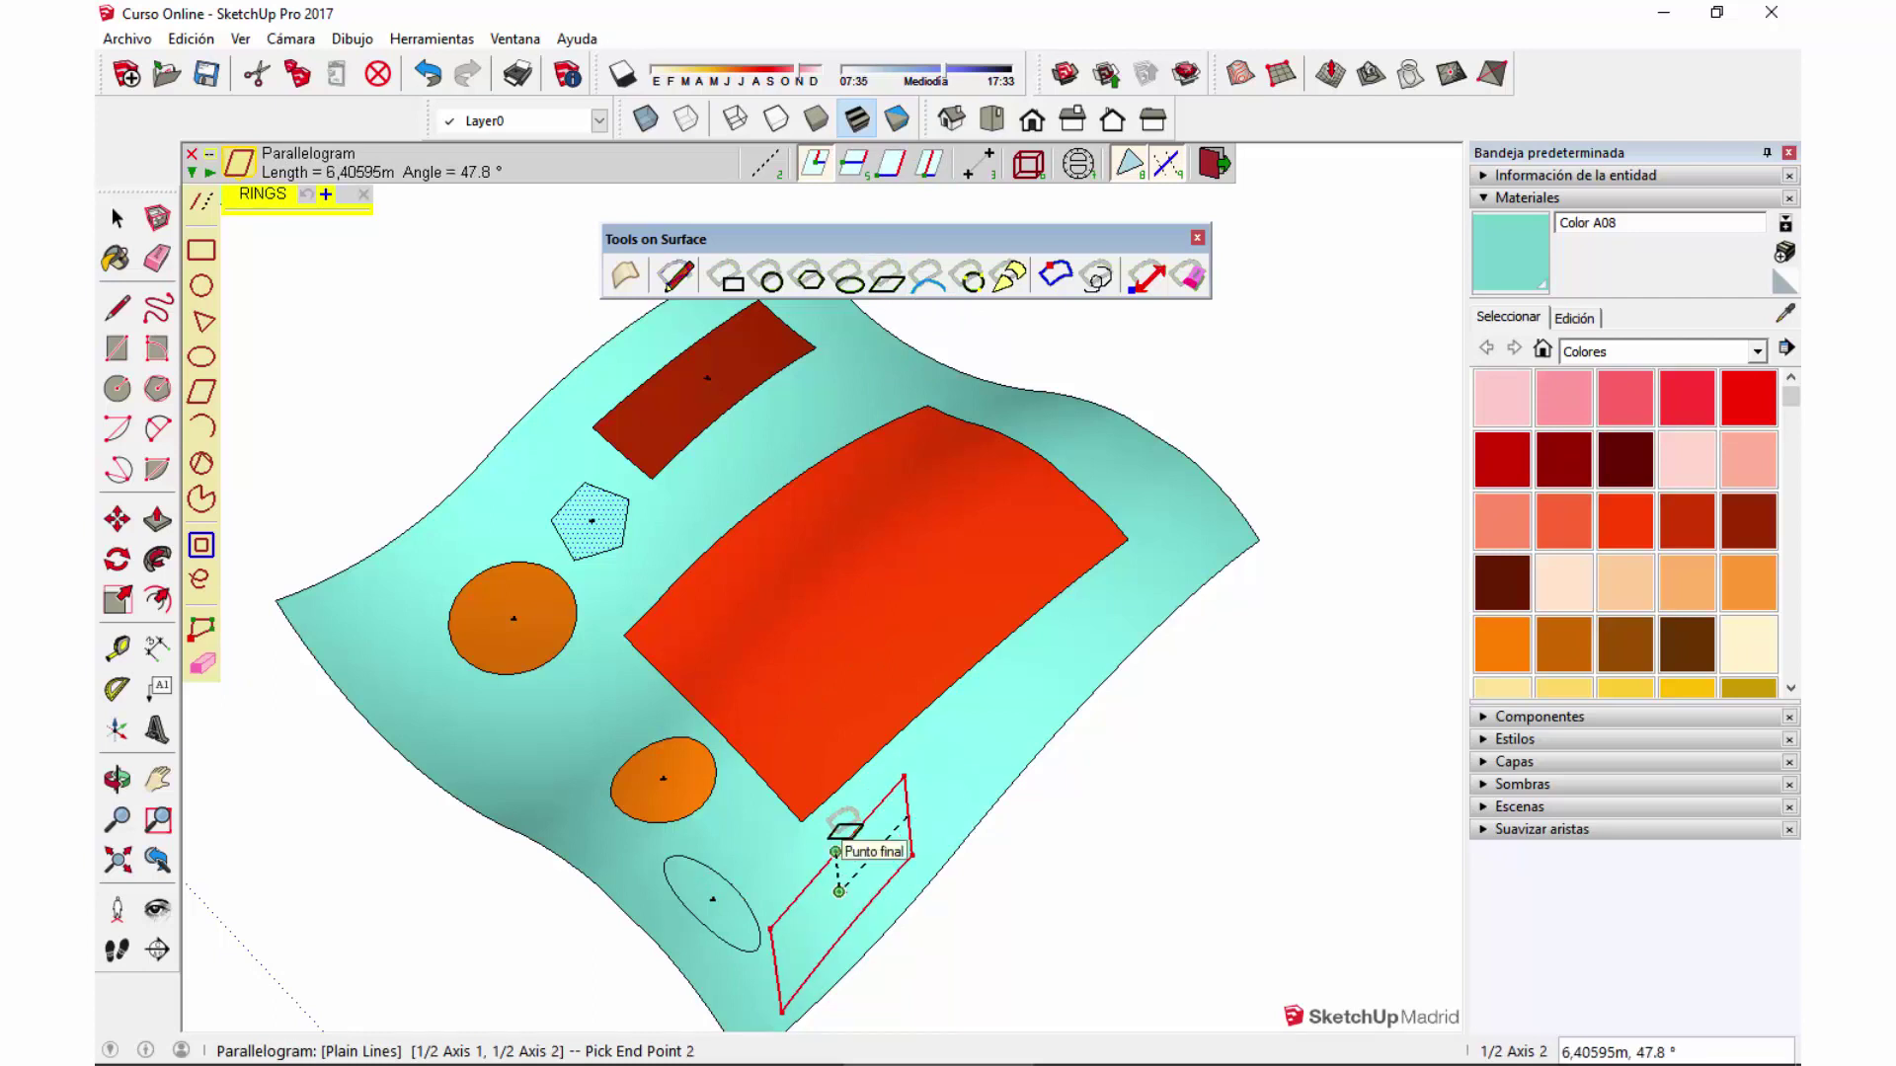
click(836, 848)
key(space)
mouse_move(840, 849)
middle_down()
mouse_move(1113, 622)
mouse_move(913, 829)
mouse_move(953, 486)
mouse_move(827, 834)
mouse_move(691, 910)
mouse_move(884, 606)
middle_up()
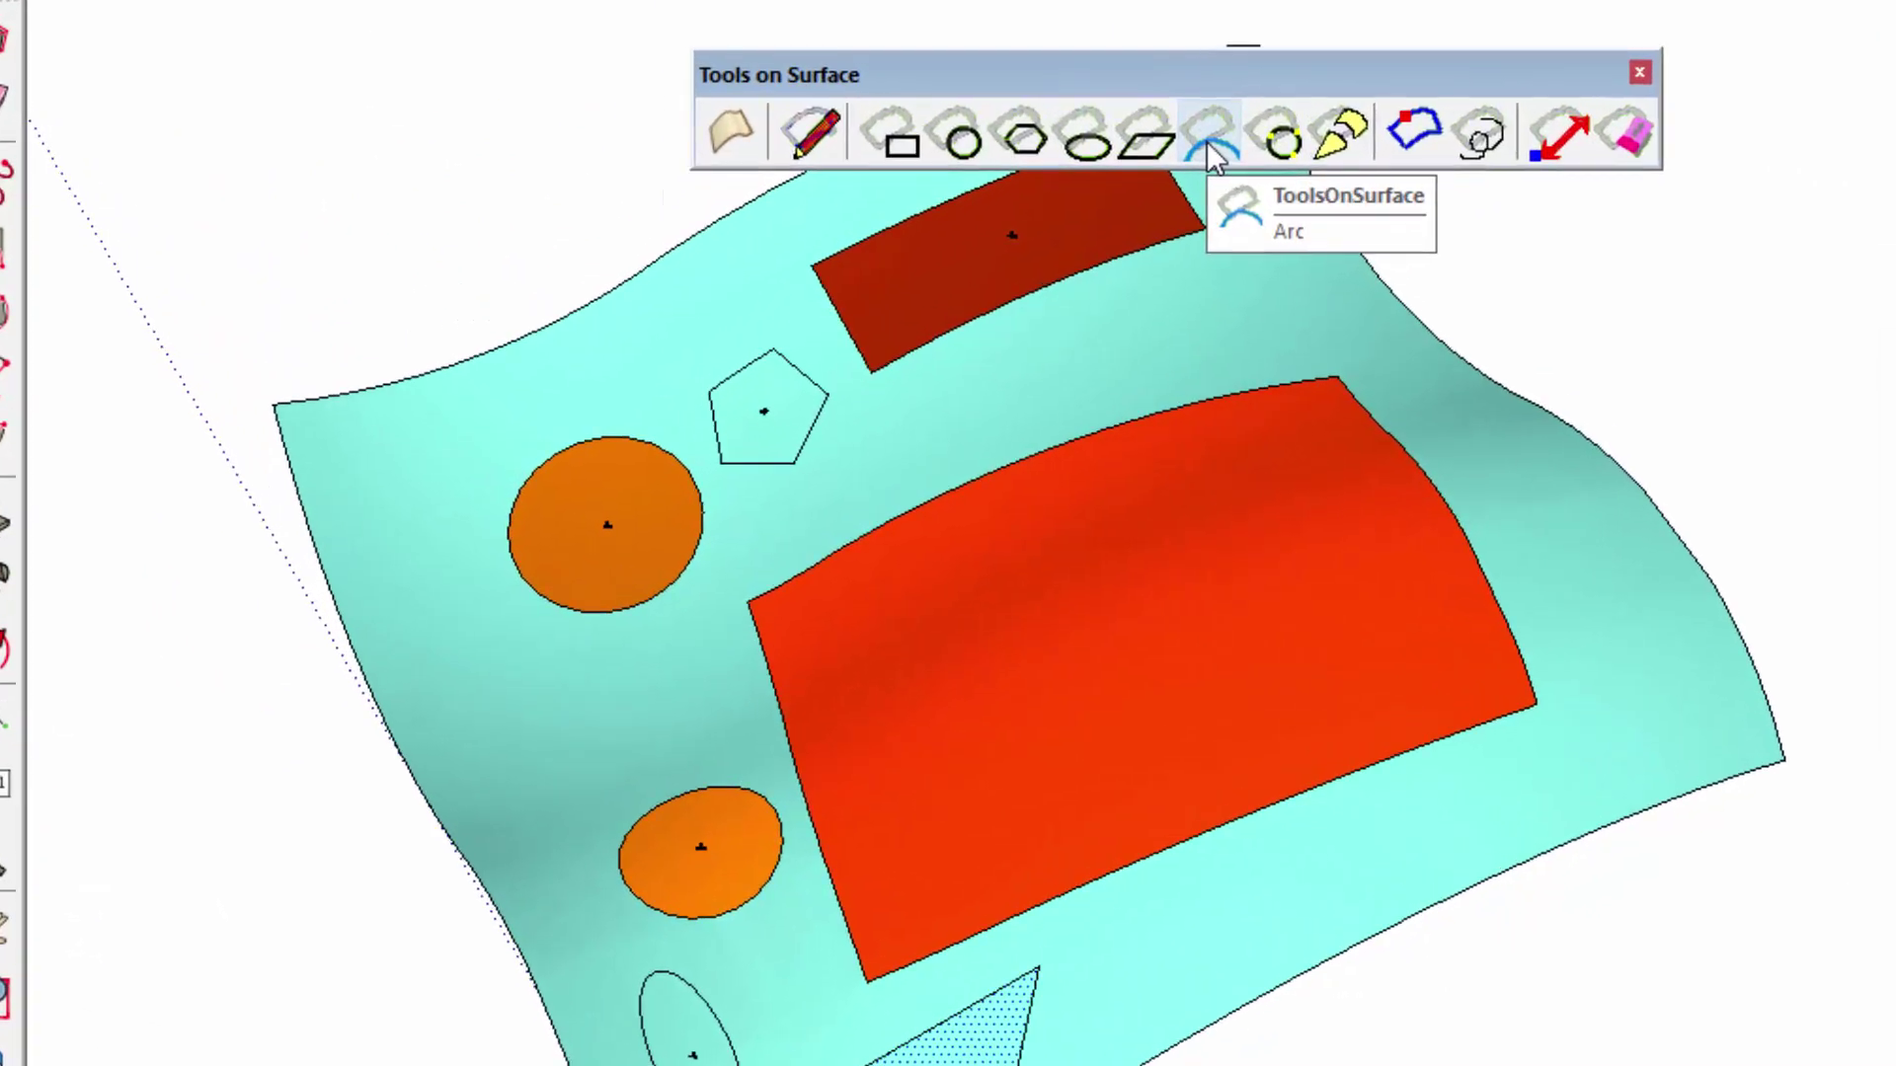
Draw a surface arc bulging past the red rectangle's right edge and paint the new face red.
click(1185, 229)
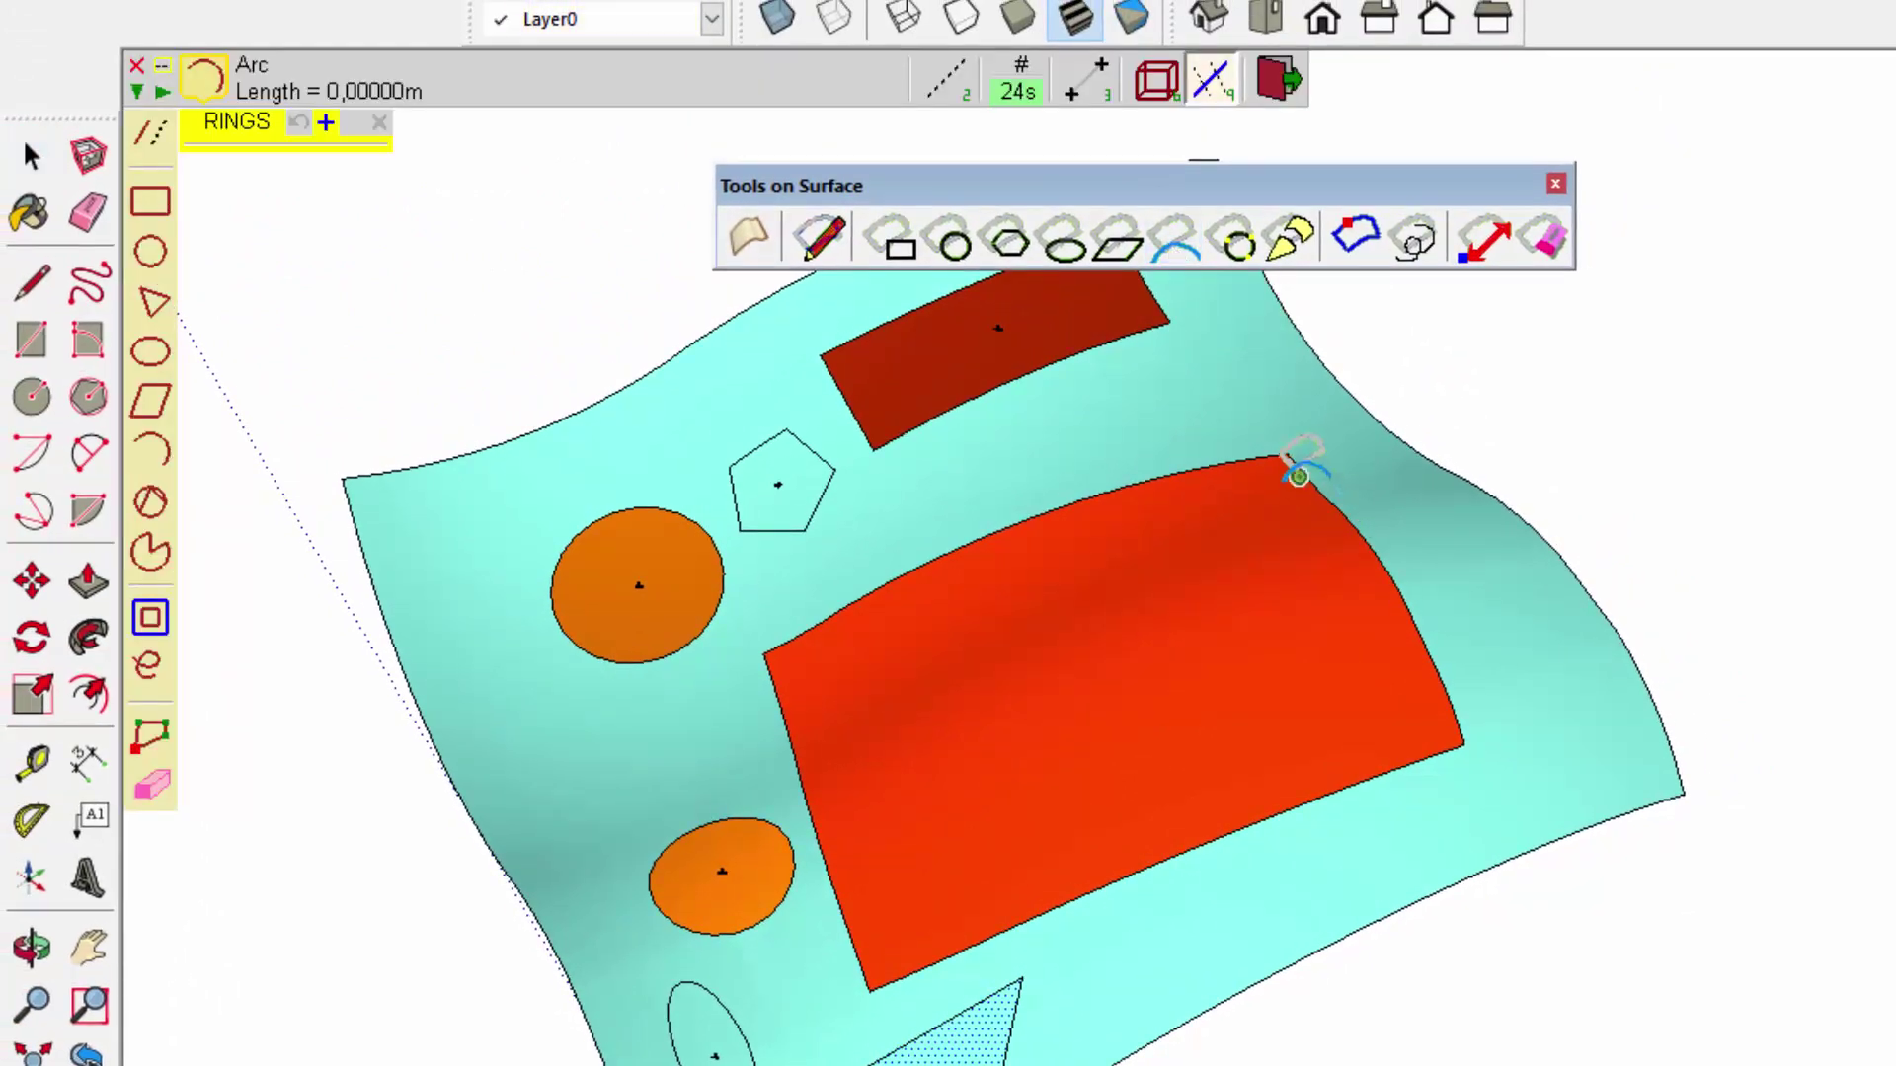
scroll(1507, 698, up, 2)
scroll(1507, 698, up, 2)
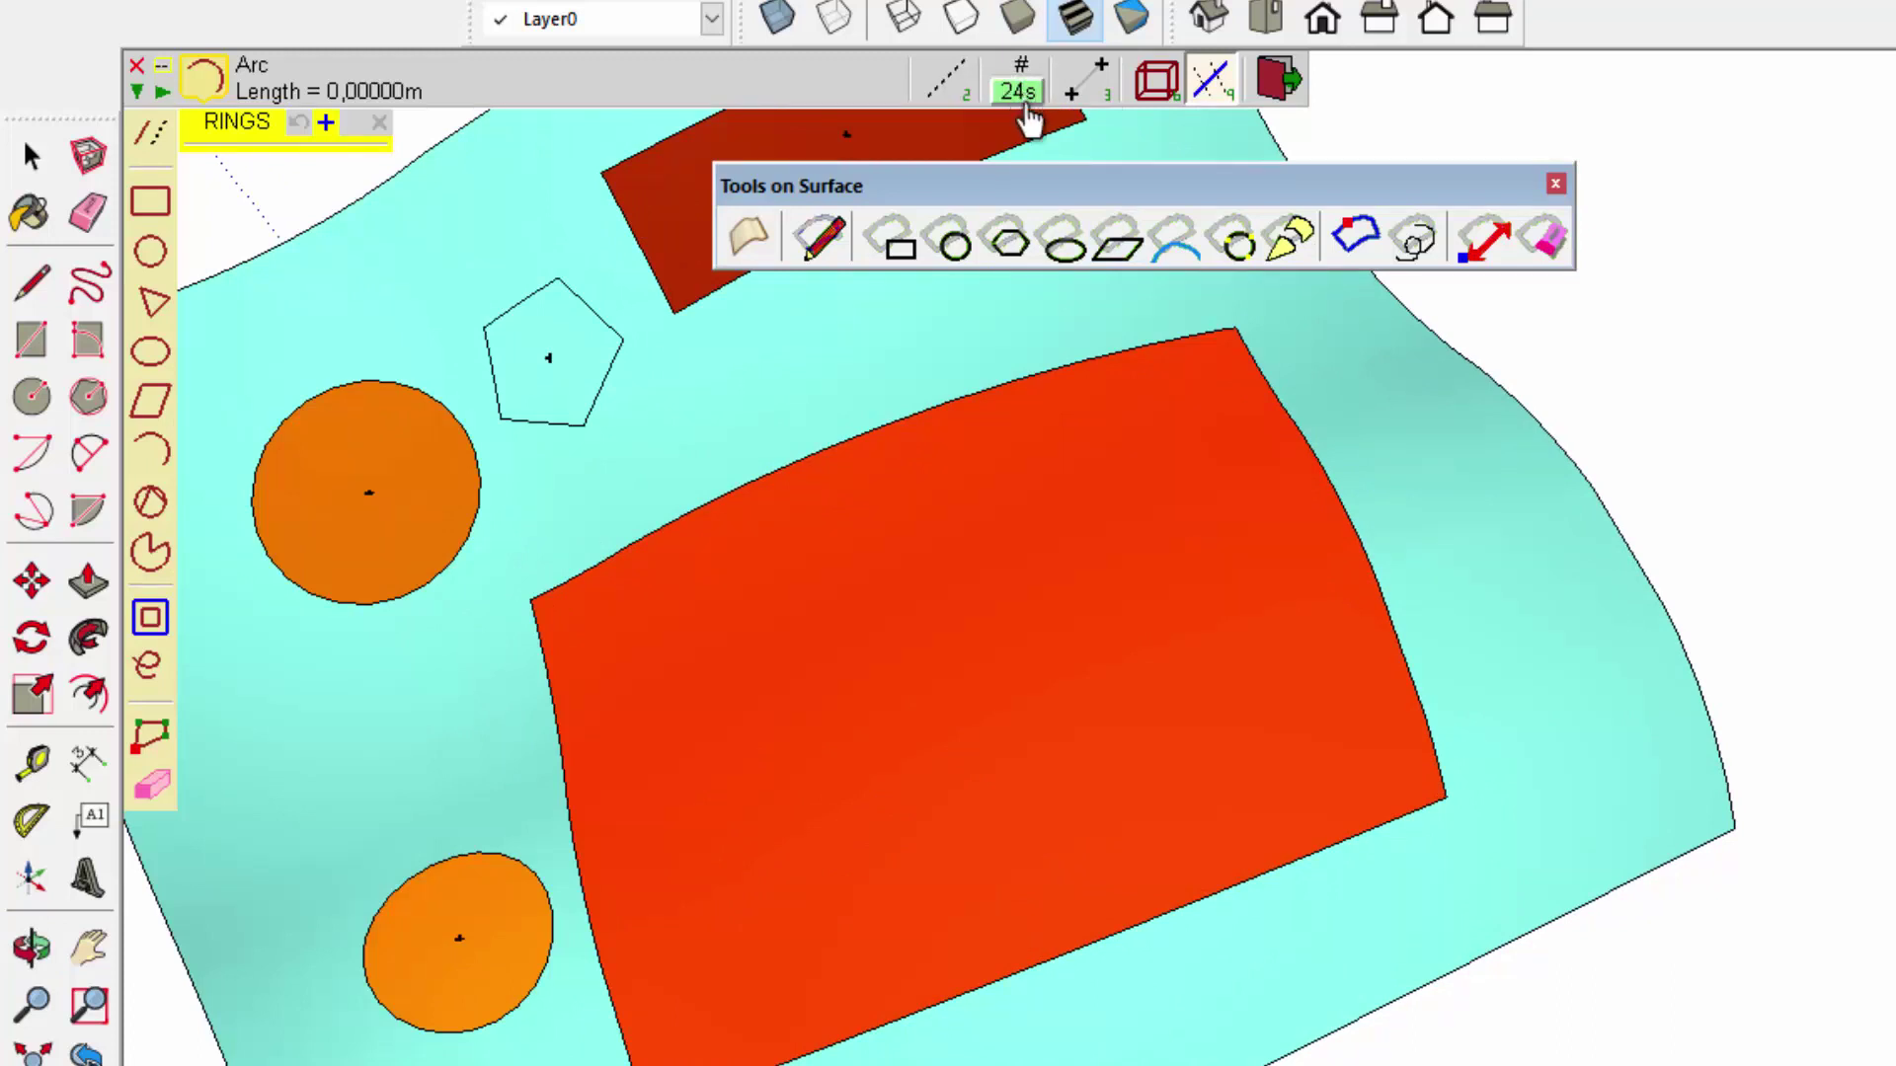
click(1235, 328)
click(1443, 796)
click(1541, 651)
key(space)
click(1413, 580)
key(b)
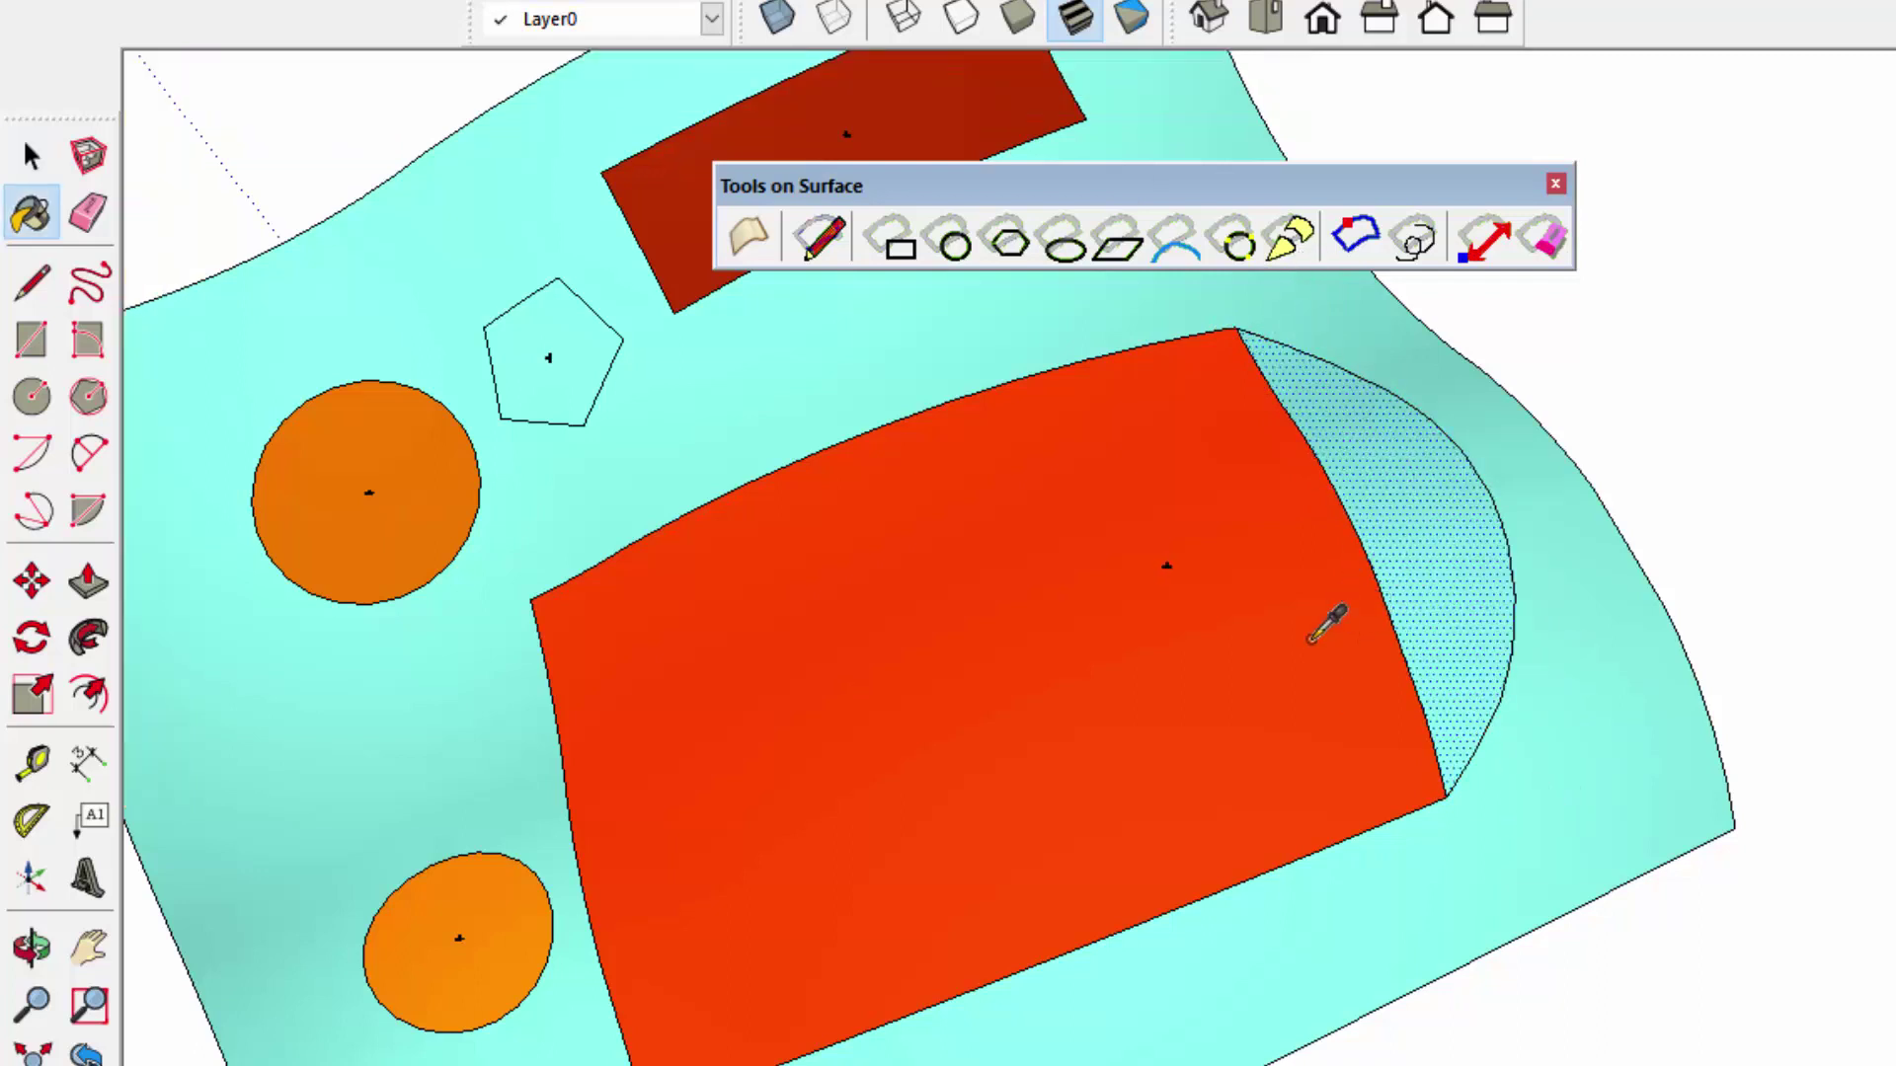
click(1428, 553)
mouse_move(1532, 792)
middle_down()
mouse_move(1176, 435)
mouse_move(524, 326)
mouse_move(965, 761)
mouse_move(1099, 817)
mouse_move(1218, 287)
middle_up()
Add a second arc across the red shape, paint the sliver red, and erase both dividing edges.
click(1176, 246)
middle_drag(1136, 494, 1099, 761)
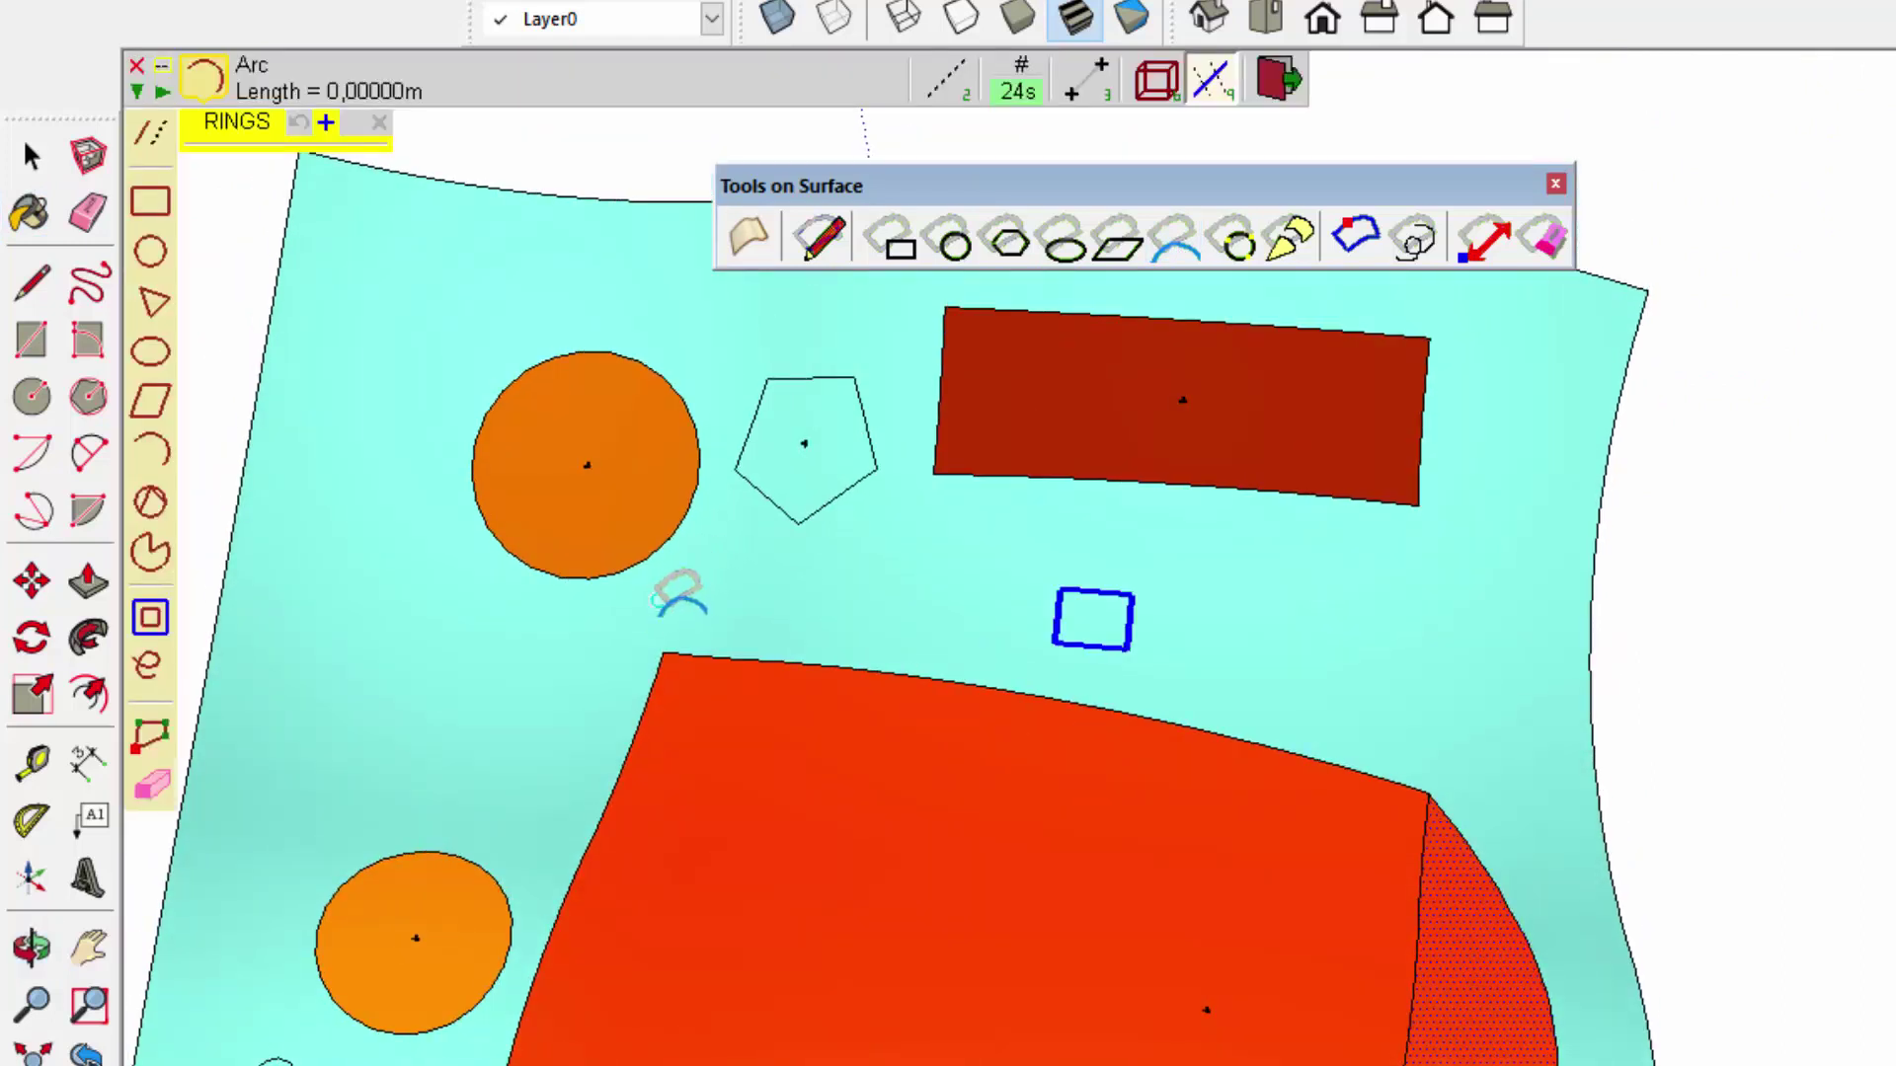
click(664, 650)
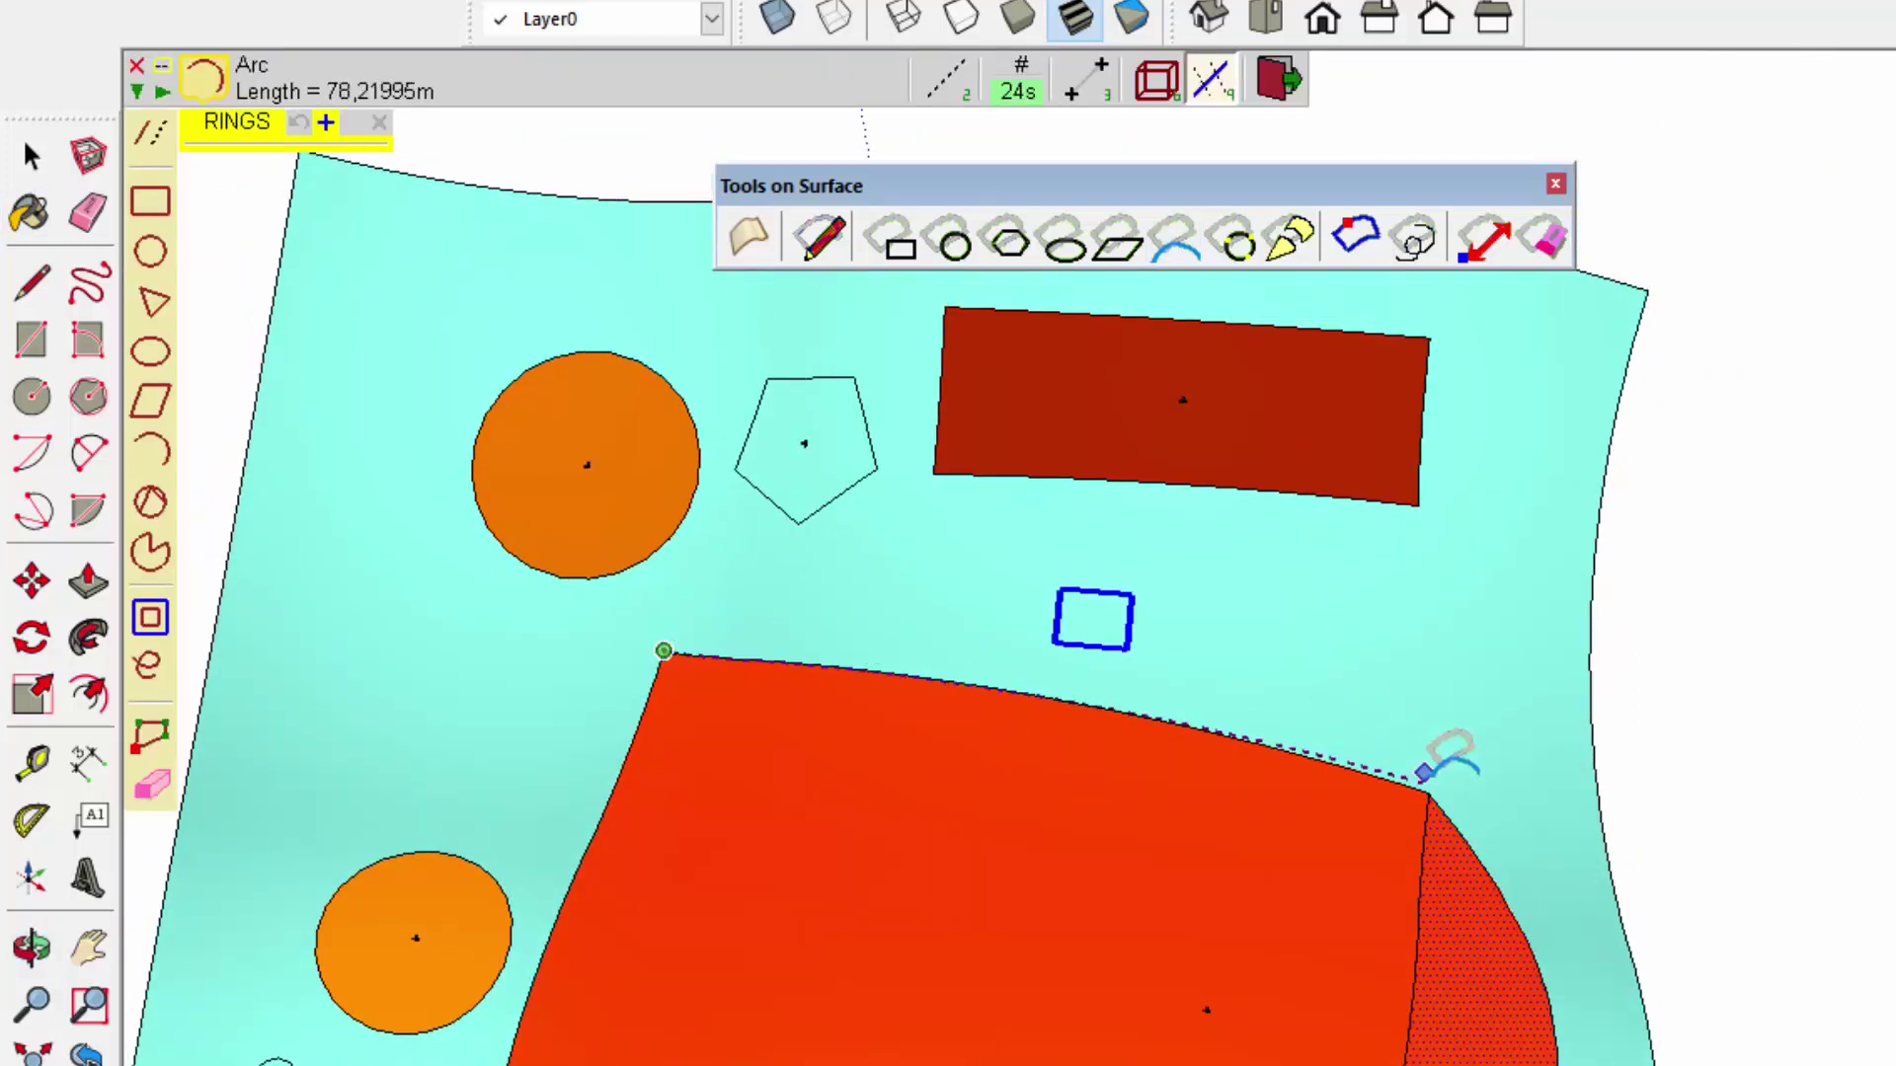
click(1429, 793)
click(1320, 830)
key(e)
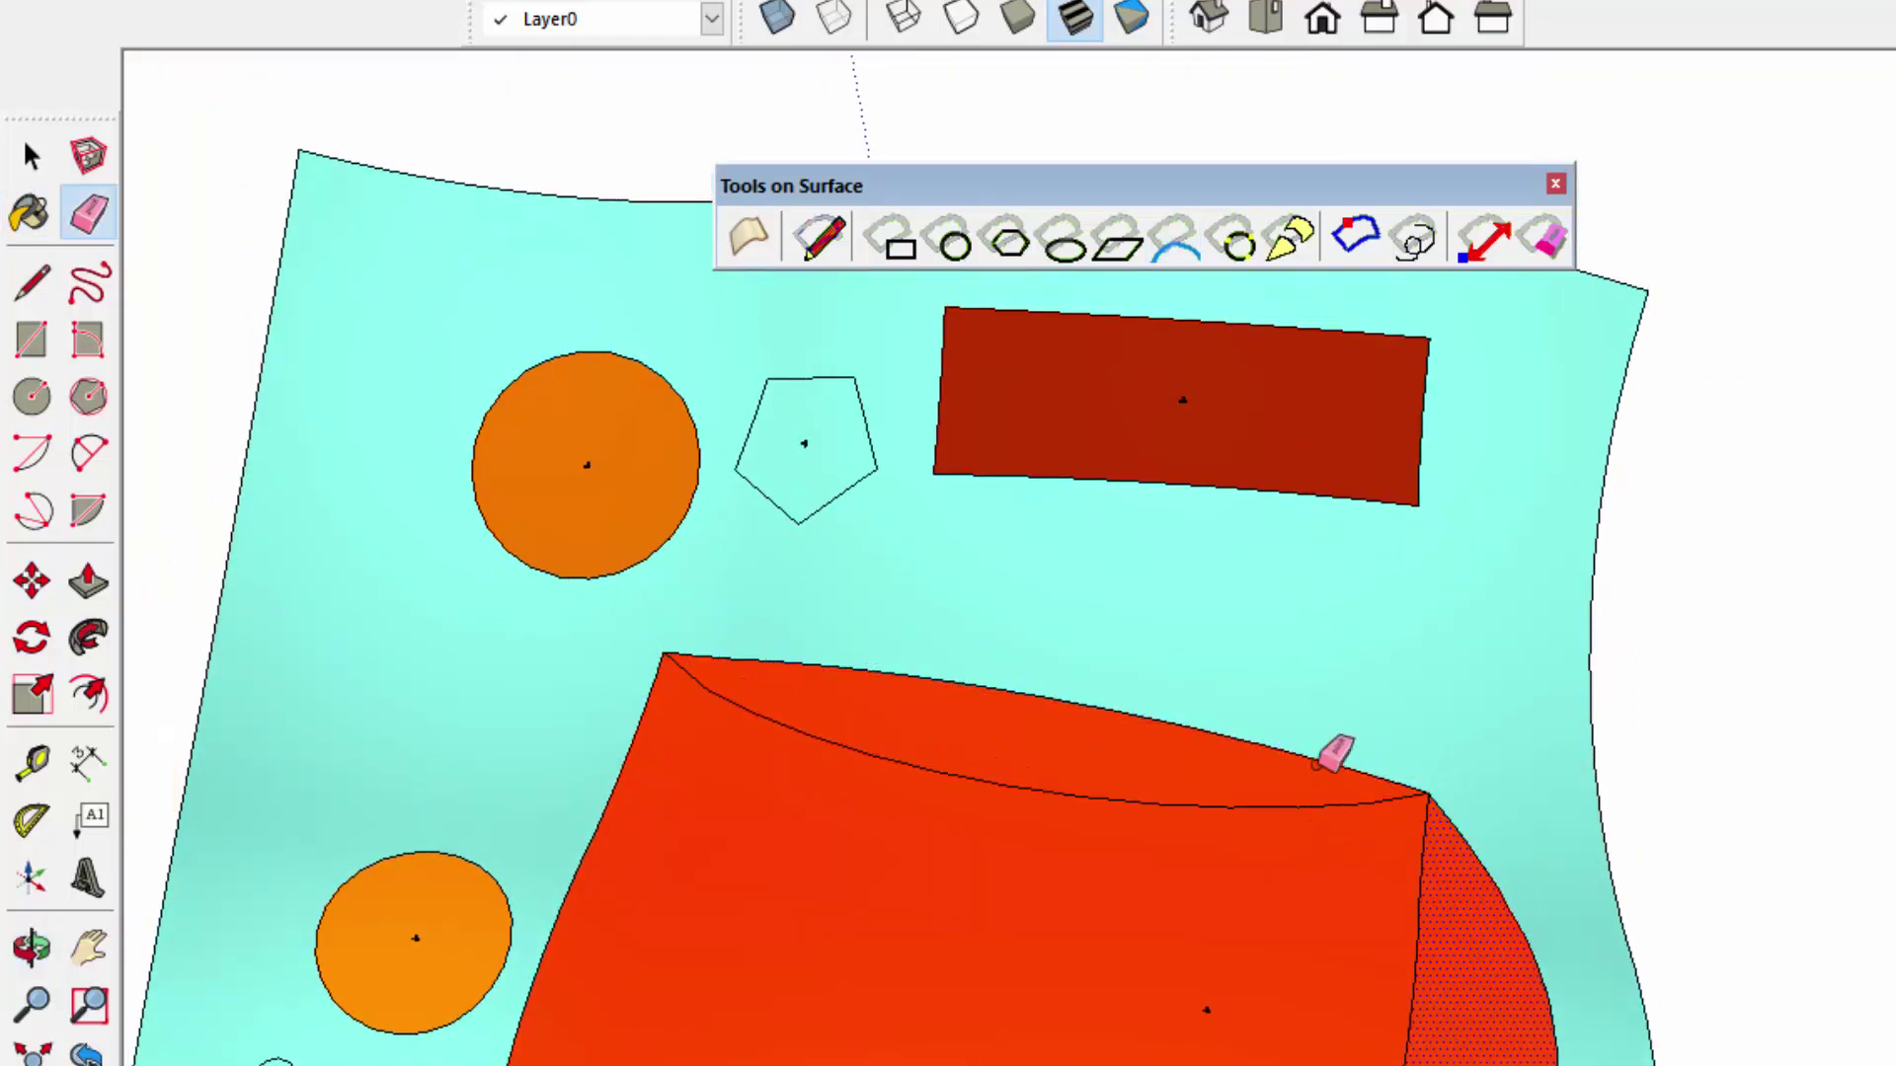
key(b)
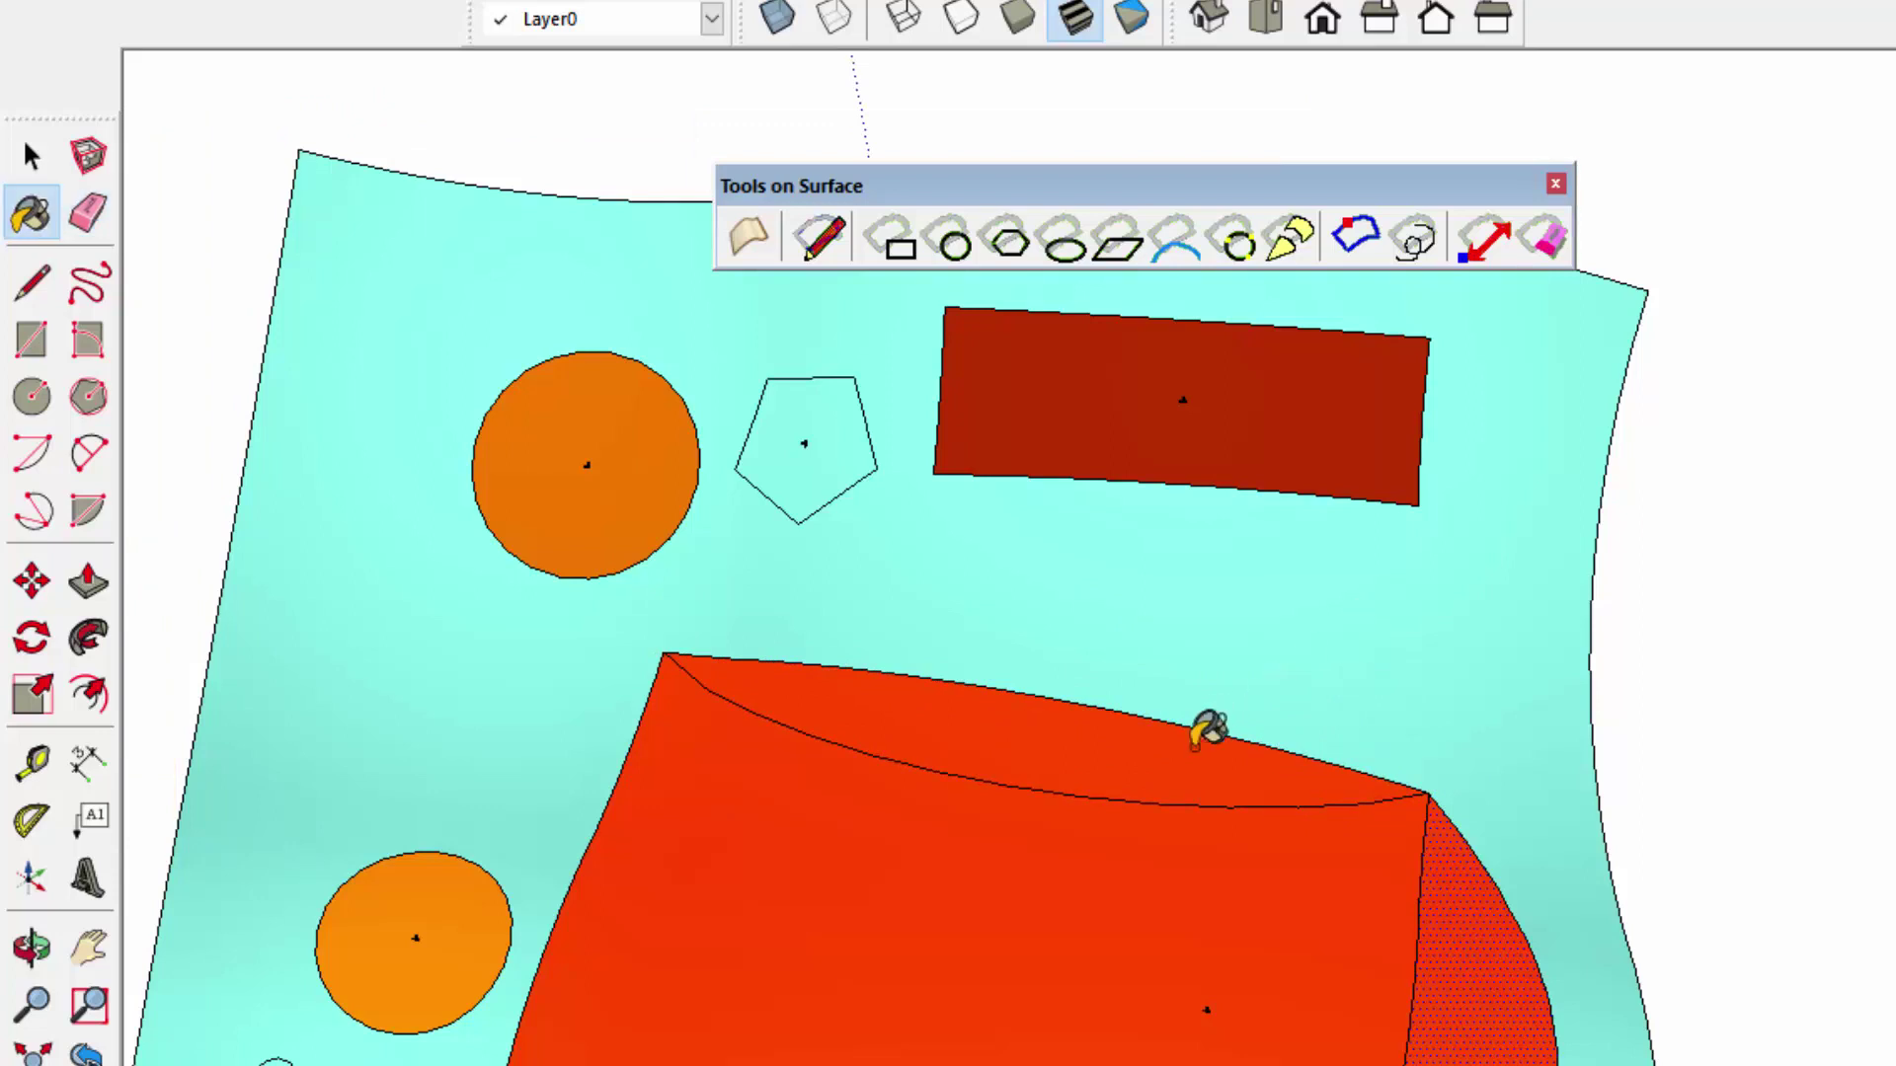
click(1194, 743)
middle_drag(1195, 742, 1747, 707)
key(e)
click(1064, 666)
click(1341, 387)
scroll(1345, 457, down, 2)
key(space)
click(1379, 657)
mouse_move(1379, 656)
middle_down()
mouse_move(901, 410)
mouse_move(262, 287)
mouse_move(144, 326)
mouse_move(916, 655)
mouse_move(529, 84)
mouse_move(1605, 657)
mouse_move(1106, 636)
middle_up()
scroll(928, 657, down, 3)
scroll(1111, 640, up, 3)
scroll(926, 751, down, 5)
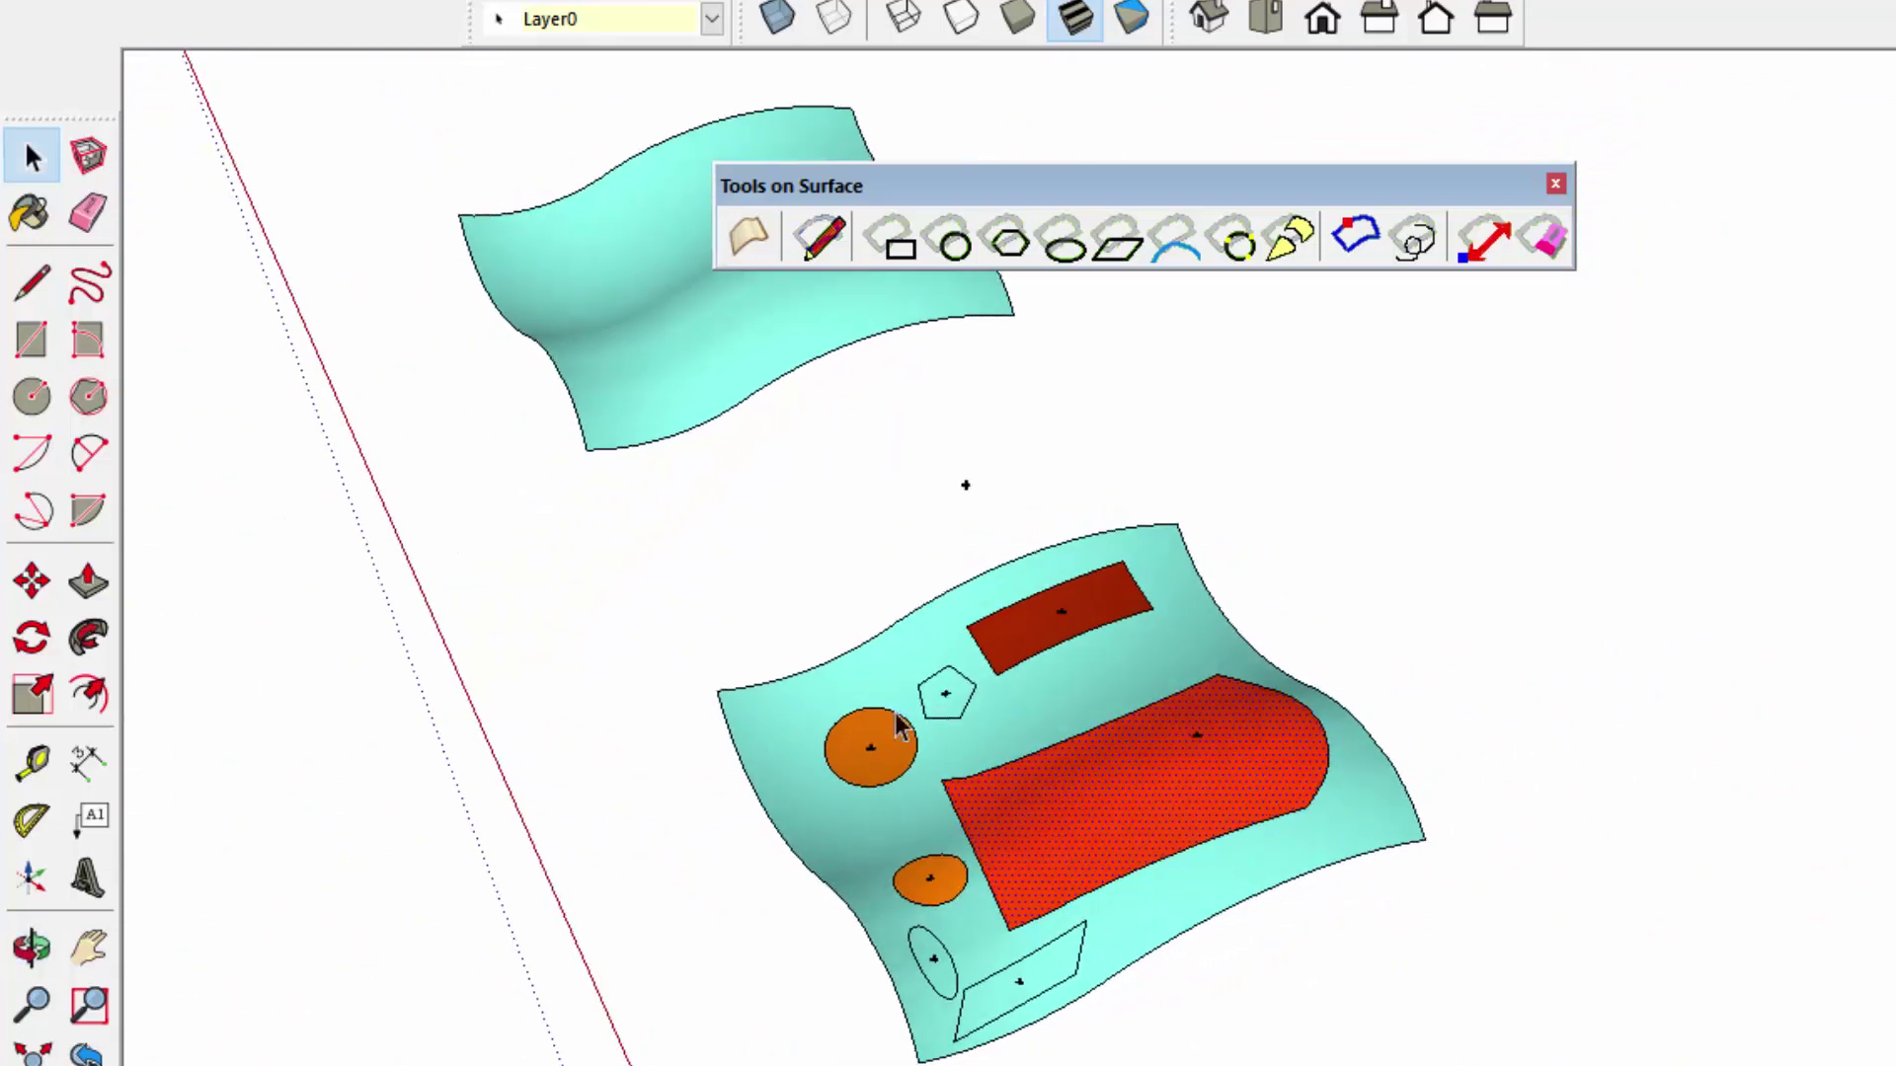
key(space)
scroll(407, 290, up, 3)
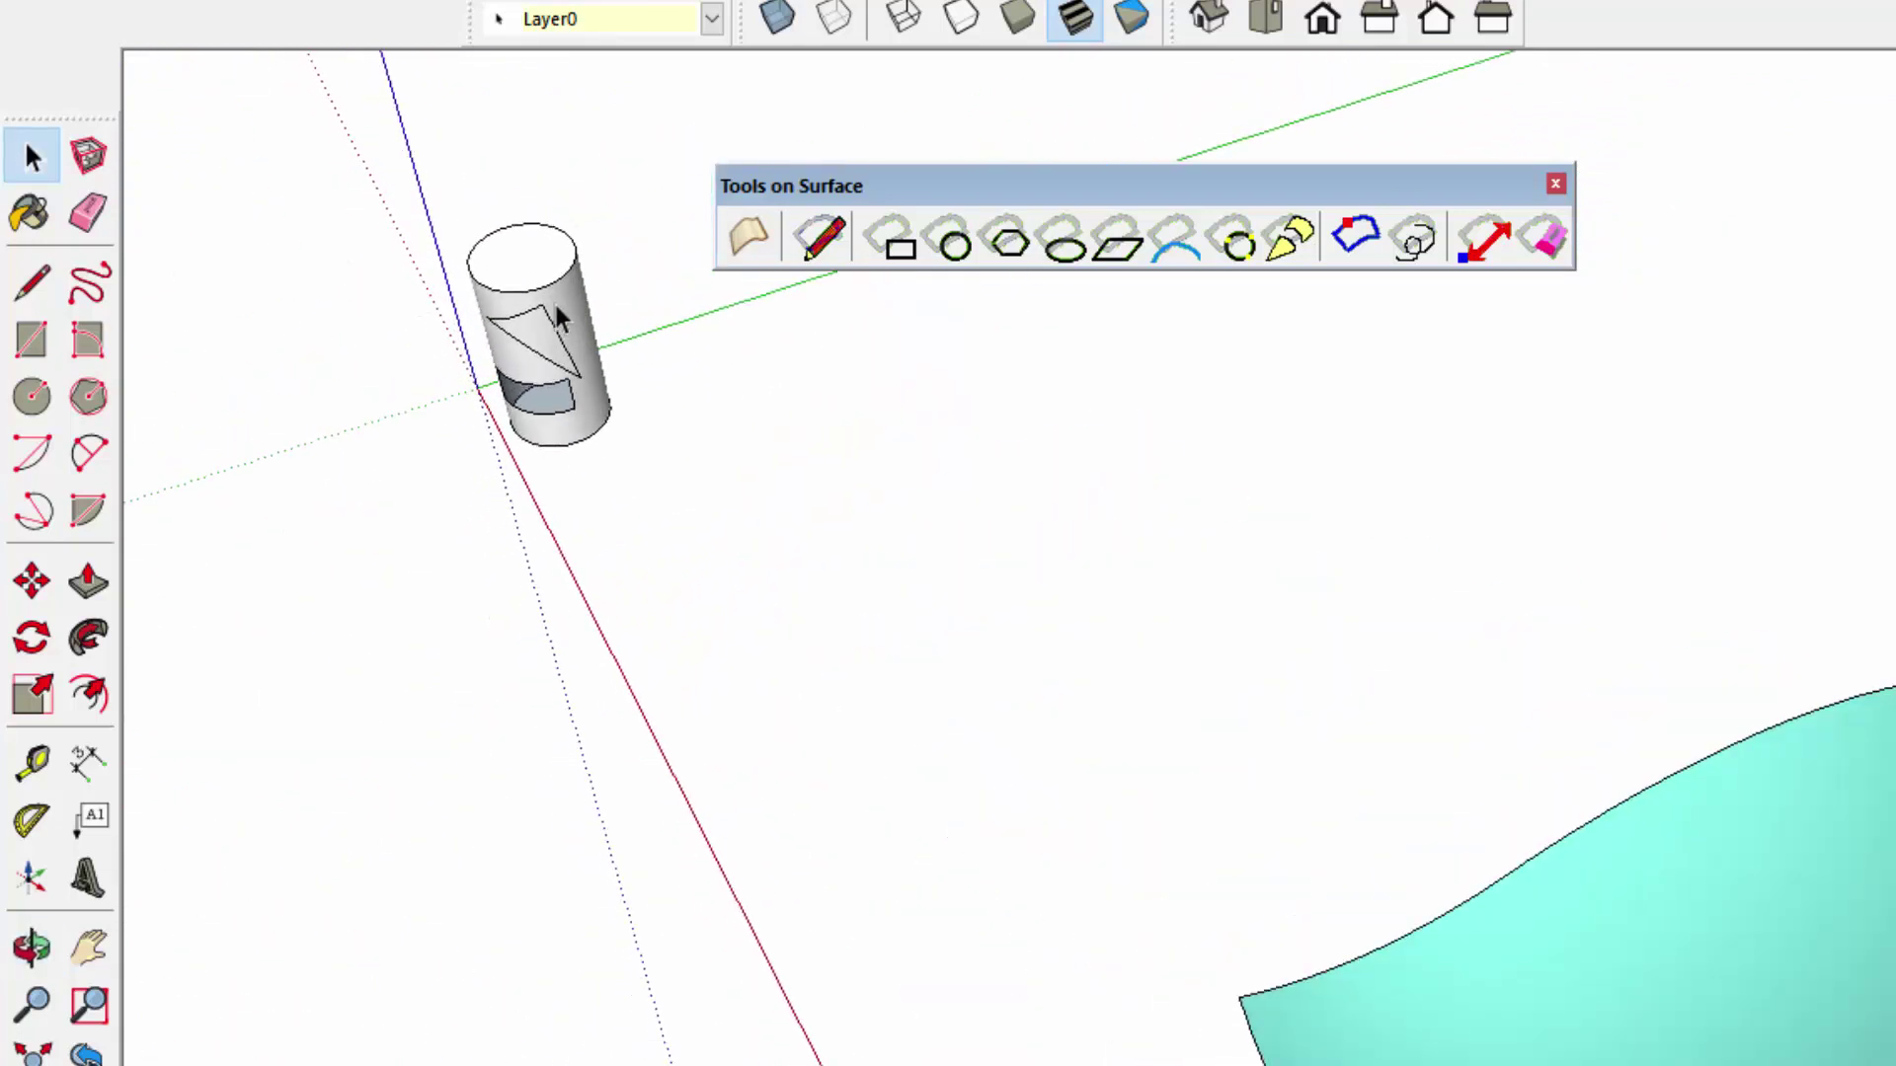
scroll(553, 300, up, 2)
scroll(535, 435, up, 3)
scroll(507, 525, down, 2)
scroll(508, 525, down, 1)
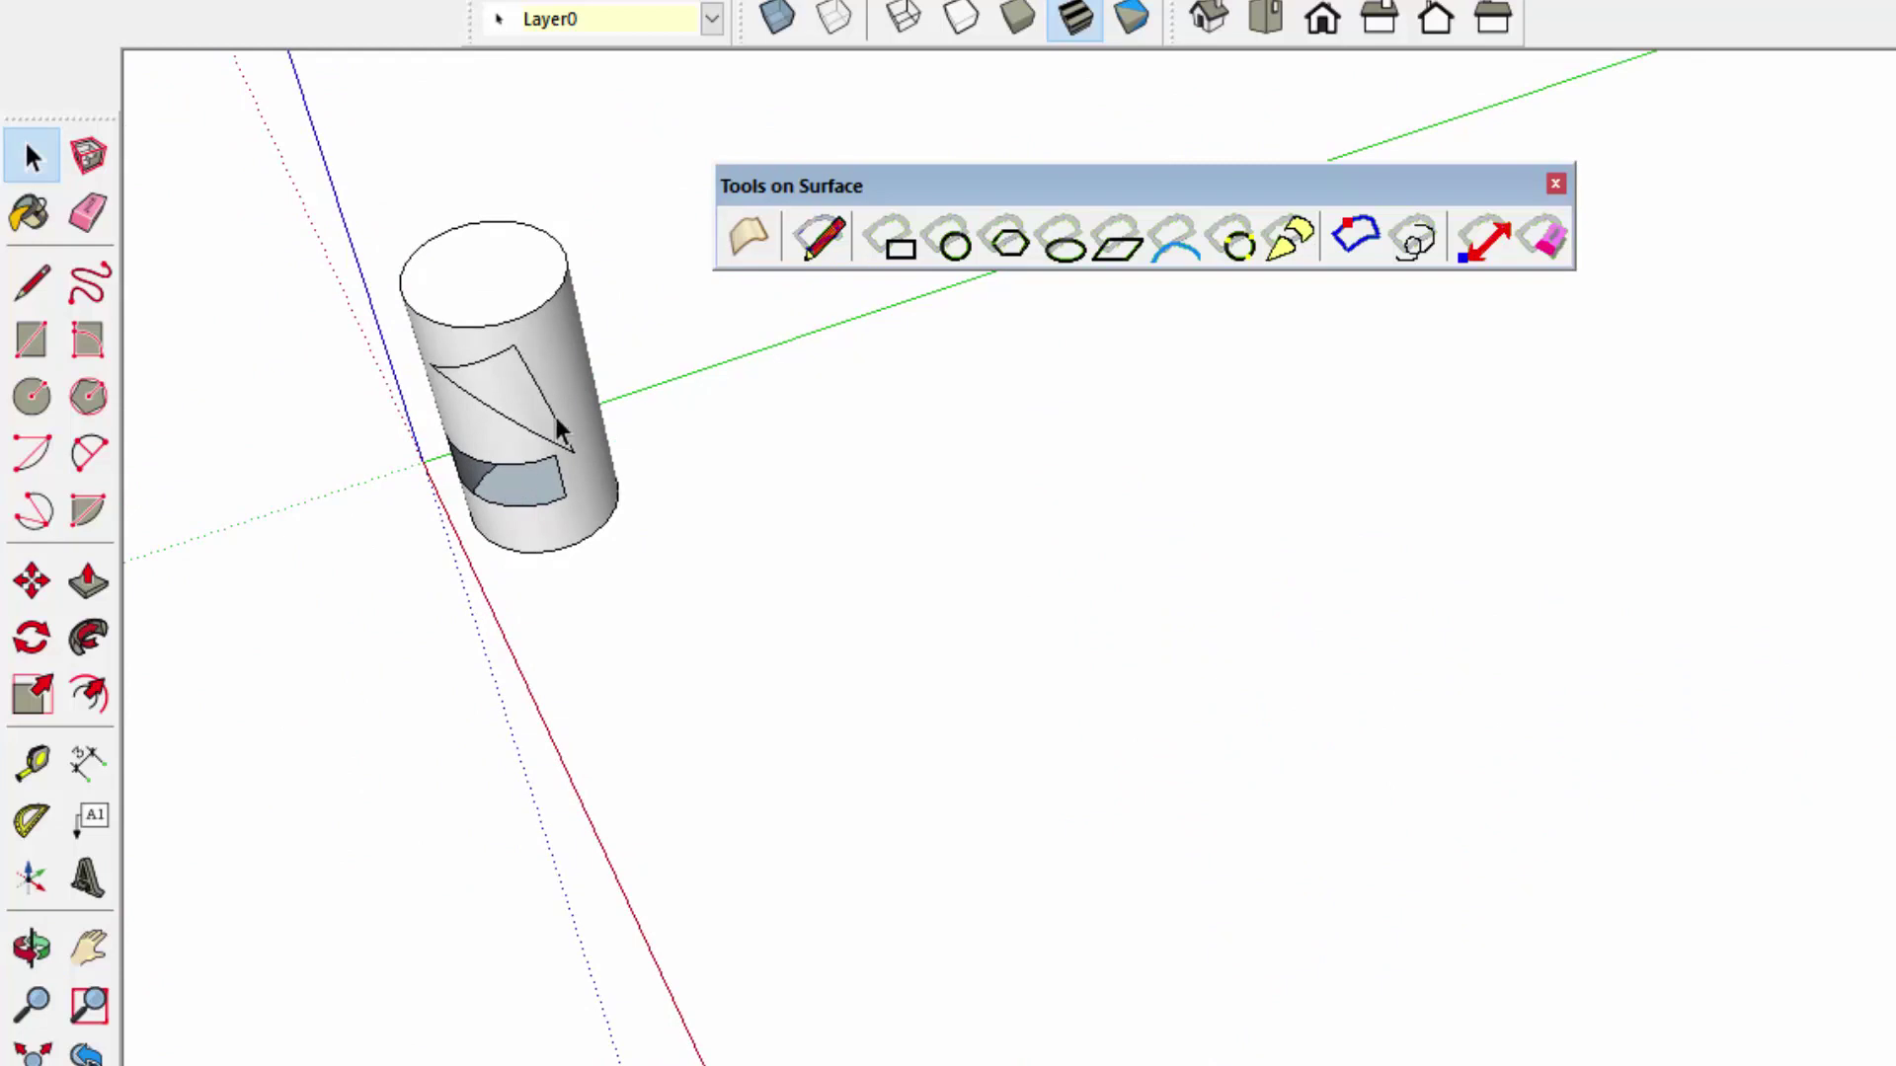
scroll(951, 736, down, 3)
scroll(951, 737, down, 3)
shift+middle_drag(1521, 1007, 1141, 456)
scroll(1425, 963, up, 3)
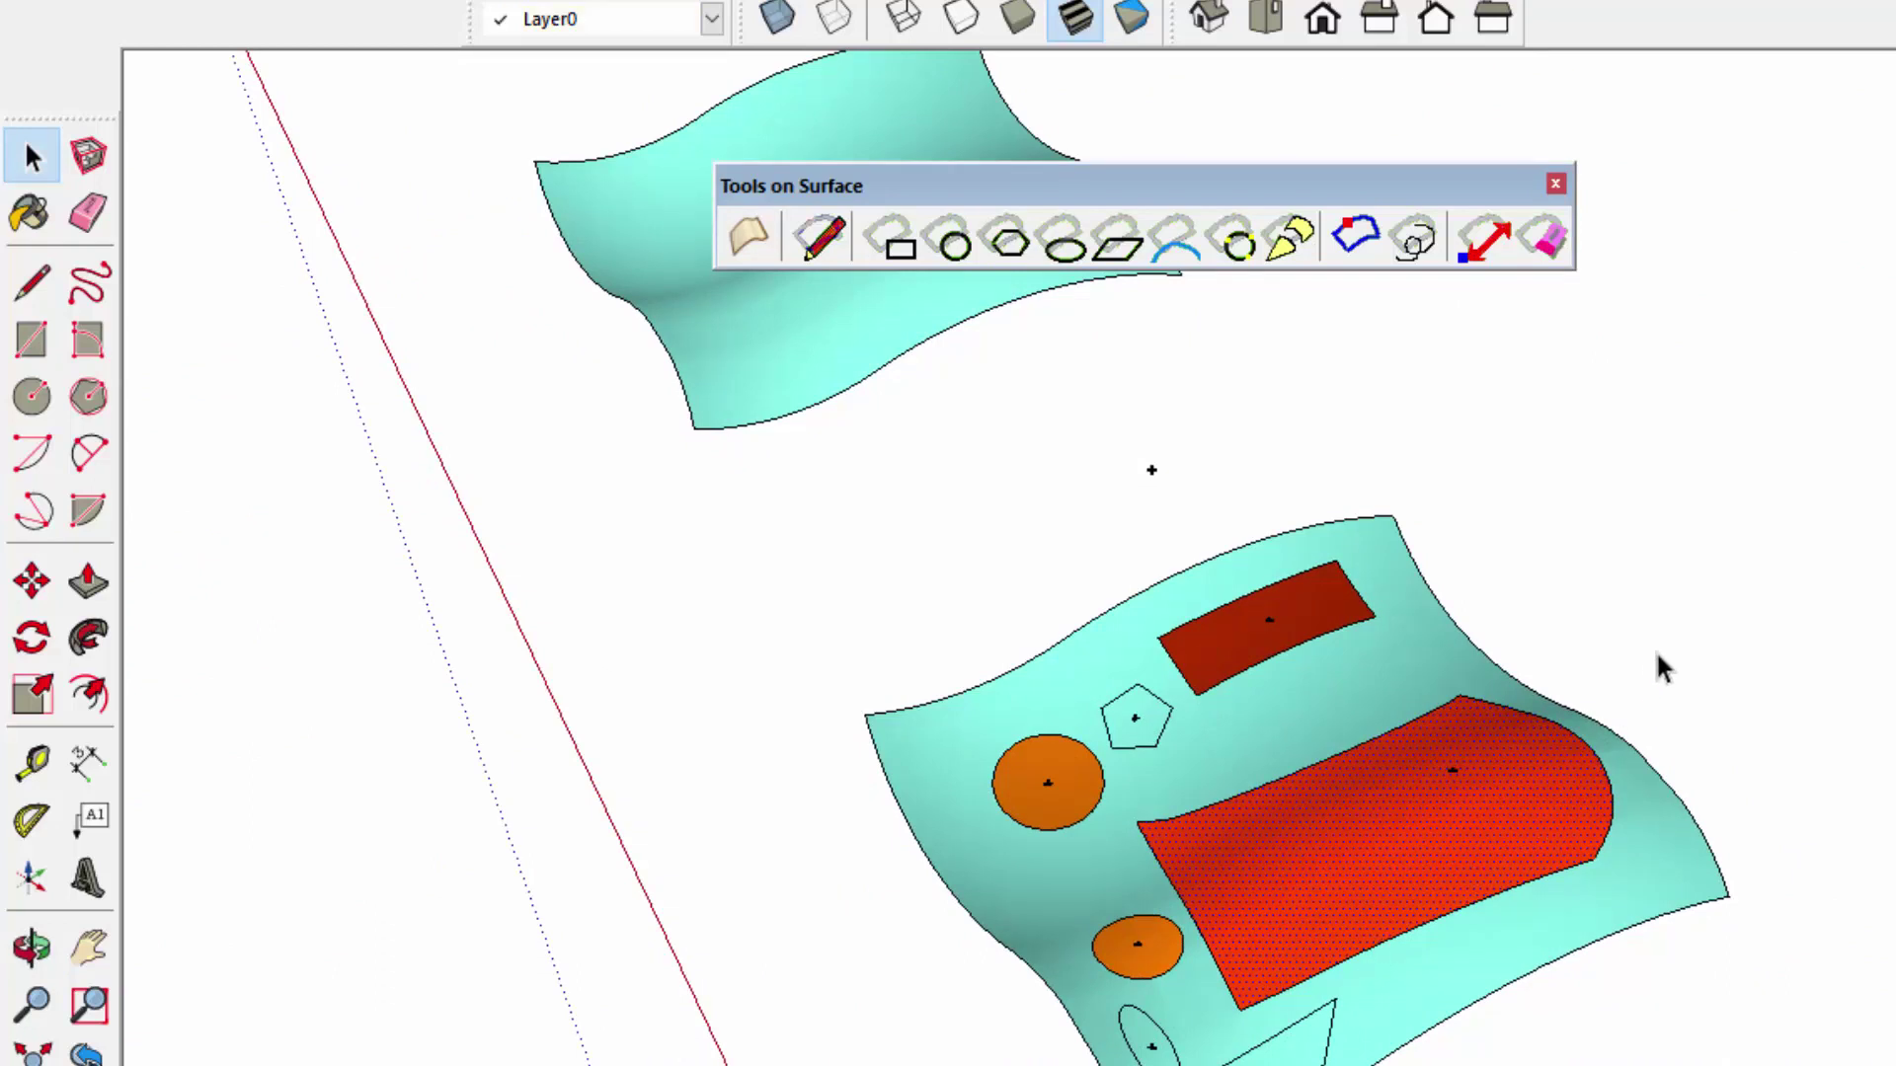
click(1098, 805)
mouse_move(1295, 822)
middle_down()
mouse_move(1305, 604)
mouse_move(1248, 927)
middle_up()
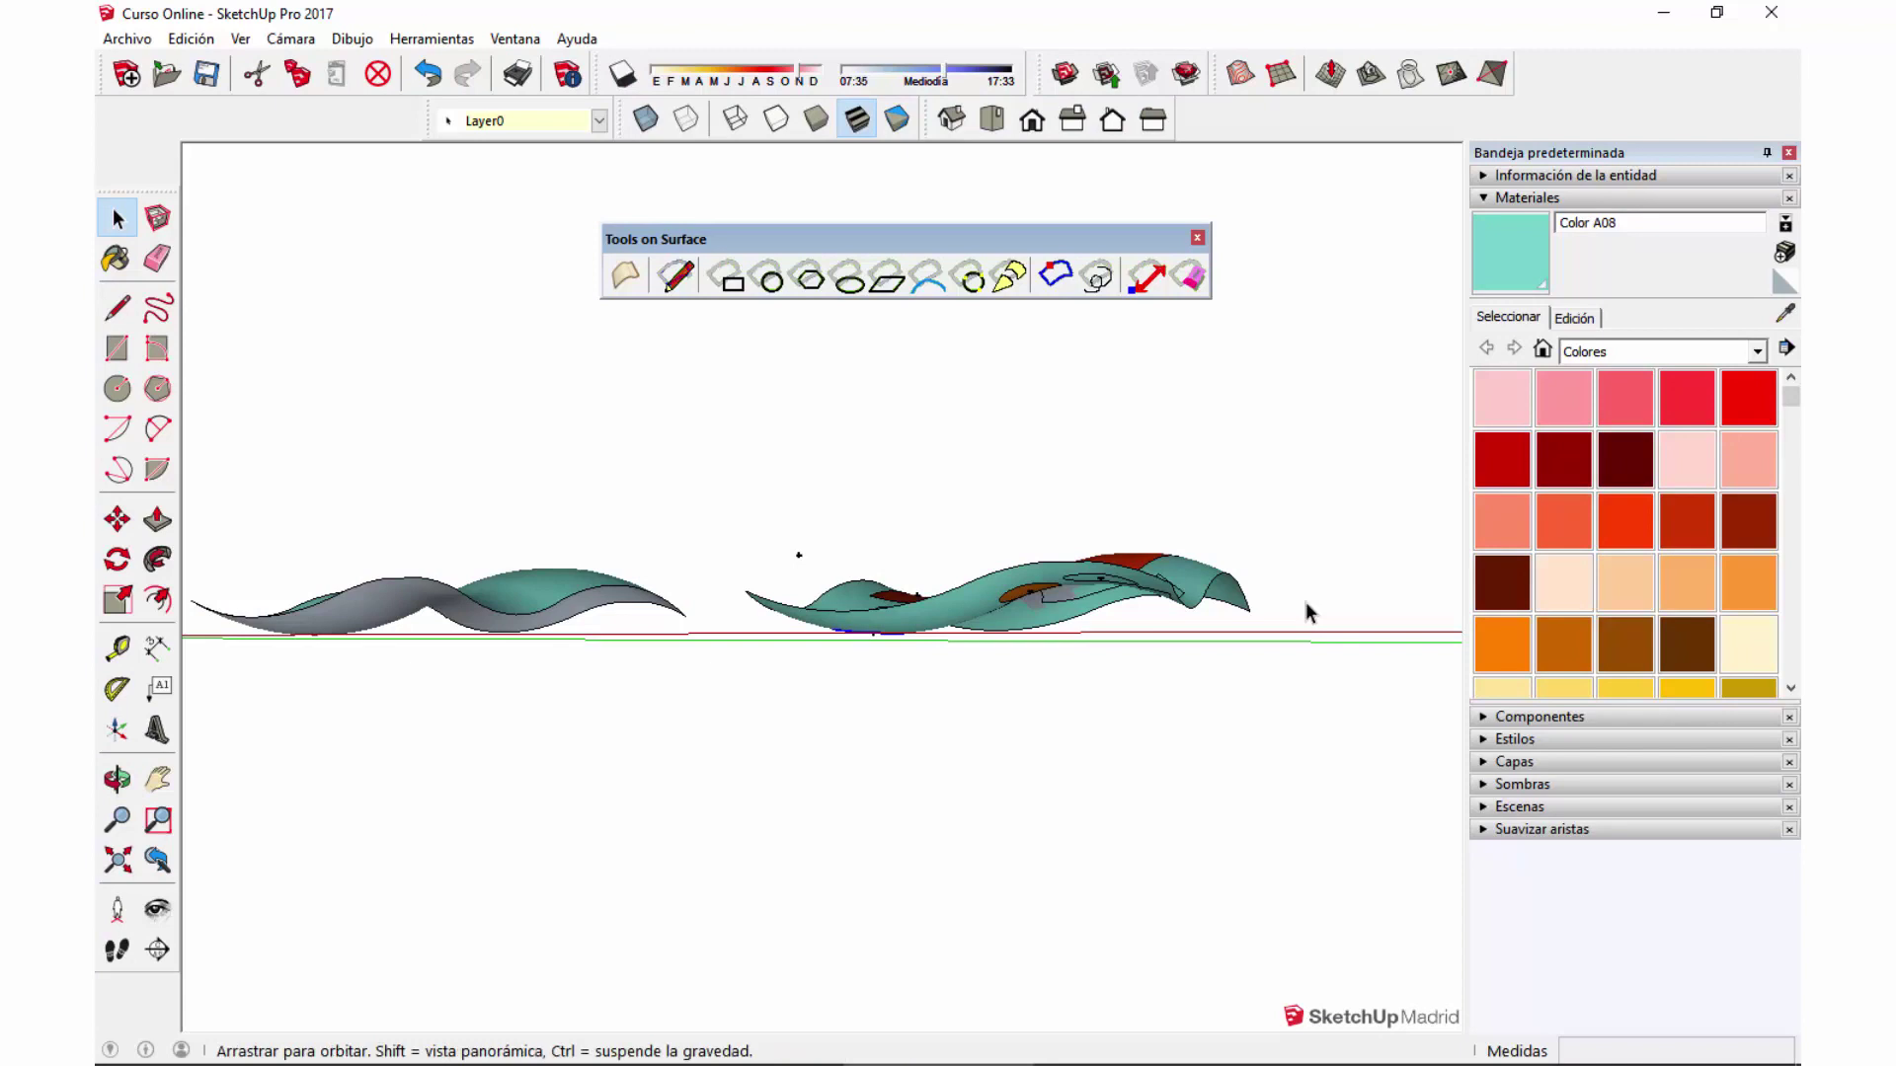
scroll(1070, 523, up, 2)
scroll(1070, 523, up, 2)
scroll(1070, 523, up, 2)
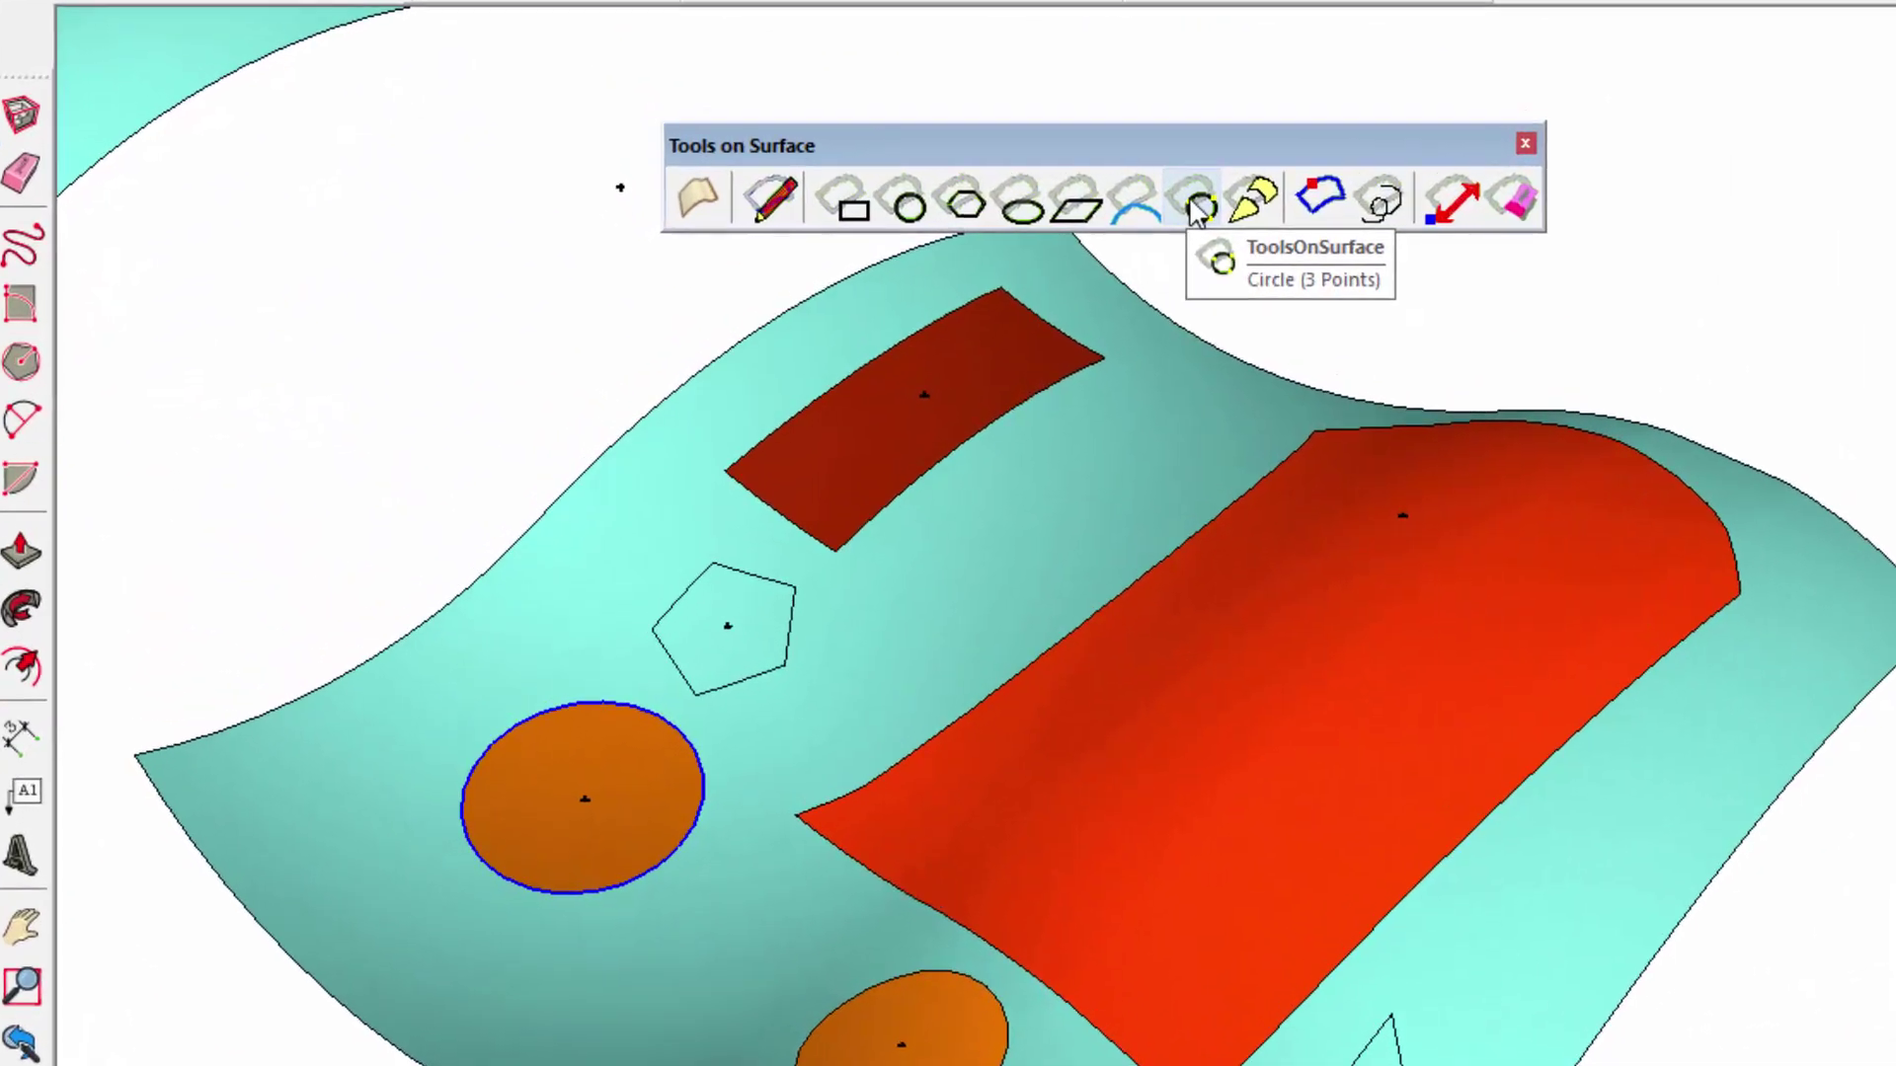
Draw a three-point circle on the surface beside the dark red rectangle.
click(1197, 209)
click(1037, 459)
click(1148, 382)
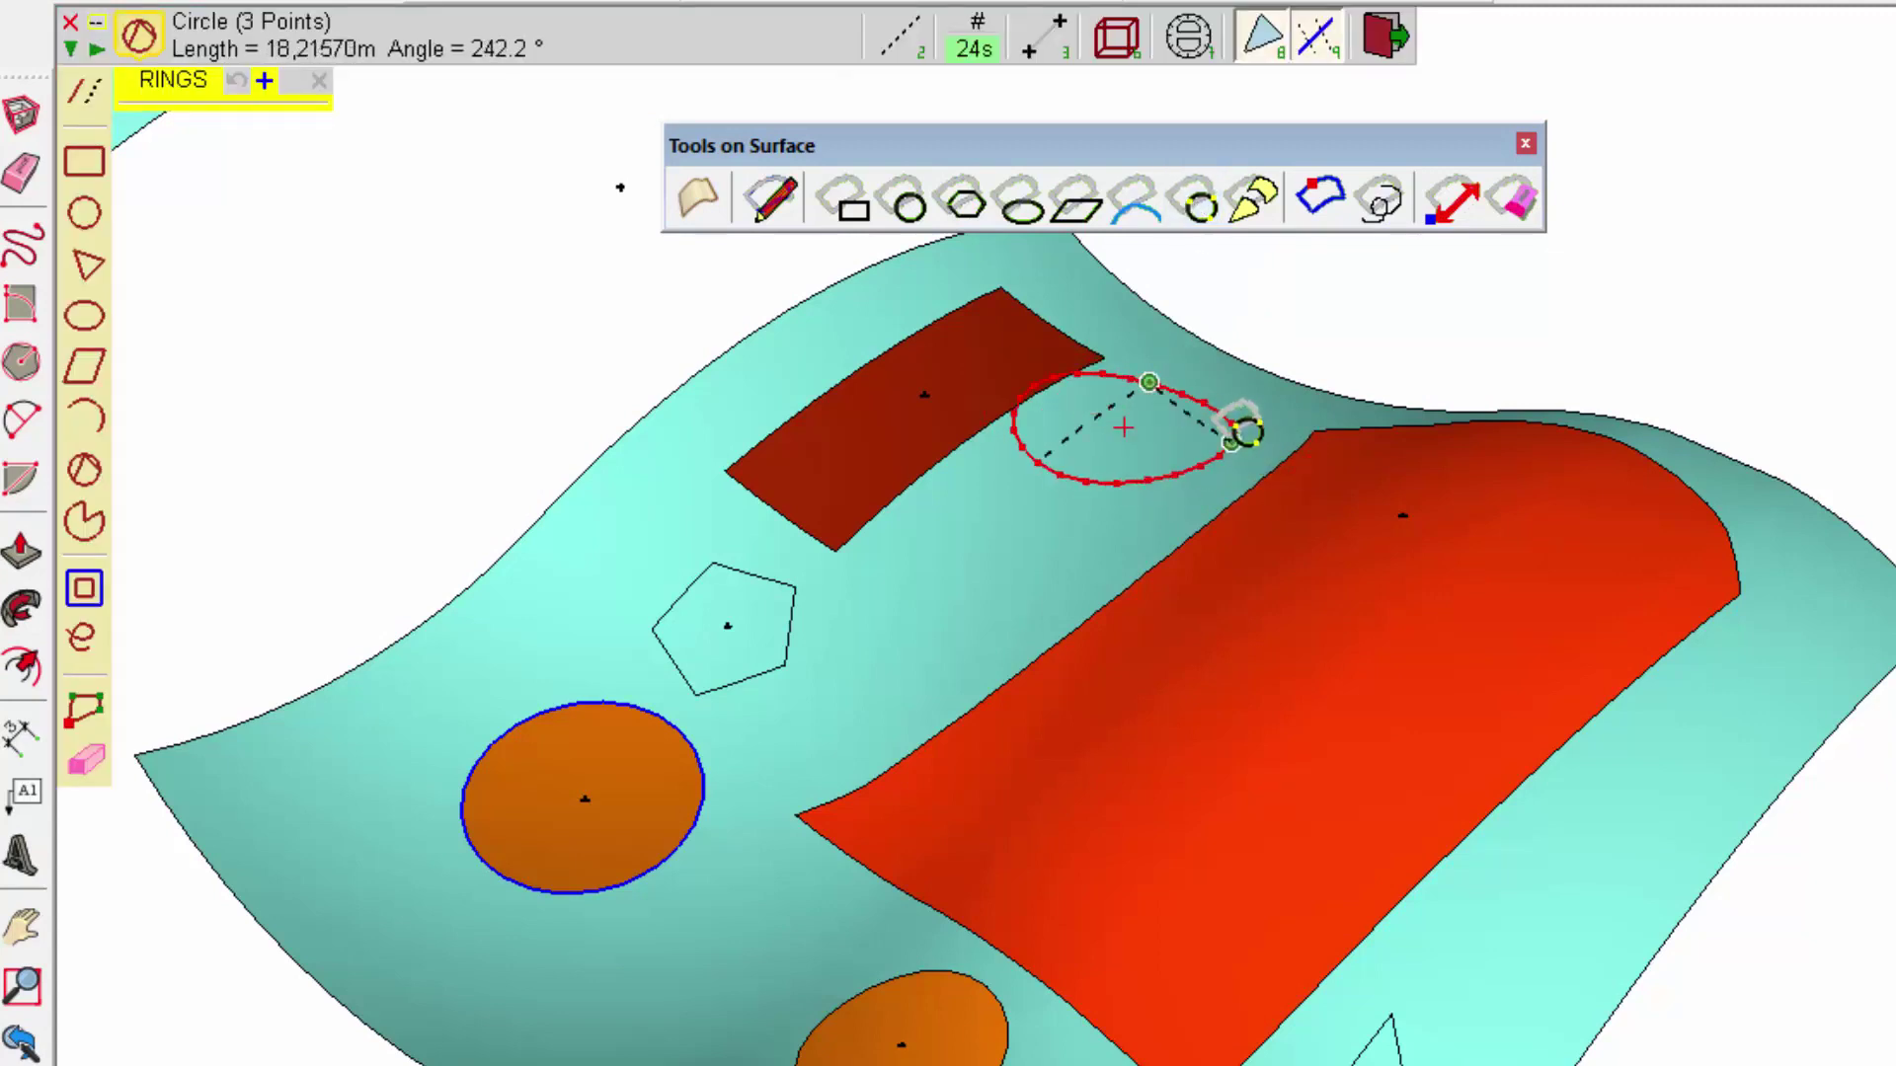
click(1298, 407)
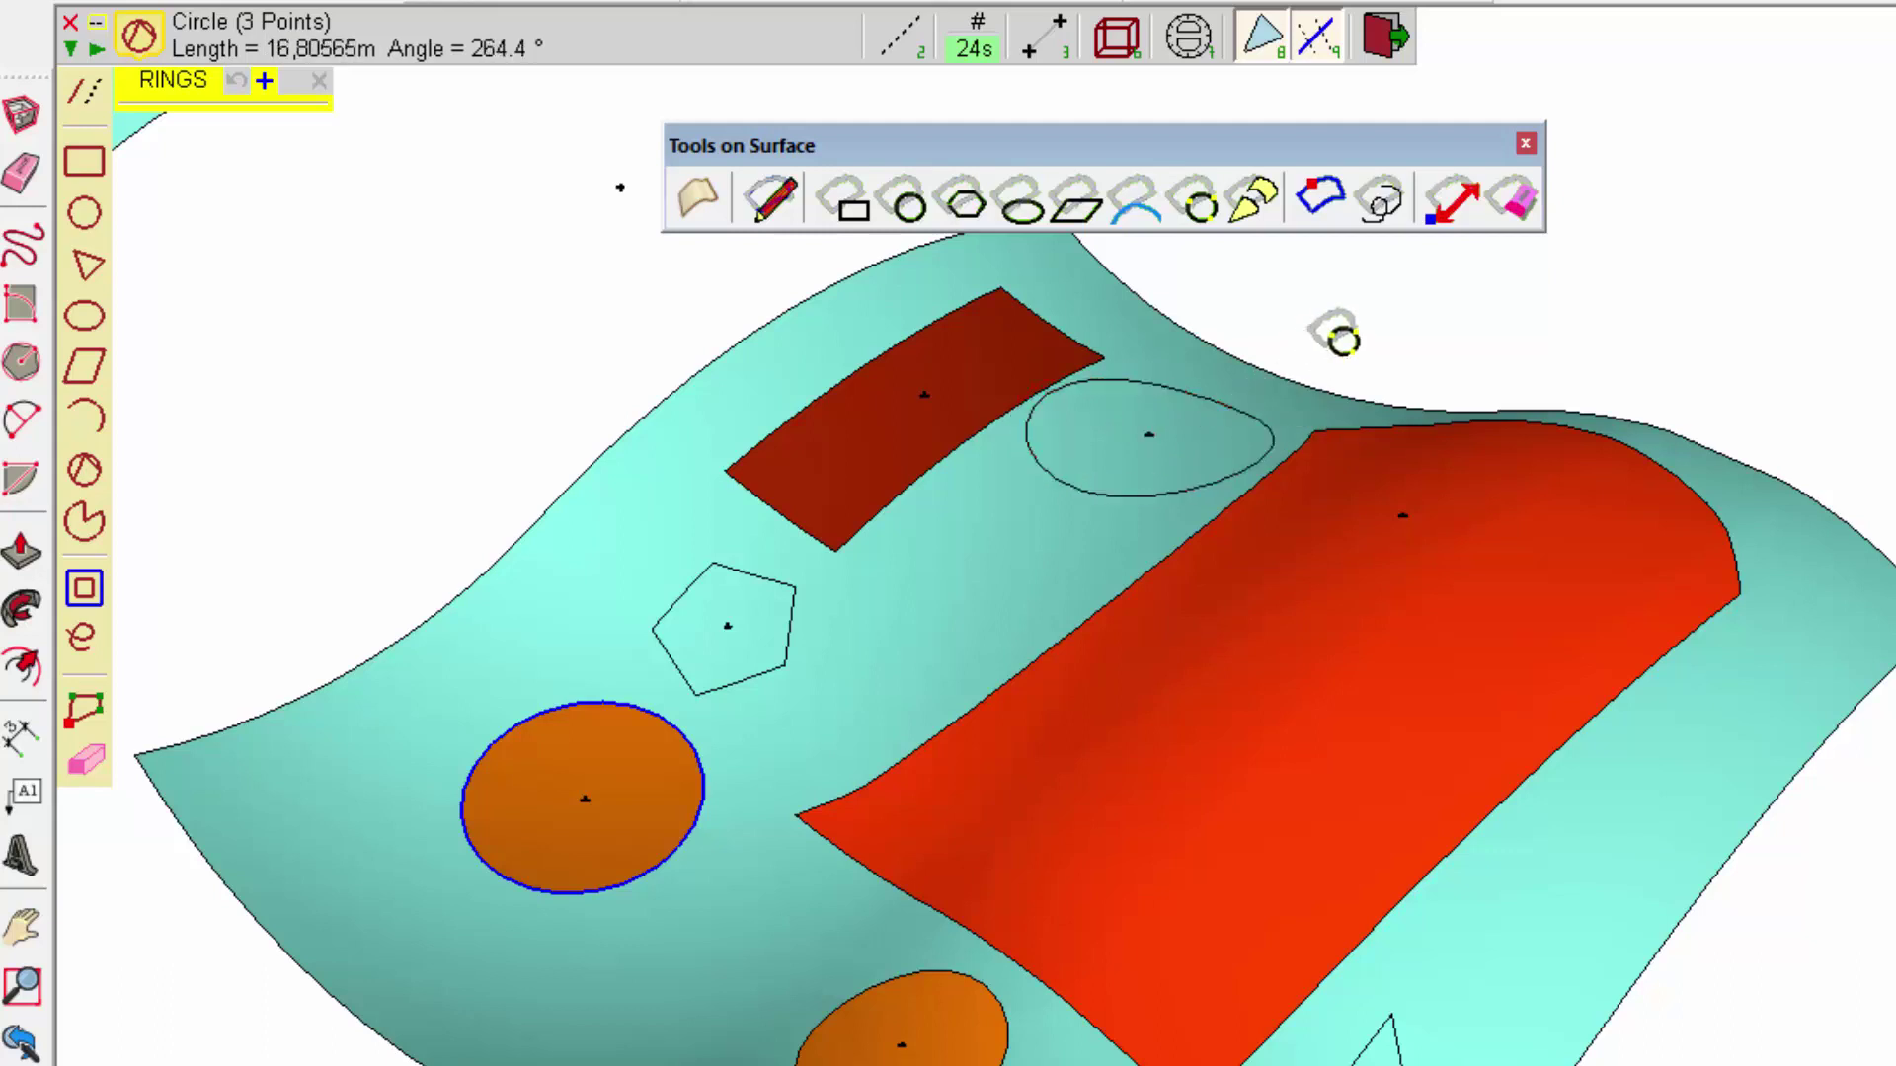
key(space)
click(1197, 444)
middle_drag(1198, 444, 965, 747)
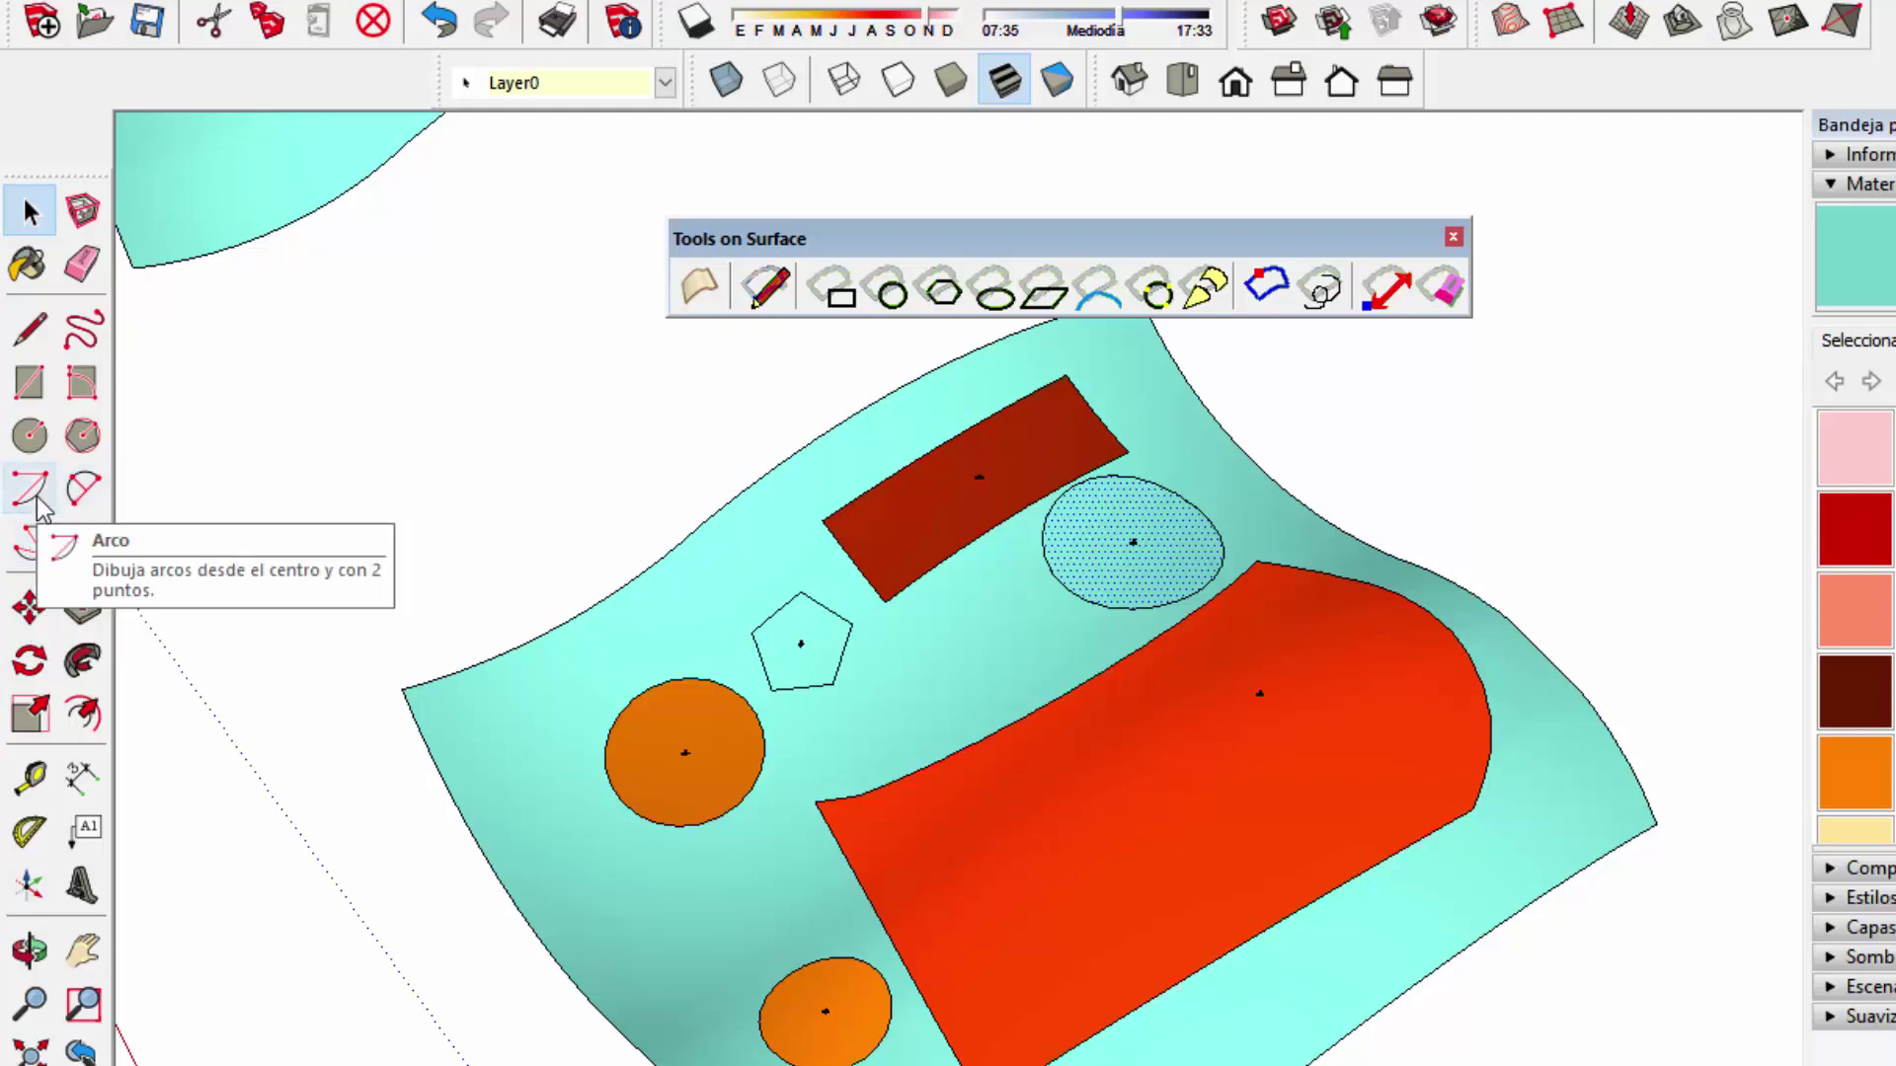
click(1206, 288)
click(961, 626)
click(1044, 647)
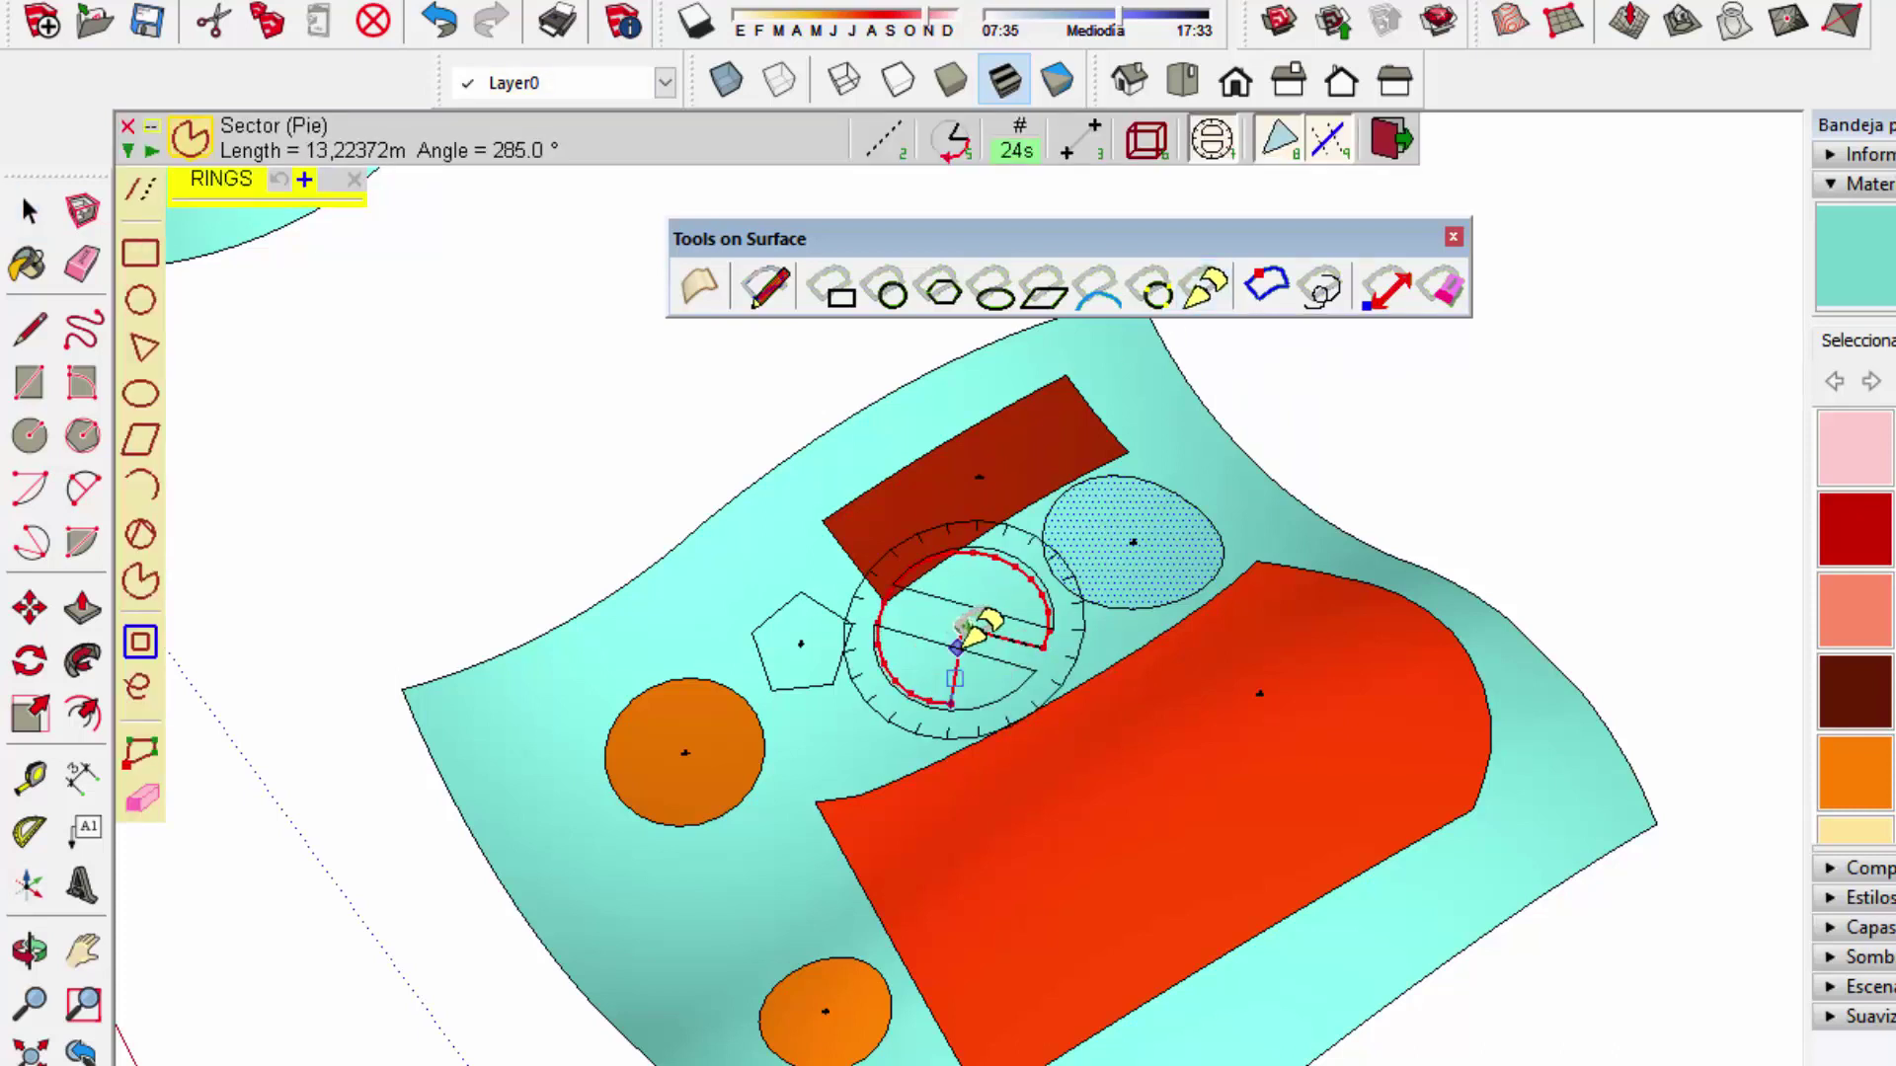
scroll(950, 646, up, 1)
scroll(950, 647, up, 2)
click(1027, 476)
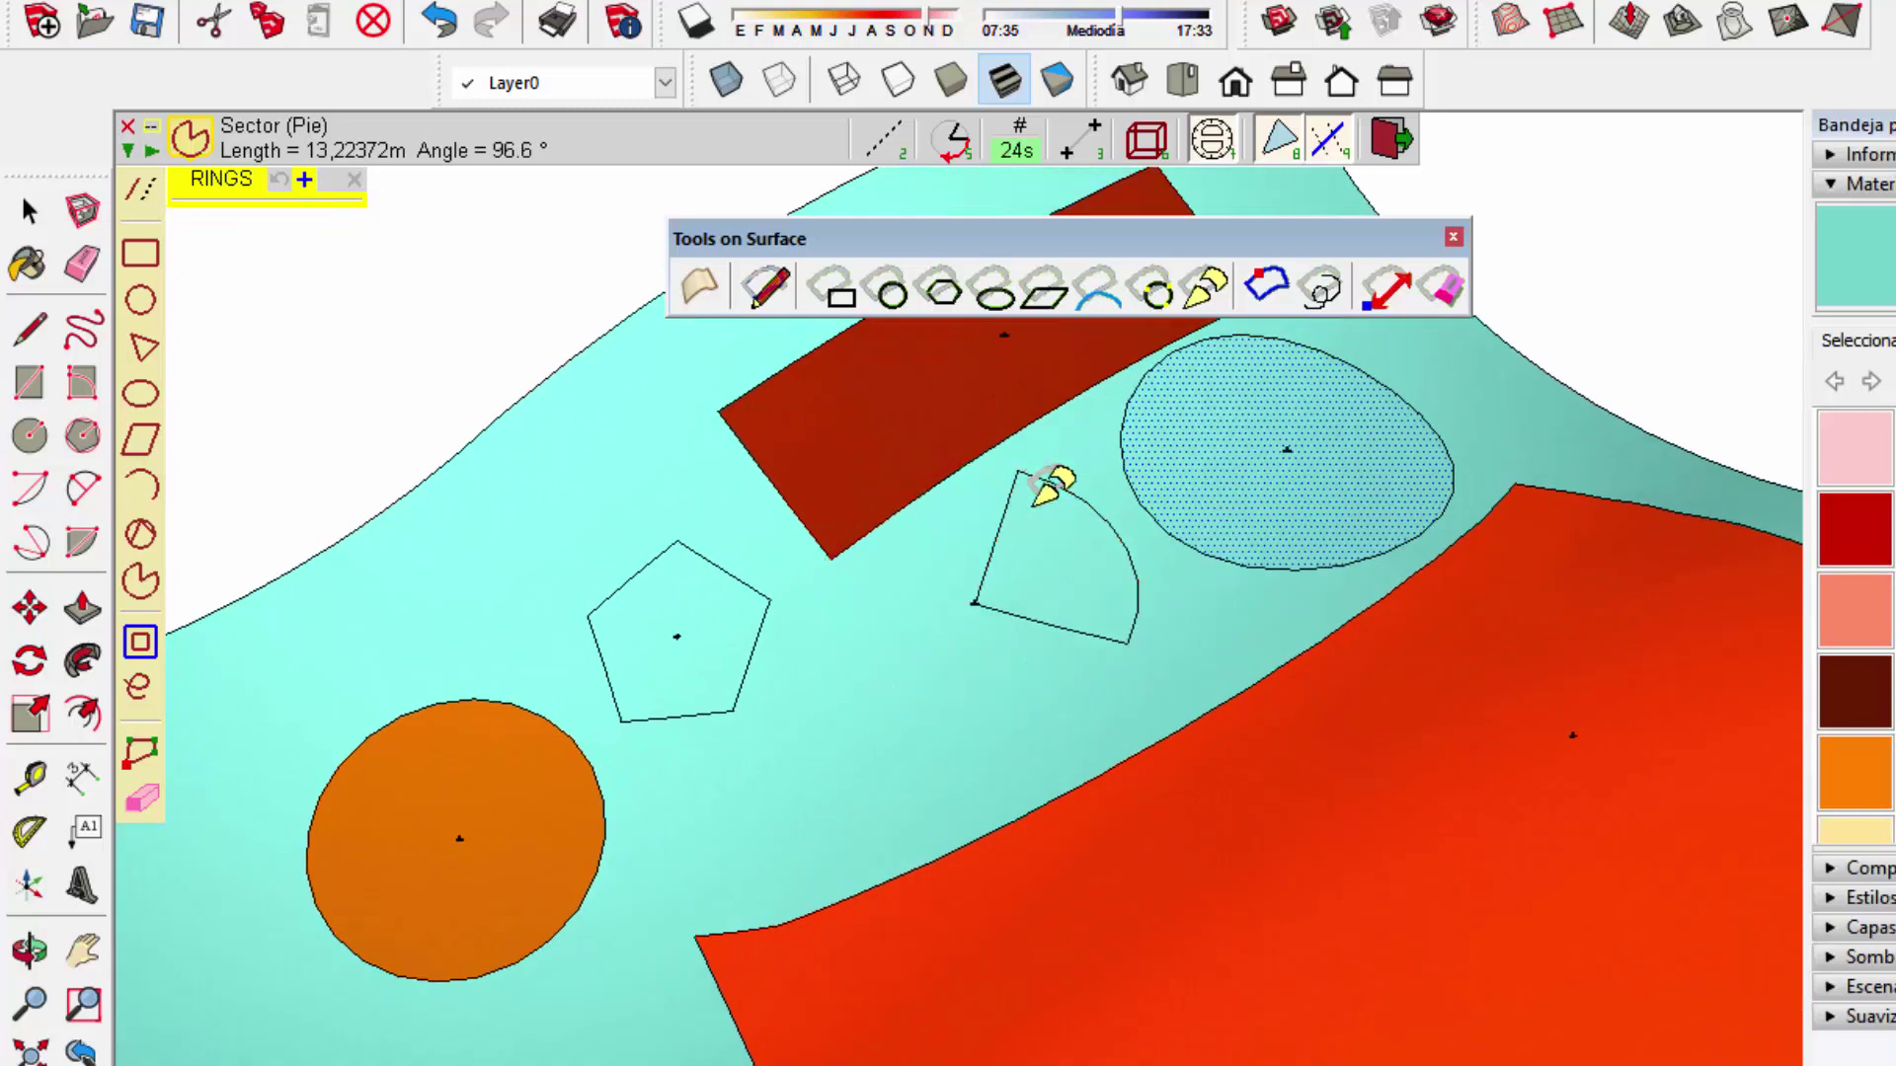
key(space)
click(1064, 565)
middle_drag(1122, 707, 1230, 752)
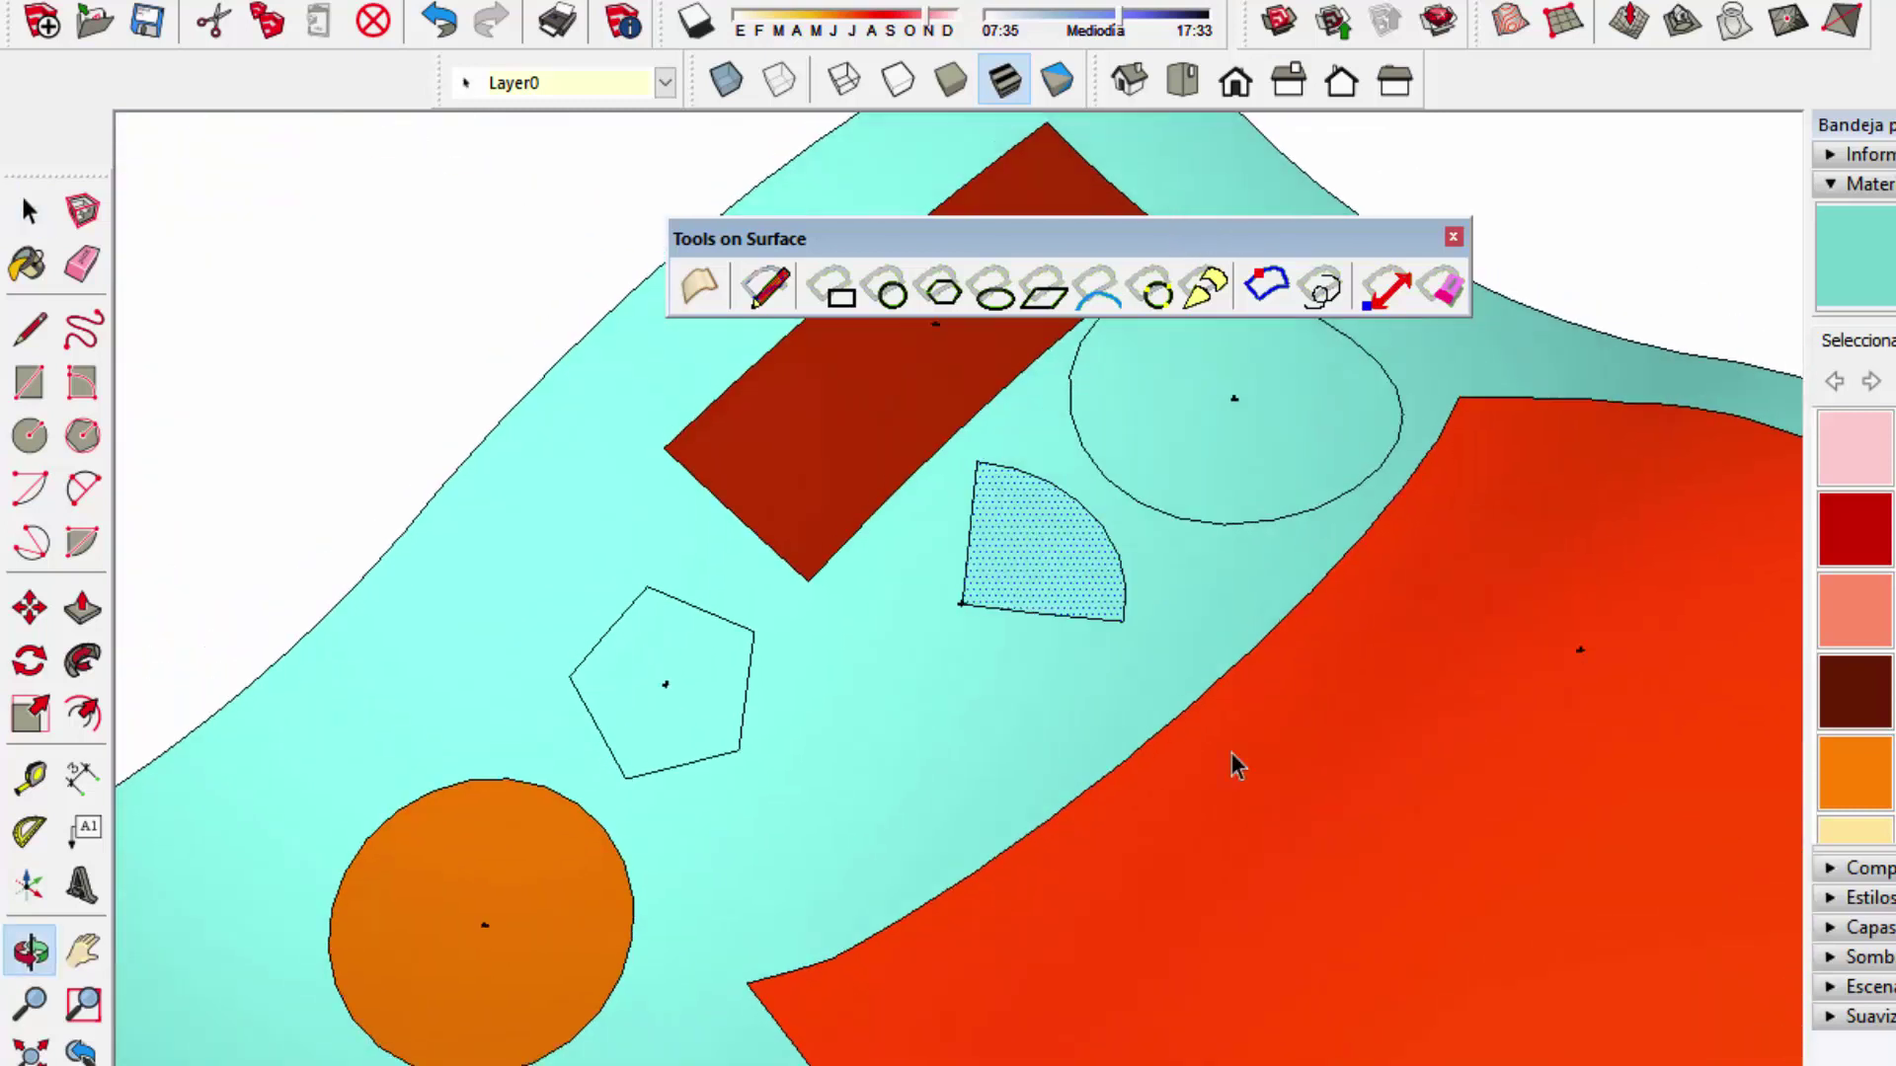
scroll(1276, 636, down, 2)
middle_drag(1242, 610, 1365, 485)
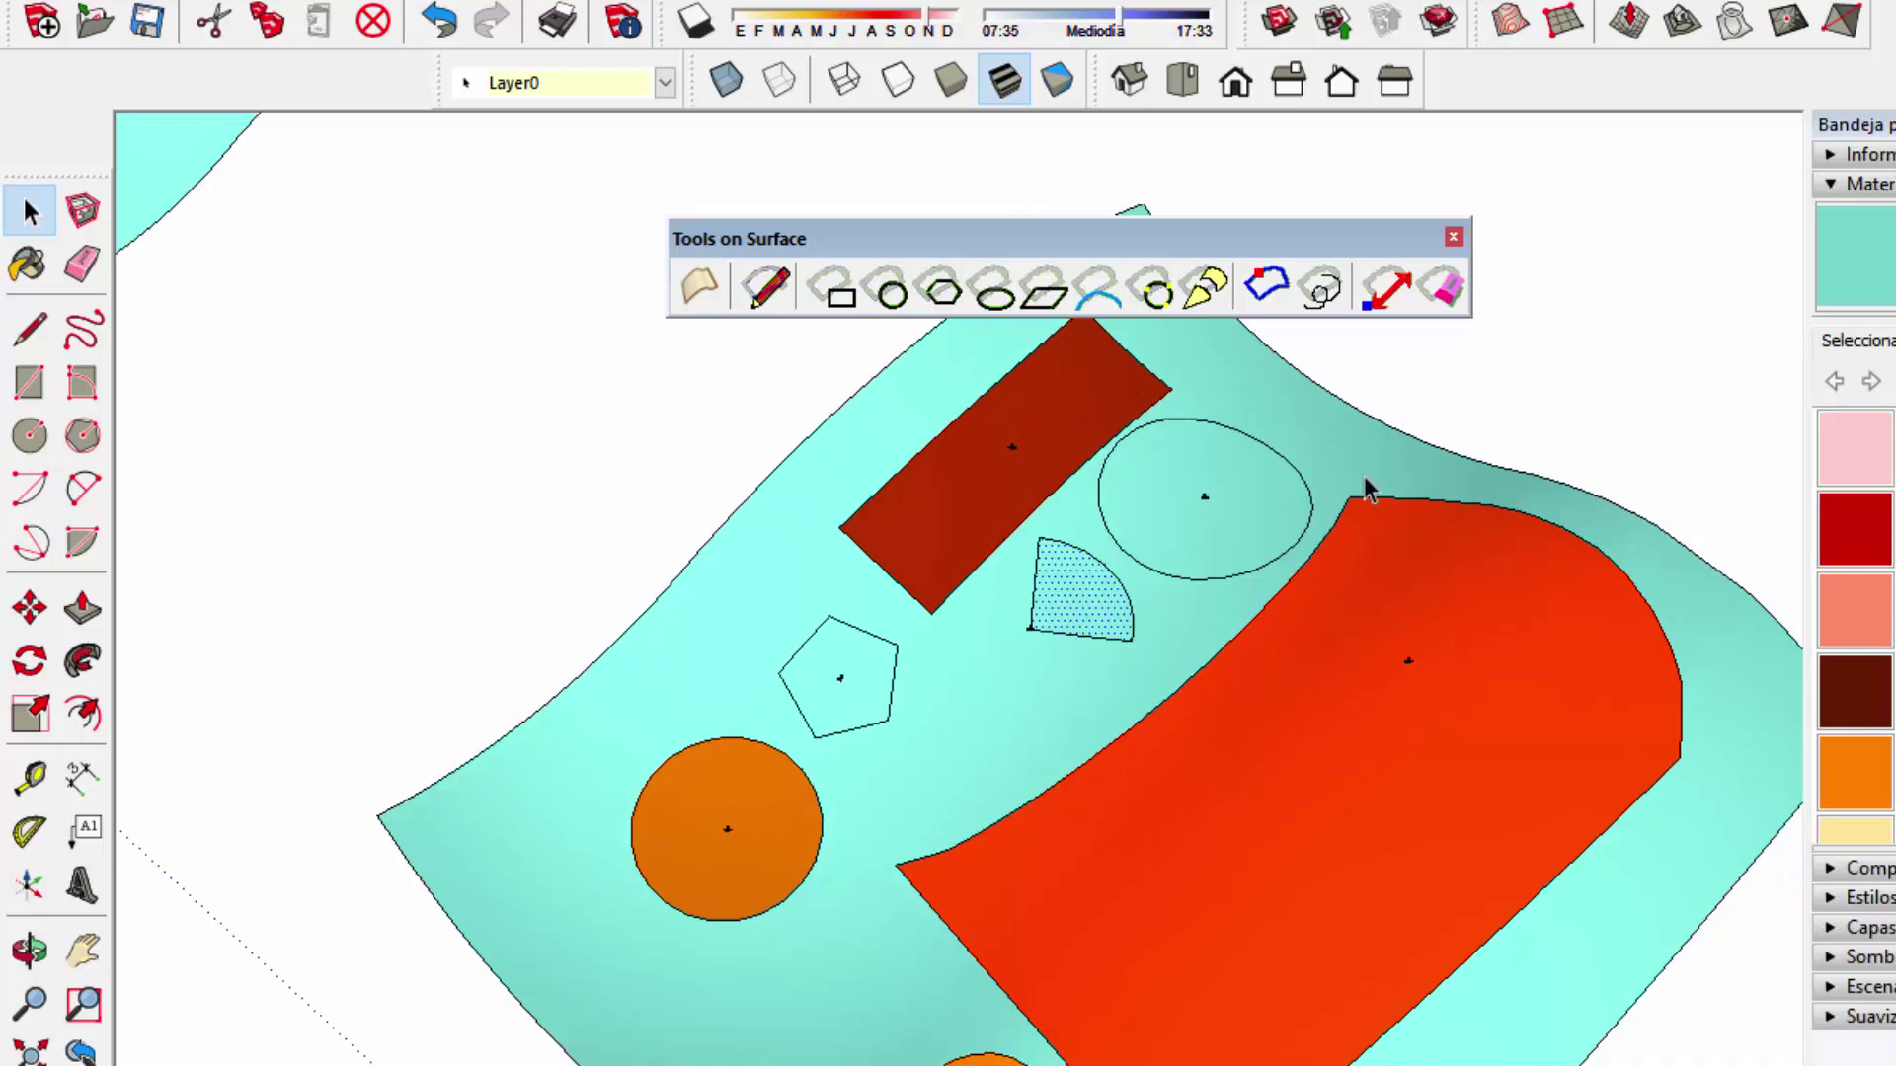
scroll(1146, 632, up, 2)
scroll(1147, 632, down, 1)
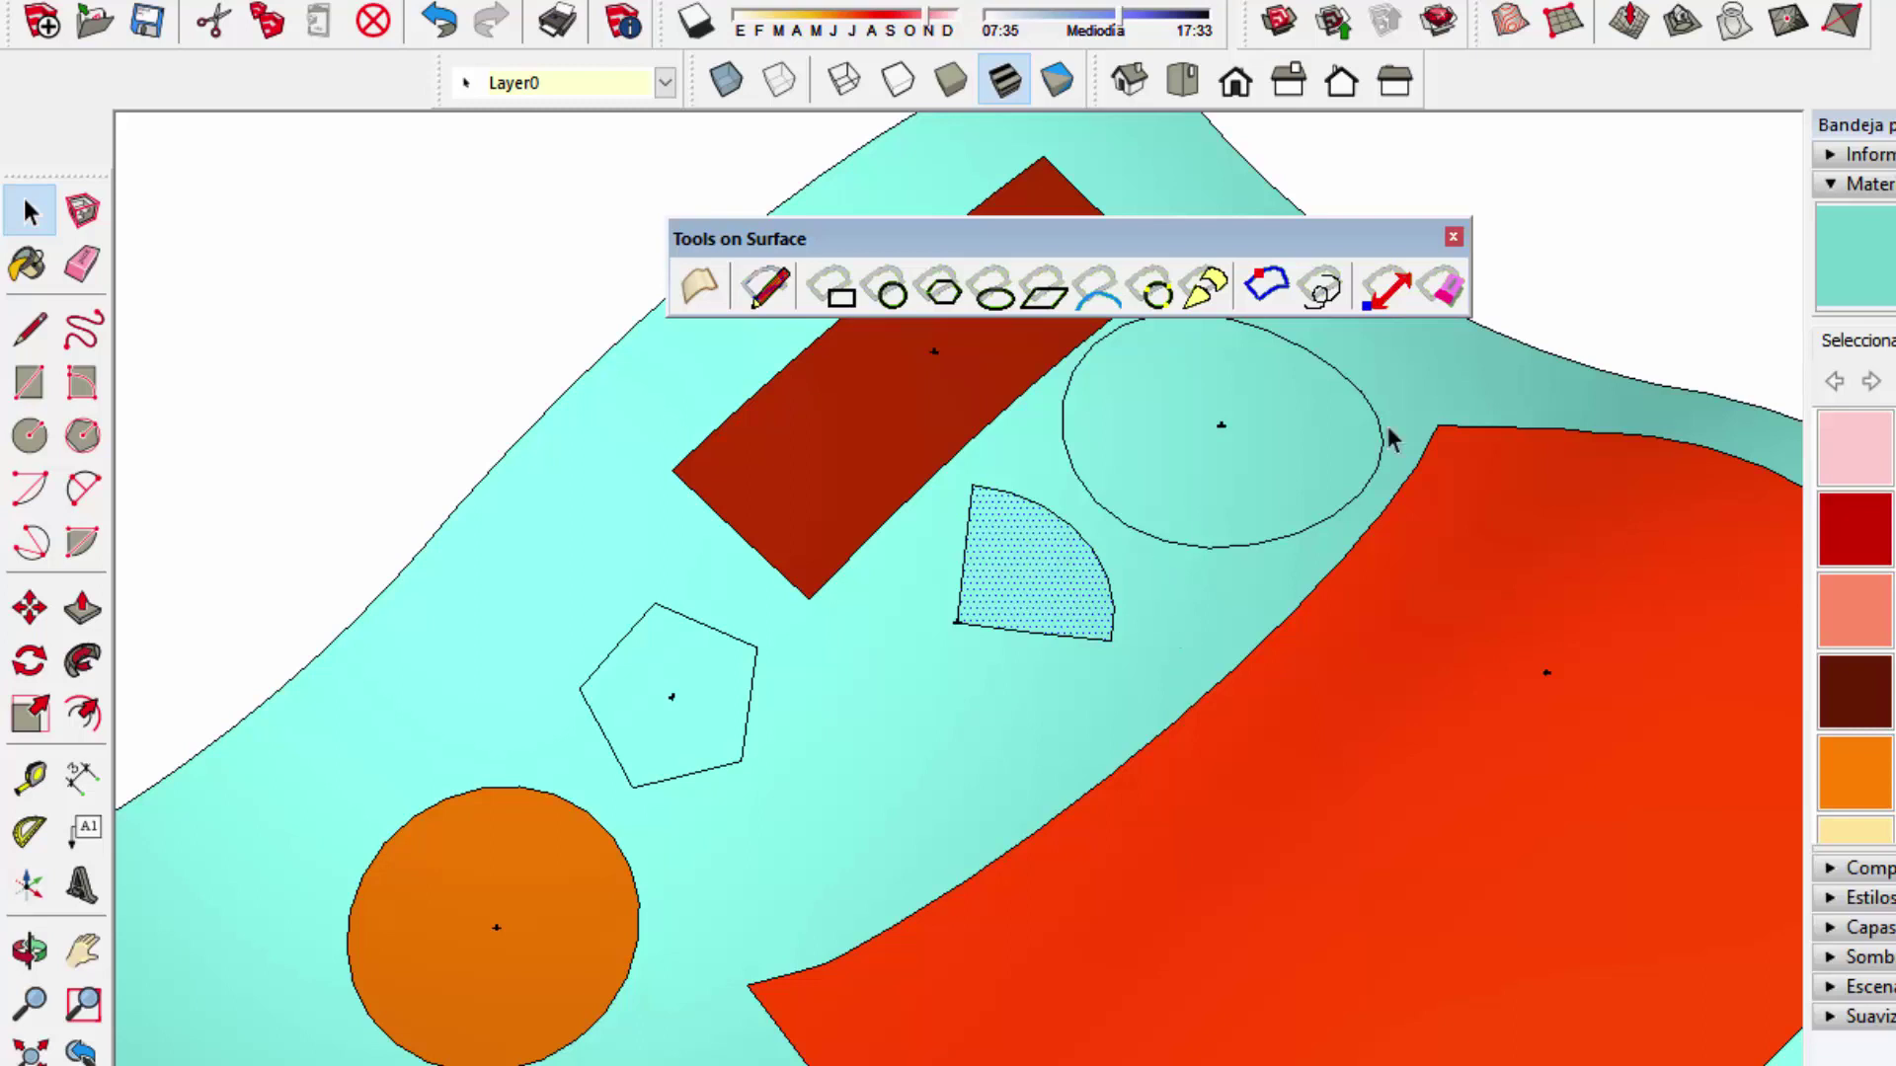
scroll(1388, 434, down, 1)
scroll(1200, 417, down, 1)
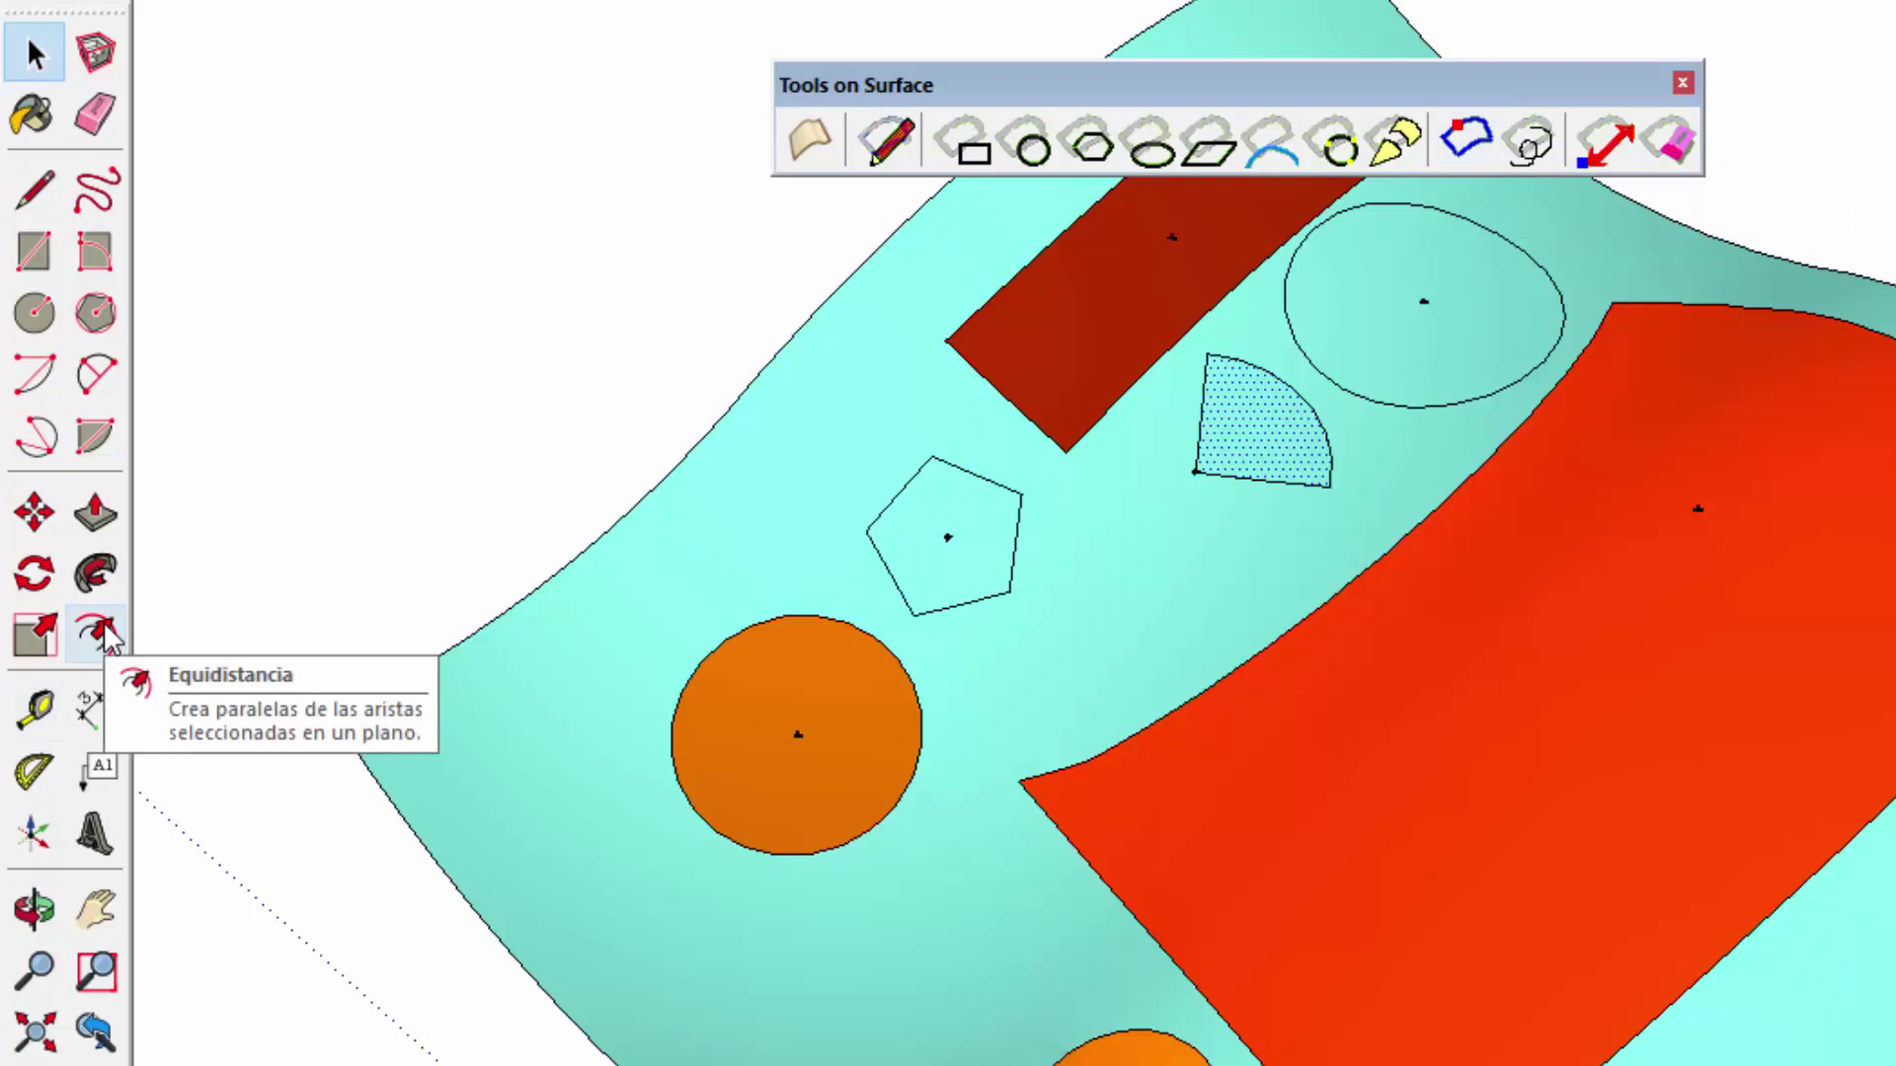
Draw a rectangle beside the surface and push/pull it into a box.
scroll(1049, 656, down, 5)
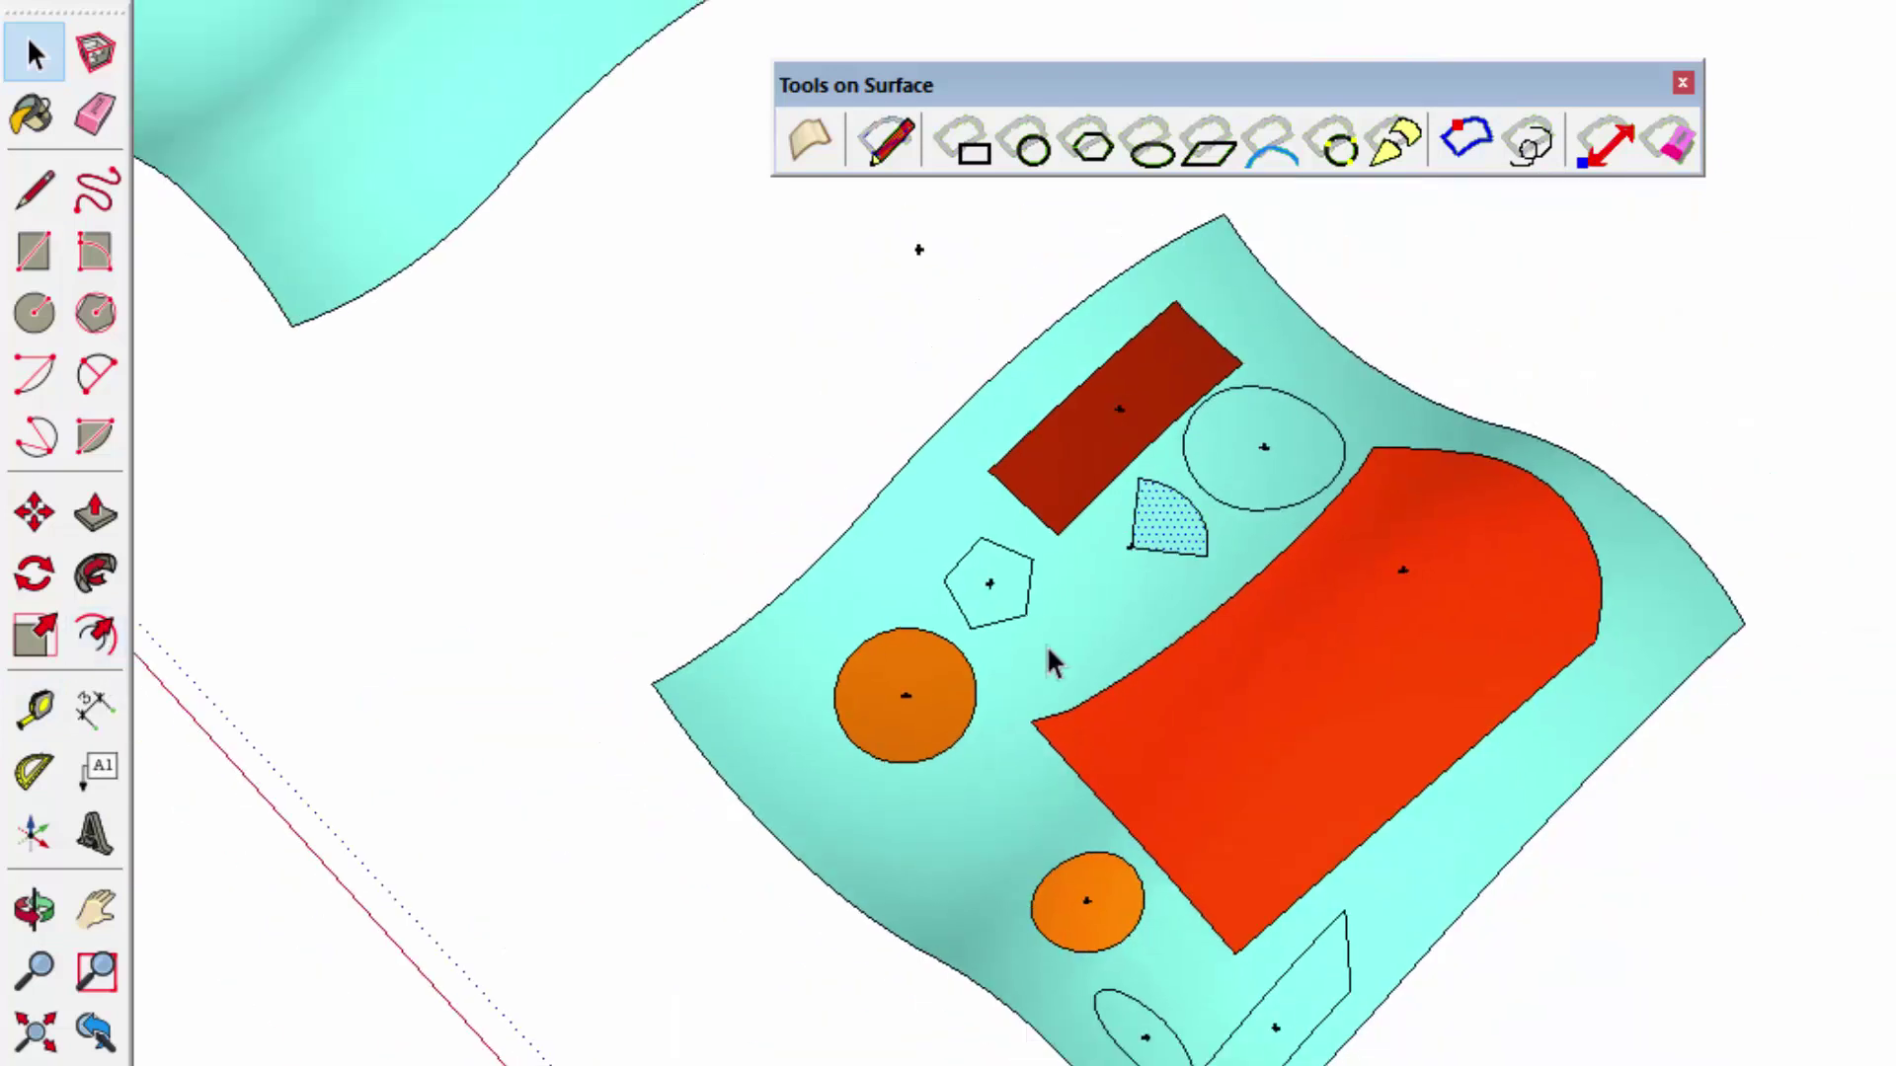
key(r)
click(583, 558)
click(785, 326)
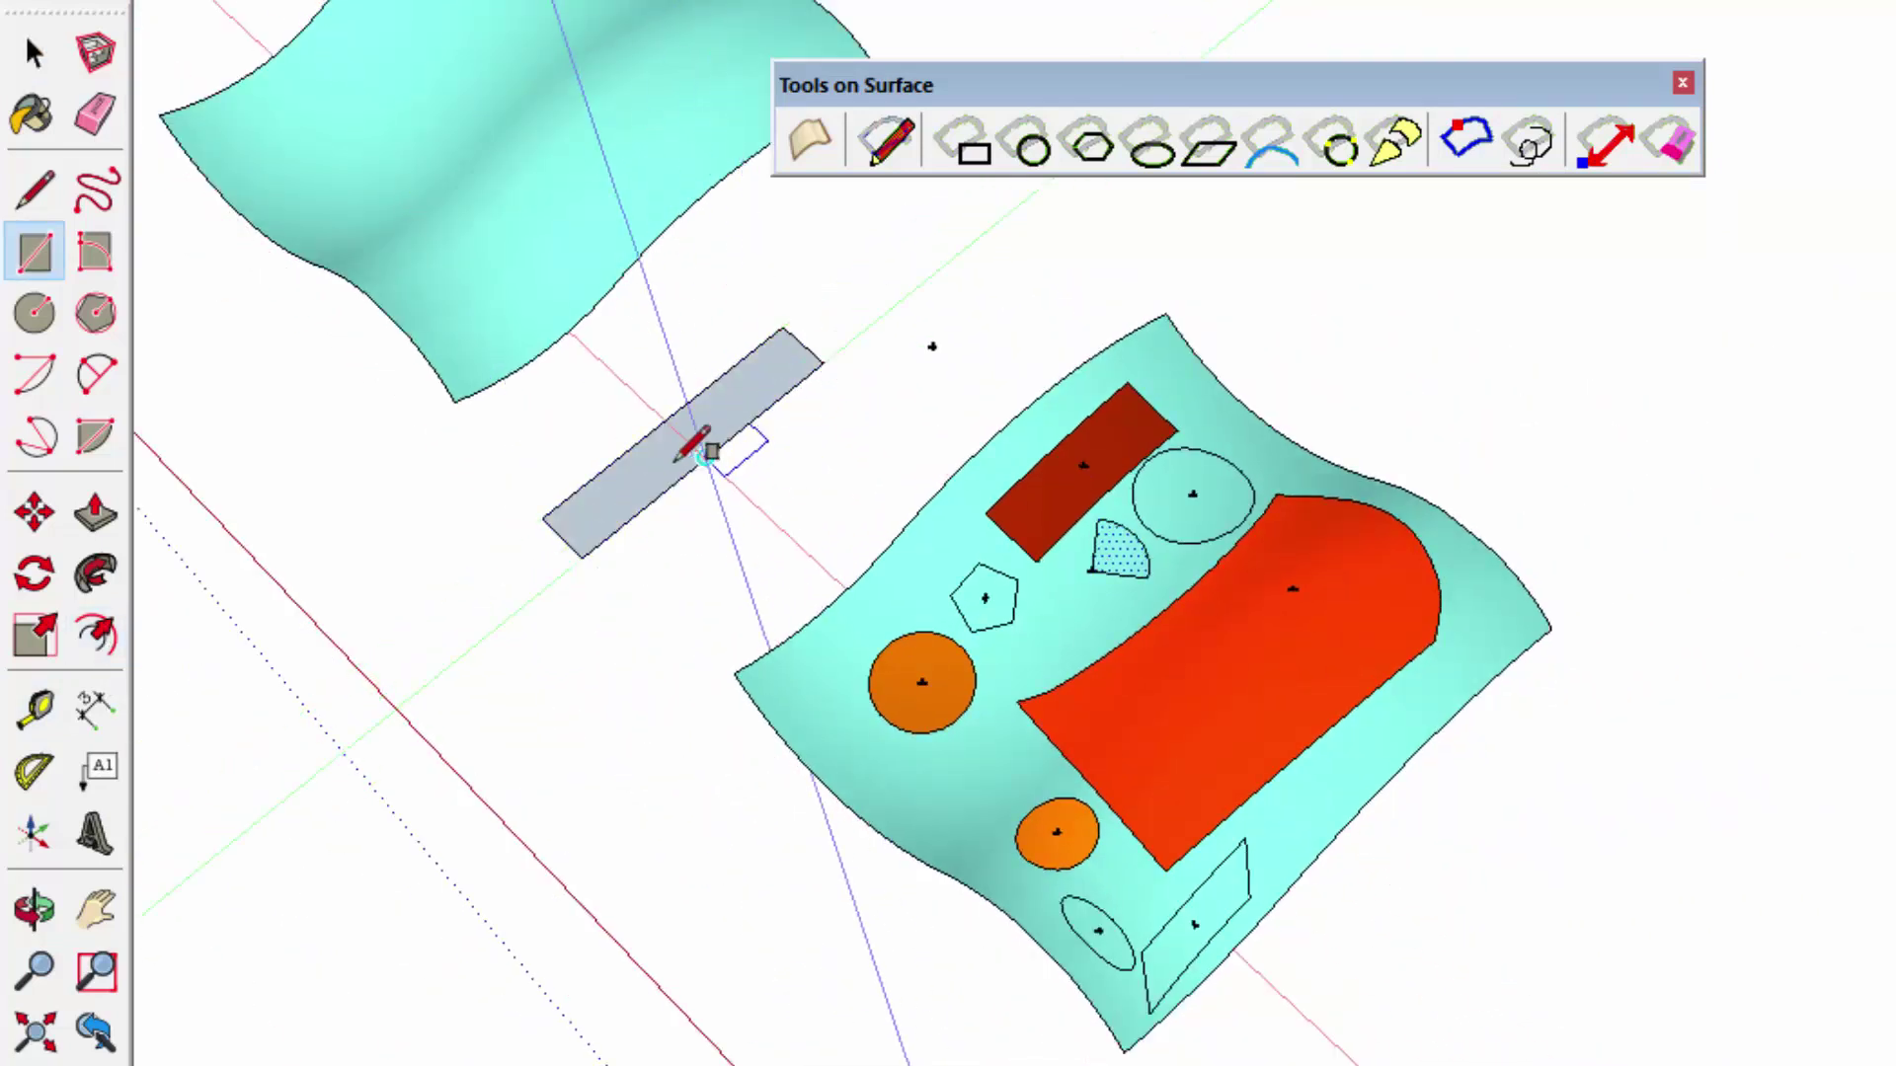
key(p)
drag(655, 515, 643, 265)
Offset the box's front face inward, recess the inset, then offset it again.
key(f)
click(555, 432)
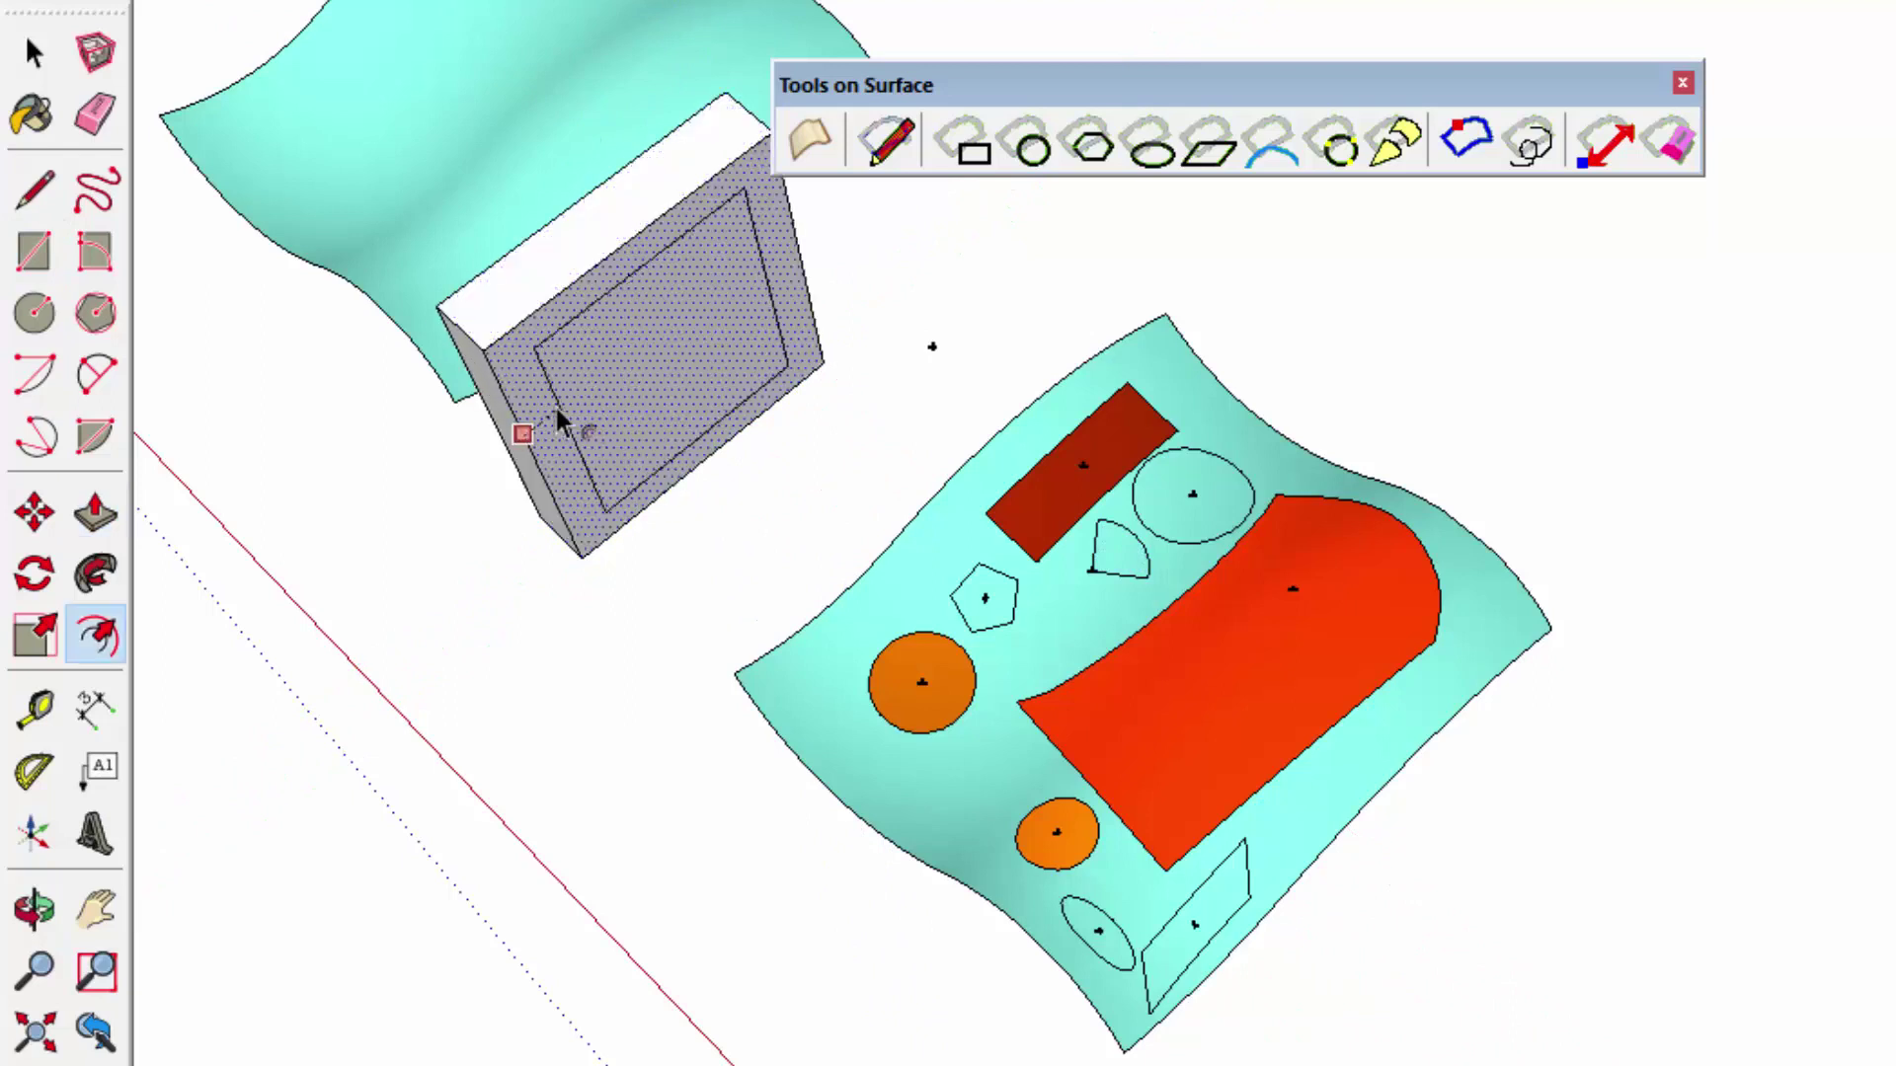
click(558, 407)
scroll(593, 414, up, 3)
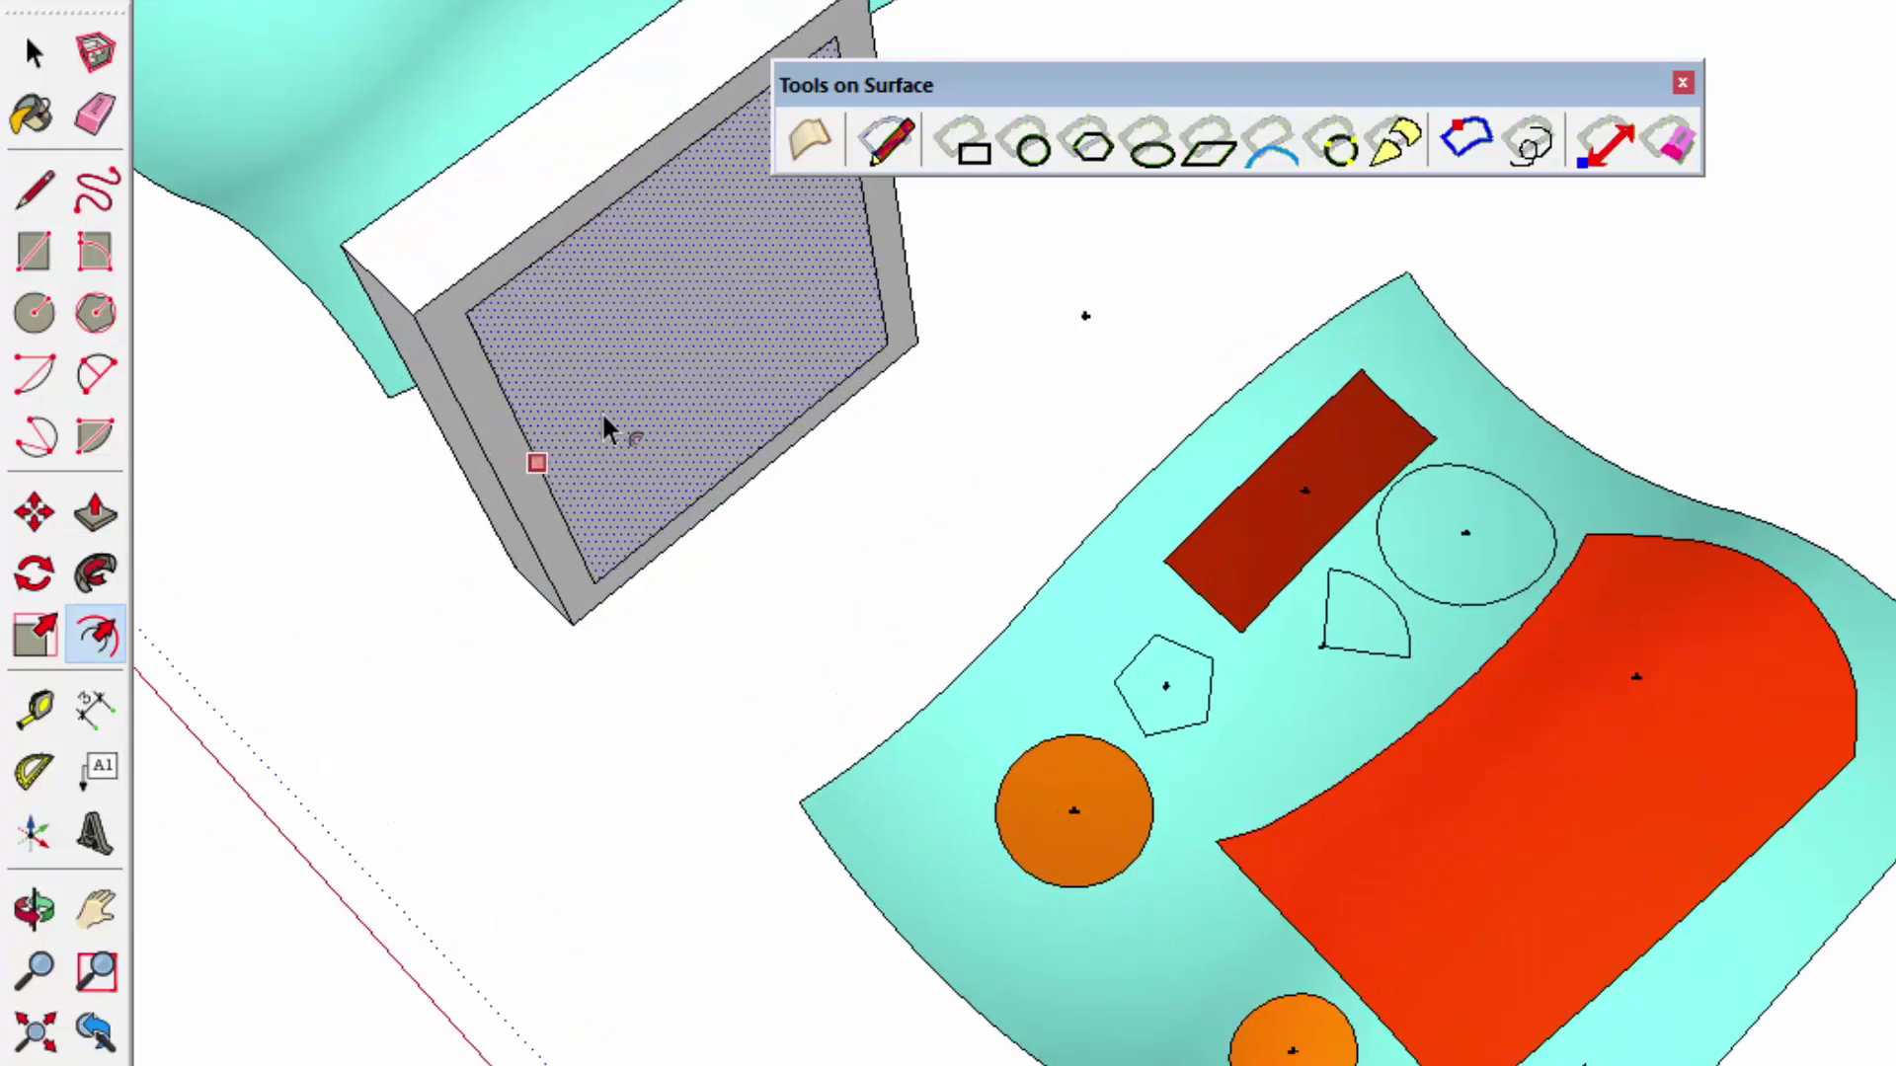
key(p)
drag(656, 419, 675, 306)
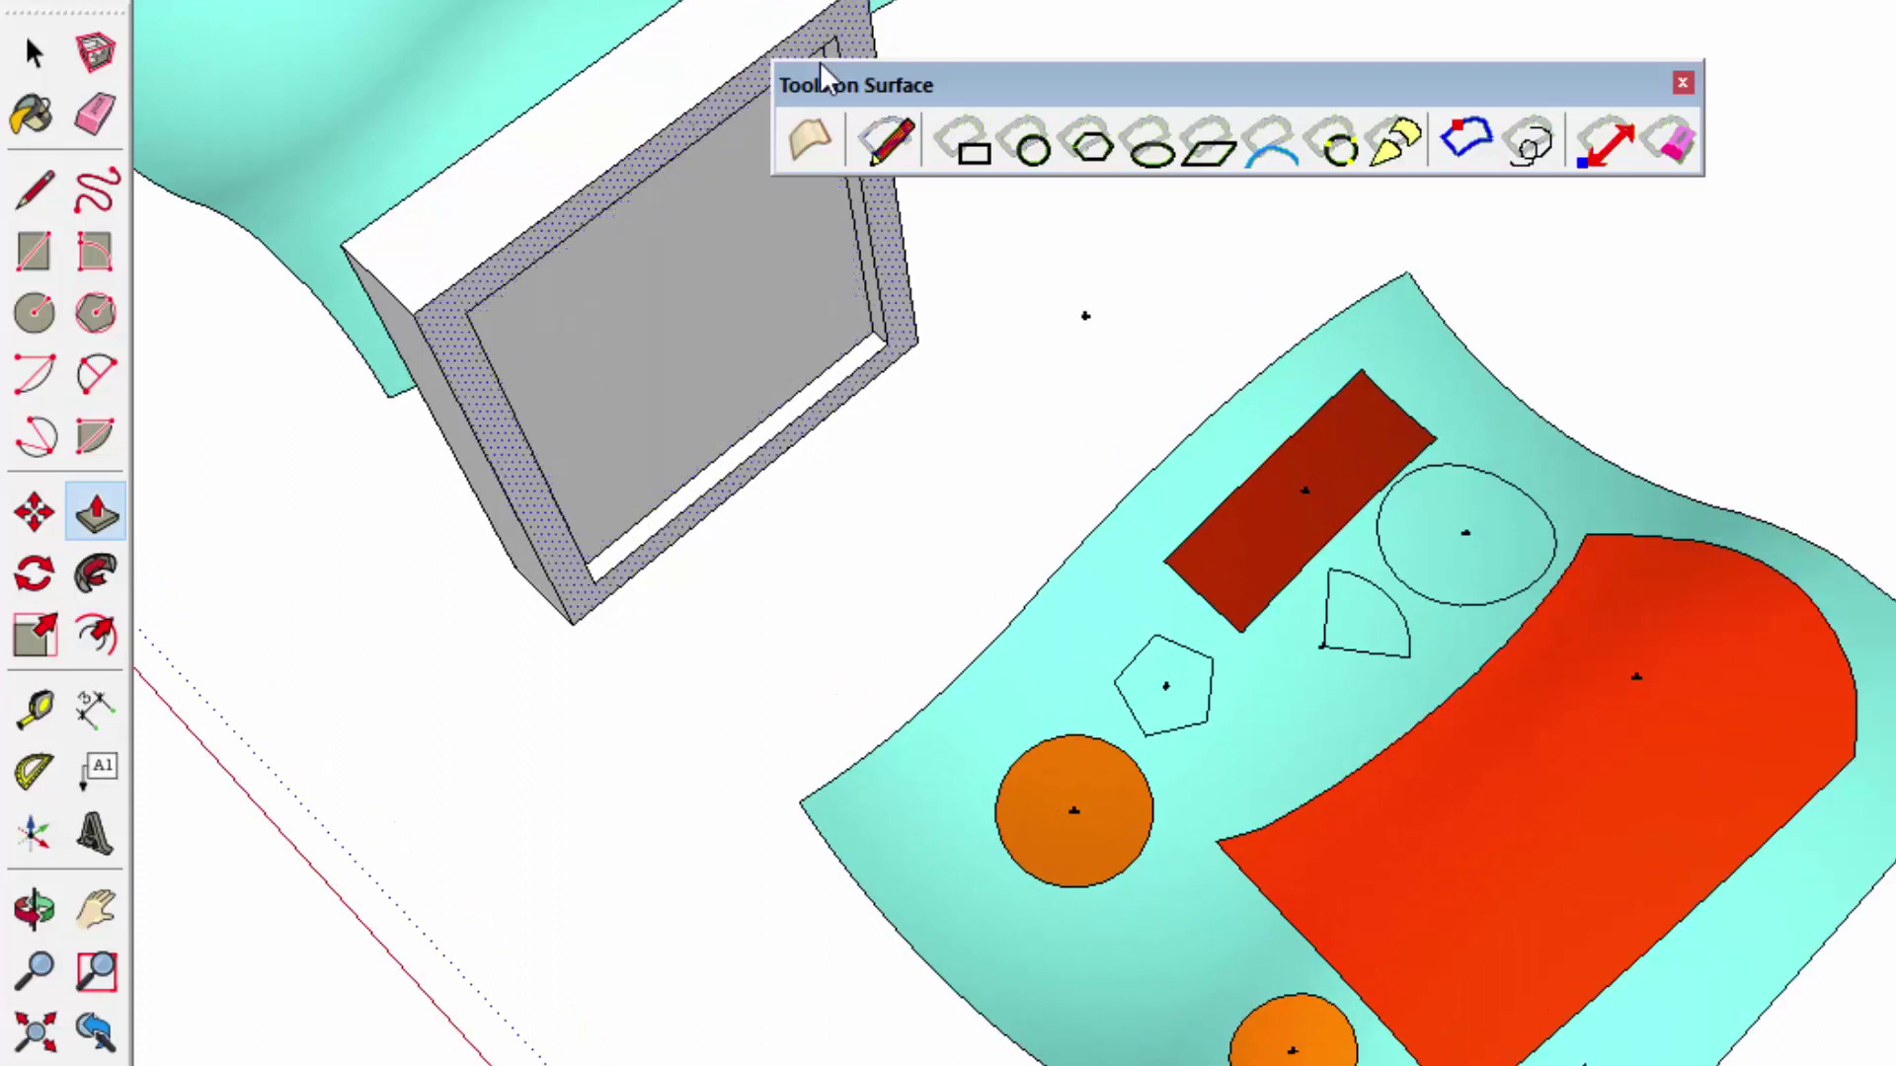
key(f)
click(558, 423)
click(605, 411)
Orbit and zoom to inspect the recessed box beside the surface.
scroll(635, 411, down, 2)
mouse_move(635, 411)
middle_down()
mouse_move(1296, 787)
mouse_move(1304, 697)
middle_up()
key(space)
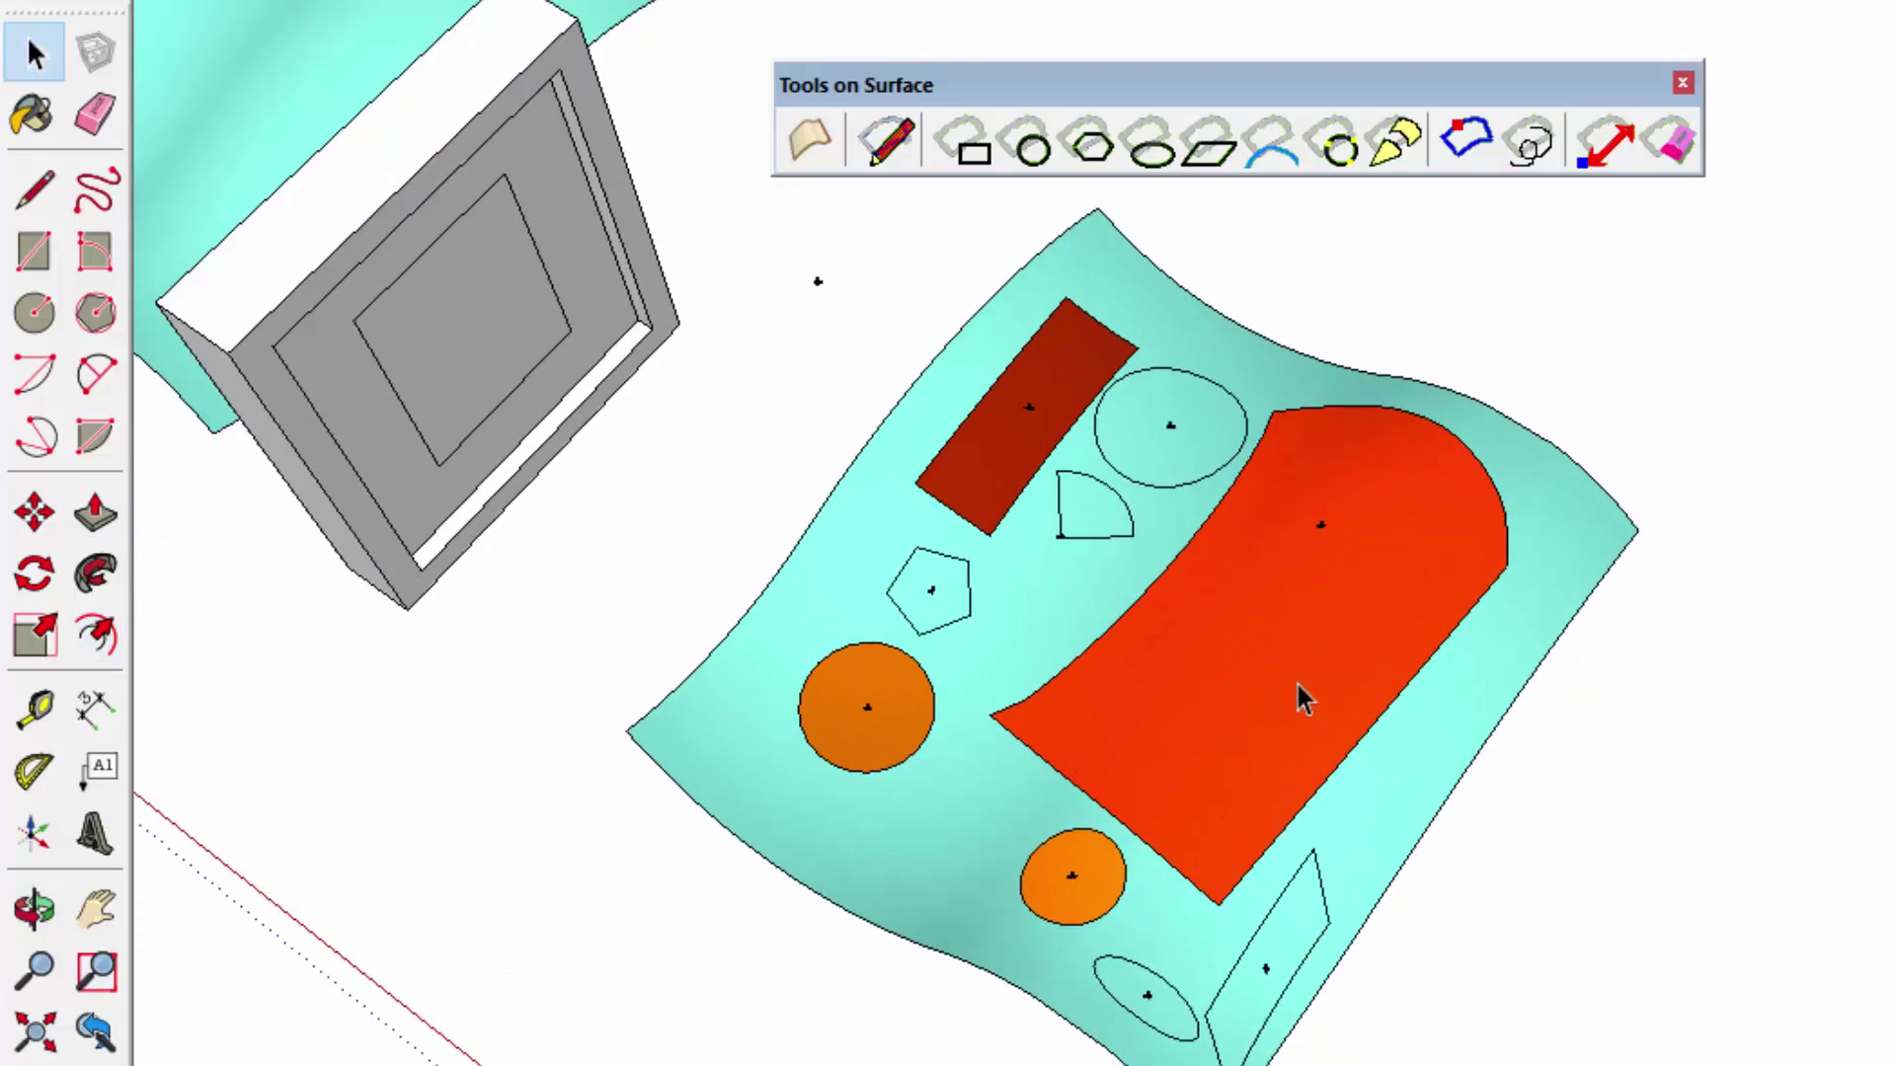
click(102, 641)
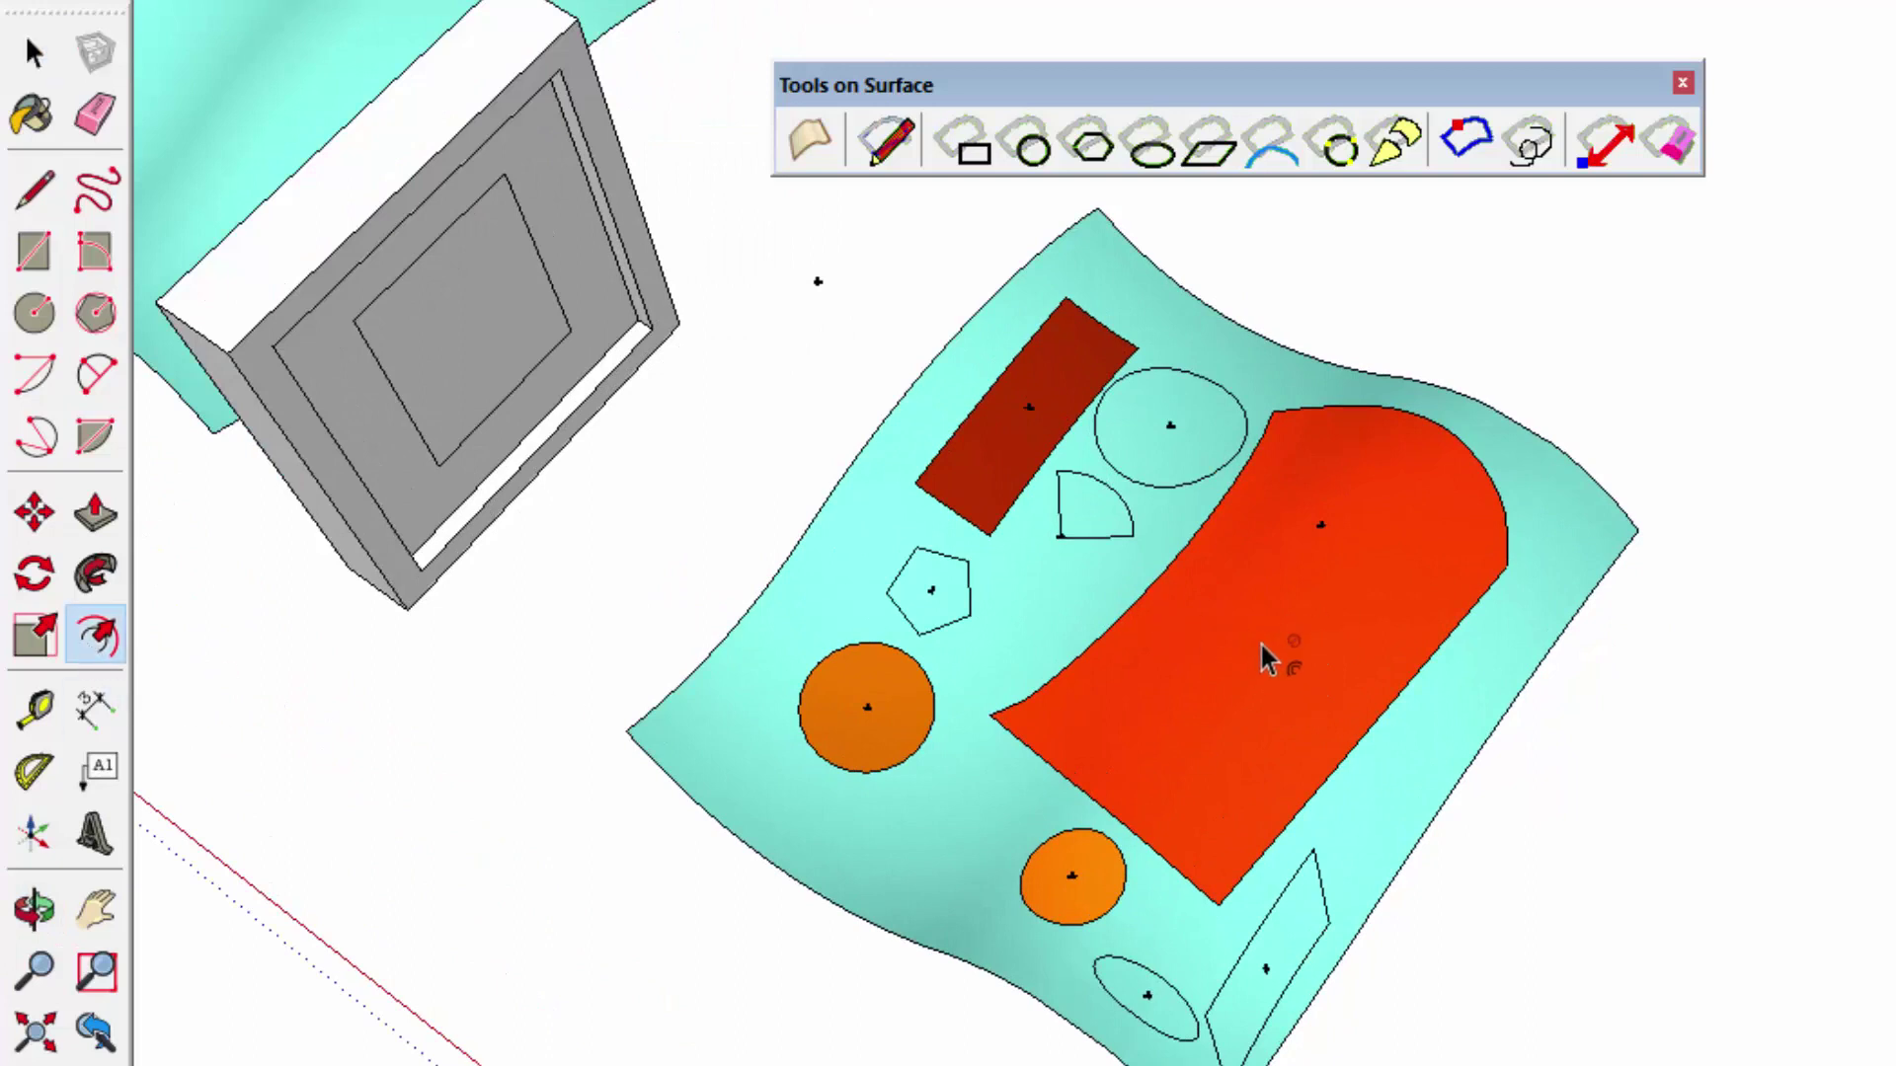
scroll(1224, 661, up, 2)
scroll(1070, 702, up, 3)
scroll(1024, 618, up, 2)
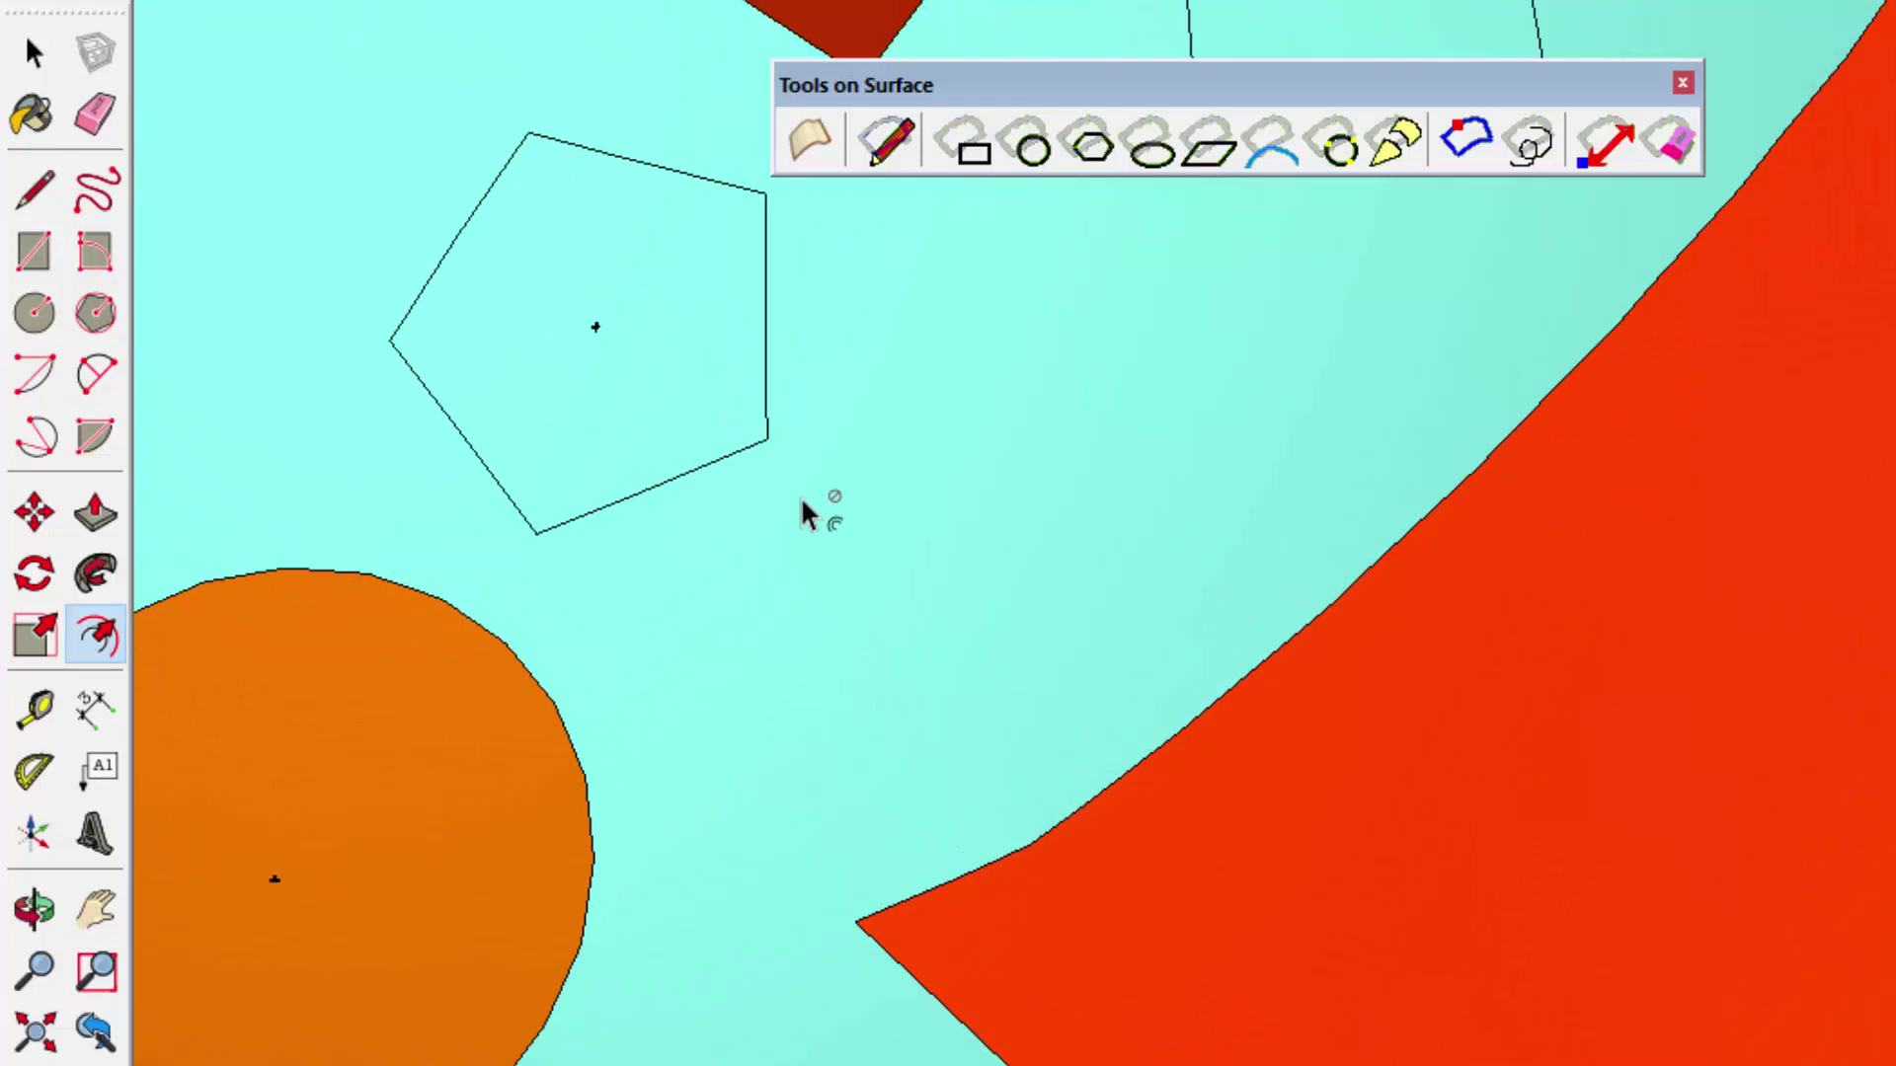
scroll(784, 489, down, 3)
key(space)
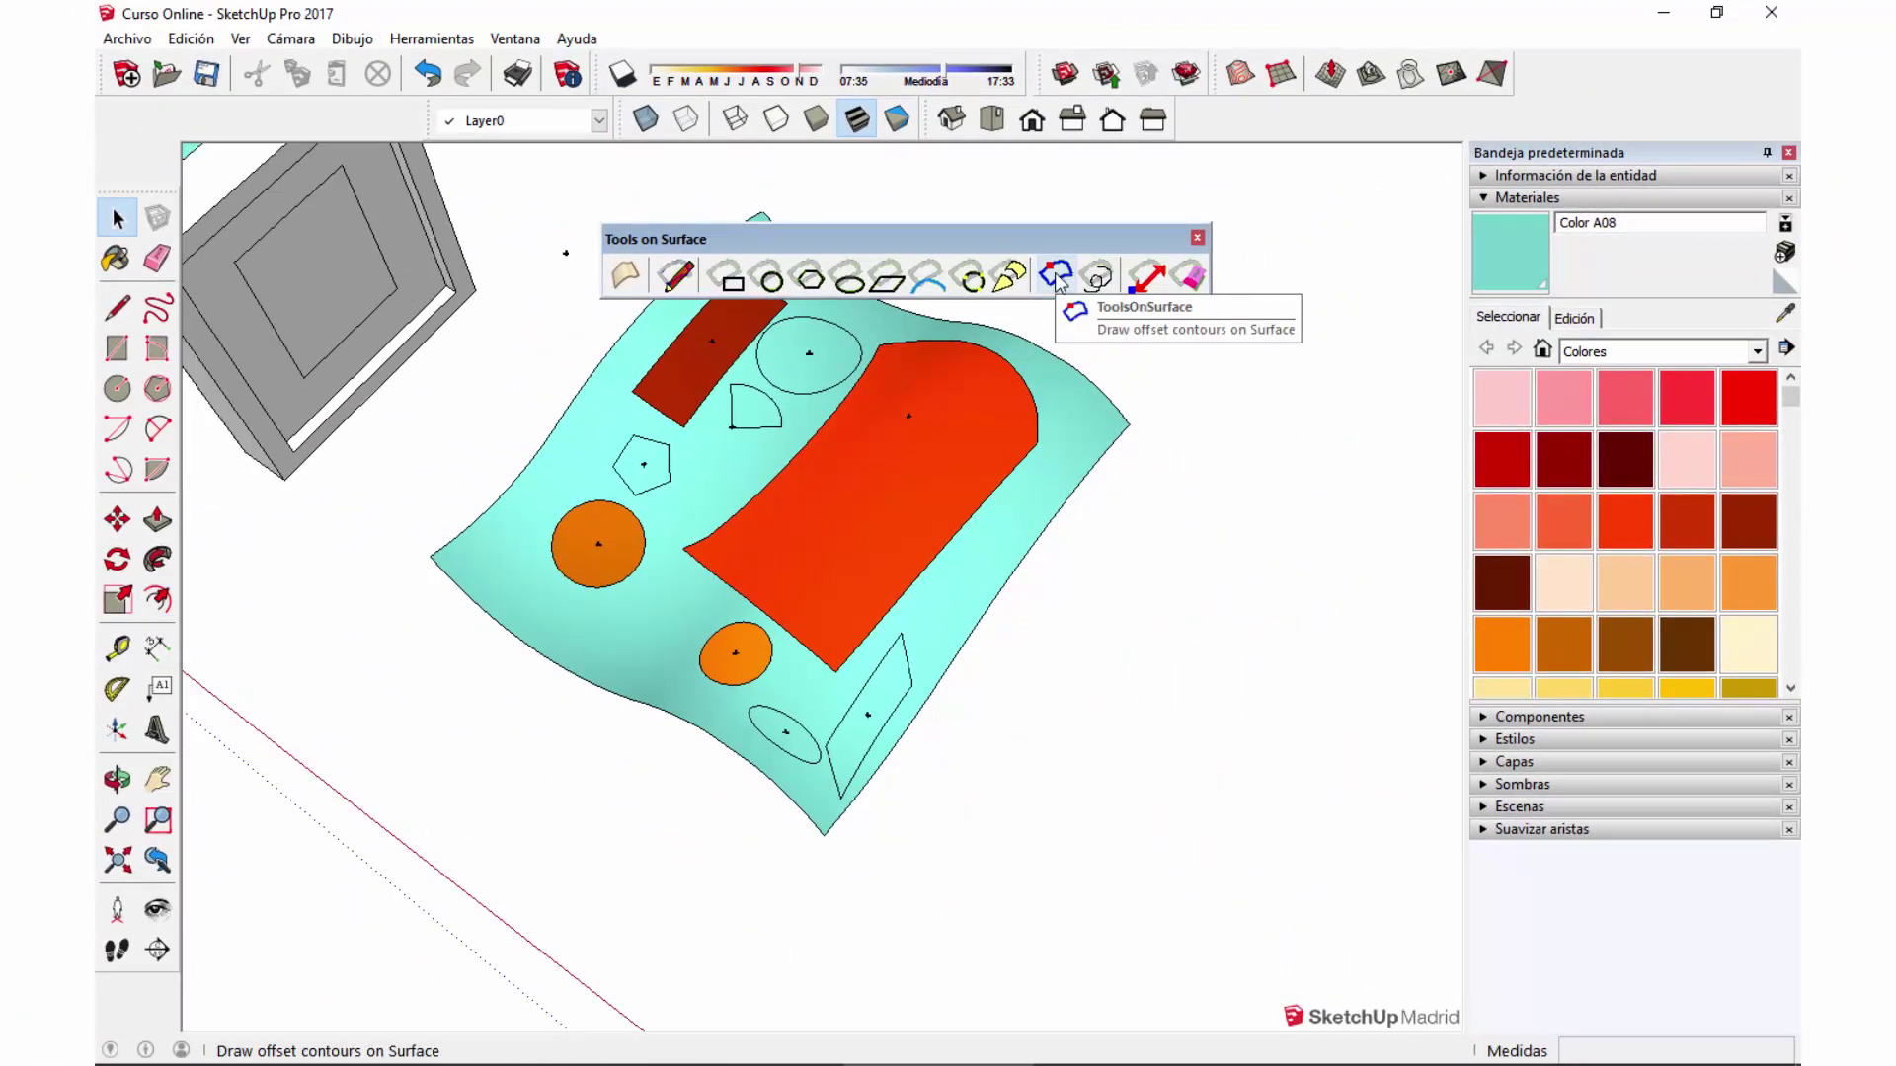
Offset an inner contour inside the red shape and a ring around the upper orange circle.
click(1056, 279)
scroll(780, 563, up, 2)
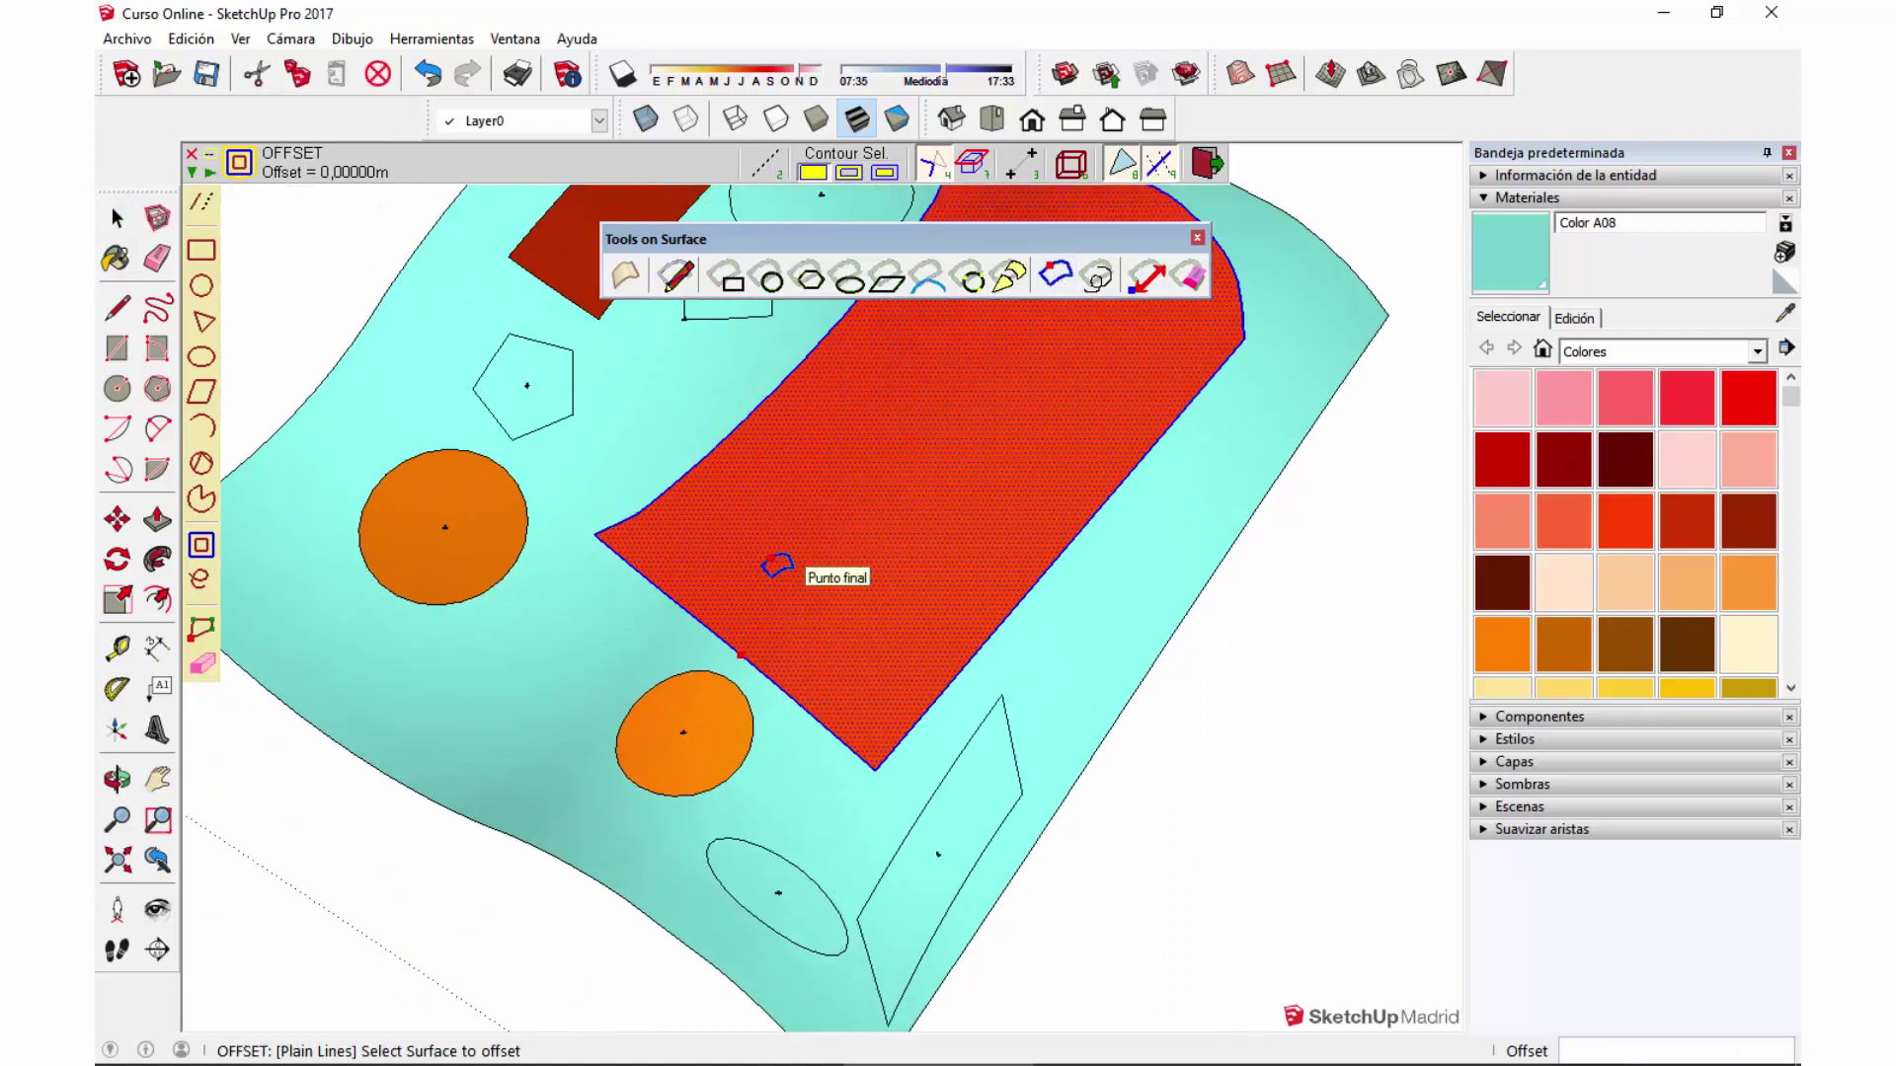
scroll(777, 564, up, 1)
click(703, 578)
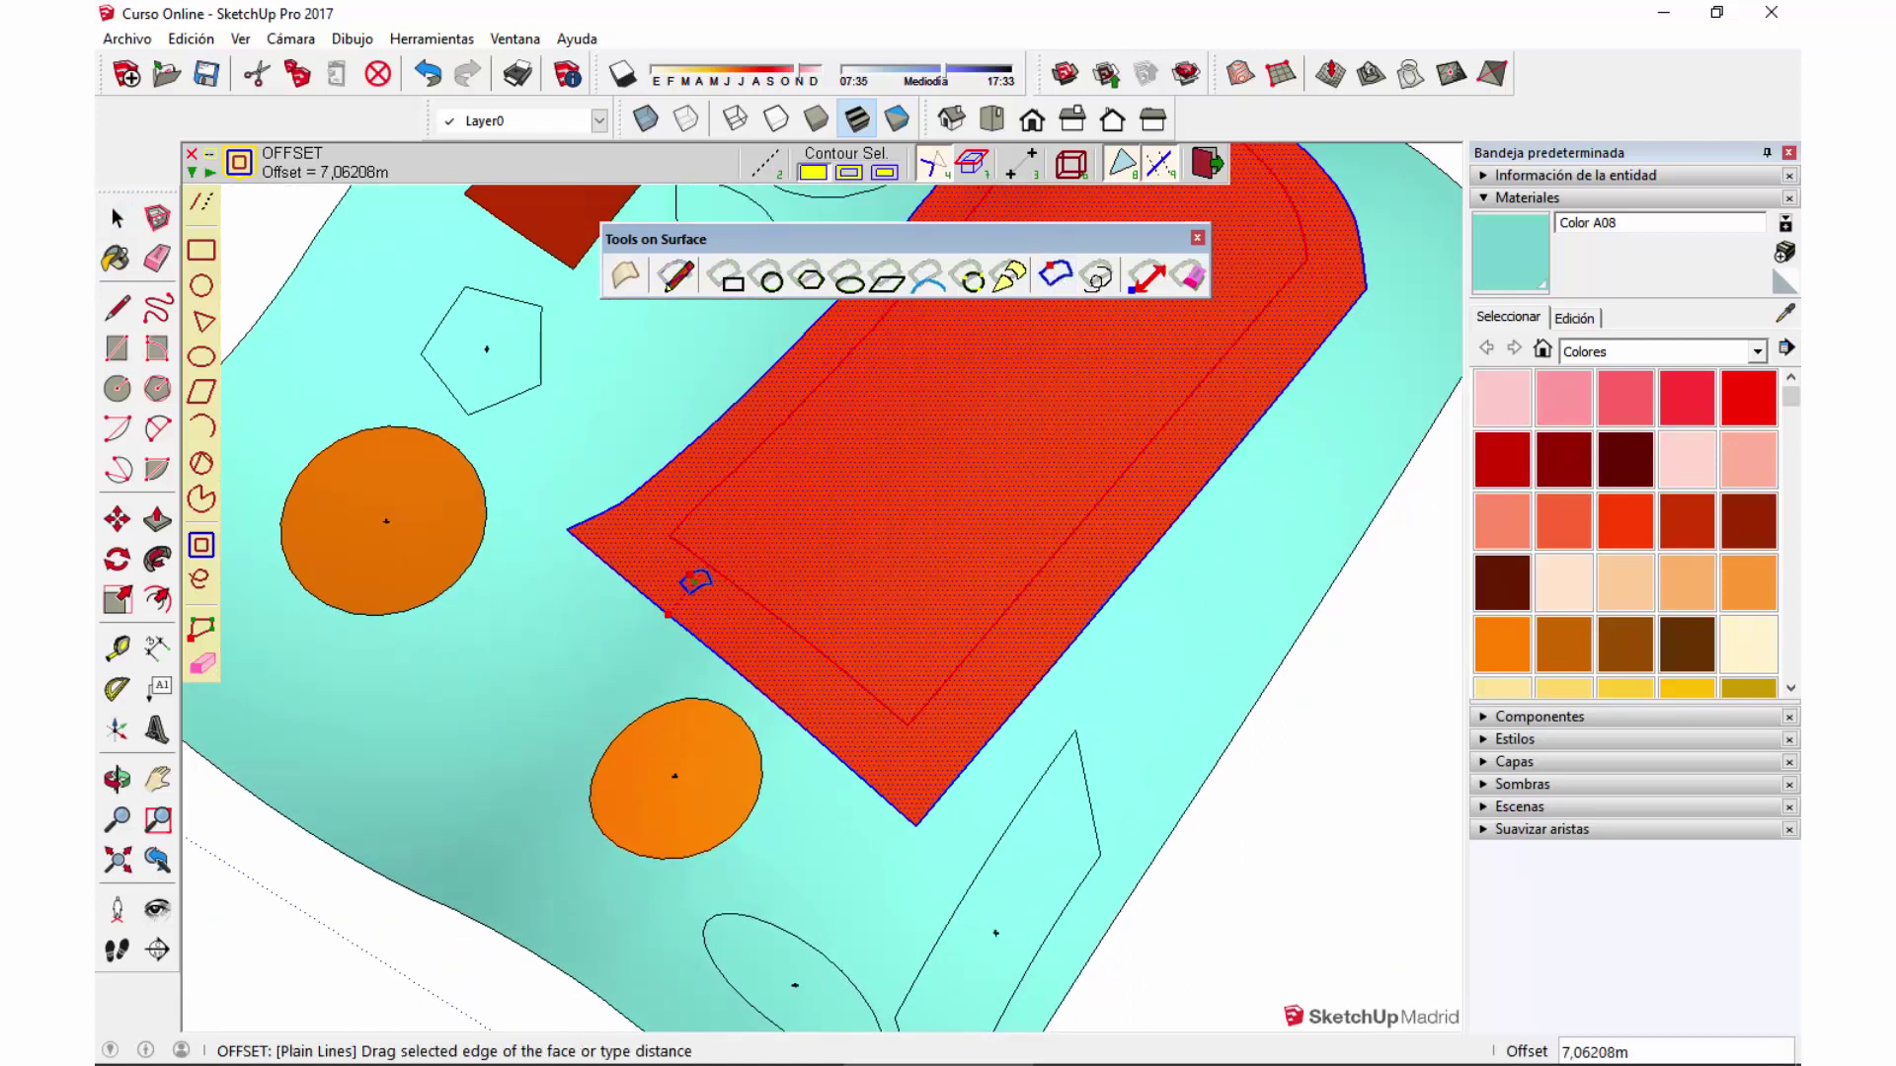
click(669, 588)
scroll(1086, 573, down, 2)
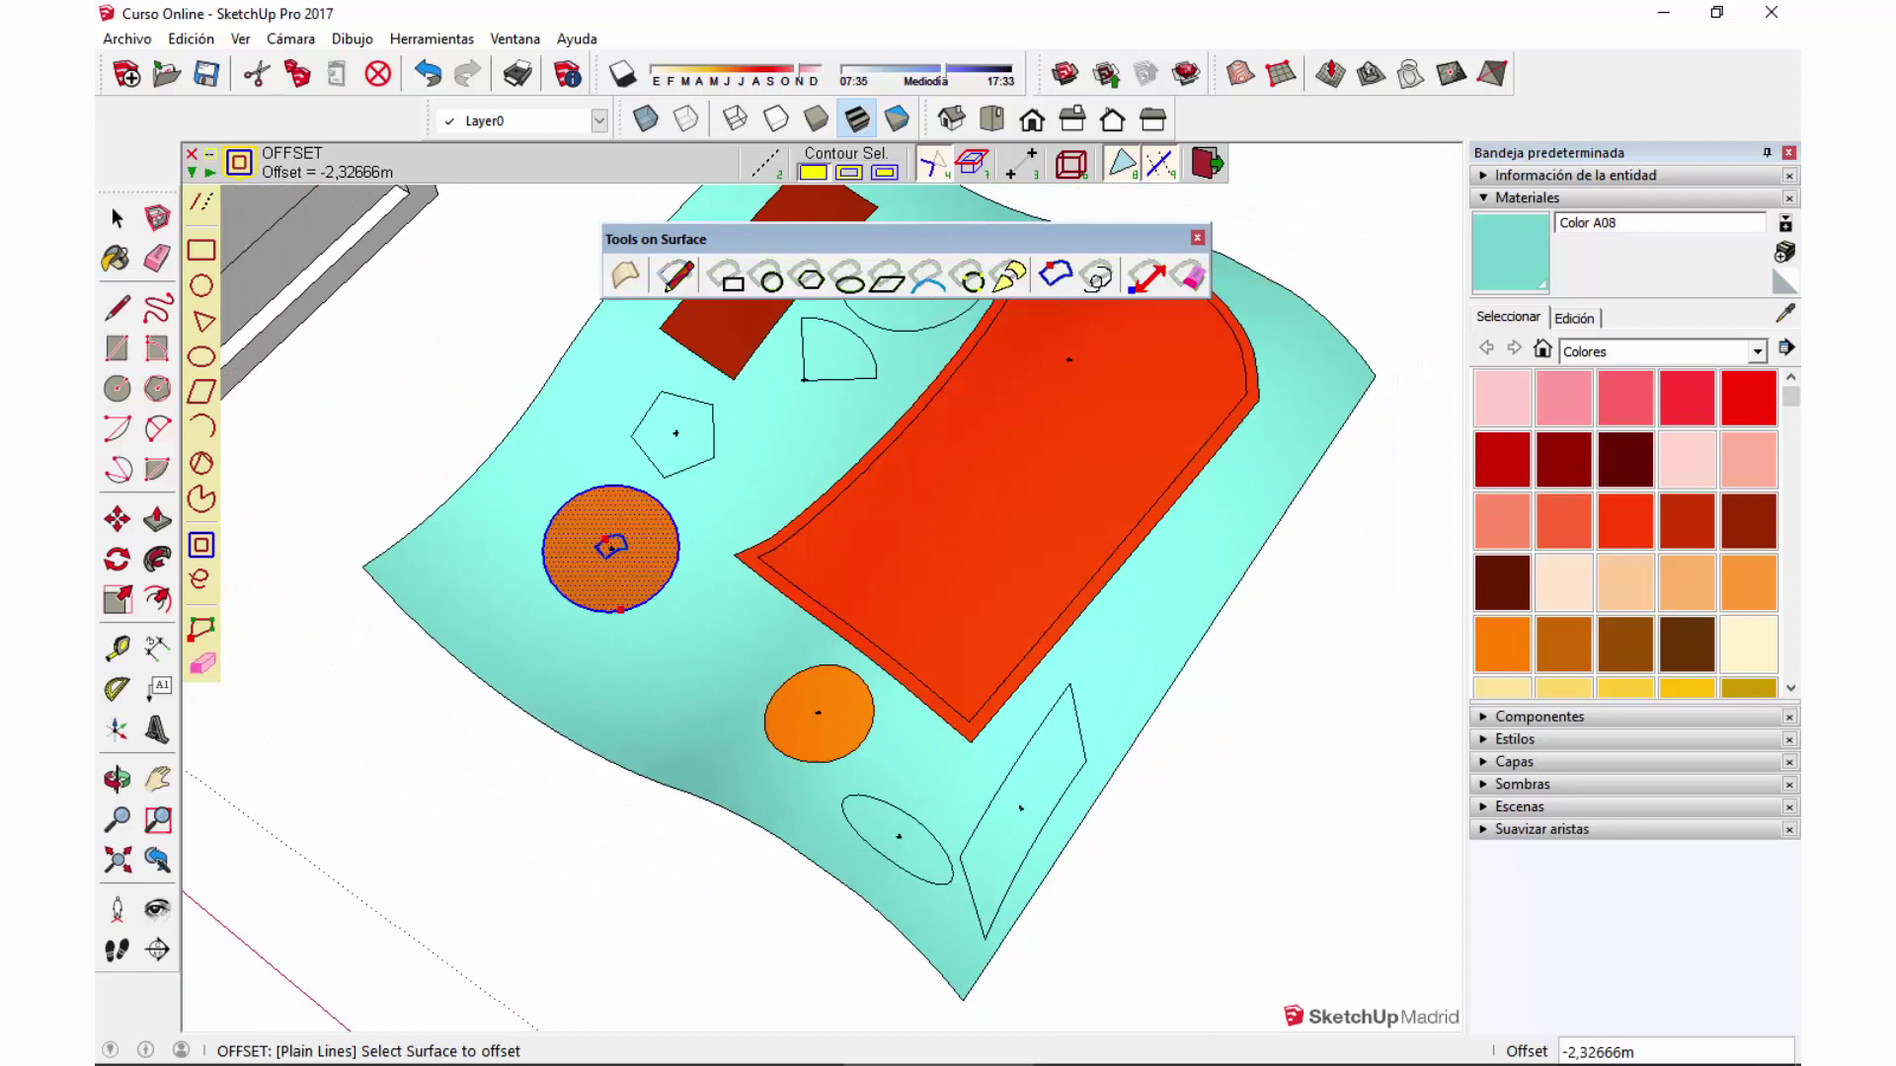
click(605, 543)
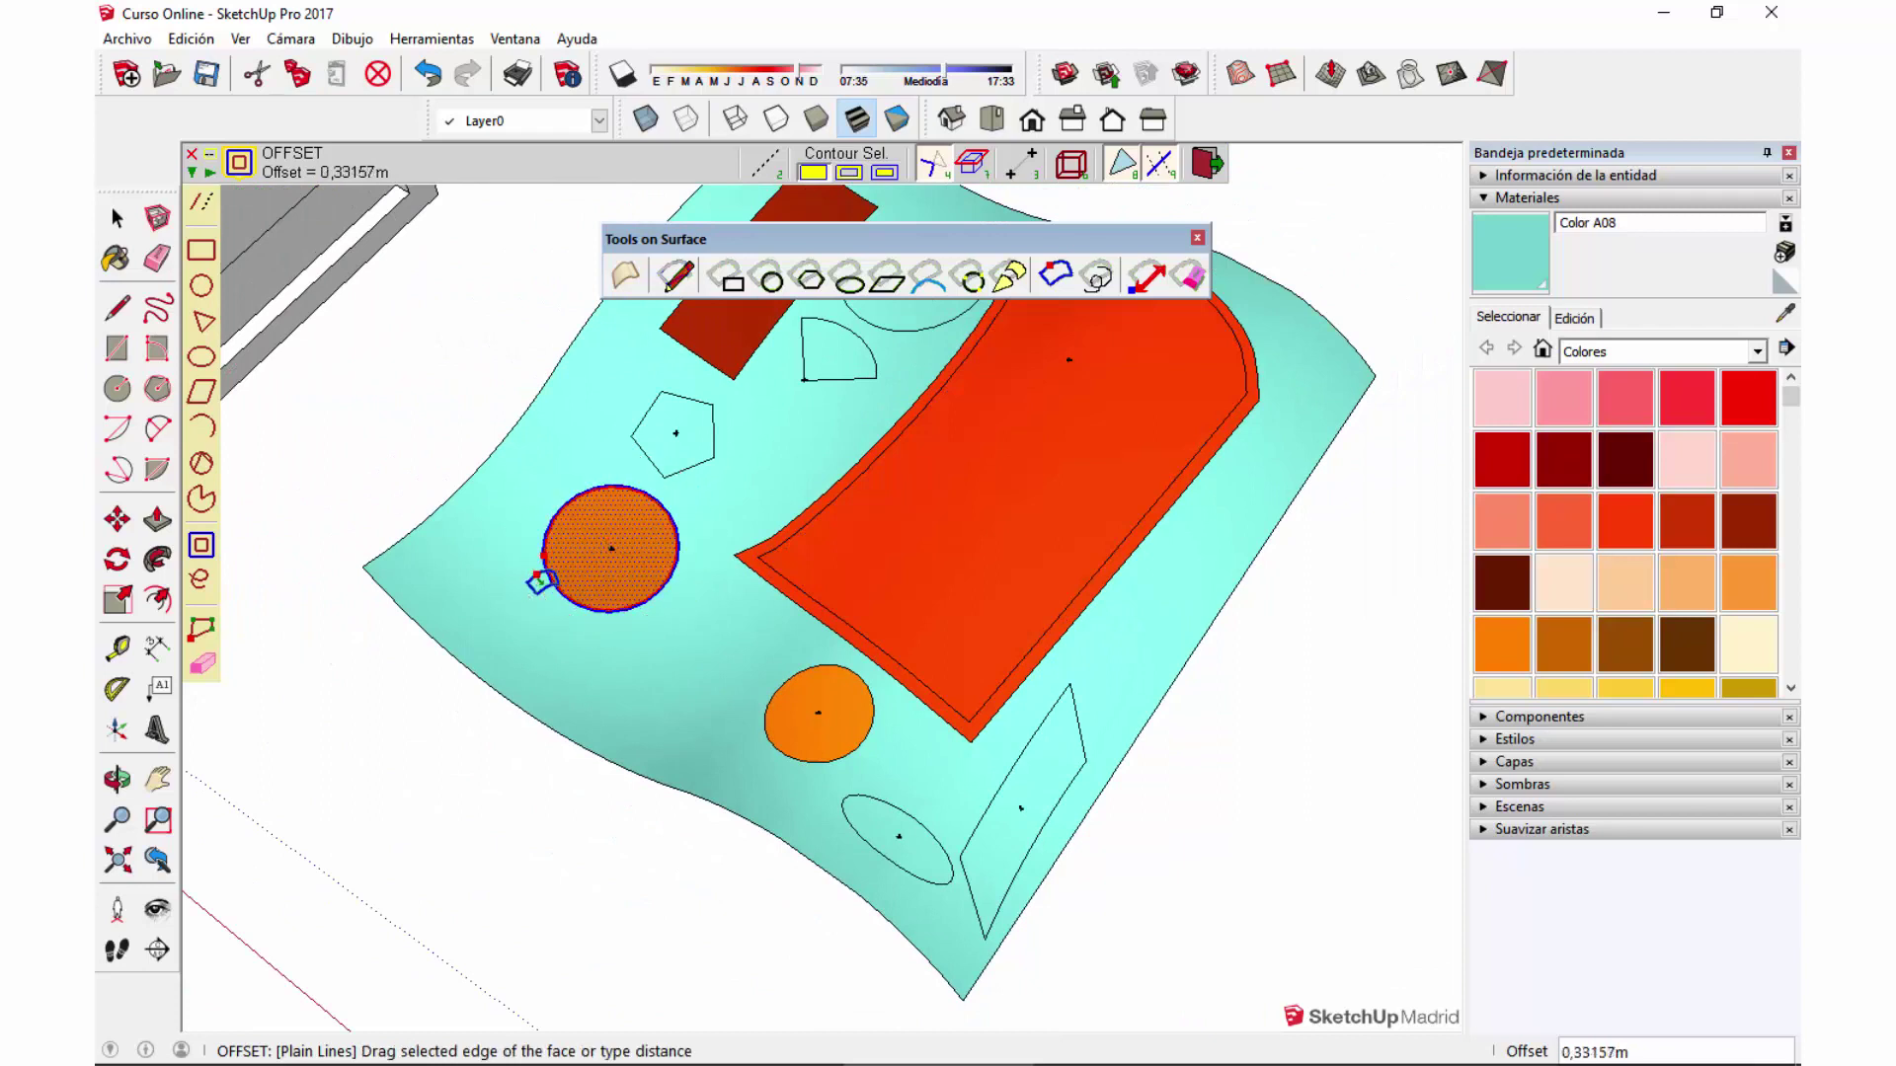
click(533, 578)
Paint the border band dark red Color B06 and the circle's ring pink Color A03.
key(b)
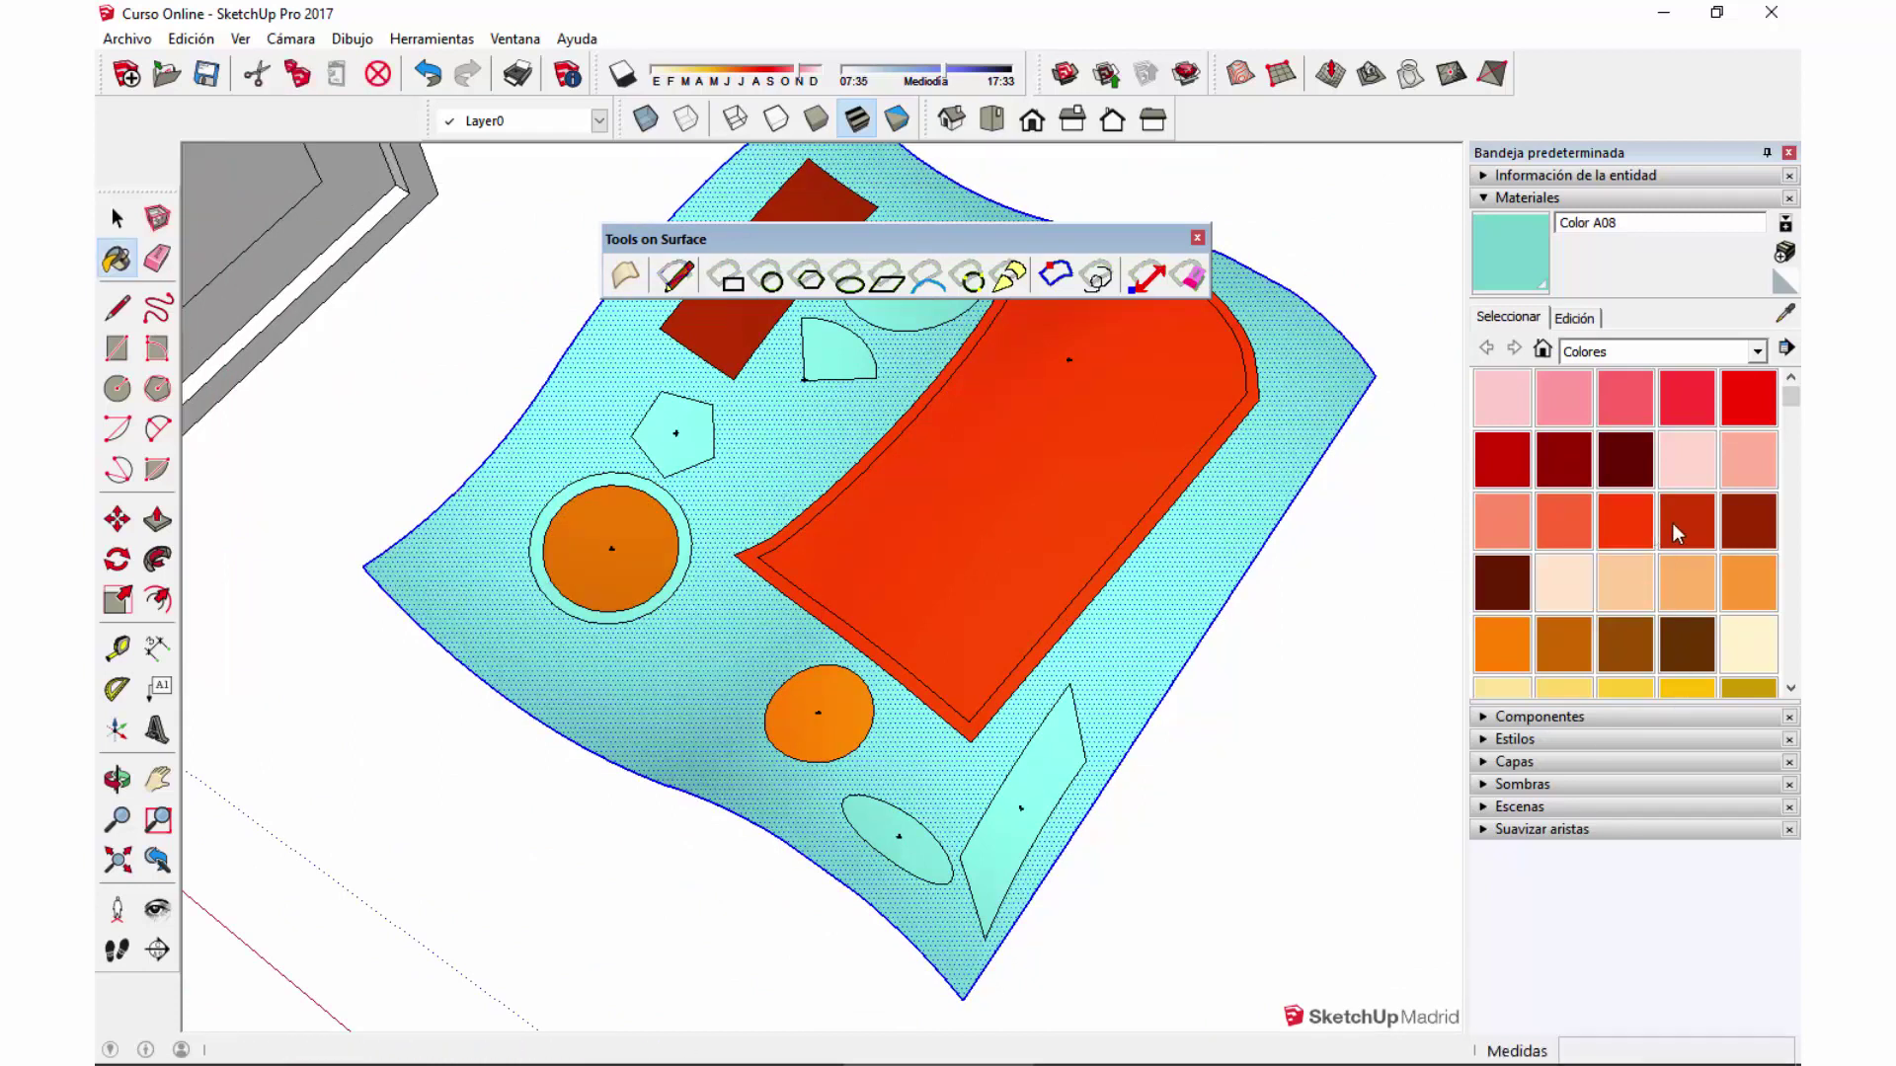
click(1678, 534)
scroll(1057, 648, up, 2)
scroll(1462, 599, down, 2)
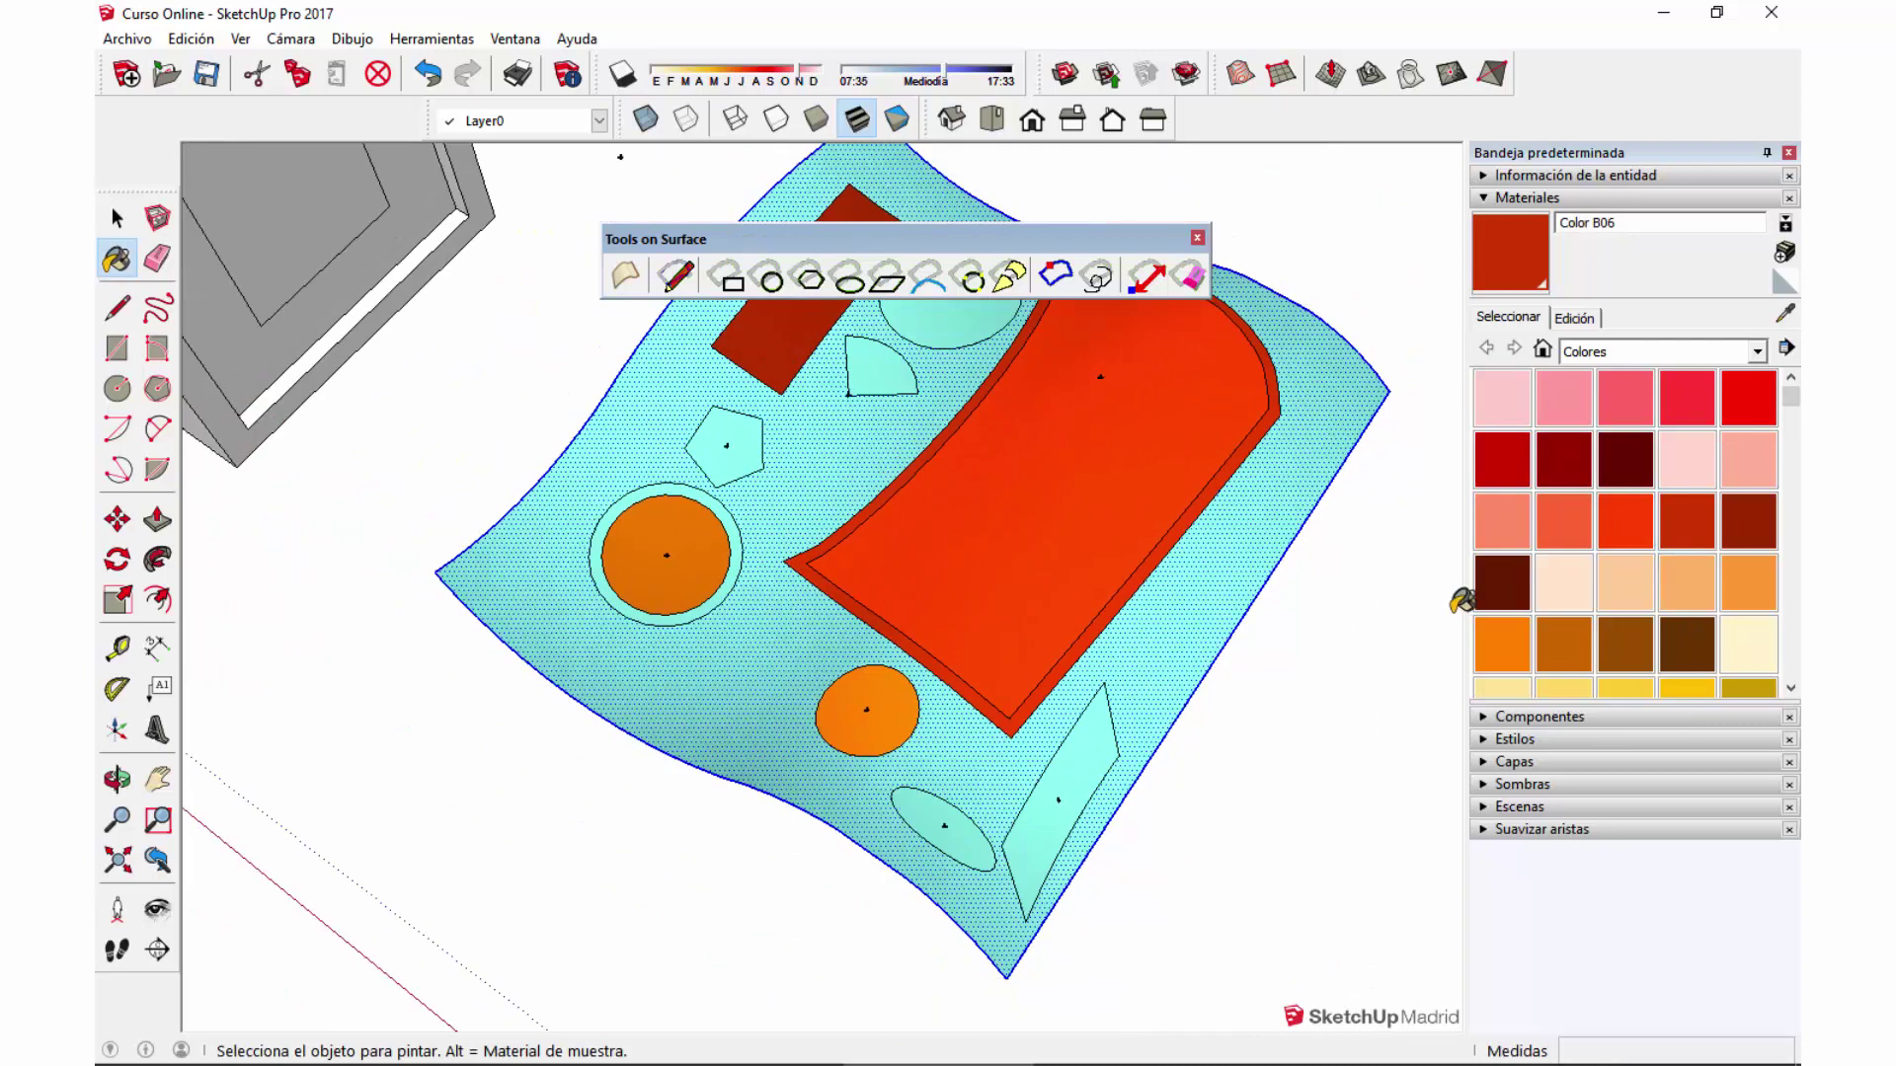
click(1631, 400)
scroll(642, 553, up, 1)
click(610, 600)
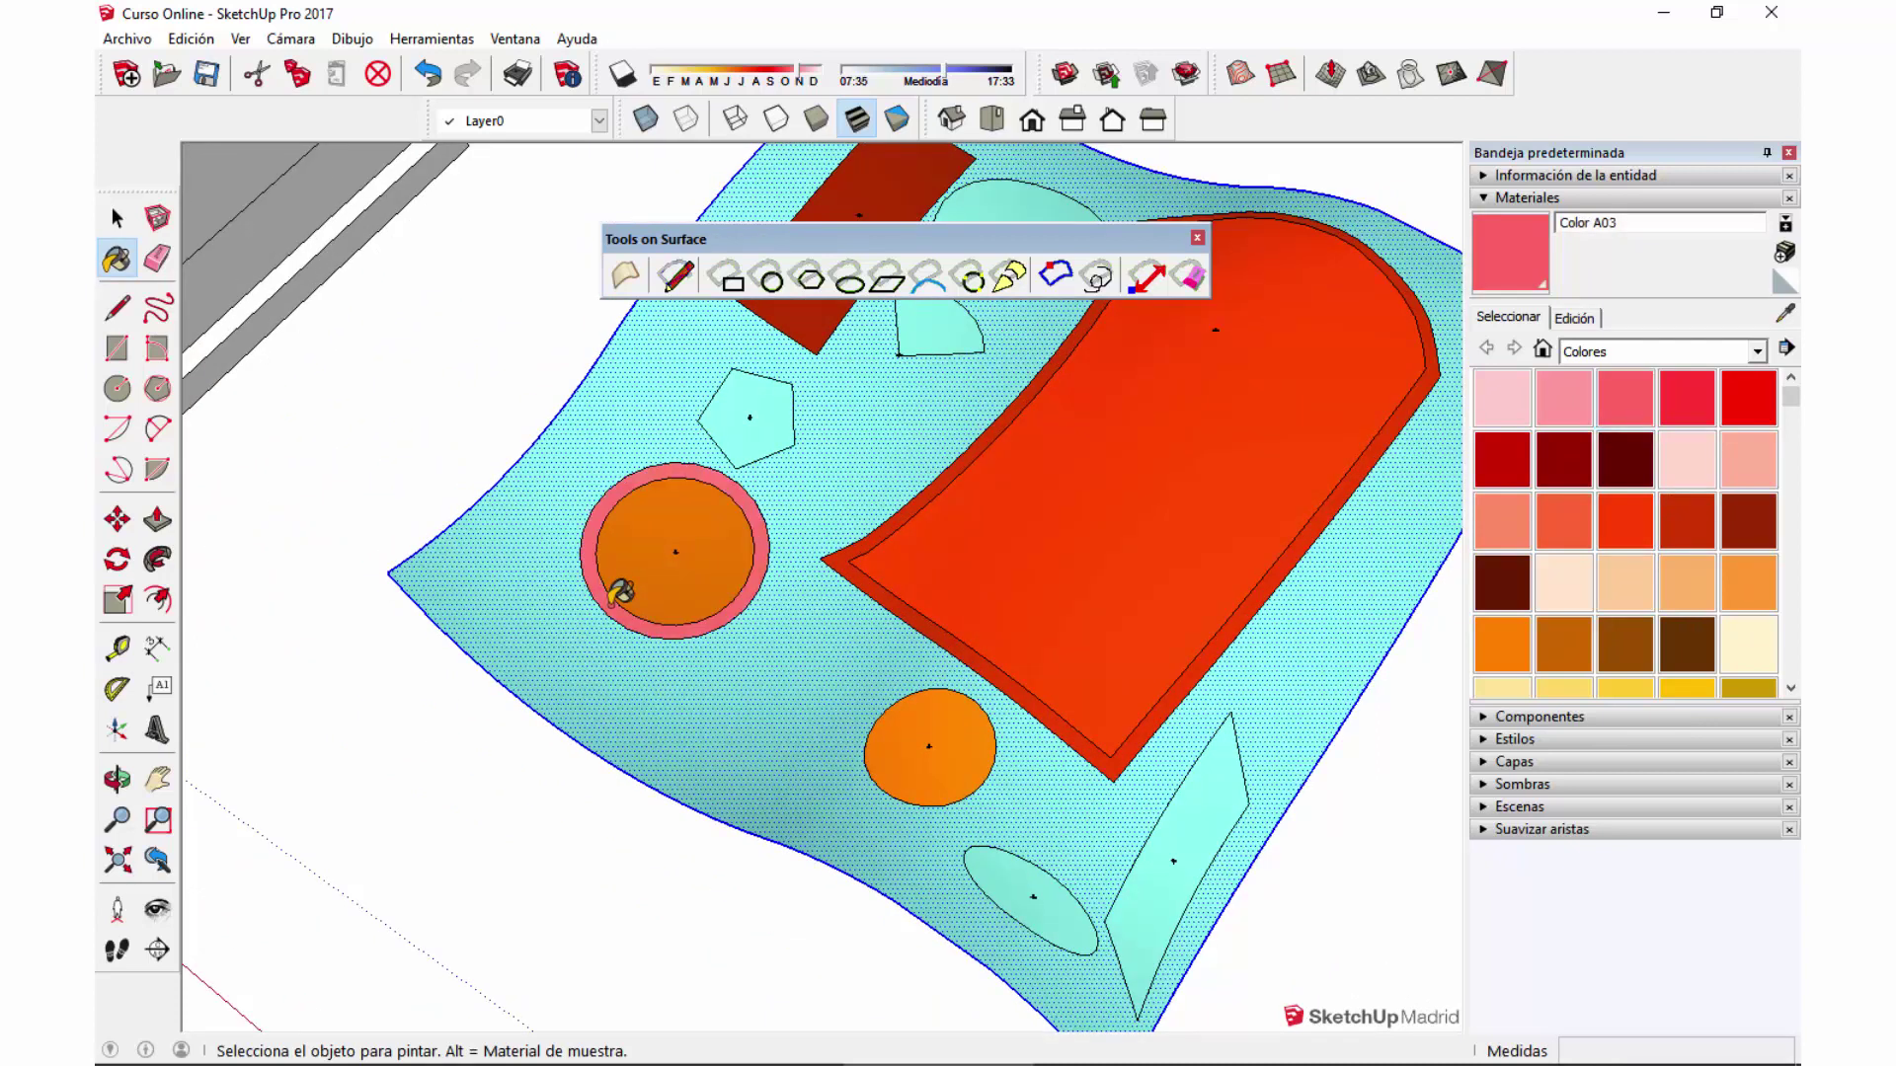
scroll(707, 595, down, 3)
key(space)
mouse_move(1206, 731)
middle_down()
mouse_move(484, 426)
mouse_move(1167, 685)
mouse_move(1086, 659)
middle_up()
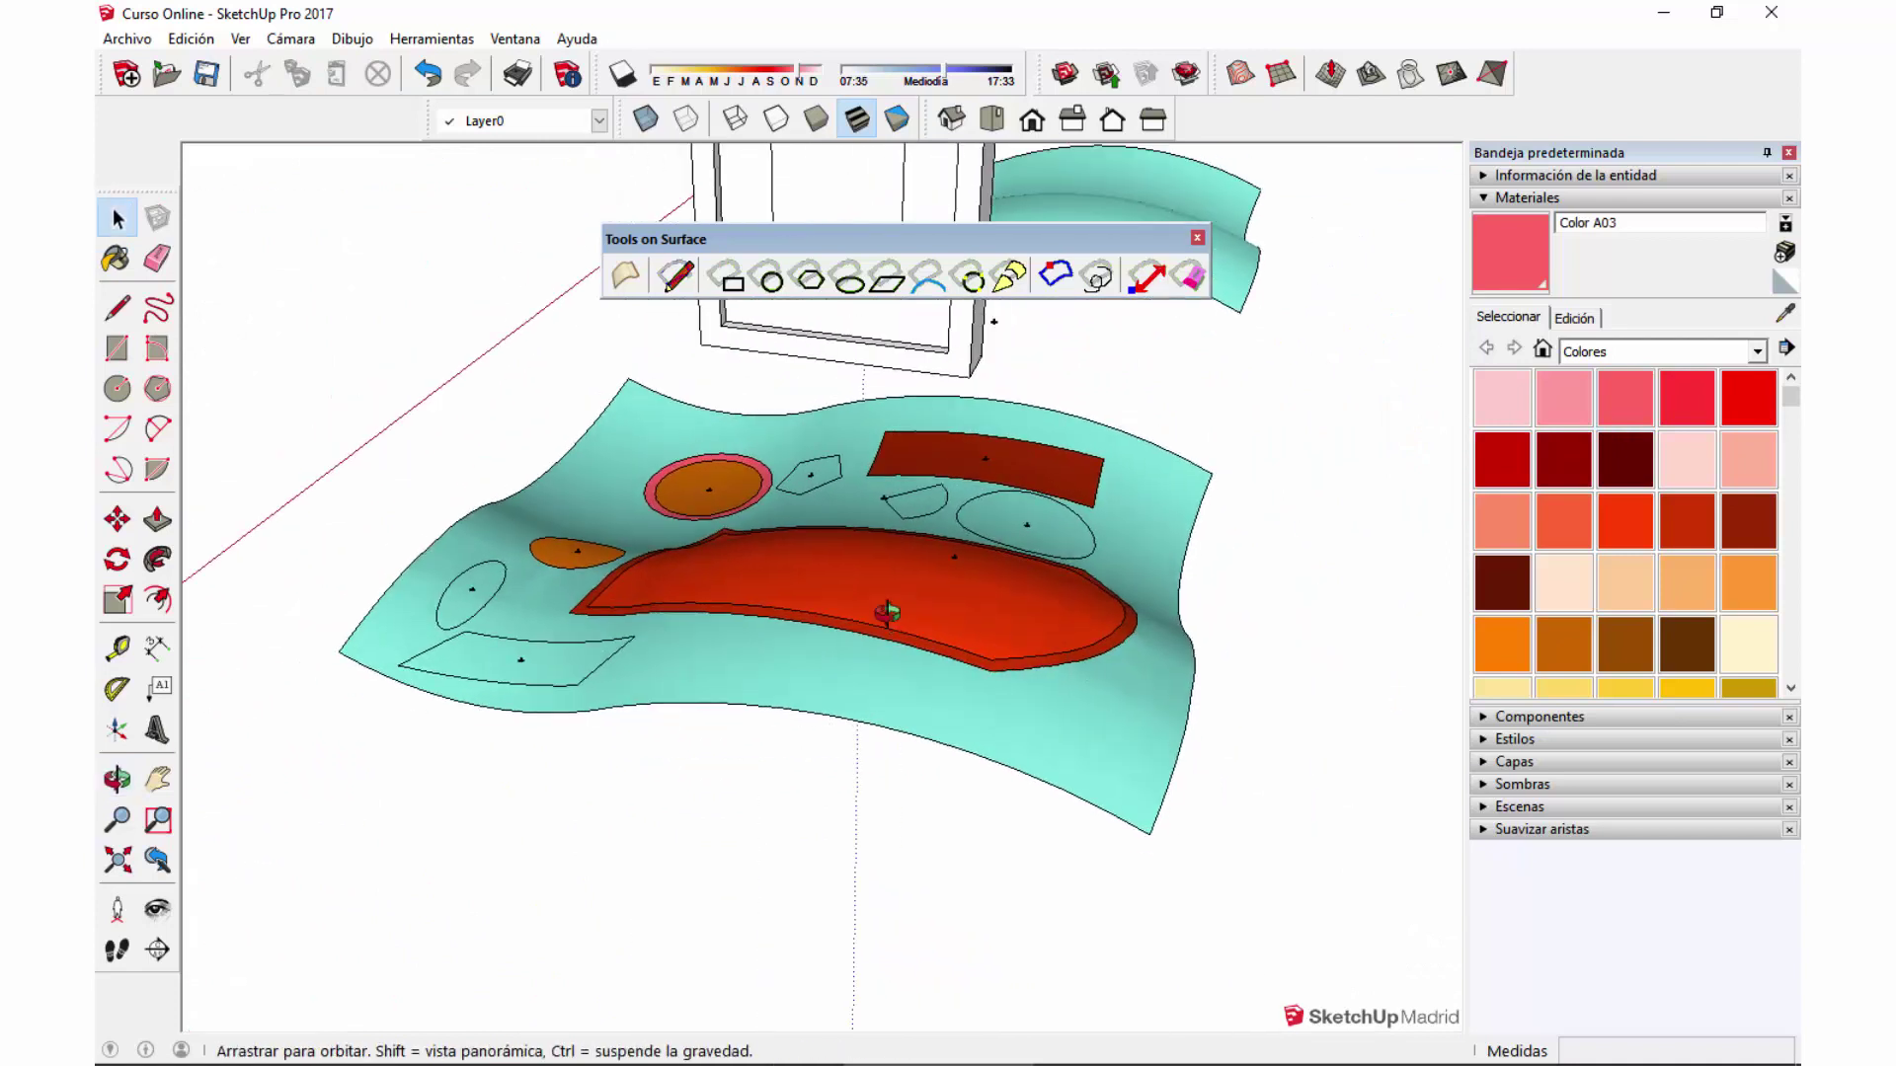
middle_drag(889, 605, 1324, 658)
middle_drag(1037, 524, 1027, 766)
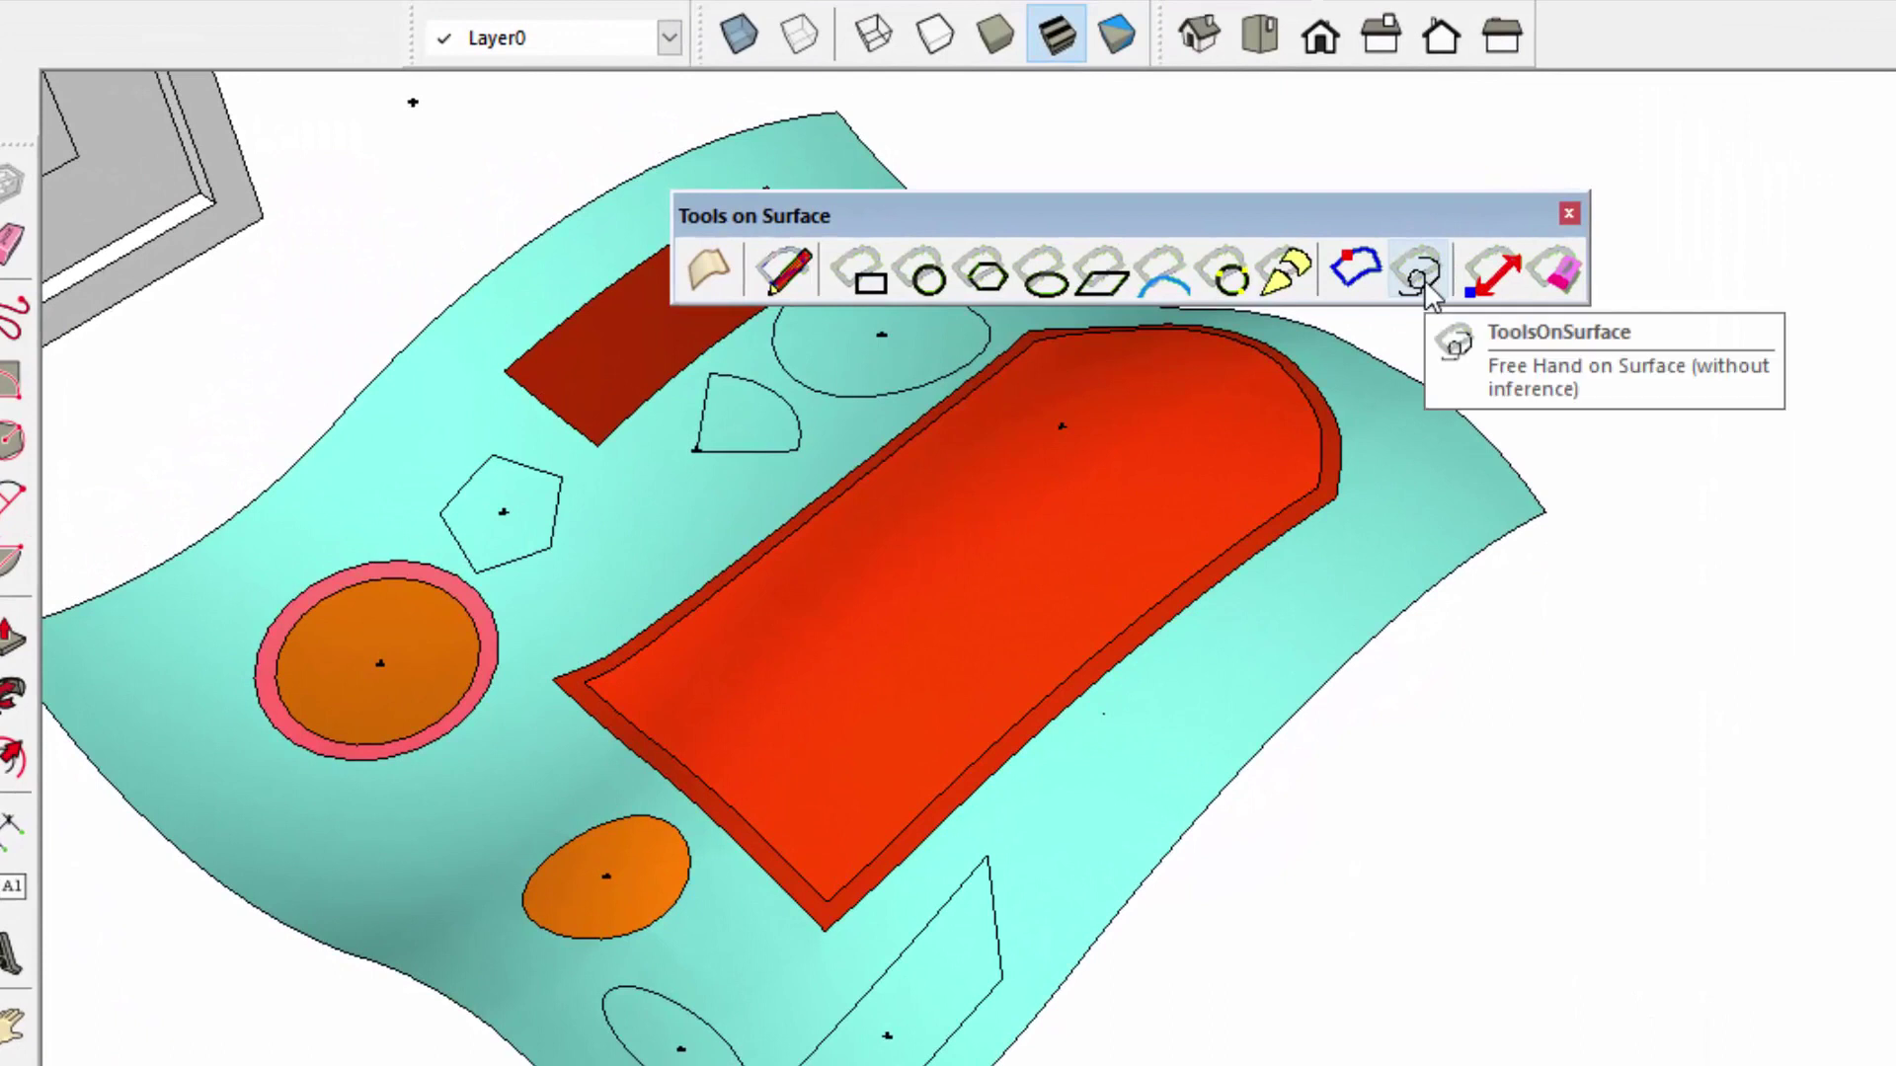
Draw a freehand zigzag line along the teal surface's right side and validate it.
click(1422, 276)
scroll(1135, 810, up, 3)
mouse_move(1064, 935)
mouse_down()
mouse_move(1508, 414)
mouse_move(1624, 373)
mouse_up()
key(Escape)
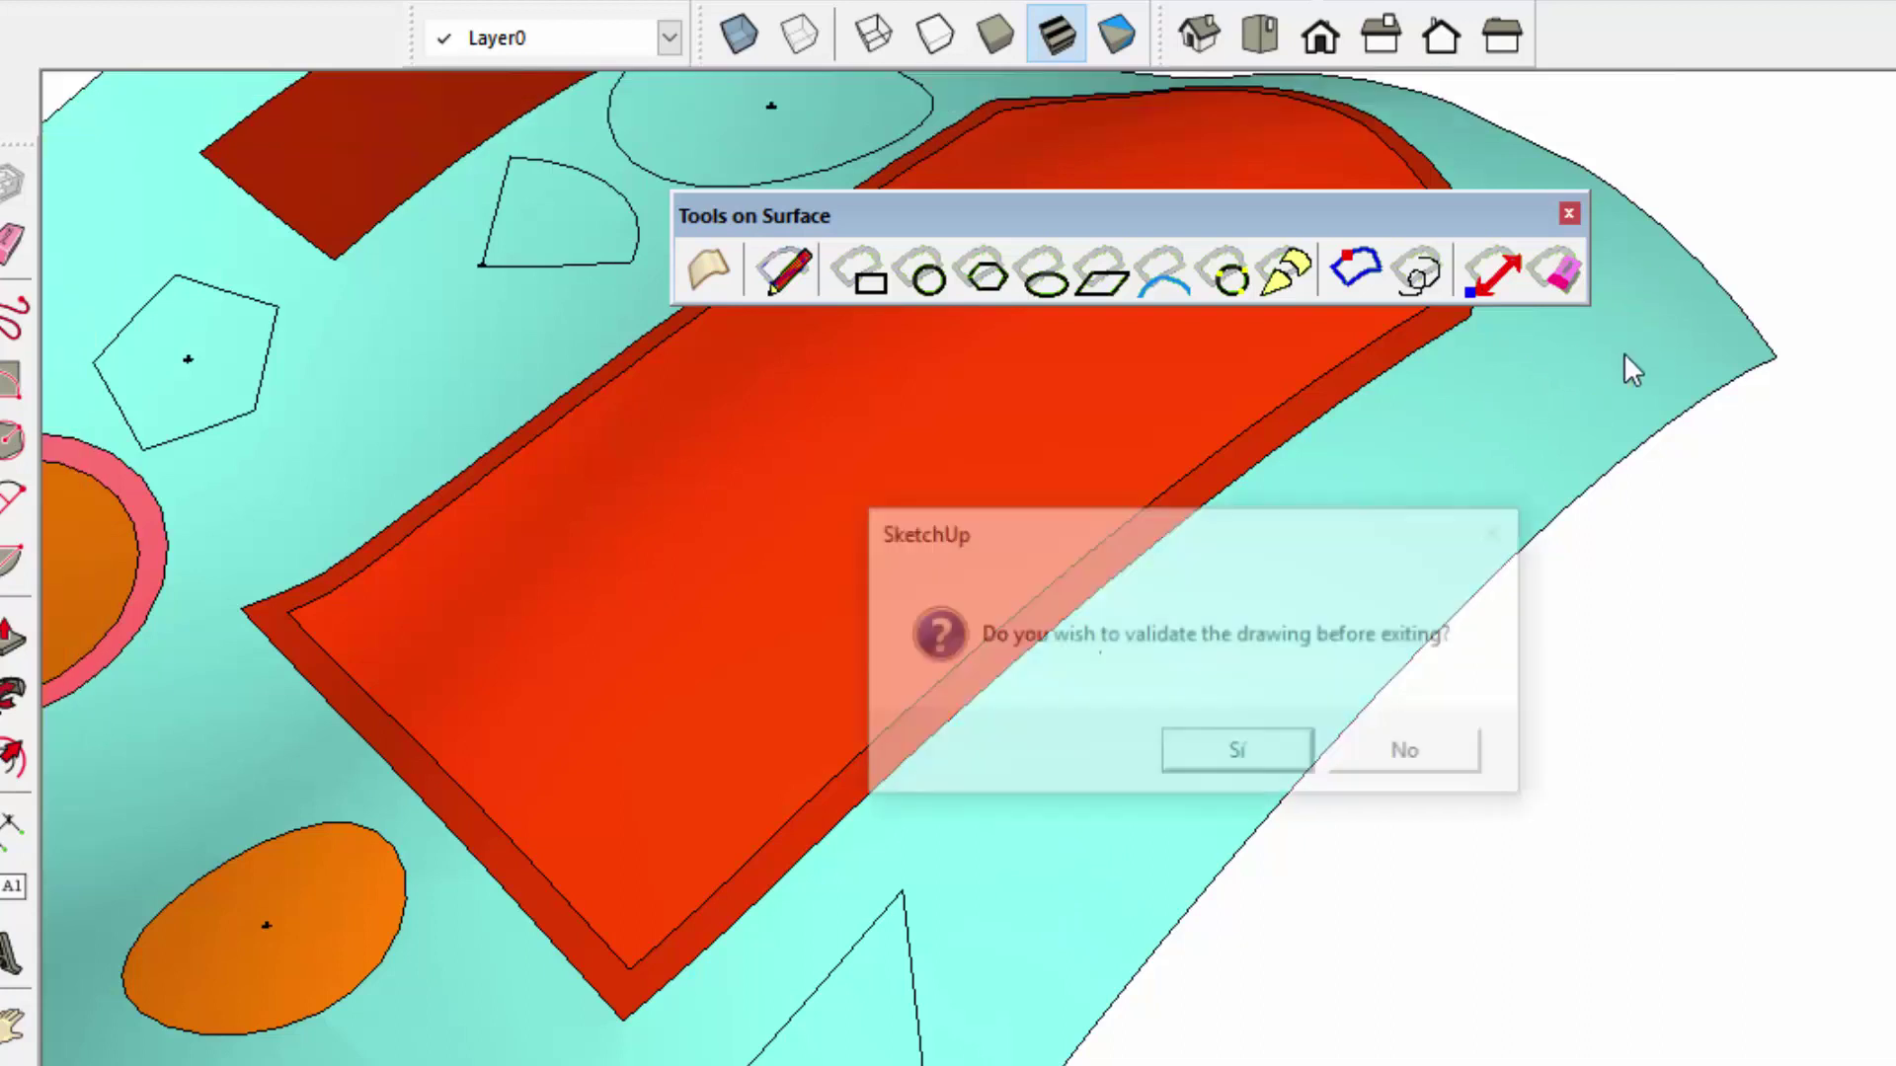
click(1260, 759)
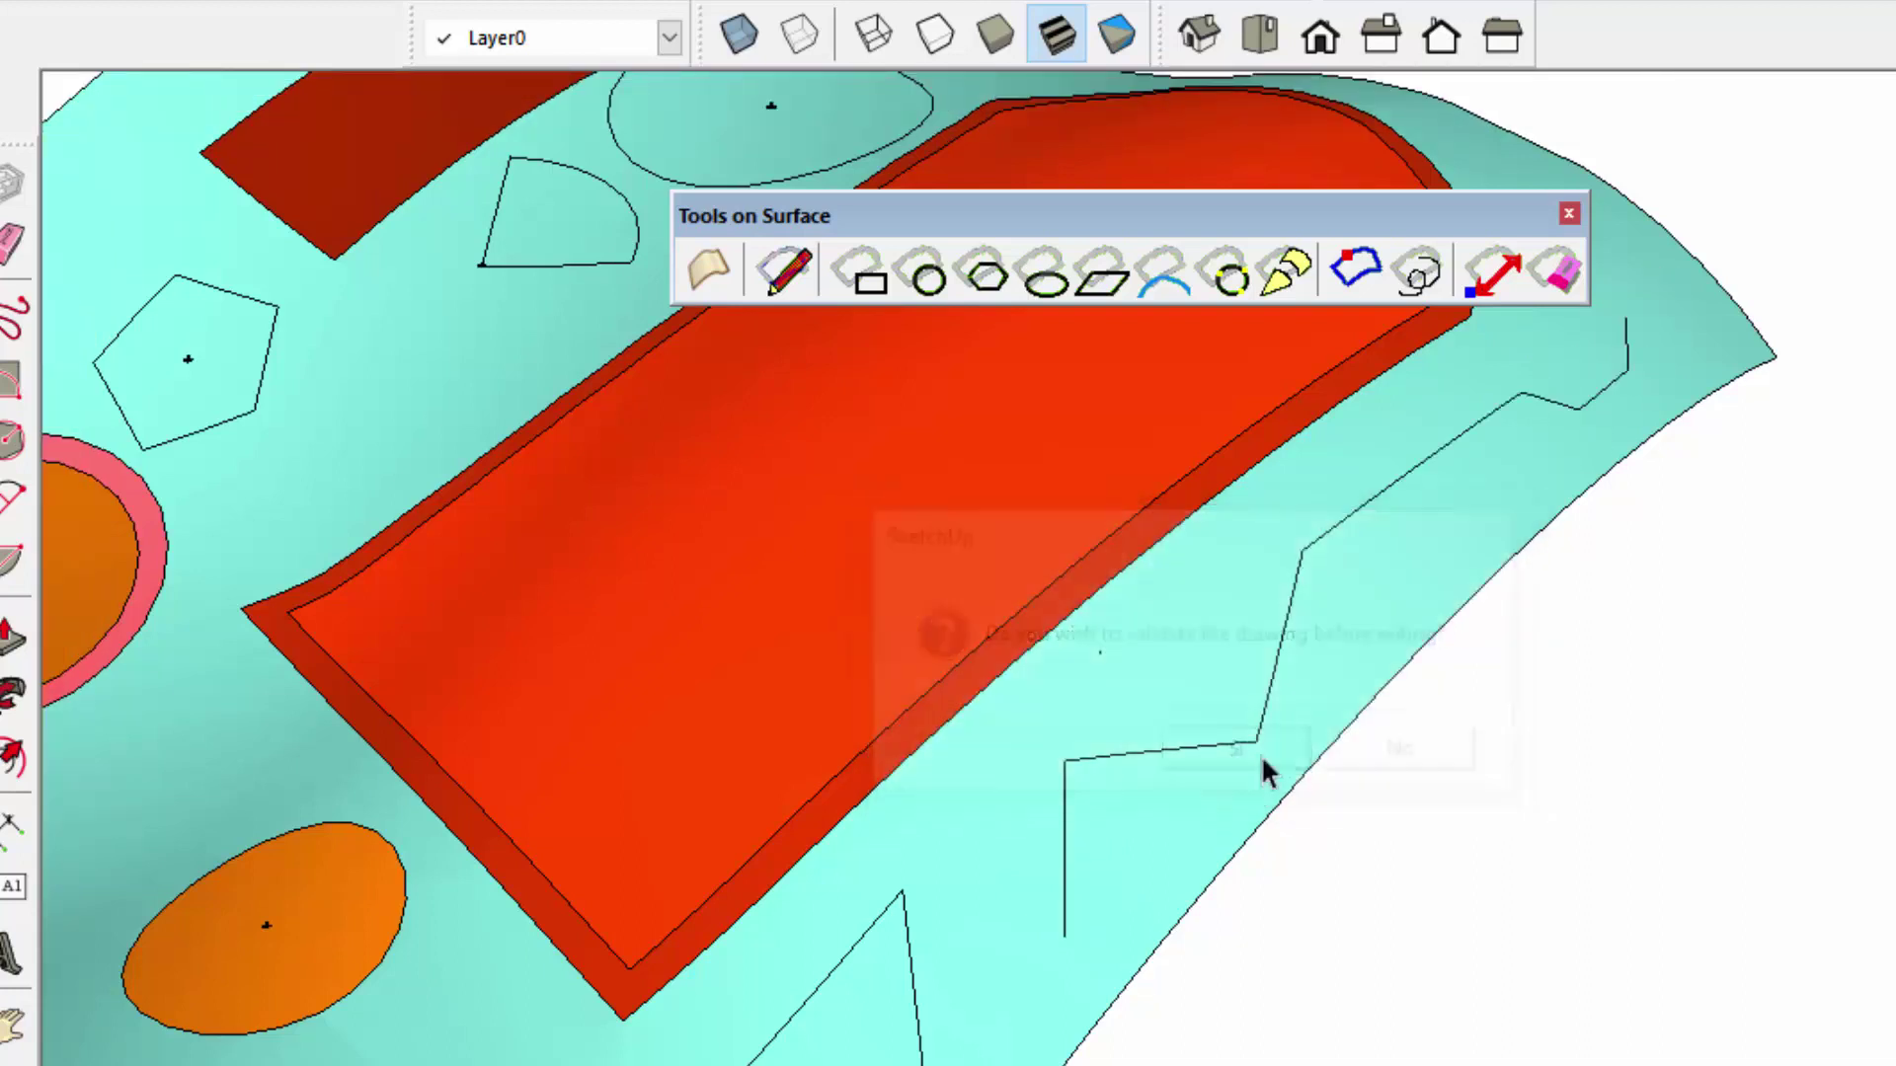
middle_drag(1280, 644, 1432, 471)
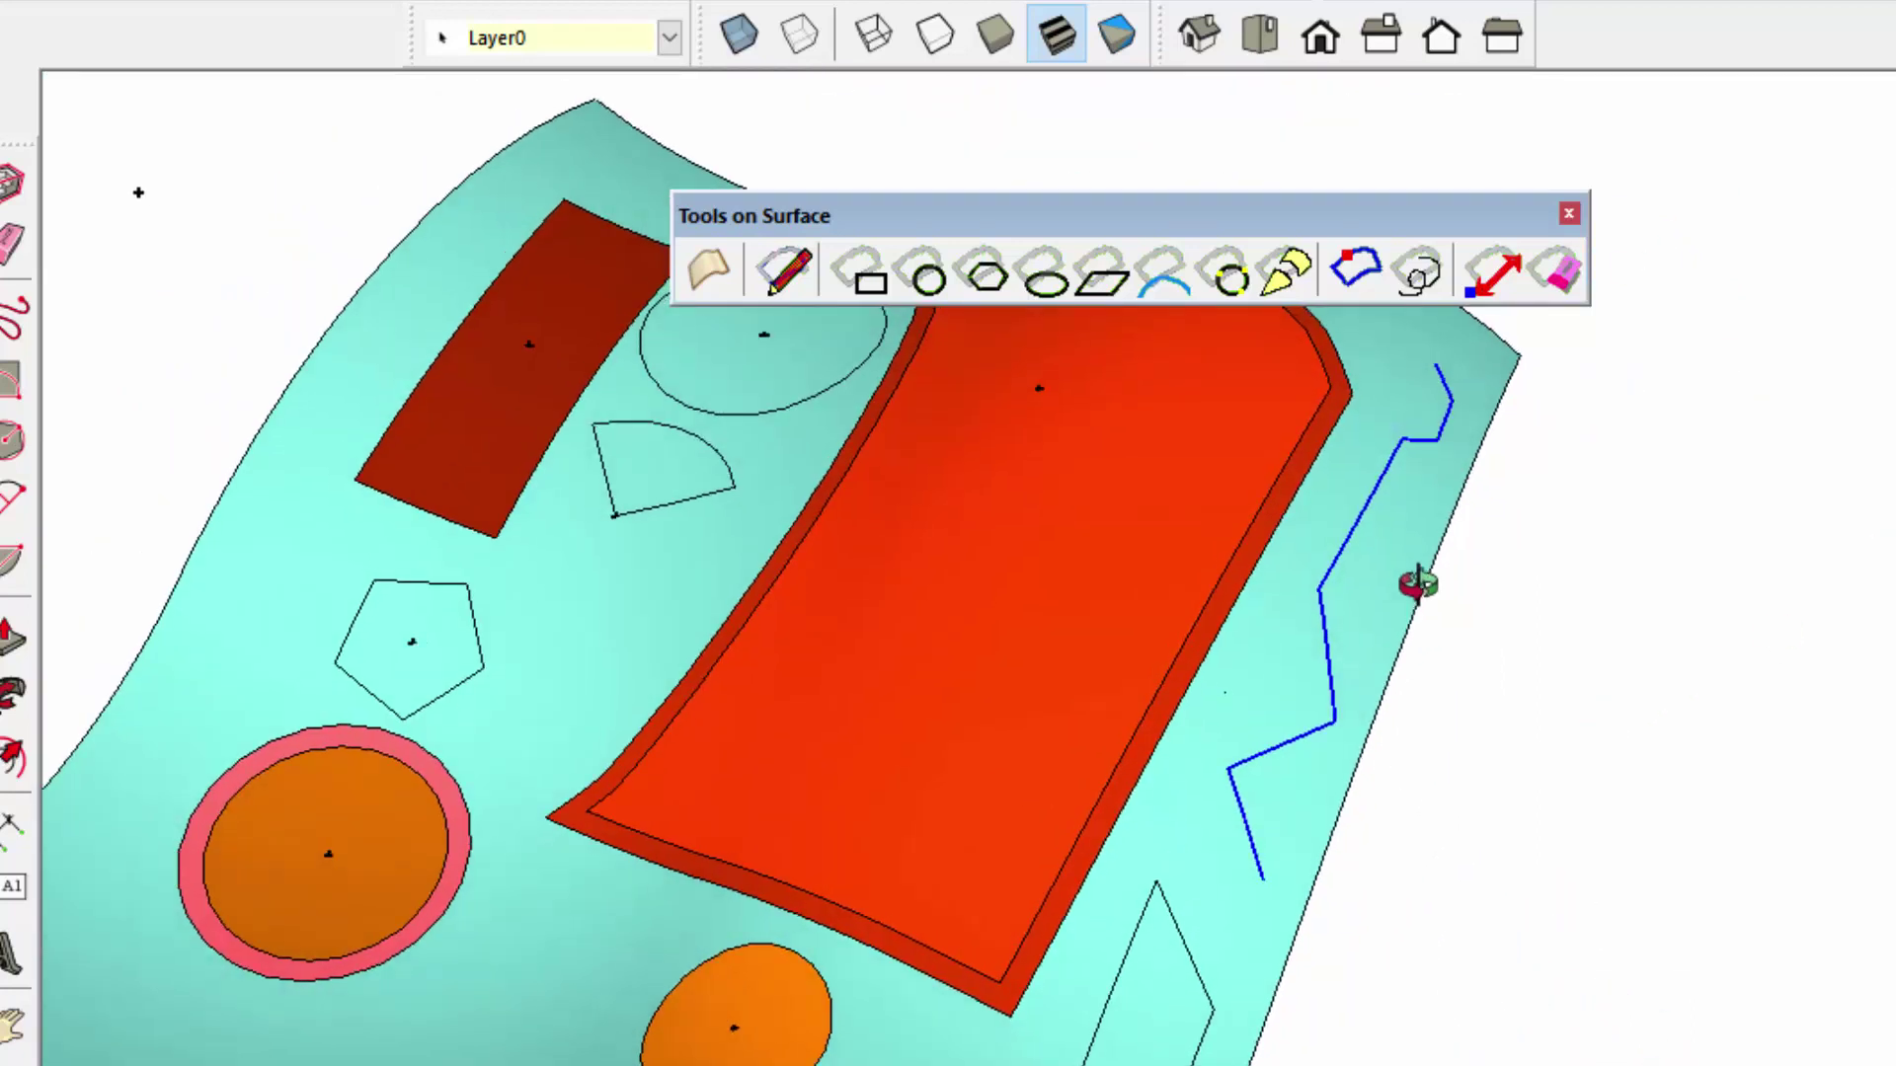
Draw a line on the surface to the left of the lower orange circle.
click(787, 274)
click(478, 980)
click(544, 817)
key(space)
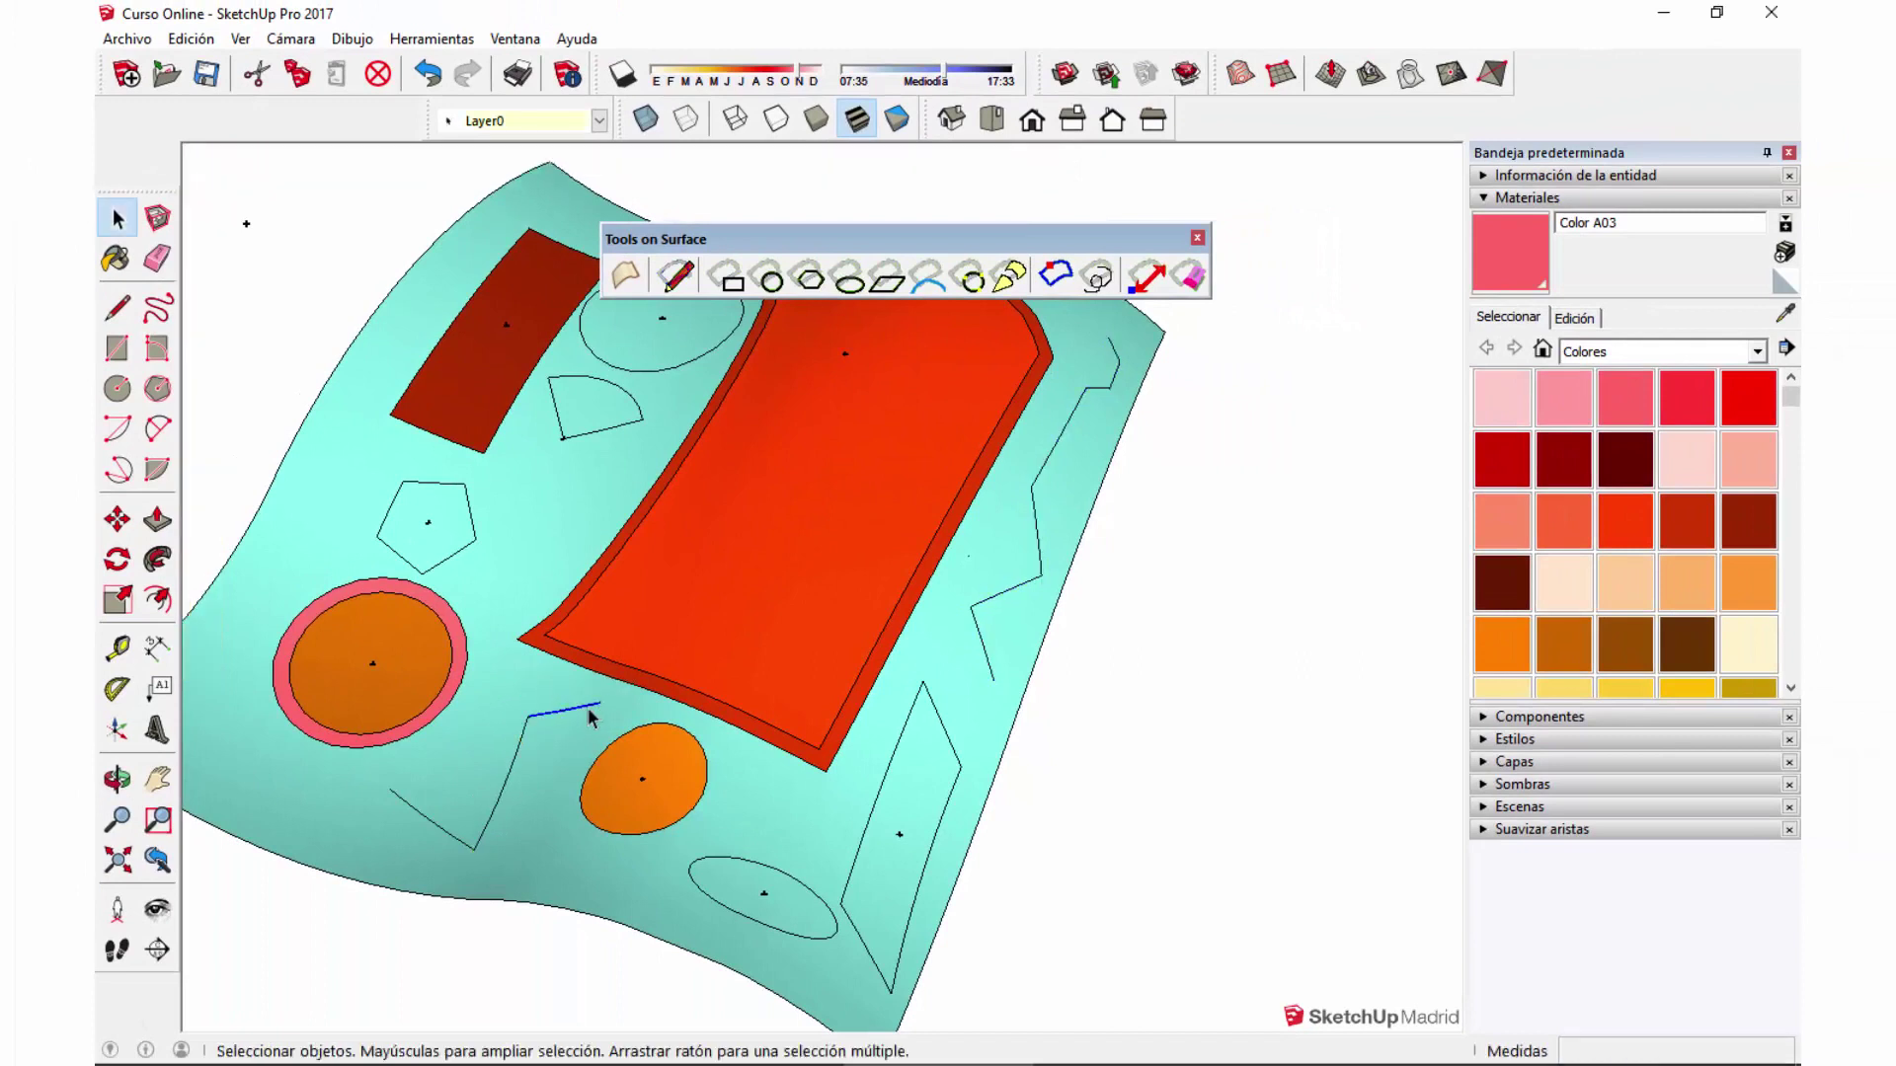
mouse_move(713, 762)
middle_down()
mouse_move(667, 708)
mouse_move(691, 691)
middle_up()
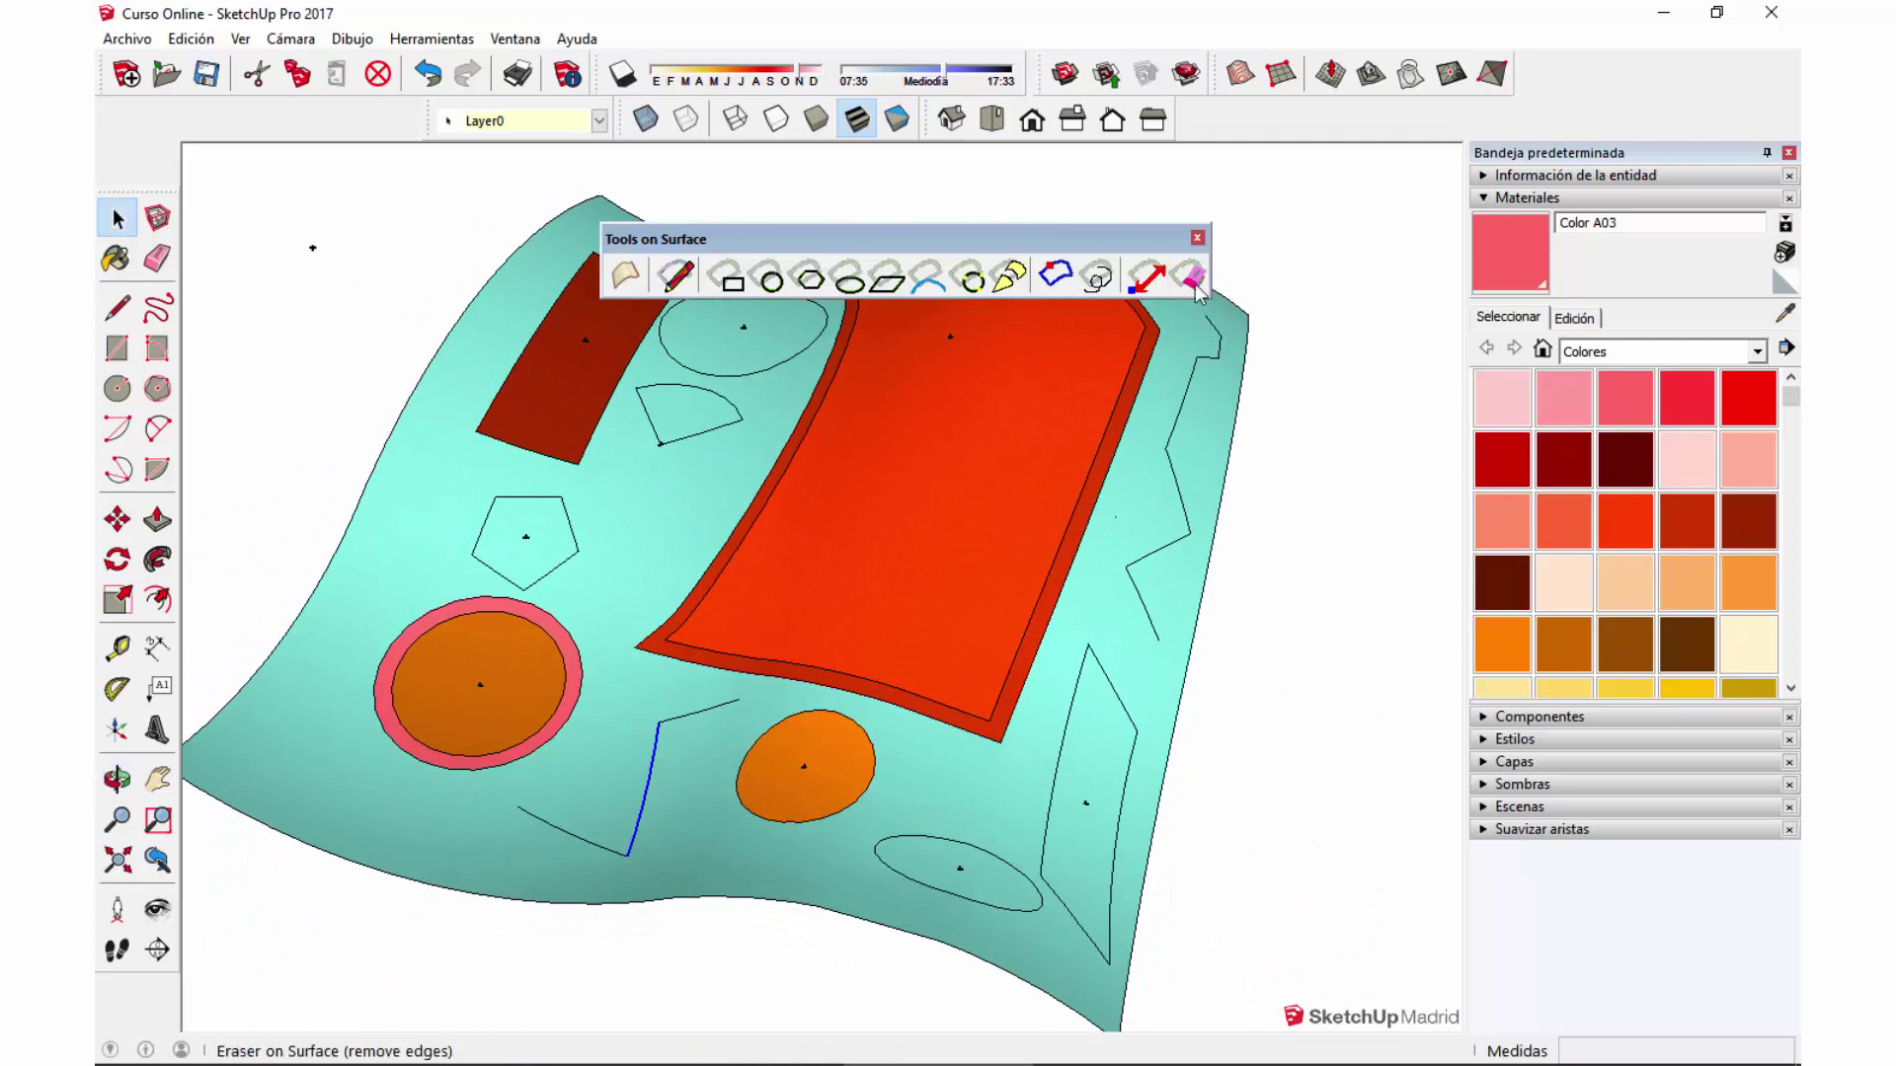
Draw a freehand zigzag line below the red shape, validate it and view it from above.
click(1096, 282)
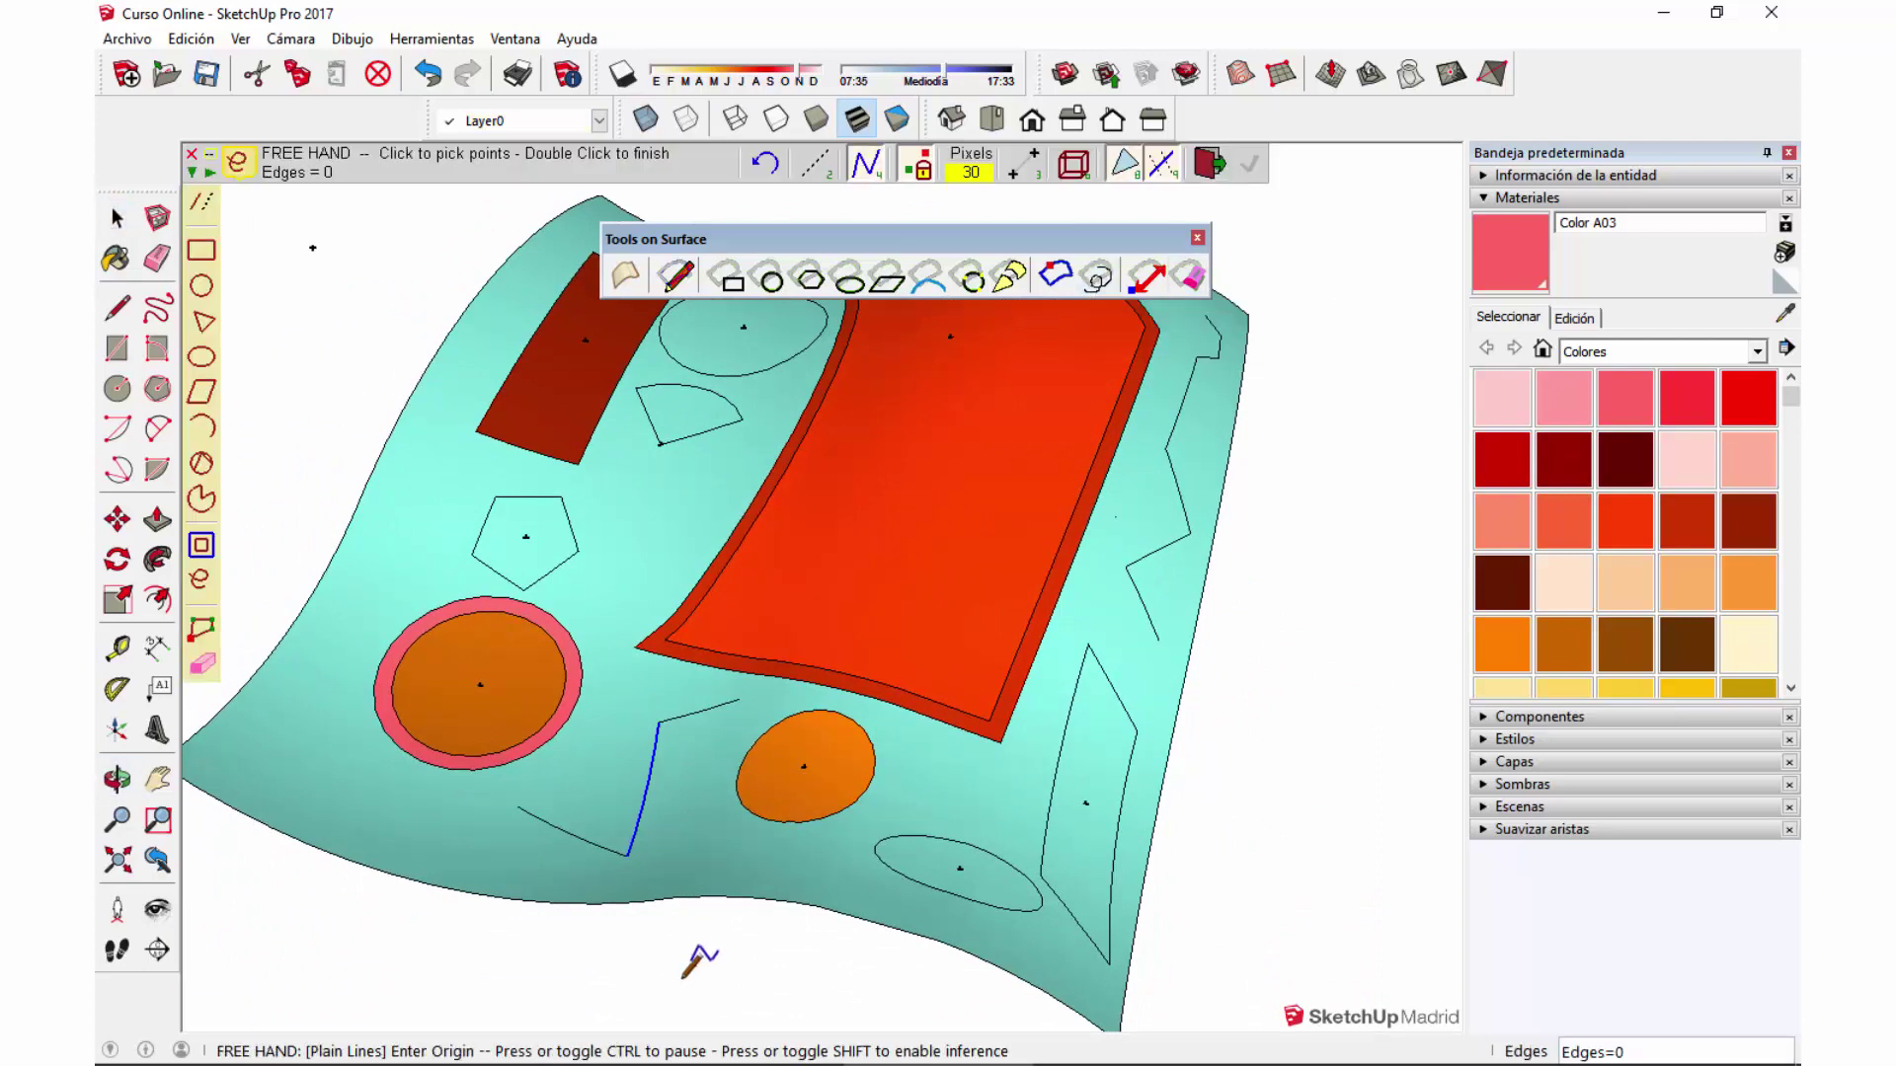
drag(700, 851, 819, 864)
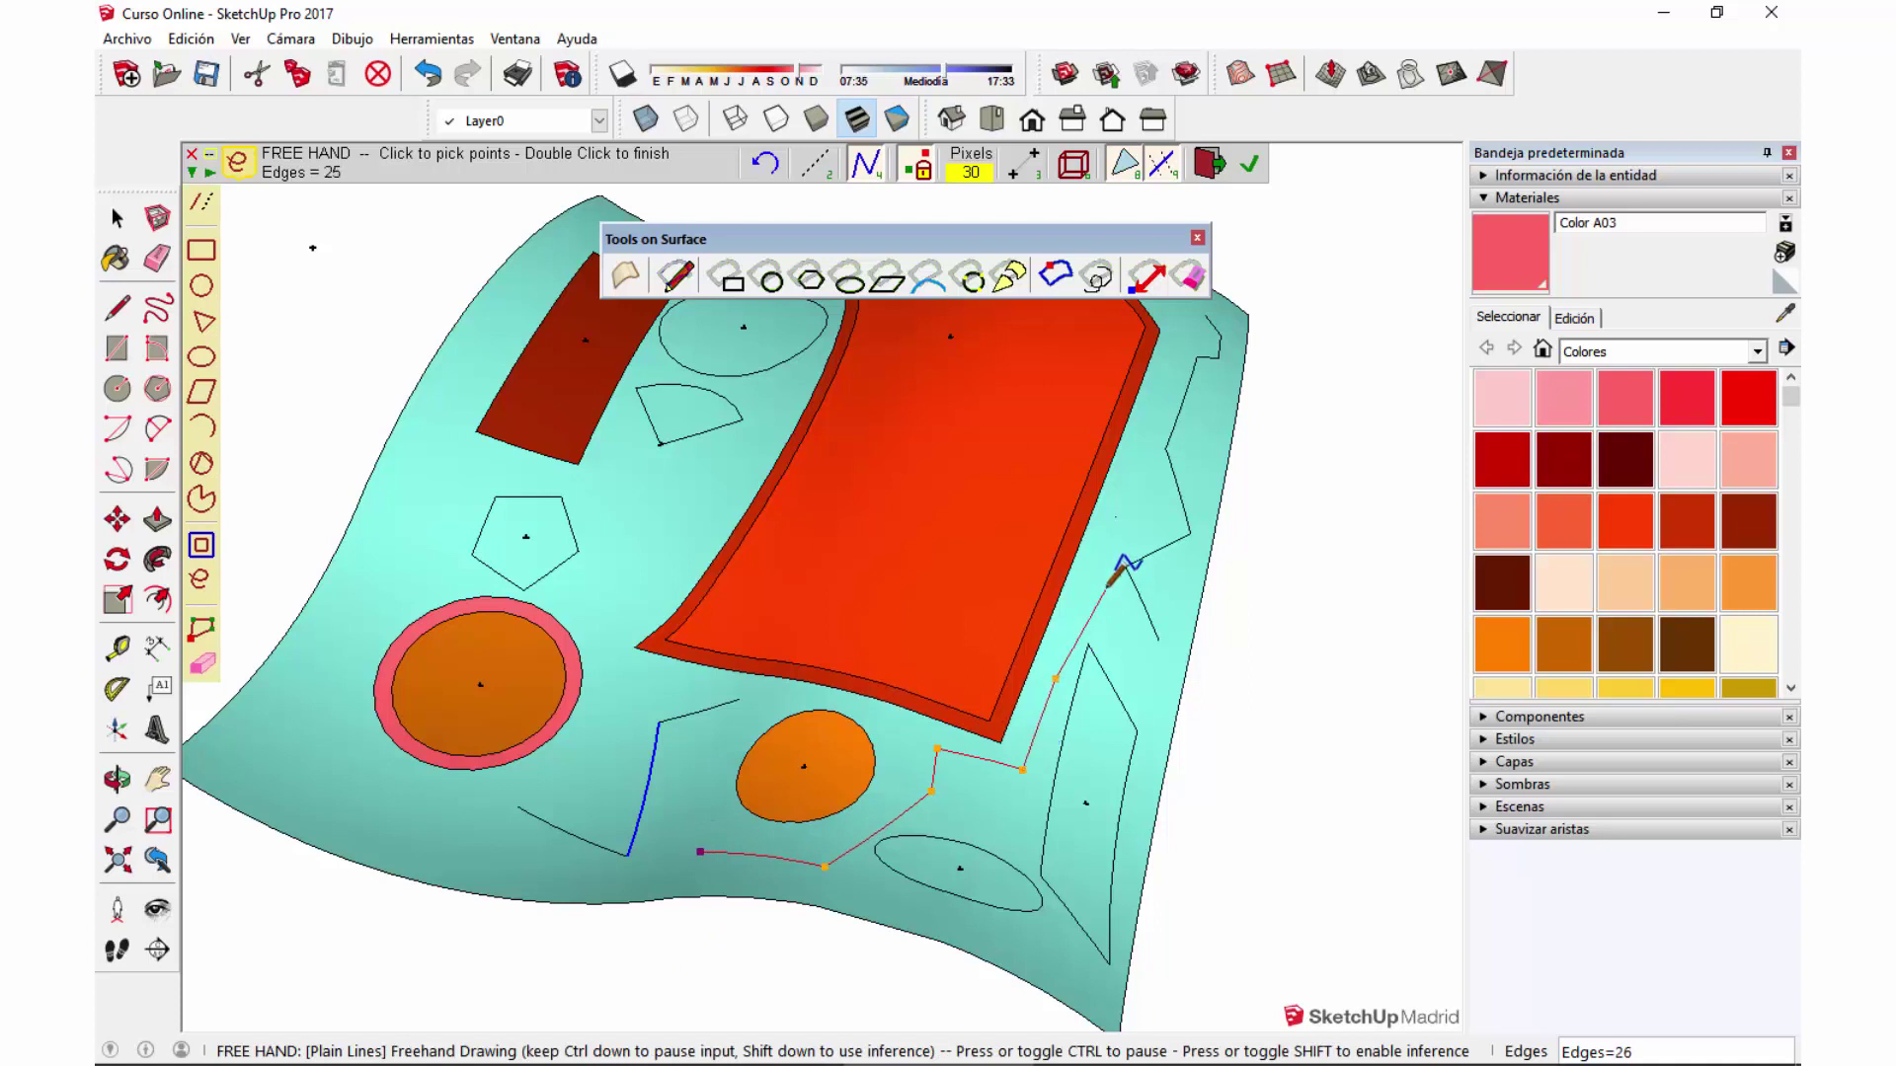
key(Escape)
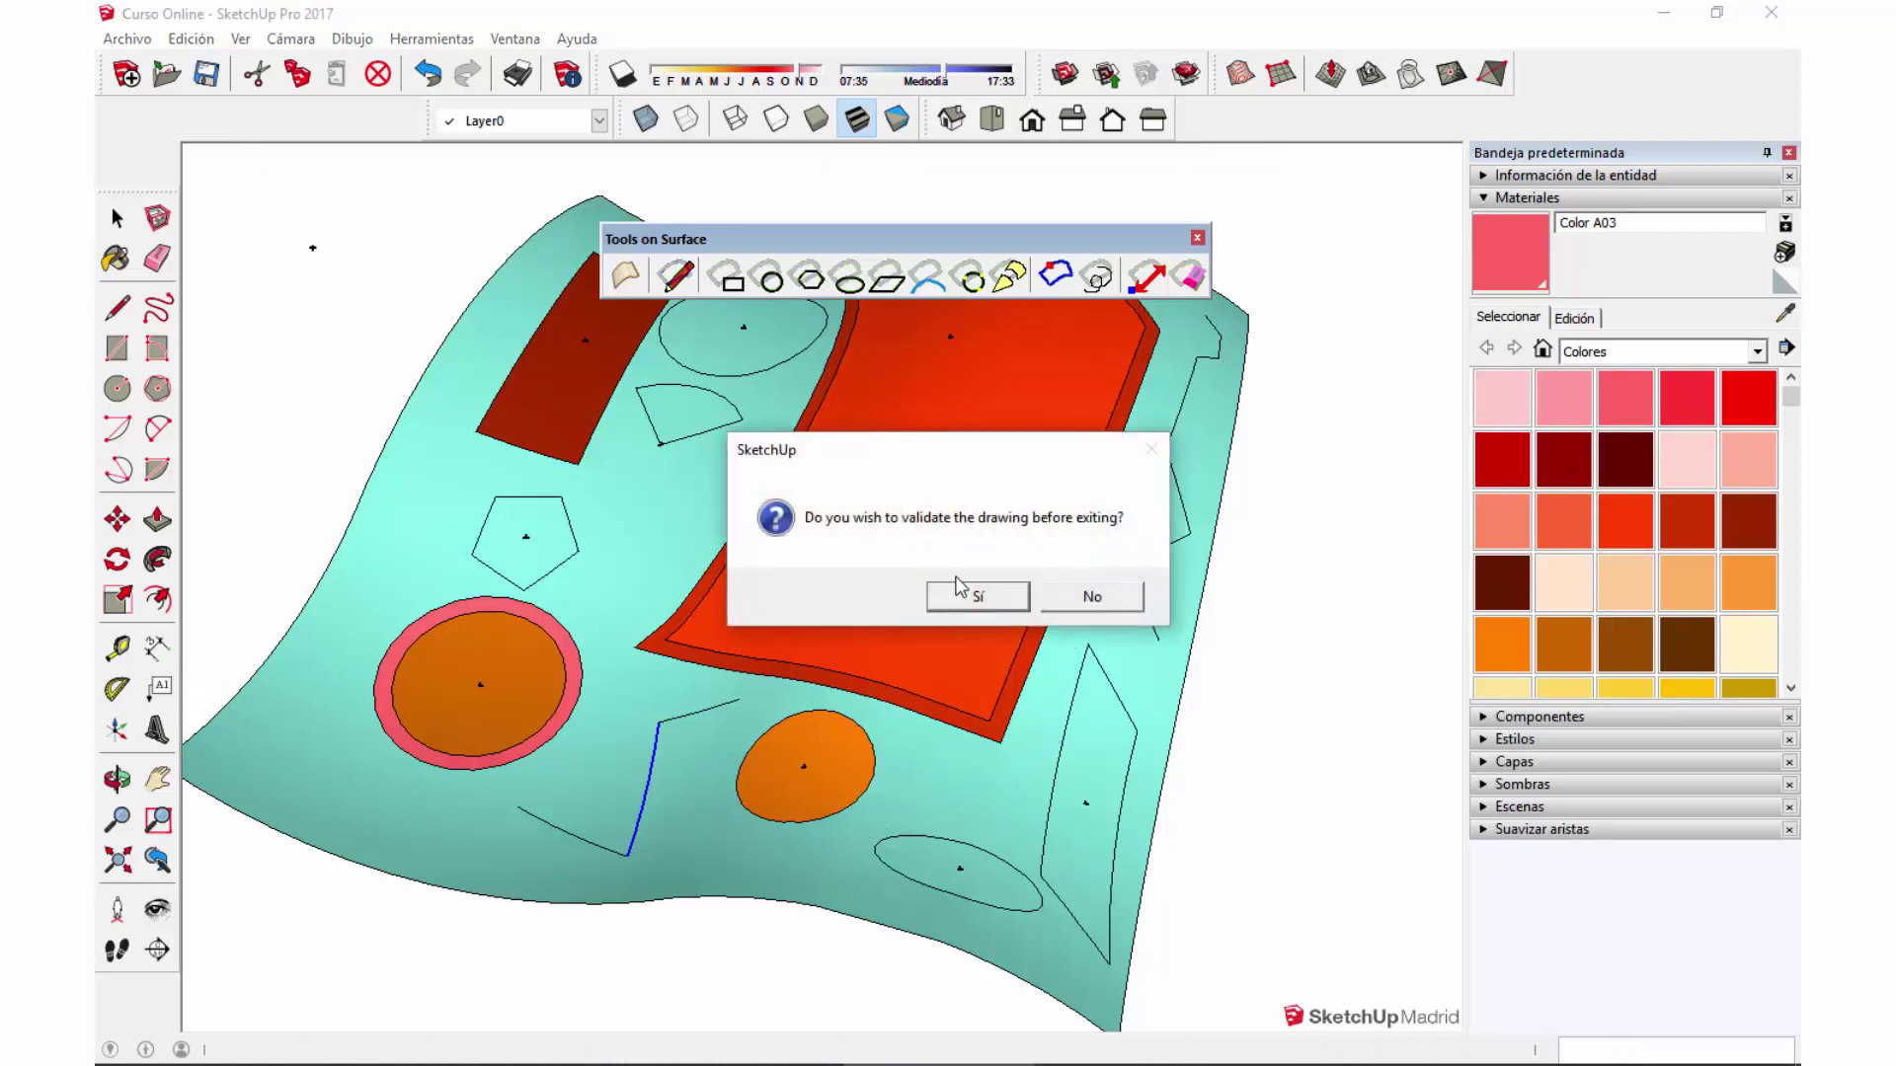
click(973, 597)
middle_drag(973, 597, 844, 716)
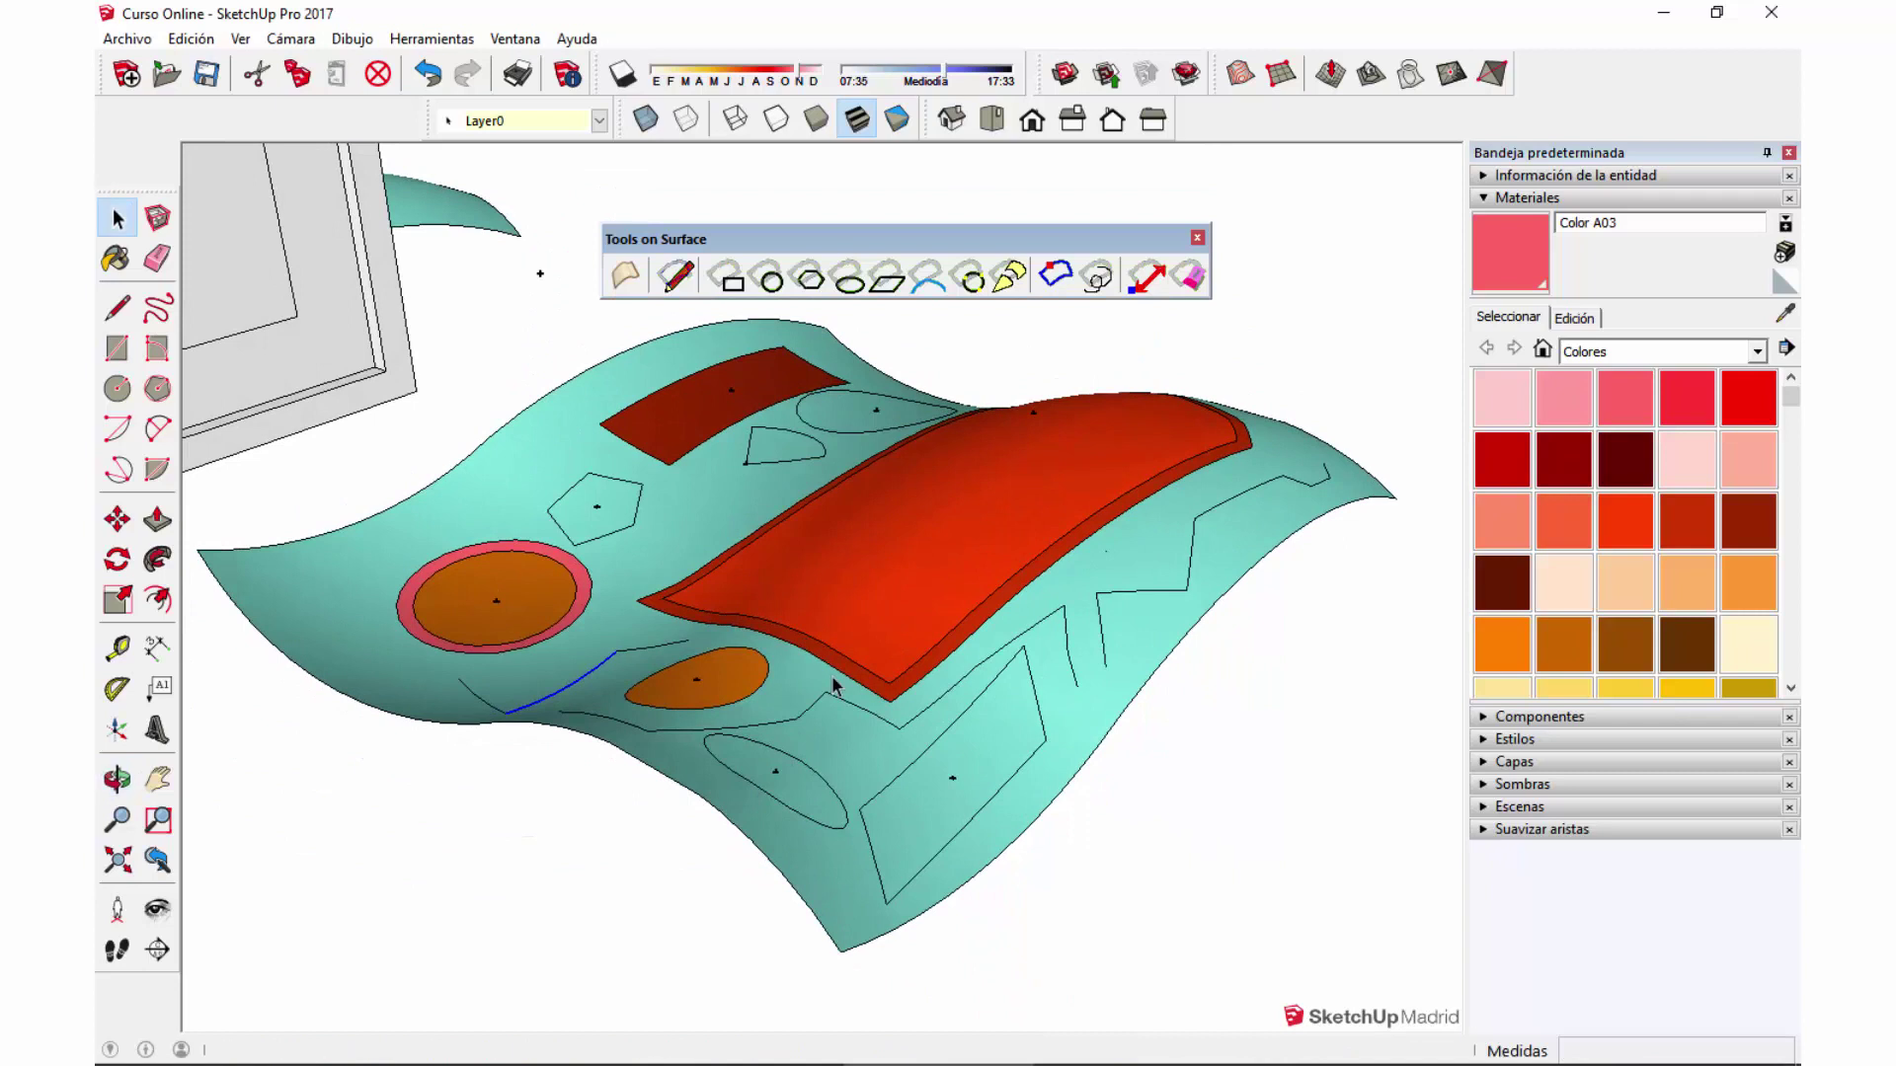
middle_drag(1212, 534, 803, 730)
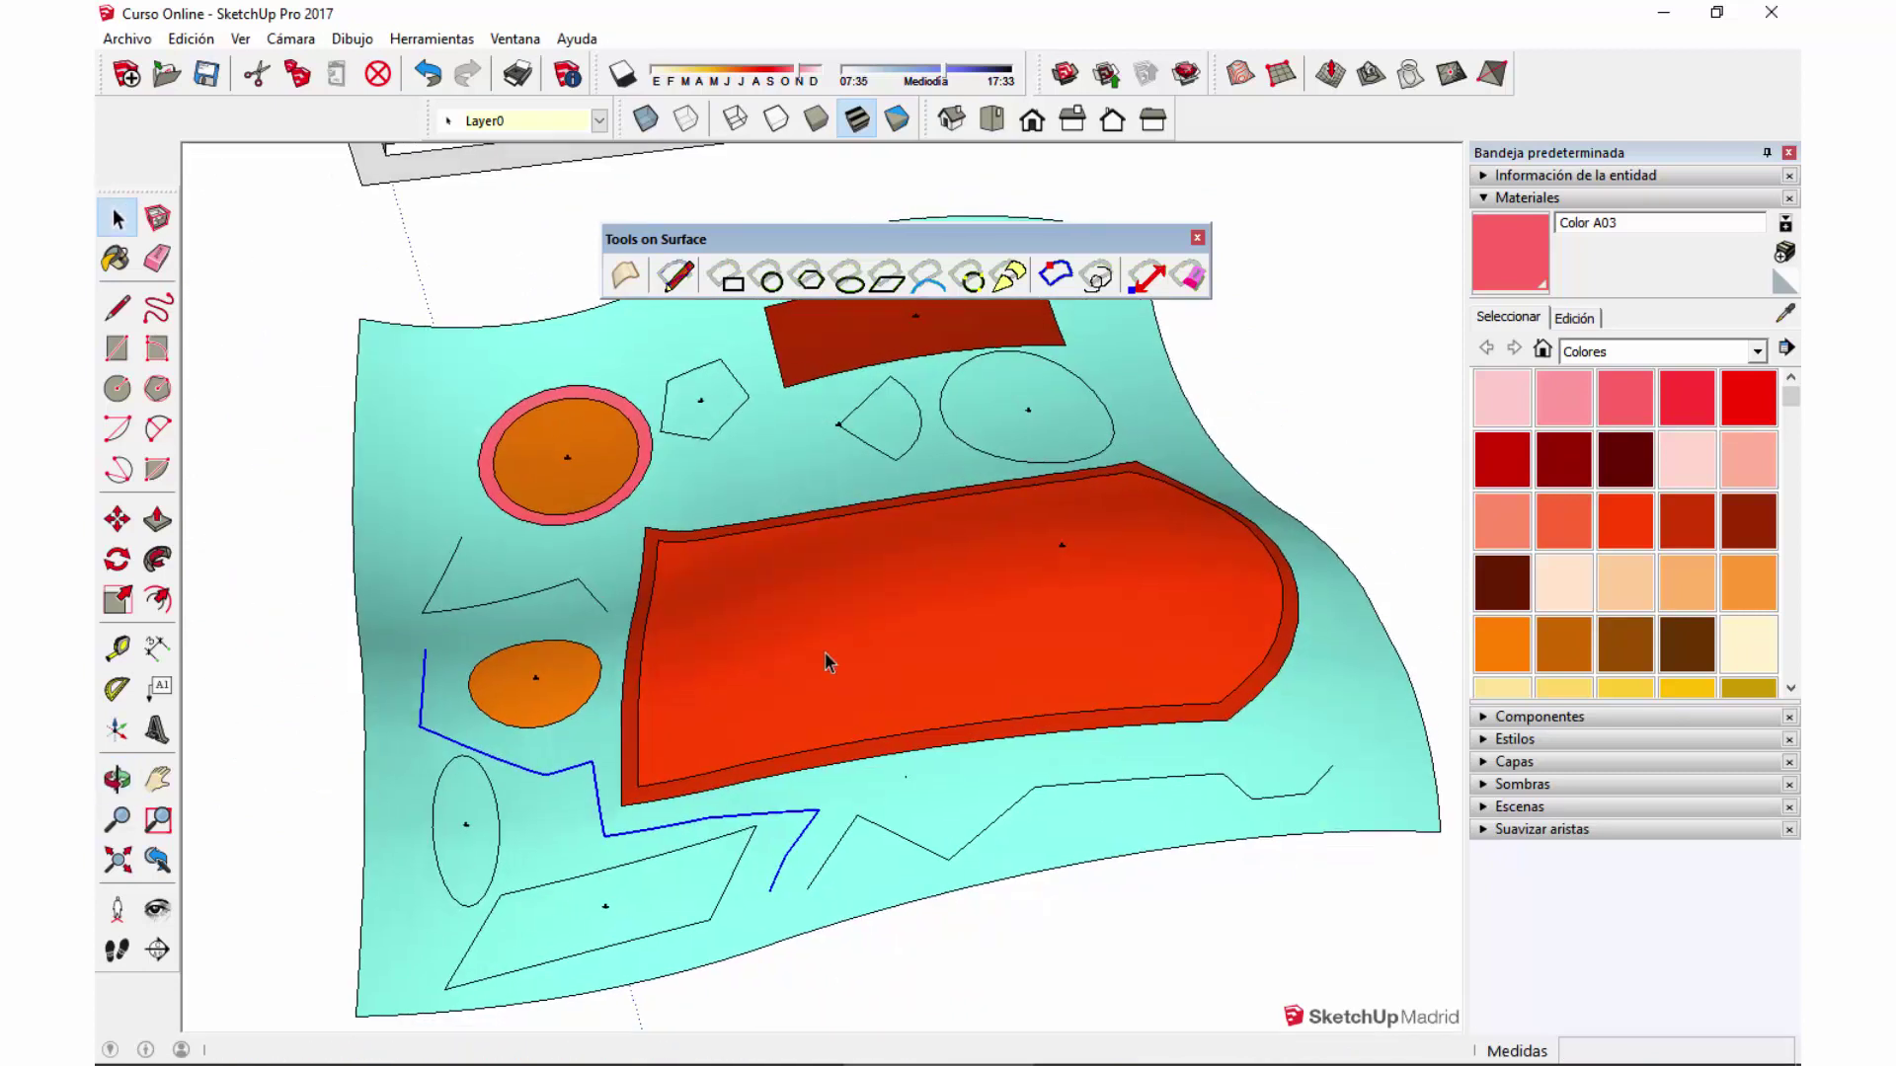
scroll(804, 730, down, 2)
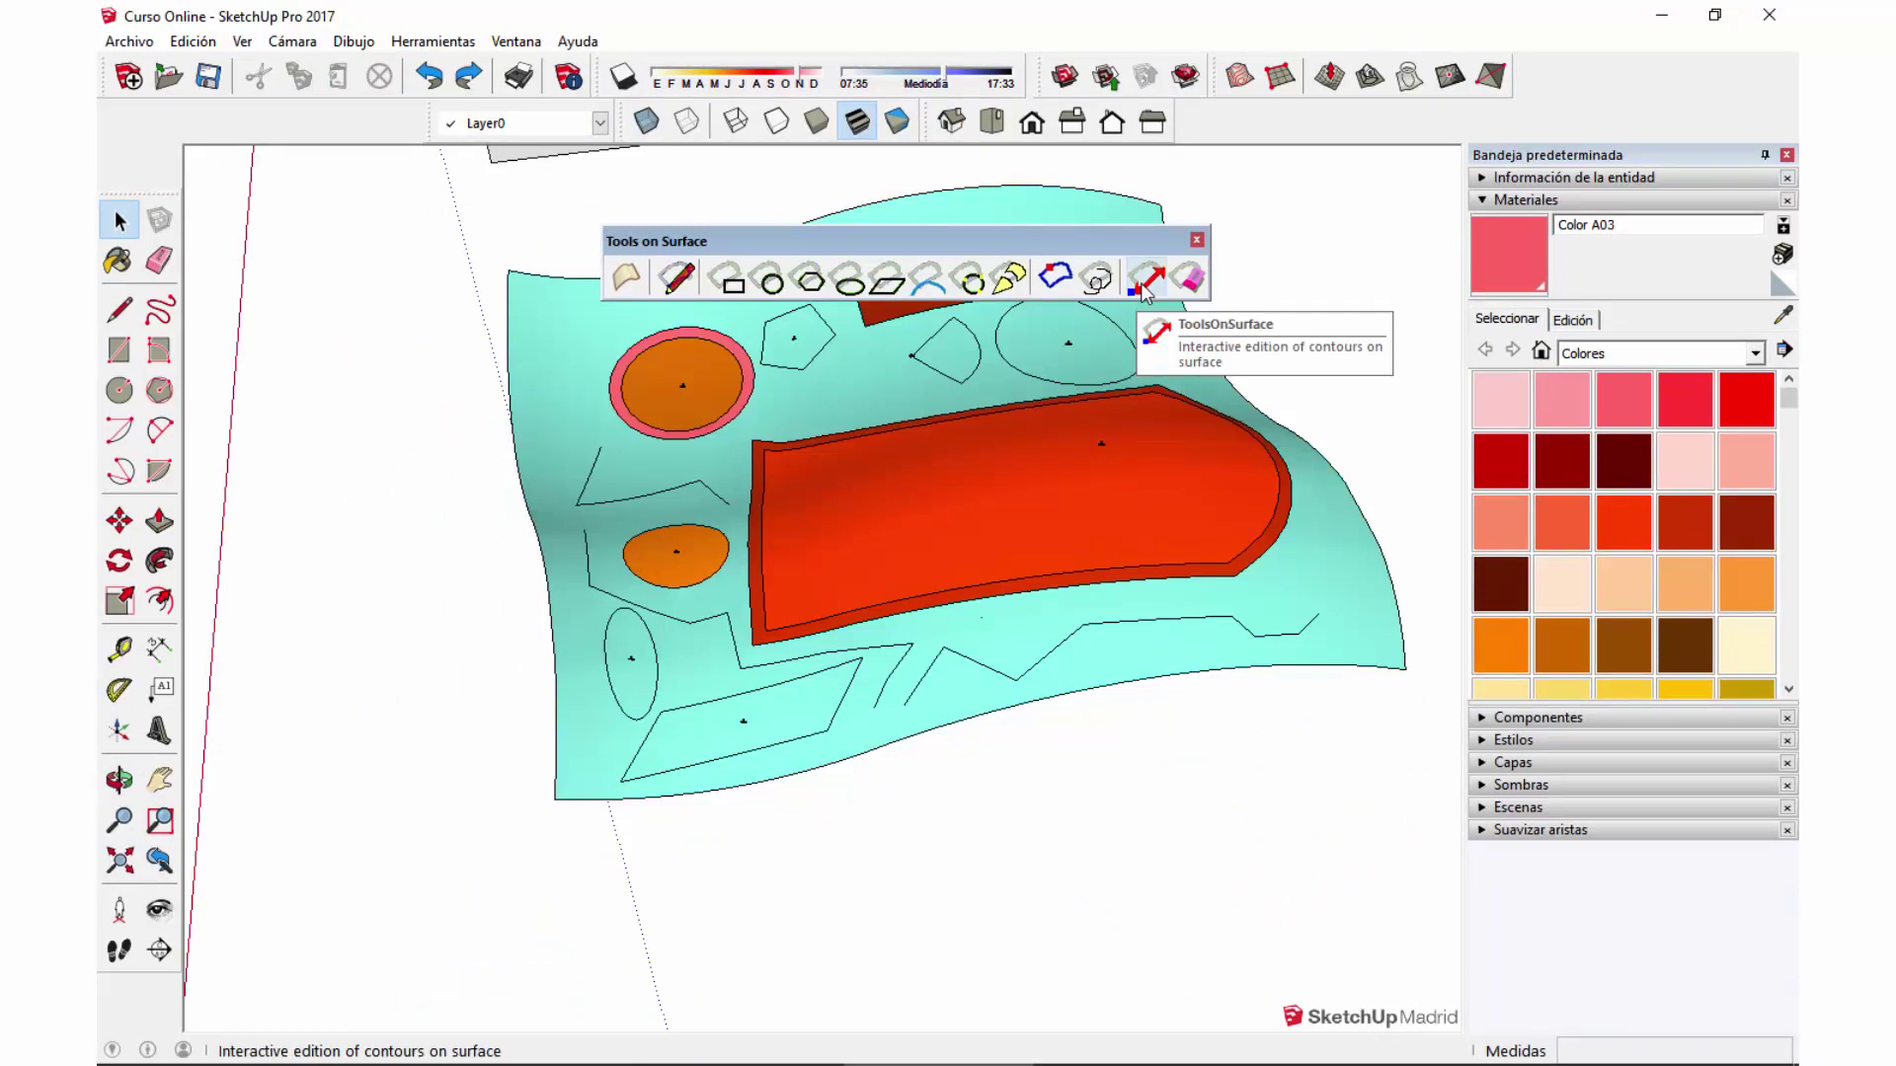
Reshape the pentagon into a wider irregular polygon by dragging its vertices outward.
click(1146, 282)
scroll(790, 345, up, 3)
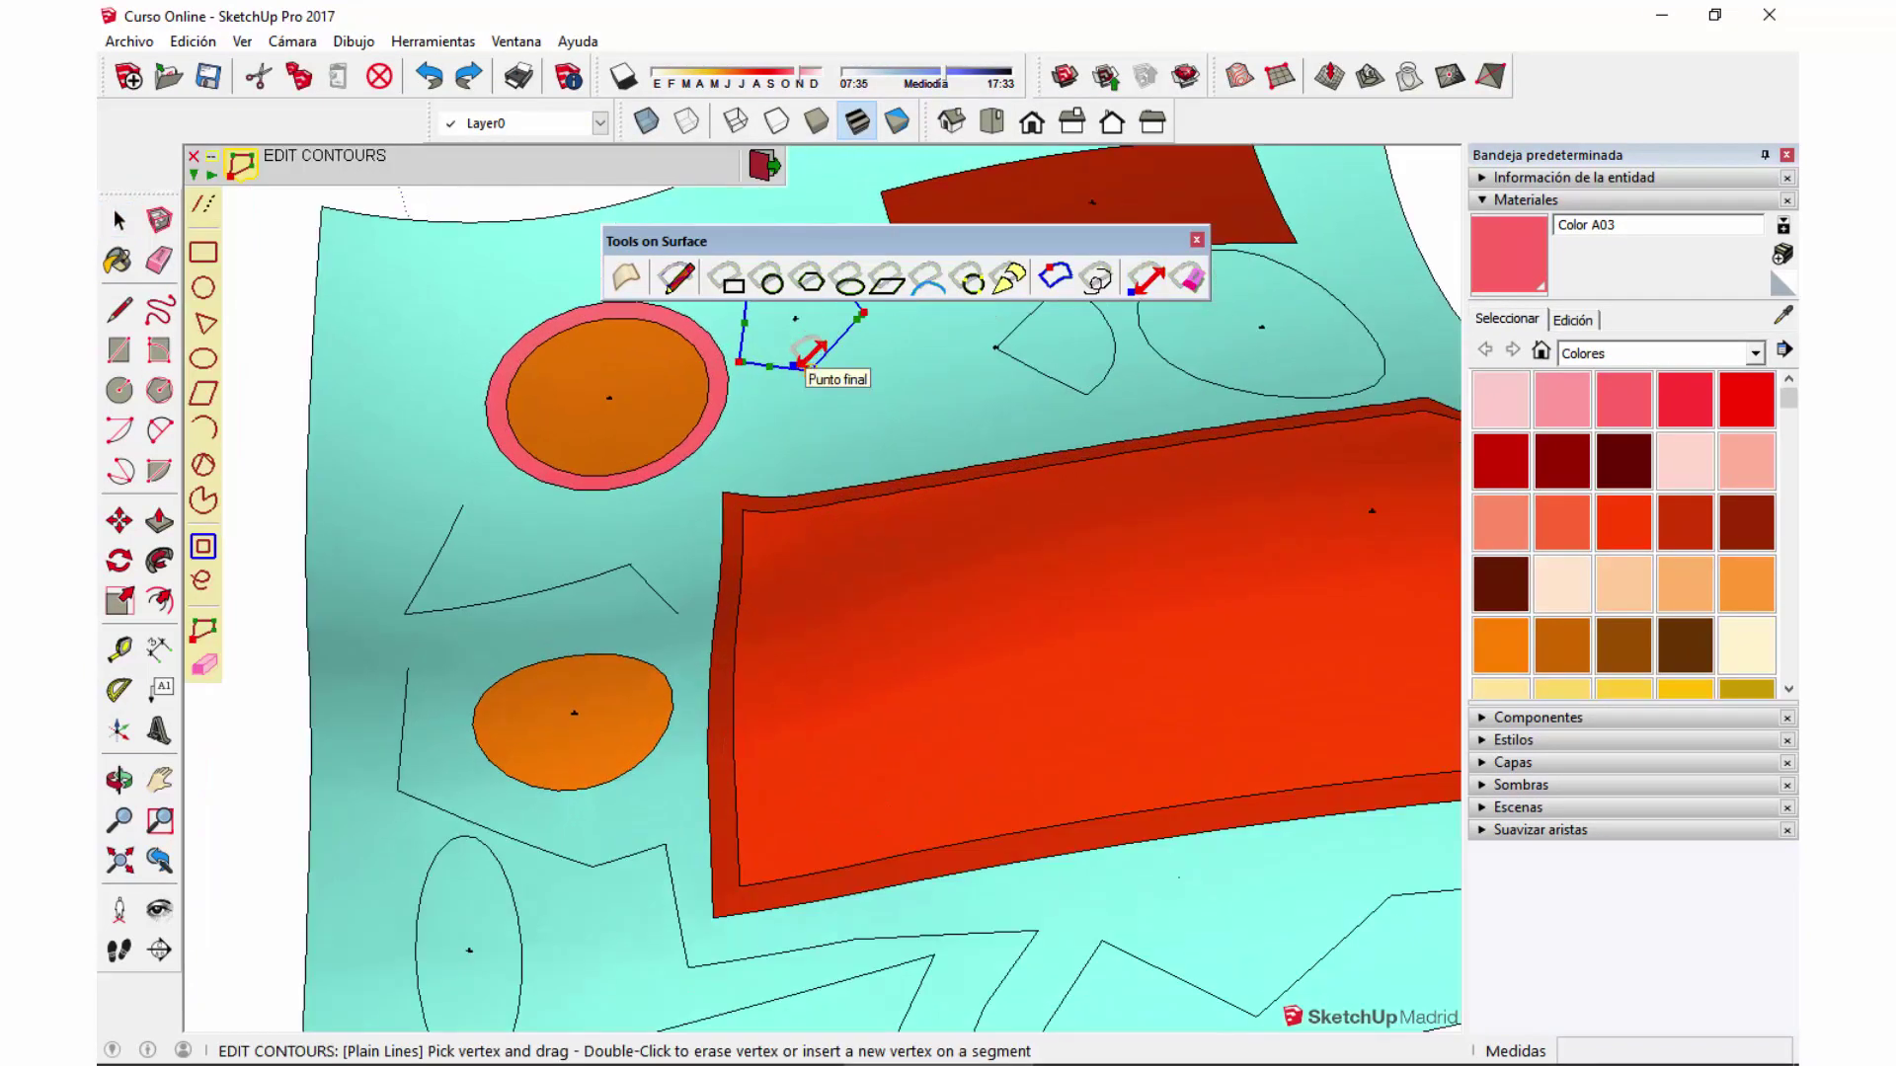
click(998, 583)
click(1204, 569)
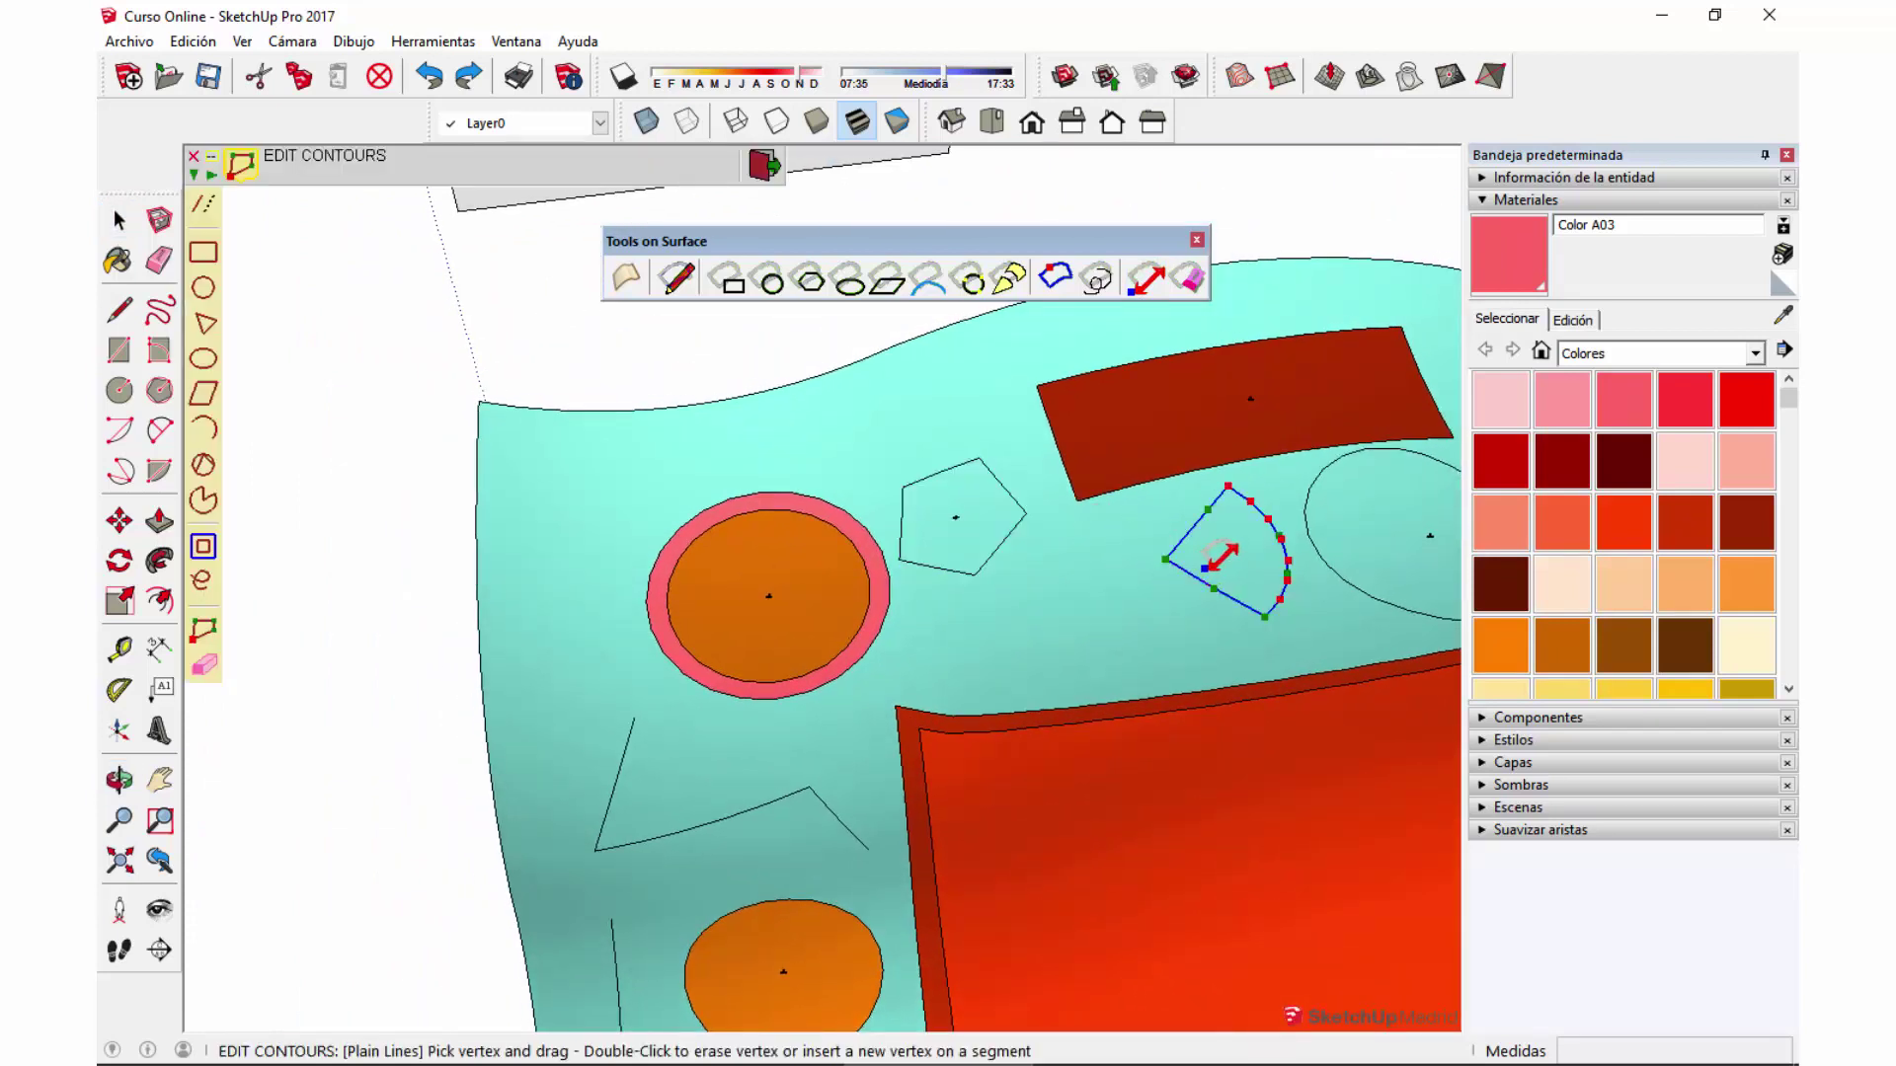
click(1009, 536)
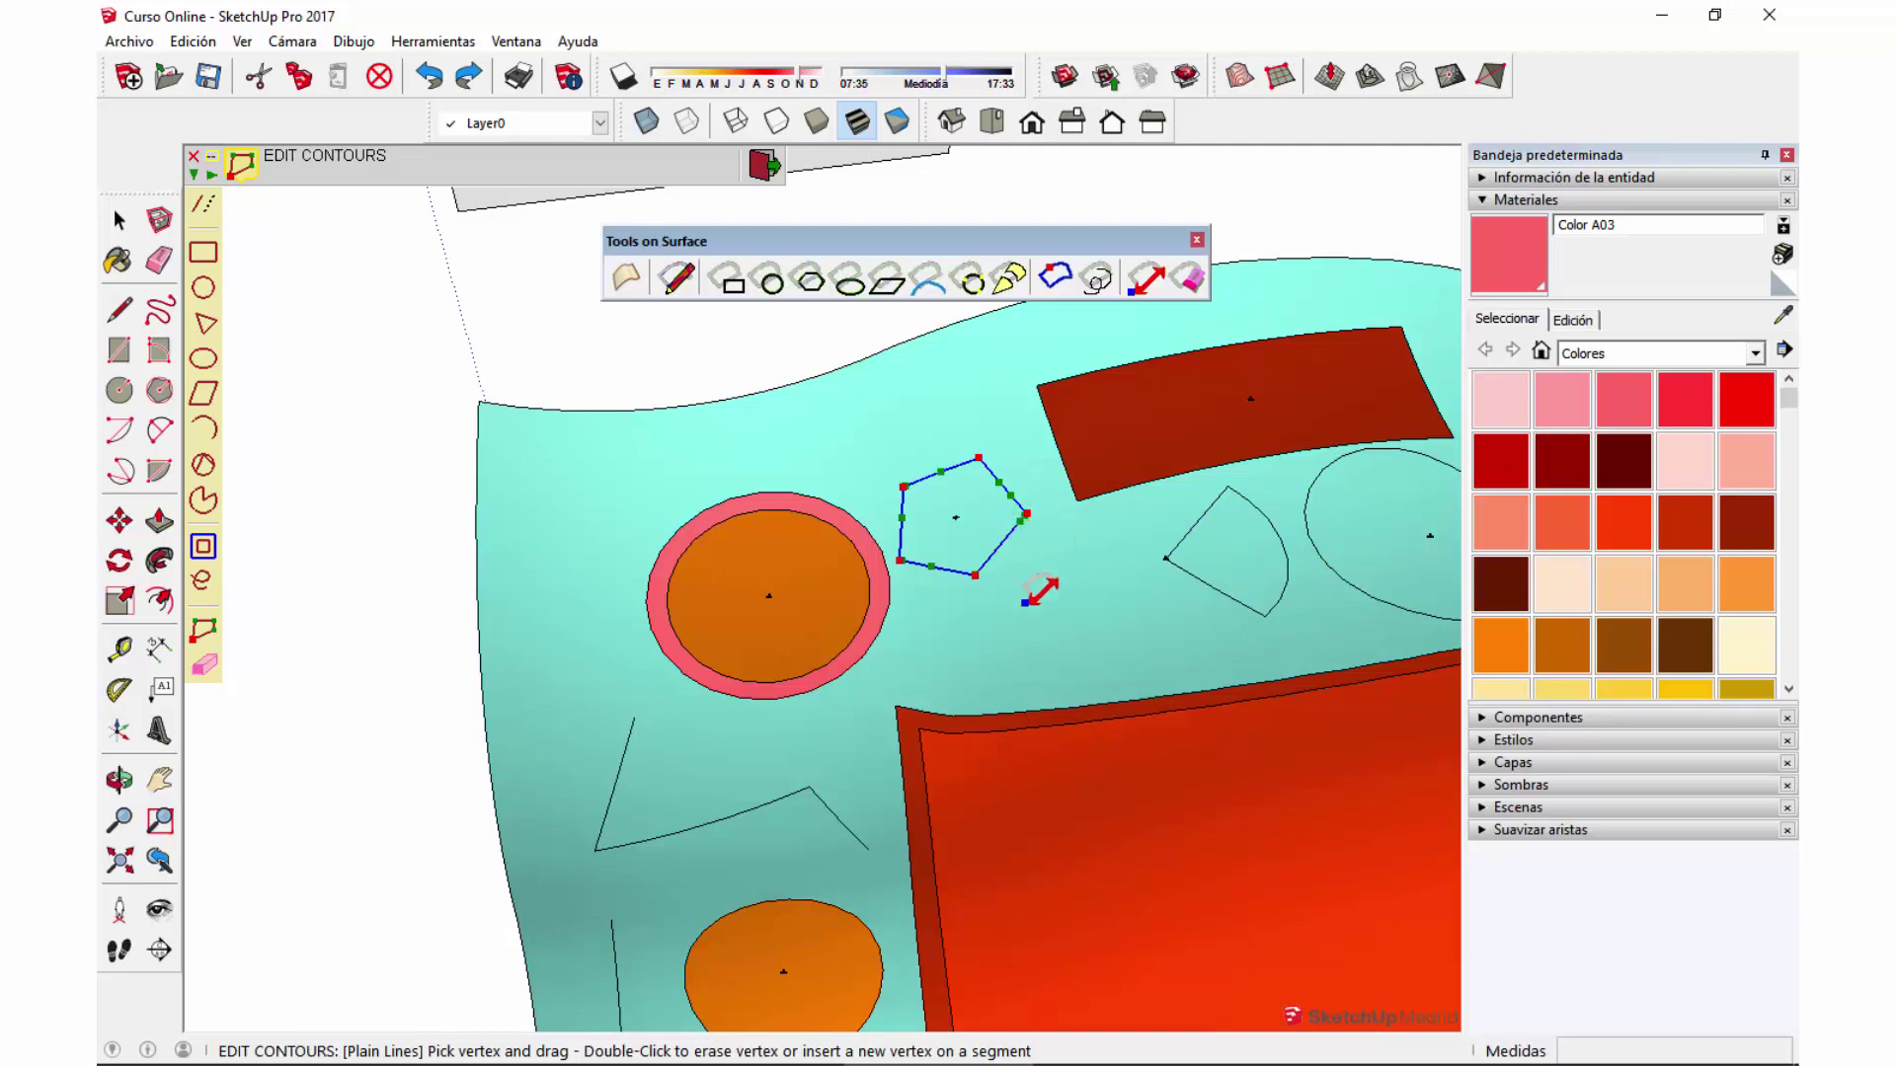
scroll(978, 572, up, 3)
scroll(975, 574, up, 2)
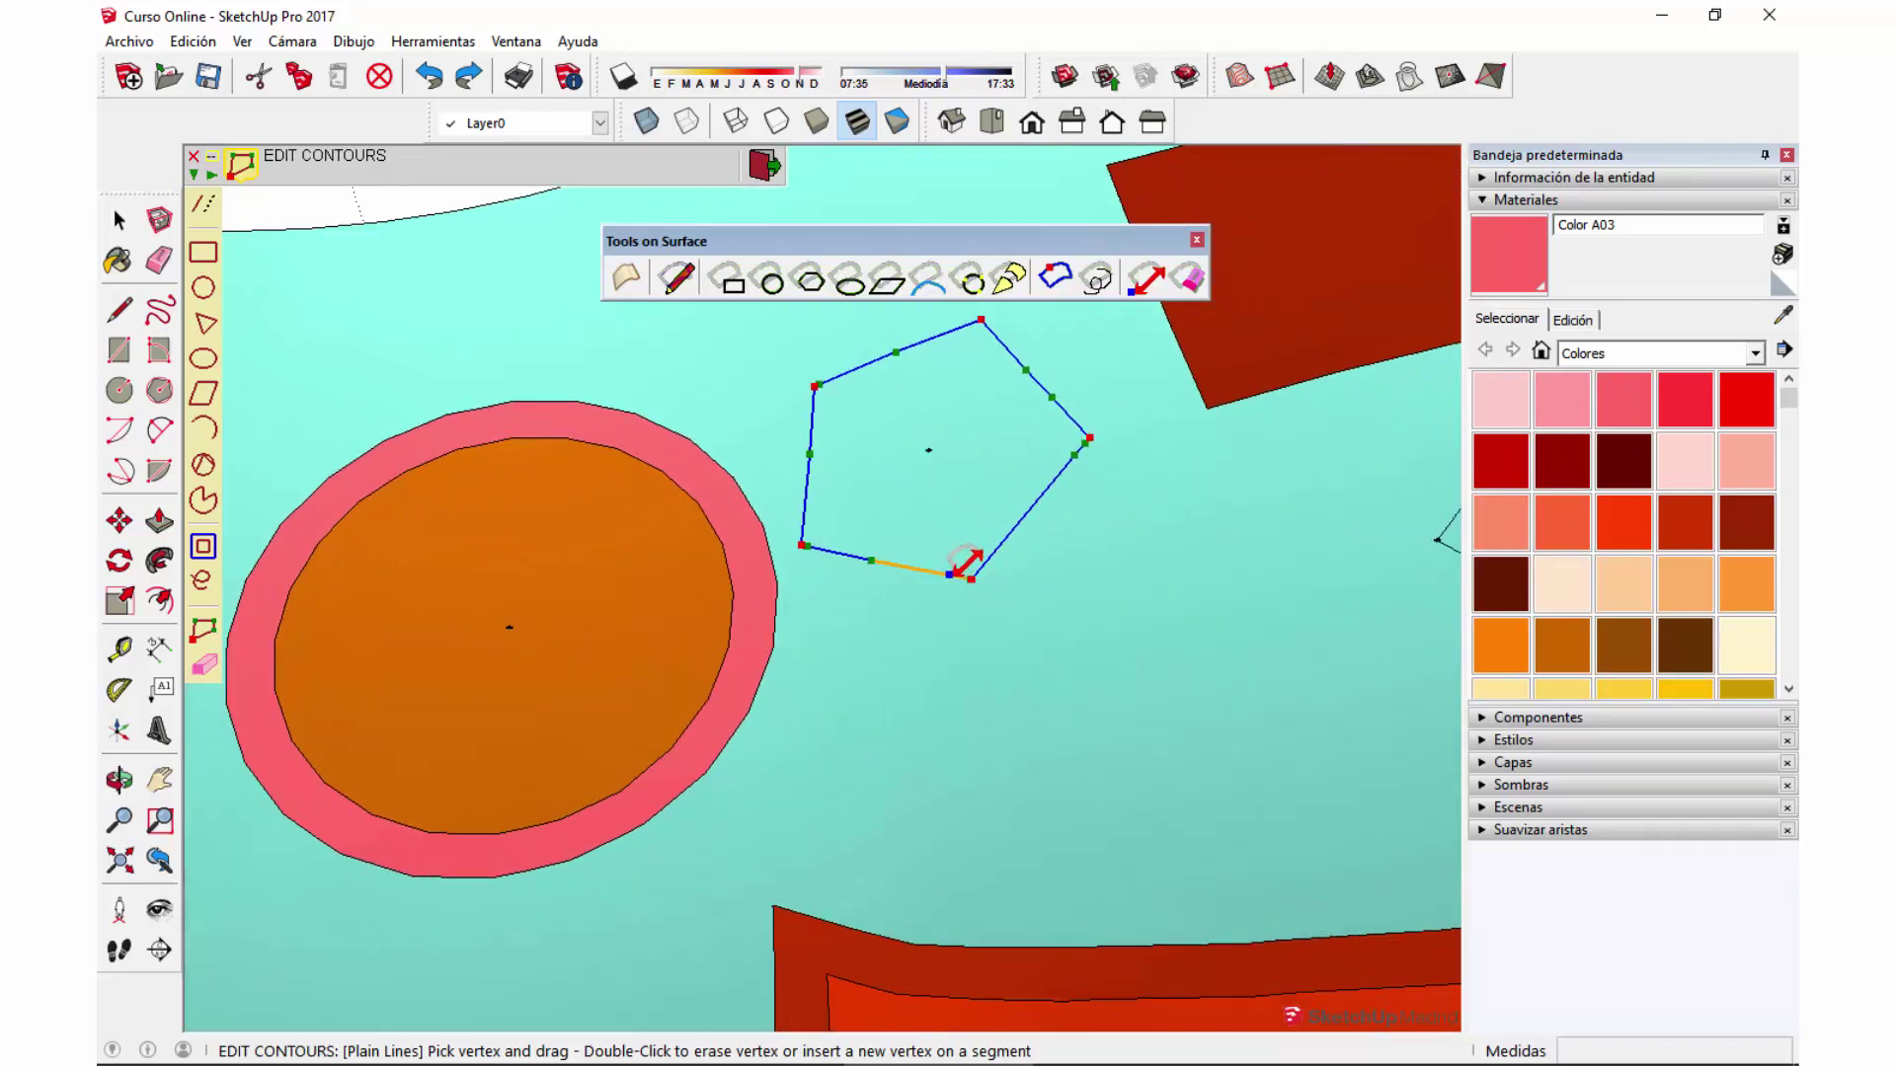
drag(1086, 446, 1119, 518)
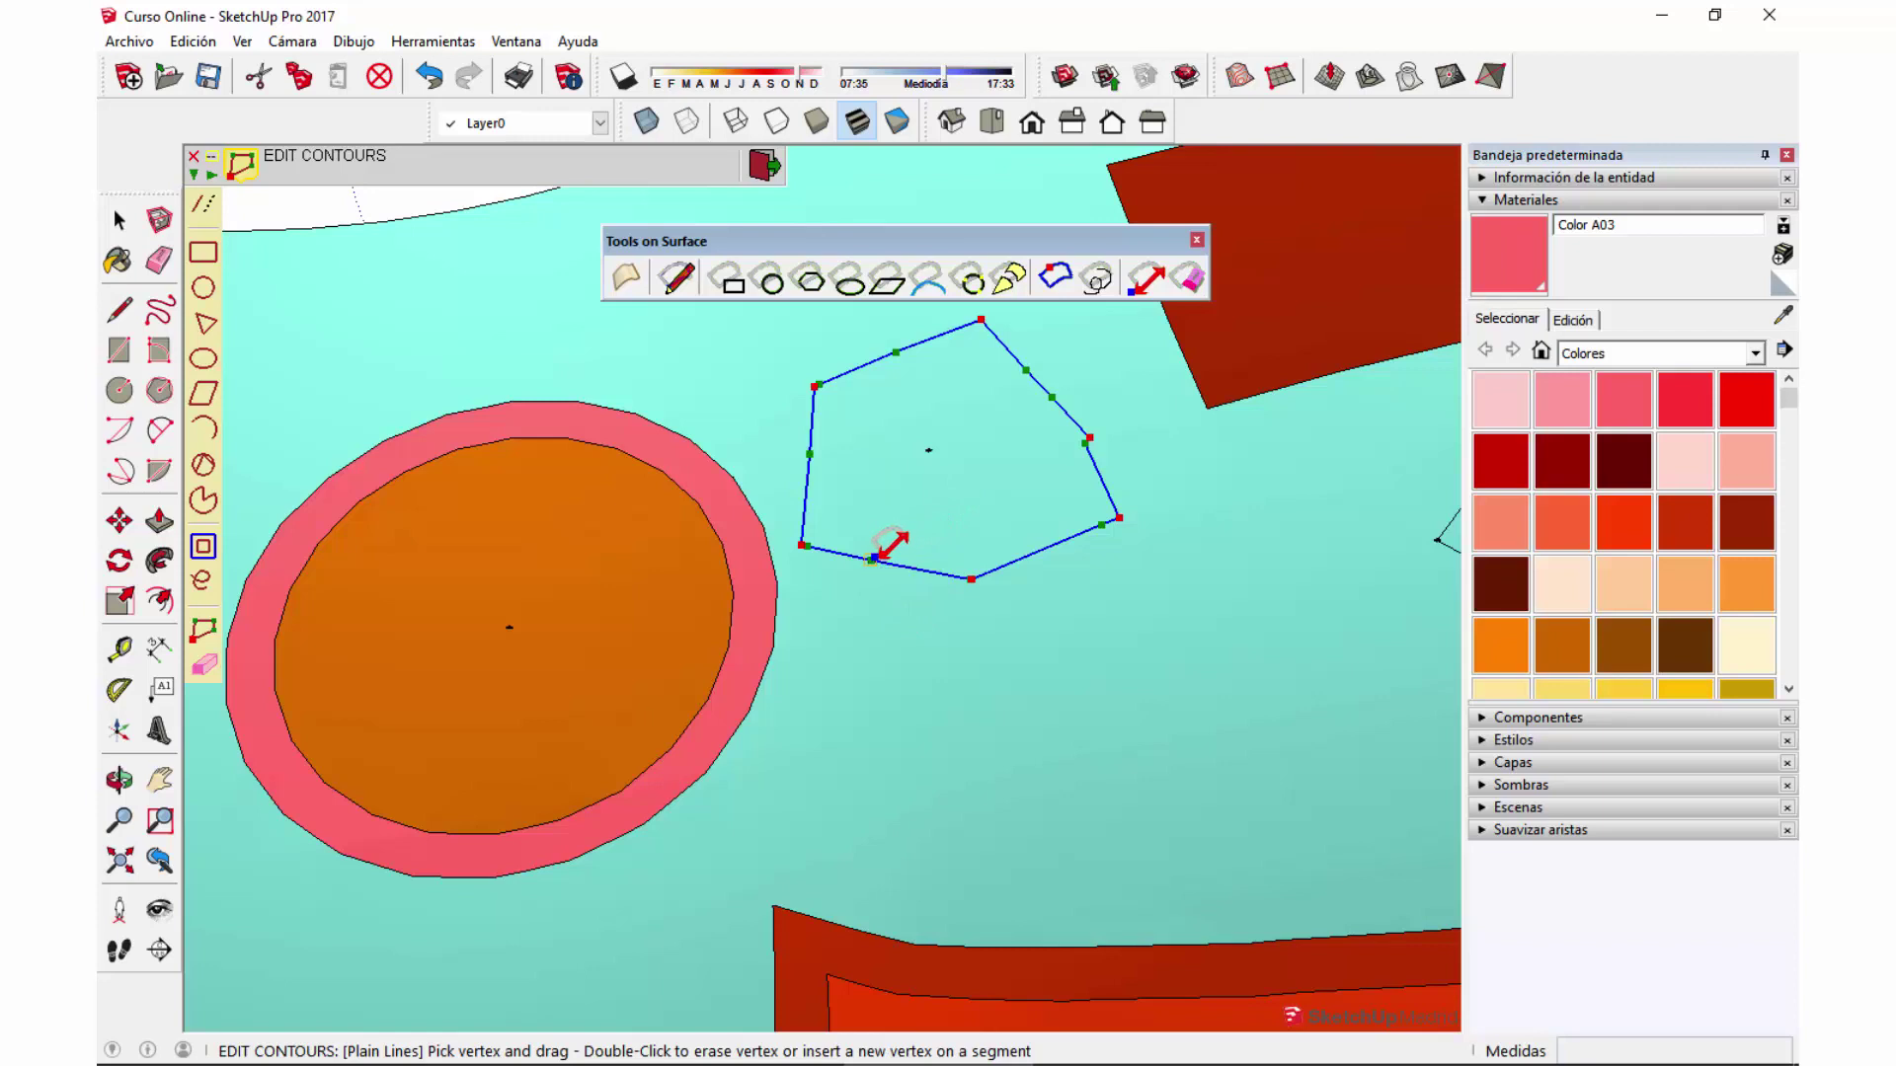
drag(861, 626, 859, 623)
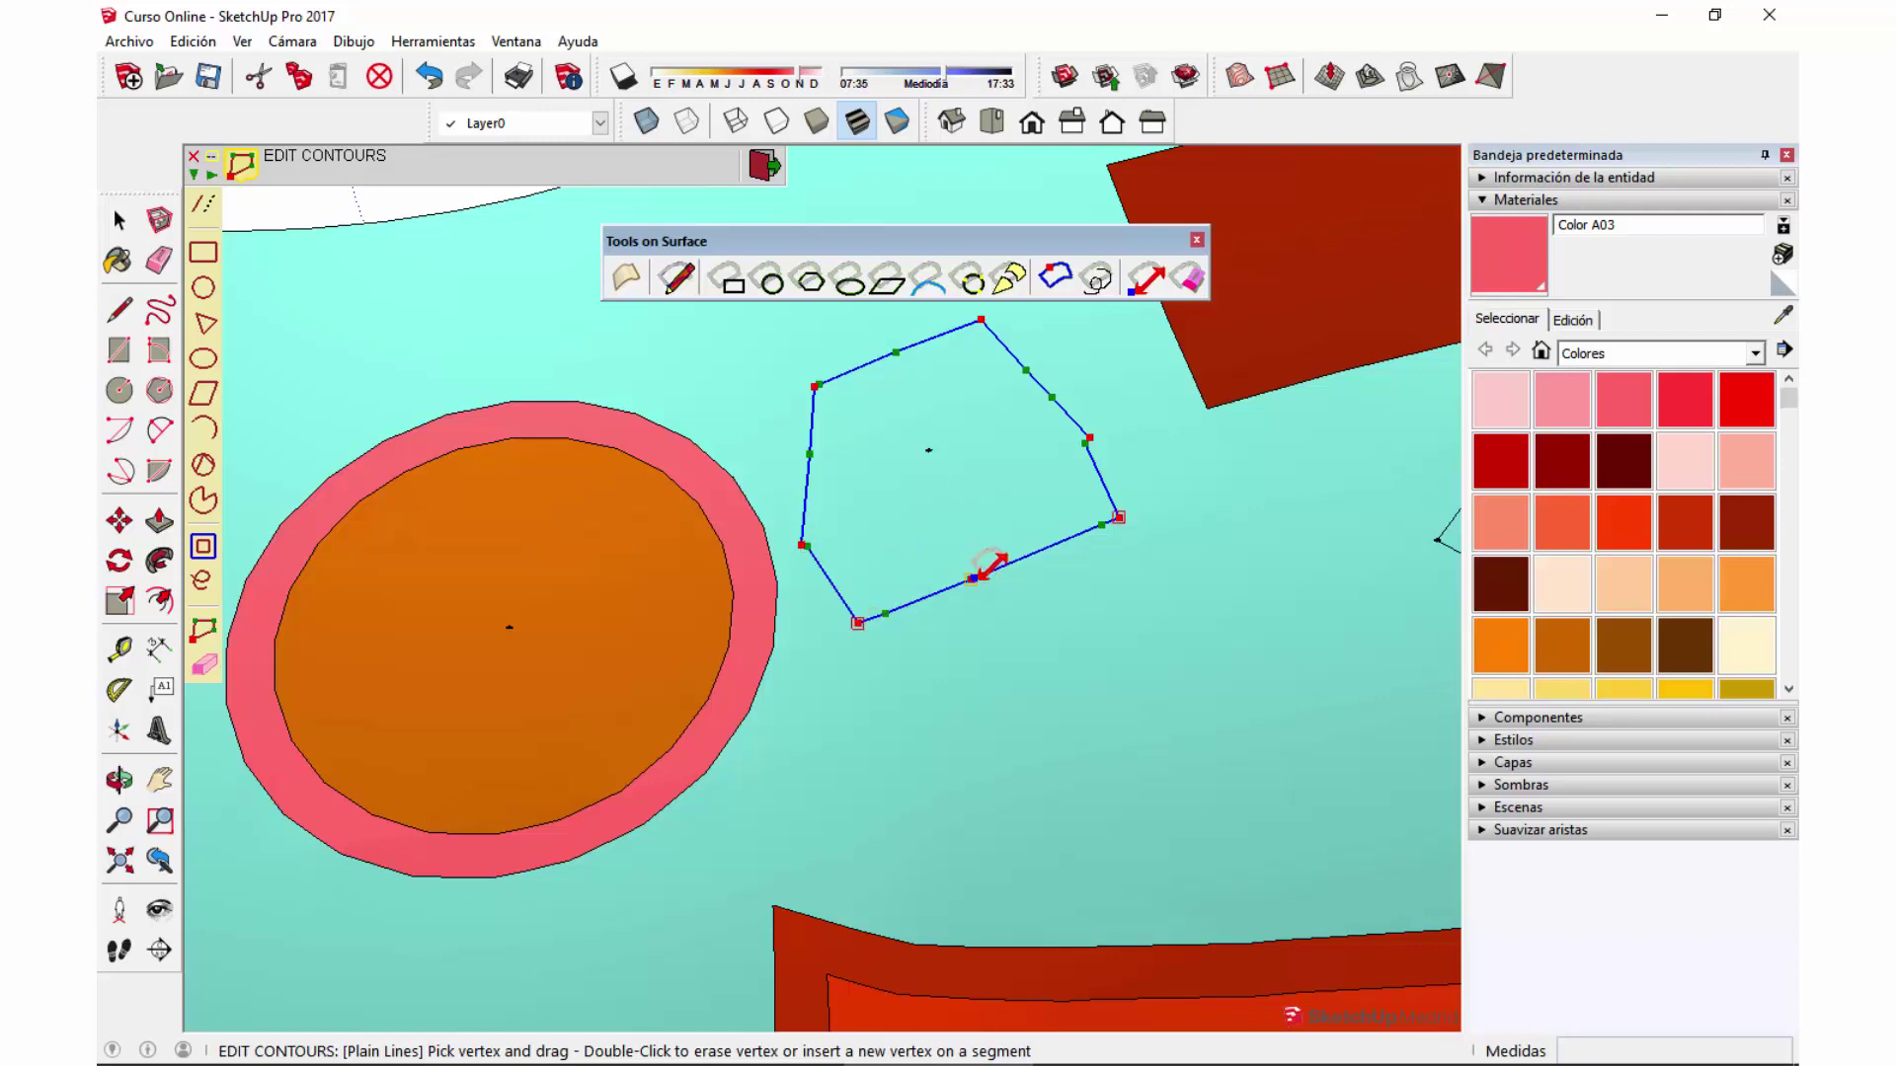
drag(975, 577, 1083, 678)
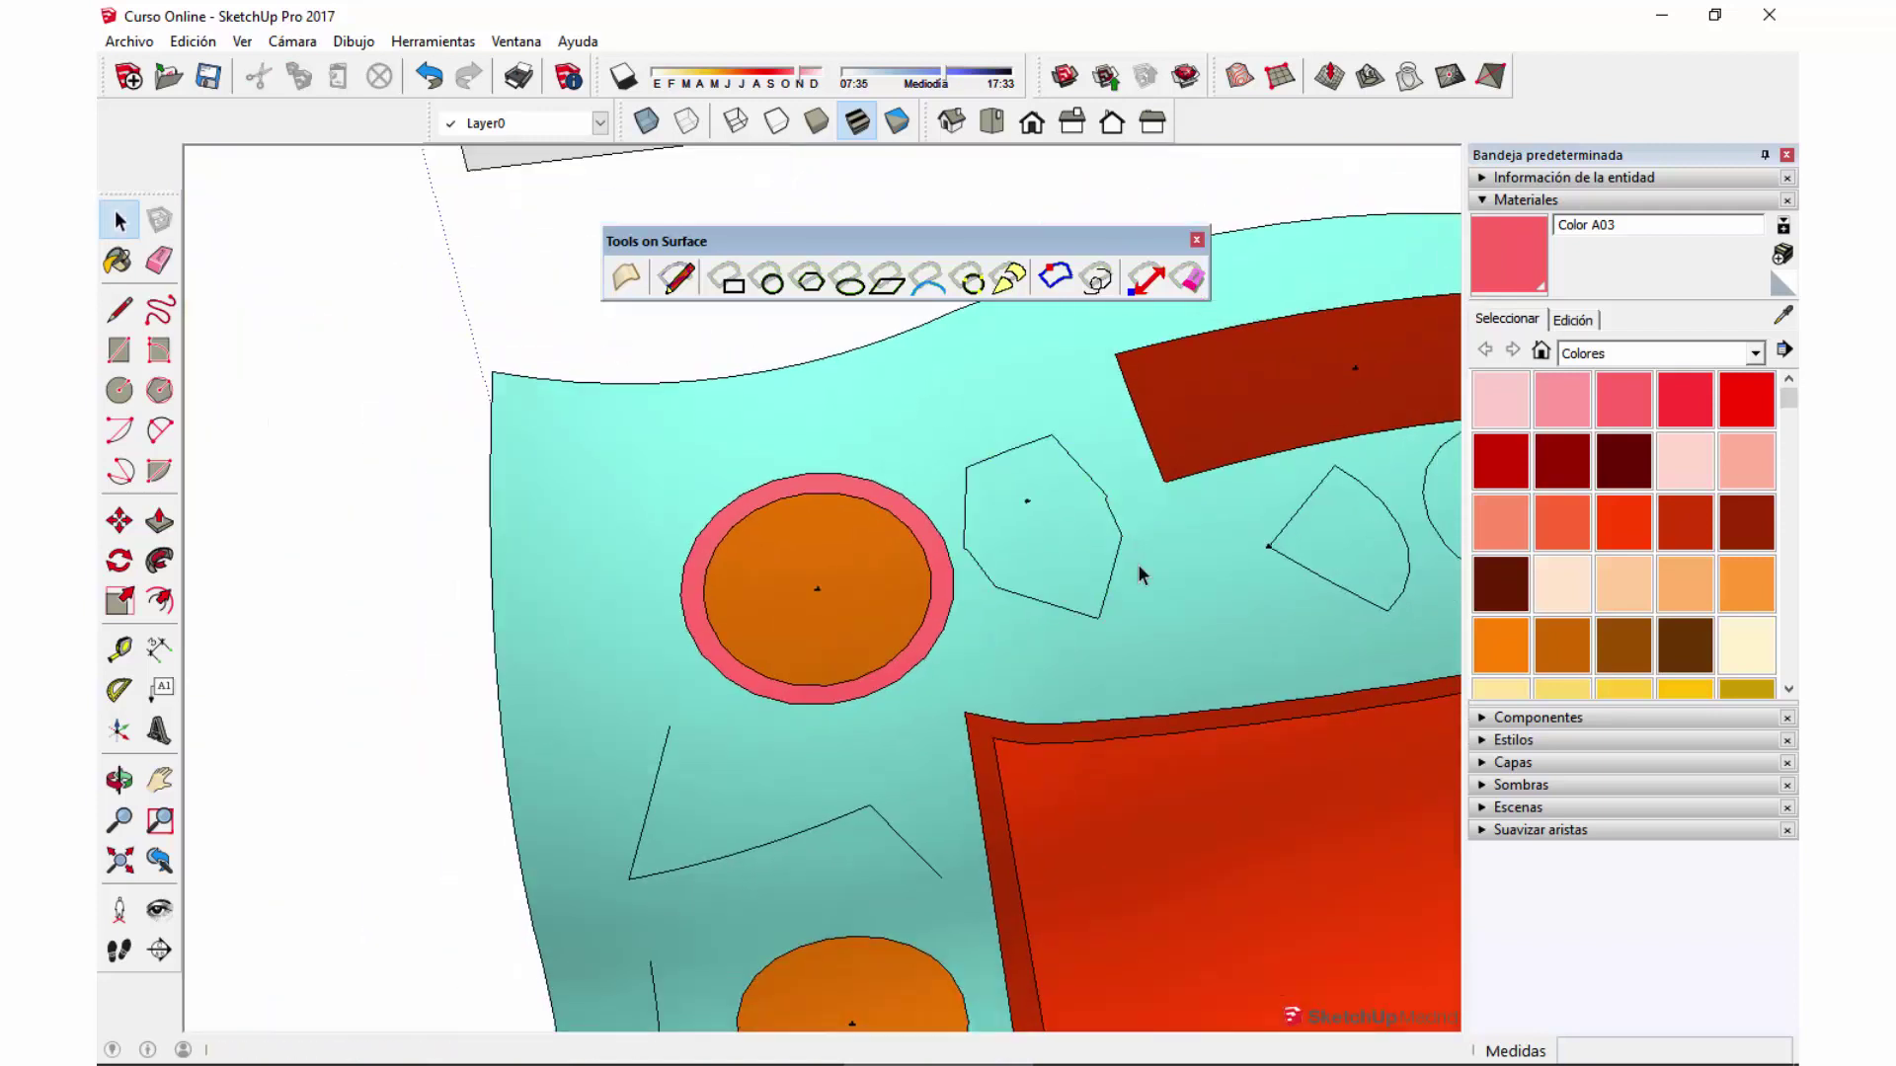
click(1036, 553)
middle_drag(1036, 553, 1254, 504)
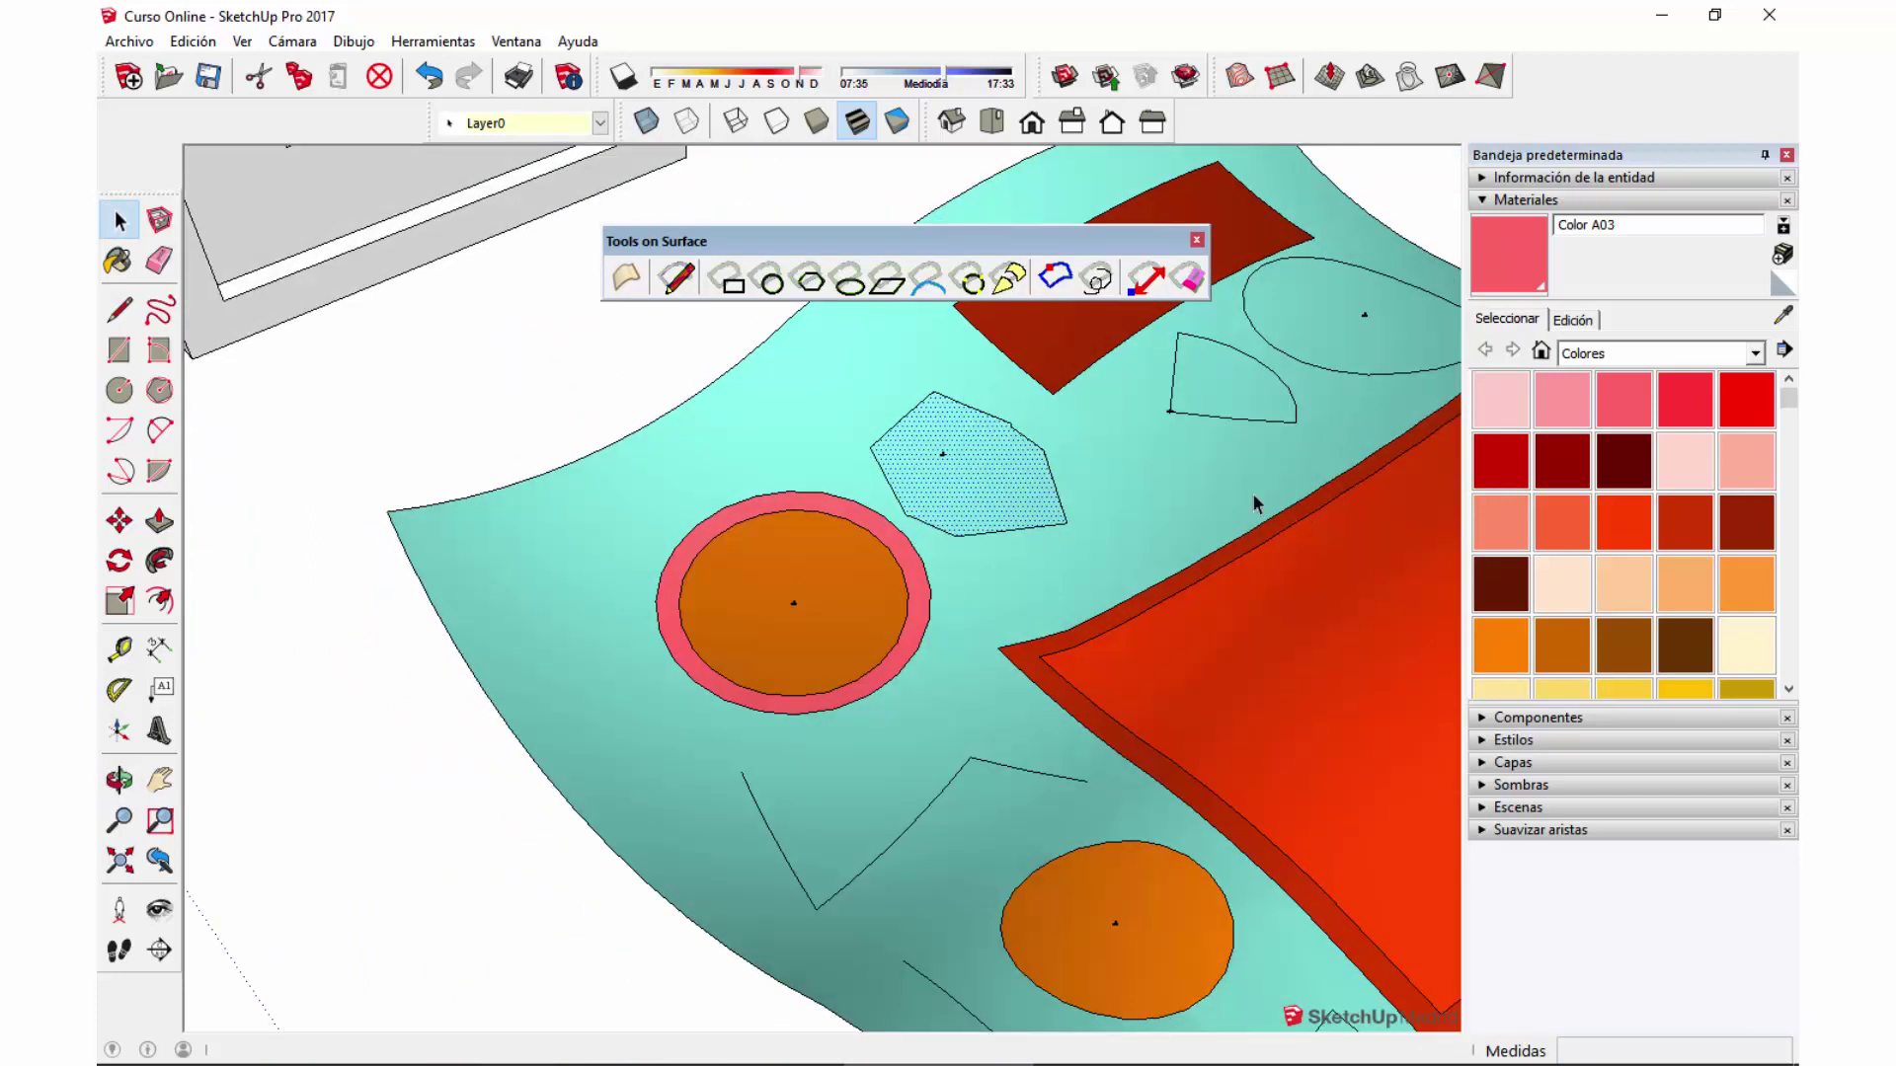
Raise one vertex of the zigzag line above the lower orange circle.
click(1145, 279)
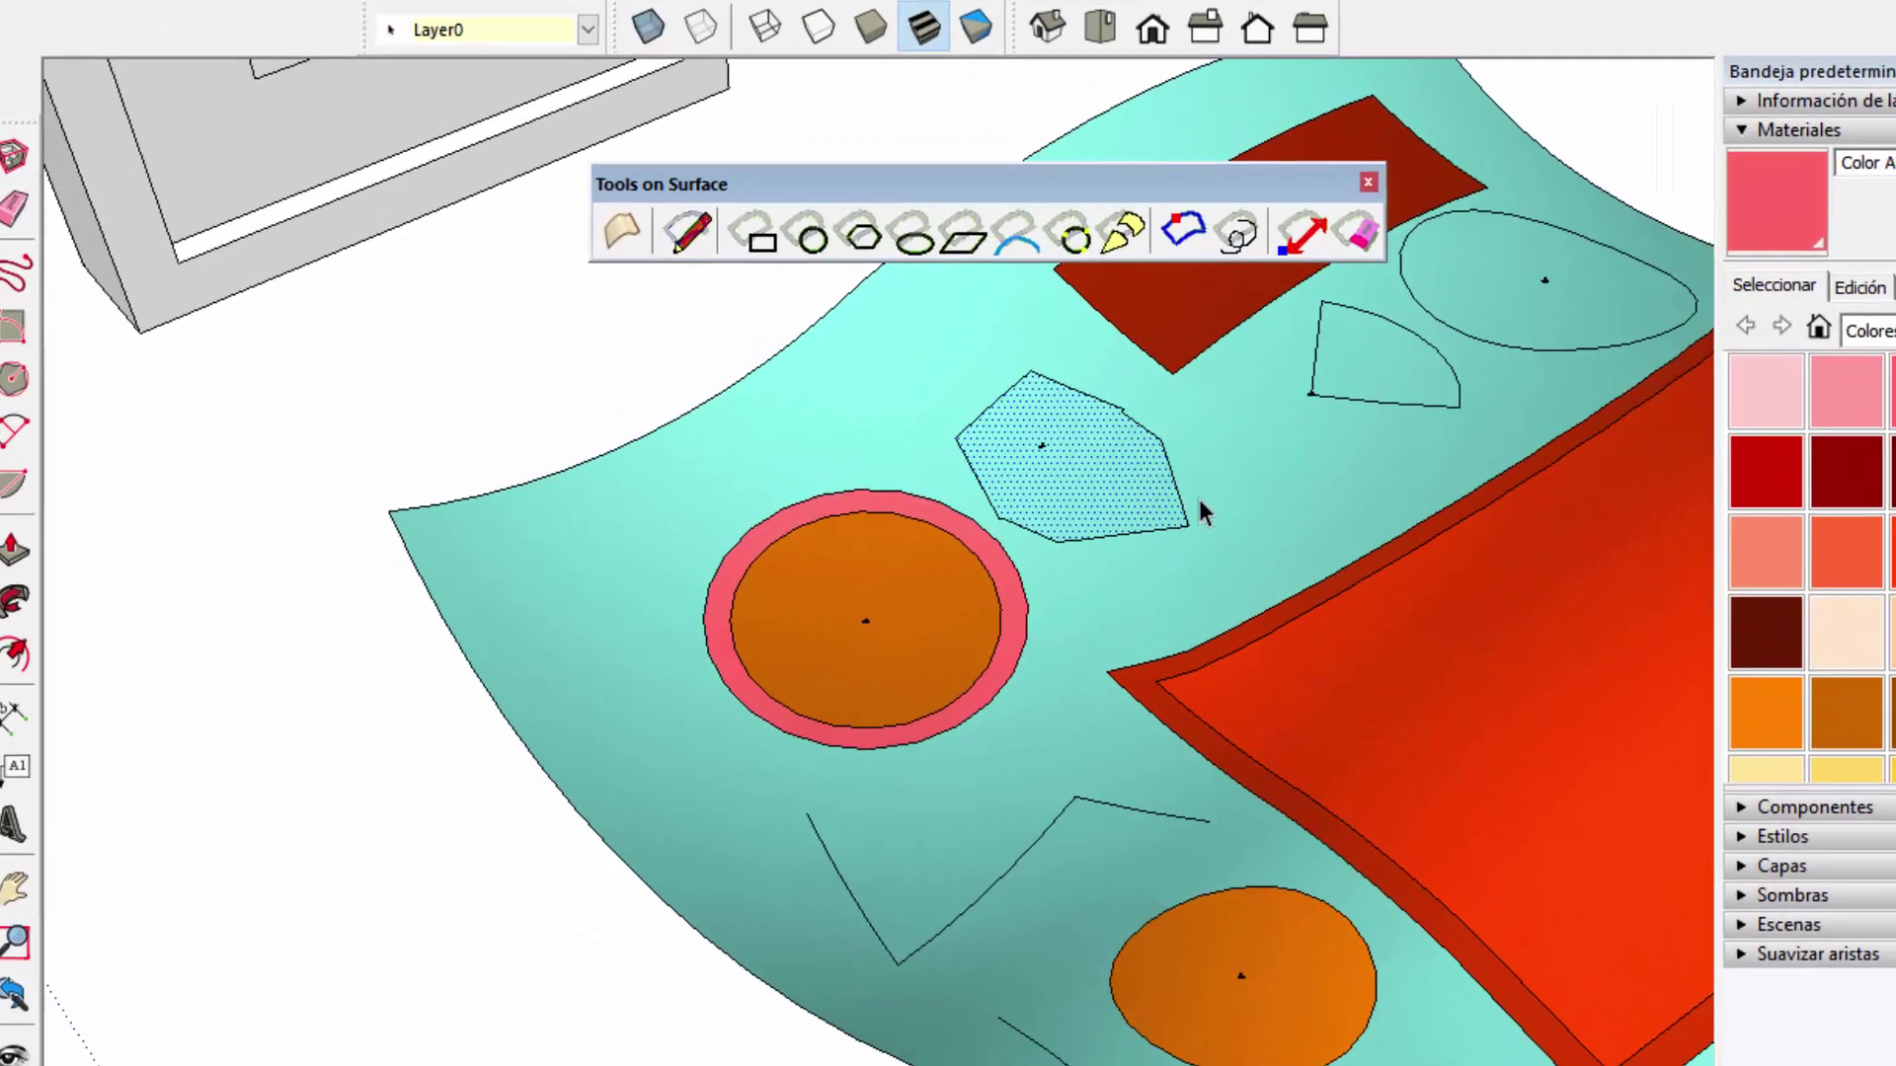
middle_drag(1335, 596, 1205, 549)
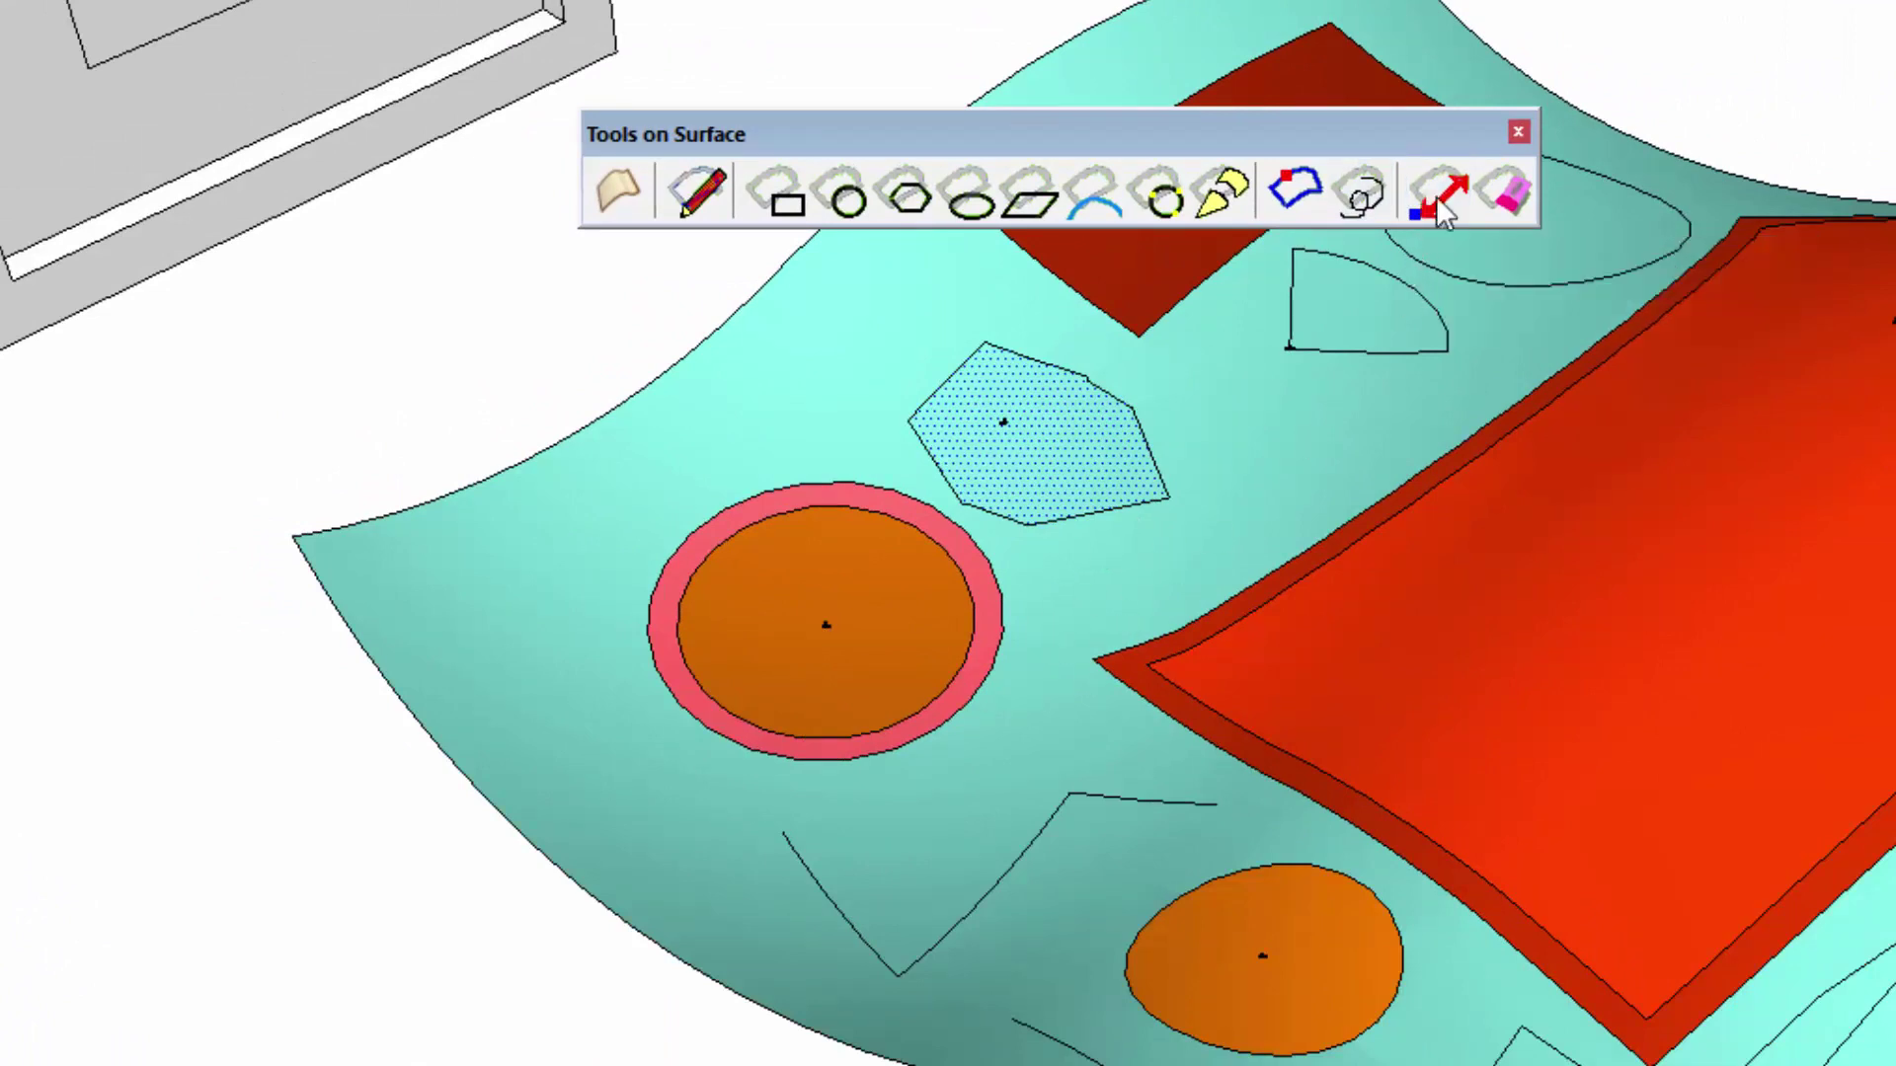
click(1441, 212)
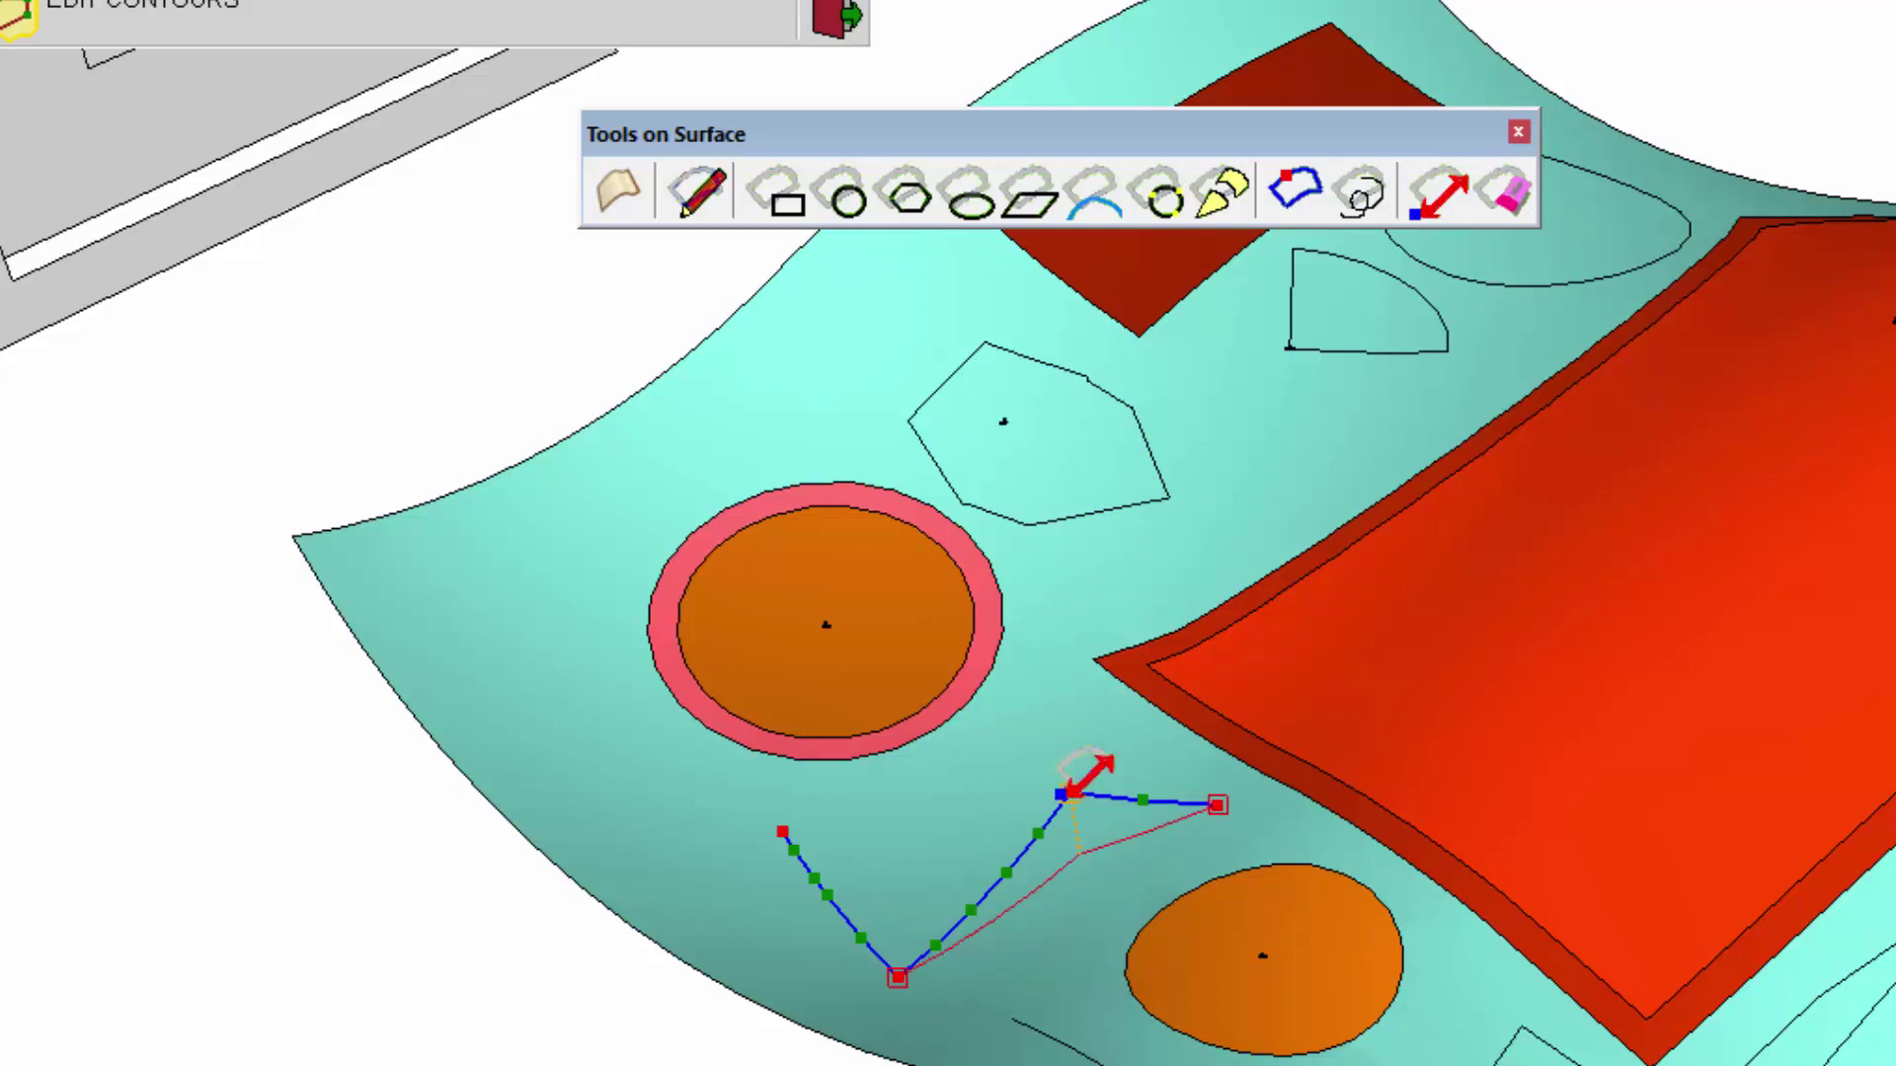
drag(1061, 795, 1041, 715)
key(space)
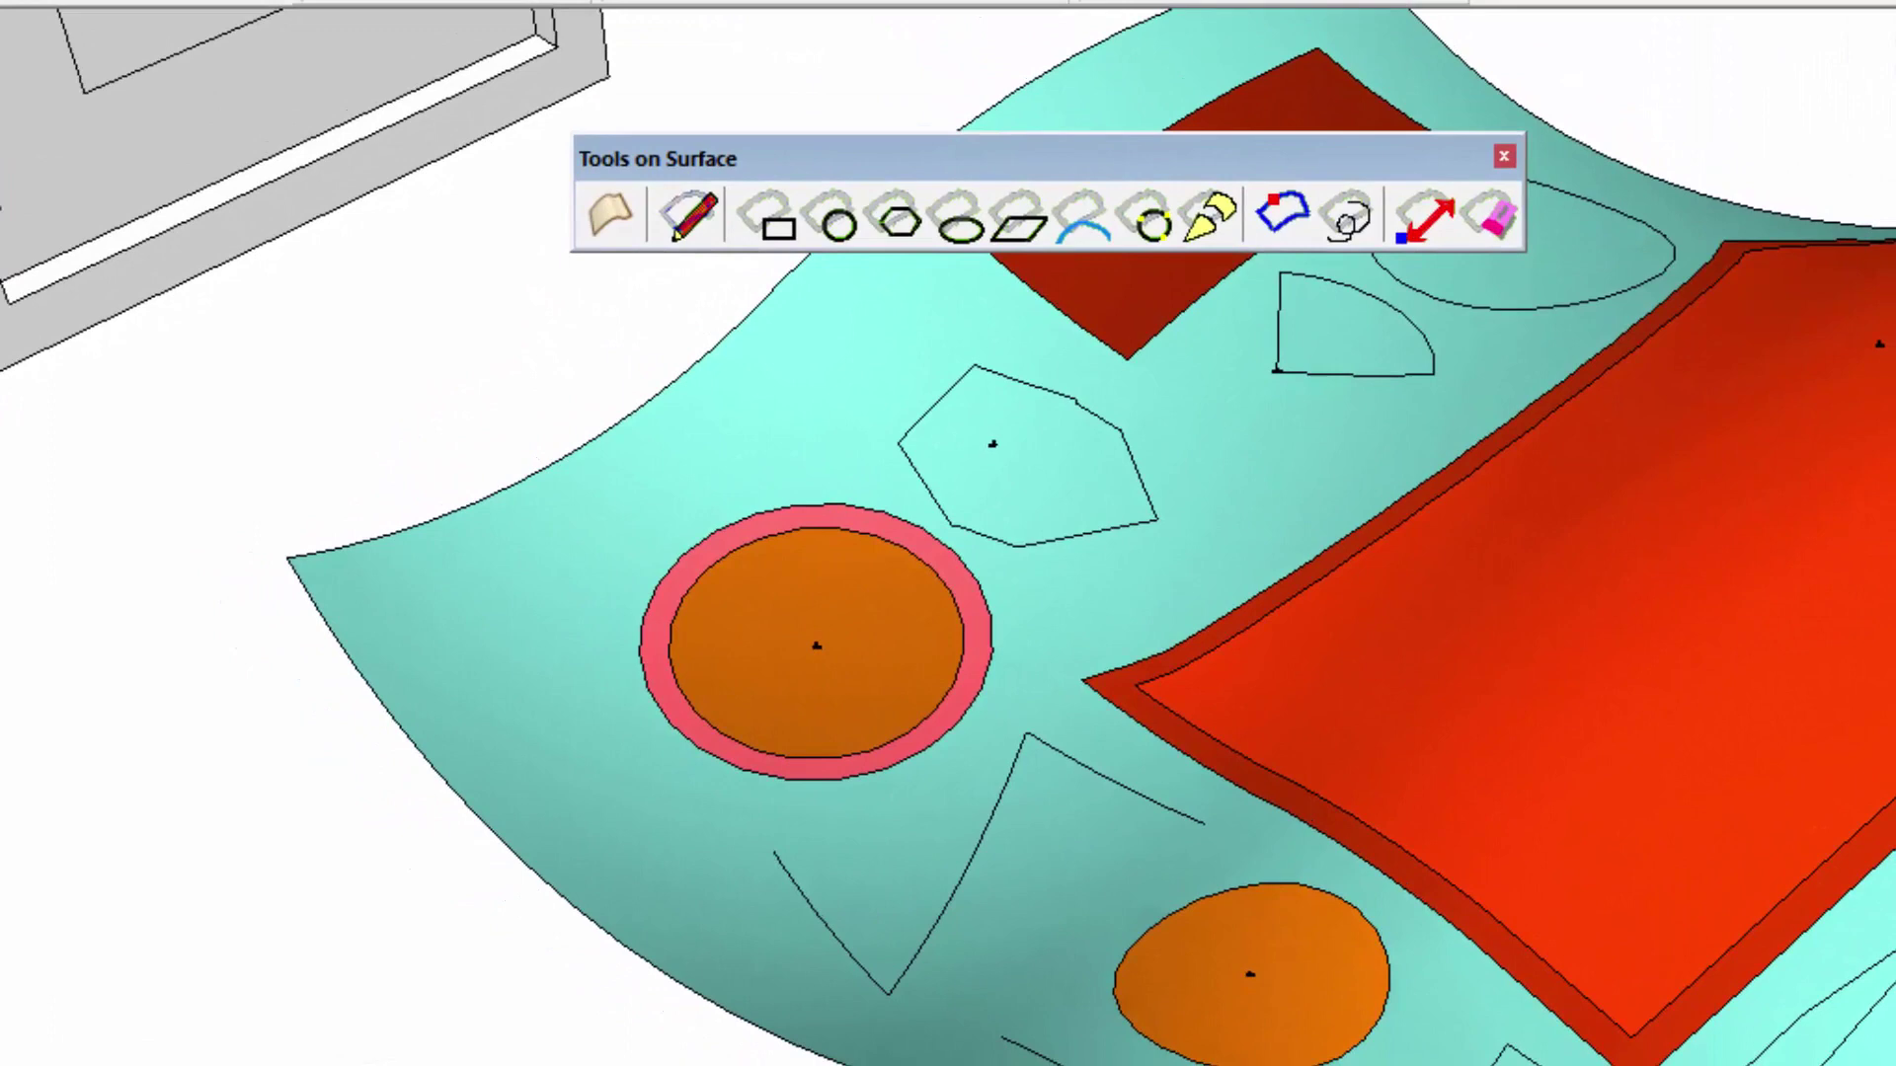
Erase the stray edge beside the pentagon and the fan shape's straight edges.
click(1496, 219)
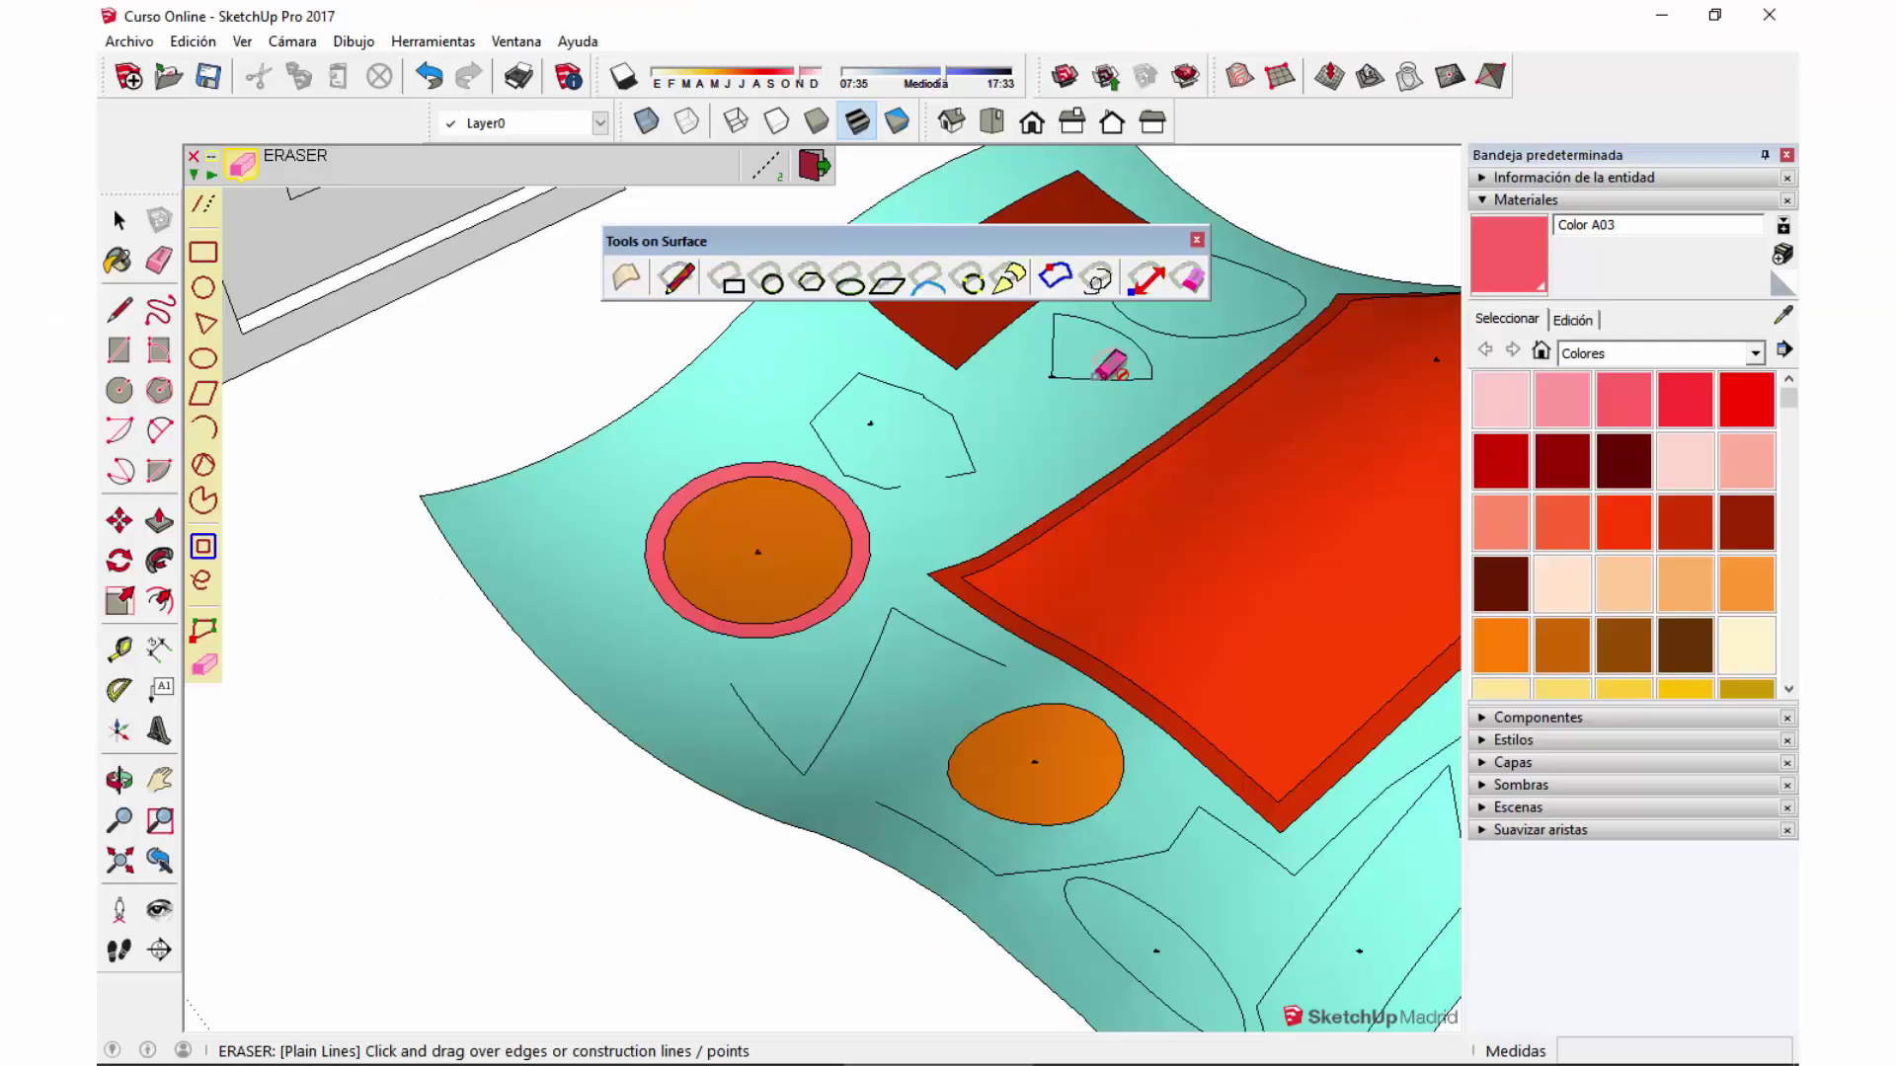
drag(950, 478, 964, 440)
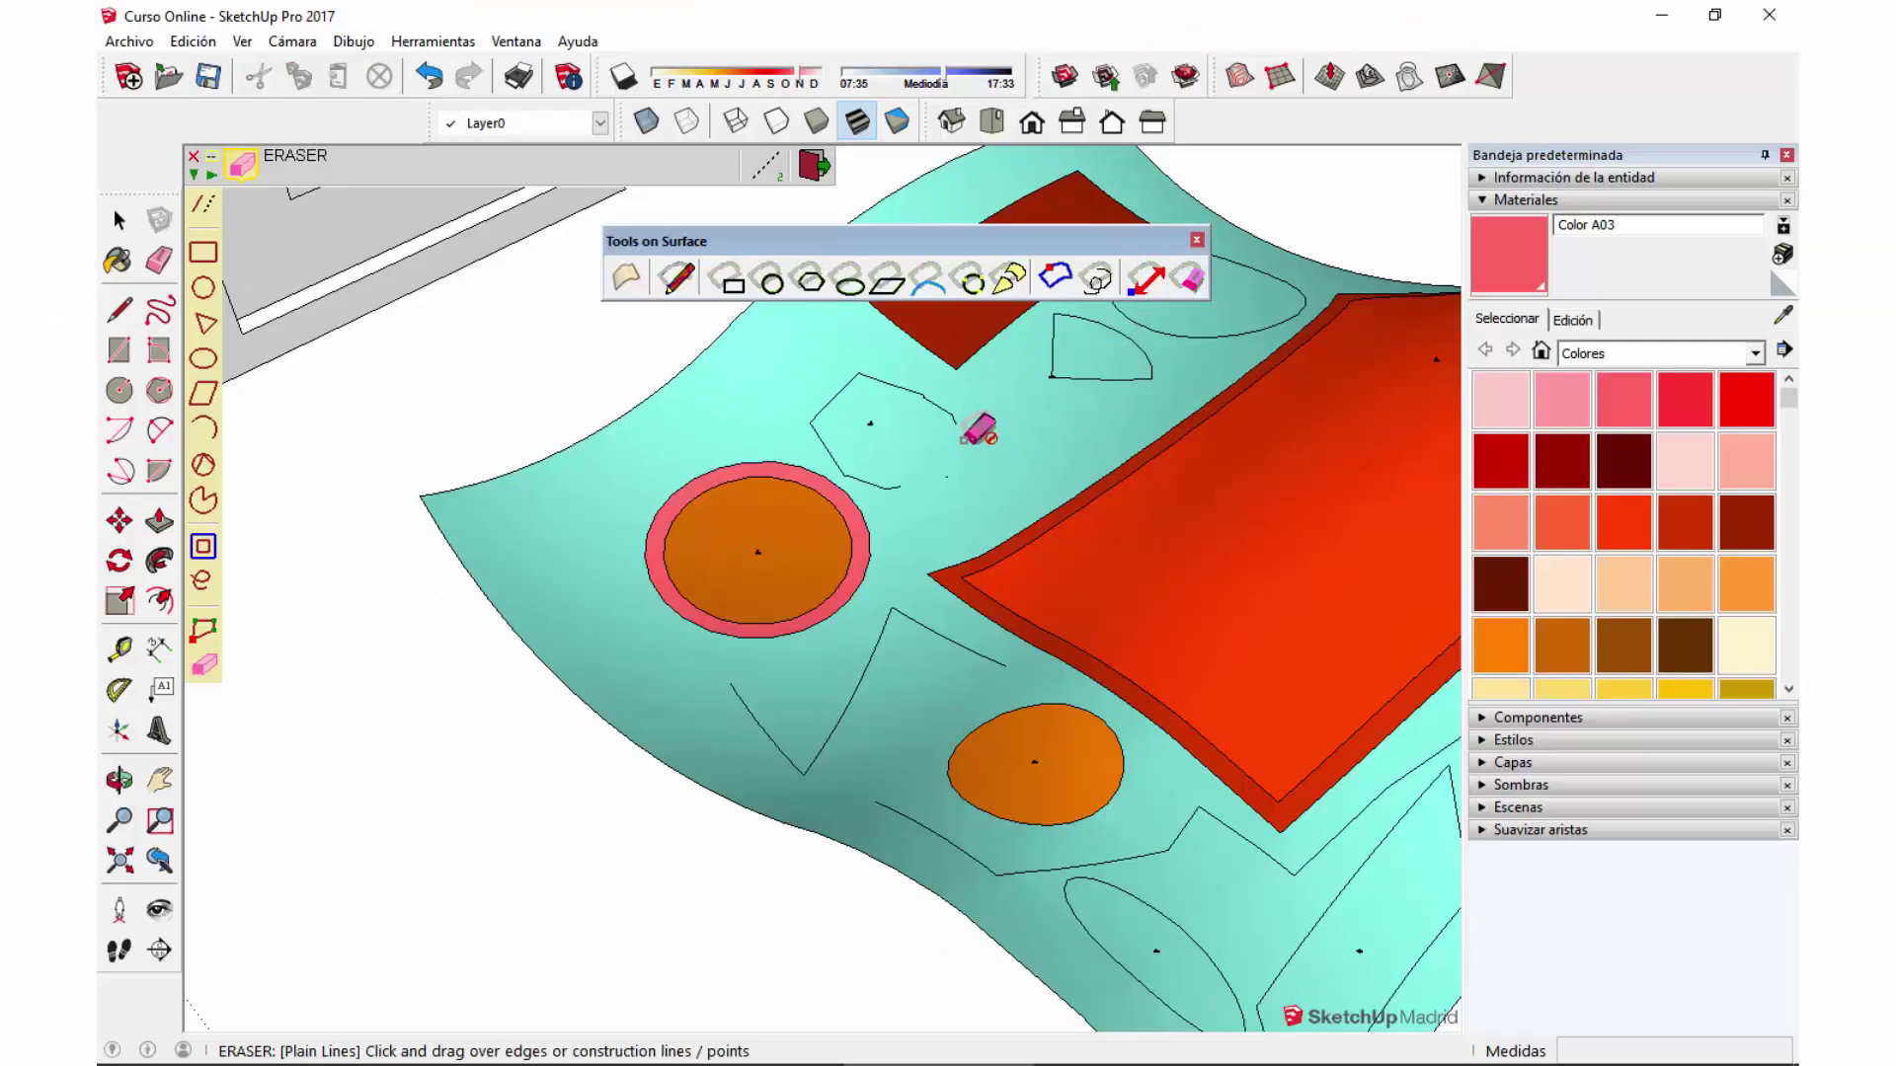
click(158, 260)
drag(1046, 375, 1136, 377)
click(1053, 345)
Erase two vertical zigzag edges and a horizontal edge on the surface.
click(1187, 284)
mouse_move(938, 474)
middle_down()
mouse_move(692, 473)
mouse_move(1195, 668)
middle_up()
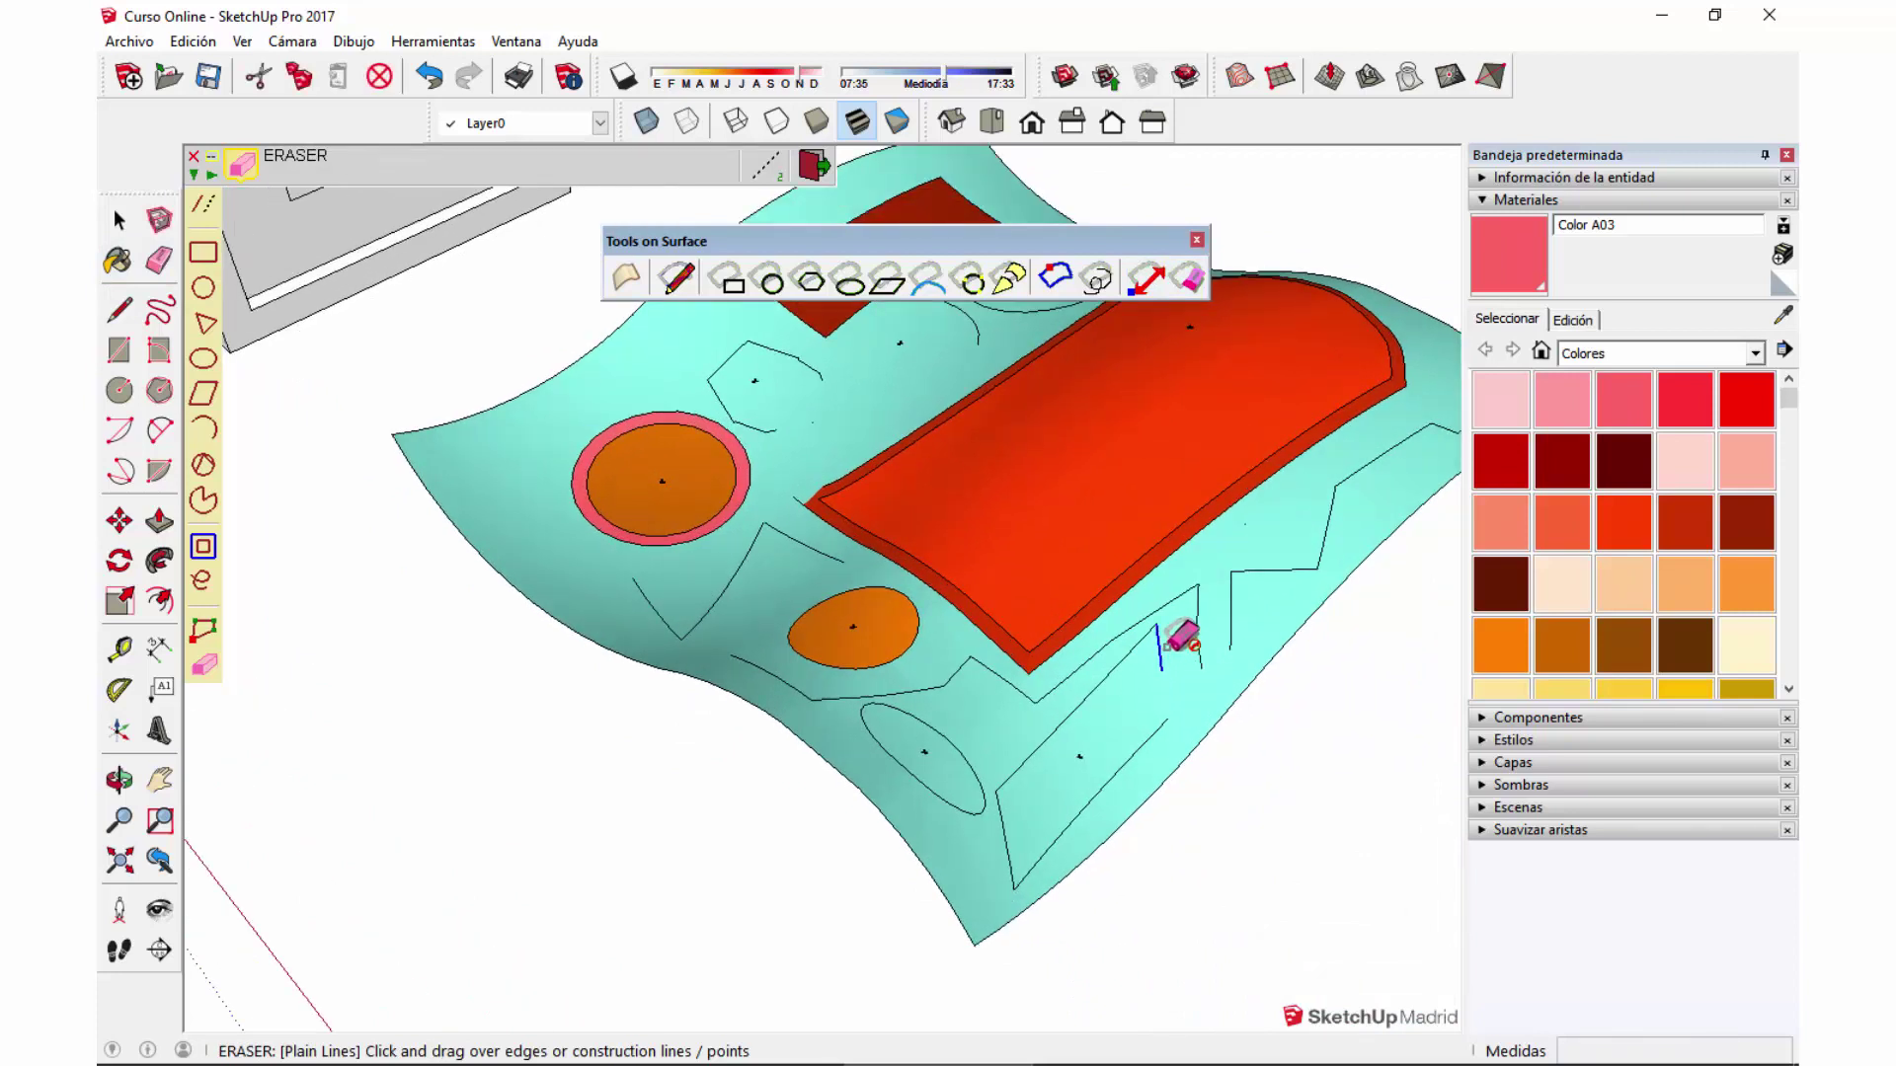
drag(1170, 647, 1239, 571)
mouse_move(1197, 597)
middle_down()
mouse_move(1067, 651)
mouse_move(902, 599)
mouse_move(1111, 604)
middle_up()
mouse_move(1100, 549)
mouse_down()
mouse_move(1129, 537)
mouse_move(1129, 499)
mouse_up()
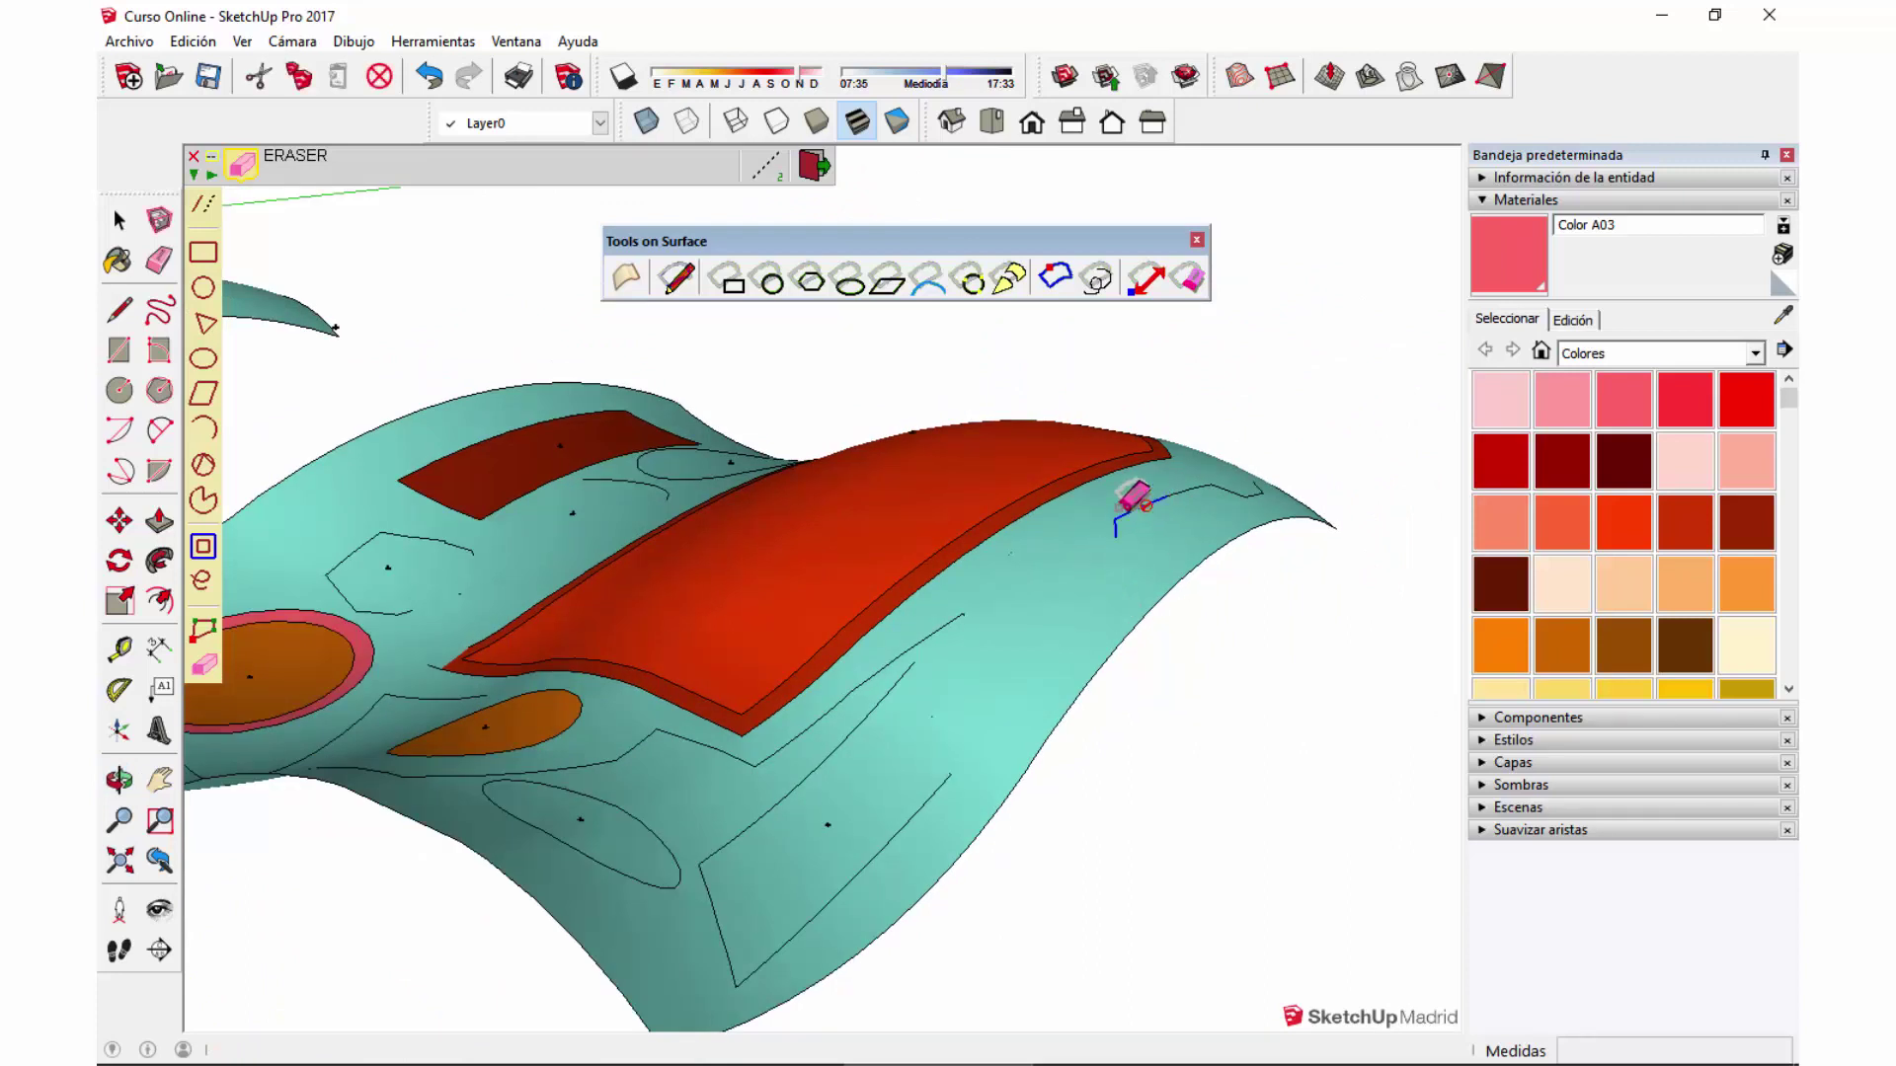
Erase short leftover edges, undoing the erase that left a hole.
click(159, 260)
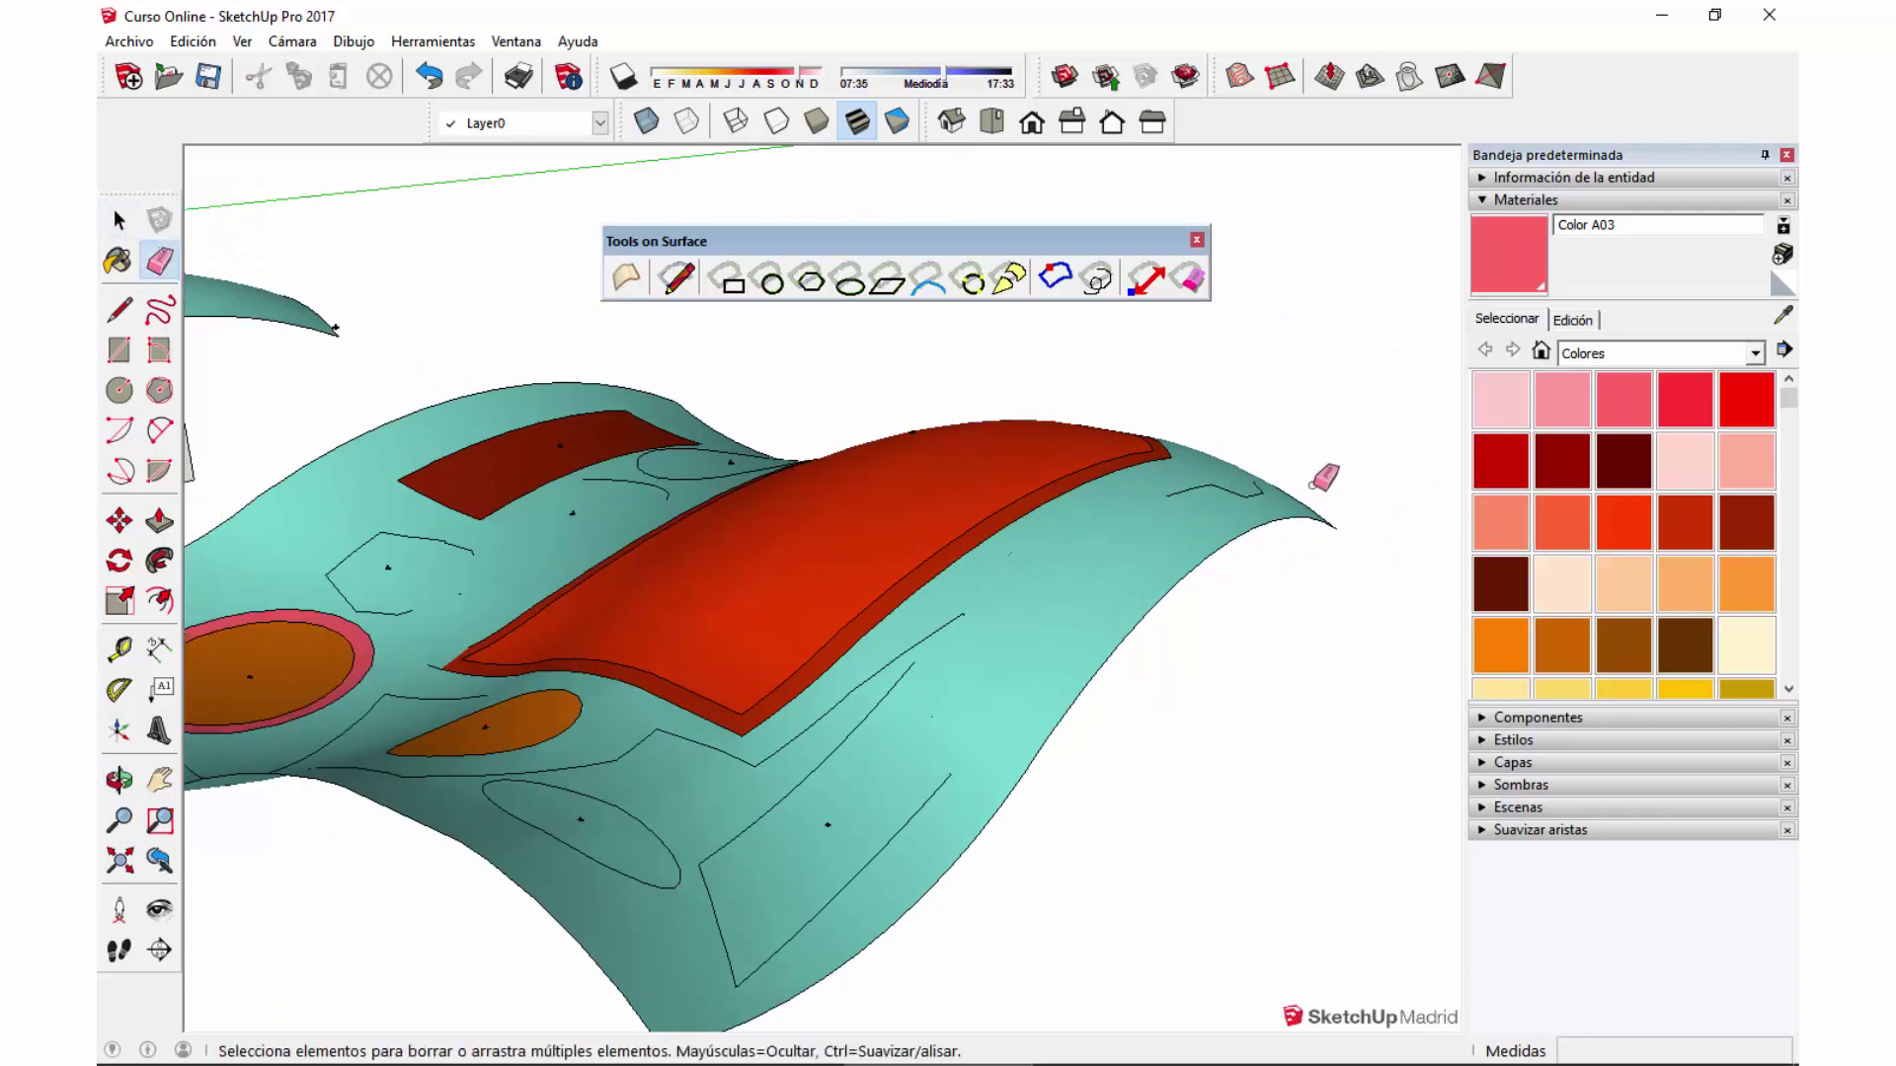
middle_drag(1324, 478, 1159, 626)
drag(1292, 567, 1305, 555)
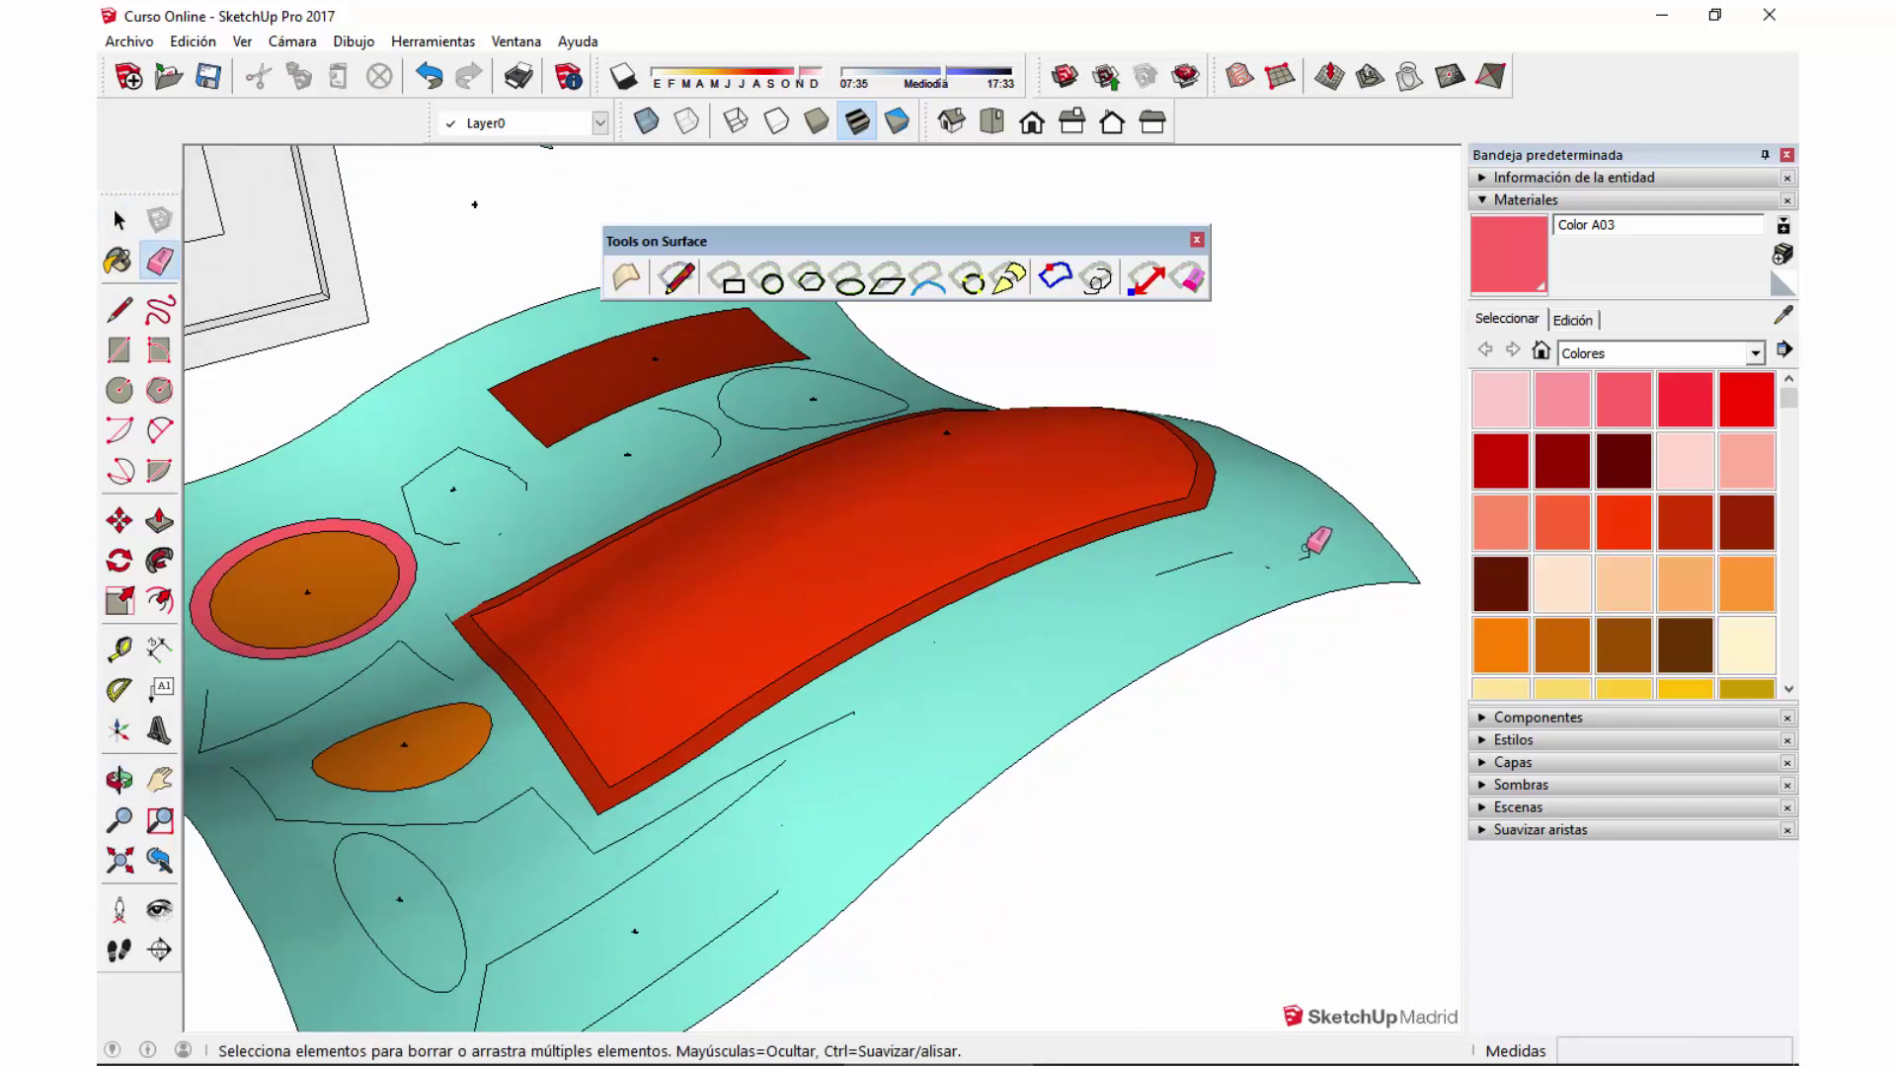
click(1192, 563)
drag(1323, 536, 1305, 549)
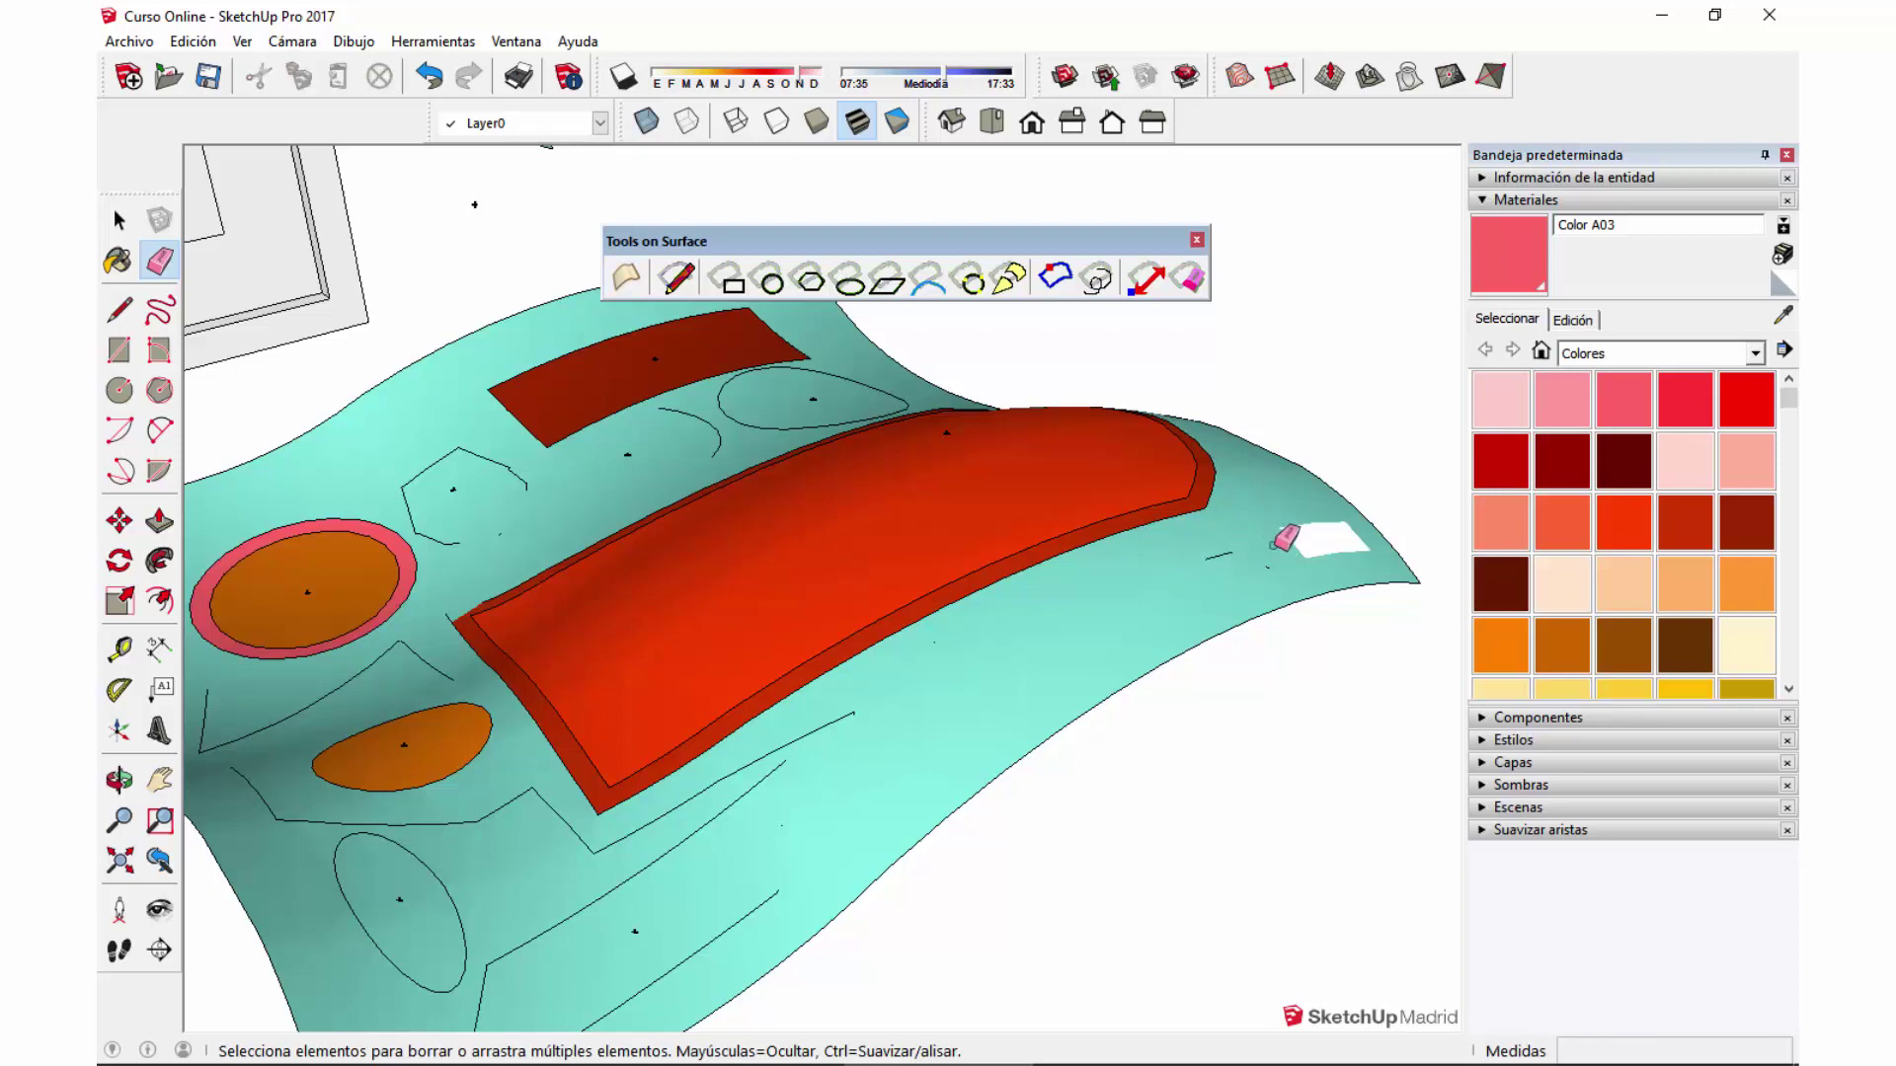
key(ctrl+z)
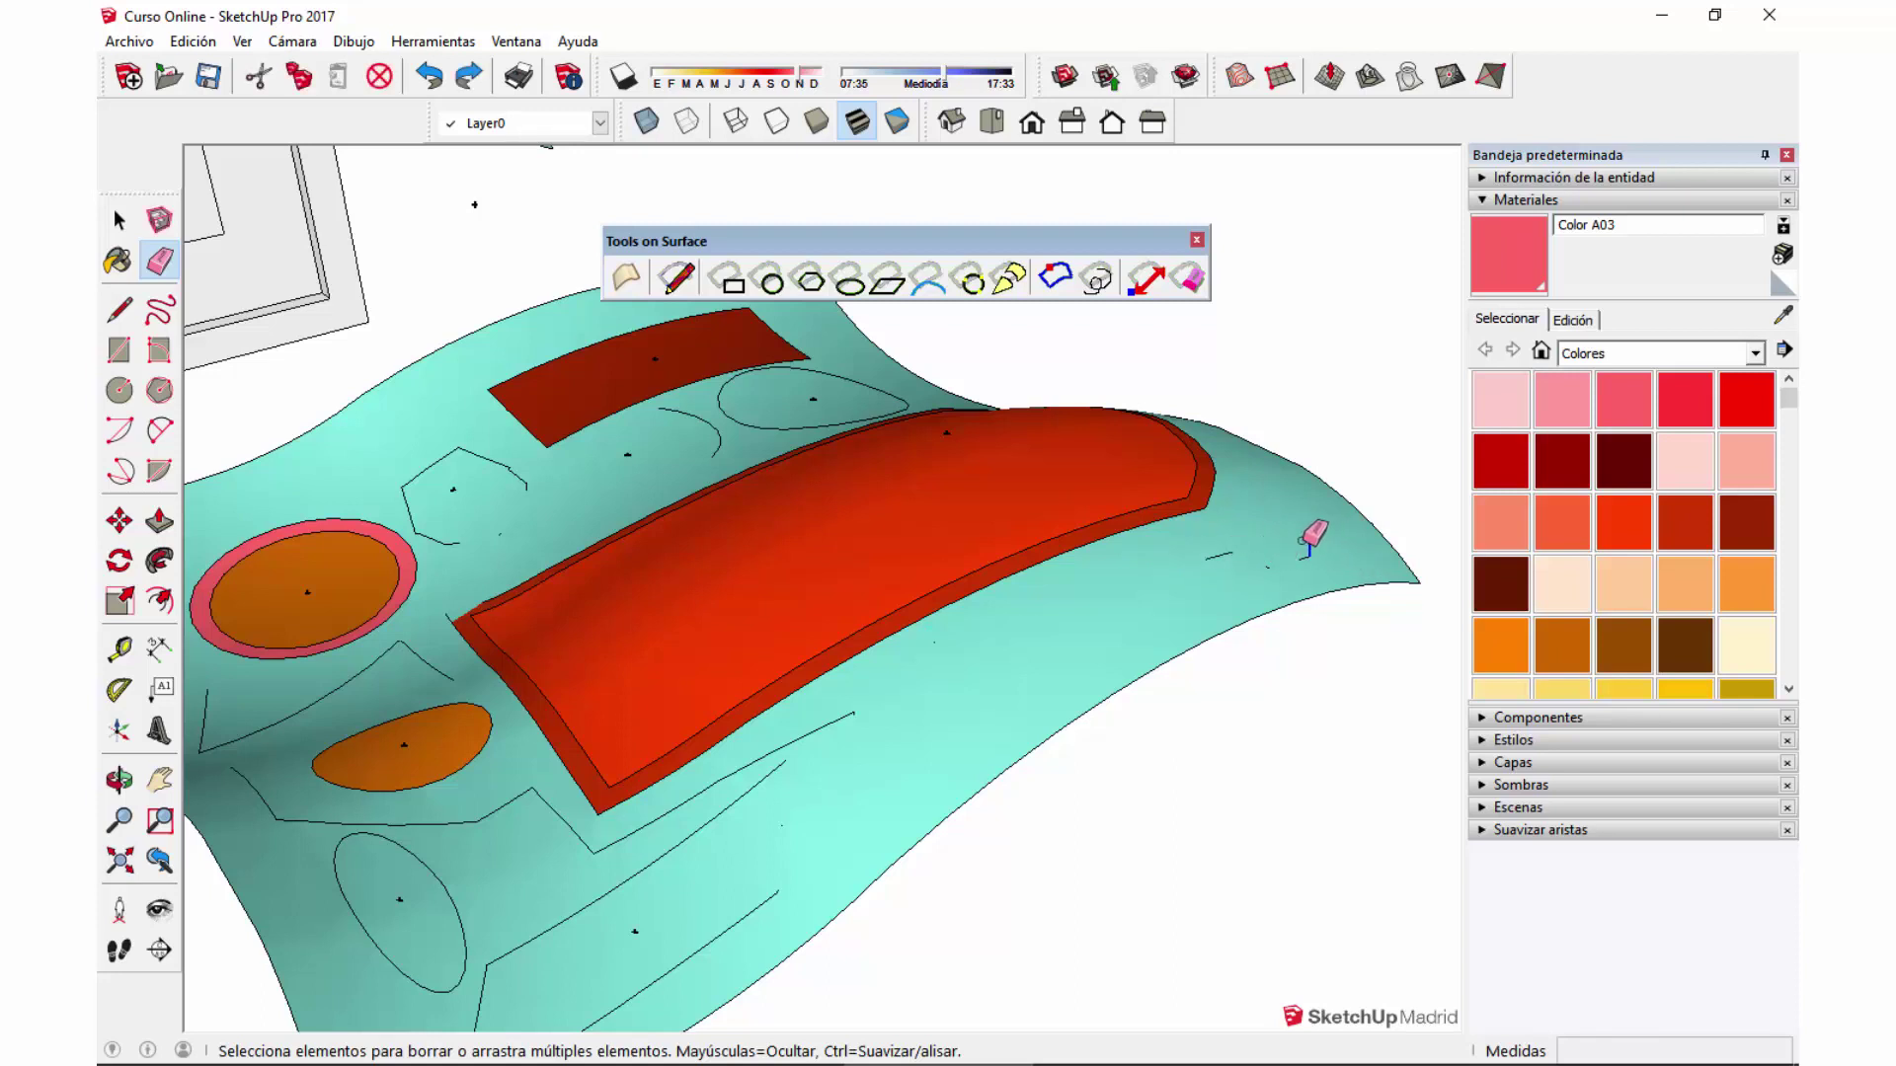
Smooth away the red shape's outline edges so it shades as one solid area.
ctrl+click(1049, 513)
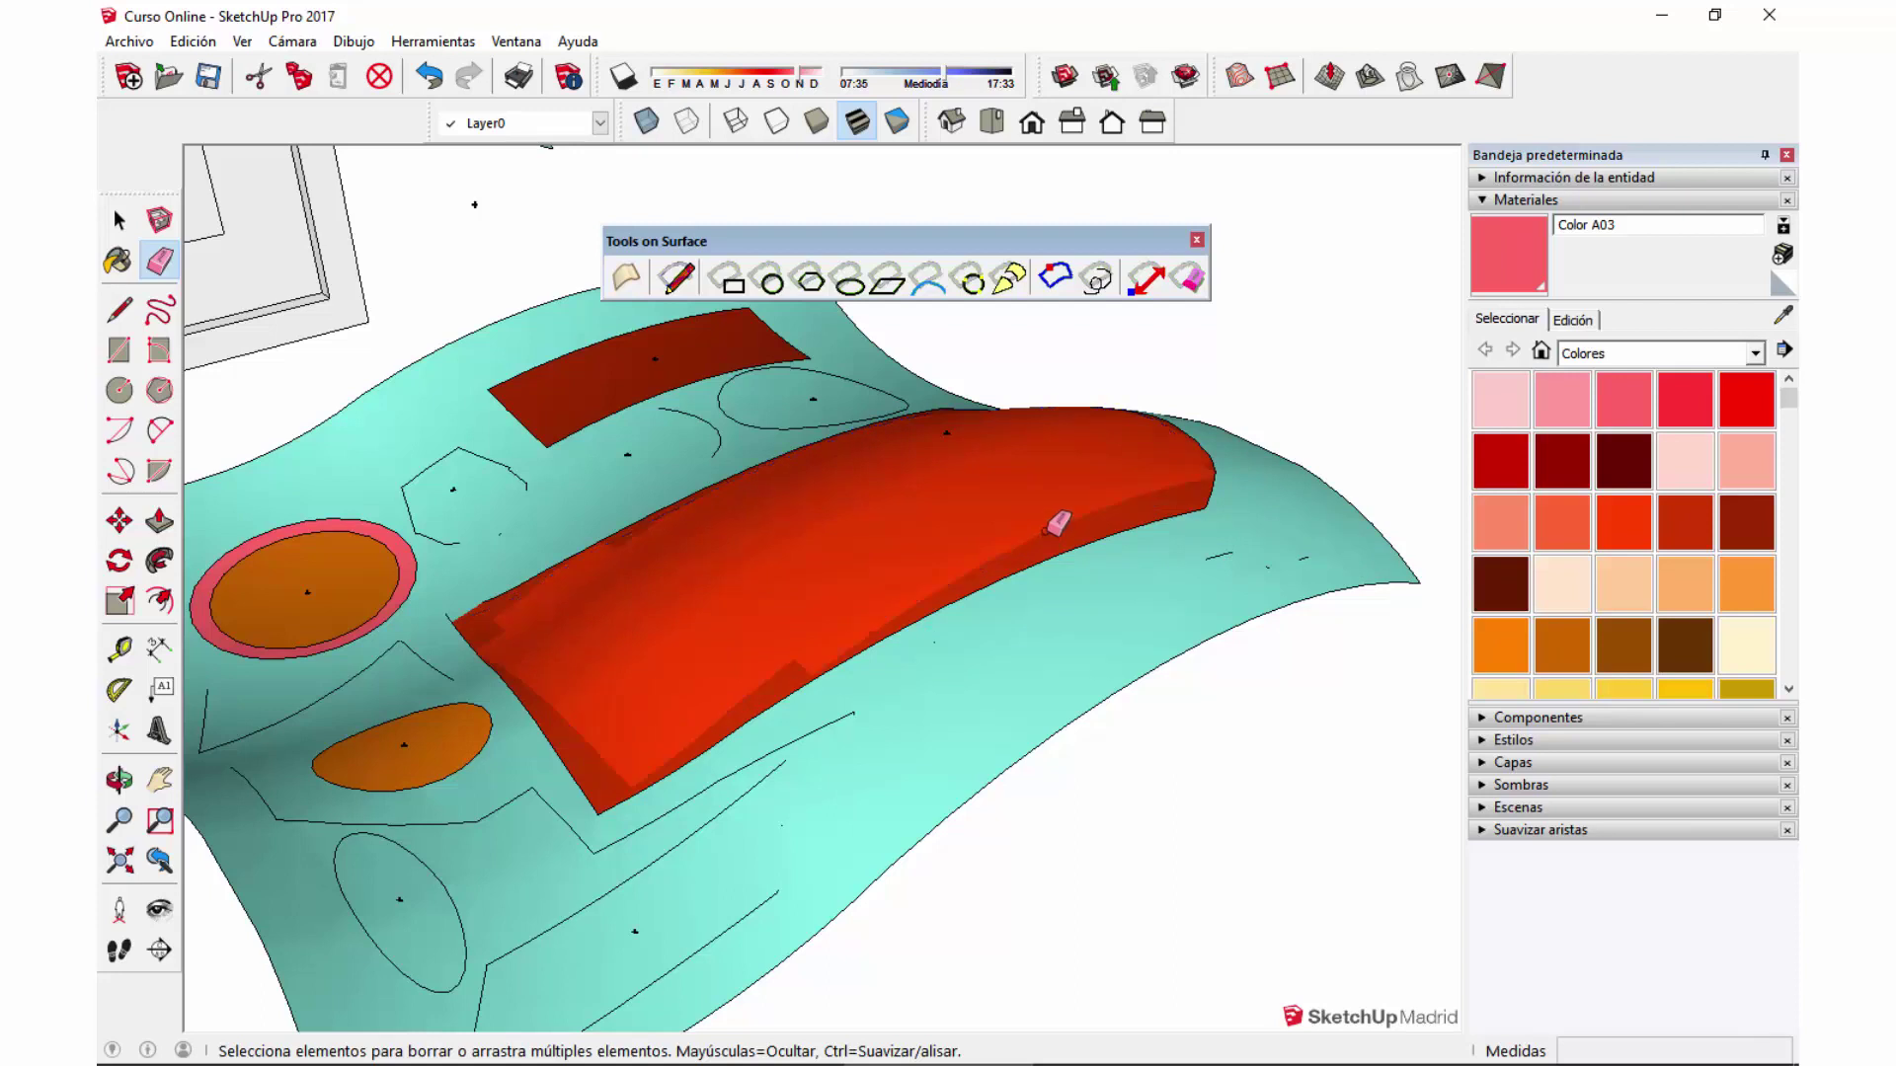
click(1188, 278)
middle_drag(1173, 503, 1084, 775)
mouse_move(1214, 524)
middle_down()
mouse_move(752, 471)
mouse_move(824, 523)
middle_up()
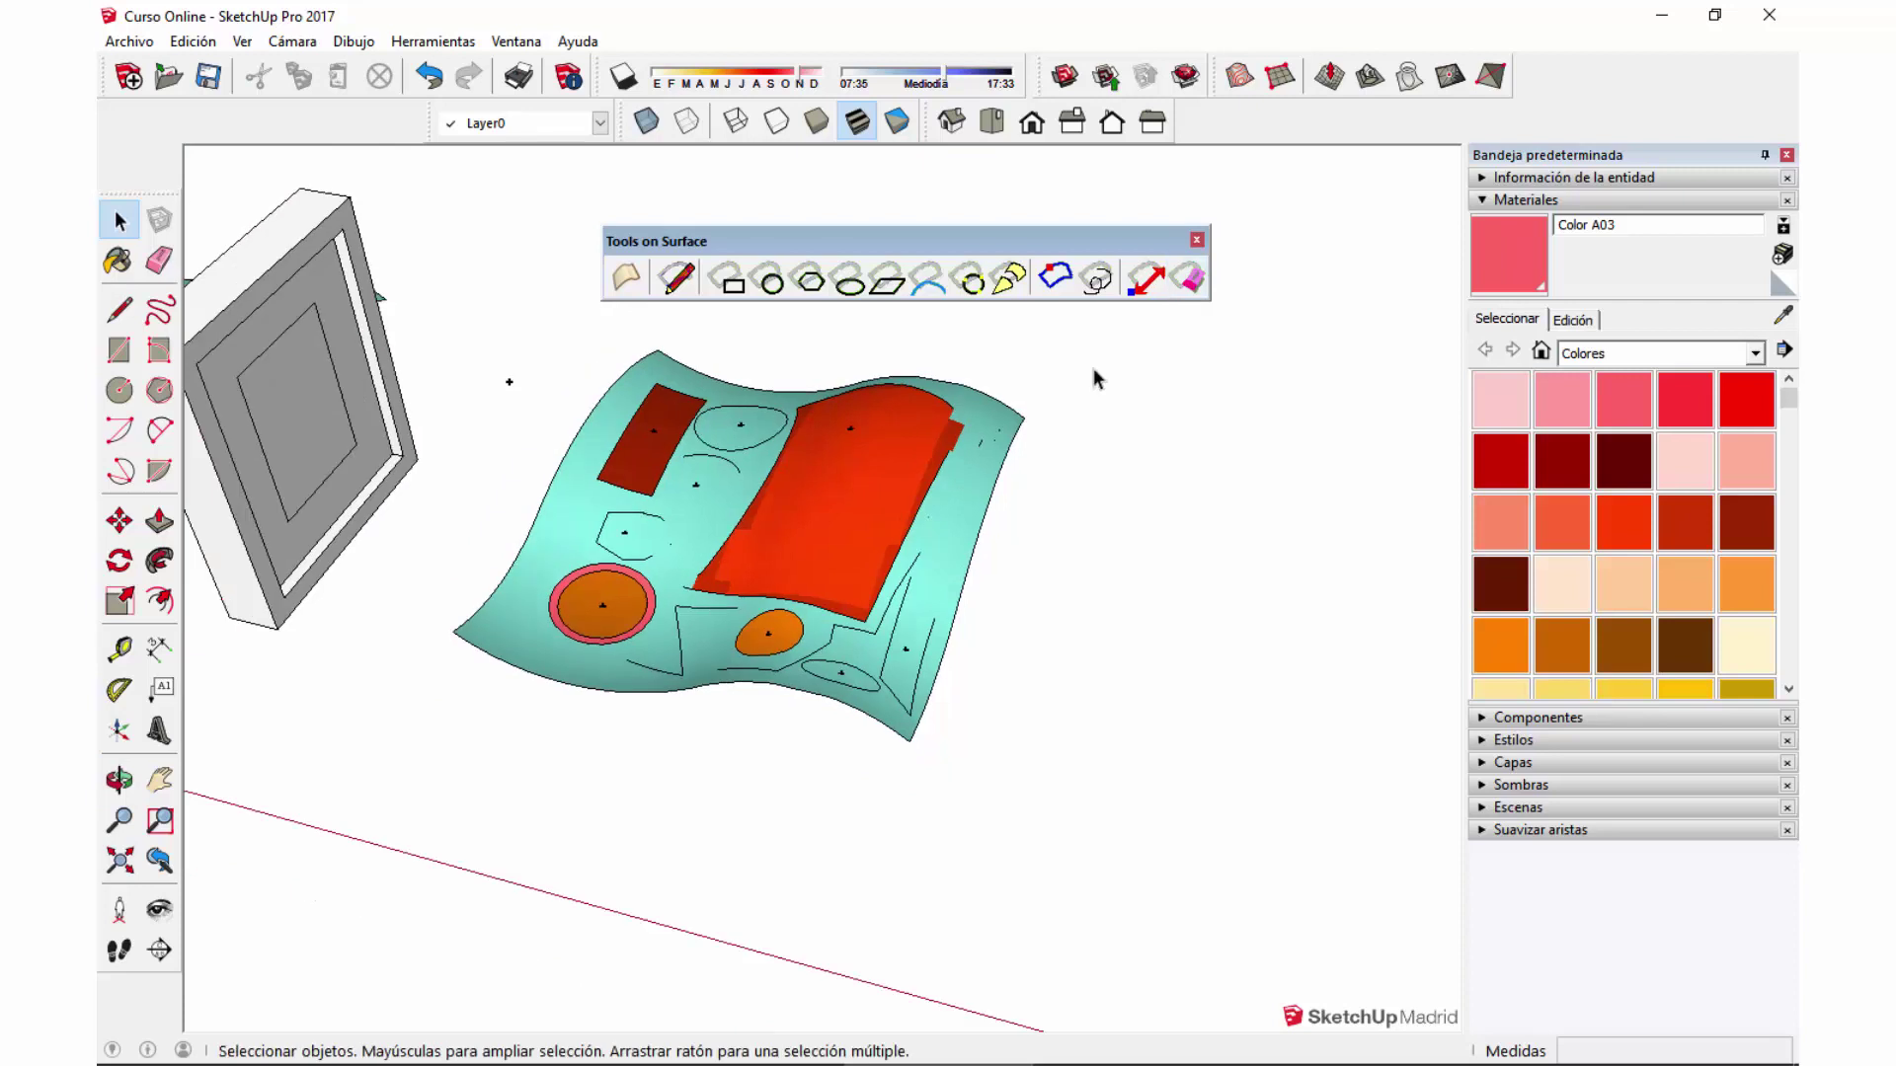
drag(1018, 244, 1092, 227)
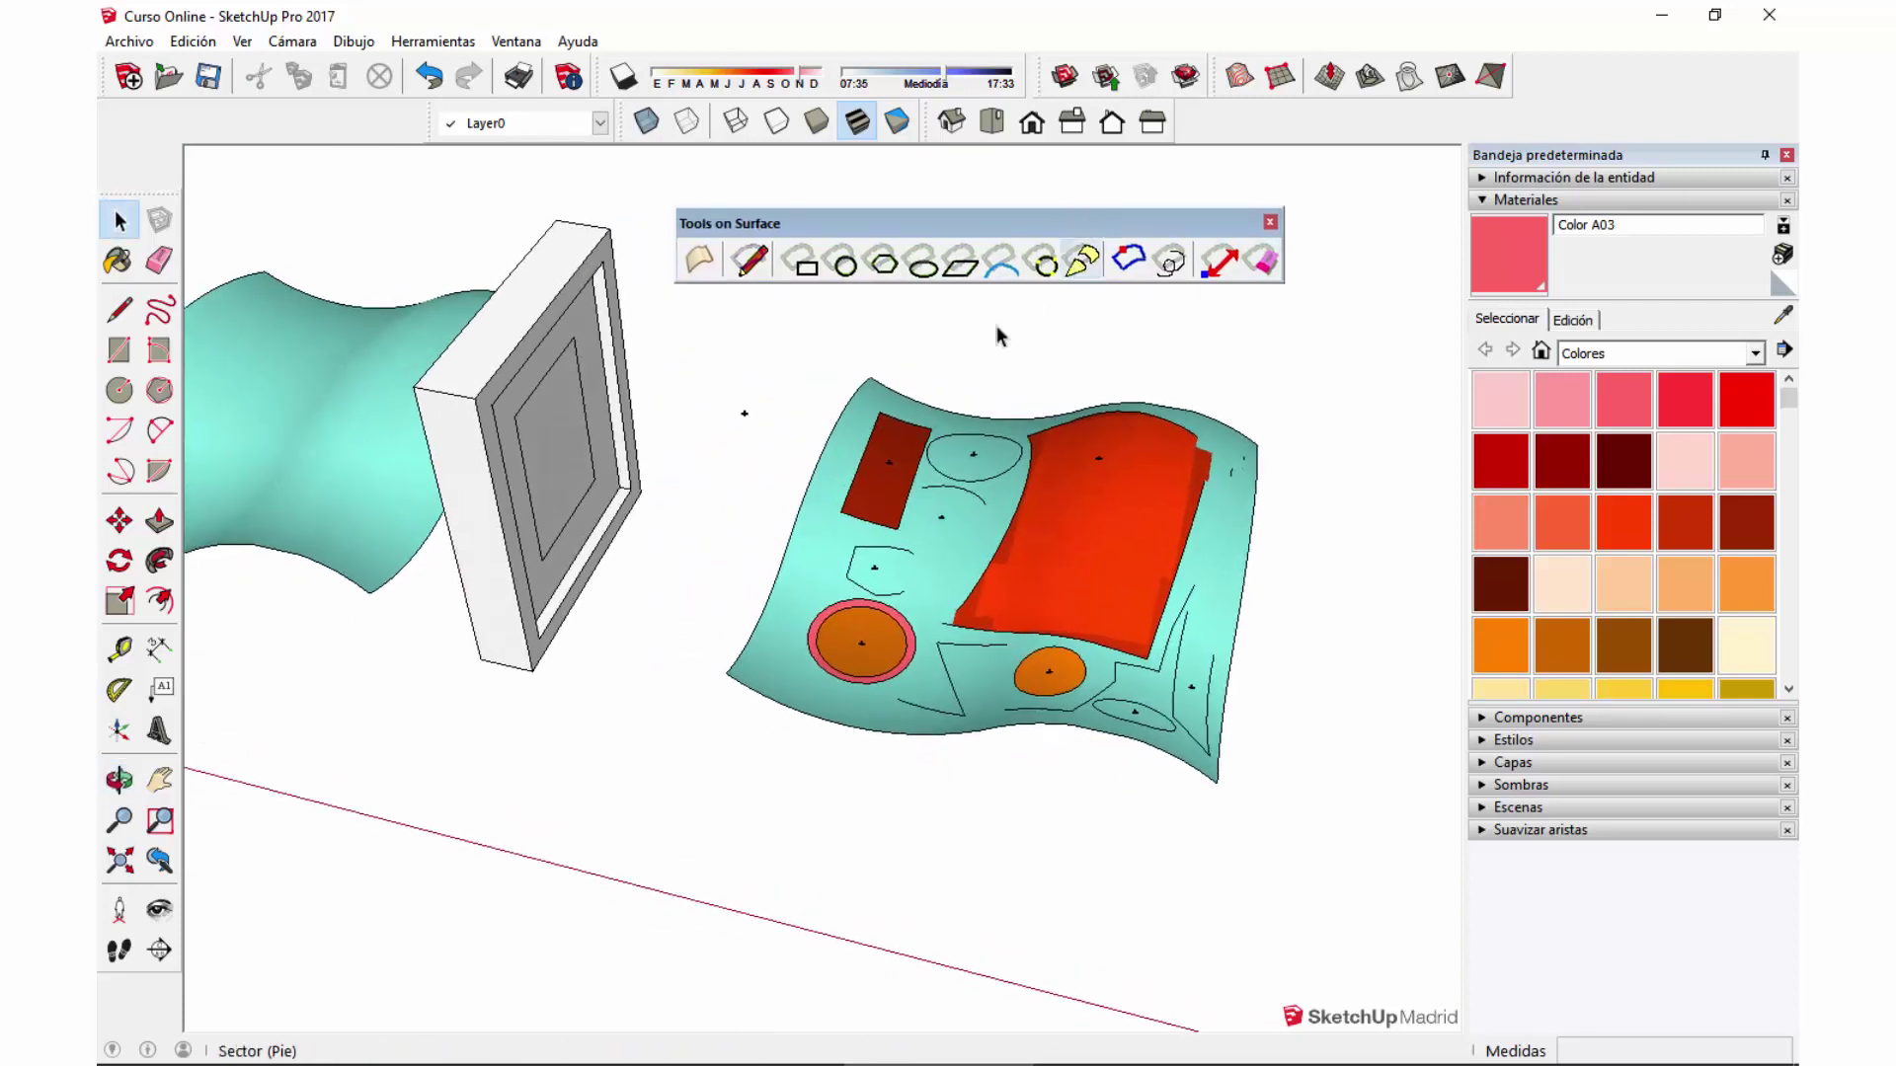
middle_drag(998, 336, 889, 326)
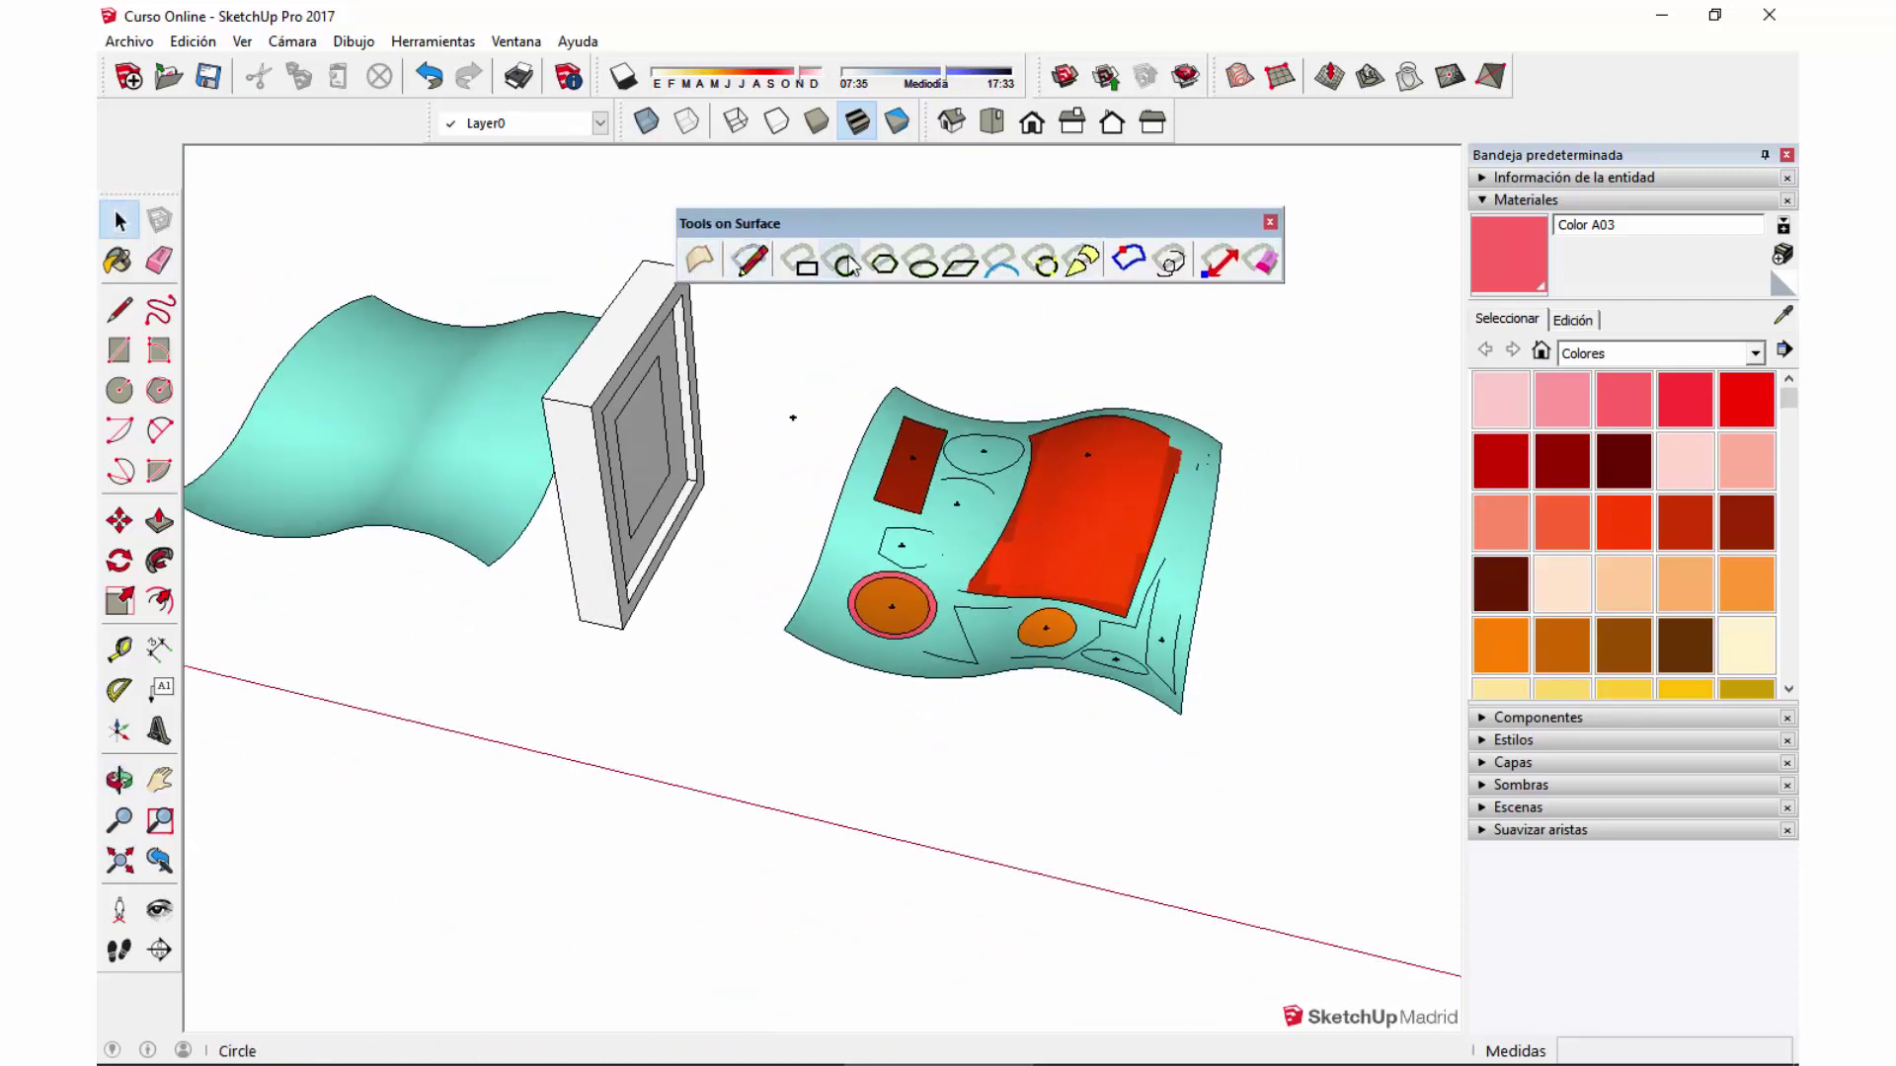
drag(1165, 226, 1240, 188)
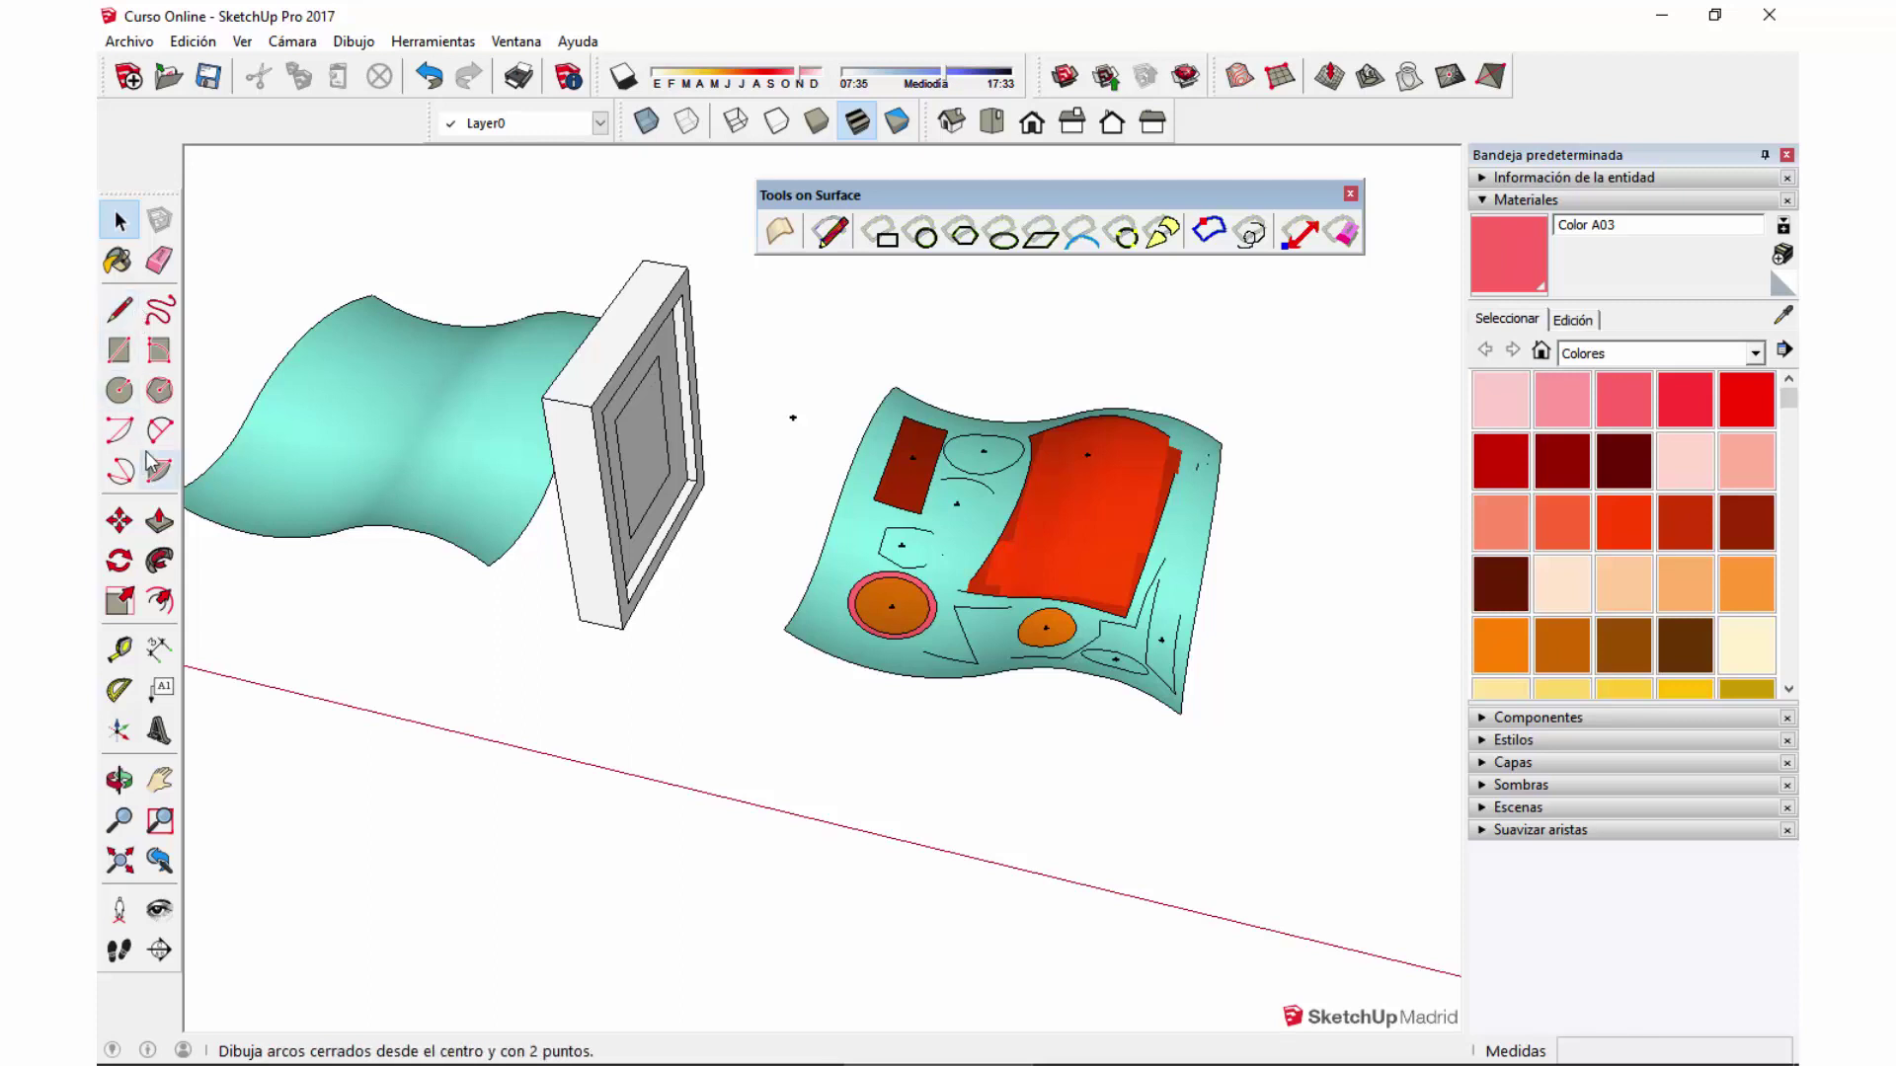
mouse_move(1046, 194)
mouse_down()
mouse_move(1112, 233)
mouse_move(1031, 237)
mouse_up()
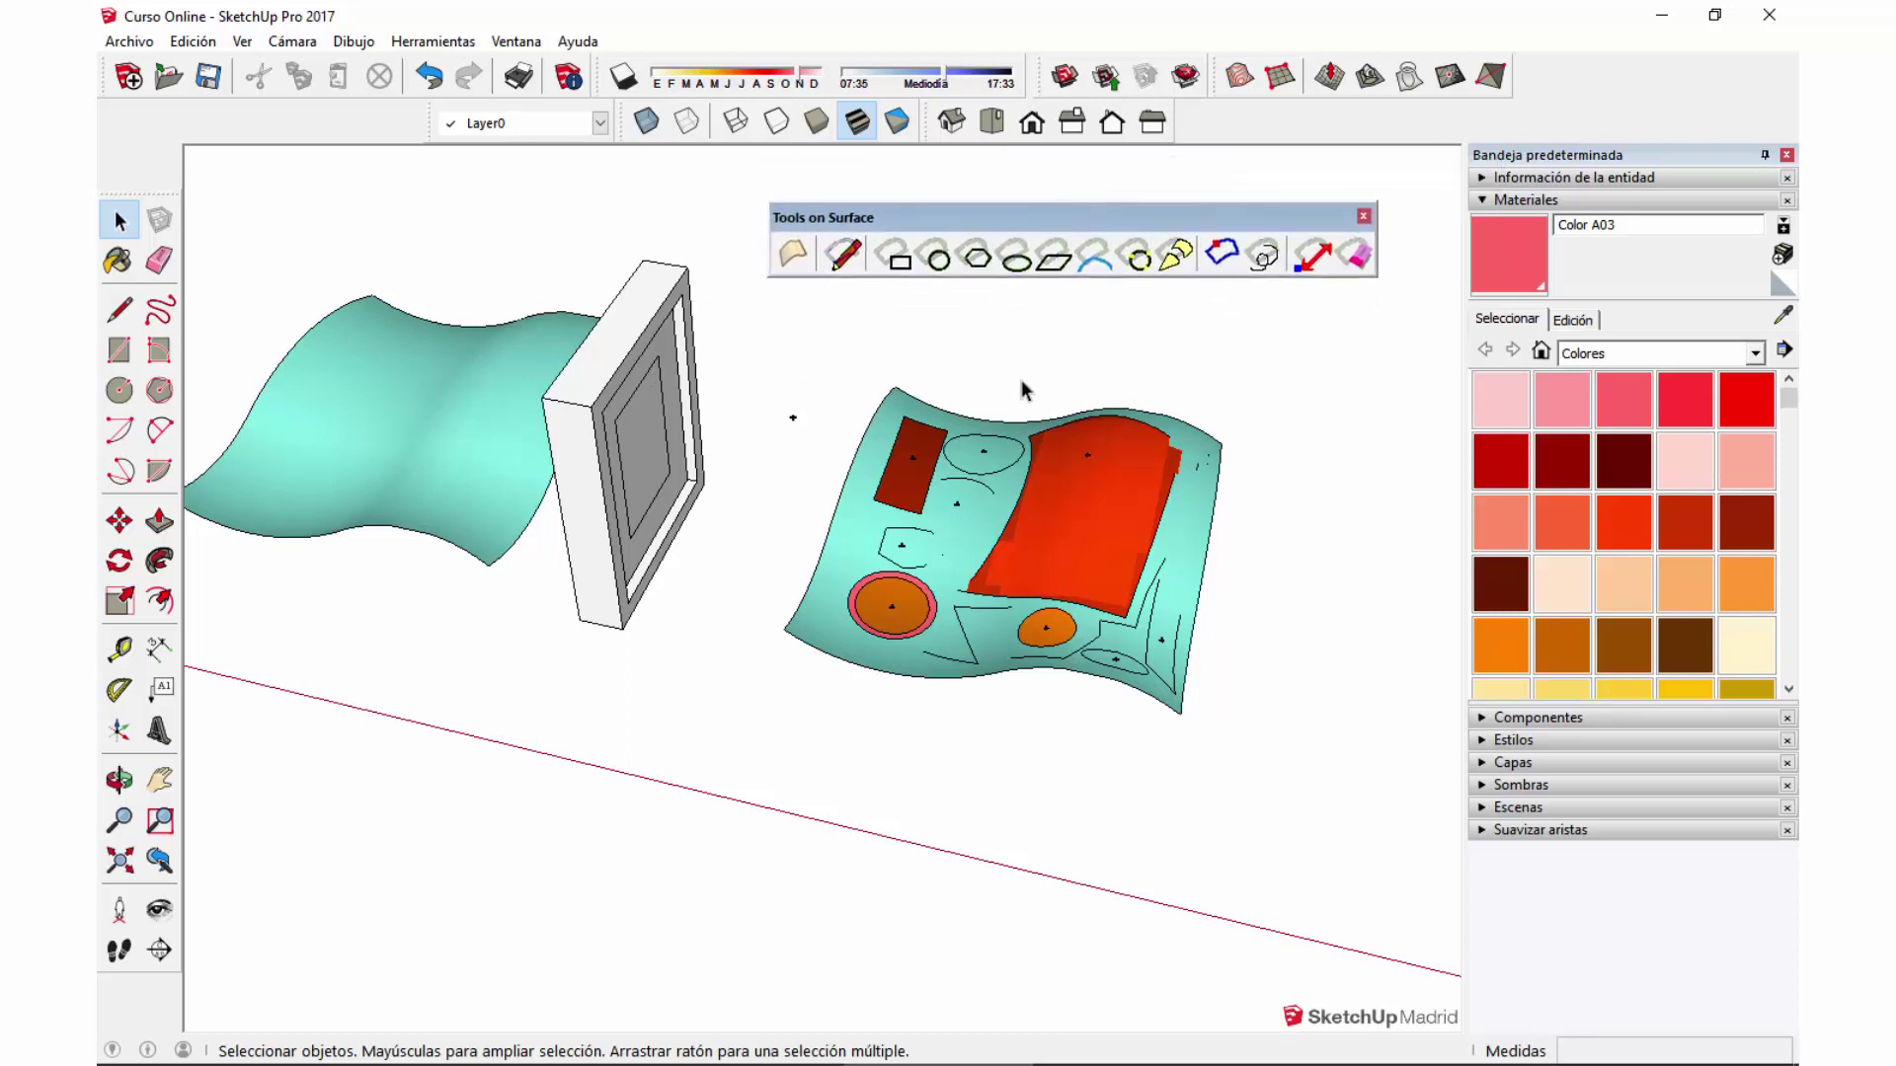
scroll(1043, 486, down, 2)
scroll(1042, 486, down, 1)
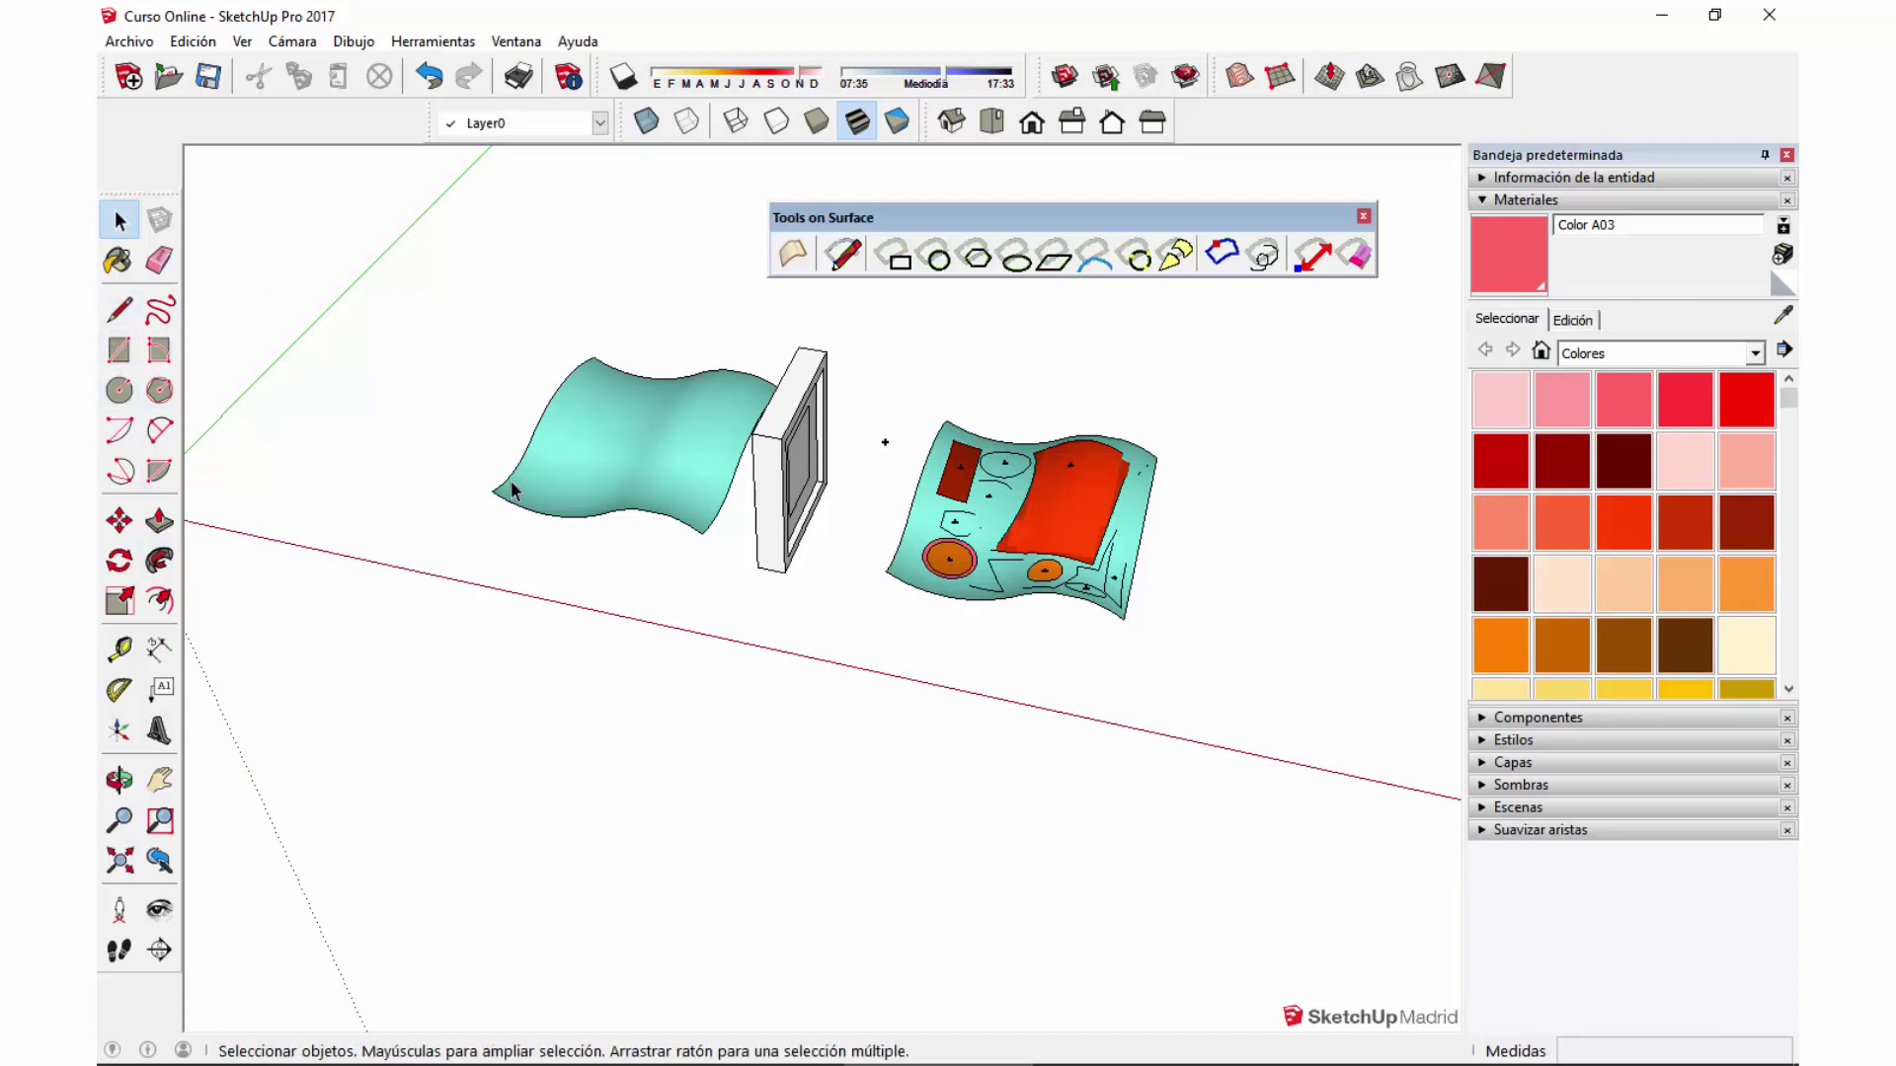
click(662, 440)
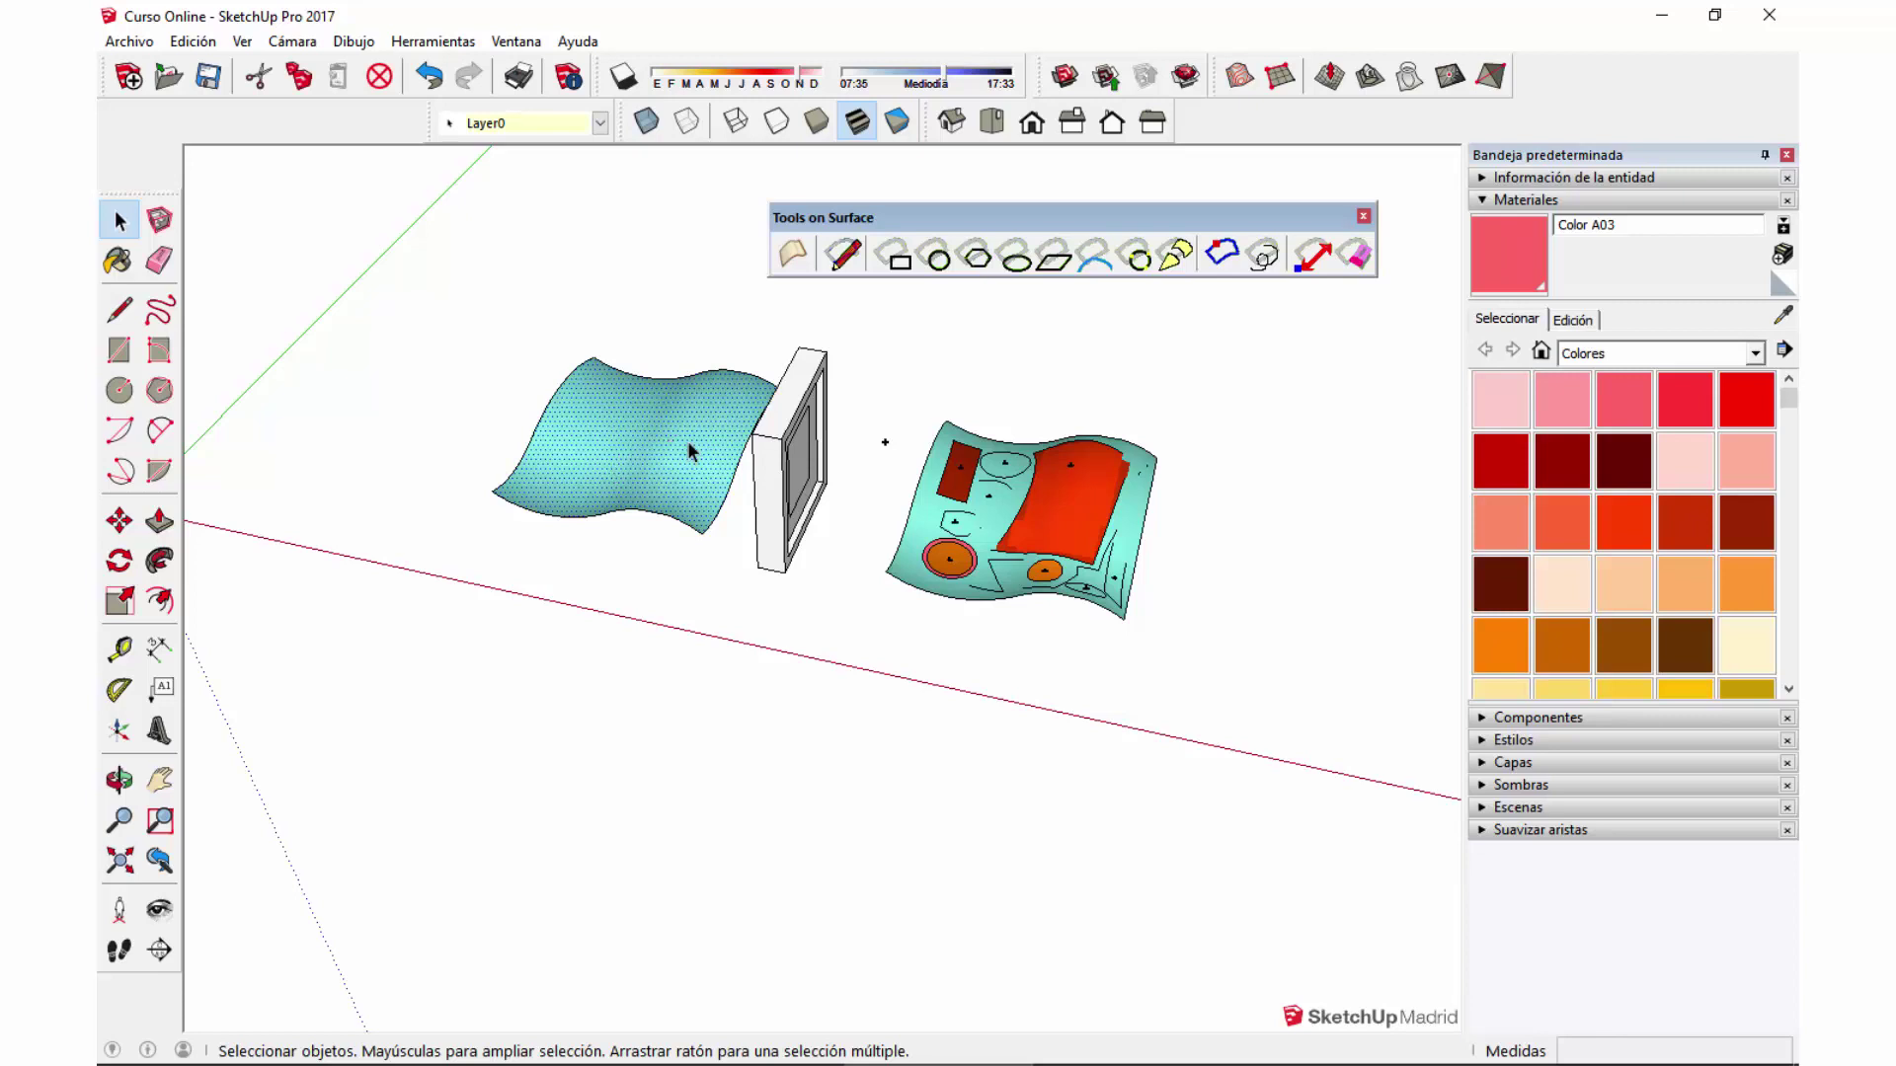
click(769, 487)
scroll(769, 487, up, 1)
scroll(769, 487, up, 2)
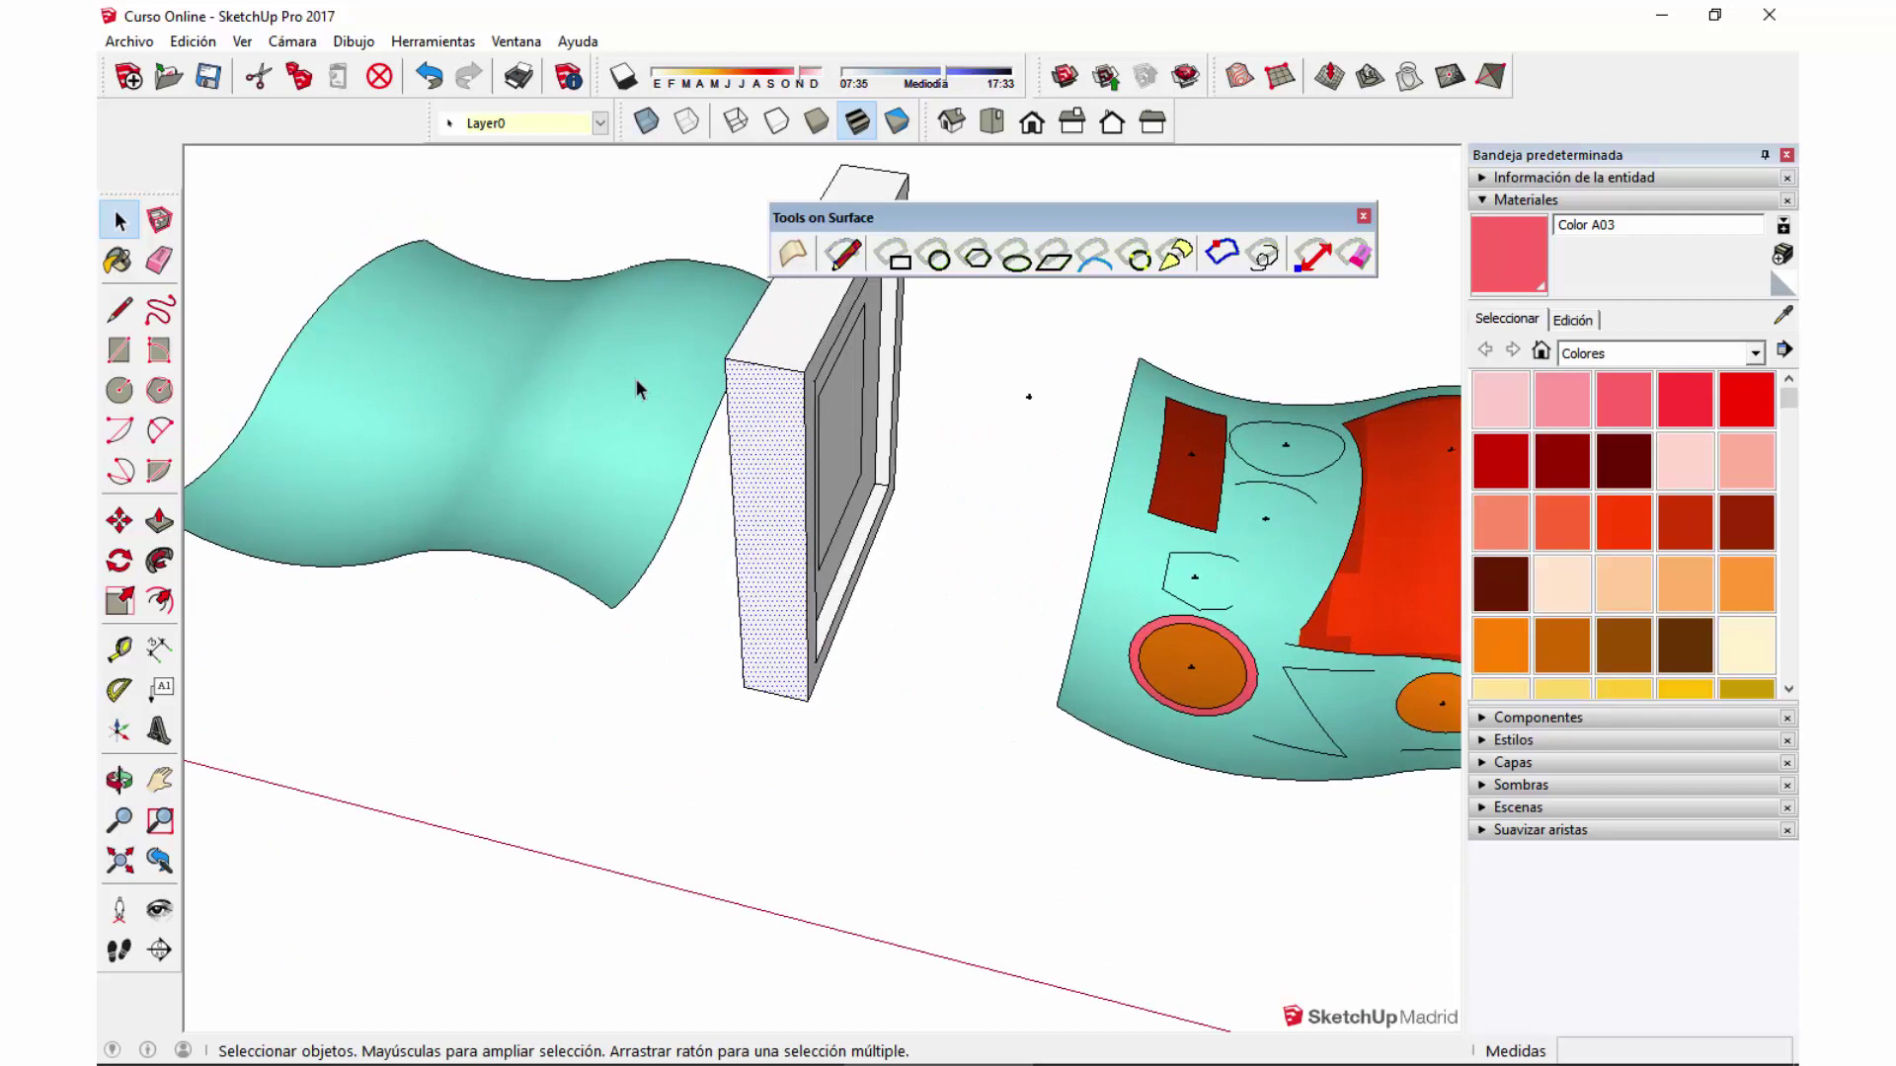
click(649, 843)
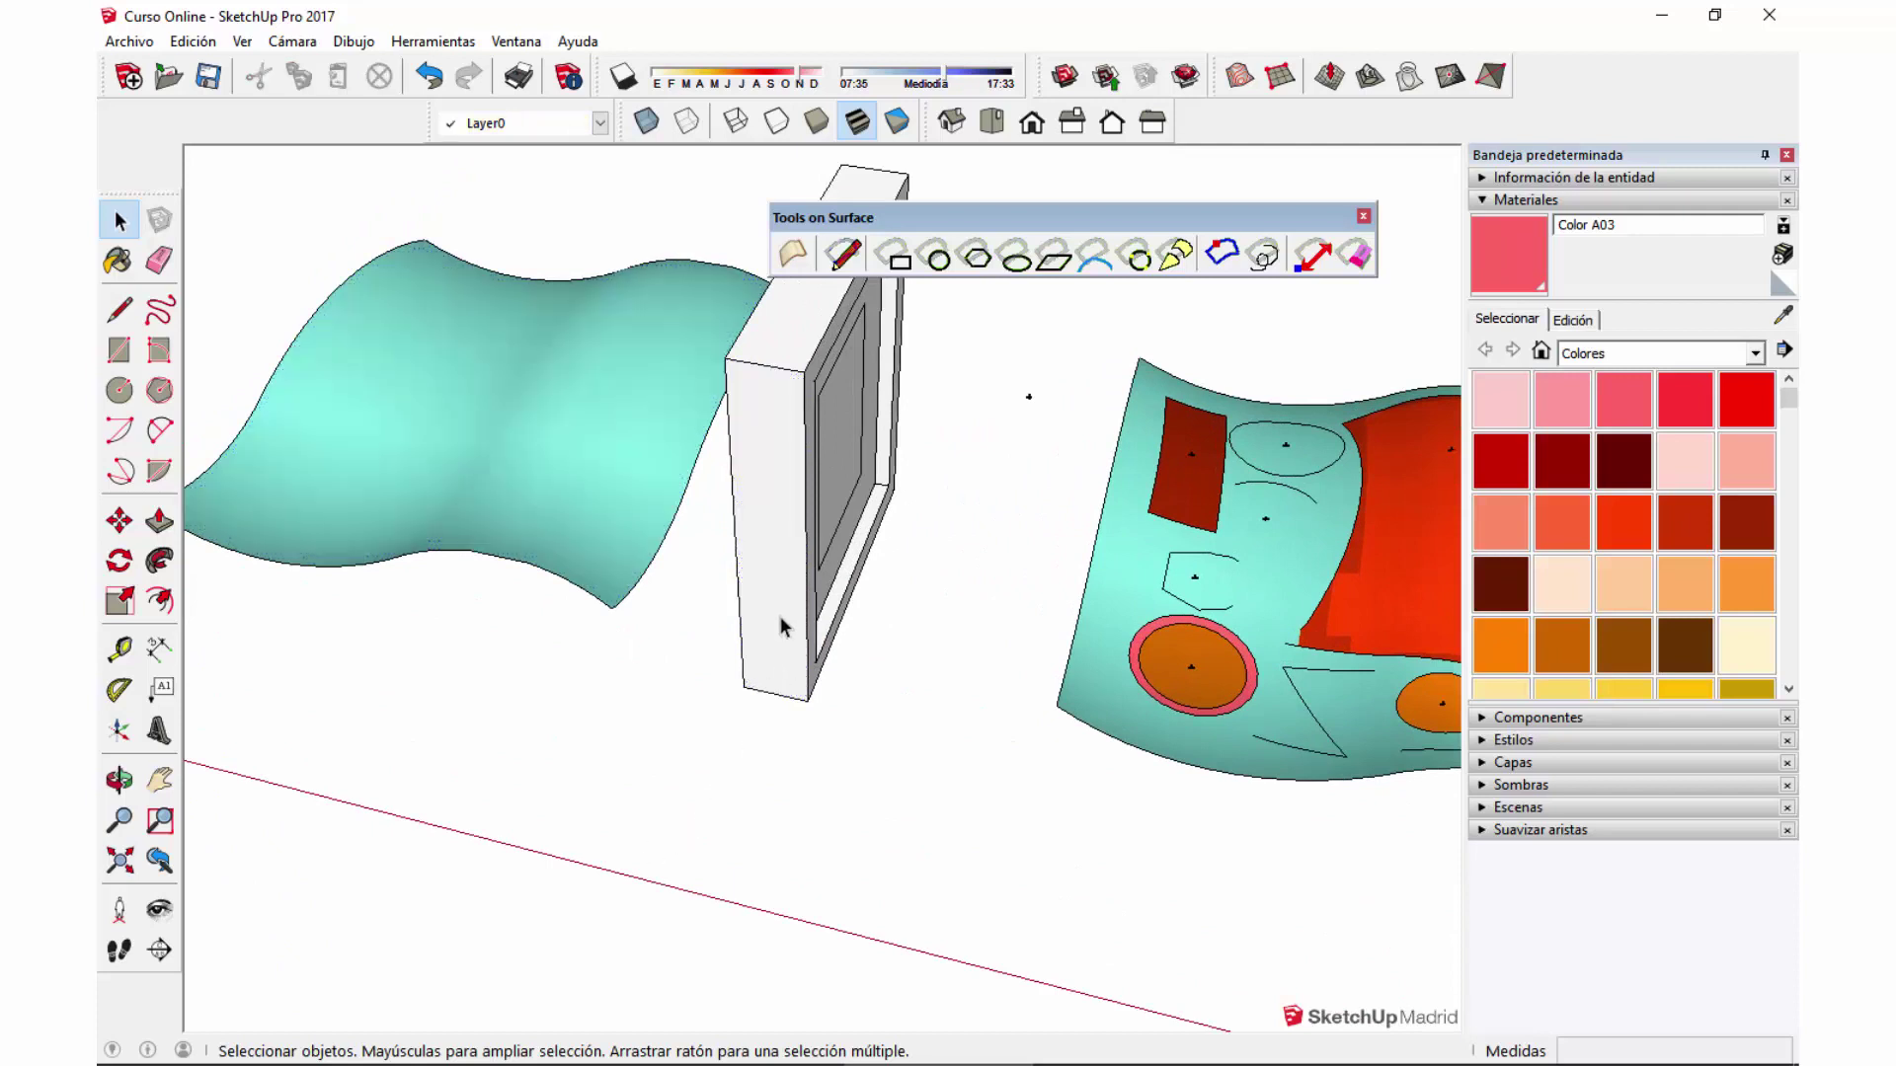